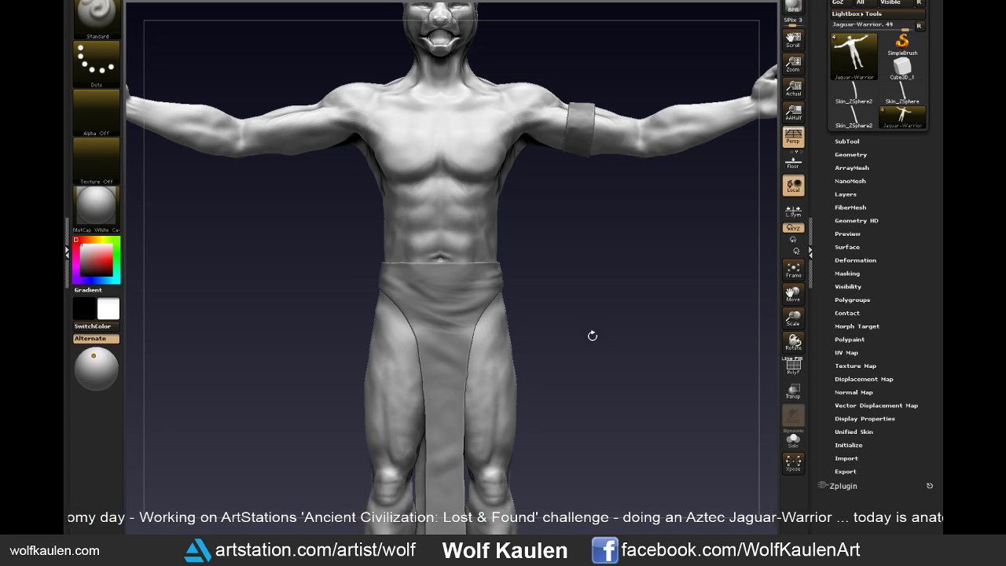
- Frame the whole head, select the Move brush (B-M-V), and open File Explorer
left_click_drag(579, 363, 580, 381, "alt")
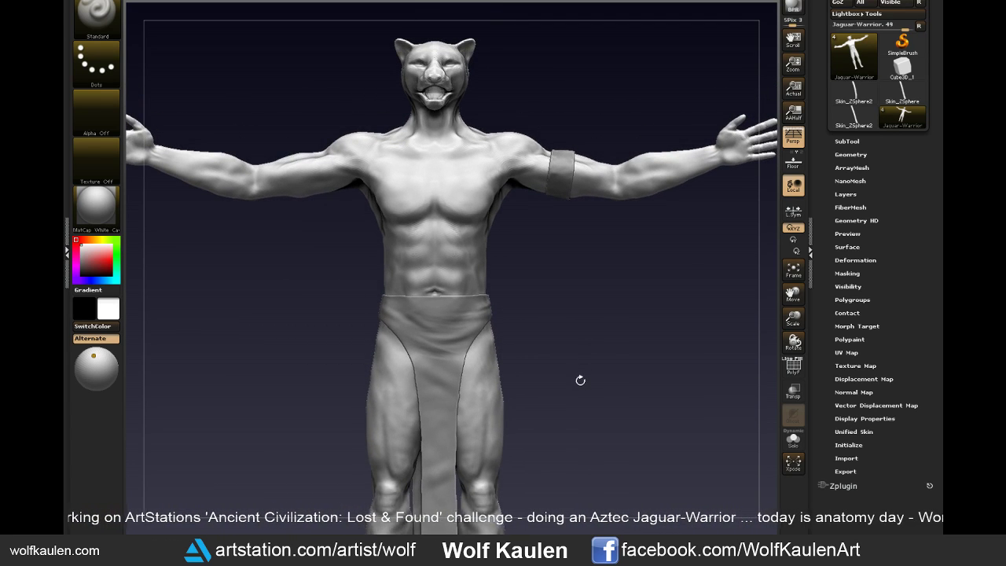
key("b")
key("m")
key("v")
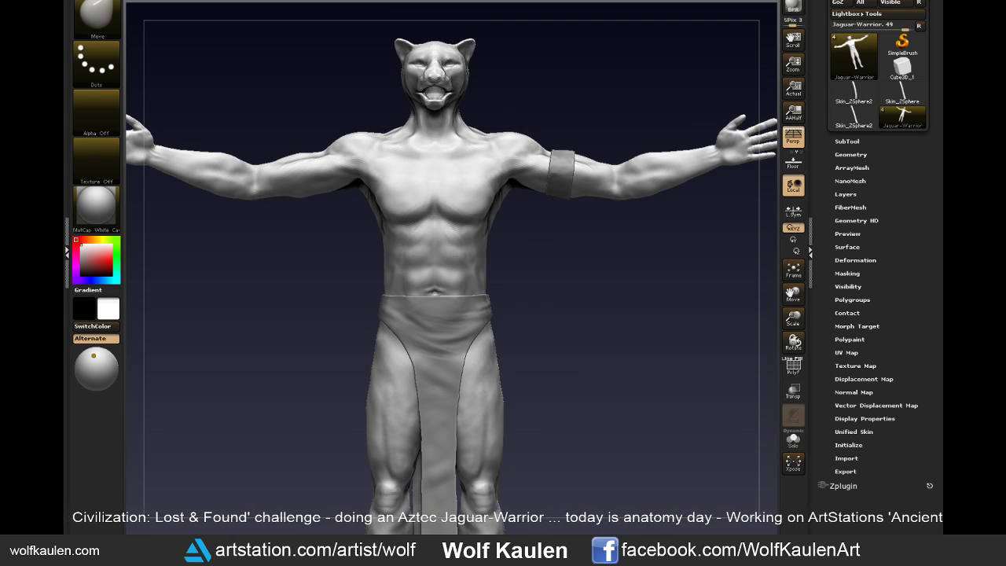
key("super+e")
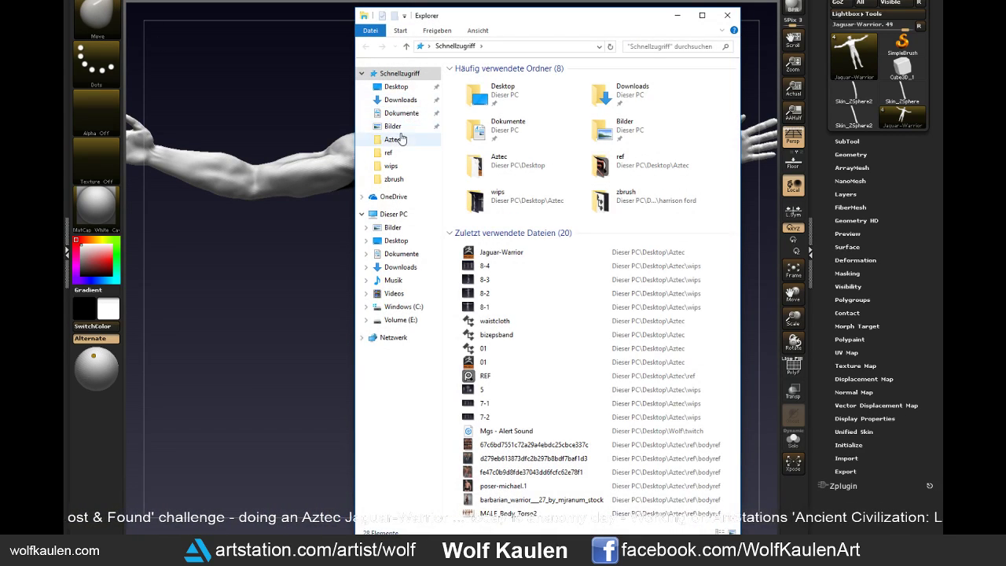
- Browse the Aztec ref folder, select the REF image, then minimize Explorer
left_click(397, 139)
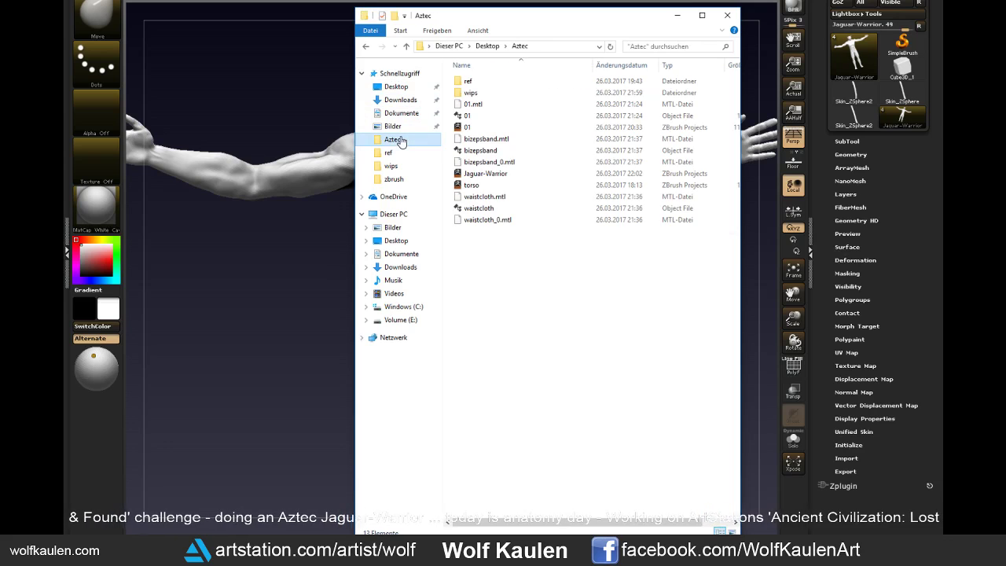
left_click(470, 82)
double_click(469, 82)
scroll(701, 390, "down", 5)
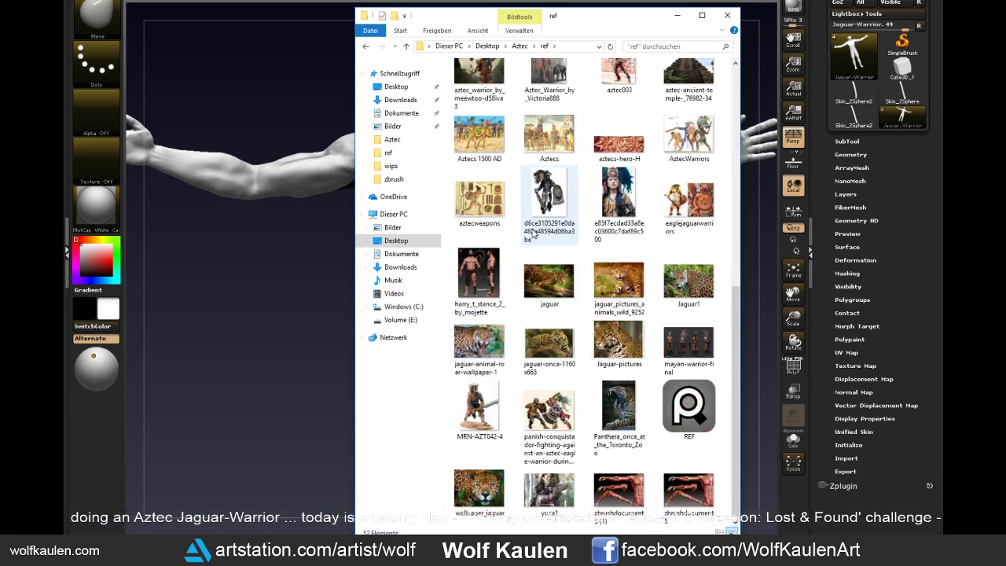
left_click(702, 390)
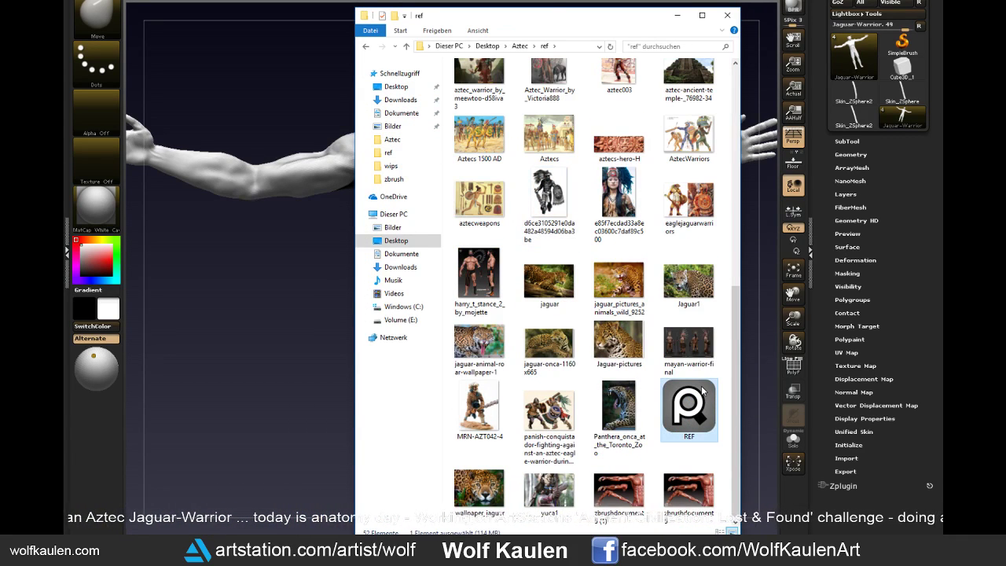
left_click(676, 15)
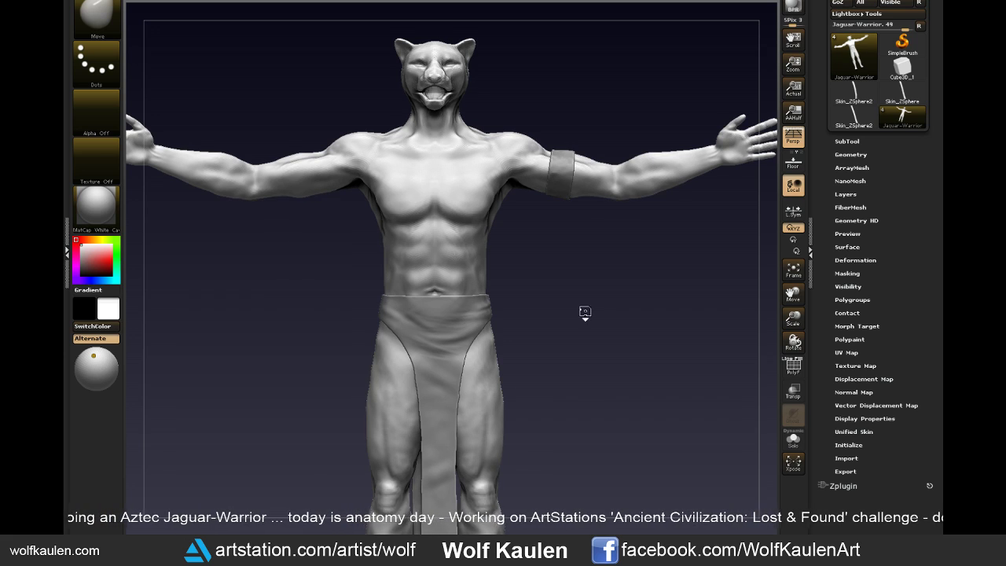
- Zoom into the torso and select the Standard brush, sizing it for the chest
mouse_move(584, 315)
left_mouse_down()
mouse_move(570, 366)
mouse_move(581, 377)
mouse_move(554, 351)
left_mouse_up()
key("b")
key("s")
key("t")
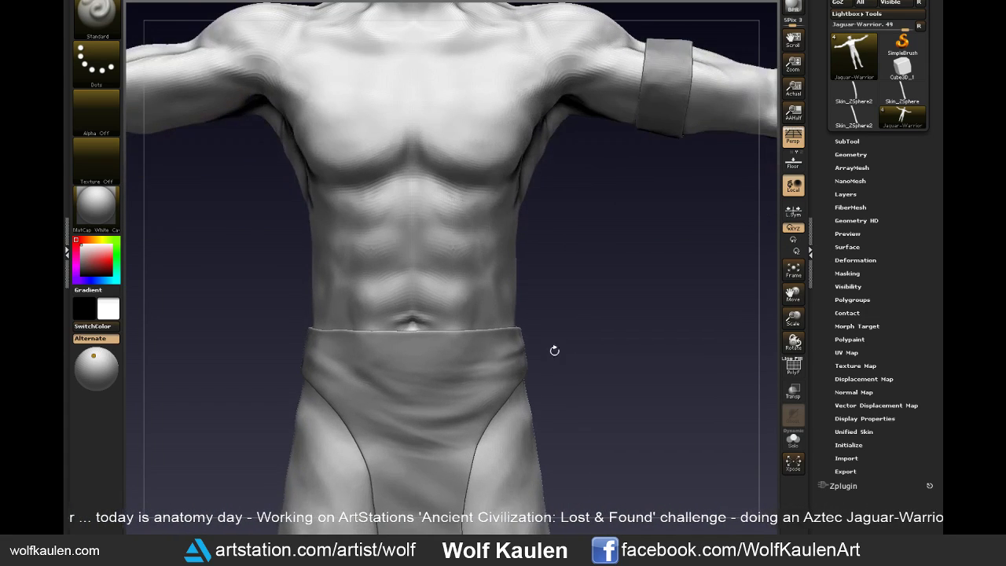
key("s")
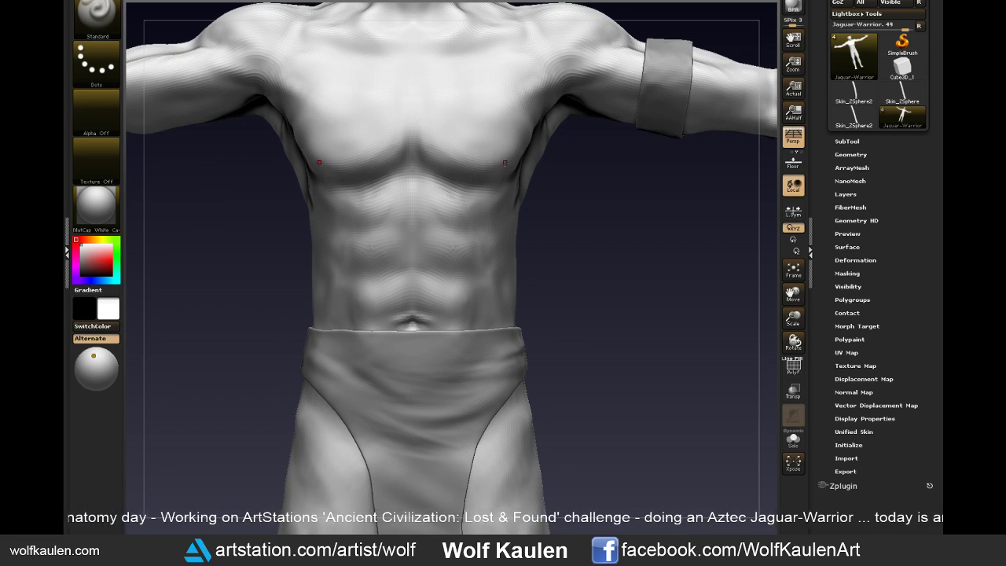
key("s")
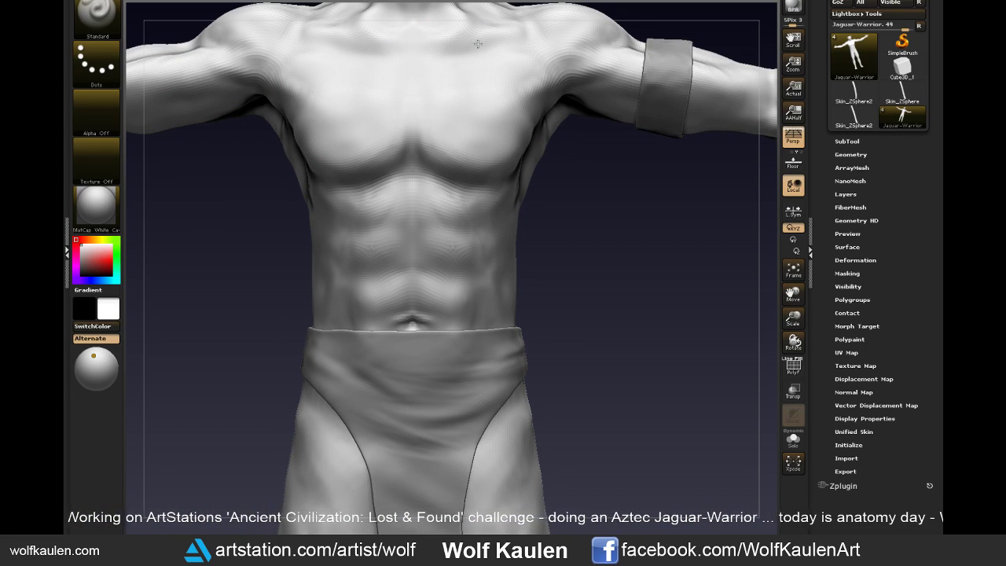
- Sculpt nipples and shape the pectorals with Standard and Shift-Smooth, then frame the figure
key("s")
key("shift")
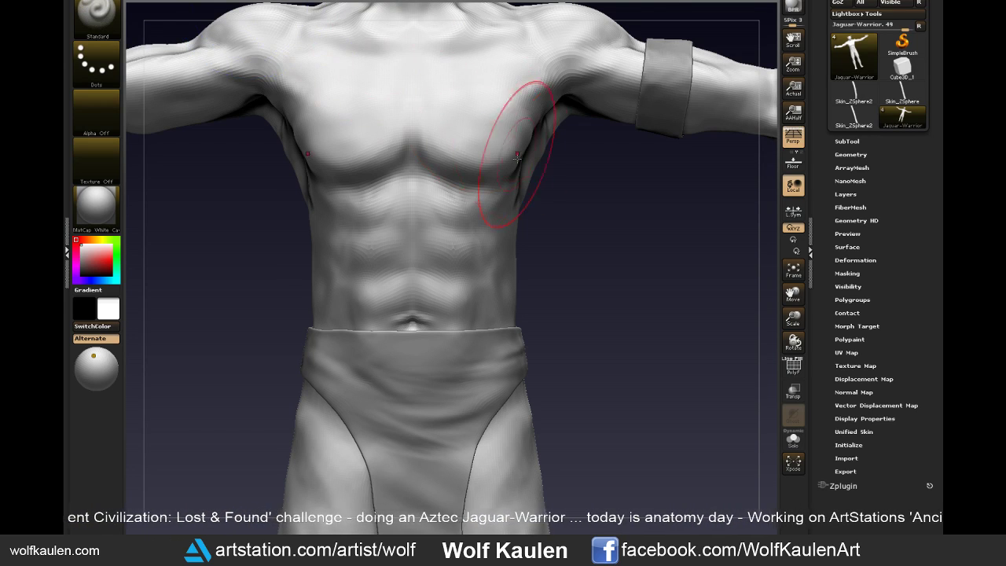
key("s")
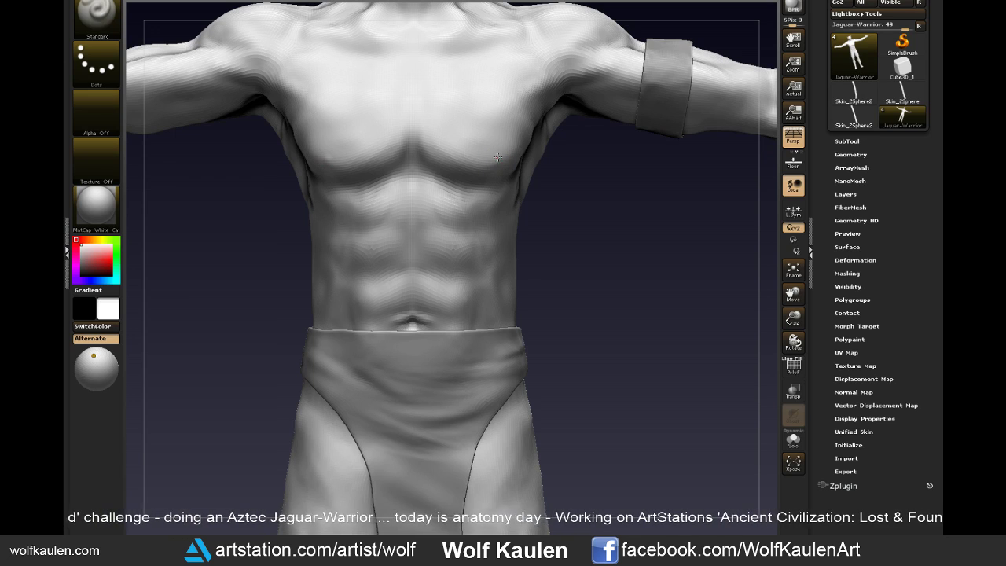
scroll(495, 159, "up", 2)
scroll(496, 159, "up", 3)
key("s")
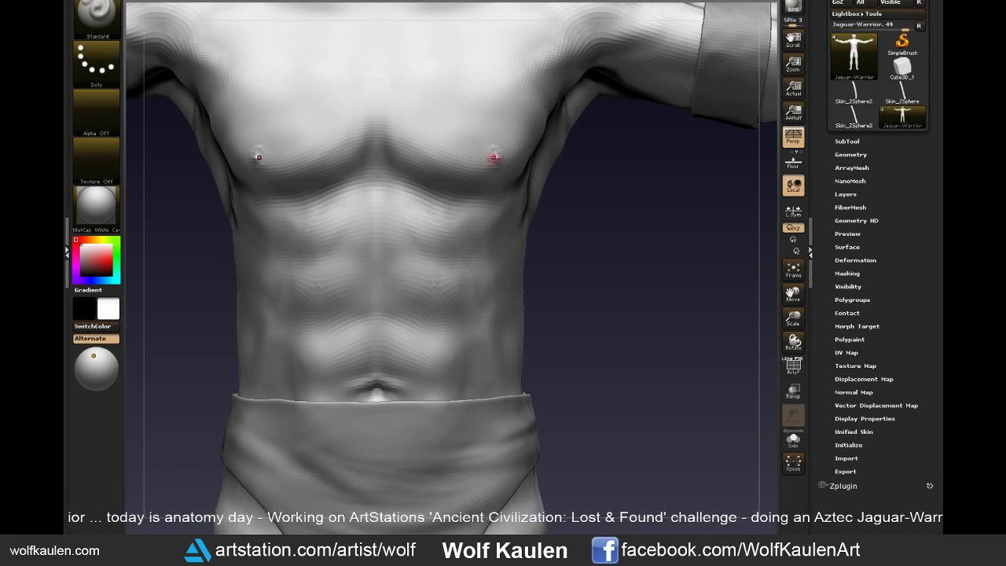
key("shift")
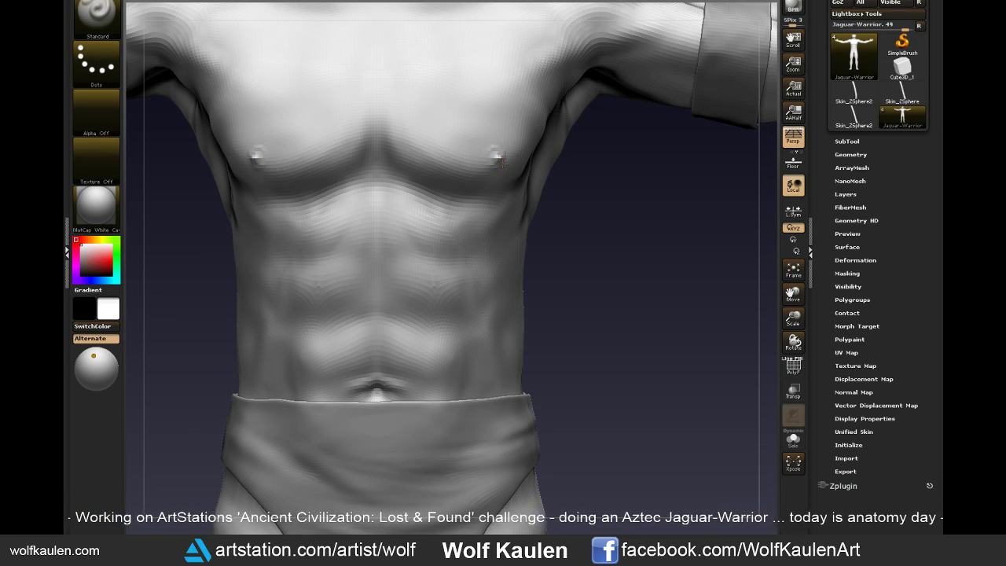
key("f")
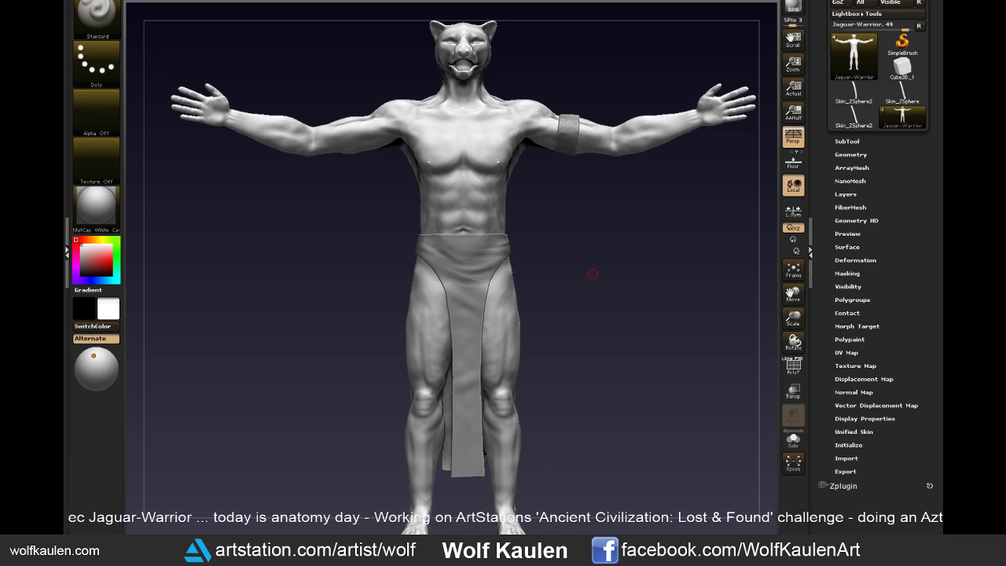
- Select the Move brush and enlarge its draw size
left_click_drag(558, 297, 554, 343)
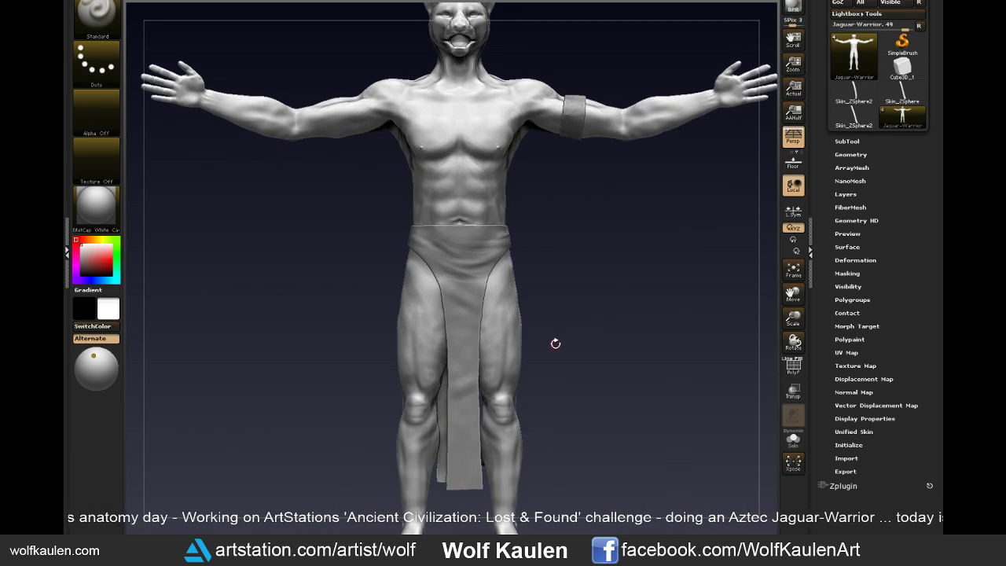
key("b")
key("m")
key("v")
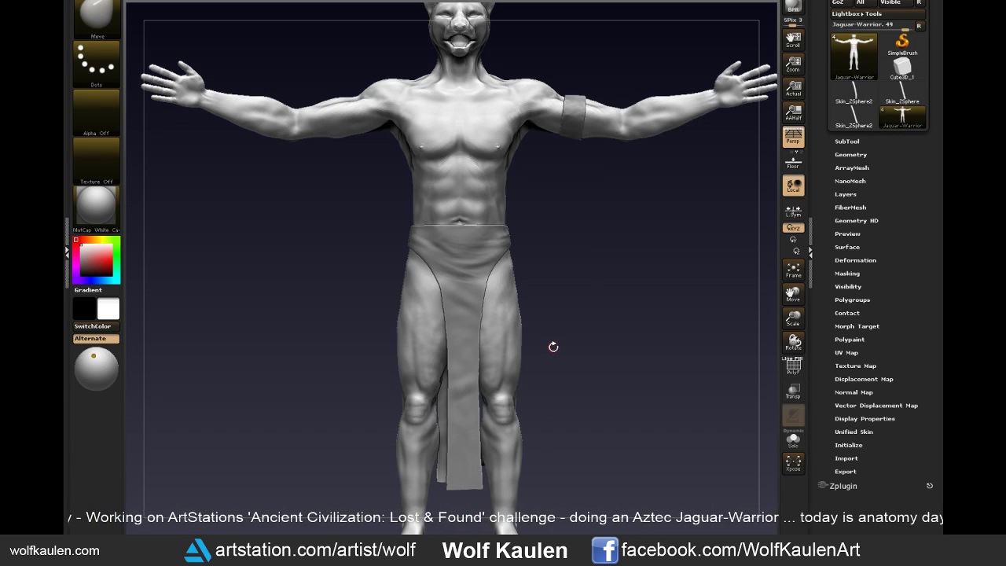
key("s")
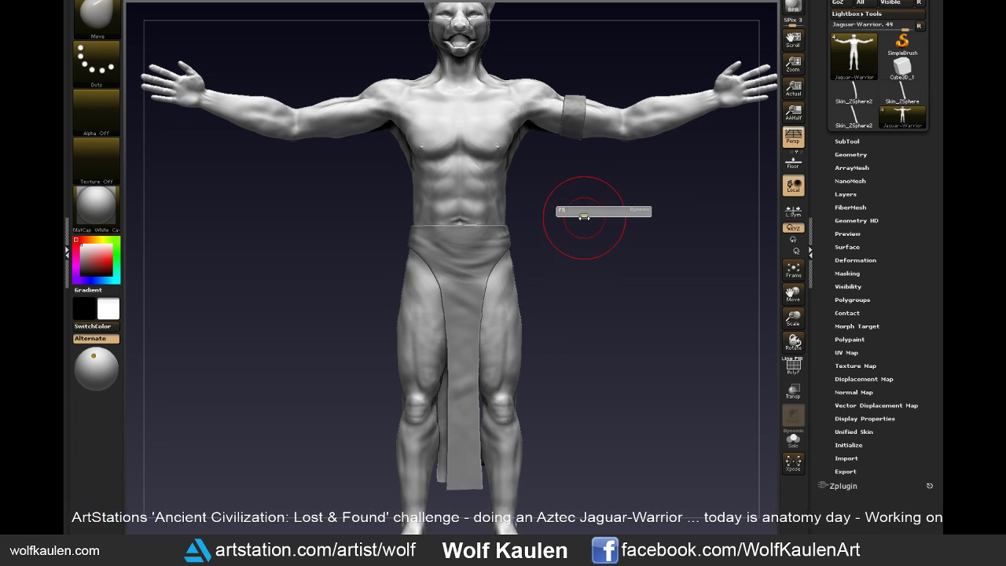
left_click_drag(562, 208, 561, 247, "alt")
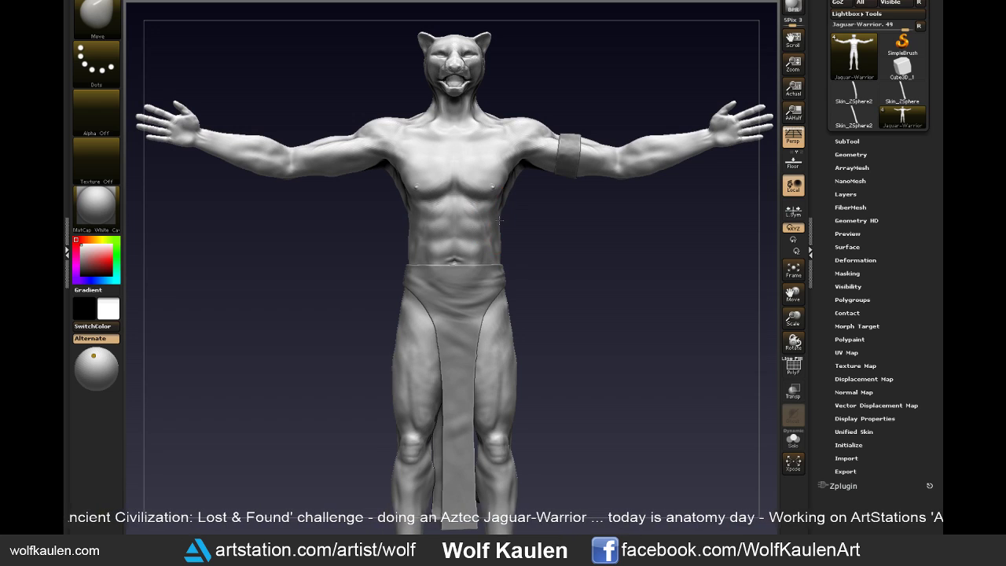
left_click_drag(519, 233, 513, 260)
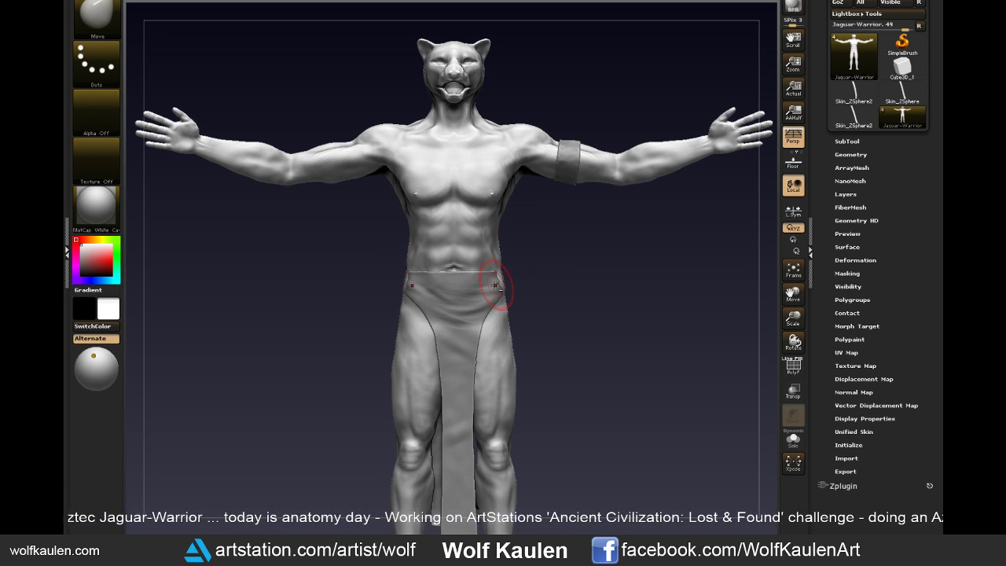
- Move the waistcloth subtool onto the hip, then return to the body subtool
left_click(498, 281, "alt")
key("s")
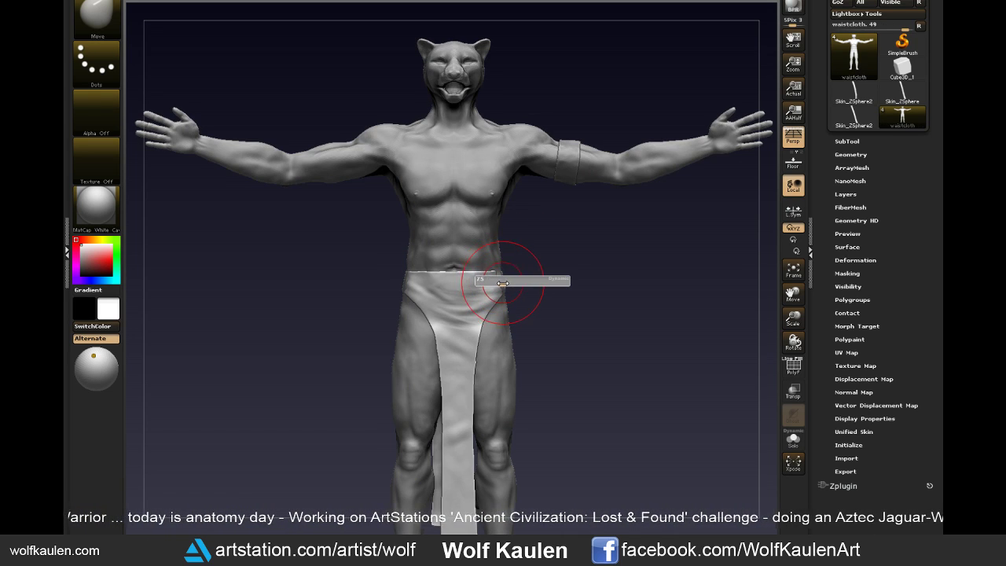
mouse_move(498, 281)
left_mouse_down()
mouse_move(585, 266)
mouse_move(574, 291)
mouse_move(530, 256)
left_mouse_up()
left_click(536, 336, "alt")
key("s")
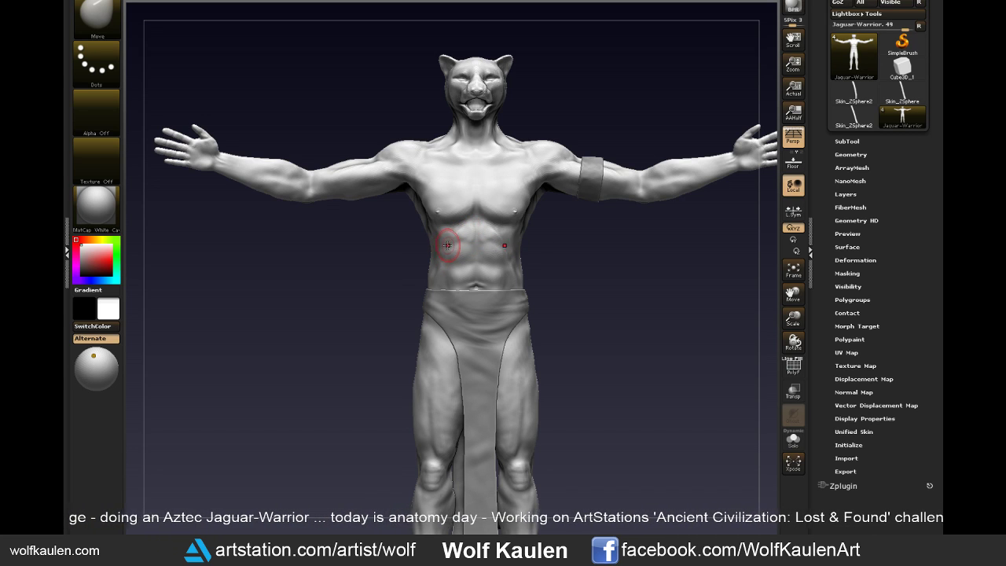
- Zoom into the torso and select the Clay brush
key("shift")
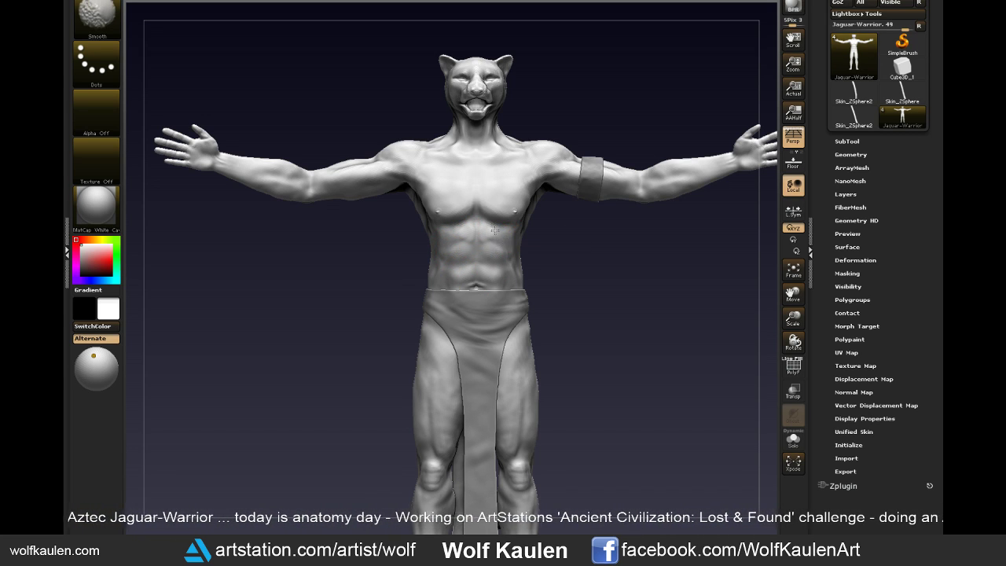
right_click_drag(536, 261, 520, 274, "alt")
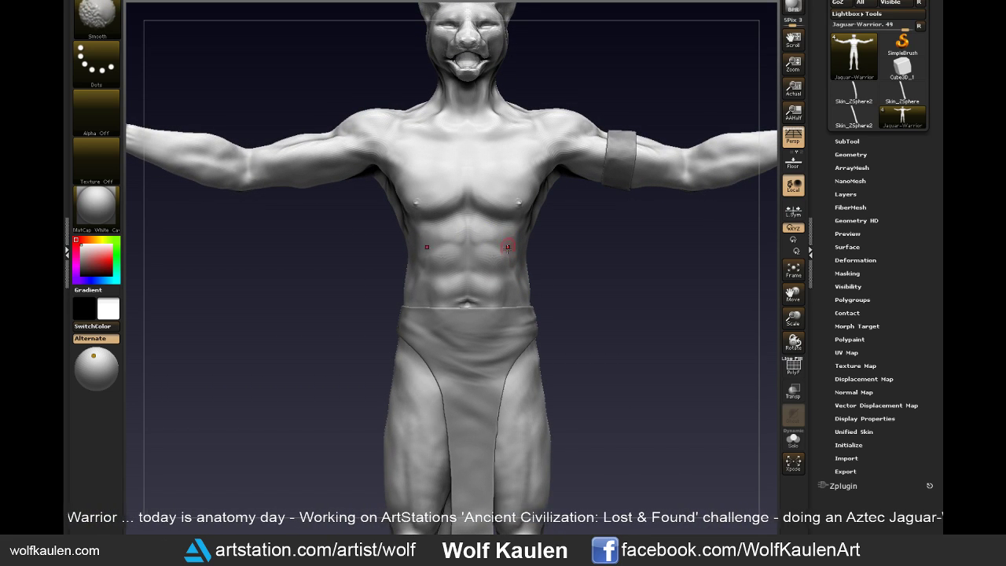
left_click_drag(561, 292, 555, 292)
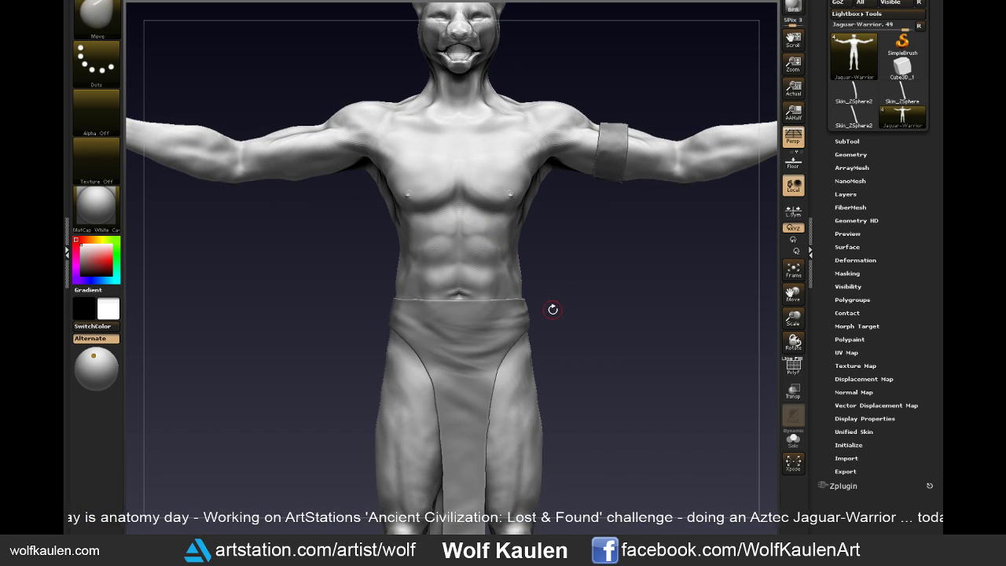
key("b")
key("c")
key("l")
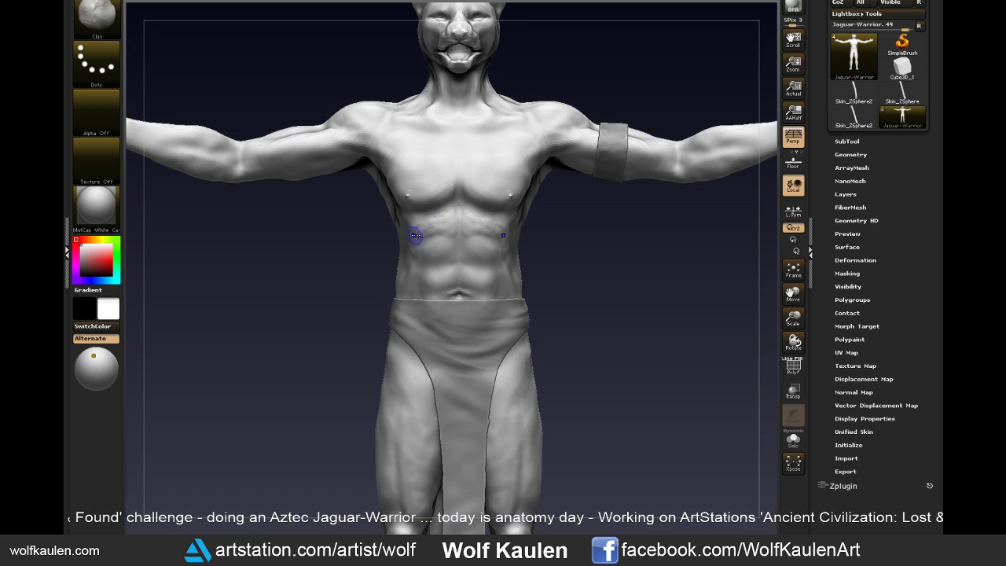
- Build up and smooth the six-pack segments and chest with Clay and Shift-Smooth
key("shift")
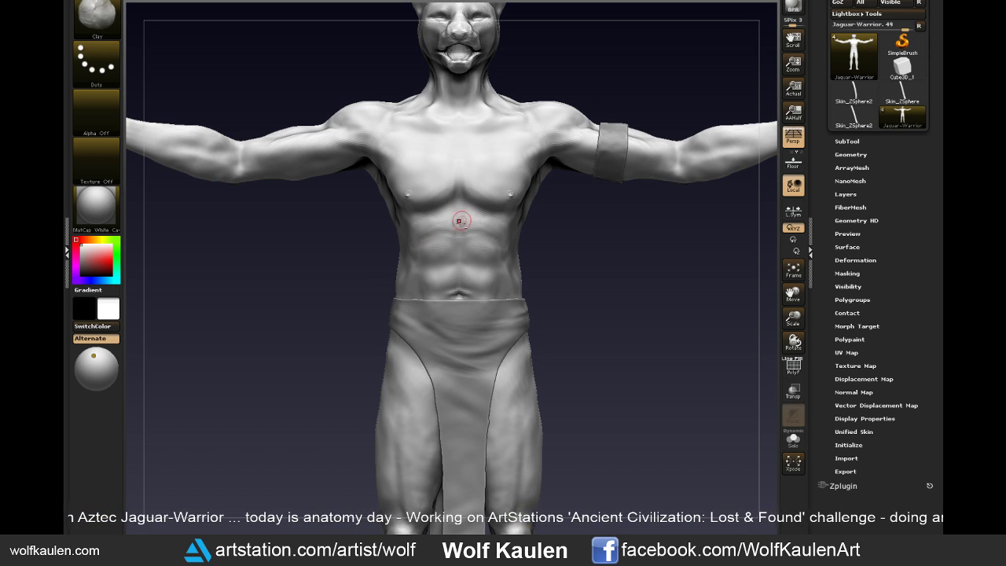
key("shift")
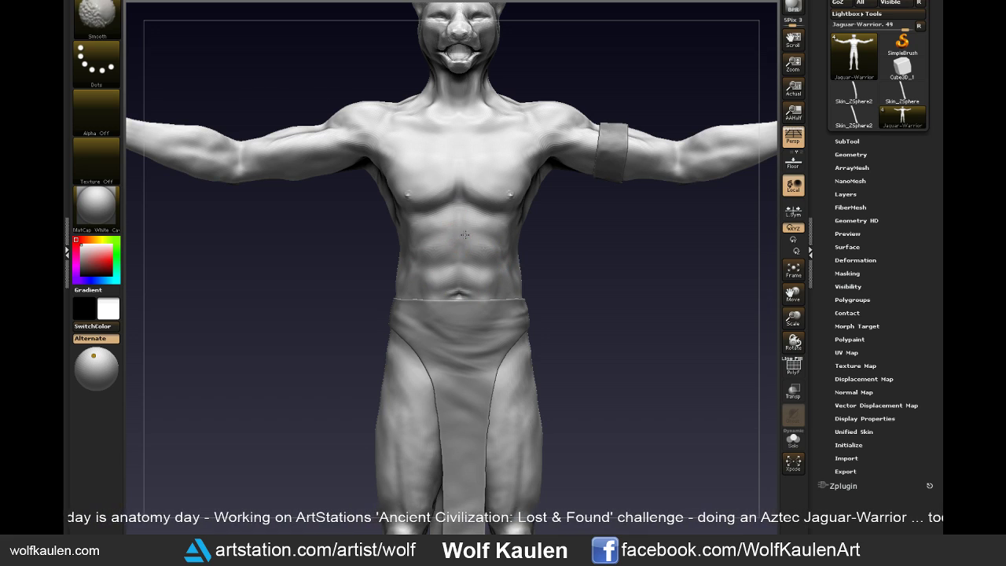
key("shift")
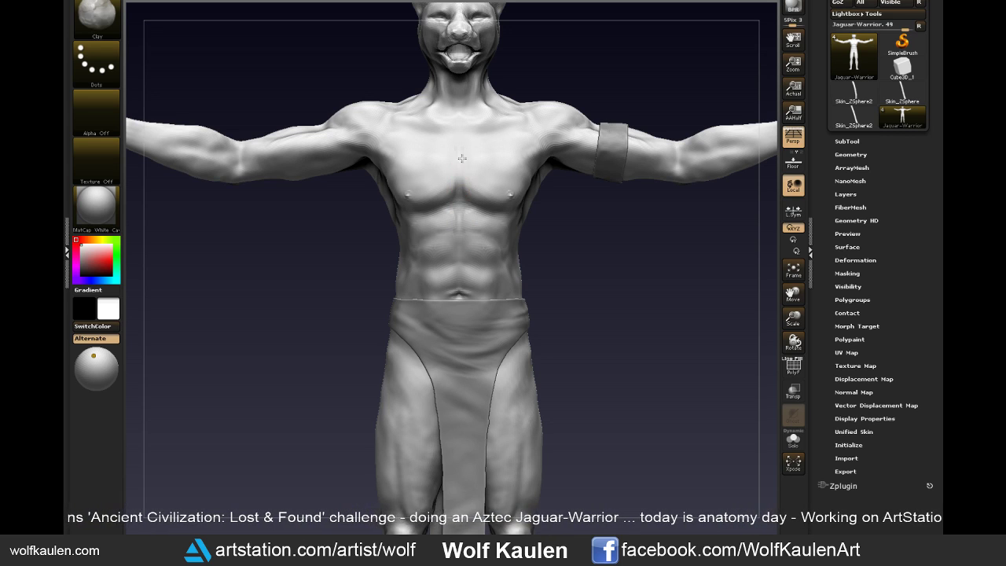
key("shift")
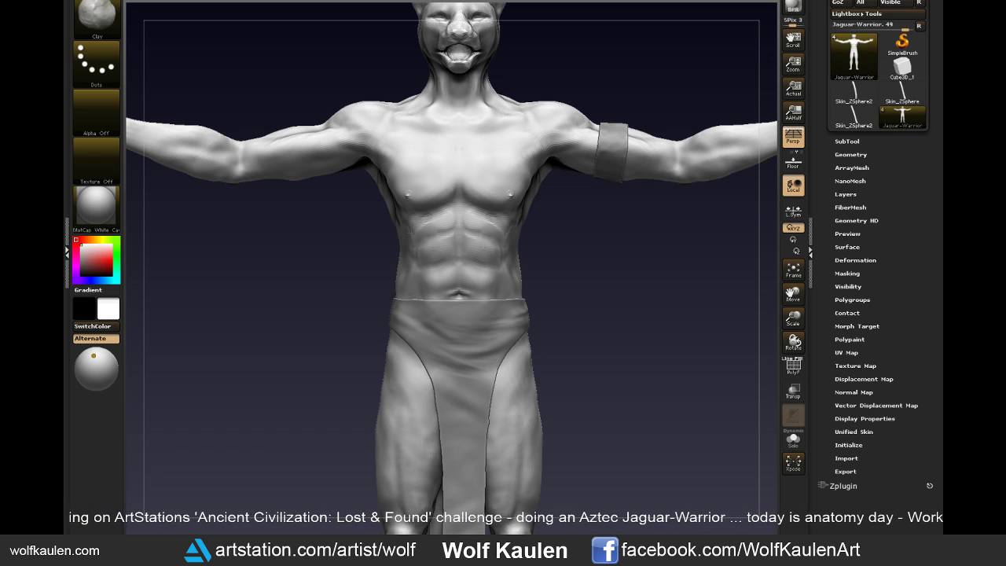
key("shift")
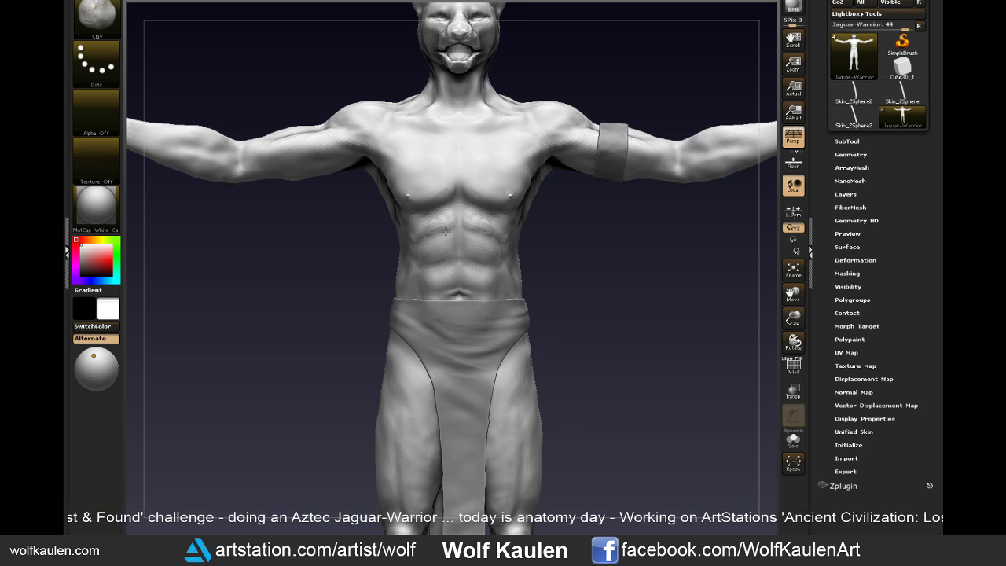
key("shift")
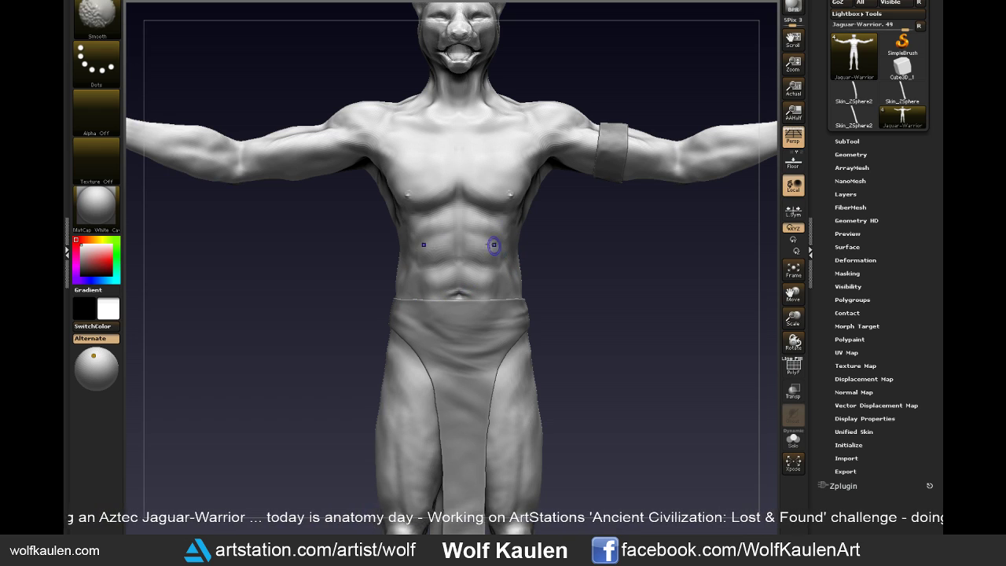
key("shift")
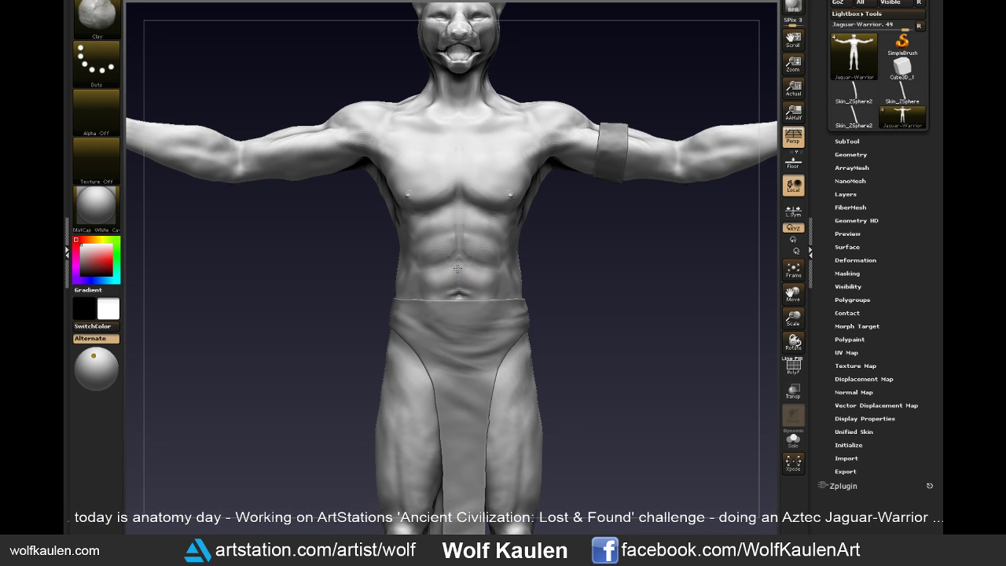
key("shift")
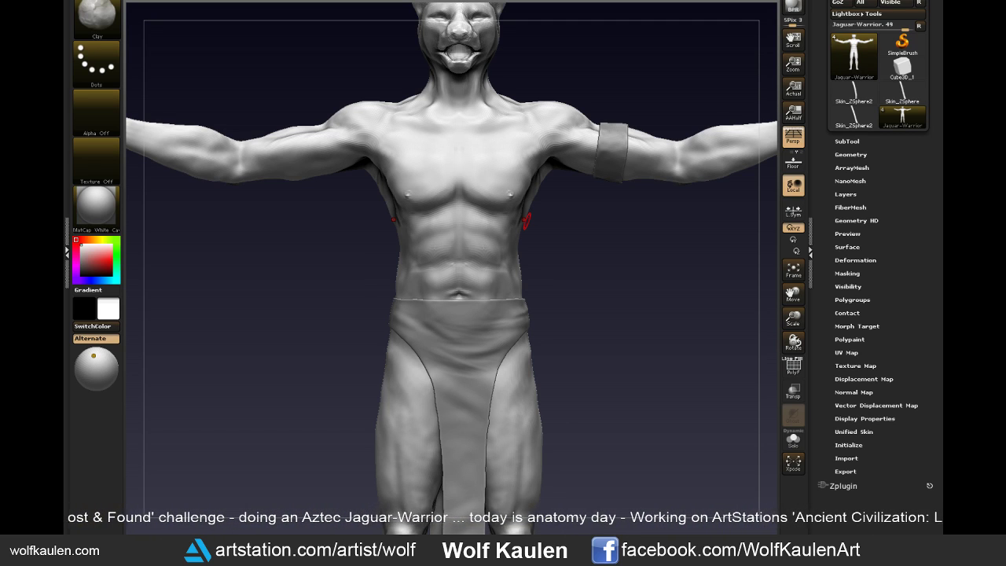
- Smooth the chest, upper chest and sternum from several rotated views
left_click_drag(588, 364, 588, 352)
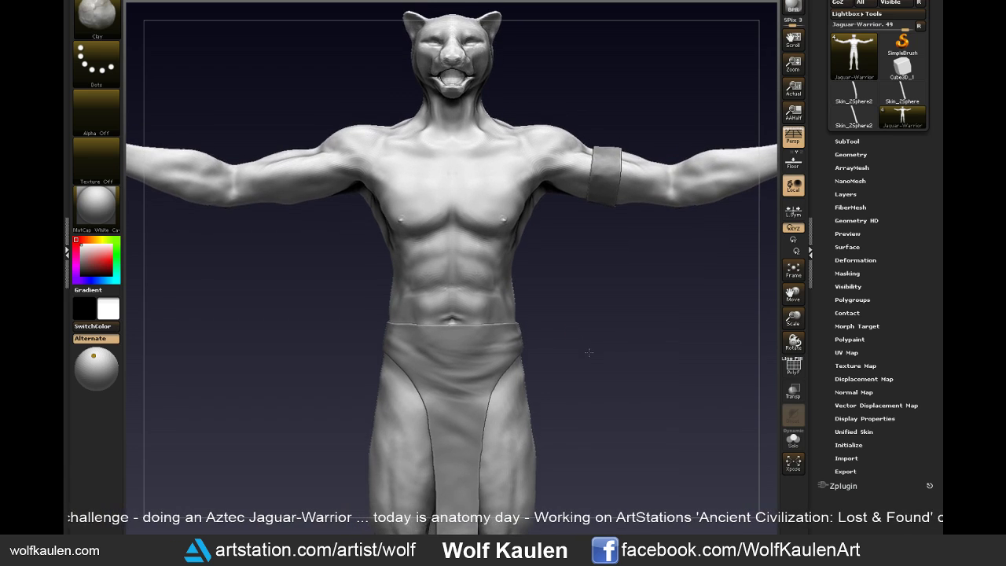
mouse_move(549, 245)
left_mouse_down()
mouse_move(563, 279)
mouse_move(555, 254)
left_mouse_up()
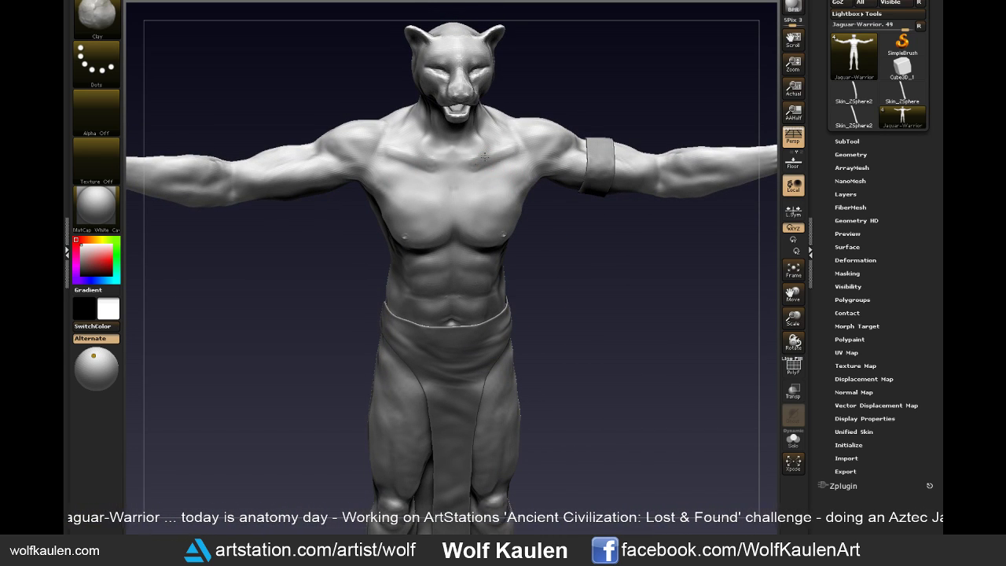
key("shift")
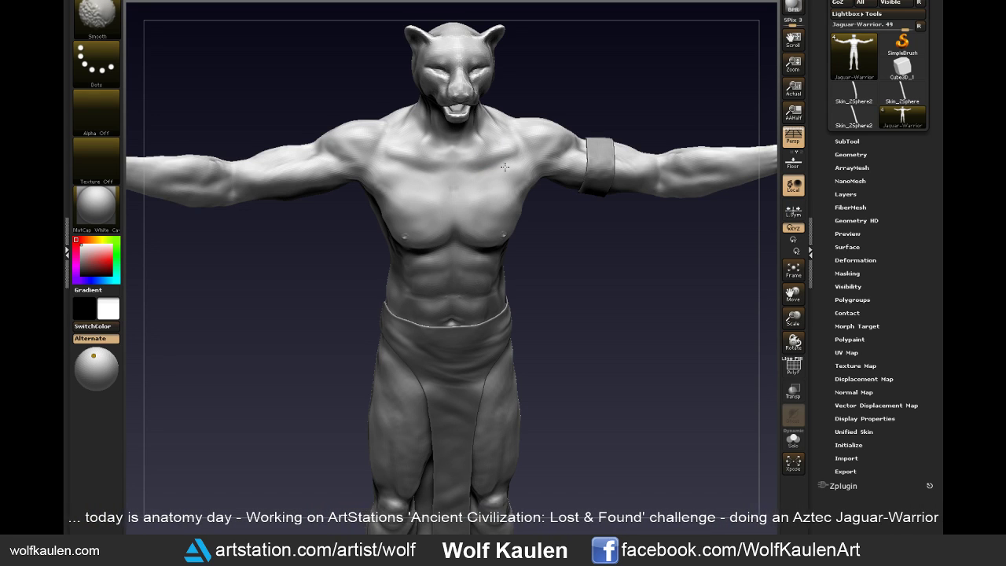
left_click_drag(505, 166, 511, 275)
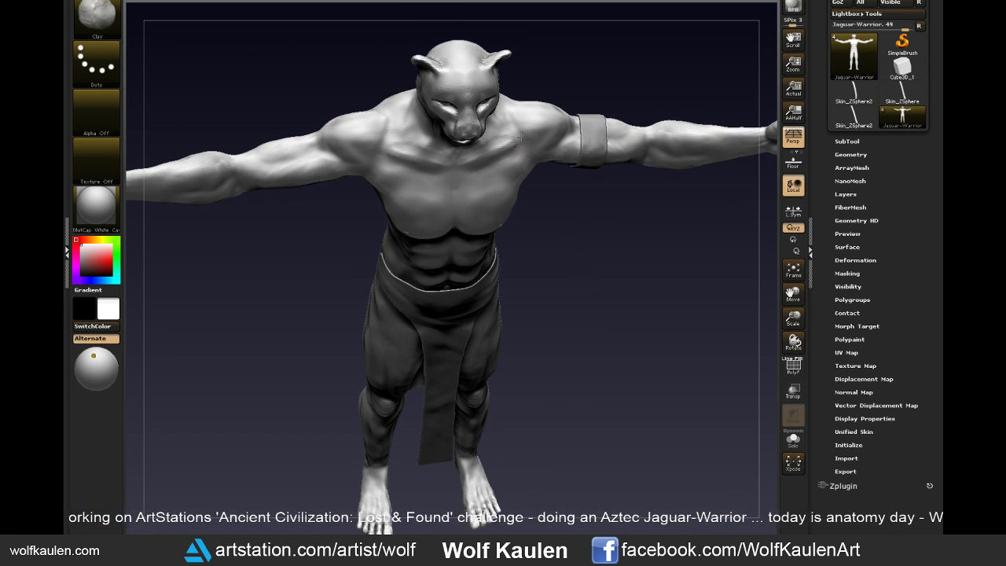
key("shift")
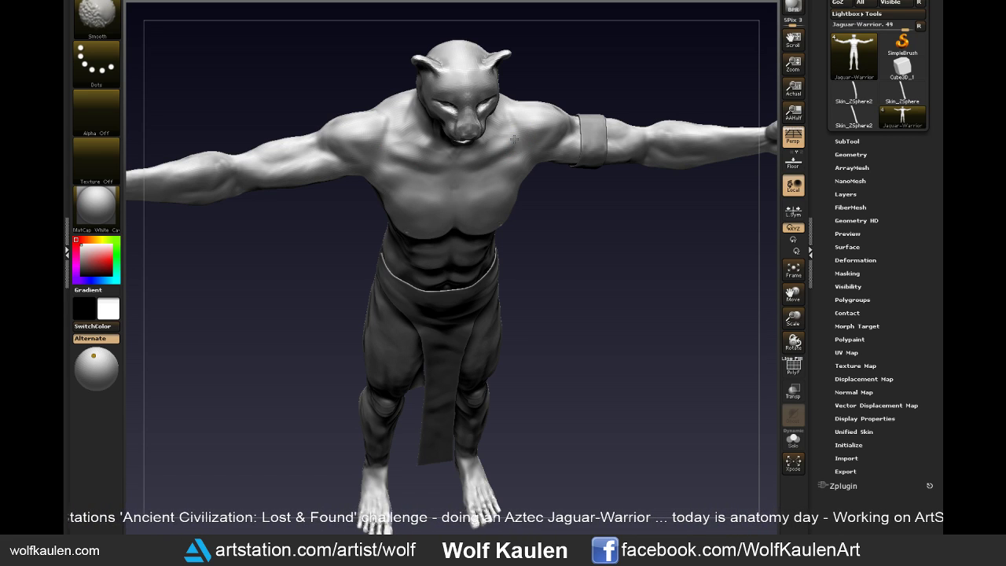
left_click_drag(550, 268, 573, 348, "shift")
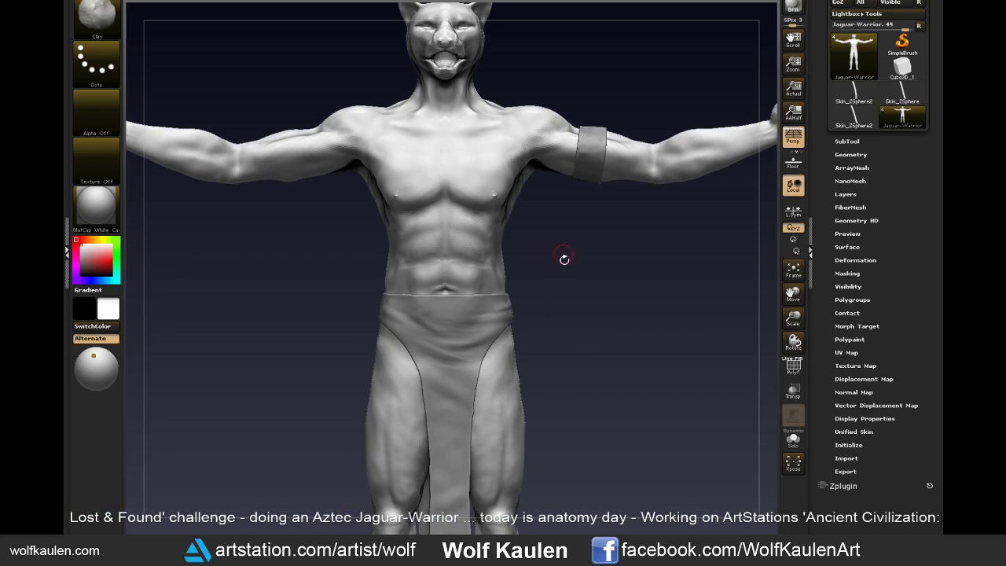
left_click_drag(563, 259, 525, 220)
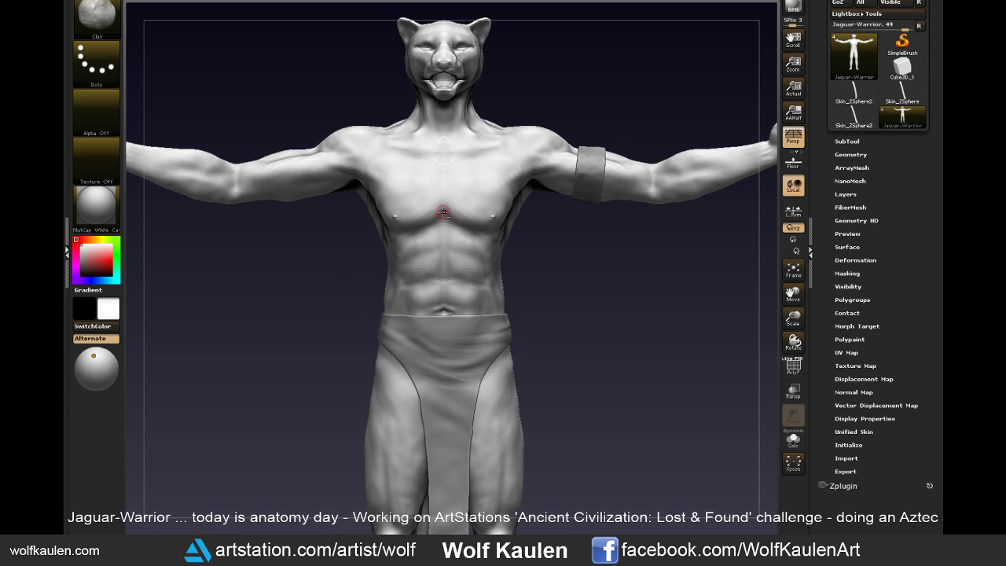
scroll(547, 79, "up", 3)
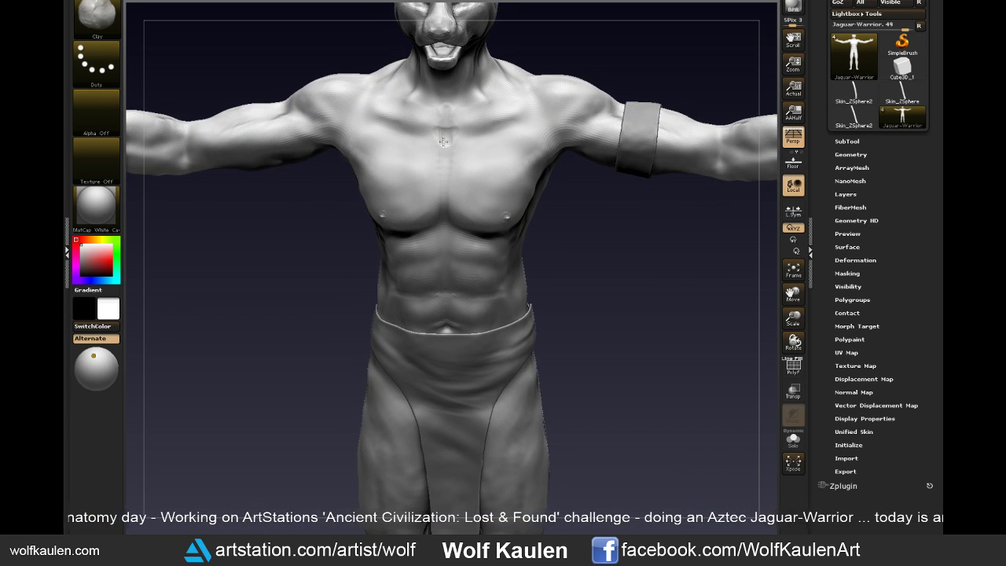
key("shift")
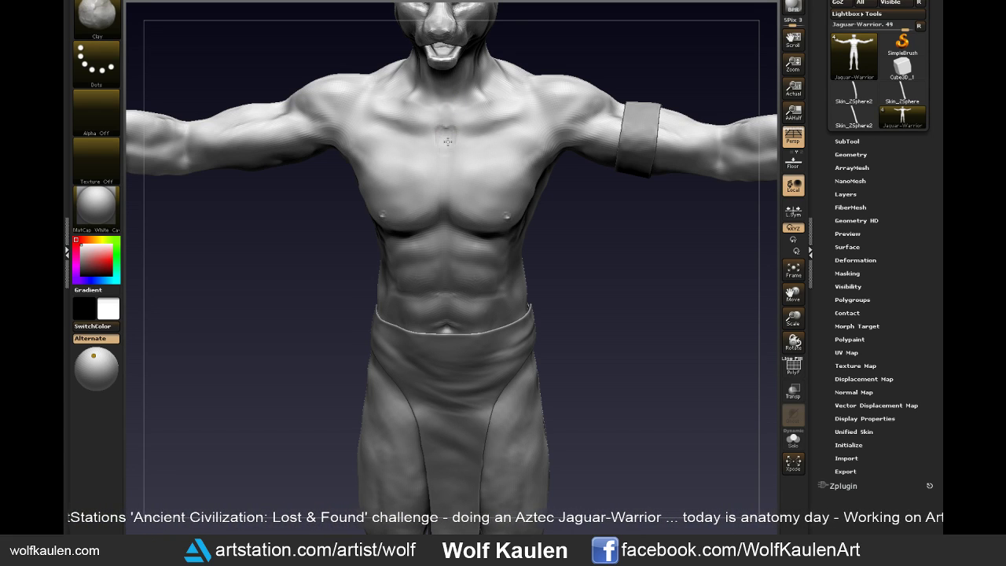
key("shift")
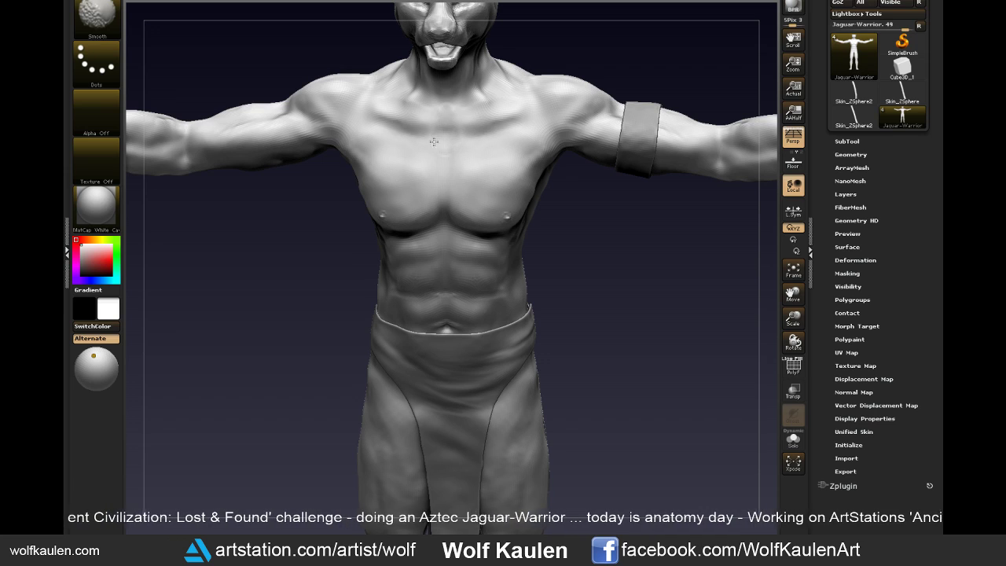
- Switch to the Move brush and reshape the torso sides and obliques
mouse_move(472, 92)
right_mouse_down()
mouse_move(620, 42)
mouse_move(583, 307)
mouse_move(546, 390)
mouse_move(558, 366)
mouse_move(550, 477)
right_mouse_up()
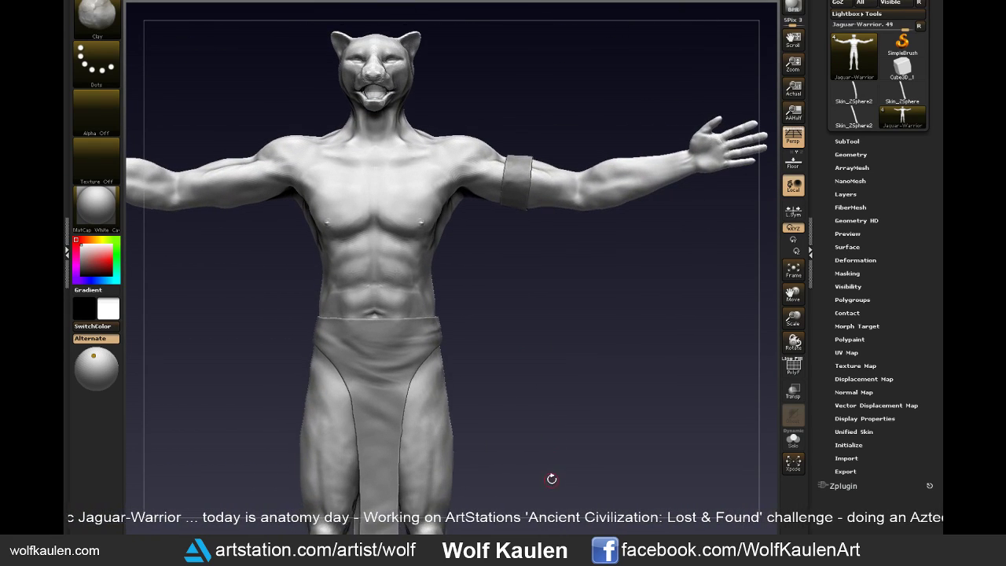
key("b")
key("m")
key("v")
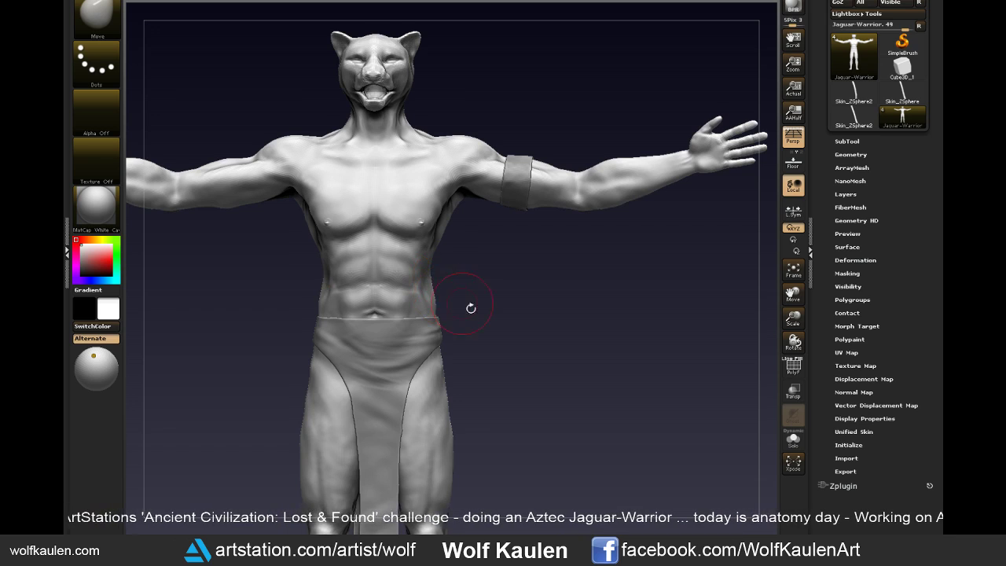
left_click_drag(470, 308, 500, 312)
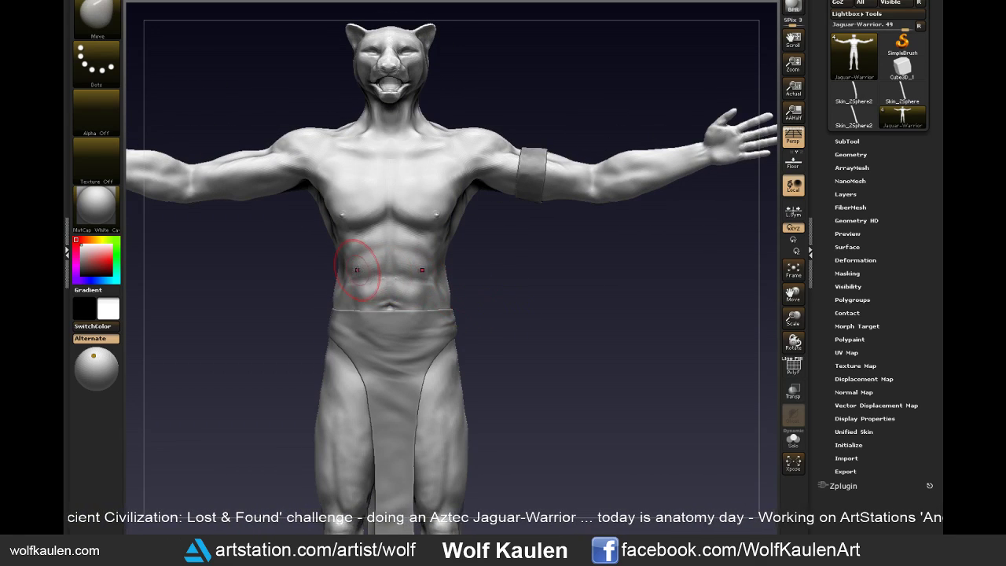
mouse_move(498, 292)
left_mouse_down()
mouse_move(493, 307)
mouse_move(595, 345)
mouse_move(579, 361)
mouse_move(557, 357)
mouse_move(762, 295)
left_mouse_up()
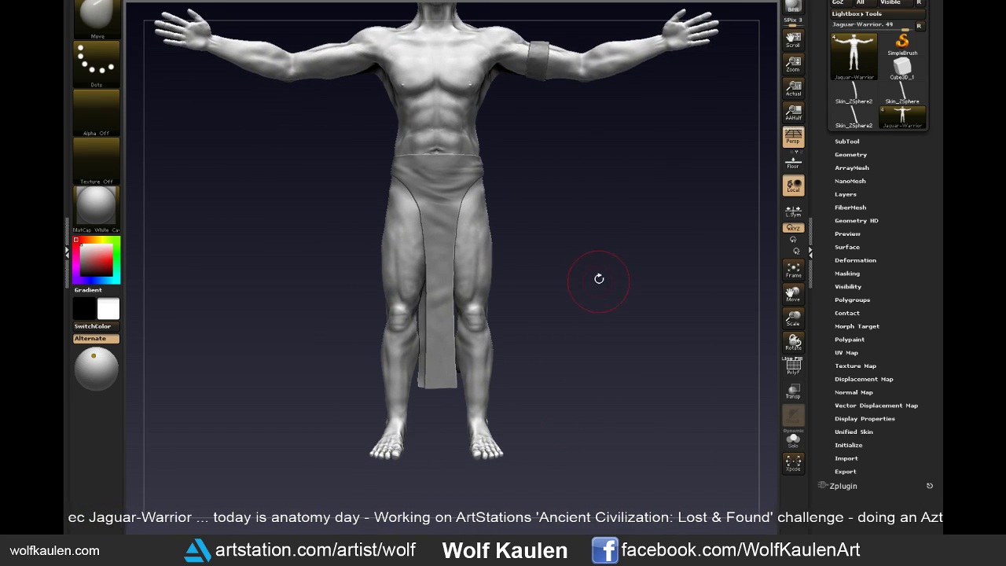
- Solo the body, smooth the lower abdomen and groin, and pull the hip outward
left_click(793, 440)
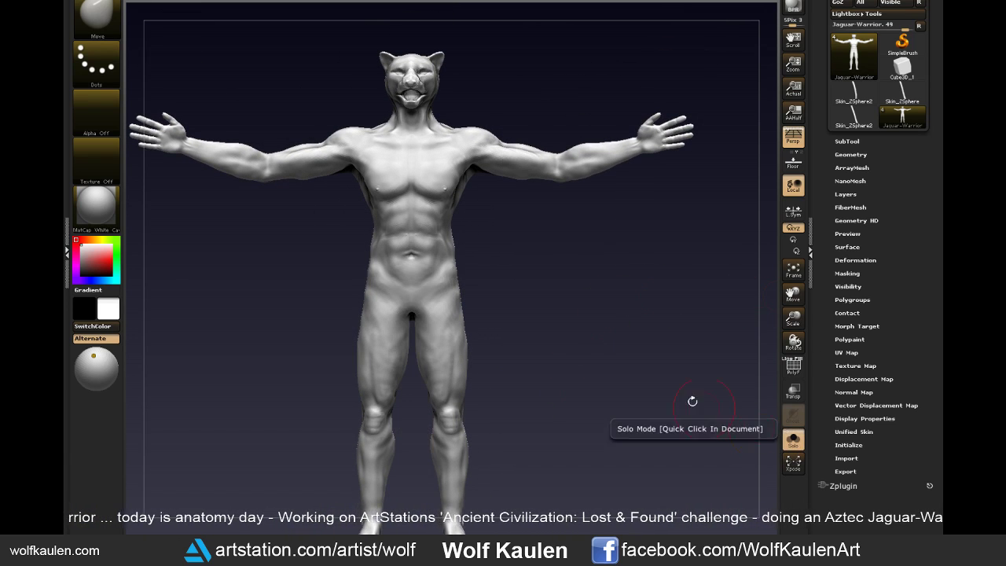
left_click_drag(594, 355, 583, 344, "alt")
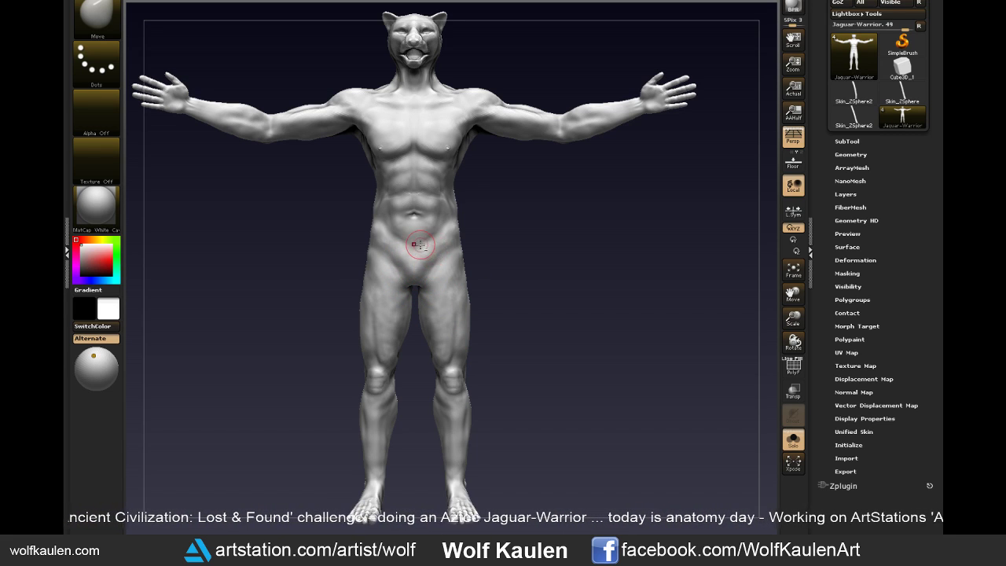
key("shift")
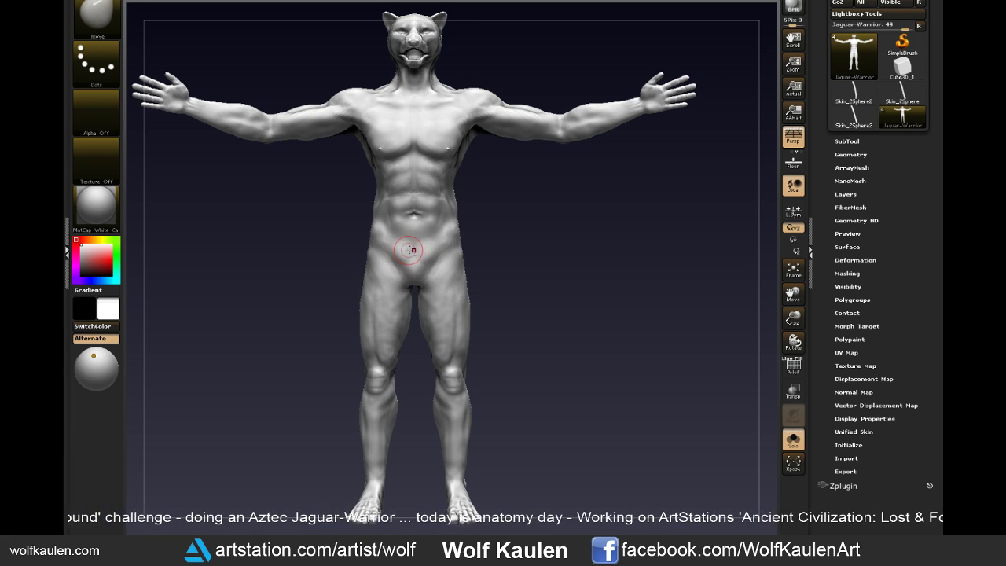
key("shift")
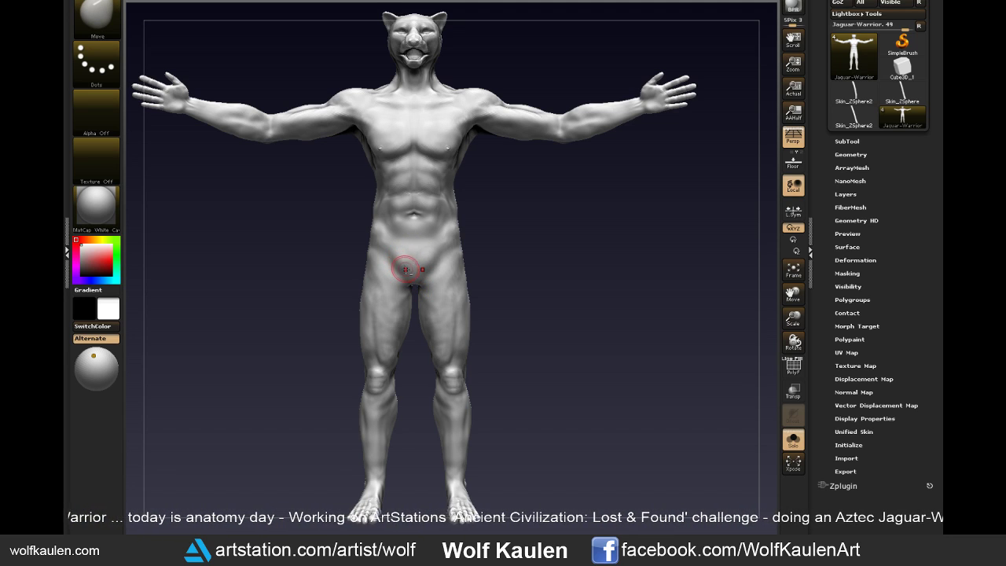
left_click_drag(390, 251, 438, 252)
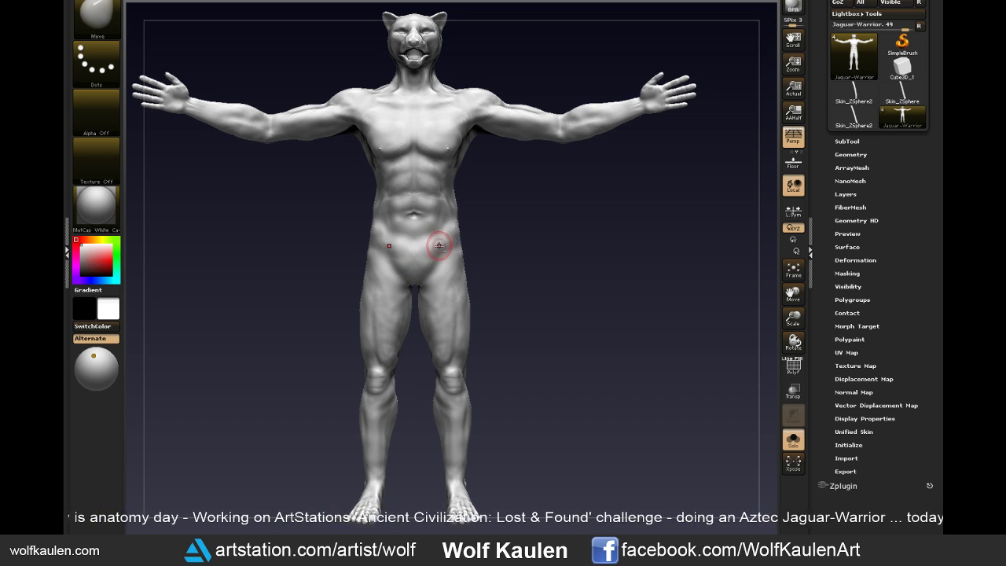
key("shift")
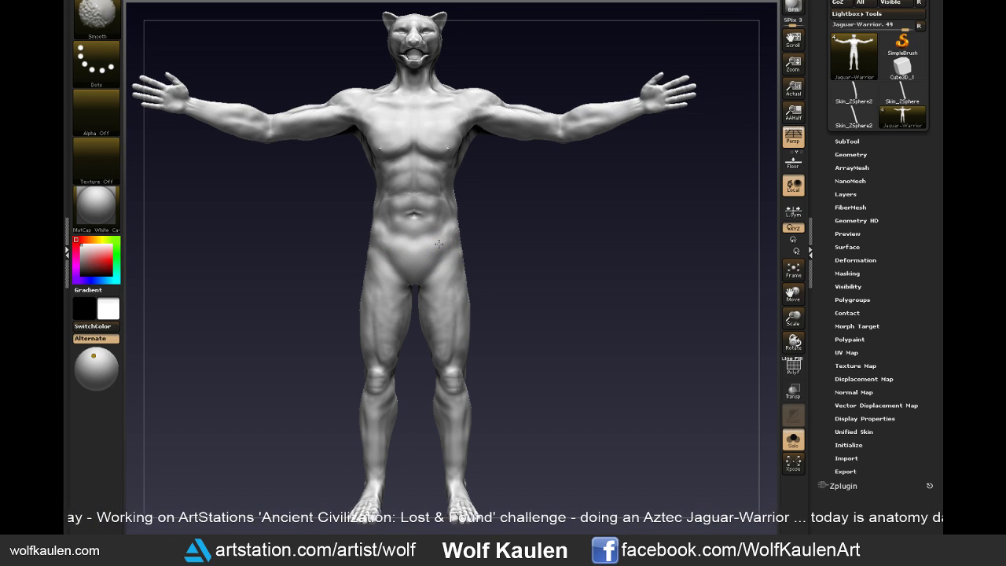
left_click_drag(471, 289, 542, 330)
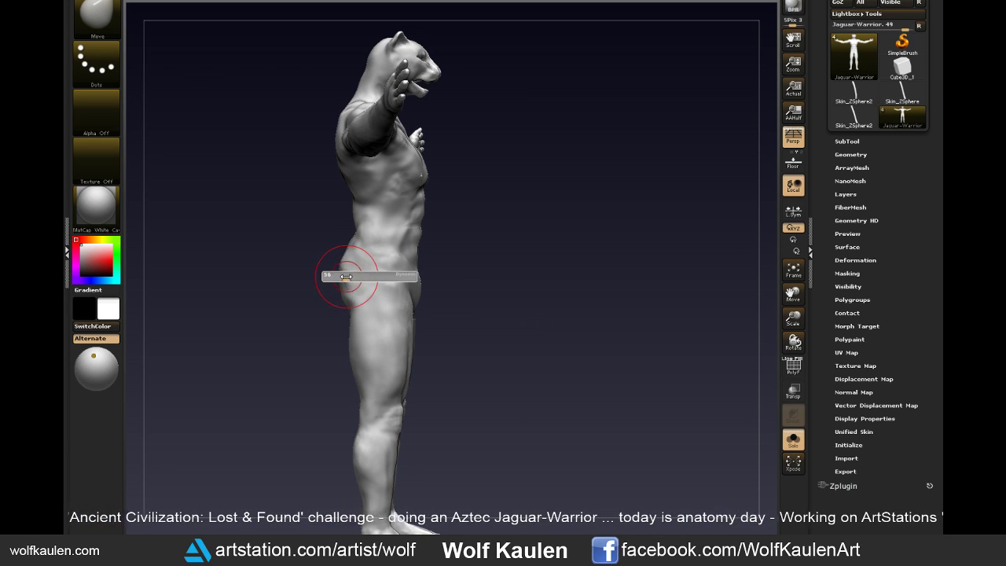
- Reshape the outstretched arms with Move and Shift-Smooth, then zoom onto the torso
left_click_drag(521, 332, 471, 345)
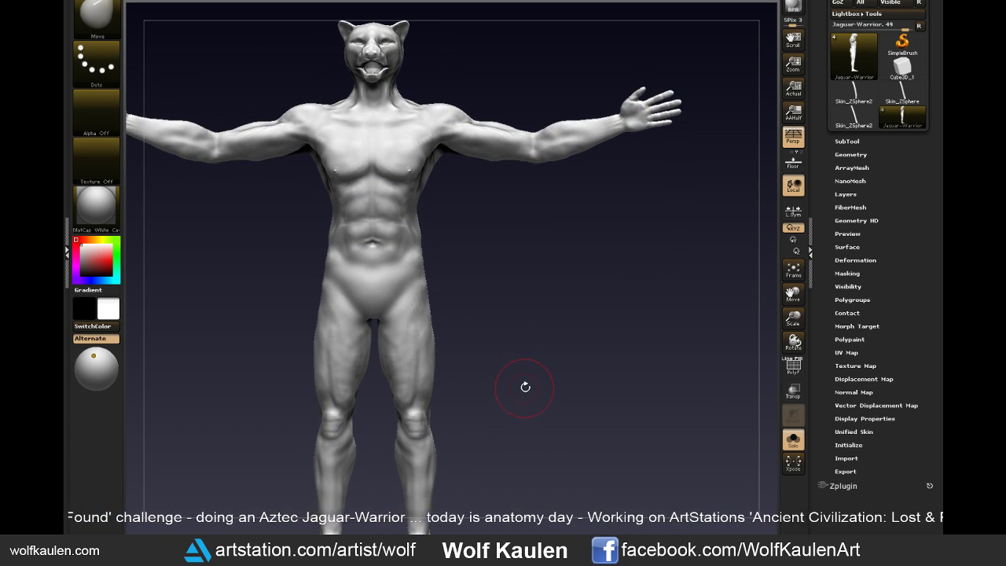
left_click_drag(524, 387, 517, 417)
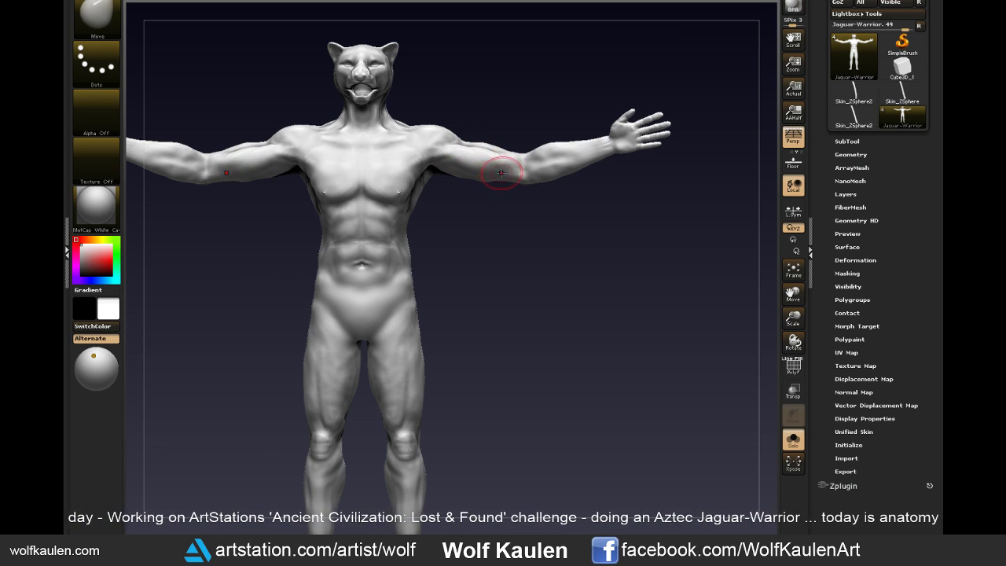
left_click_drag(484, 263, 492, 312)
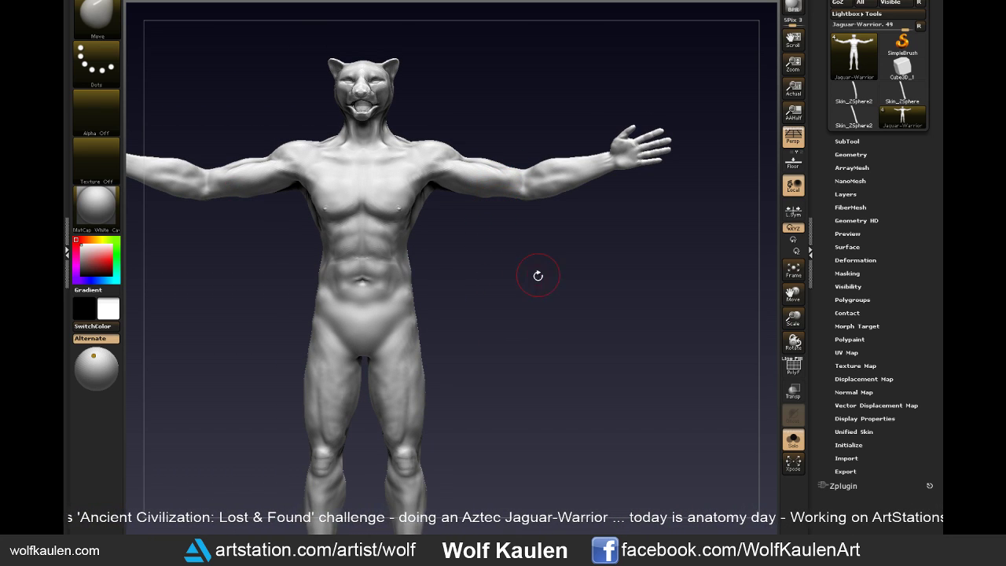
mouse_move(536, 276)
left_mouse_down()
mouse_move(520, 213)
mouse_move(523, 243)
left_mouse_up()
key("s")
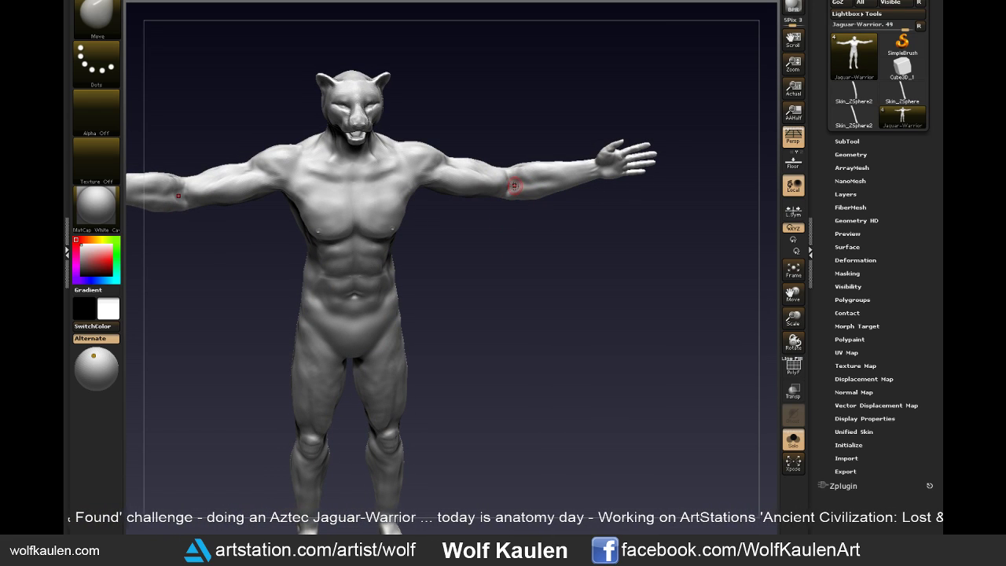
key("shift")
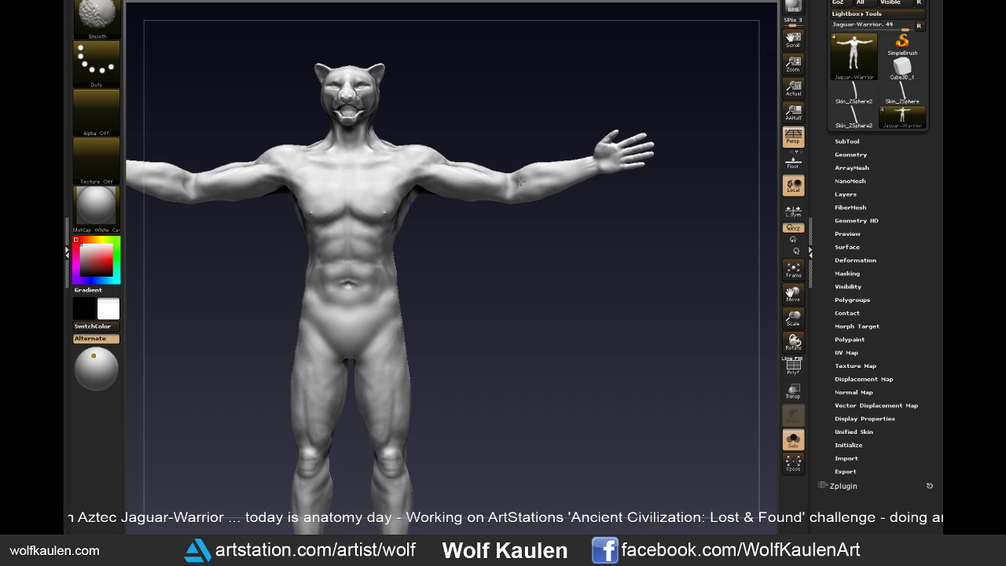
key("shift")
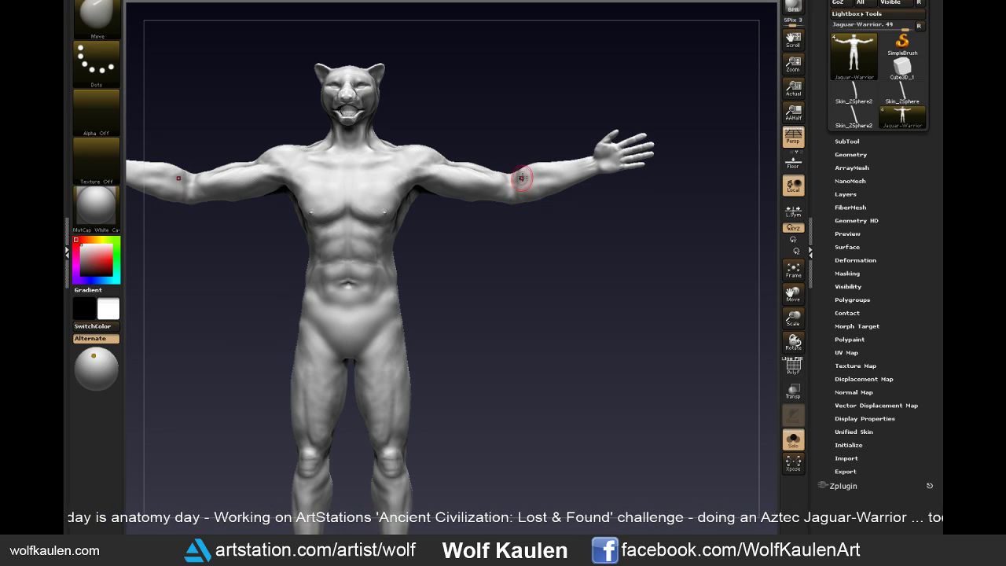
key("shift")
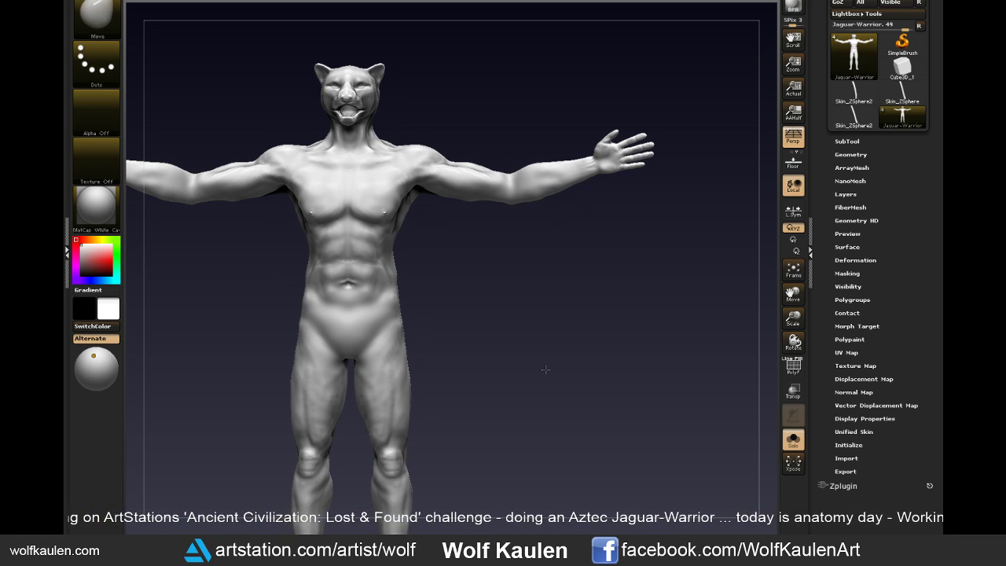
left_click_drag(550, 333, 585, 378, "alt")
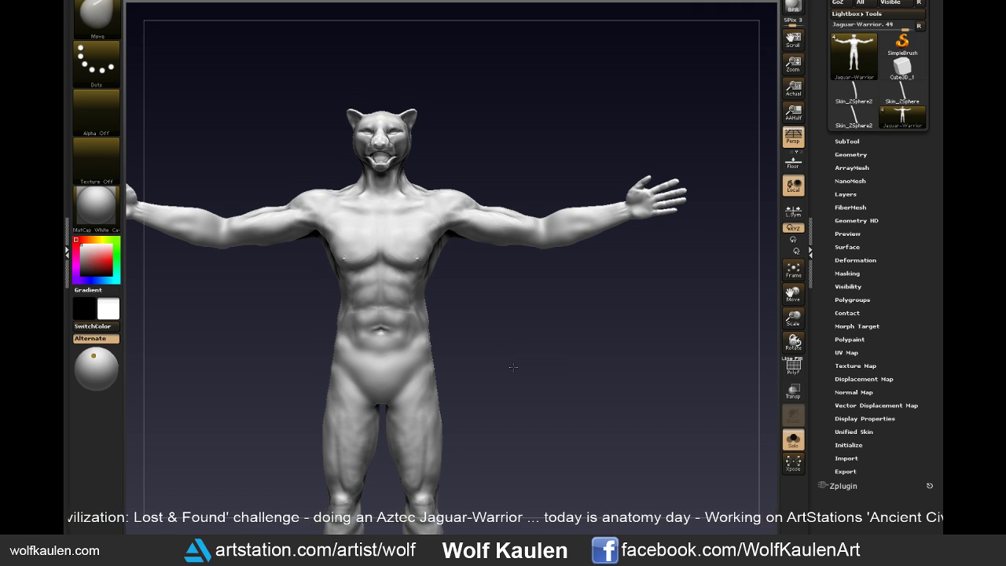
mouse_move(513, 367)
left_mouse_down("alt")
mouse_move(511, 404)
mouse_move(503, 332)
left_mouse_up("alt")
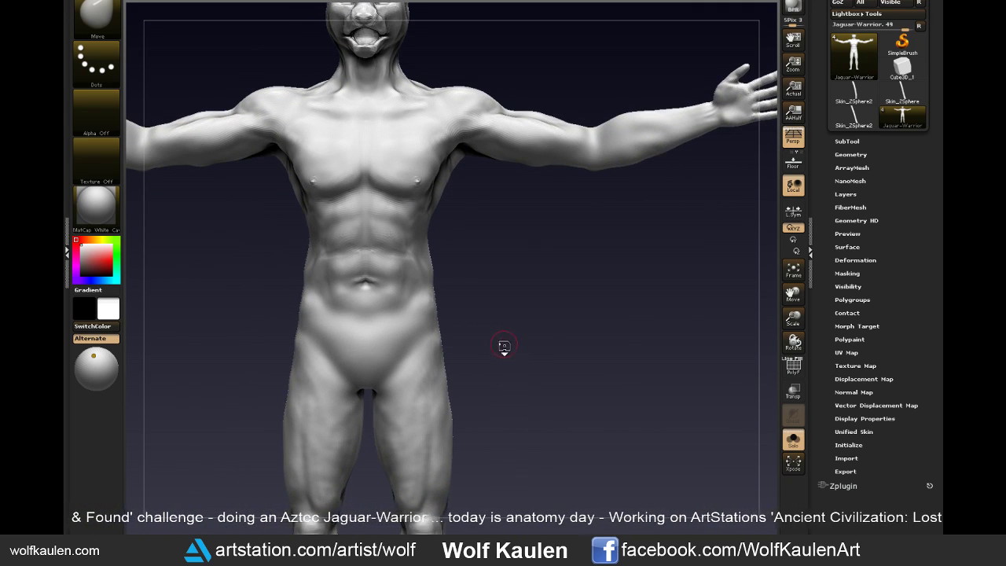
- Flatten the belly planes with TrimDynamic and Shift-Smooth, then switch to the ref folder
key("b")
key("t")
key("d")
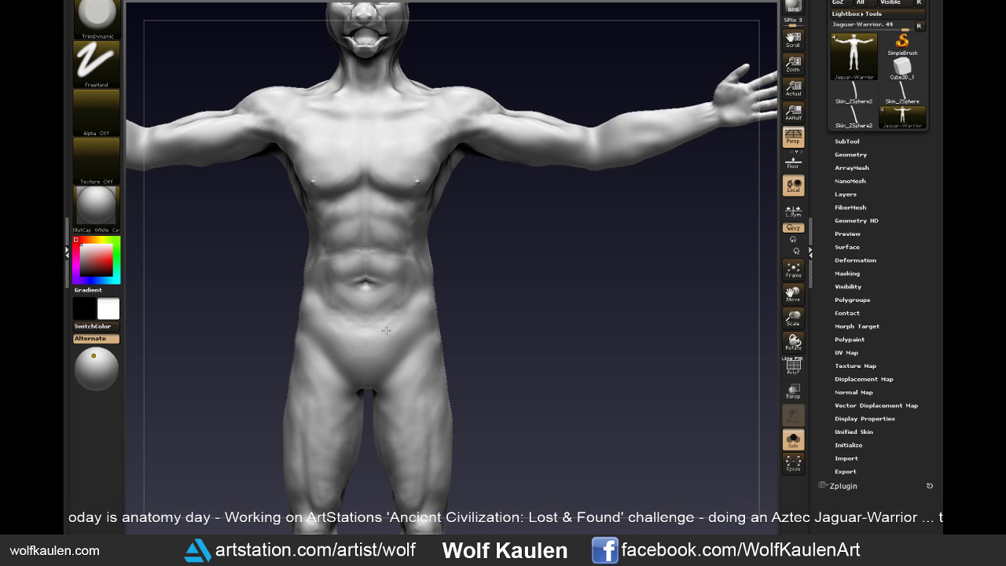
key("shift")
left_click_drag(380, 298, 367, 292, "shift")
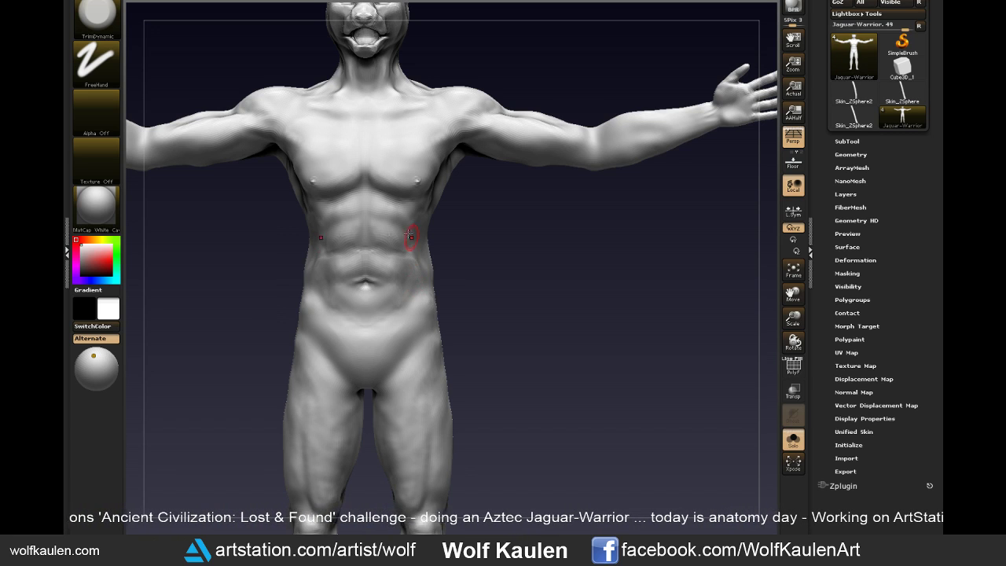
key("shift")
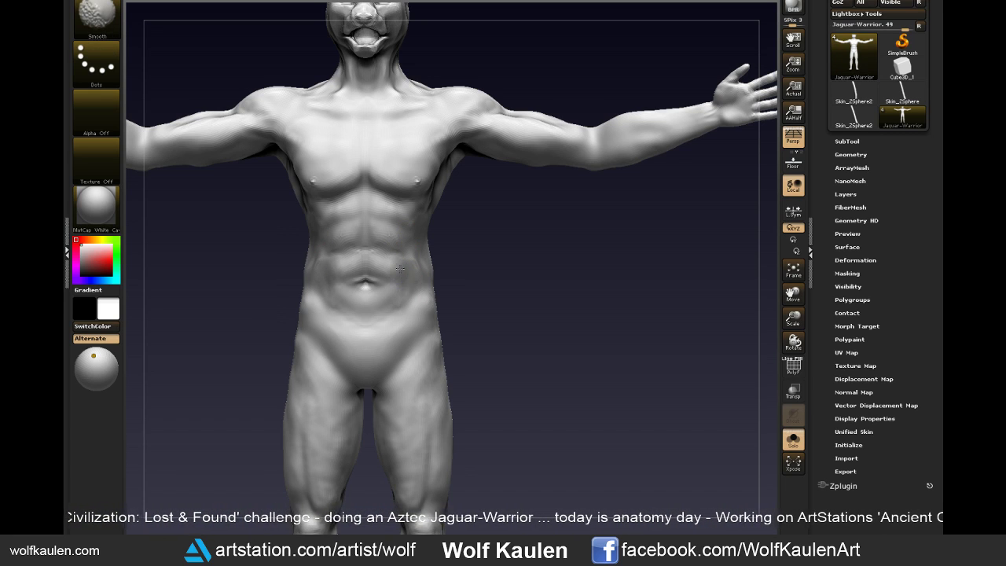
left_click_drag(511, 440, 597, 480, "alt")
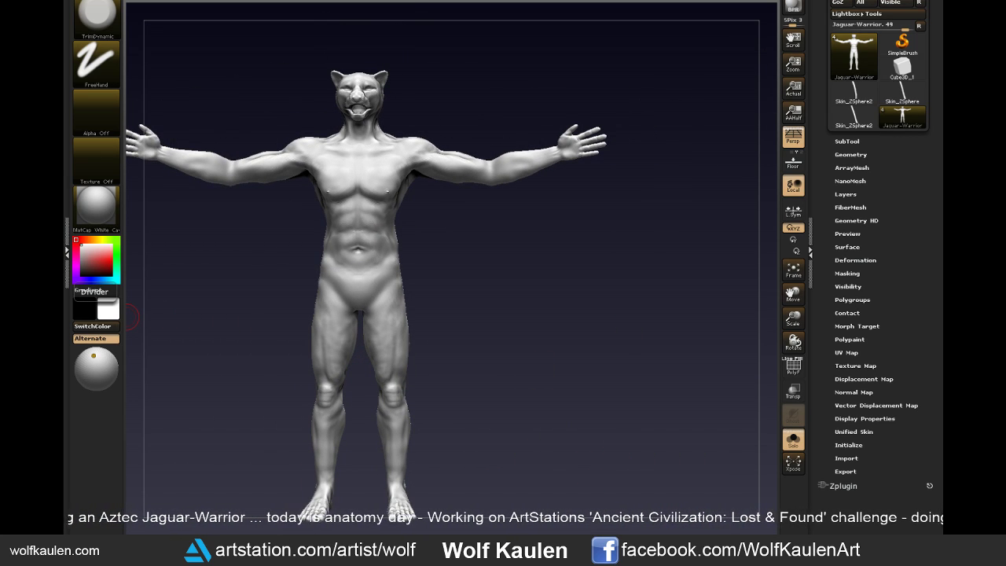
key("alt+Tab")
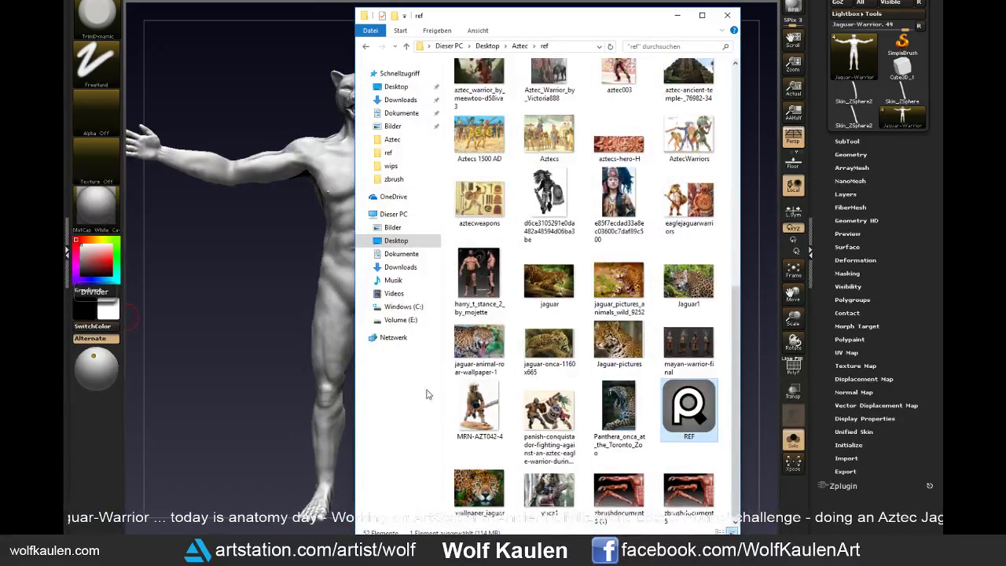
- Open harry_t_stance_2 in Photos, minimize Explorer, and return to ZBrush
double_click(466, 283)
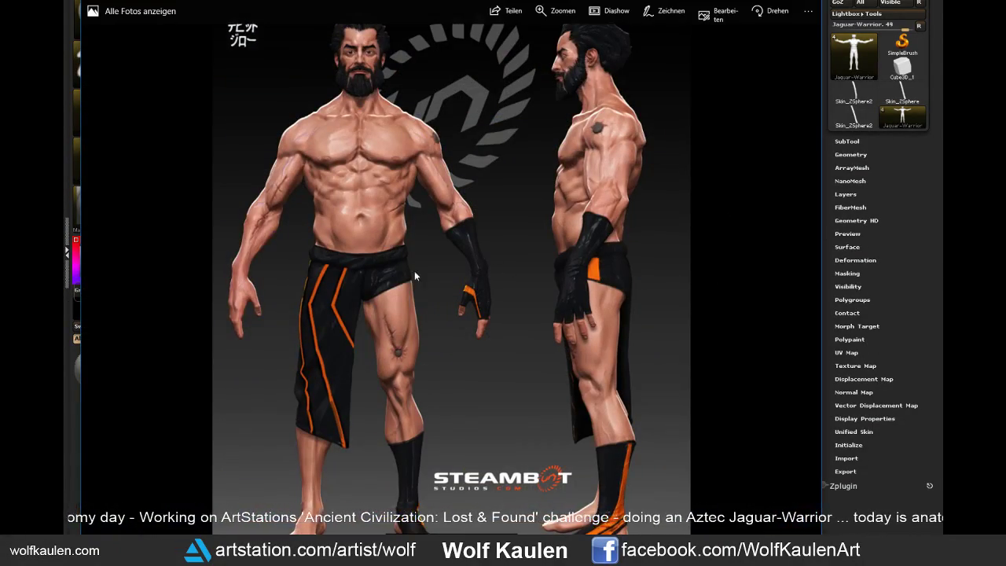
left_click_drag(440, 10, 564, 0)
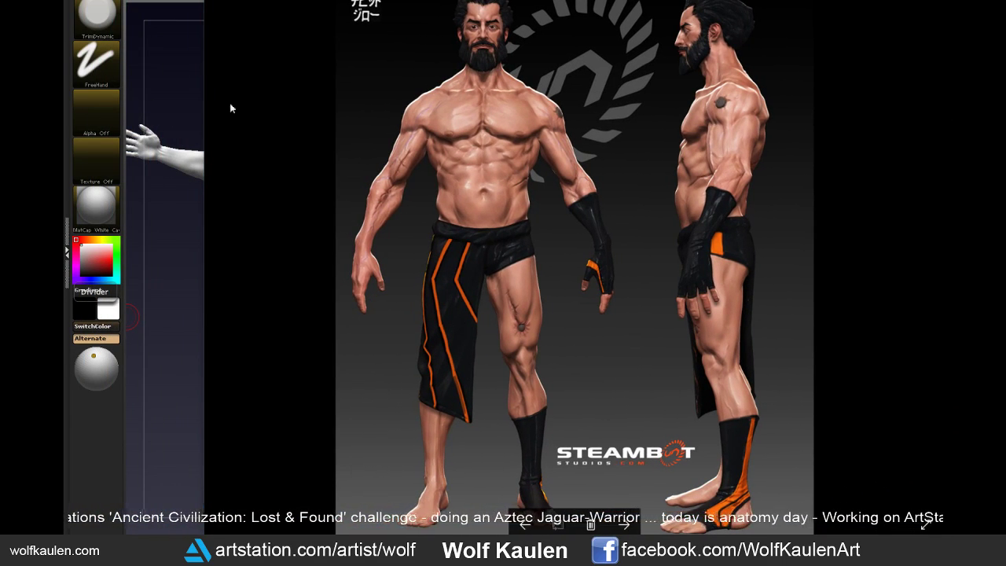
key("alt+Tab")
left_click(676, 15)
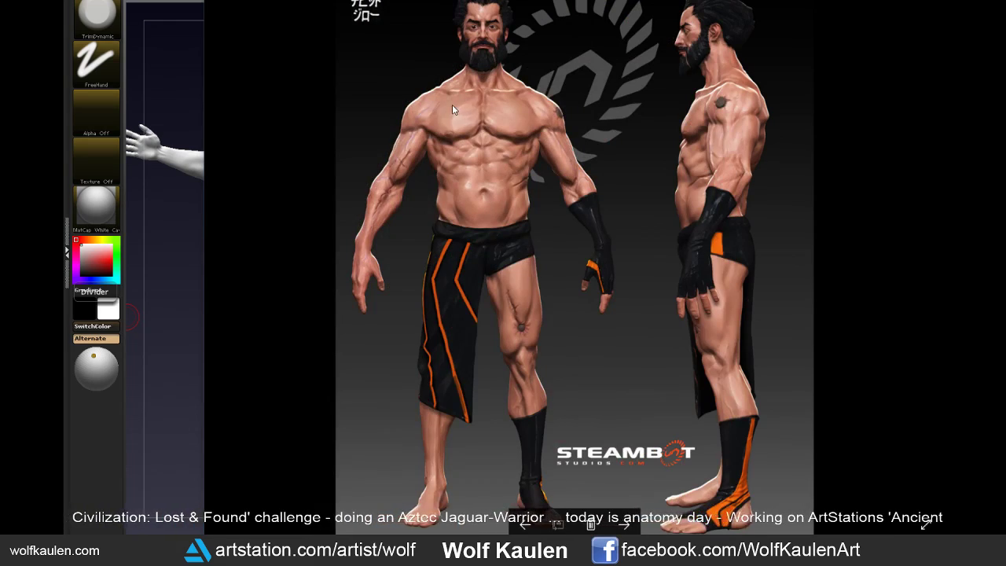
key("alt+Tab")
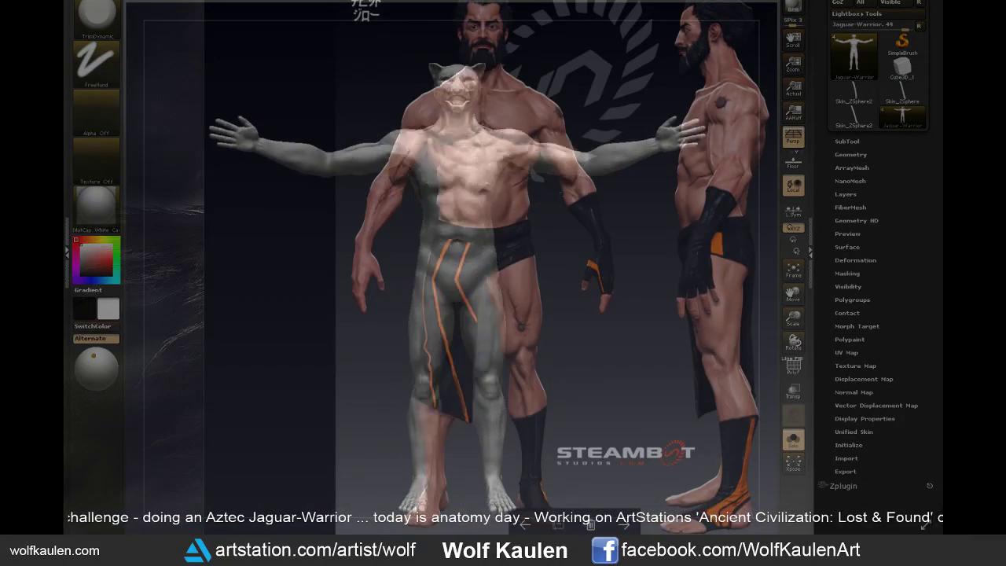
- Scale and rotate the figure to the reference size, then move it beside the reference body with Move
mouse_move(467, 256)
right_mouse_down("ctrl")
mouse_move(564, 231)
mouse_move(563, 219)
right_mouse_up("ctrl")
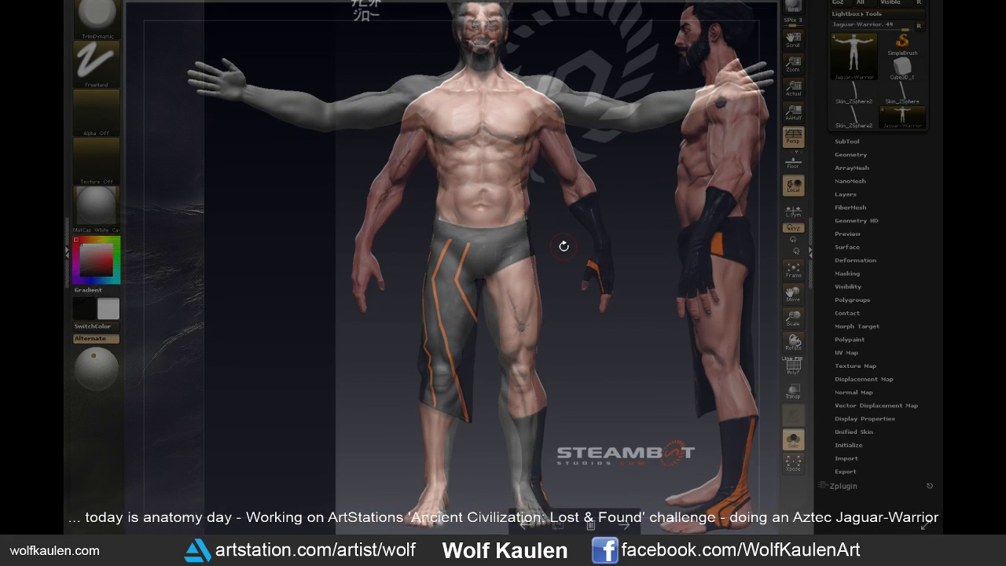
right_click_drag(572, 257, 575, 260)
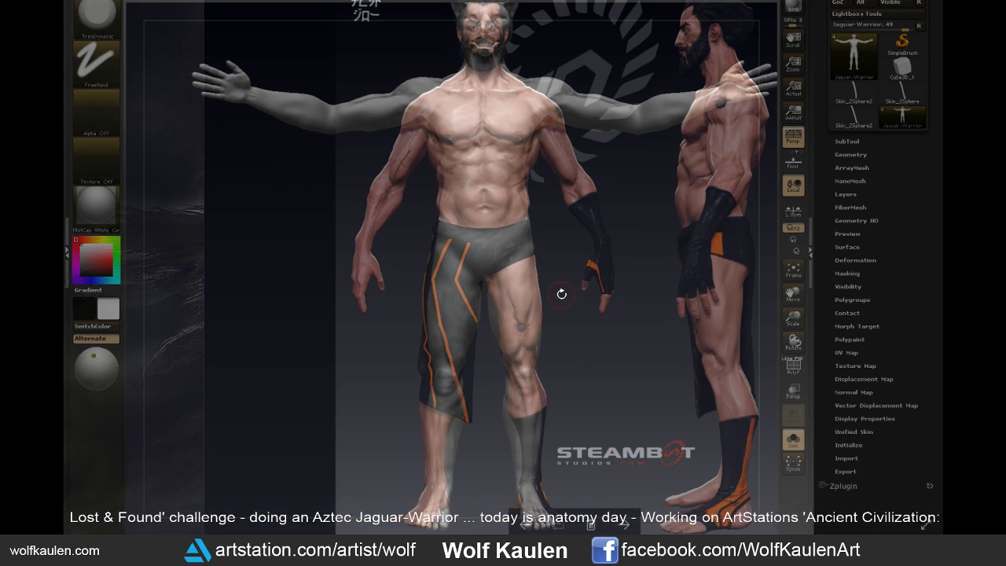
key("b")
key("m")
key("v")
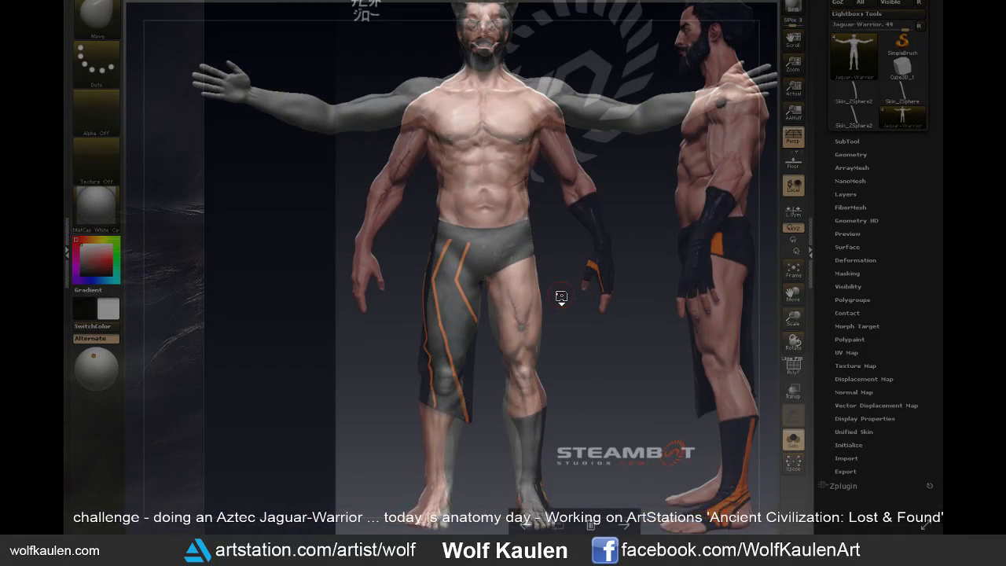
right_click_drag(561, 297, 454, 293, "alt")
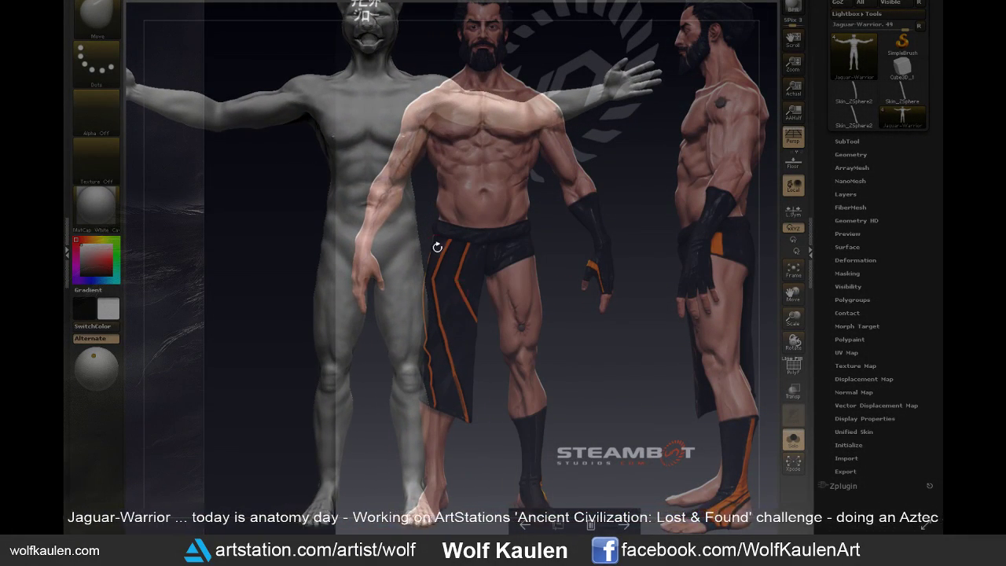
- Switch to the Clay brush and compare the figure's side view before returning to front view
key("b")
key("c")
key("l")
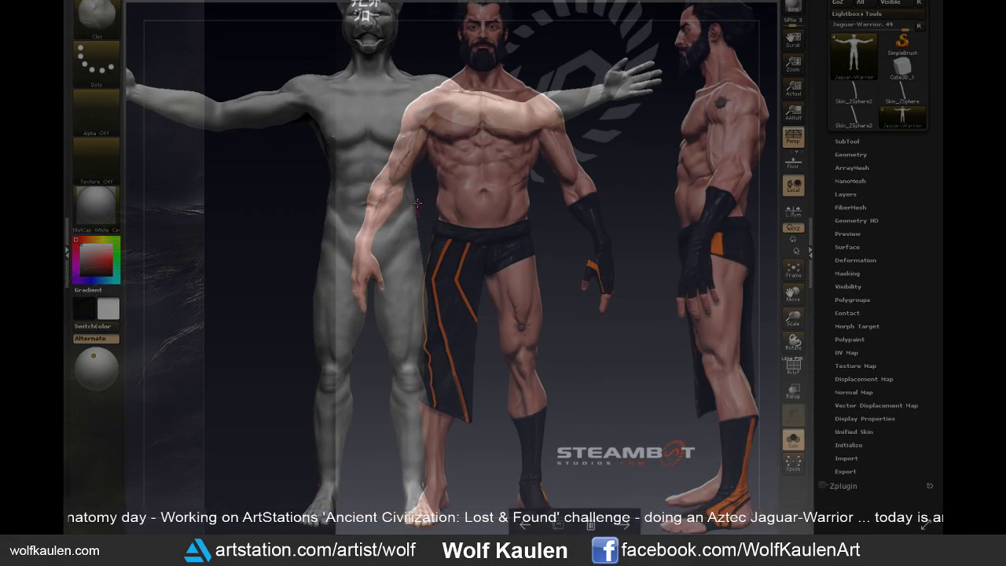
mouse_move(444, 196)
left_mouse_down()
mouse_move(408, 214)
mouse_move(424, 198)
left_mouse_up()
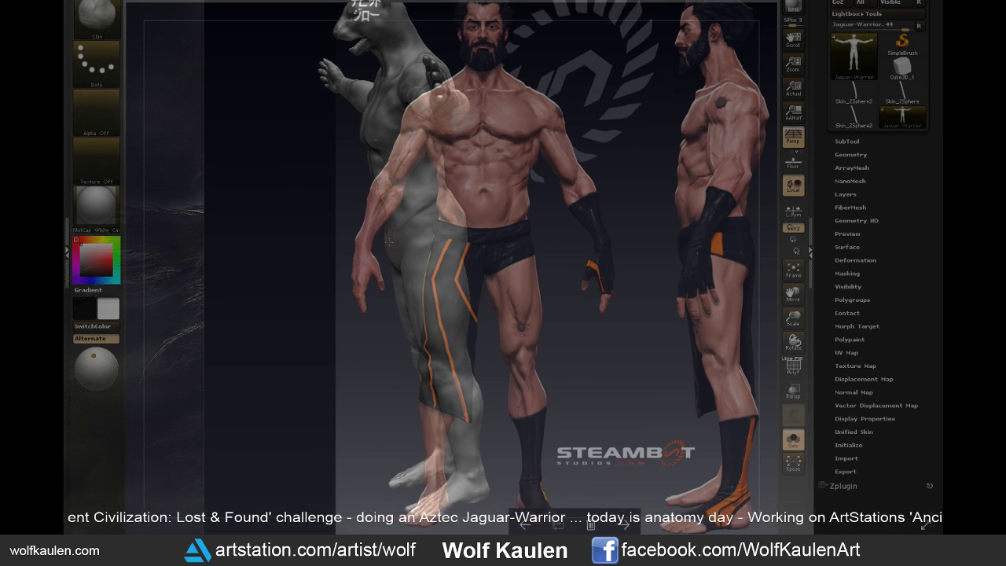
left_click_drag(486, 265, 454, 175)
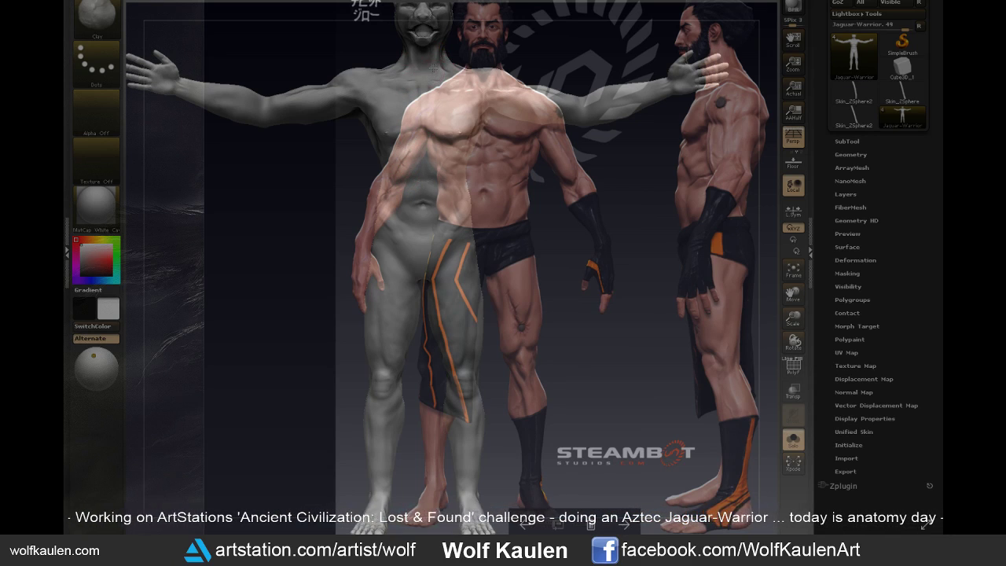
- Toggle transparency off and on, then rotate the figure to line up with the front reference
key("shift+z")
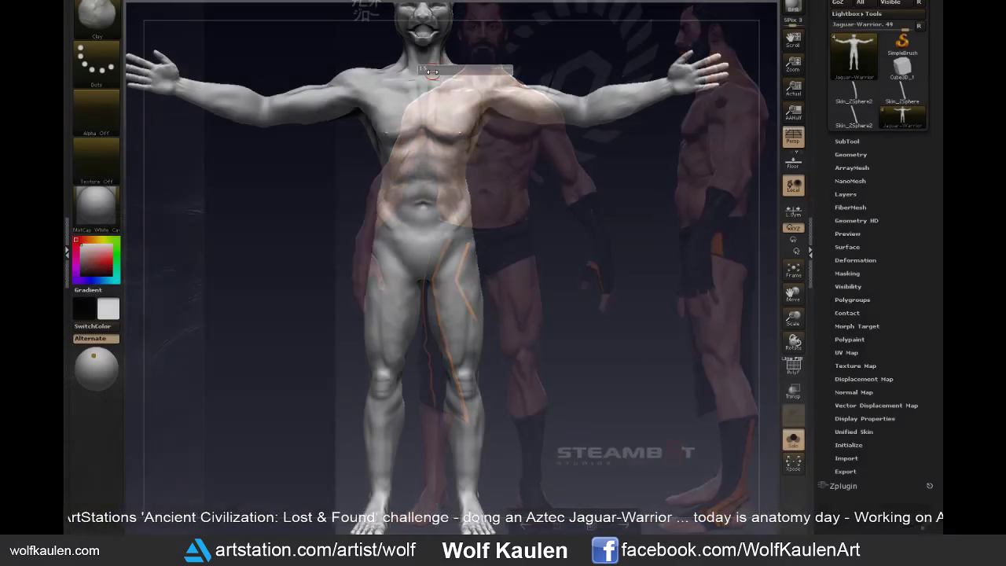
key("shift+z")
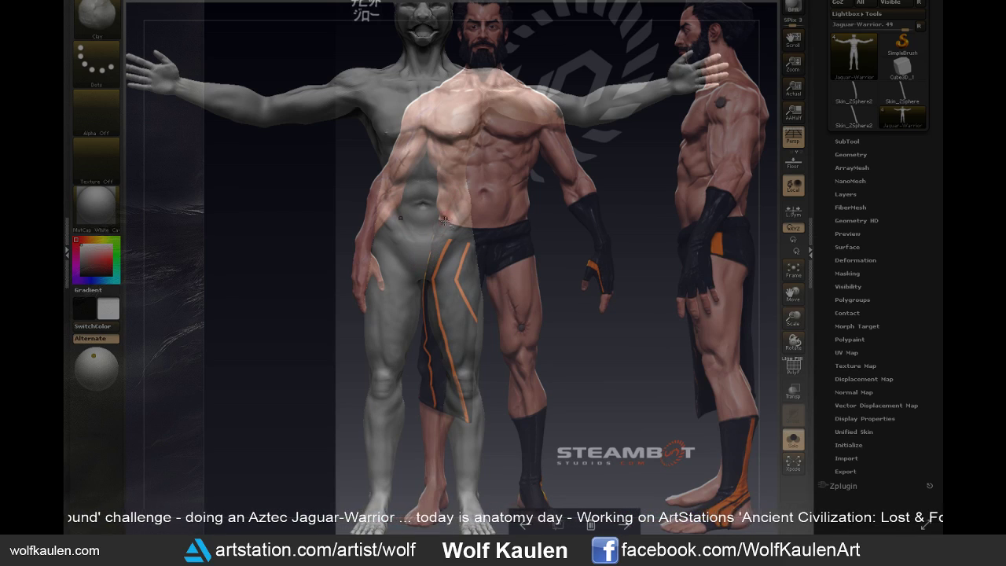
mouse_move(505, 240)
left_mouse_down()
mouse_move(549, 214)
mouse_move(509, 165)
left_mouse_up()
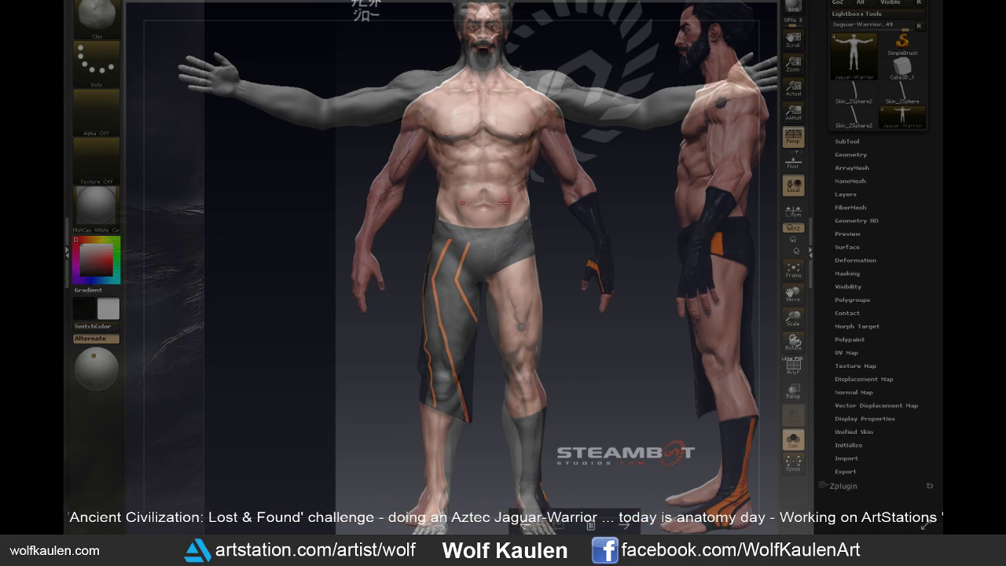
- Pick the Move brush, adjust its size, and compare the sculpt with transparency toggled off and on
key("b")
key("m")
key("v")
key("s")
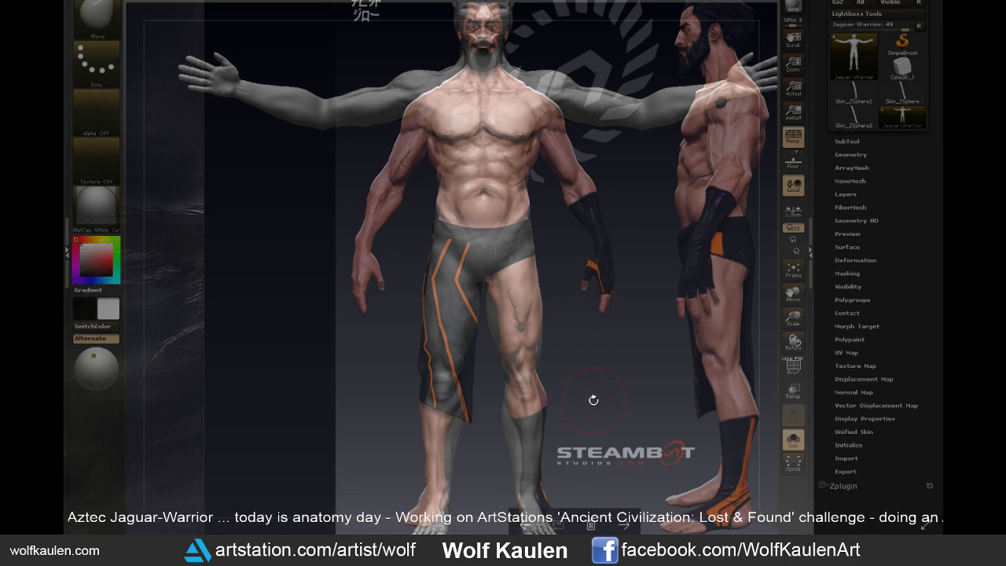
left_click_drag(593, 400, 590, 376)
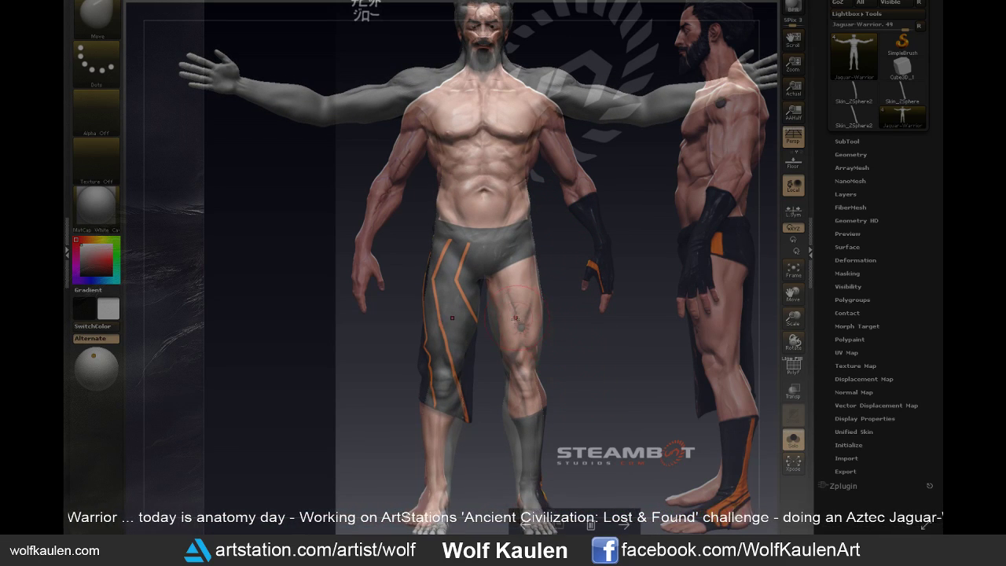
key("shift+z")
key("shift+z")
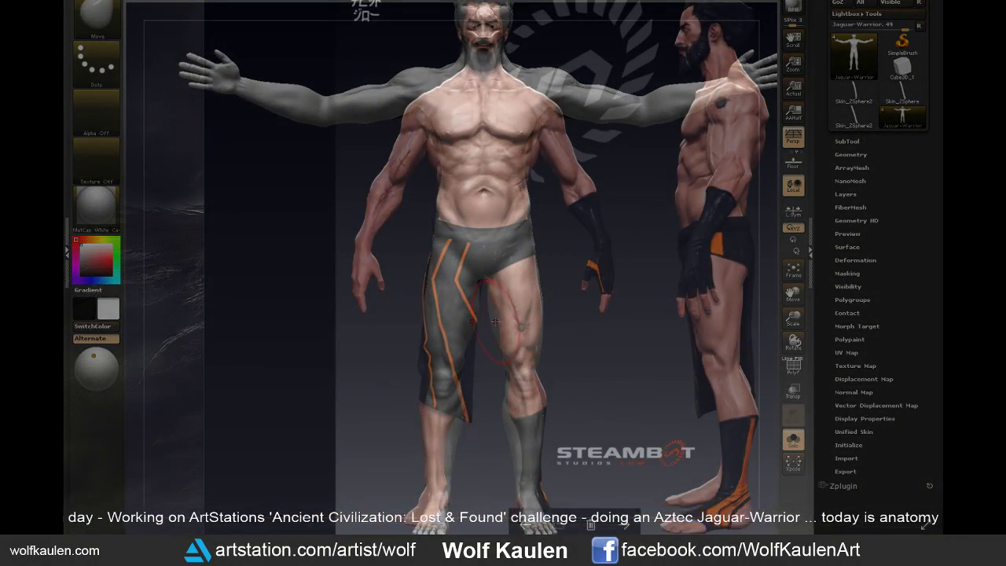
key("shift+z")
key("shift+z")
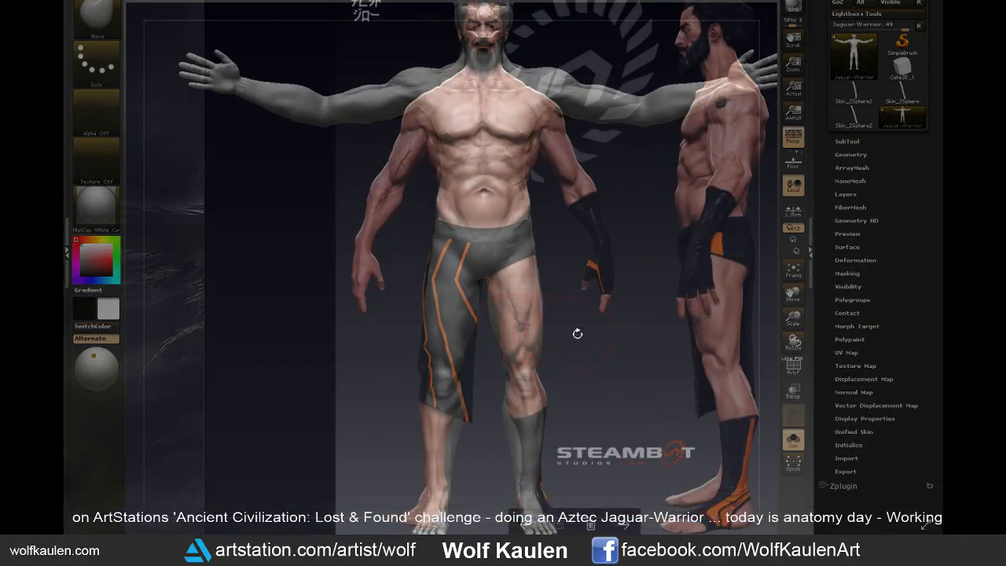
- Rotate the sculpt in small steps until its spread arms align with the reference figure
left_click_drag(570, 352, 549, 334)
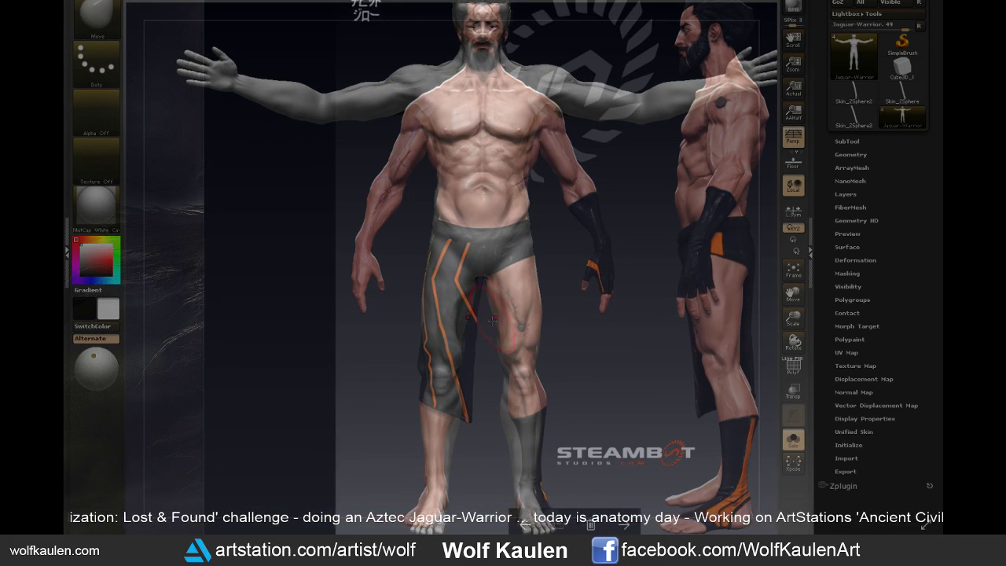
key("shift+z")
key("shift+z")
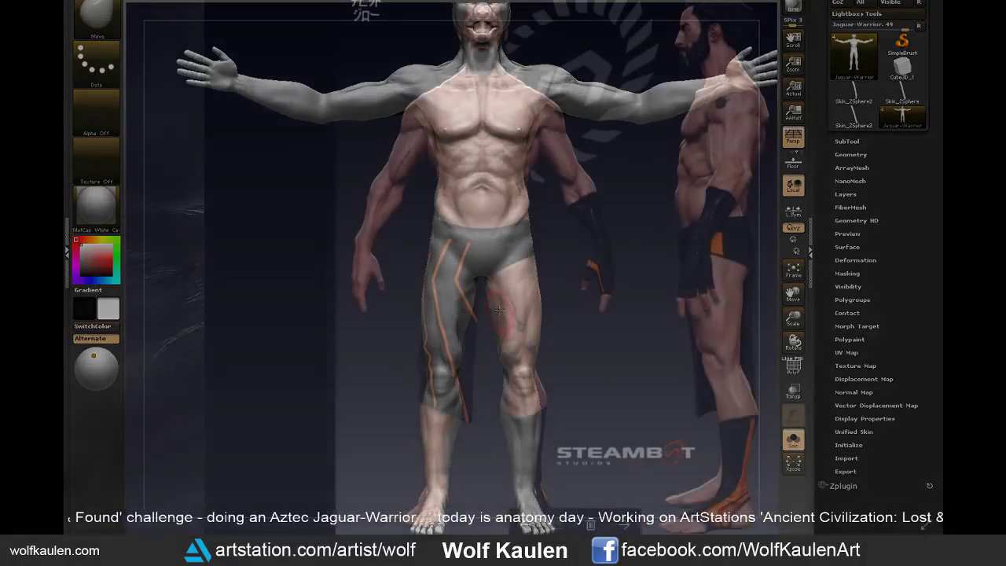
left_click_drag(486, 354, 490, 304)
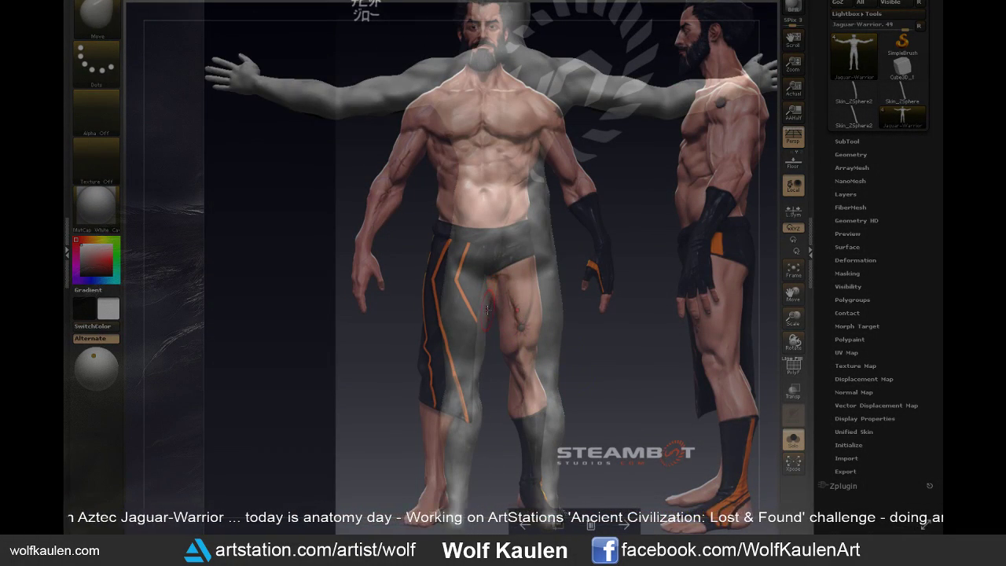
left_click_drag(613, 371, 584, 367)
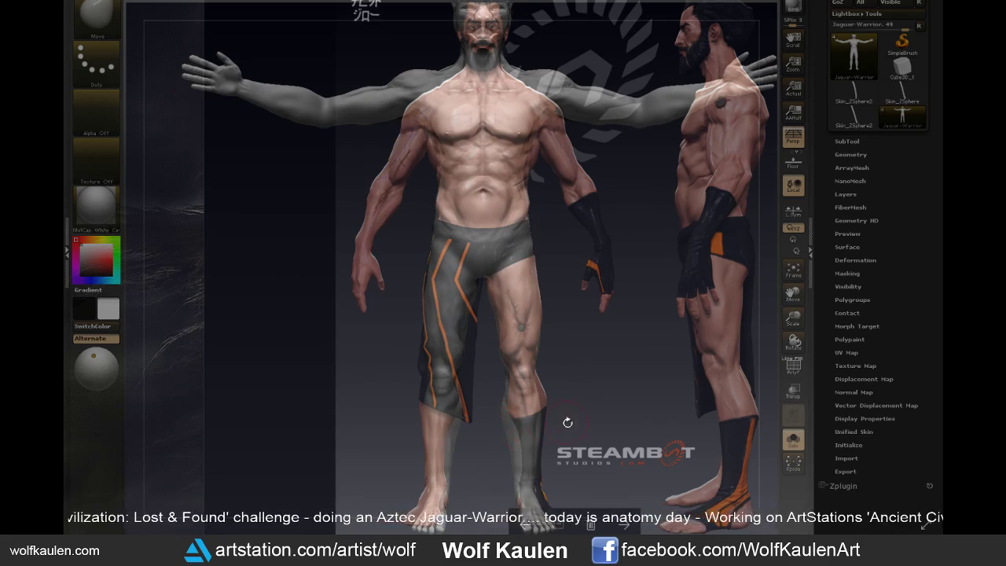
left_click_drag(567, 422, 504, 410)
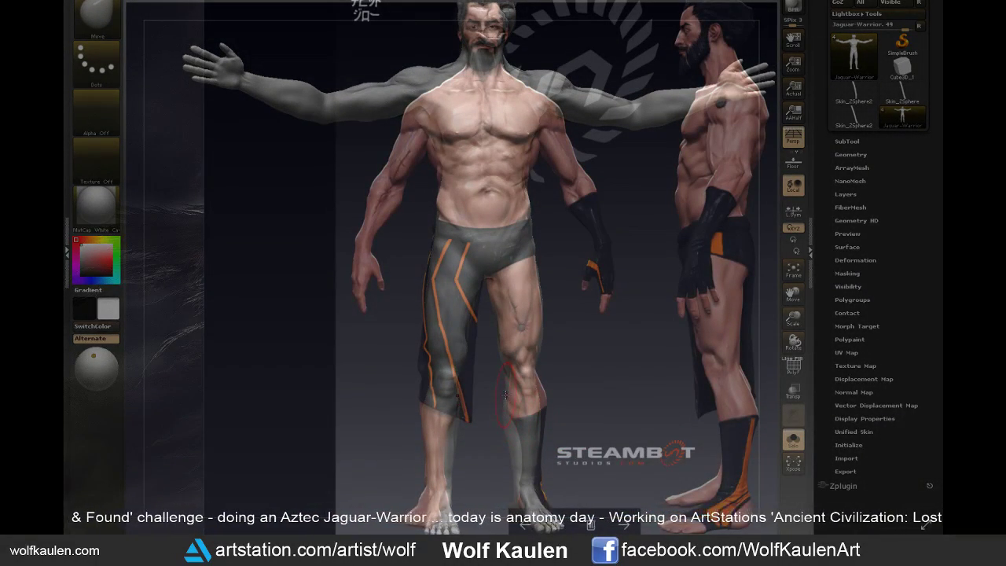
left_click_drag(526, 403, 509, 436)
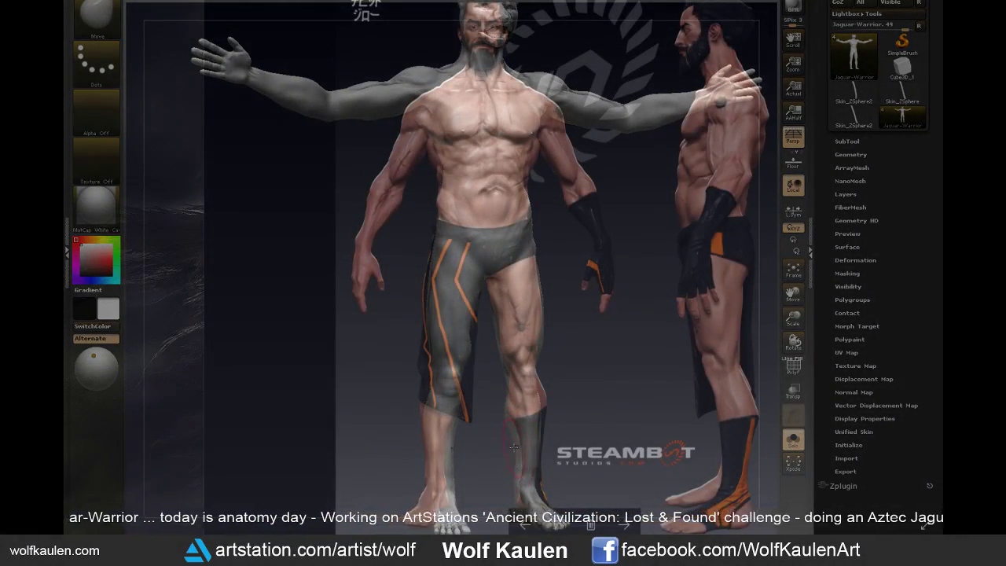
left_click_drag(512, 446, 517, 437)
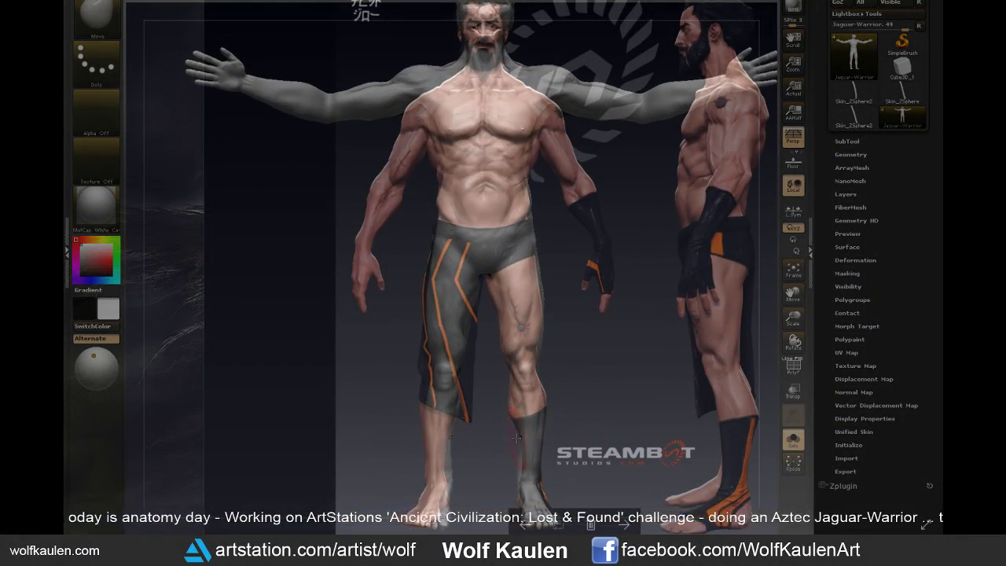
left_click_drag(568, 441, 549, 405)
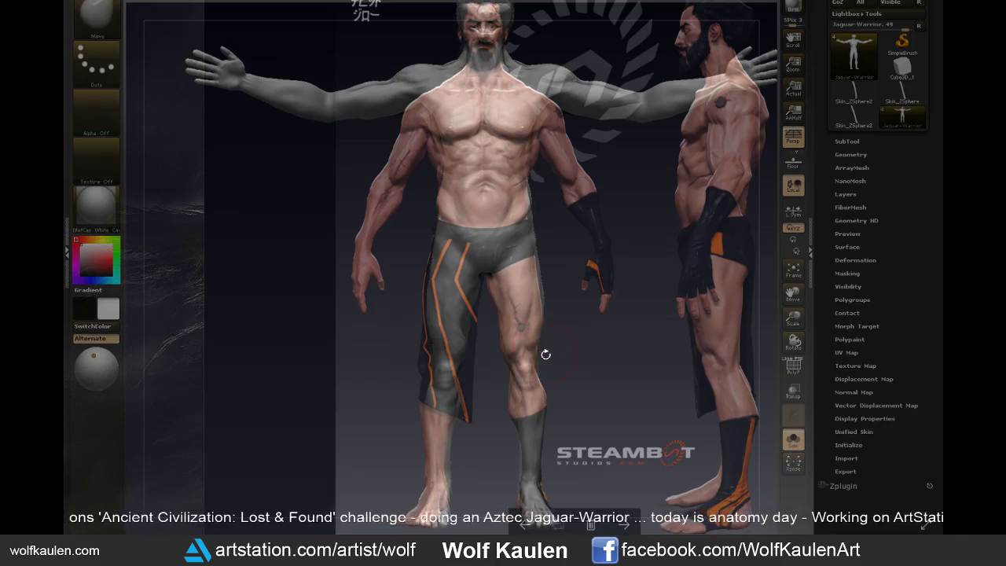
- Match the raised arm, make the reference semi-transparent, then hide it to leave the plain sculpt
key("shift+z")
key("shift+z")
key("shift+z")
key("shift+z")
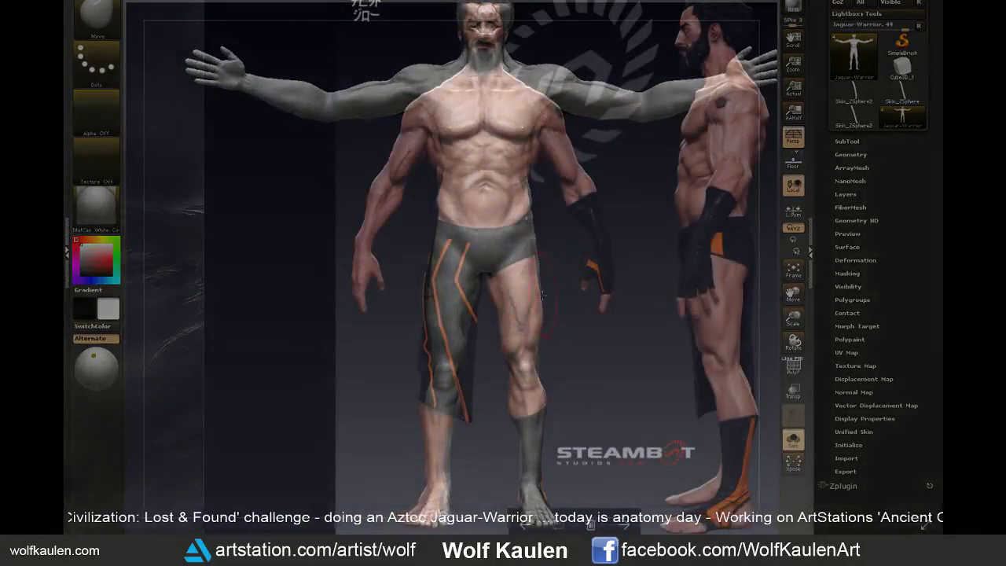
left_click_drag(542, 295, 540, 272)
mouse_move(539, 217)
left_mouse_down()
mouse_move(516, 218)
mouse_move(530, 191)
mouse_move(518, 300)
left_mouse_up()
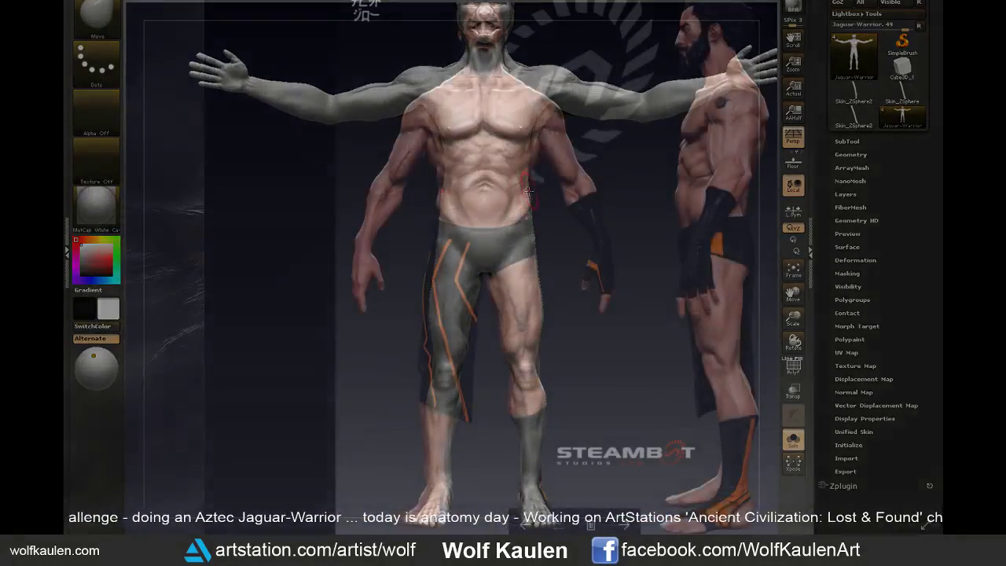
key("shift+z")
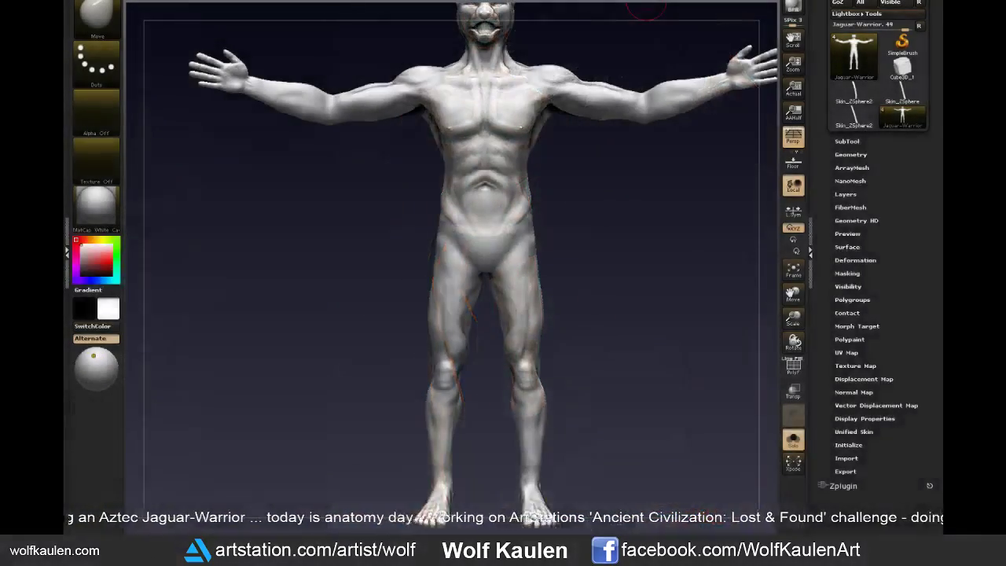
key("shift+z")
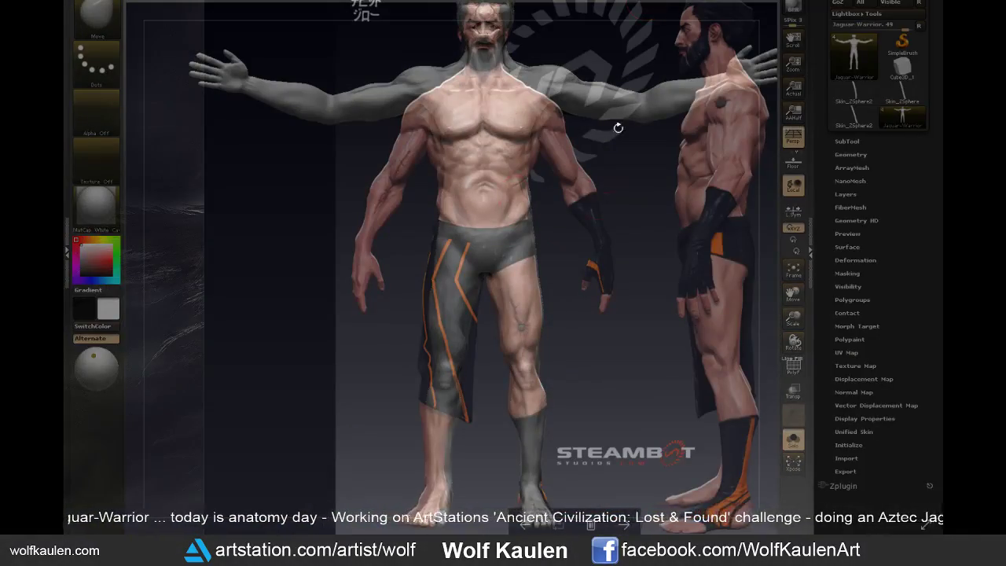
key("shift+z")
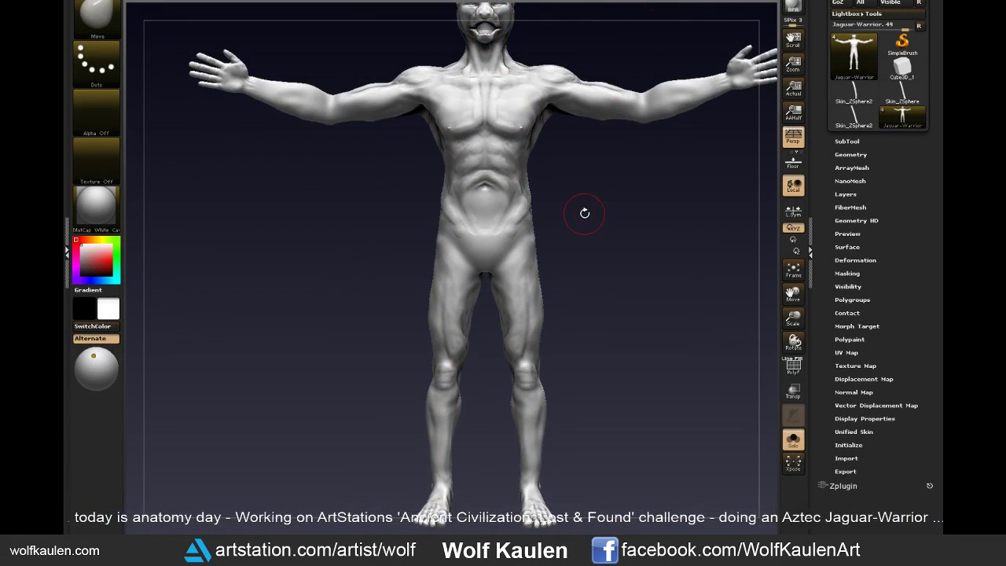
- Select the Clay brush, frame the head and shoulders, and build up the right upper chest
mouse_move(613, 364)
left_mouse_down()
mouse_move(592, 381)
mouse_move(447, 338)
mouse_move(451, 363)
left_mouse_up()
key("b")
key("c")
key("l")
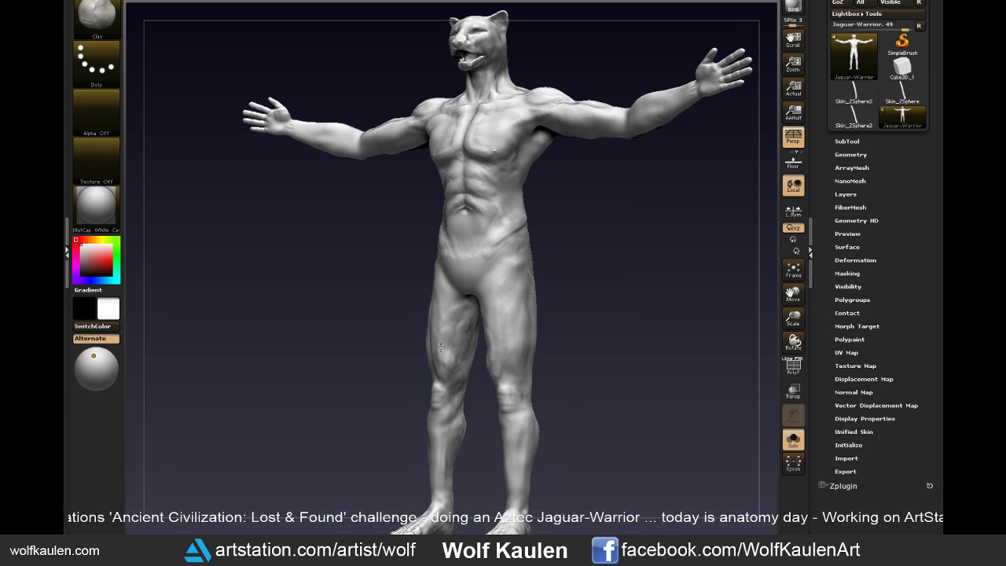
mouse_move(569, 330)
left_mouse_down()
mouse_move(551, 326)
mouse_move(605, 314)
left_mouse_up()
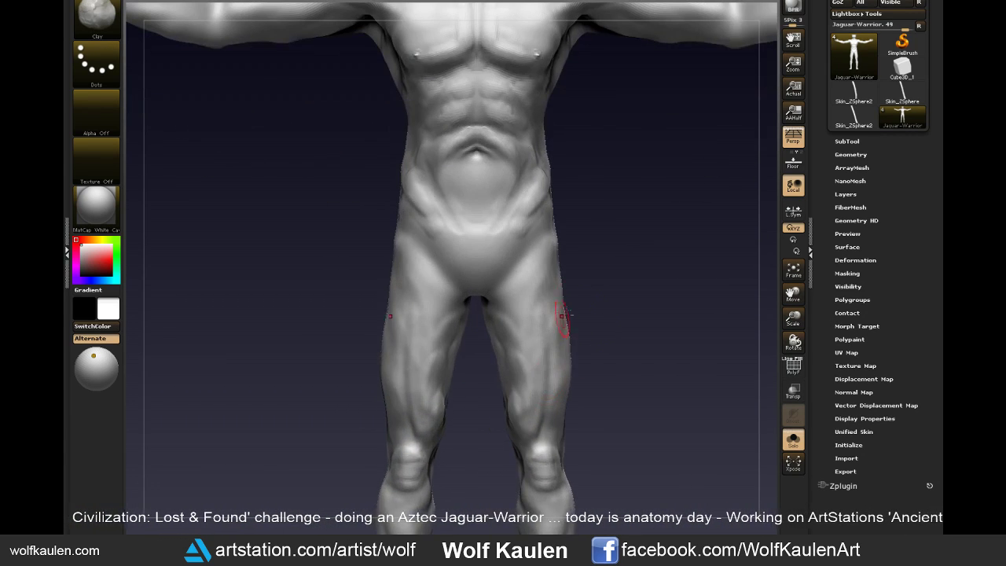
left_click_drag(566, 199, 564, 277, "alt")
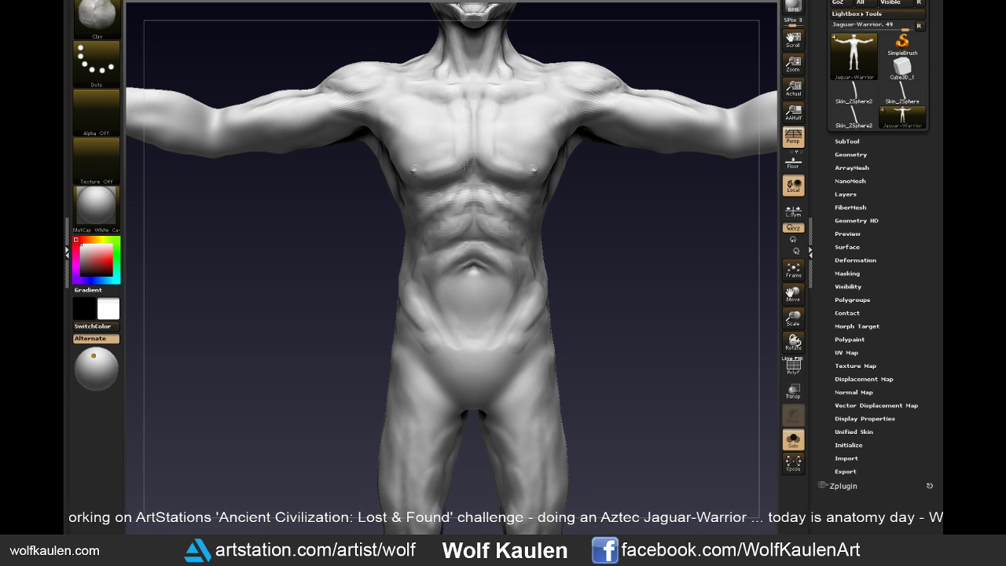
left_click_drag(544, 205, 464, 262, "alt")
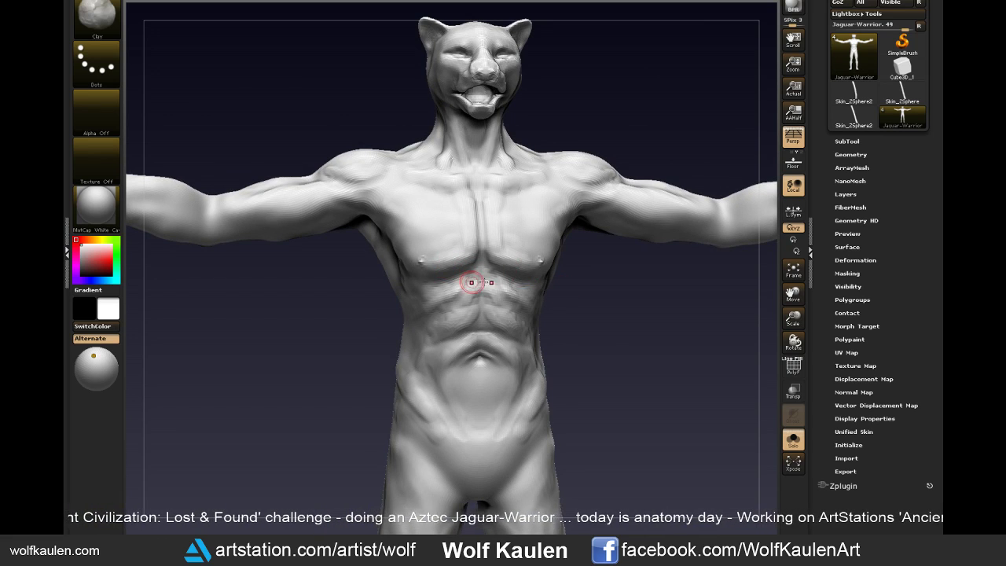
right_click_drag(469, 285, 586, 328)
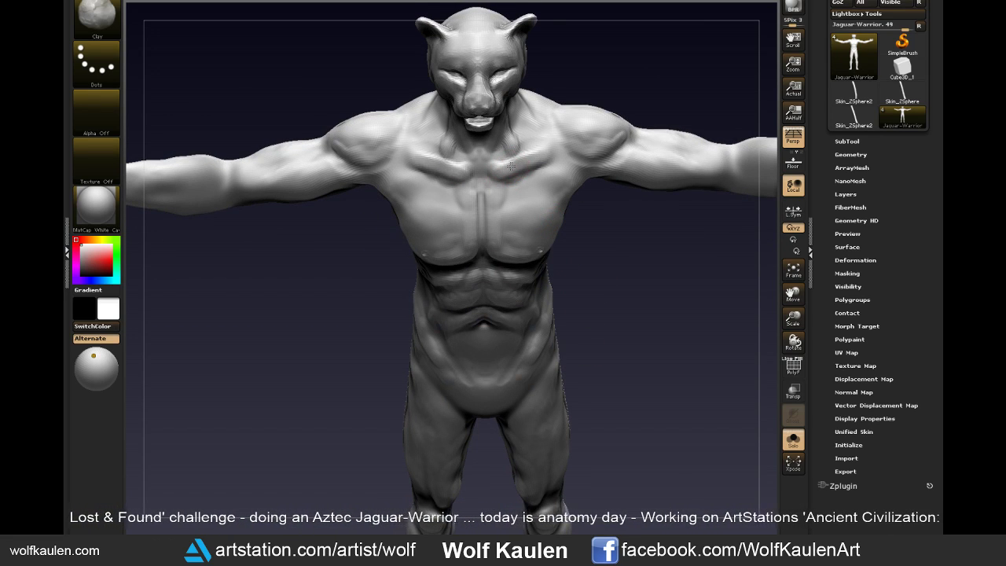
left_click_drag(542, 153, 627, 147)
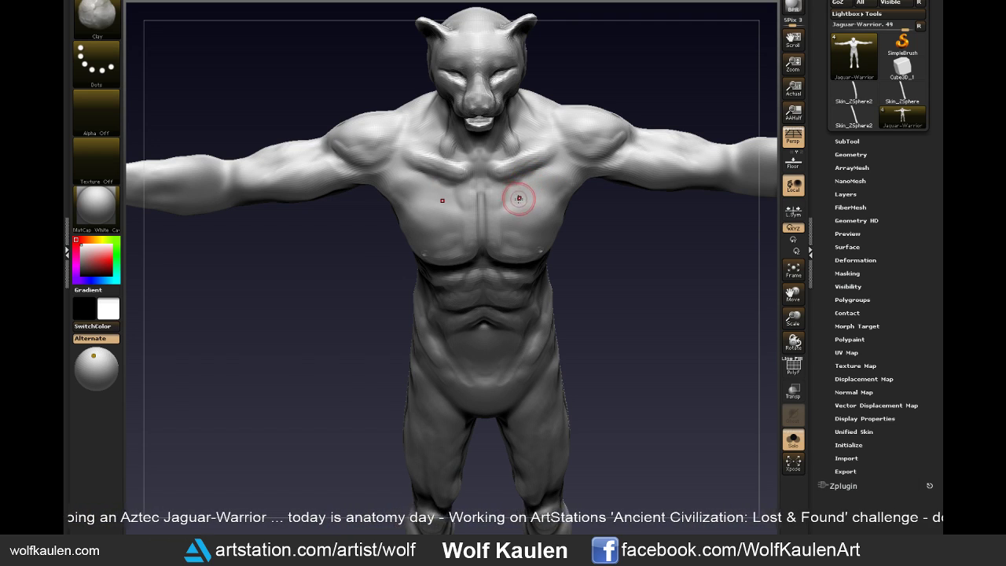
- With TrimDynamic, flatten the chest, neck and upper chest, and reshape the lower abdomen
key("b")
key("t")
key("d")
left_click_drag(506, 185, 482, 168)
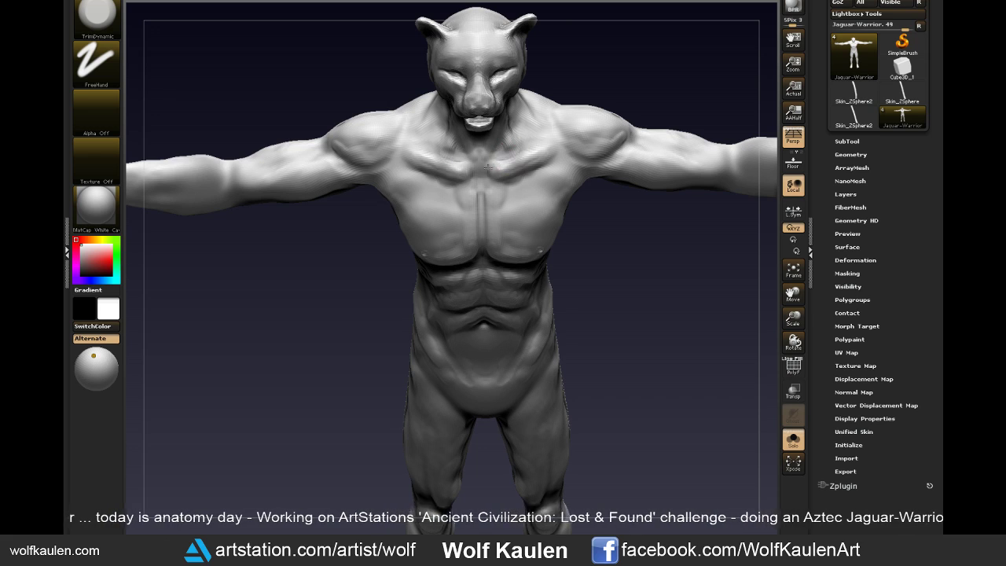
mouse_move(448, 154)
left_mouse_down()
mouse_move(495, 167)
mouse_move(485, 227)
left_mouse_up()
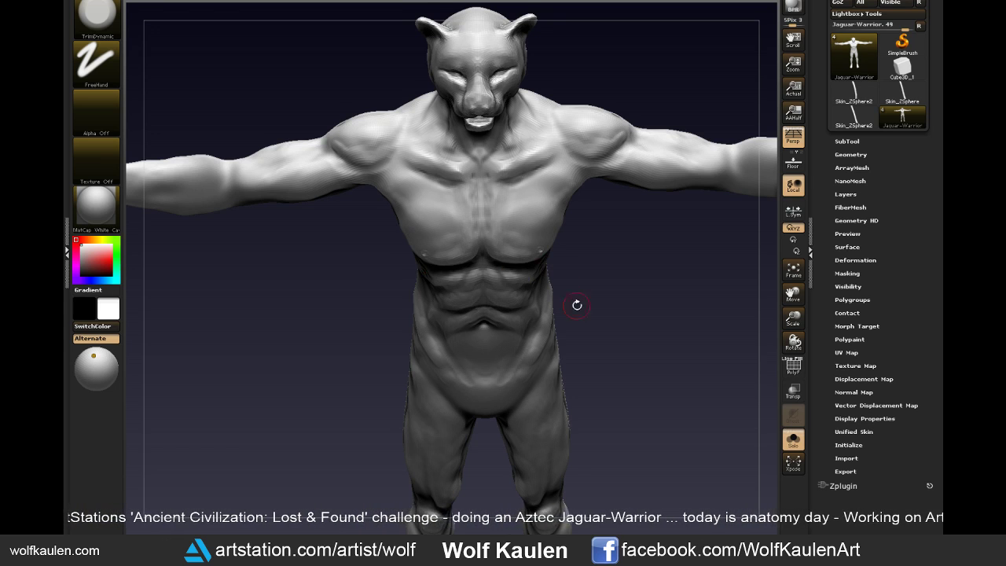
left_click_drag(577, 305, 494, 240)
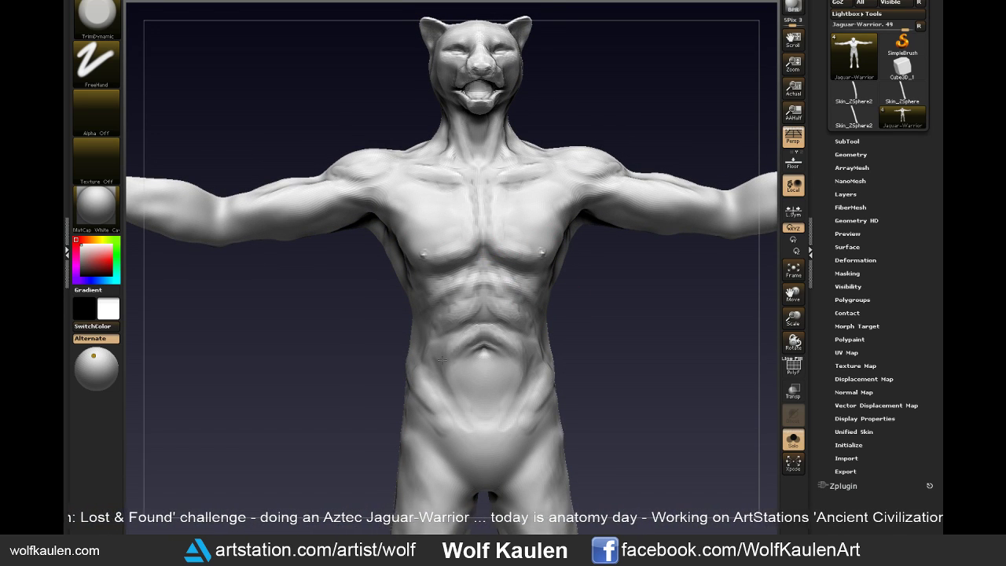
left_click_drag(440, 366, 510, 358)
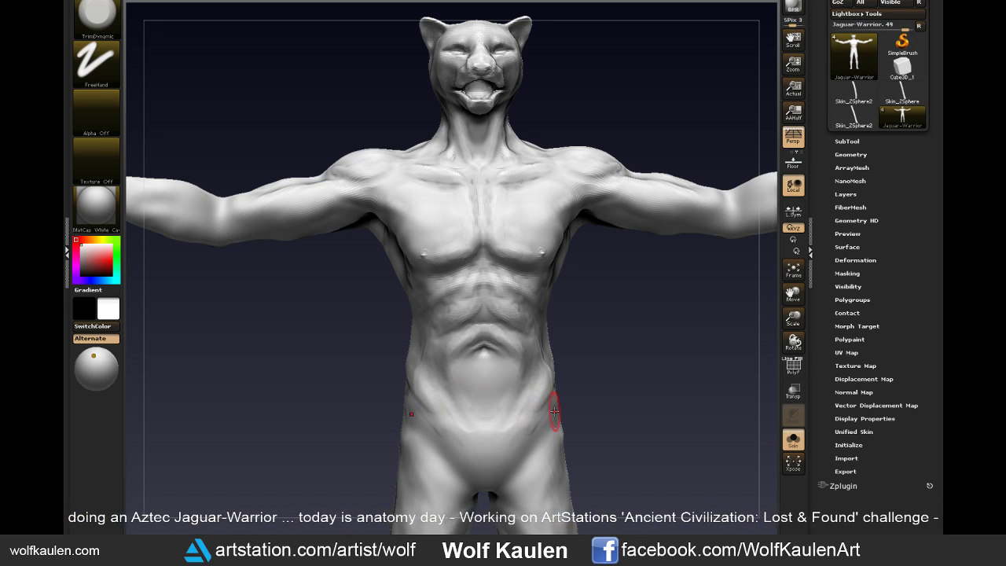
left_click_drag(531, 430, 583, 384)
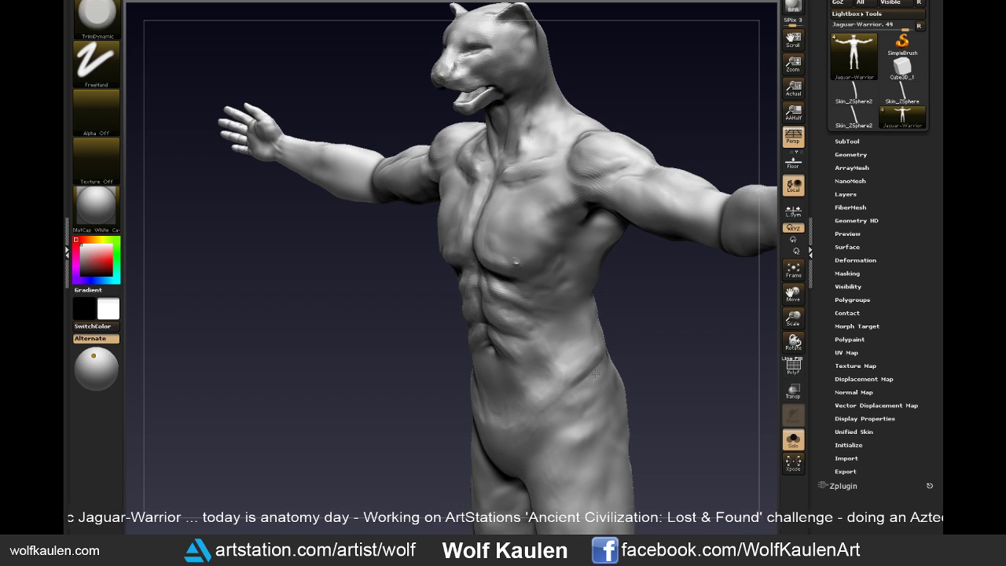
- Resize the brush and smooth the ribs and lower abdomen from a front close-up
key("b")
key("c")
key("l")
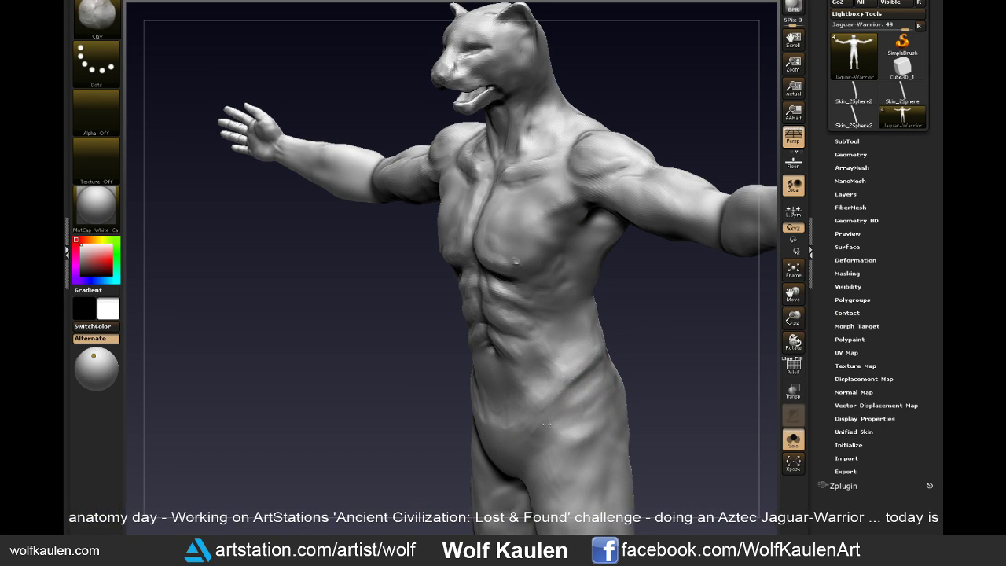
left_click_drag(579, 394, 590, 390)
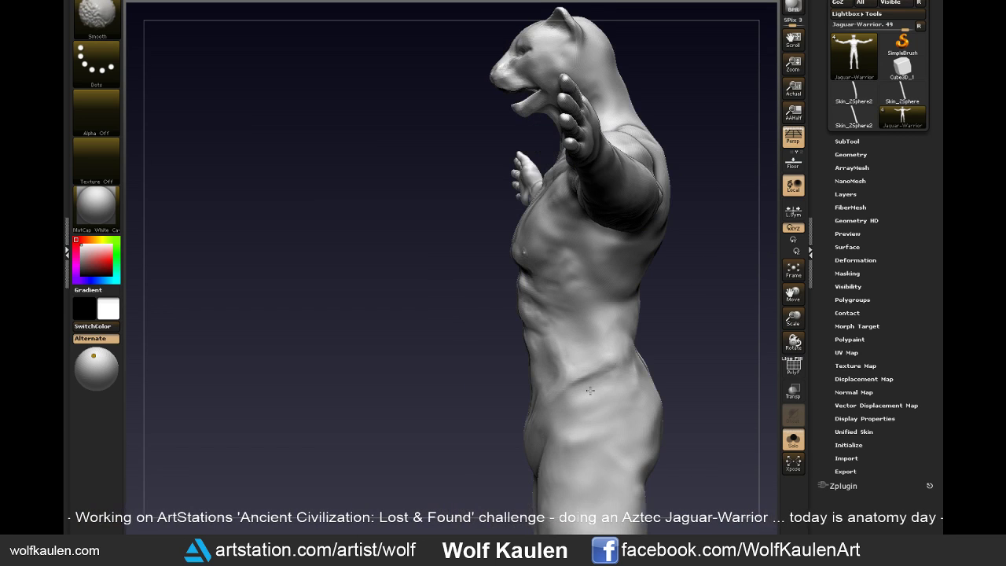
left_click_drag(660, 330, 689, 294, "shift")
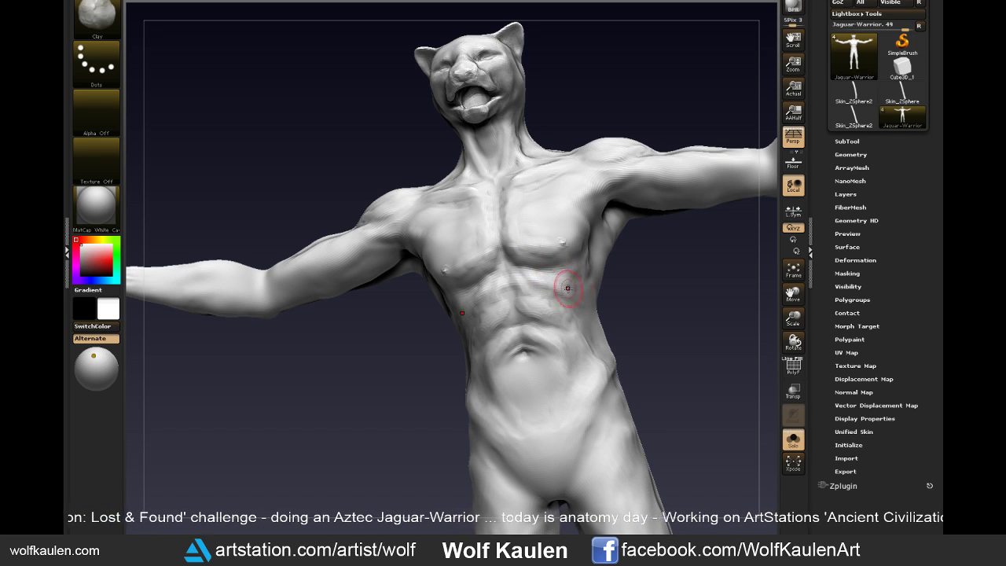
right_click_drag(550, 275, 634, 322)
key("s")
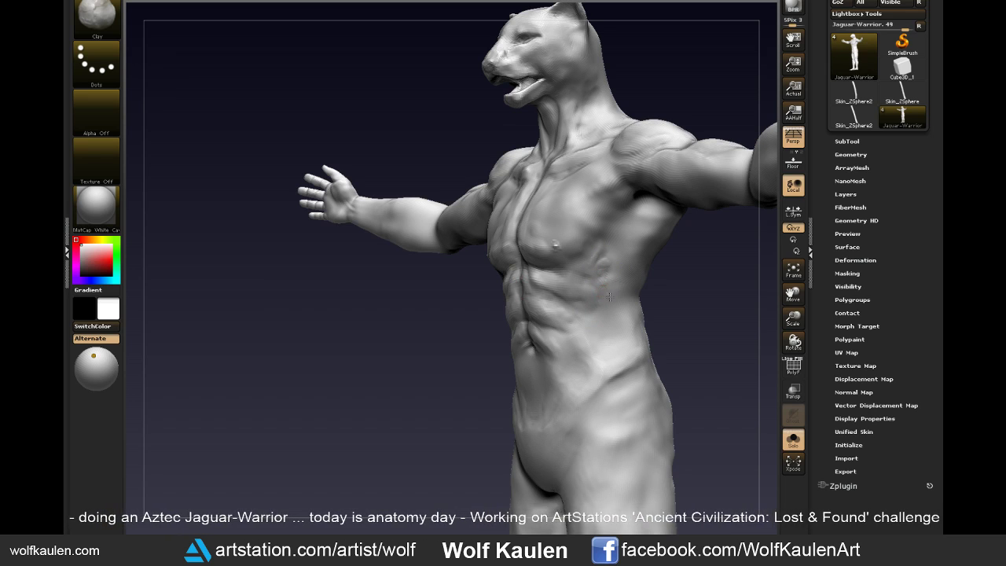
left_click_drag(597, 273, 609, 295, "shift")
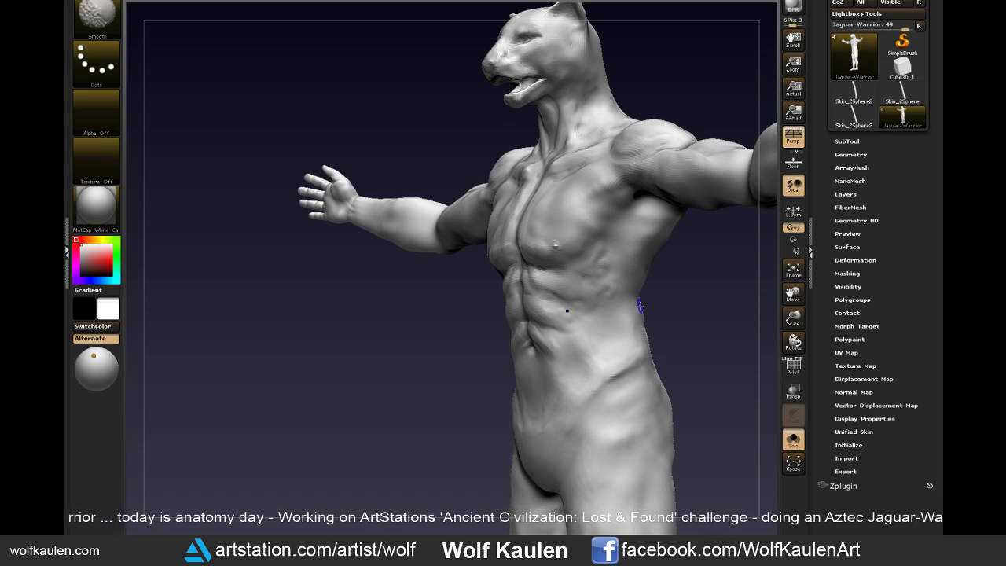
mouse_move(526, 287)
right_mouse_down("shift")
mouse_move(545, 280)
mouse_move(564, 312)
right_mouse_up("shift")
left_click_drag(516, 301, 546, 323)
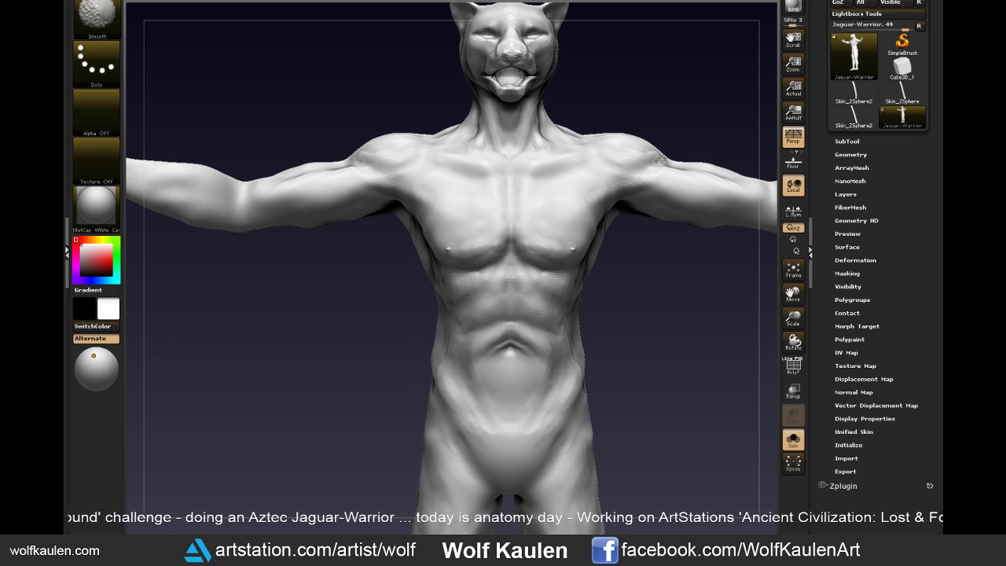
- Release Shift so the Clay brush with Dots stroke is active again
key("shift")
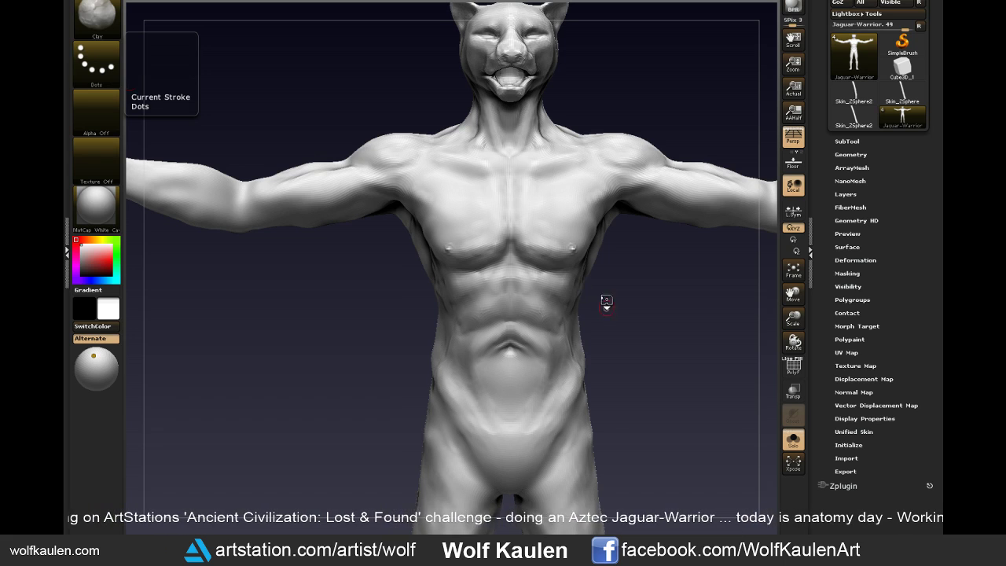
- Select TrimDynamic (B-T-D) and reframe the view so the chest fills the screen
key("b")
key("t")
key("d")
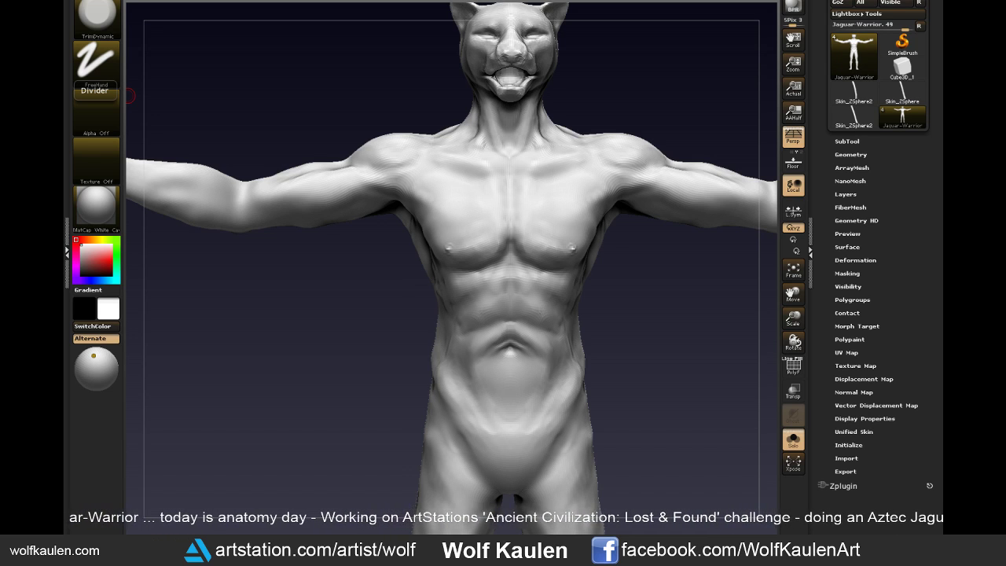
left_click_drag(651, 321, 546, 240)
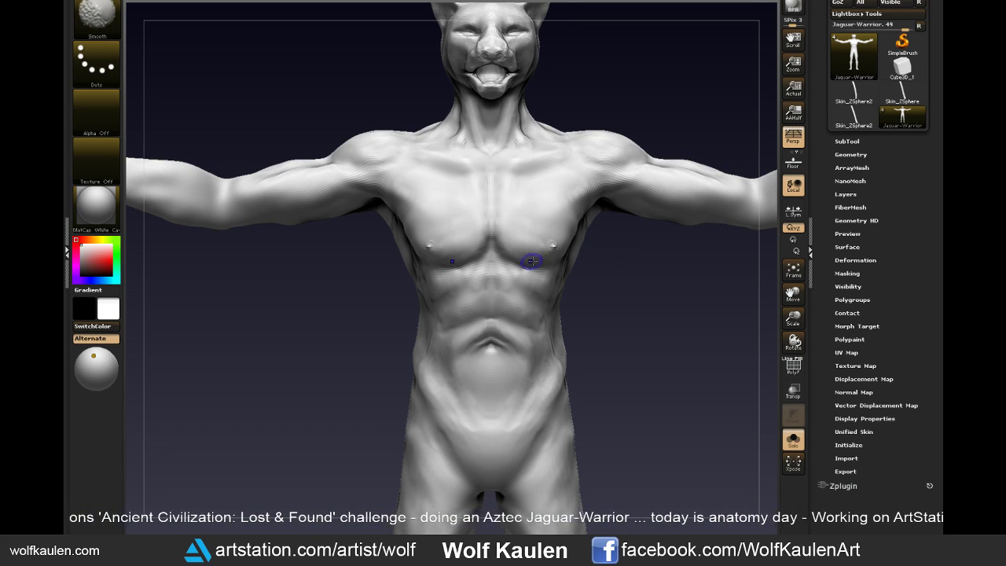
mouse_move(462, 245)
left_mouse_down()
mouse_move(573, 288)
mouse_move(556, 293)
left_mouse_up()
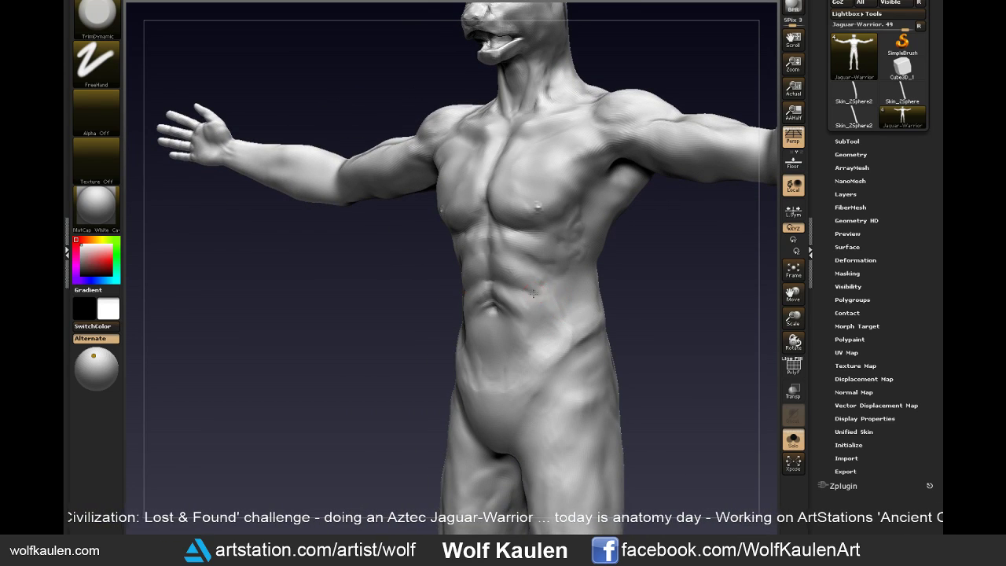
- Pick the Clay brush (B-C-L) and rotate the torso between three-quarter and straight front views
key("b")
key("c")
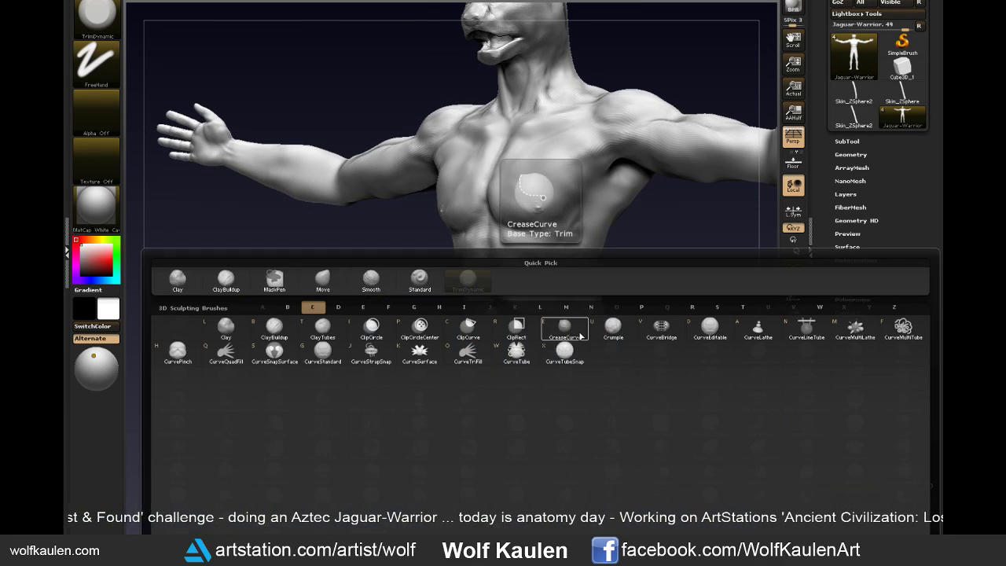
key("l")
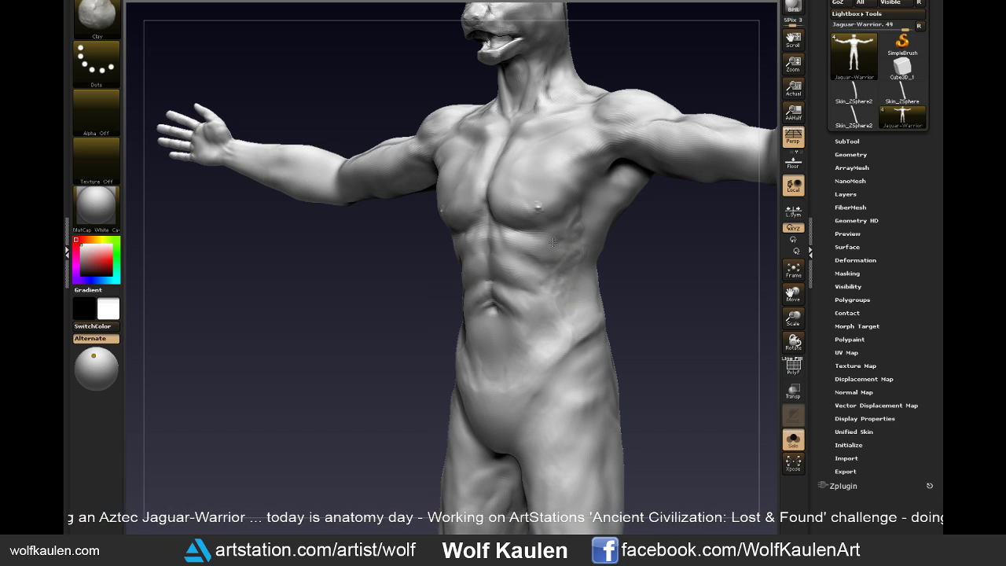
left_click_drag(668, 297, 606, 225)
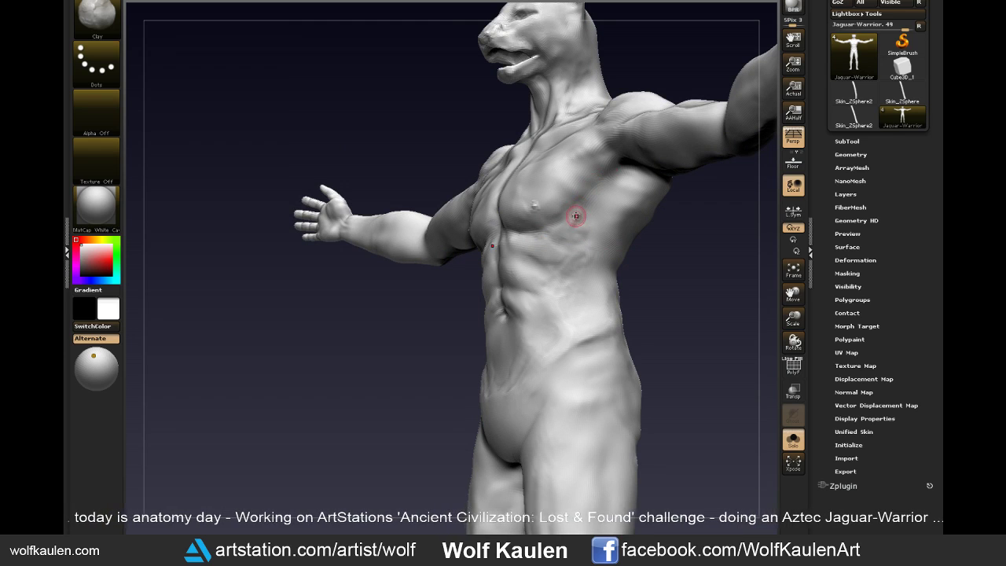
key("shift")
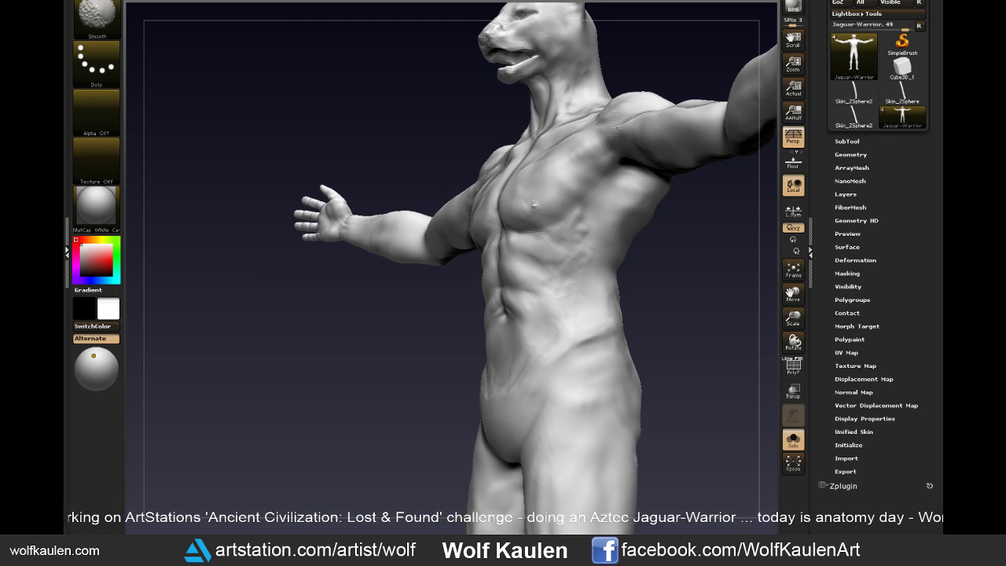
left_click_drag(584, 183, 567, 262)
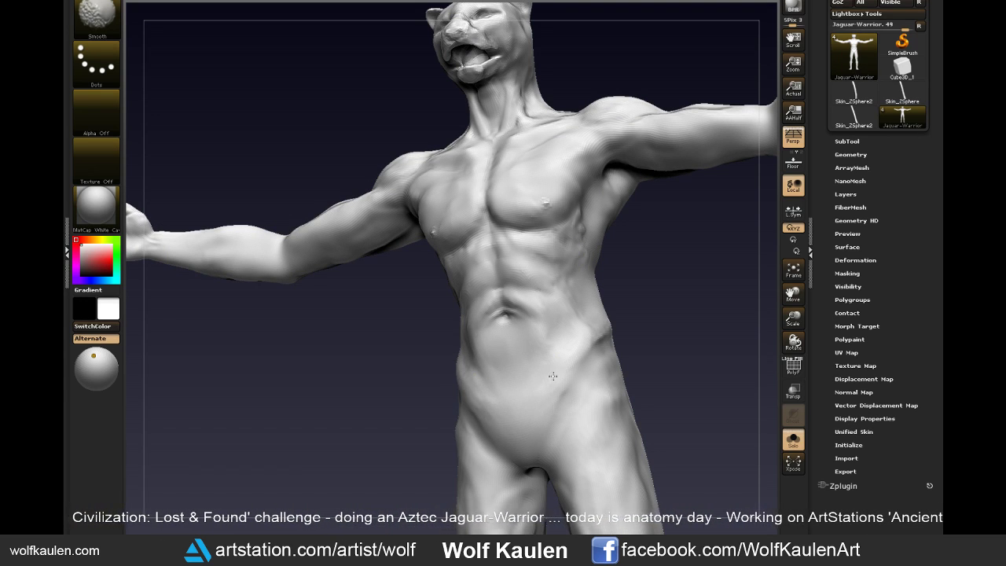
left_click_drag(566, 333, 605, 330)
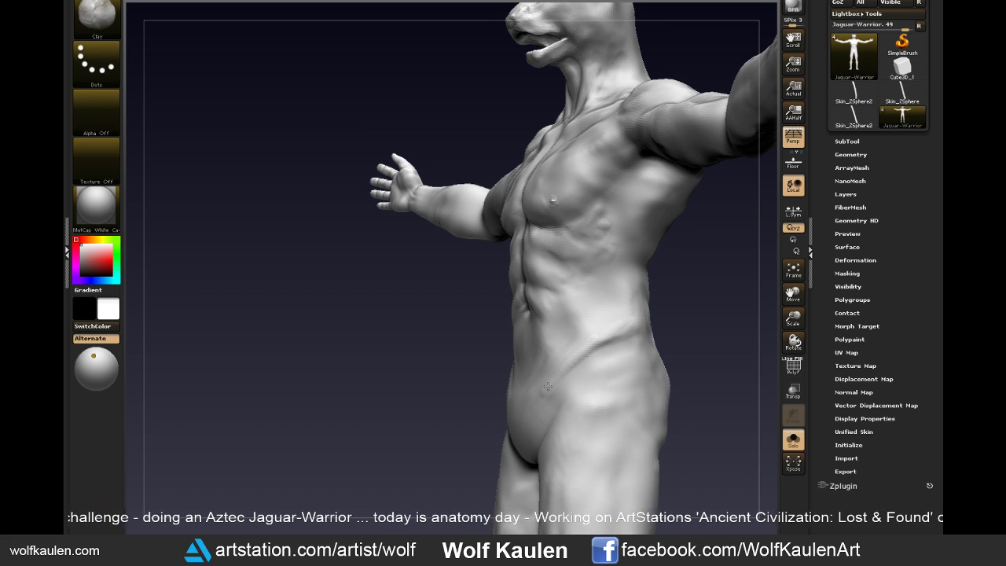
key("shift")
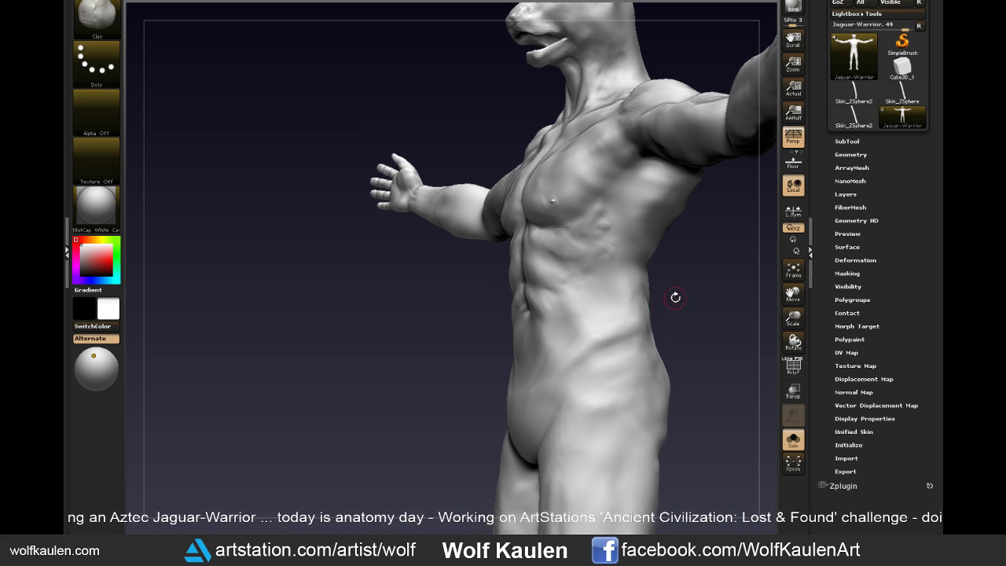
left_click_drag(673, 294, 608, 330)
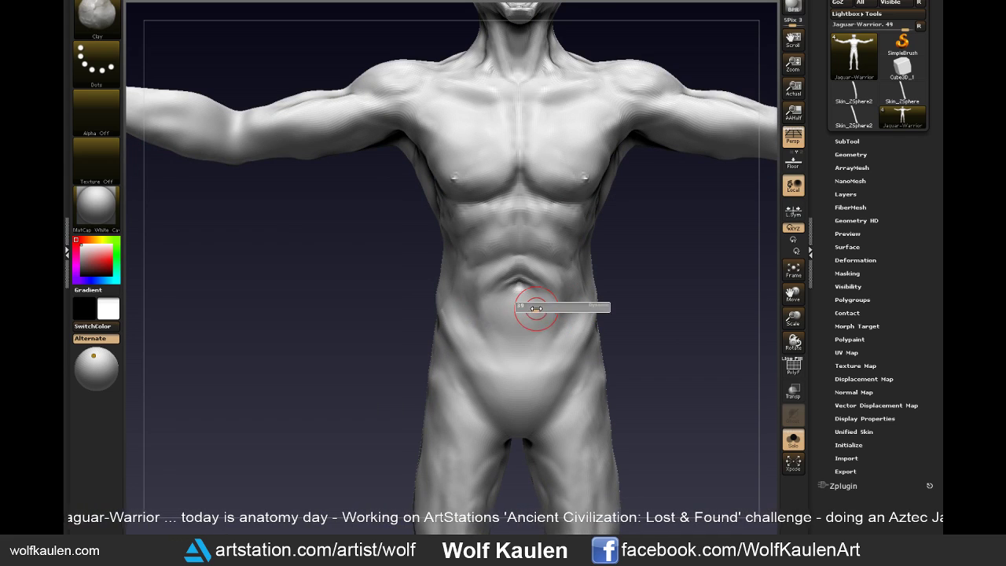
- Build up clay around the navel, the lower abdomen side and the upper abdominal muscles
mouse_move(538, 301)
left_mouse_down()
mouse_move(520, 297)
mouse_move(538, 305)
mouse_move(532, 345)
mouse_move(525, 329)
left_mouse_up()
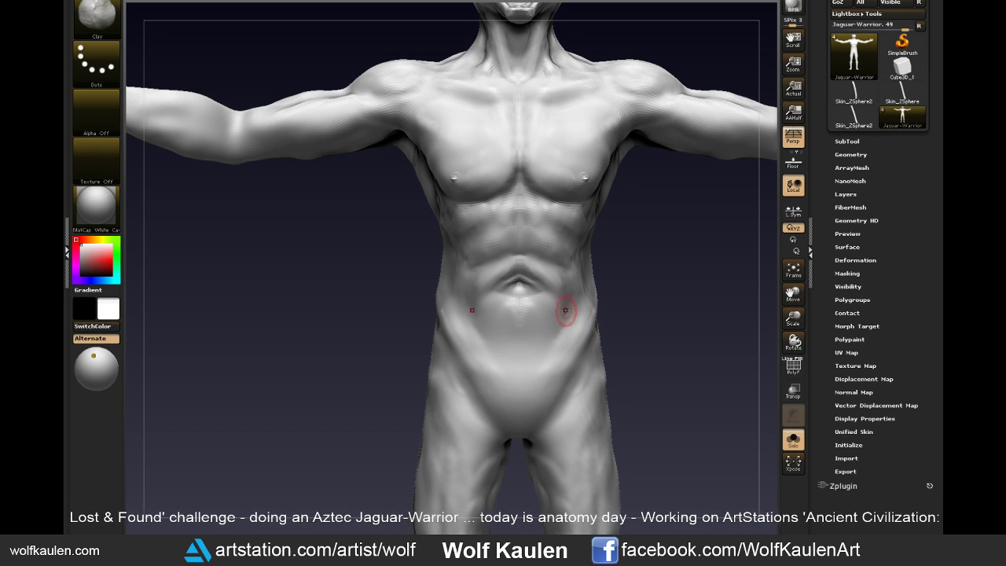
left_click_drag(563, 282, 551, 273)
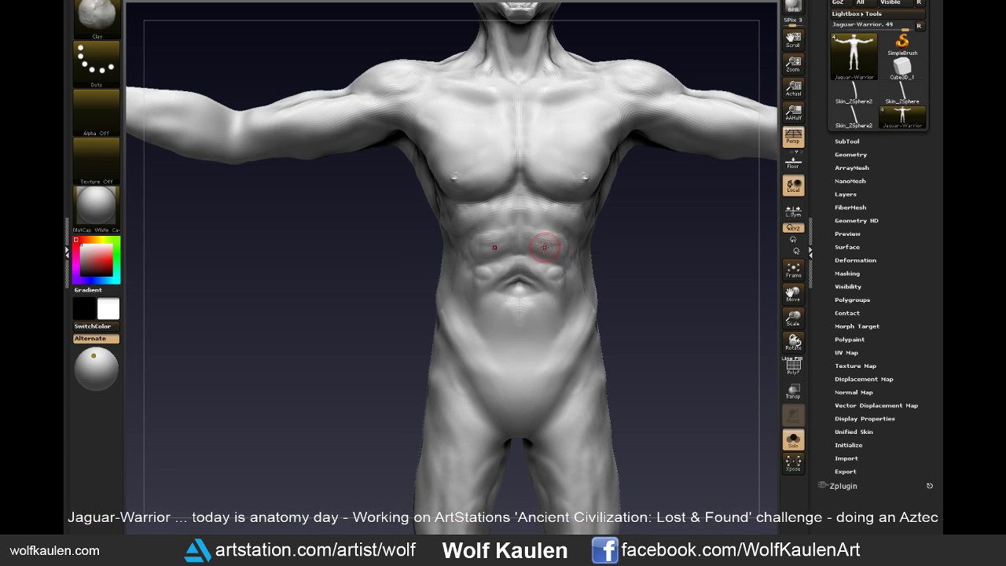
mouse_move(527, 238)
left_mouse_down()
mouse_move(520, 242)
mouse_move(503, 211)
left_mouse_up()
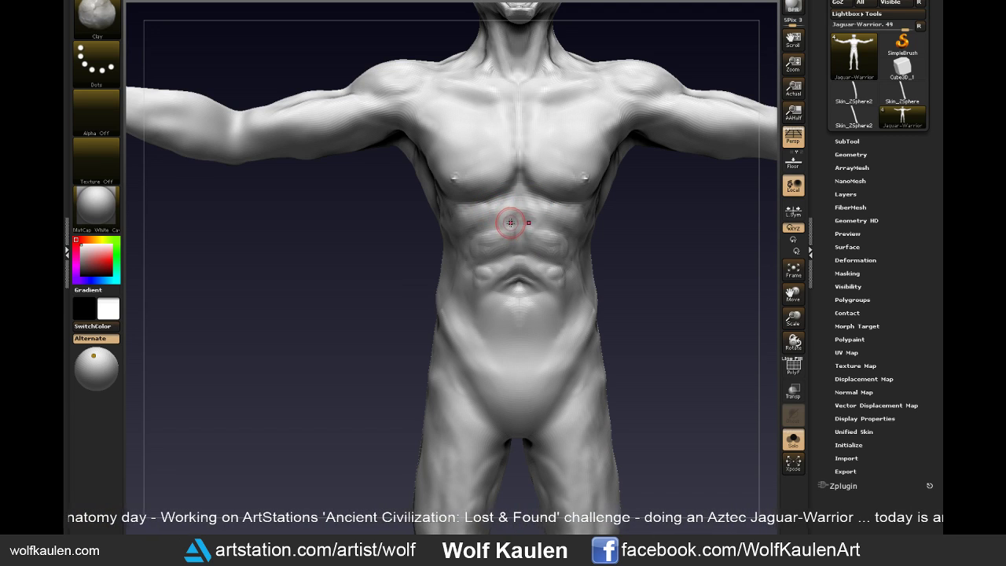
mouse_move(521, 209)
left_mouse_down()
mouse_move(484, 213)
mouse_move(487, 228)
mouse_move(514, 220)
left_mouse_up()
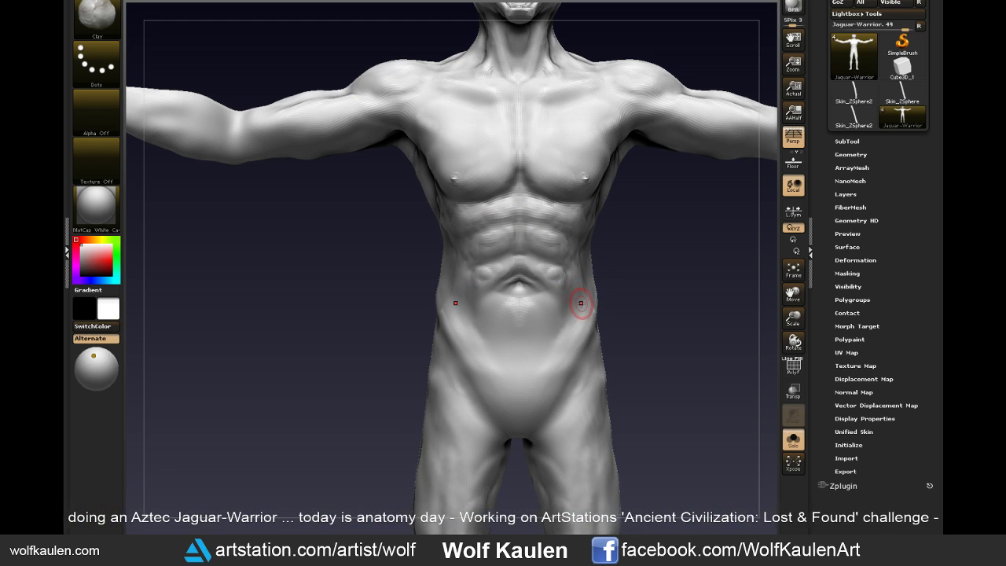
- With a much smaller Move brush, pull the navel into a rounder hollow
key("b")
key("m")
key("v")
key("s")
left_click_drag(566, 272, 545, 273)
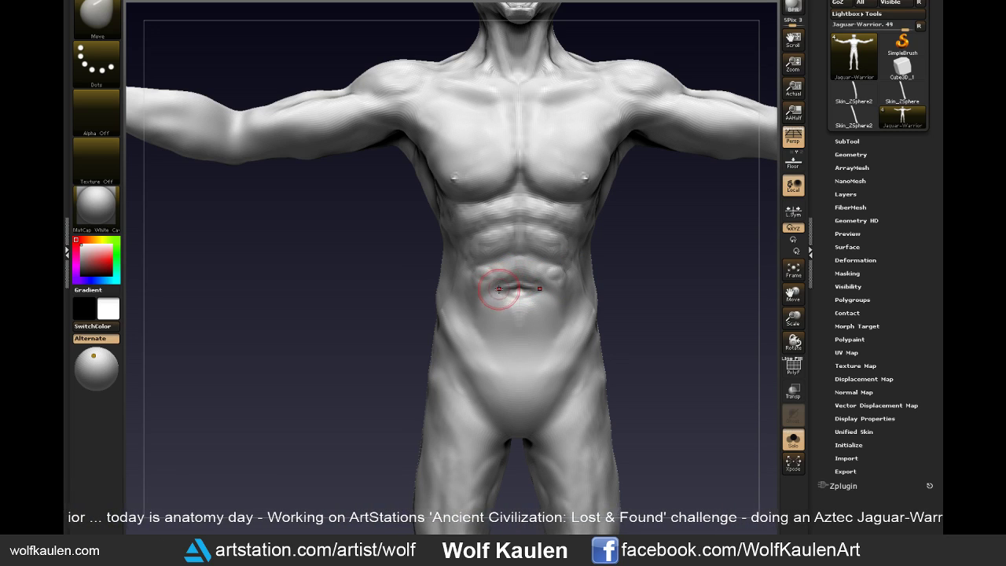
left_click_drag(495, 291, 522, 293)
key("s")
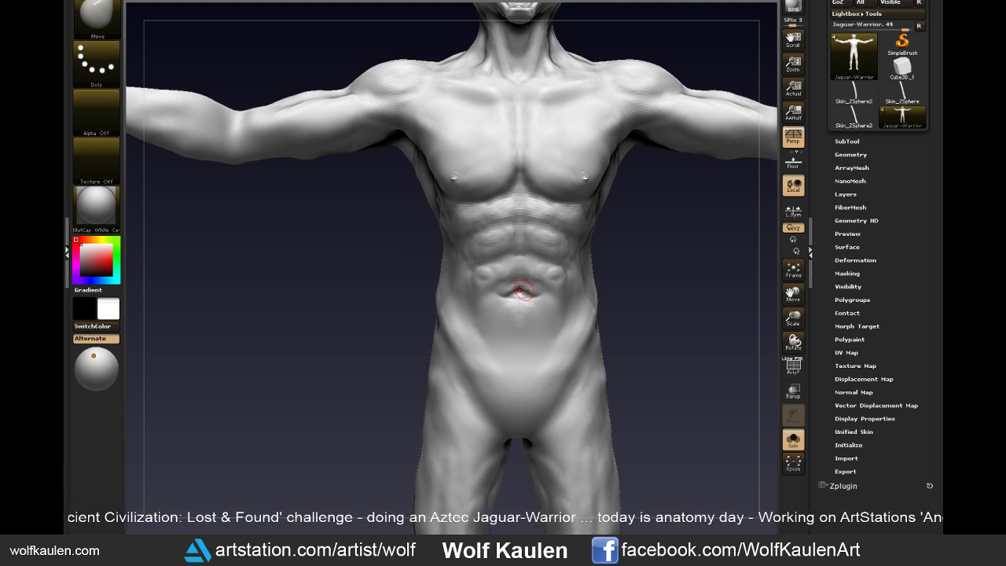
key("shift")
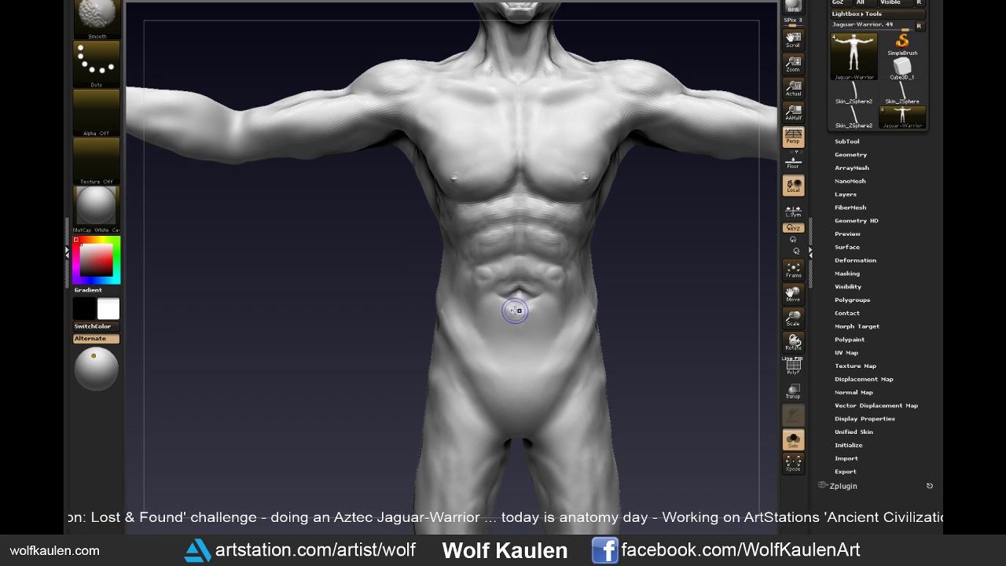
- Pick a smaller Standard brush and smooth away the rough marks at the navel
mouse_move(624, 330)
left_mouse_down("alt")
mouse_move(628, 348)
mouse_move(525, 301)
left_mouse_up("alt")
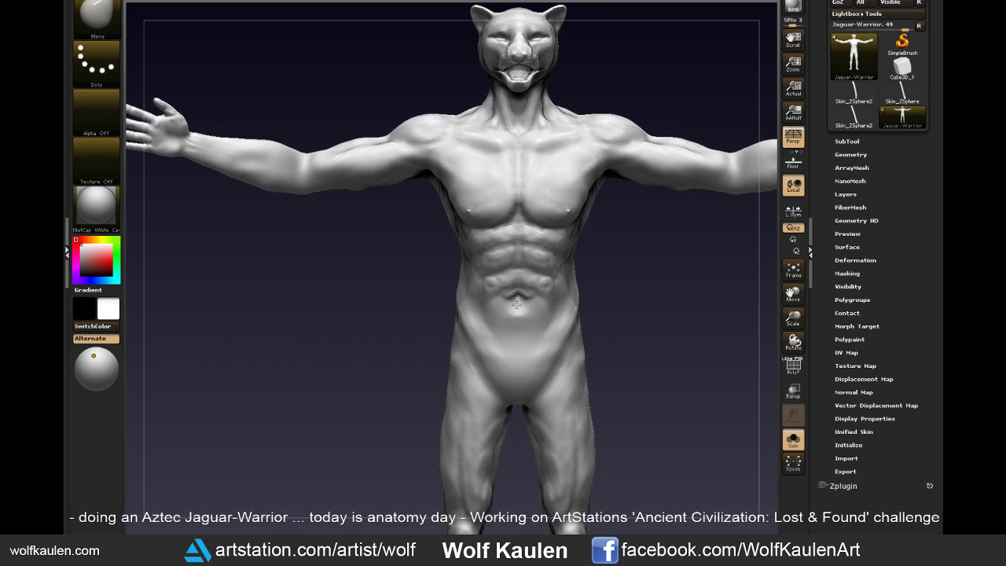
key("s")
left_click(520, 308)
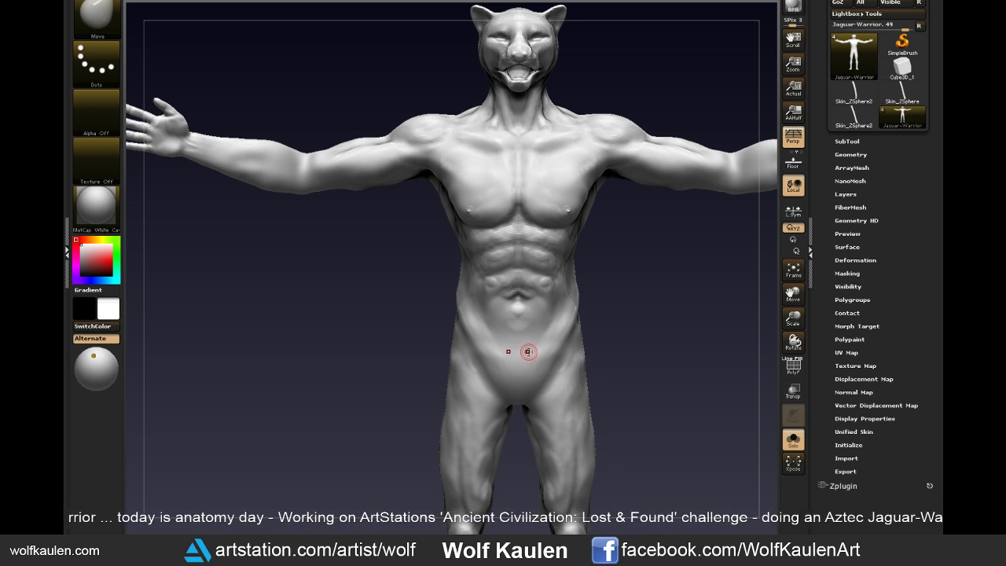
key("b")
key("s")
key("t")
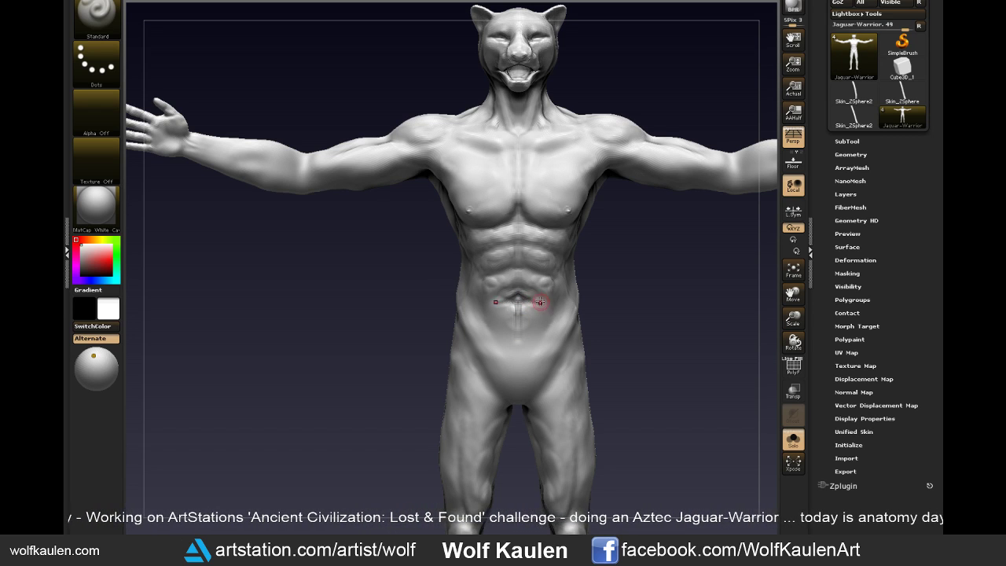
key("shift")
left_click_drag(525, 304, 518, 332, "shift")
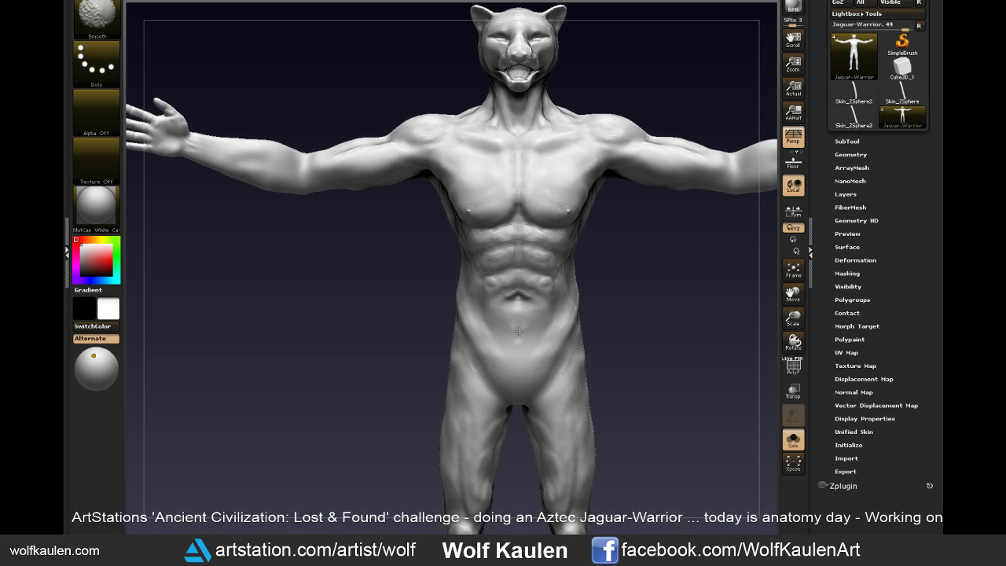
- Check the figure from the side, then turn it back to frame the torso and legs
left_click_drag(613, 320, 629, 307)
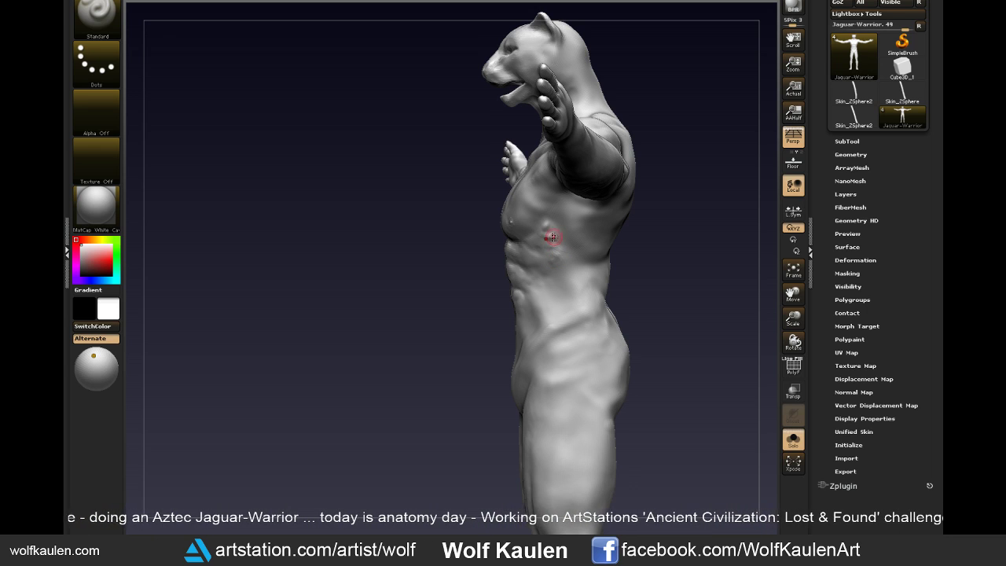
left_click_drag(636, 306, 708, 305)
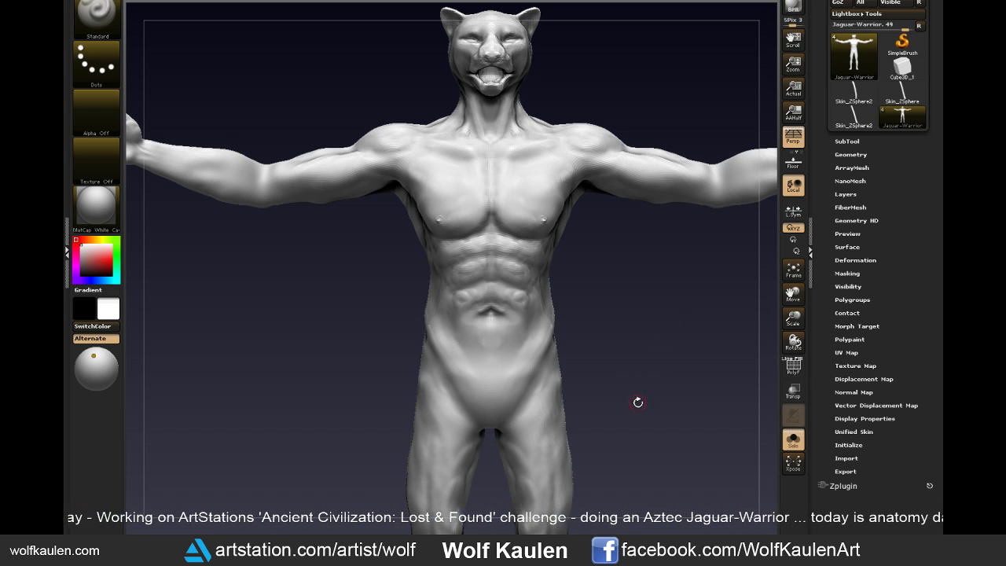
left_click_drag(637, 401, 633, 380)
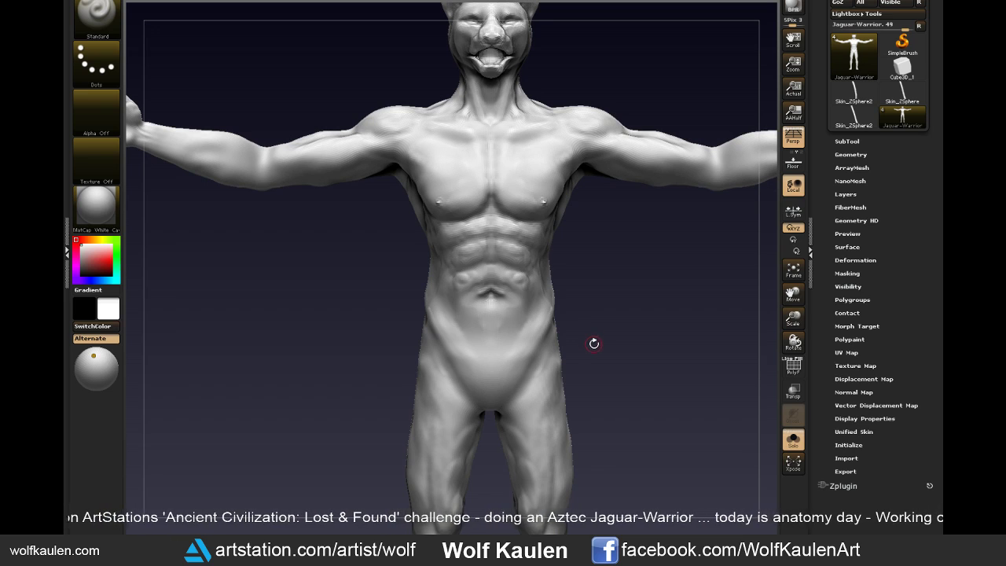
- Pick the Move brush and turn off Solo to show the whole figure
key("b")
key("m")
key("v")
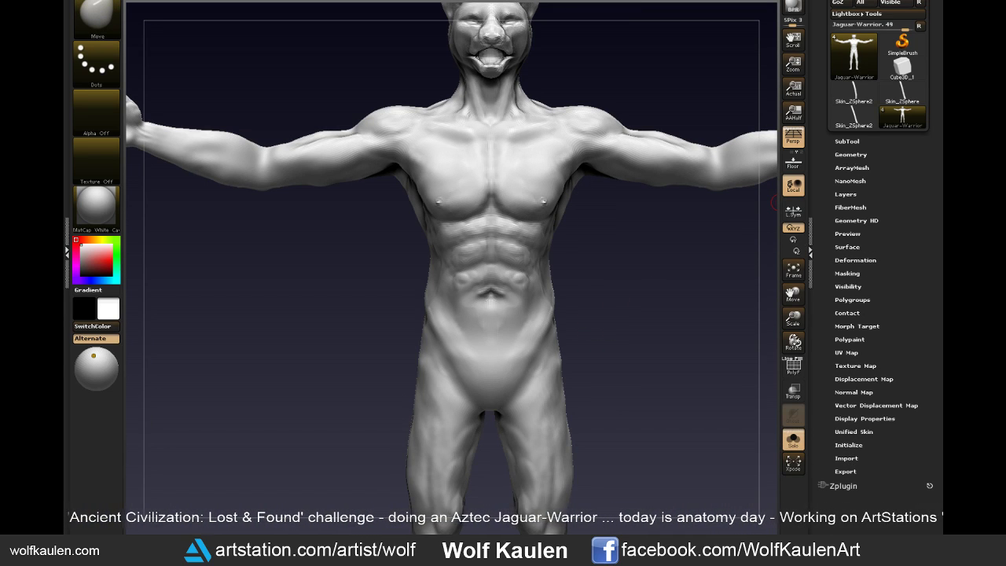
left_click(793, 438)
left_click_drag(707, 442, 646, 416)
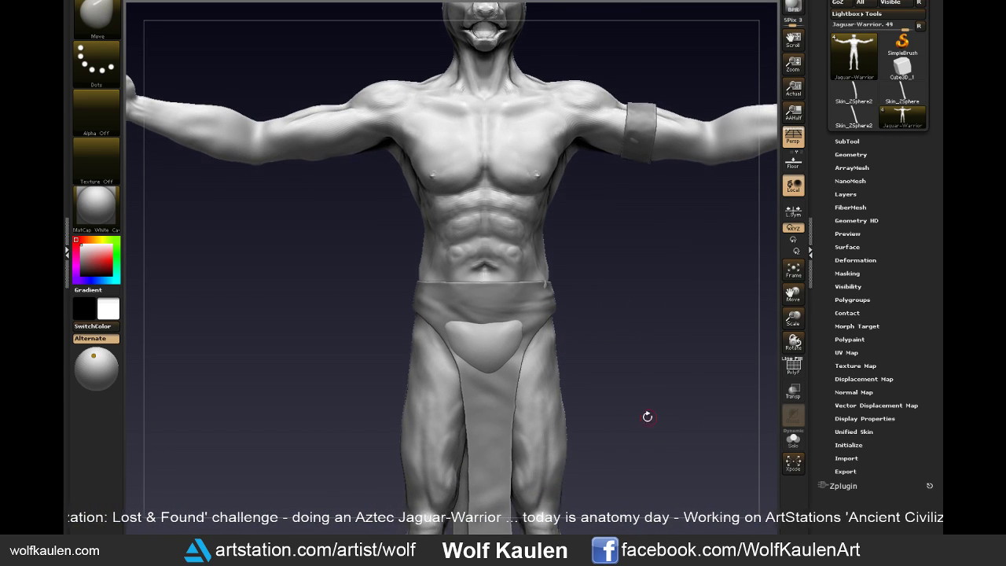
- Select the waistcloth subtool, adjust Draw Size, then reselect the Jaguar-Warrior body subtool
left_click(506, 397, "alt")
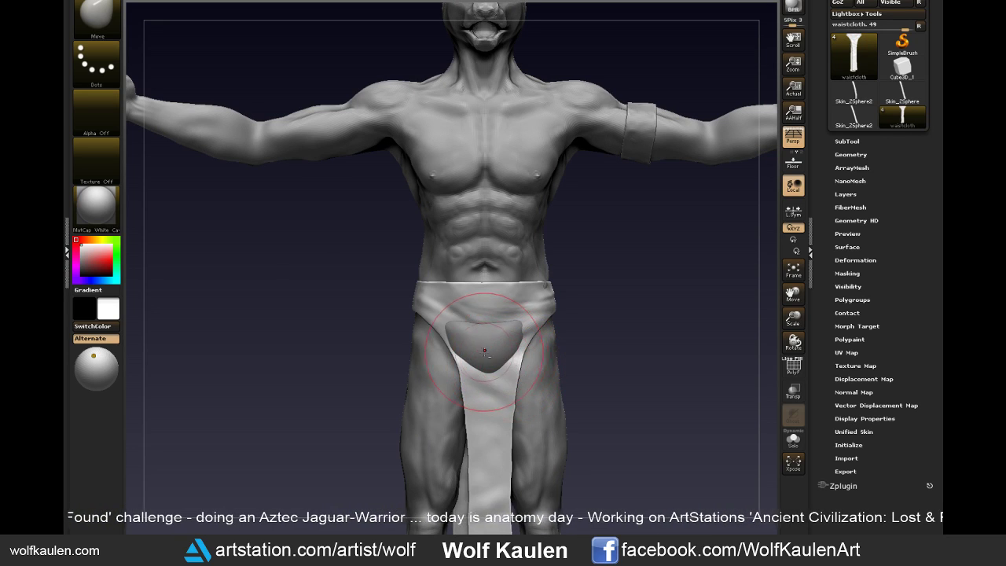
key("s")
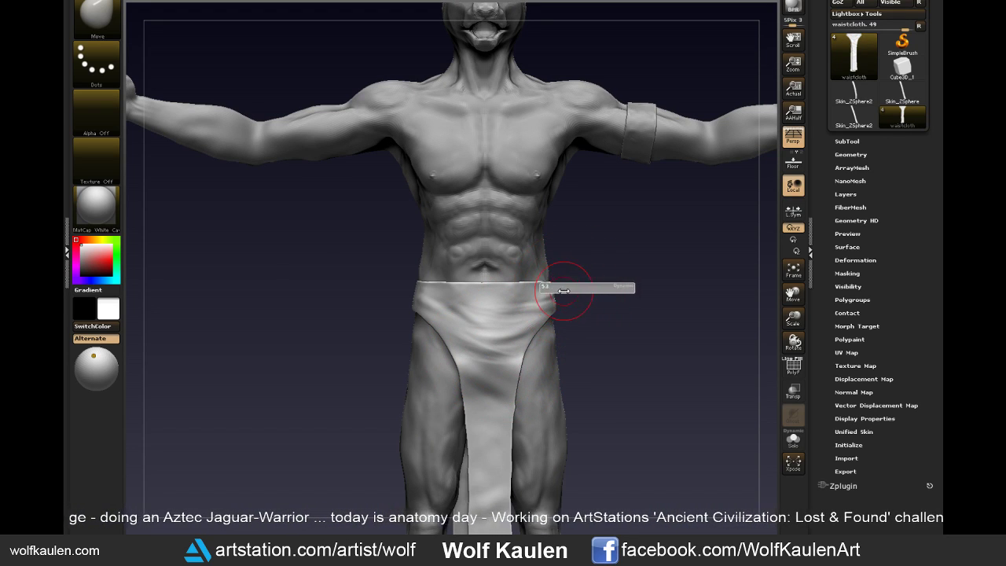
mouse_move(330, 354)
left_mouse_down()
mouse_move(460, 352)
mouse_move(292, 287)
left_mouse_up()
mouse_move(678, 404)
left_mouse_down()
mouse_move(716, 360)
mouse_move(649, 376)
mouse_move(675, 371)
mouse_move(560, 340)
left_mouse_up()
left_click(534, 317, "alt")
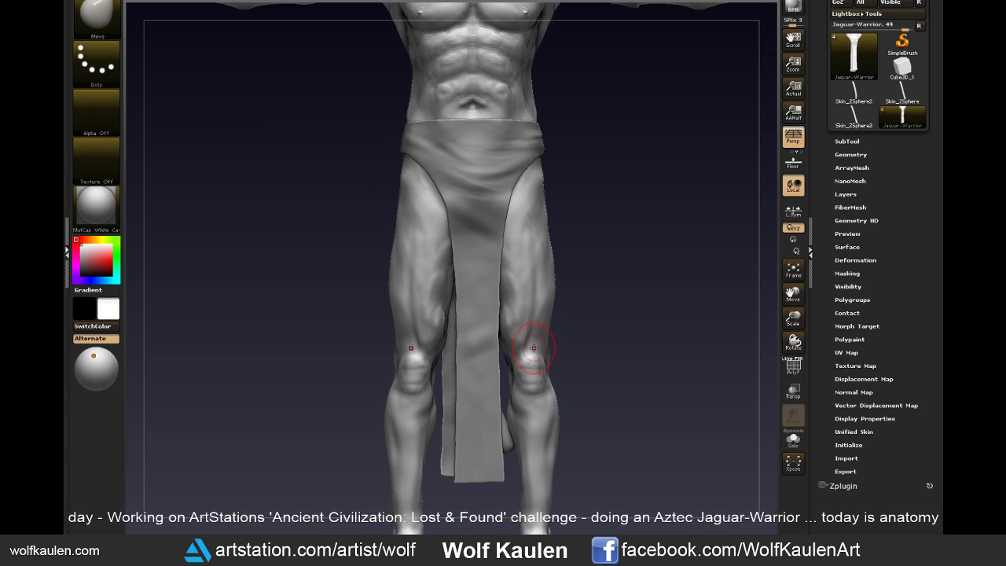
- Switch to the Clay brush and build up and smooth the thigh muscle
key("b")
key("c")
key("l")
left_click_drag(586, 270, 524, 282)
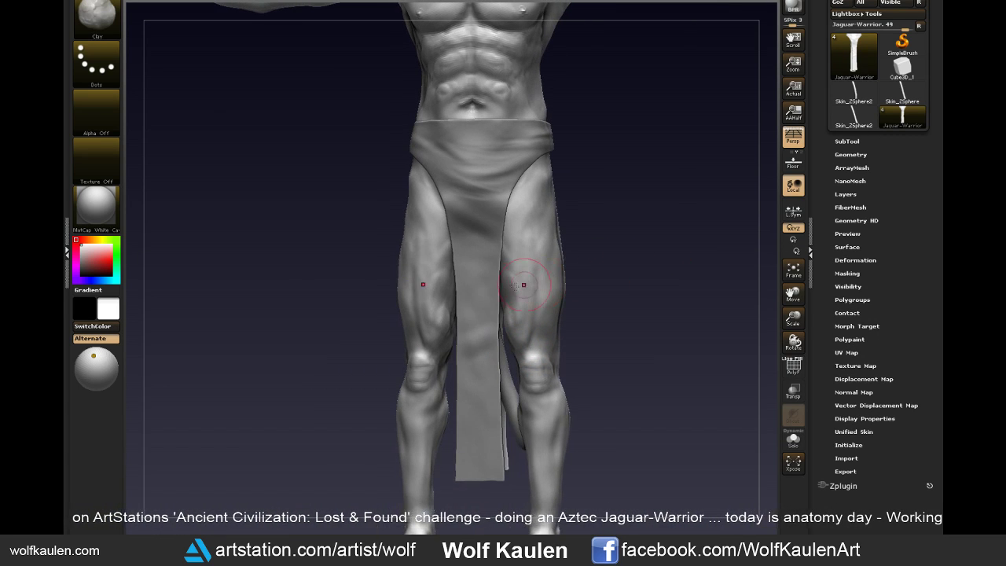
mouse_move(443, 299)
left_mouse_down()
mouse_move(426, 281)
mouse_move(432, 326)
left_mouse_up()
left_click_drag(520, 231, 507, 265)
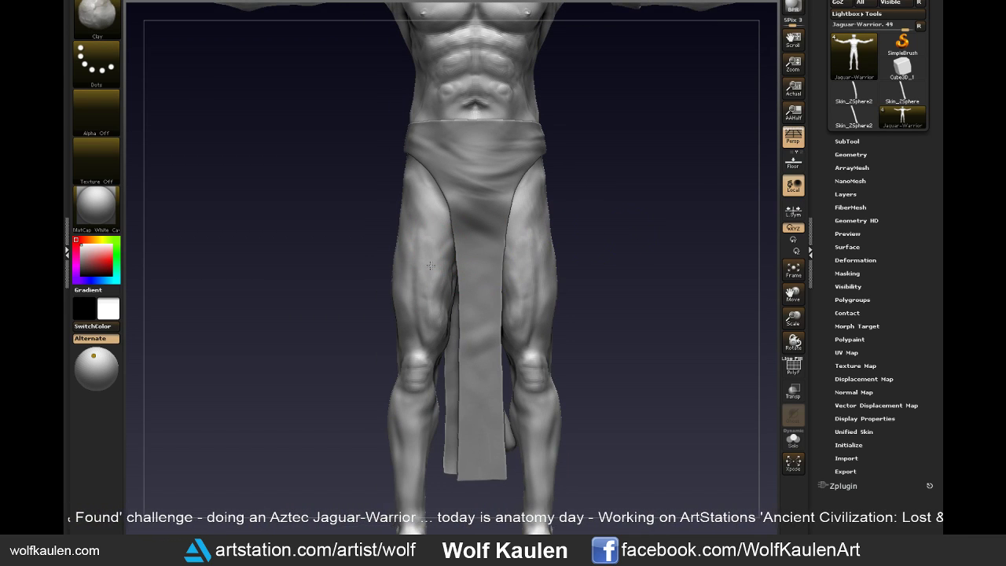
left_click_drag(426, 323, 432, 289, "shift")
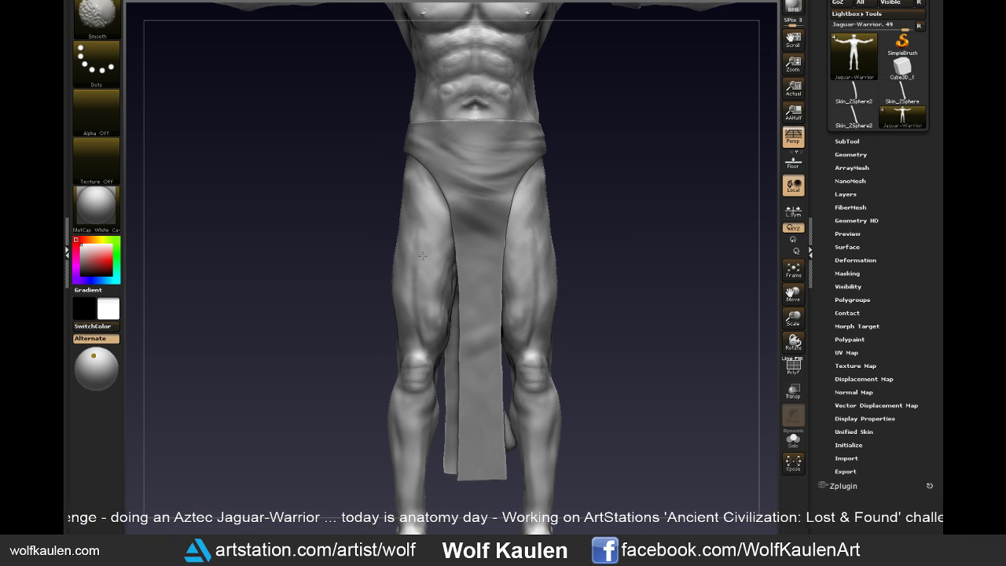
- Smooth the right knee area, checking the legs from front and side views
left_click_drag(612, 407, 604, 295, "alt")
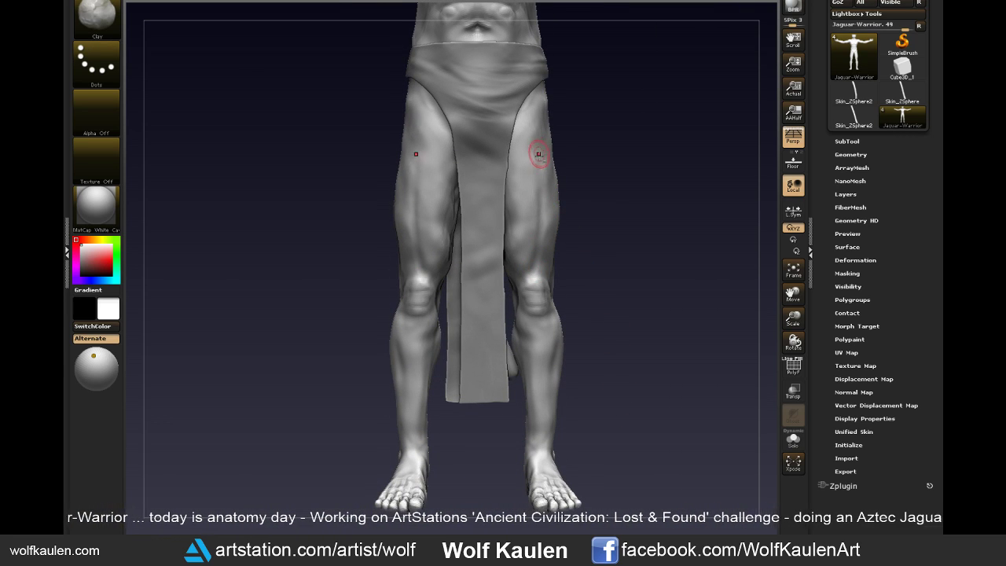
left_click_drag(579, 224, 550, 189)
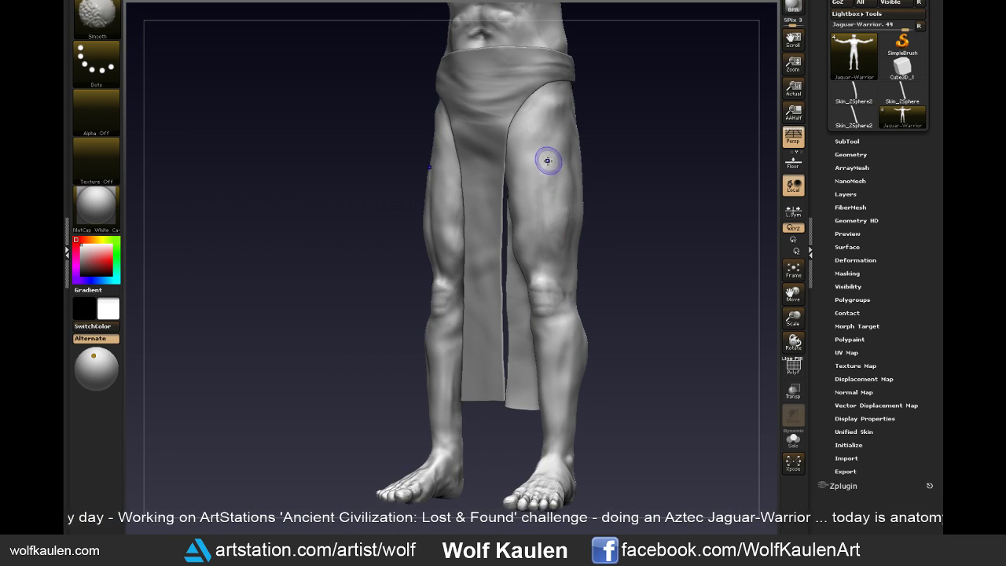
left_click_drag(606, 213, 651, 209, "shift")
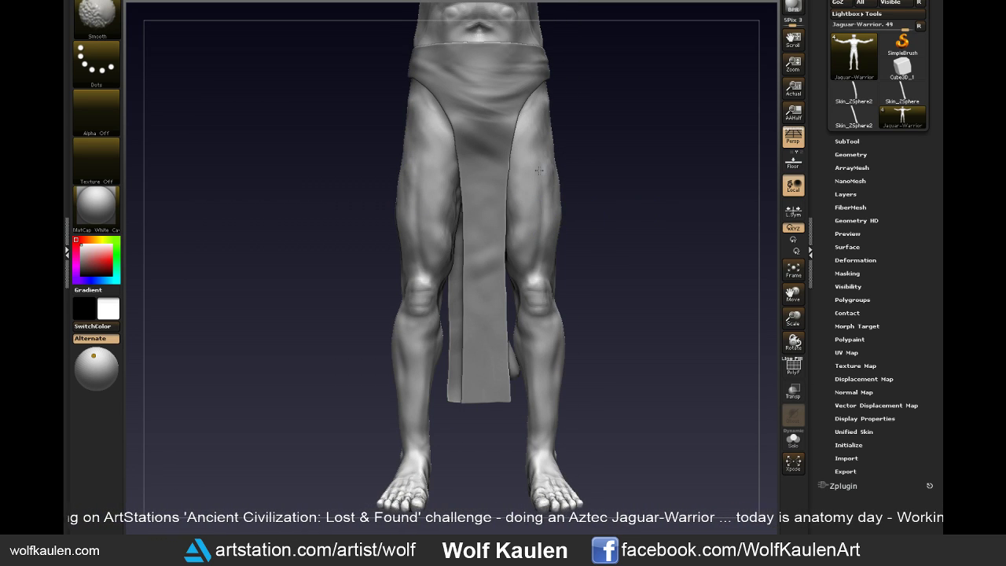
left_click_drag(536, 251, 534, 290, "shift")
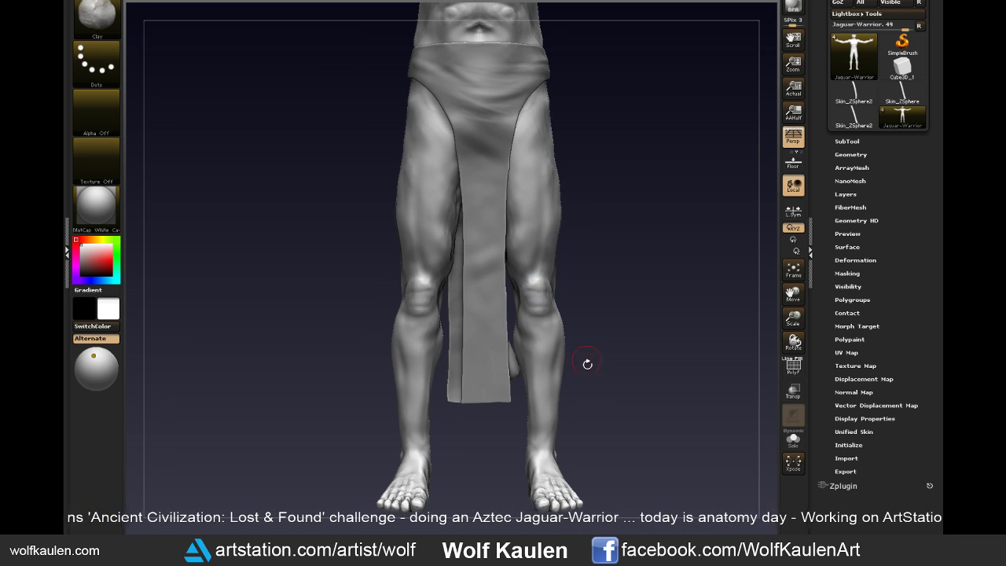
left_click_drag(586, 364, 599, 394)
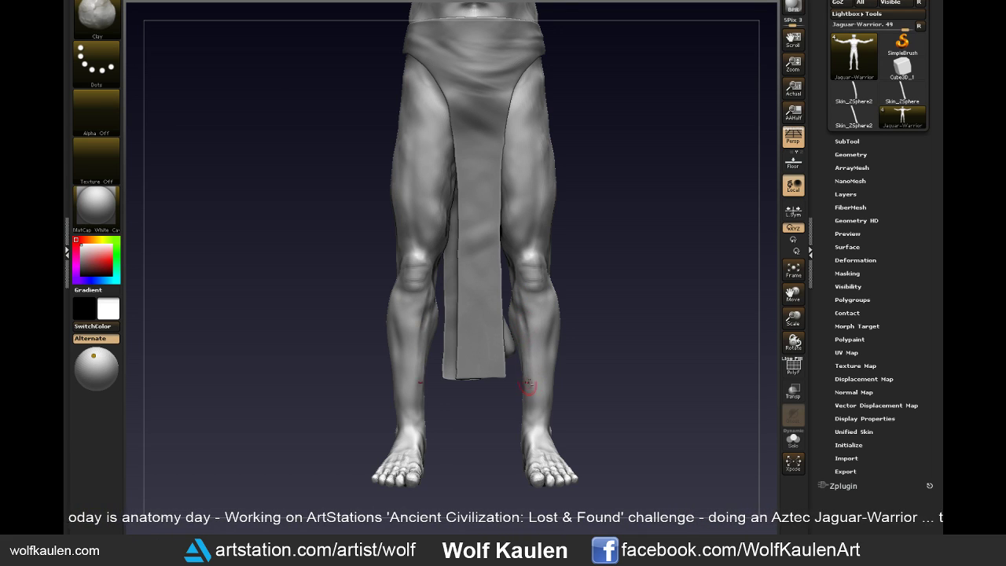
right_click_drag(535, 409, 546, 383)
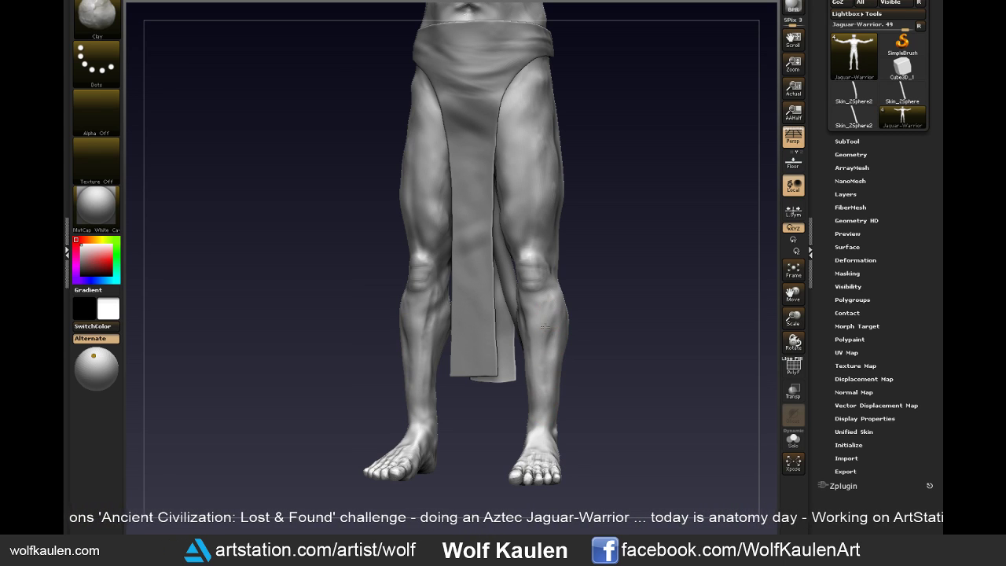
right_click_drag(543, 403, 558, 332)
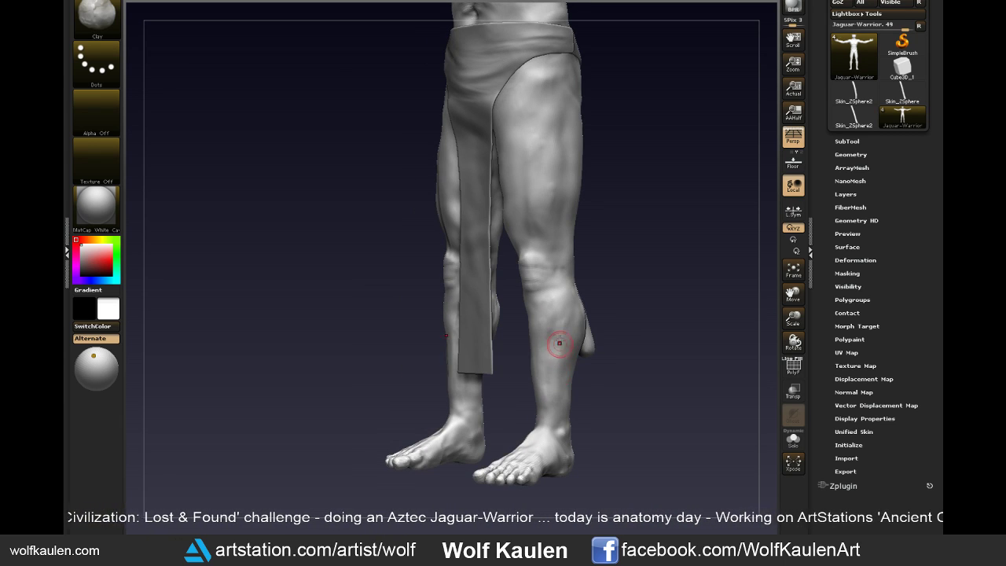
key("shift")
mouse_move(583, 404)
right_mouse_down("shift")
mouse_move(552, 348)
mouse_move(591, 379)
right_mouse_up("shift")
- Select the Standard brush and smooth the legs while turning to the knee
key("b")
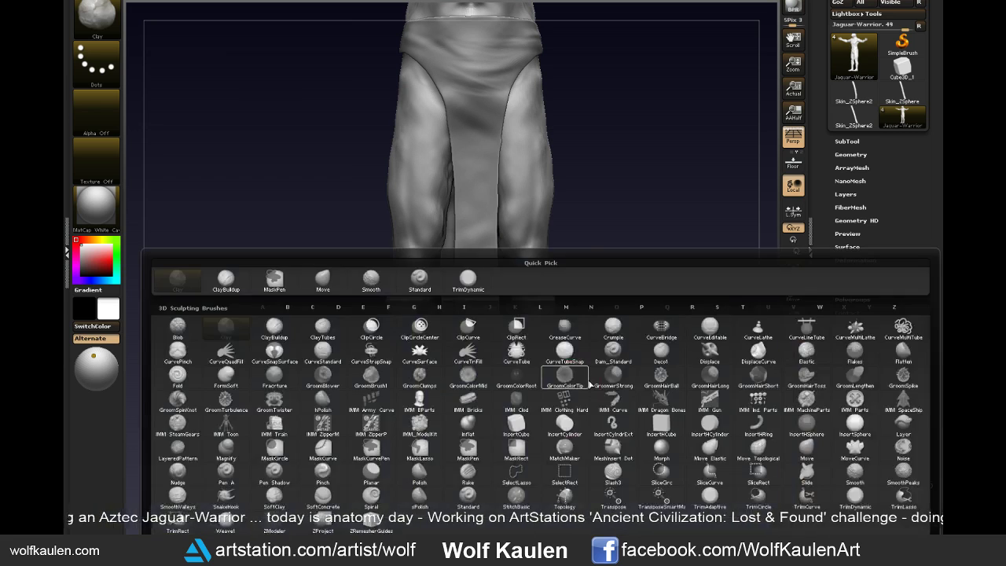
key("s")
key("t")
right_click_drag(565, 350, 548, 331)
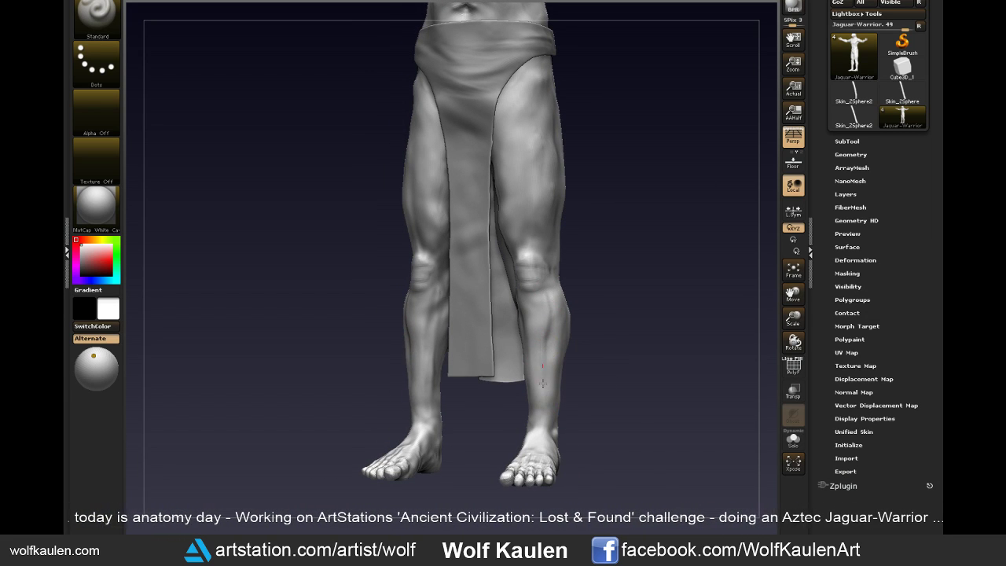
key("shift")
right_click_drag(579, 366, 524, 236)
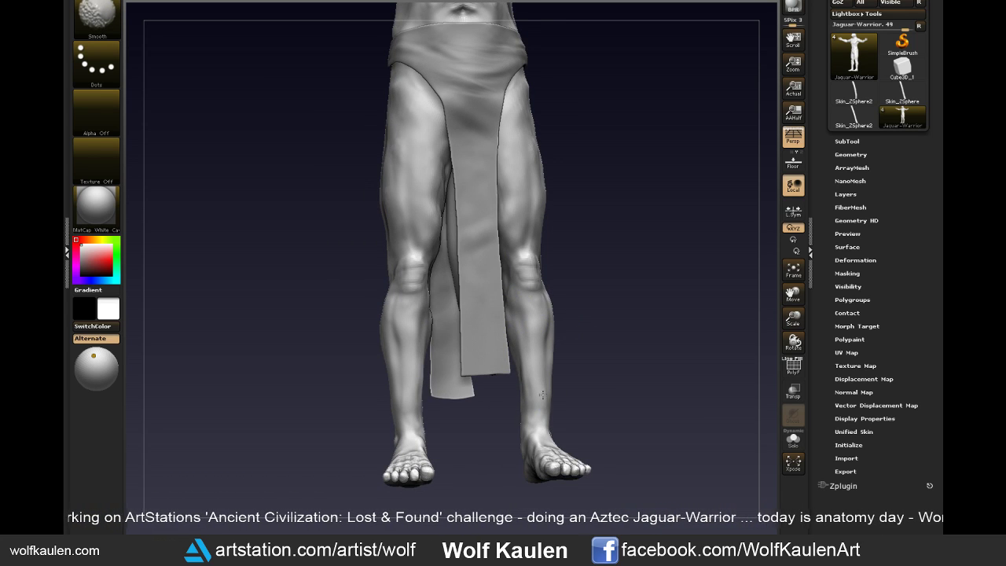
right_click_drag(547, 399, 554, 320)
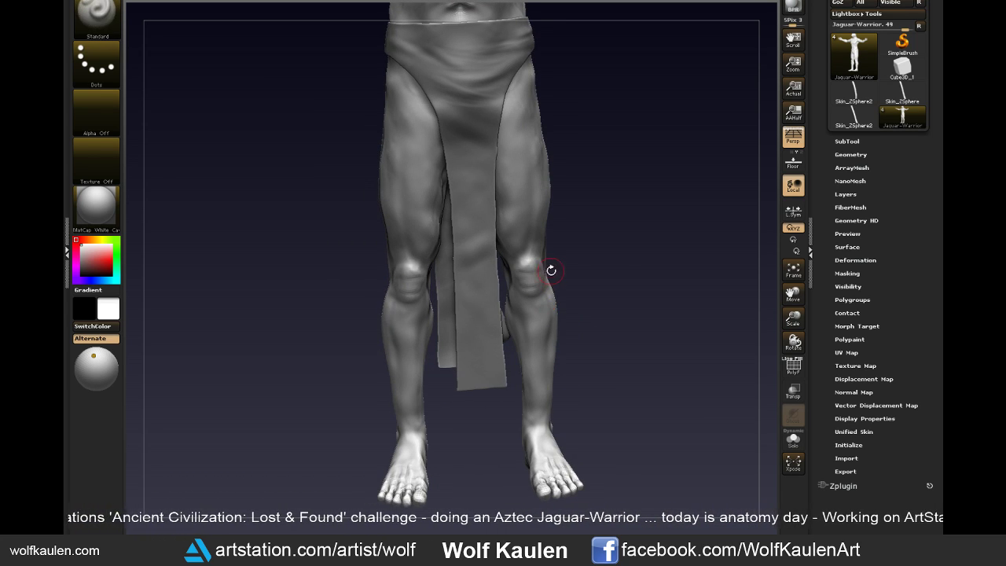
- Adjust brush size, then sculpt and smooth along the thighs and knees symmetrically
key("s")
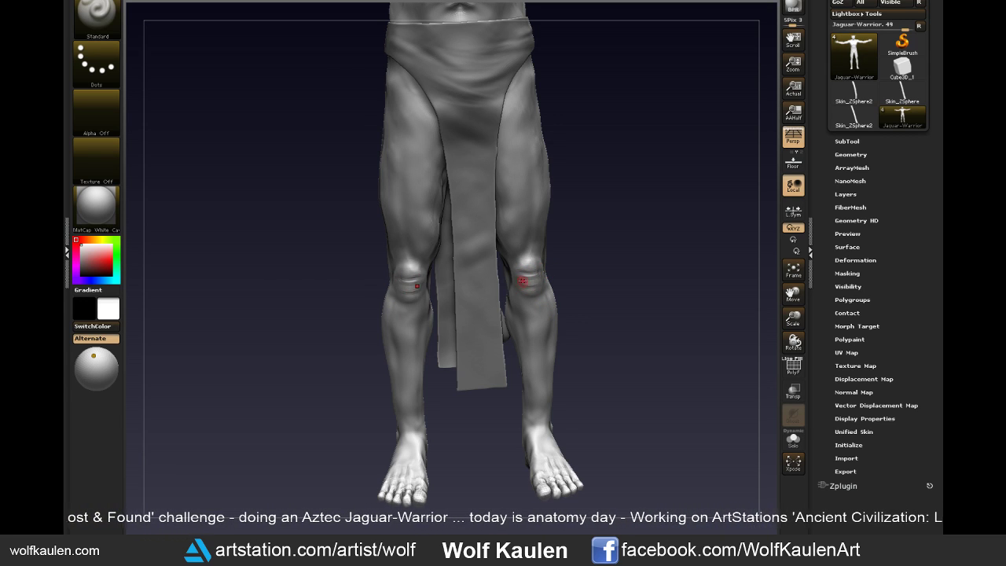
key("shift")
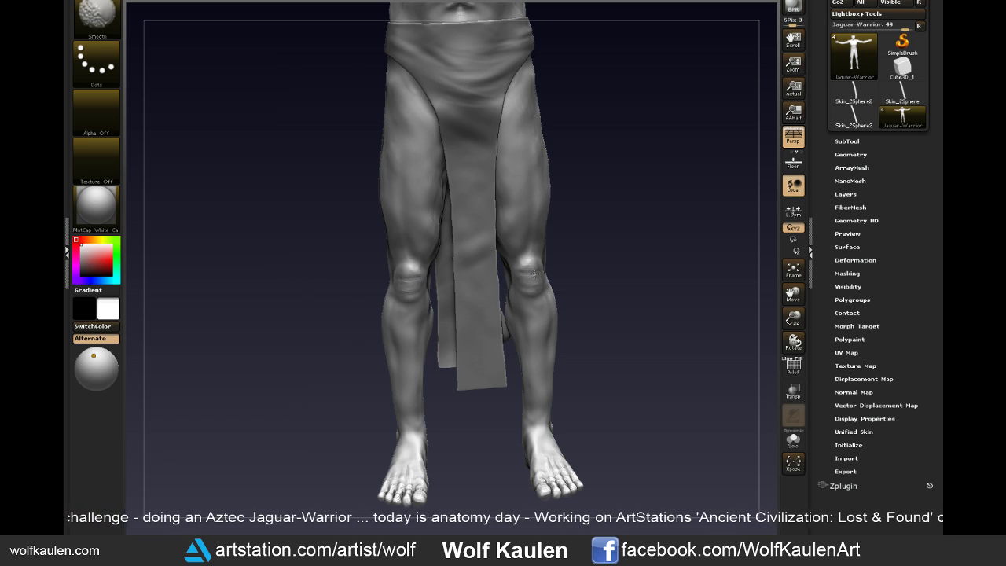
right_click_drag(576, 290, 537, 255)
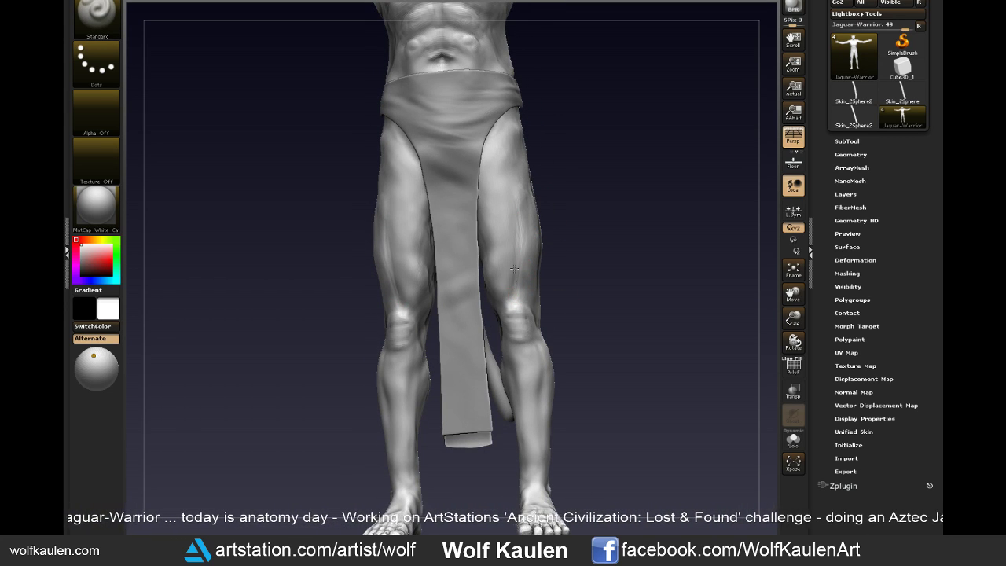
key("shift")
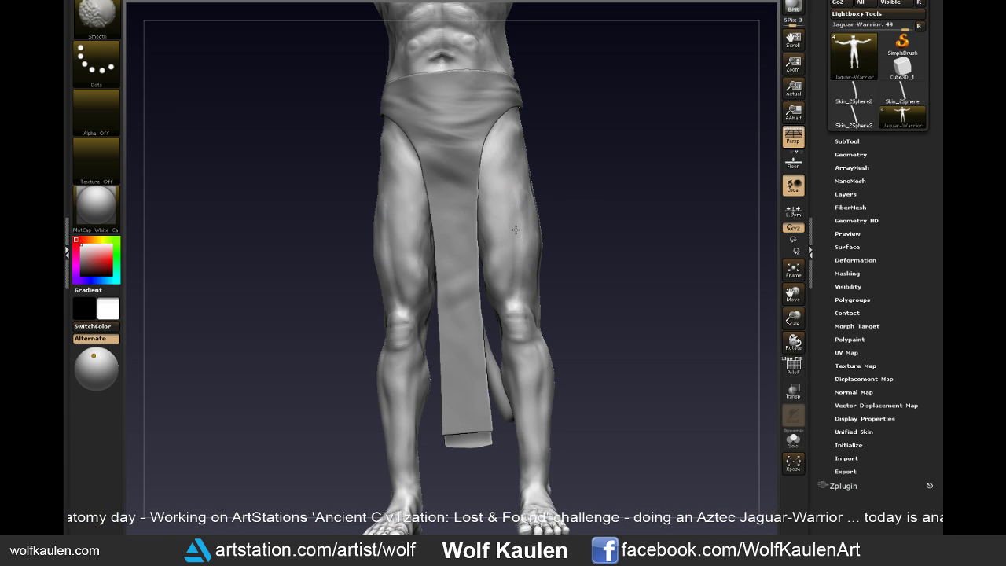
right_click_drag(517, 296, 508, 293)
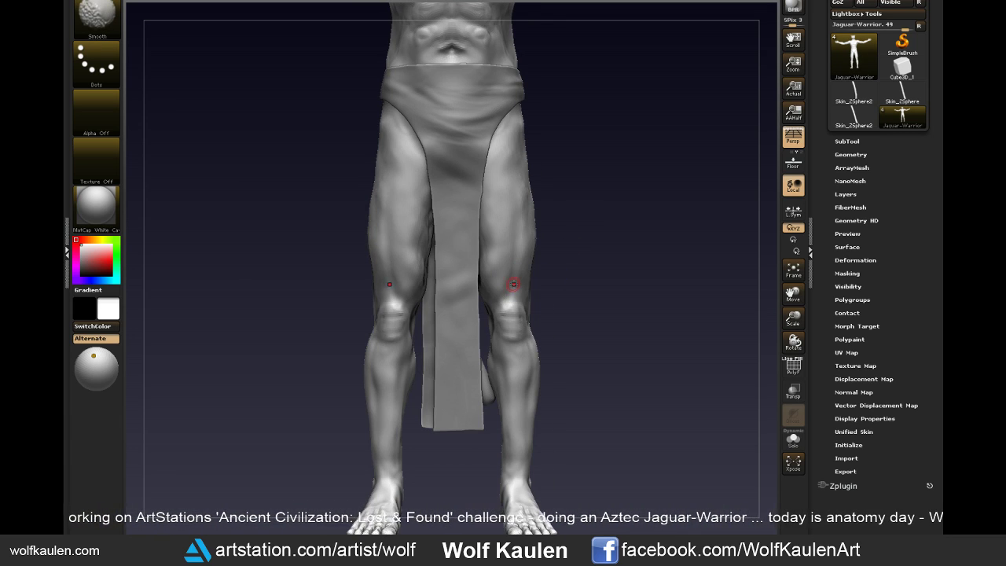
key("shift")
mouse_move(504, 303)
left_mouse_down()
mouse_move(510, 283)
mouse_move(574, 347)
left_mouse_up()
key("shift")
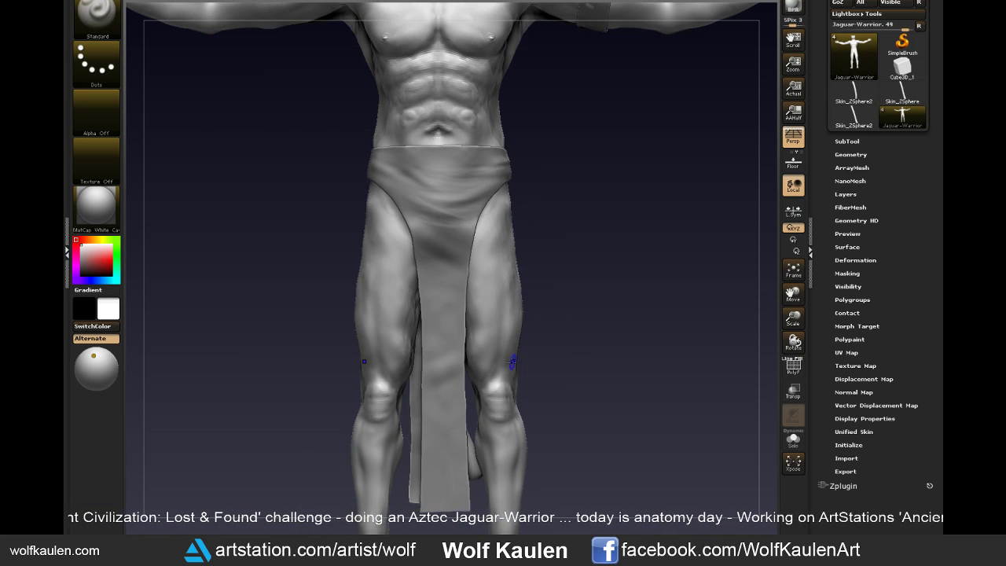
- Lightly smooth along the sternum and upper chest between the pectorals
key("shift")
left_click_drag(511, 341, 545, 197, "alt")
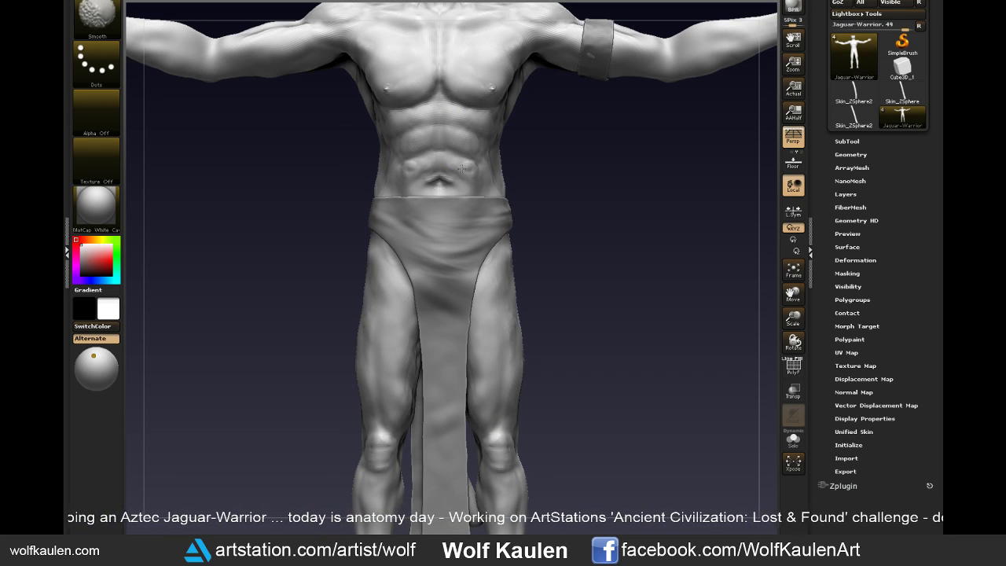
left_click_drag(548, 197, 543, 231, "alt")
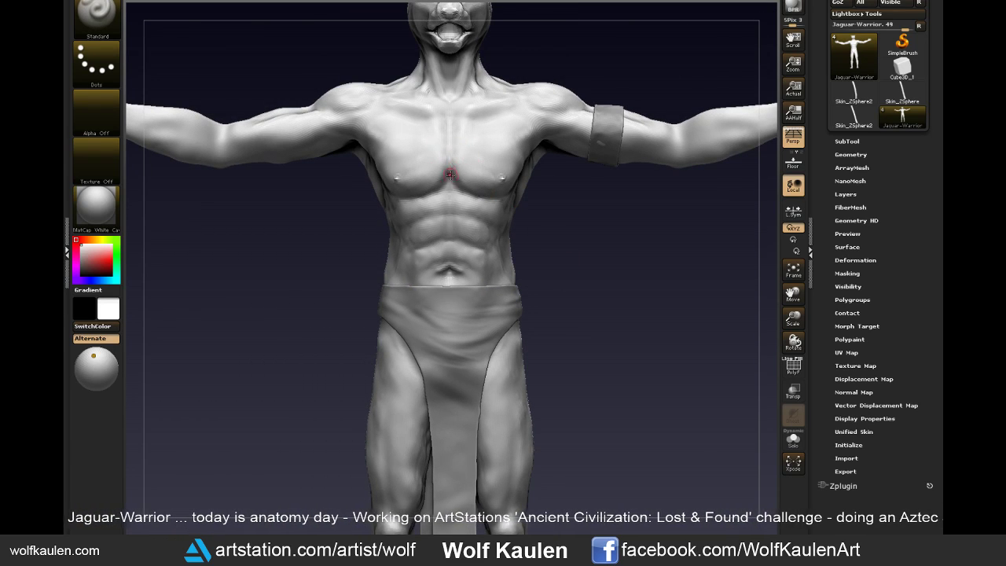
right_click_drag(453, 126, 542, 238)
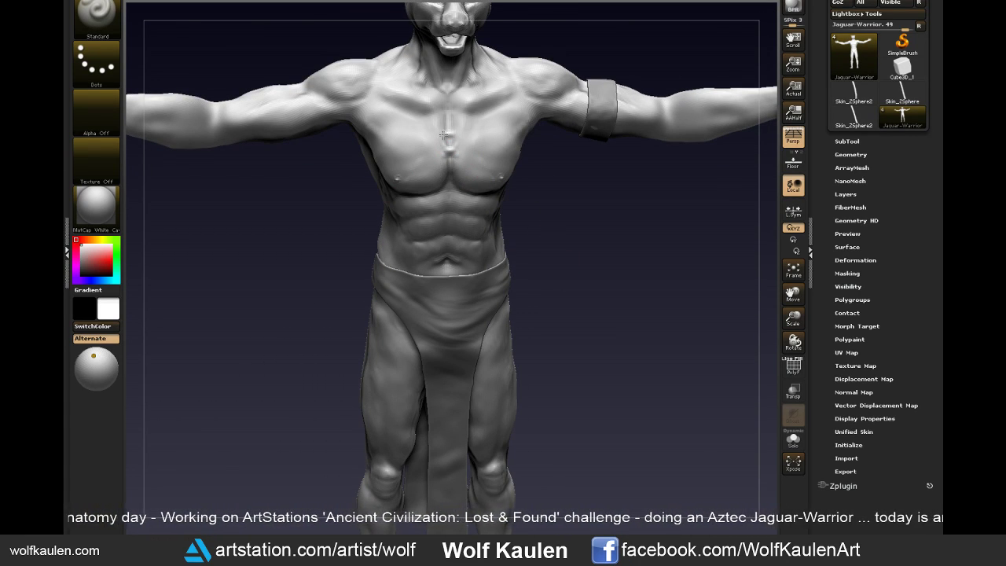
key("shift")
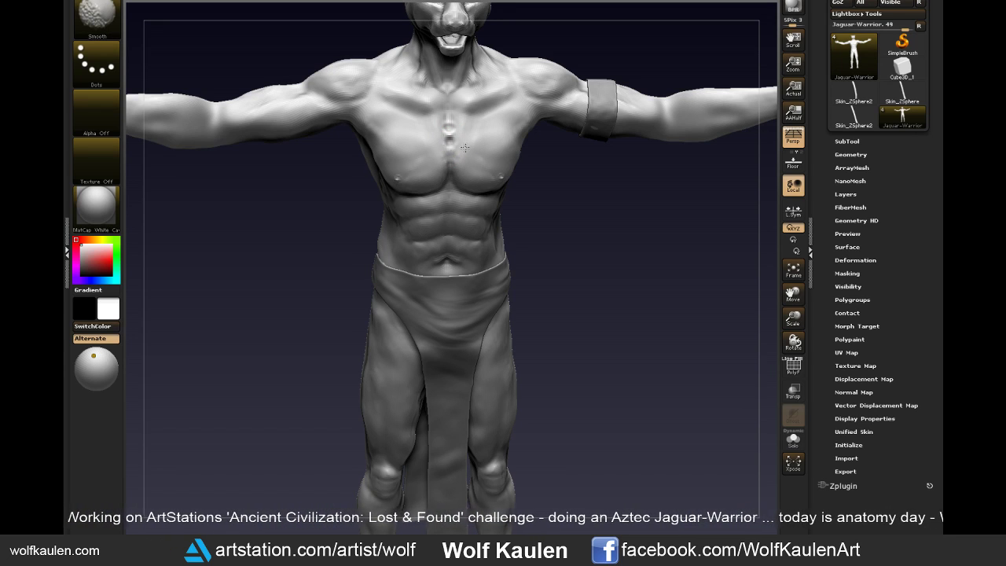
left_click_drag(445, 120, 449, 148, "shift")
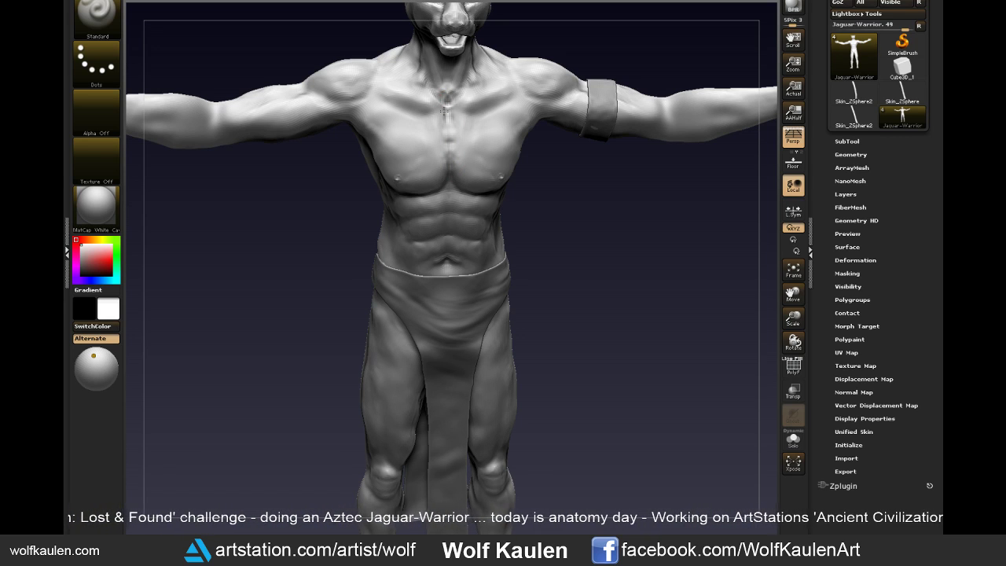
key("shift")
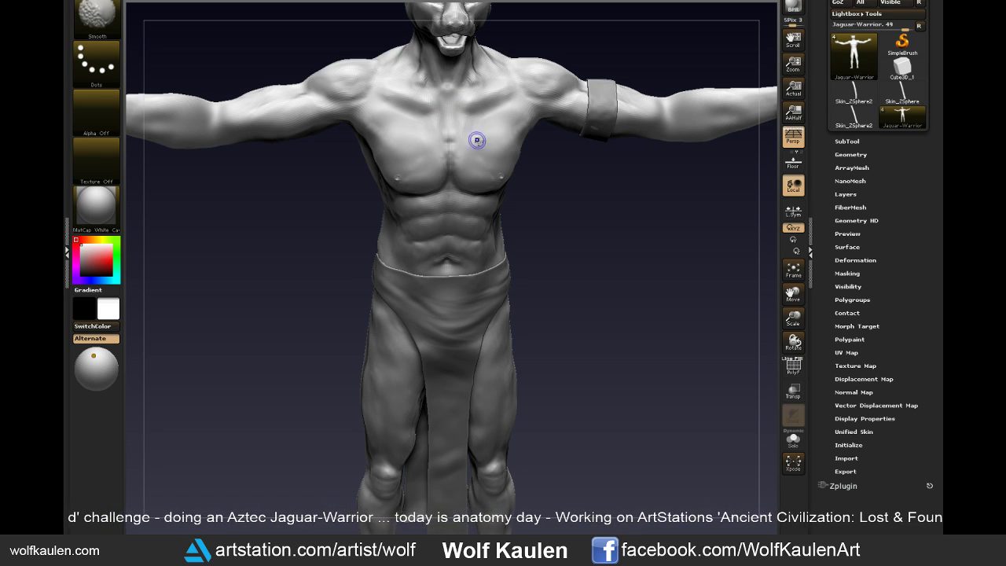
left_click_drag(563, 260, 547, 238)
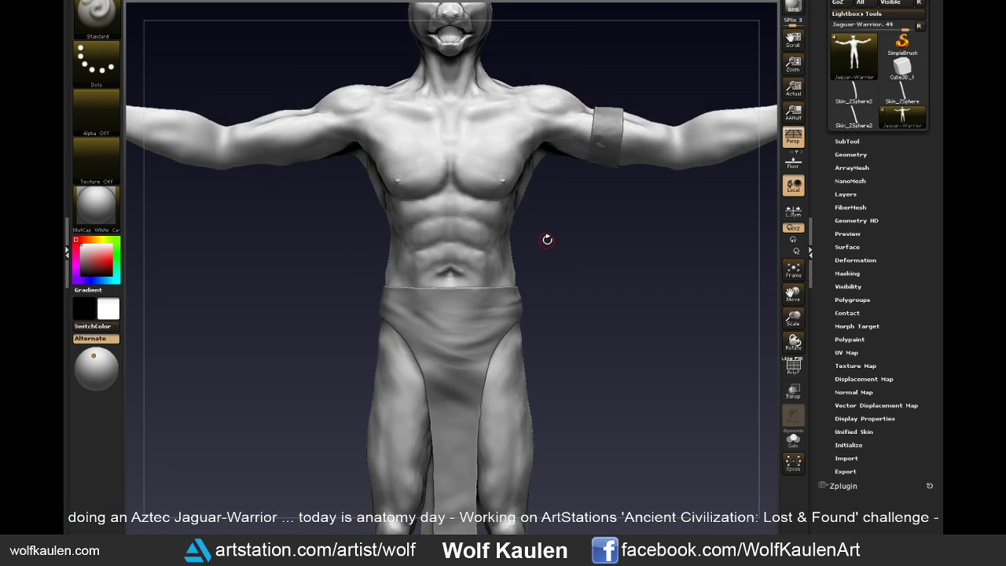
- Check the black silhouette view, switch to the Move brush, and smooth the torso
key("v")
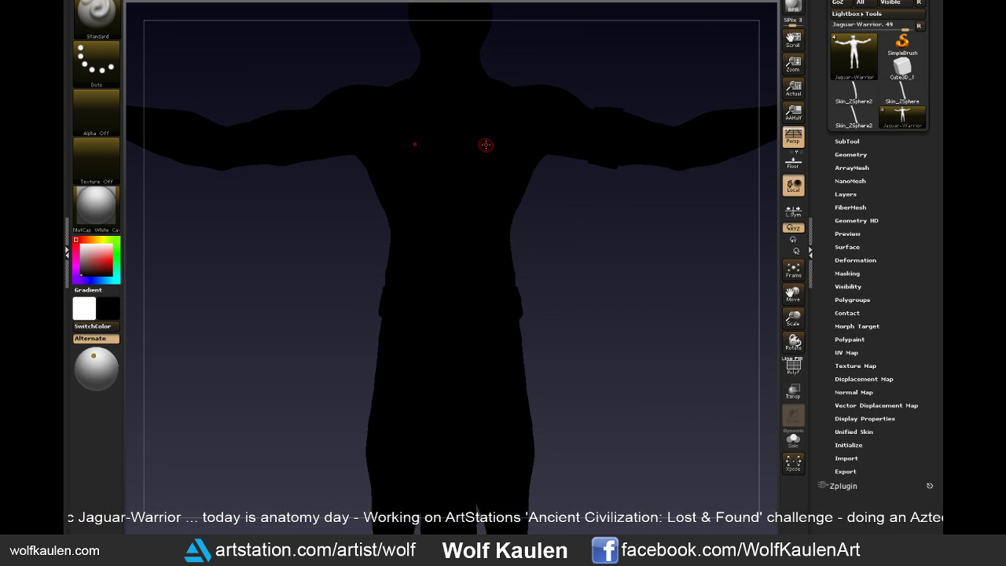
key("v")
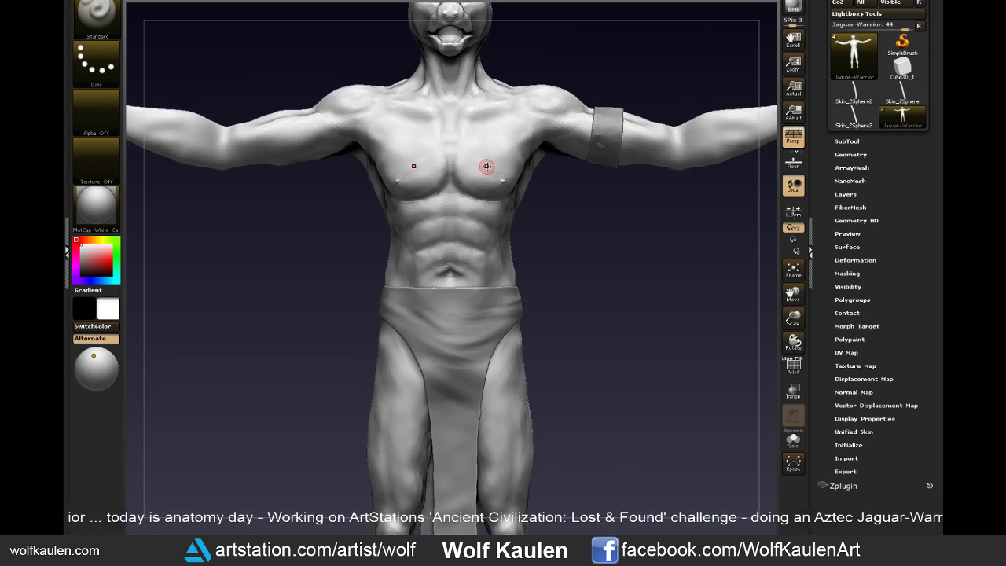
key("s")
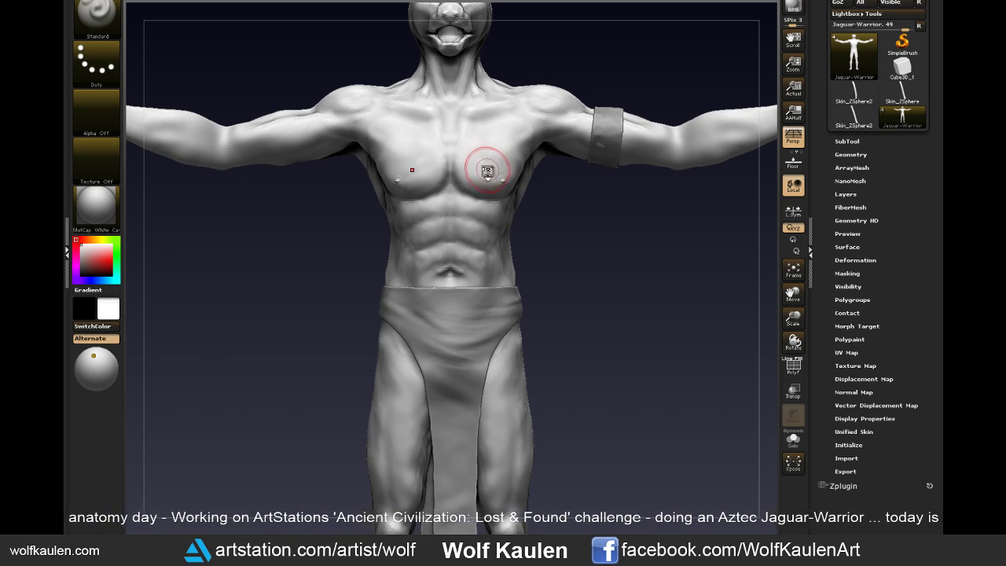
key("v")
key("v")
key("v")
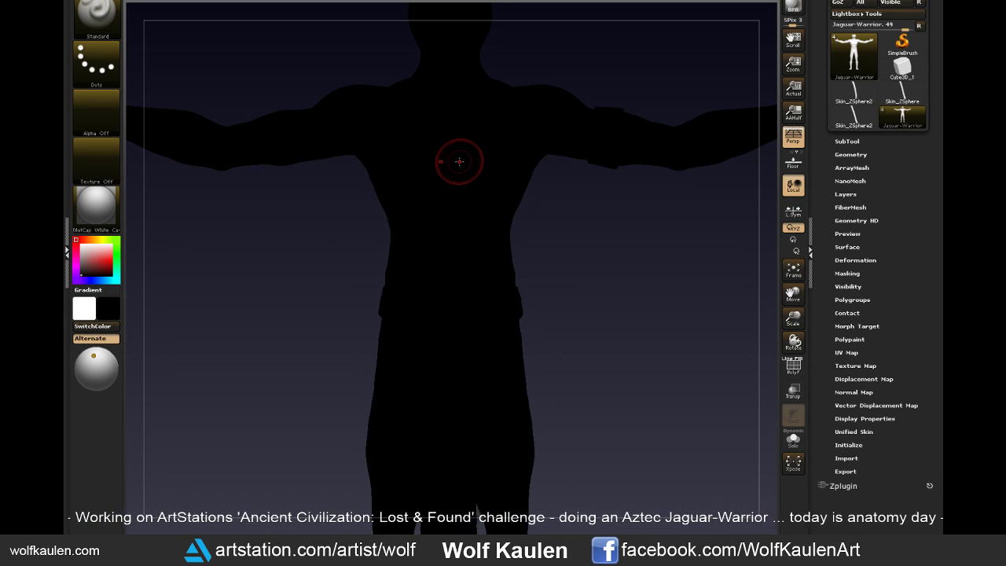
key("v")
key("b")
key("m")
key("v")
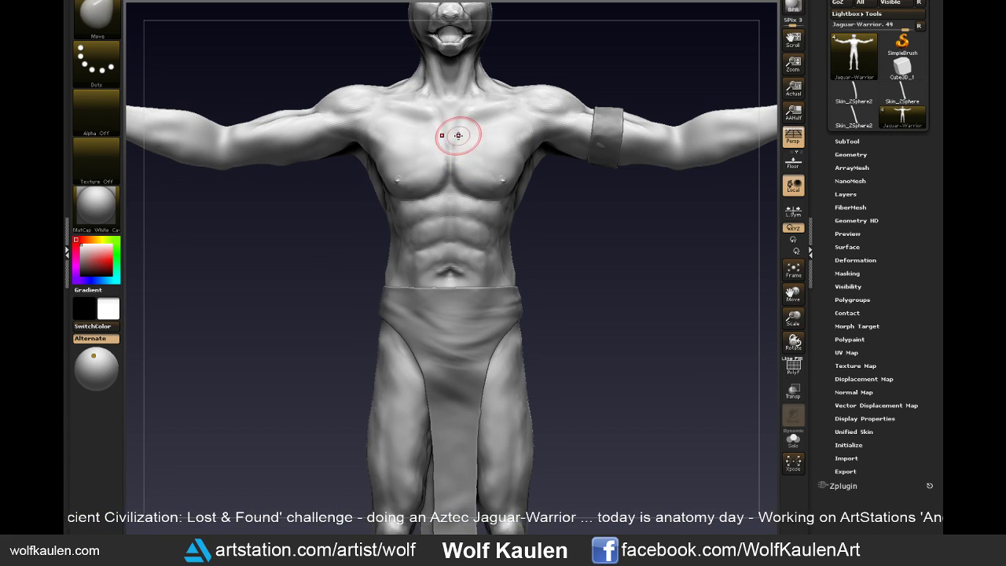
key("shift")
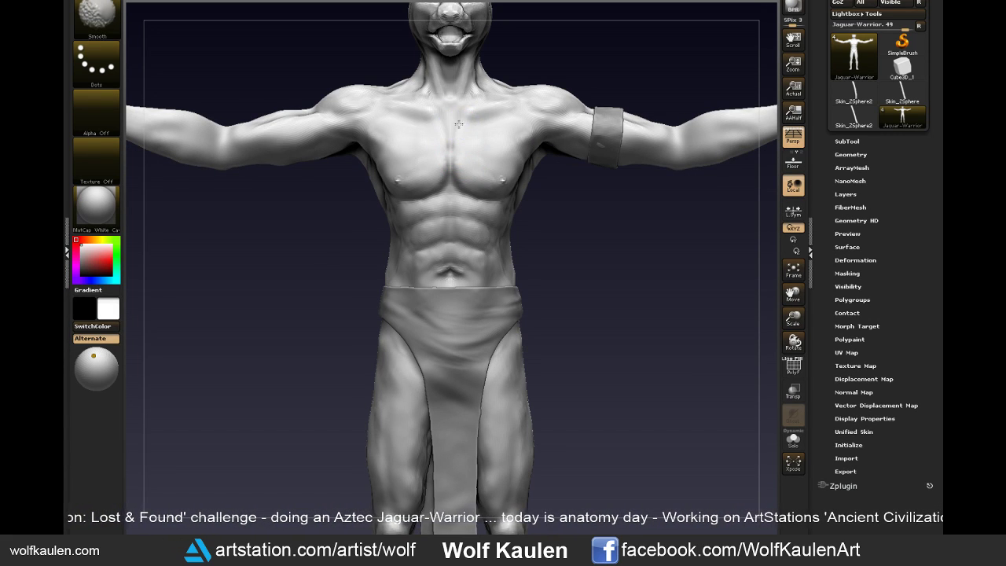
left_click_drag(568, 218, 551, 273)
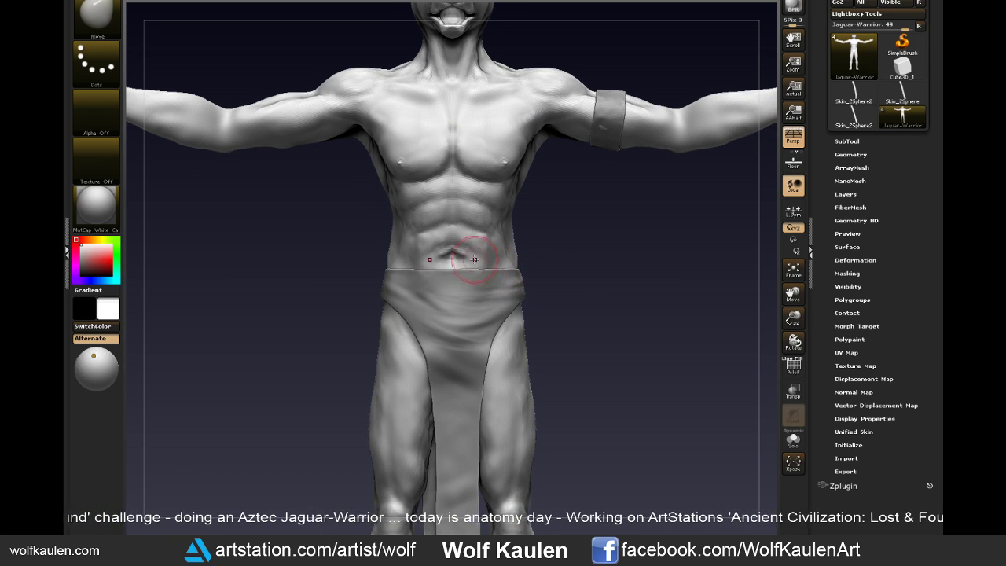
mouse_move(546, 322)
left_mouse_down("alt")
mouse_move(582, 338)
mouse_move(534, 395)
left_mouse_up("alt")
- Rotate to a front view of the outstretched arm and select the Clay brush
key("shift")
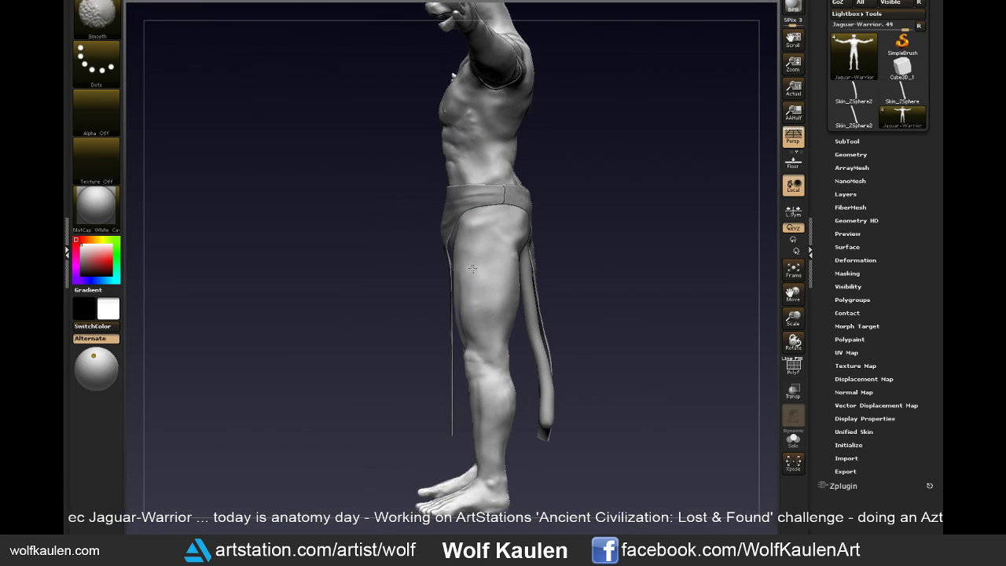
mouse_move(555, 455)
left_mouse_down()
mouse_move(613, 430)
mouse_move(648, 370)
mouse_move(745, 345)
left_mouse_up()
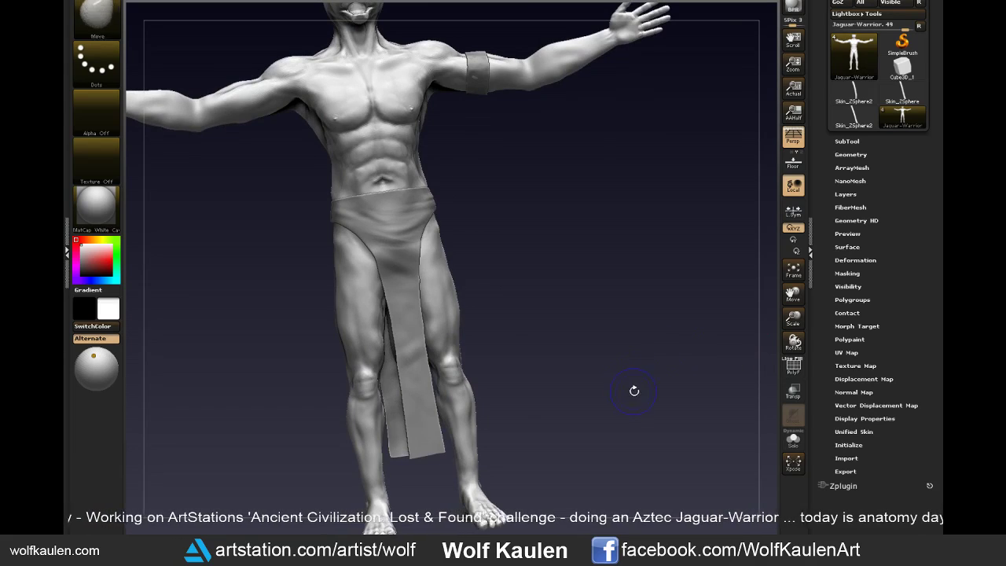
mouse_move(635, 388)
left_mouse_down()
mouse_move(631, 409)
mouse_move(576, 402)
mouse_move(550, 435)
left_mouse_up()
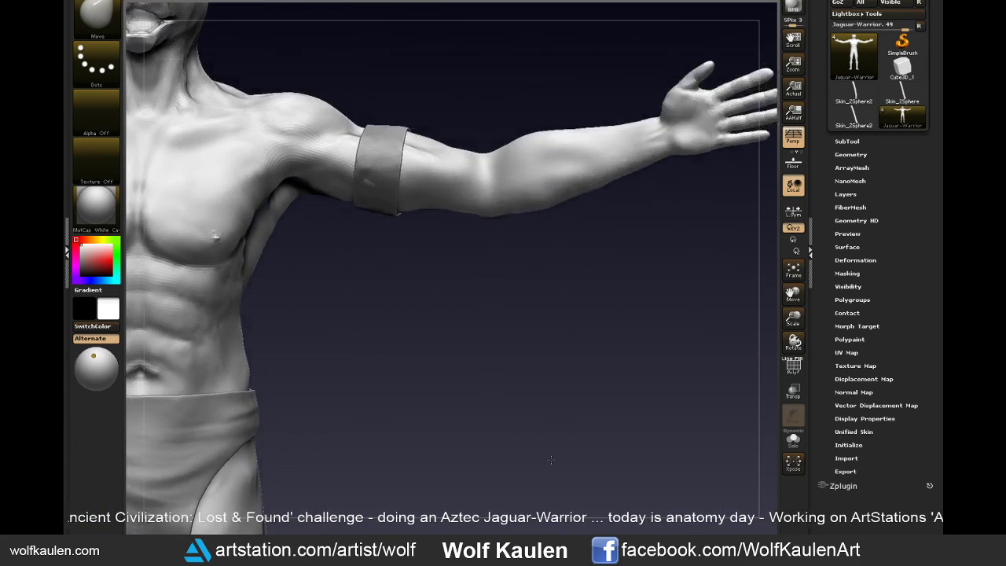
key("b")
key("c")
key("l")
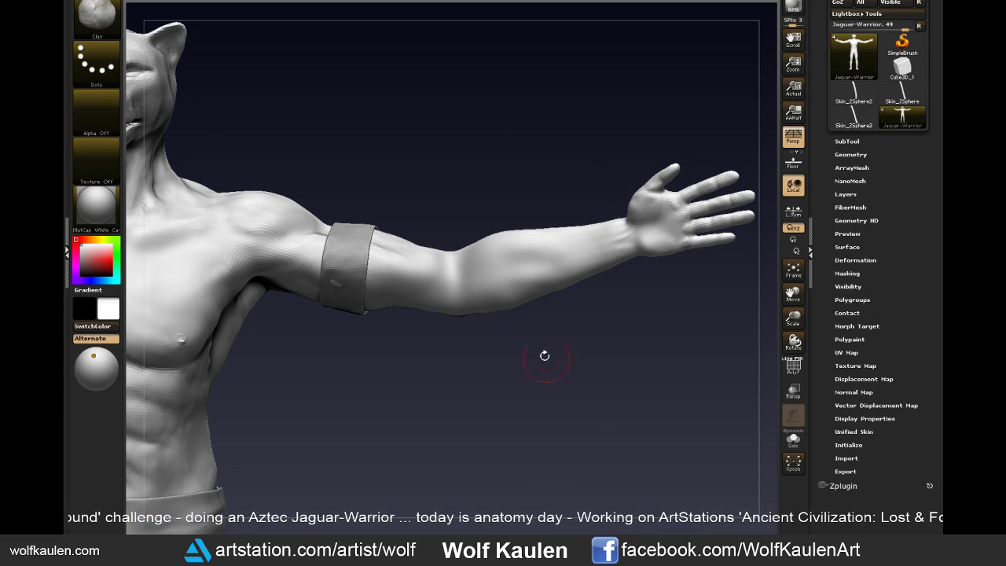
- Turn on Solo, shrink the Draw Size, and carve muscle grooves along the arm
left_click(792, 439)
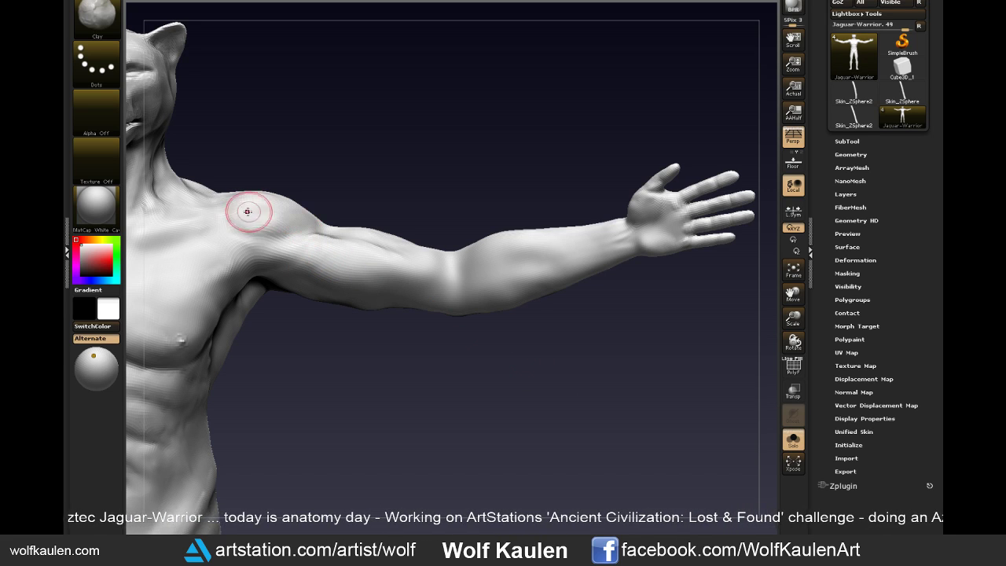
key("s")
left_click_drag(259, 214, 237, 209)
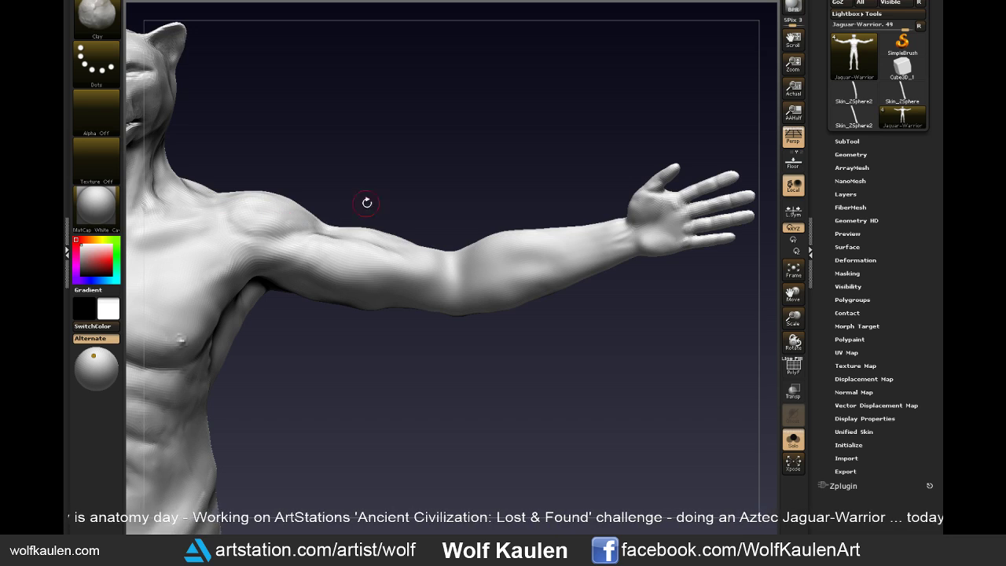
mouse_move(366, 202)
left_mouse_down()
mouse_move(325, 218)
mouse_move(386, 275)
left_mouse_up()
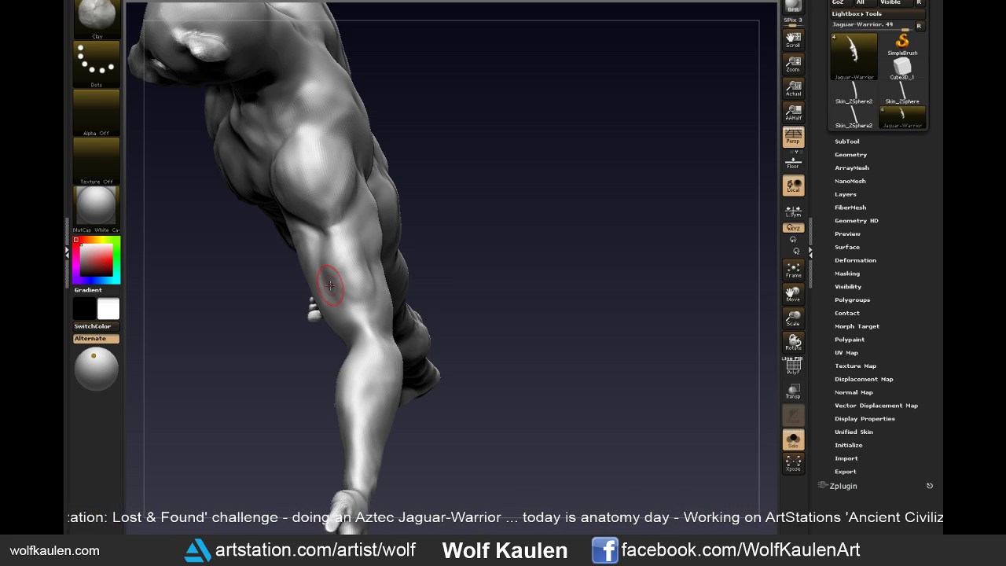
left_click_drag(330, 285, 361, 190)
- Refine the deltoid and arm forms from side and close-up shoulder views
right_click_drag(350, 205, 335, 206)
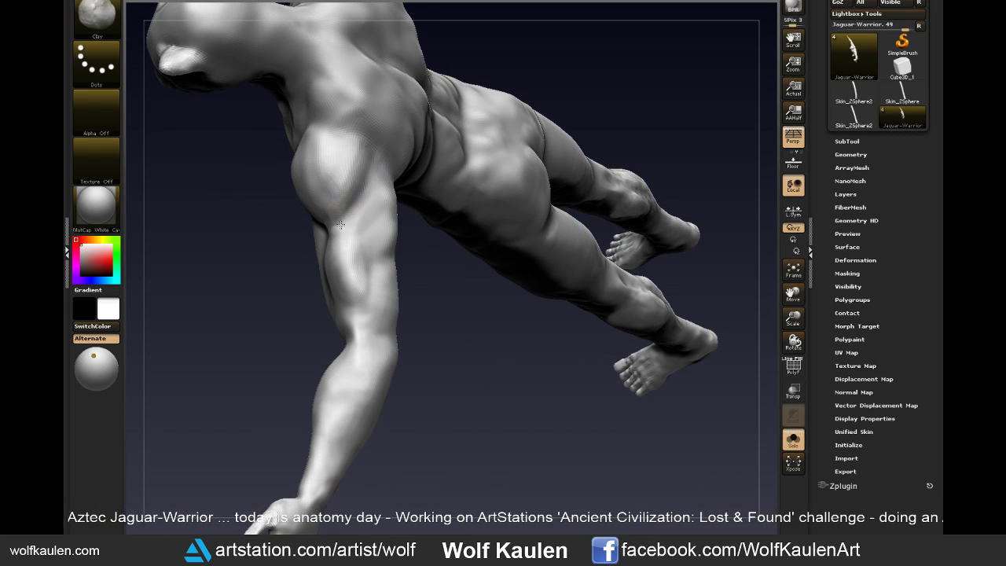
mouse_move(398, 133)
right_mouse_down()
mouse_move(333, 213)
mouse_move(385, 211)
right_mouse_up()
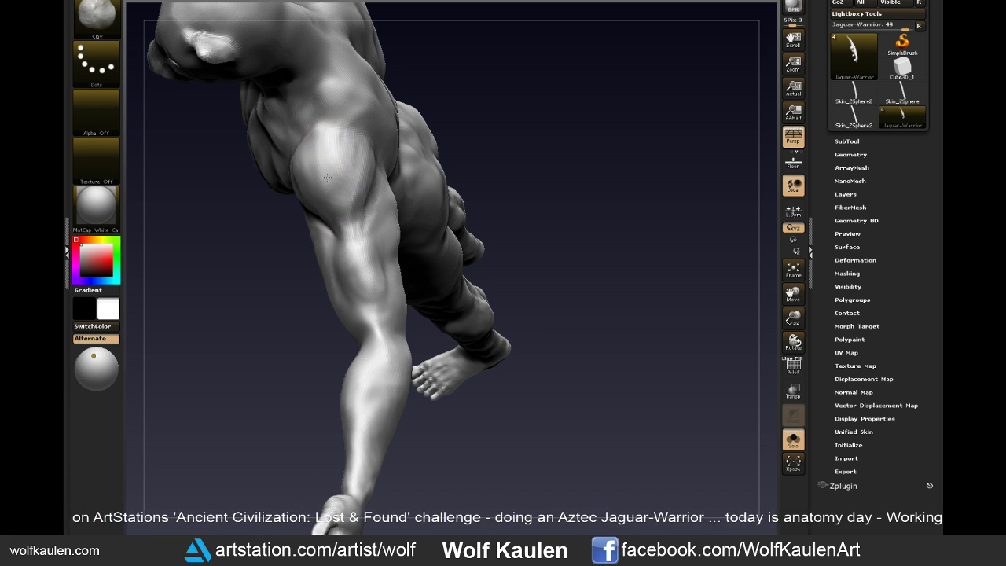
mouse_move(328, 178)
right_mouse_down()
mouse_move(292, 157)
mouse_move(399, 173)
mouse_move(299, 124)
mouse_move(332, 206)
right_mouse_up()
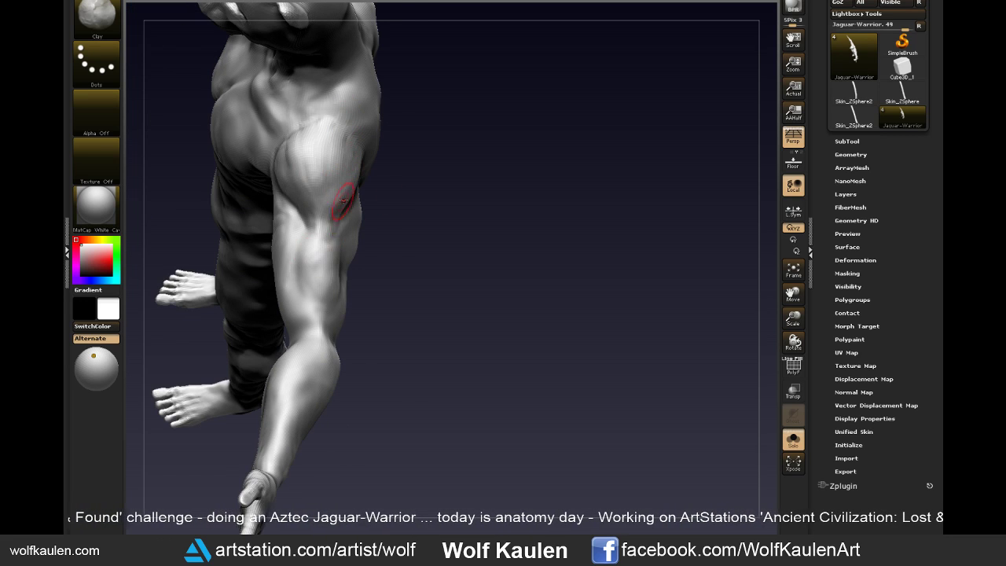
mouse_move(406, 319)
right_mouse_down()
mouse_move(381, 201)
mouse_move(360, 205)
right_mouse_up()
key("s")
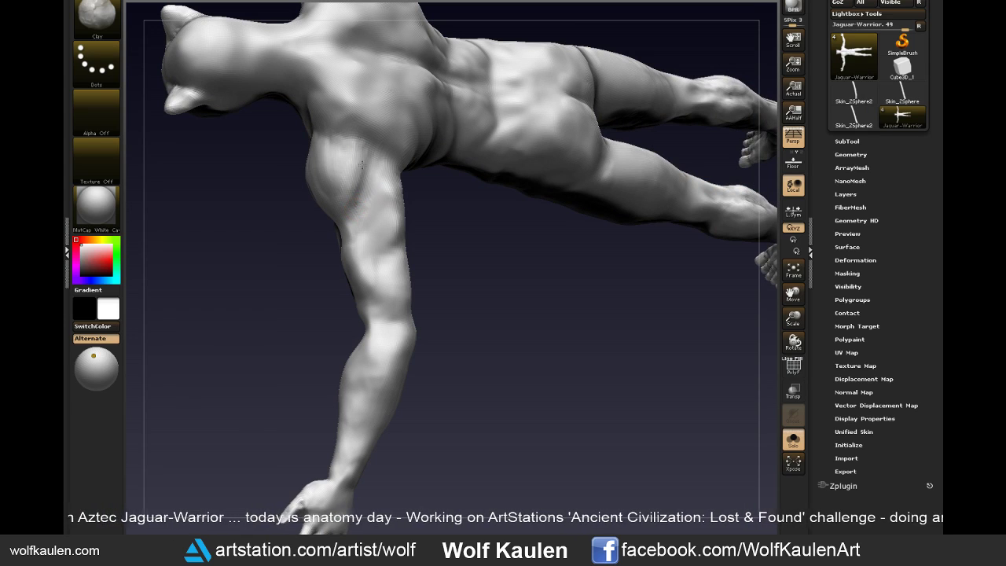
right_click_drag(353, 231, 359, 199)
mouse_move(447, 146)
right_mouse_down()
mouse_move(494, 150)
mouse_move(426, 363)
mouse_move(640, 377)
mouse_move(641, 360)
right_mouse_up()
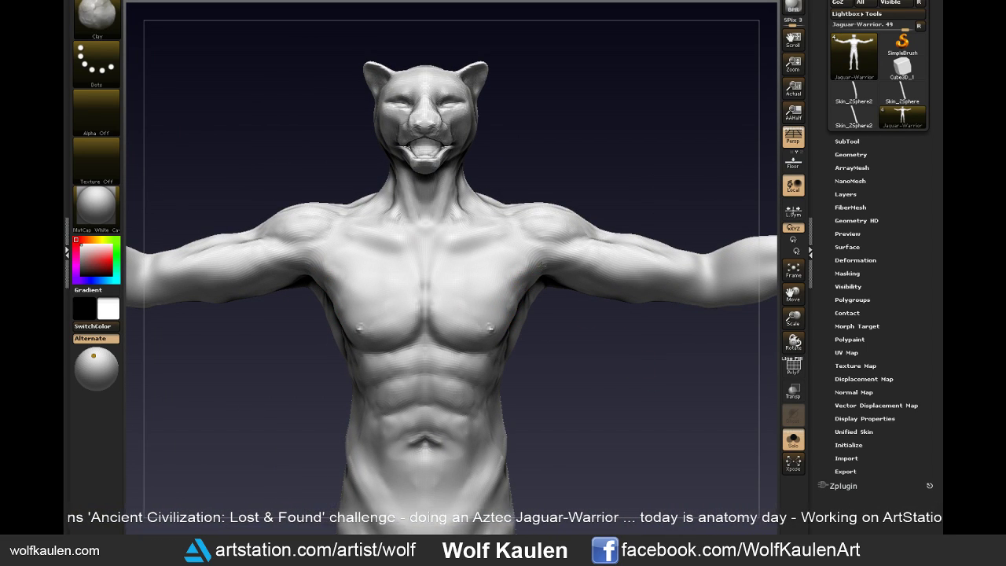
- Smooth the chest surface with Shift strokes
key("shift")
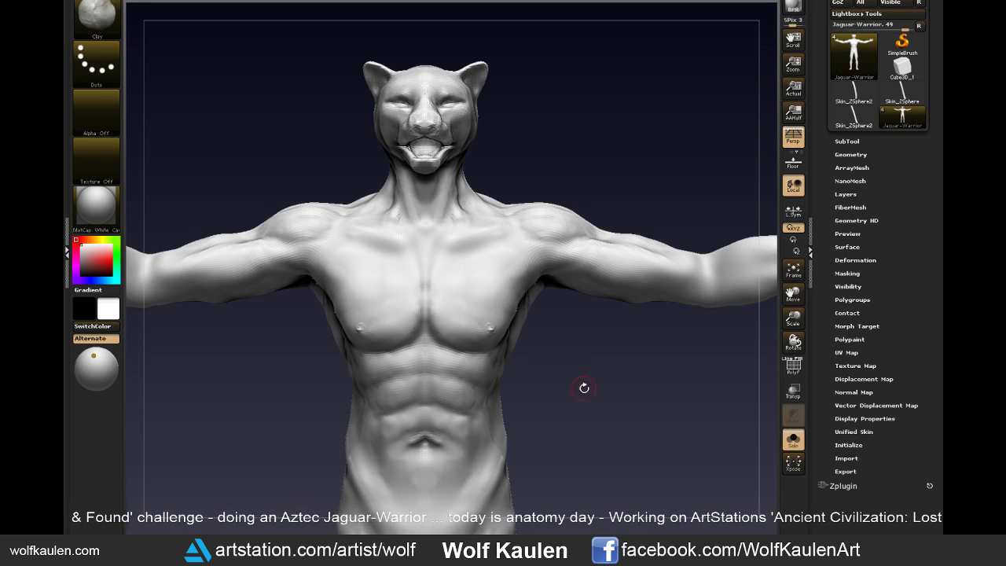
right_click_drag(584, 385, 507, 258, "alt")
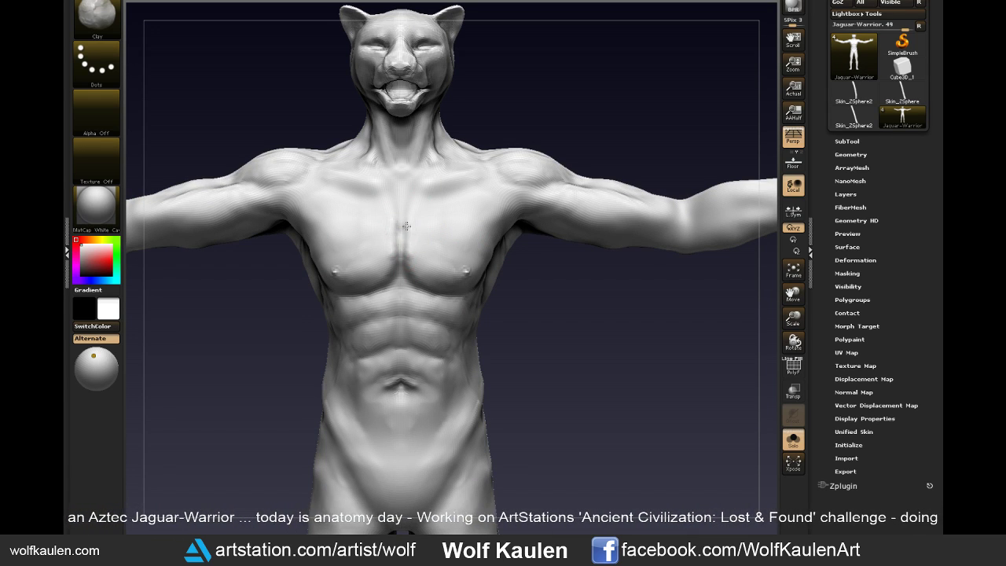
key("shift")
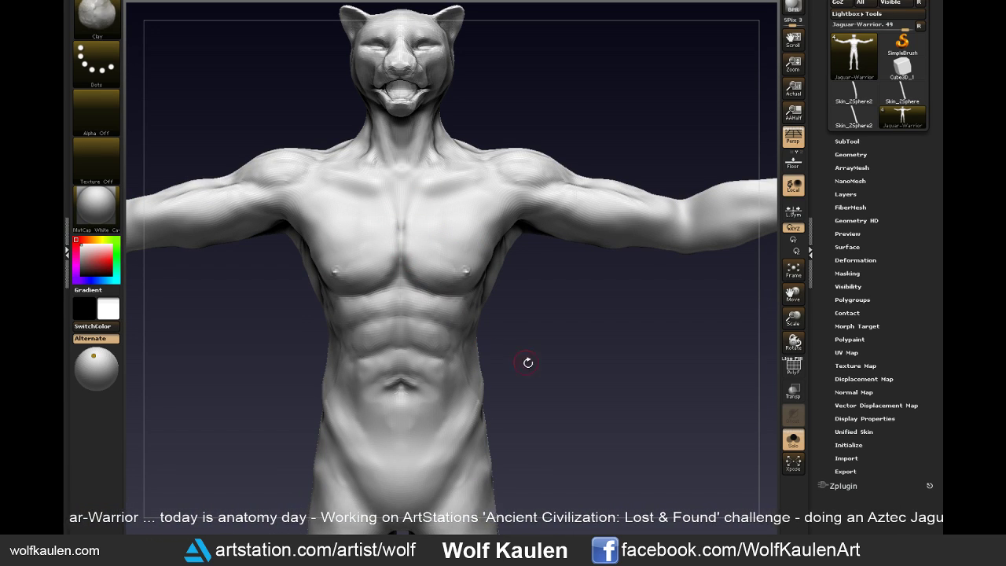
right_click_drag(523, 362, 514, 337)
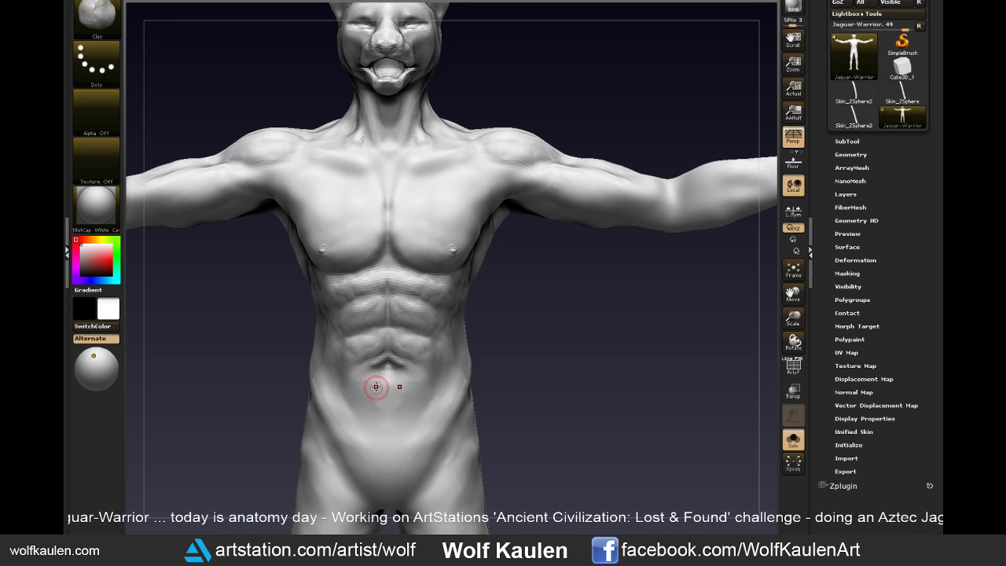
- Reshape the navel area with the Move brush and frame the whole figure
key("b")
key("m")
key("v")
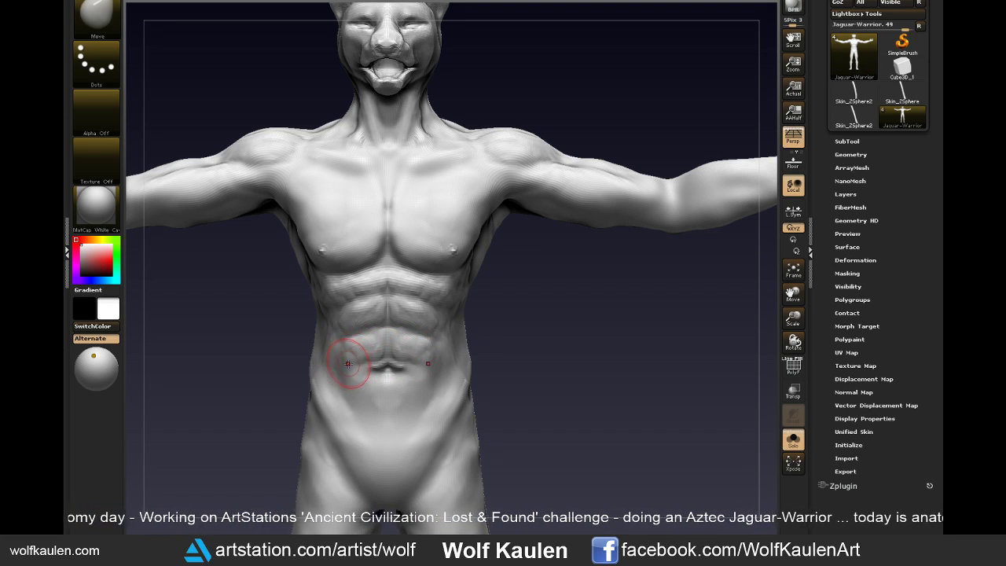
mouse_move(365, 376)
left_mouse_down()
mouse_move(411, 376)
mouse_move(426, 355)
left_mouse_up()
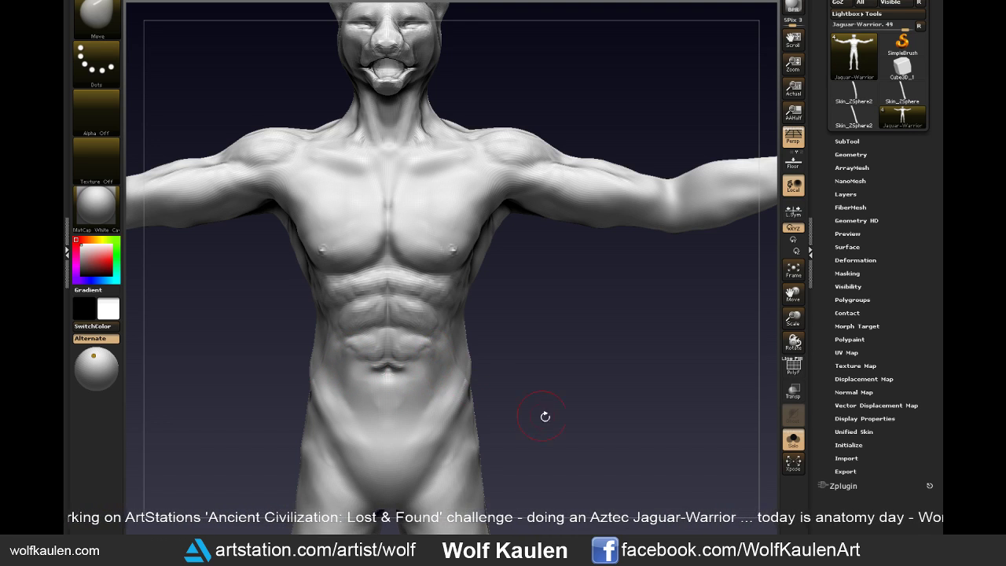
key("f")
mouse_move(555, 354)
left_mouse_down()
mouse_move(520, 407)
mouse_move(599, 375)
mouse_move(659, 371)
left_mouse_up()
- Build up the chest sides and rib ridges with the Clay brush, smoothing with Shift
key("b")
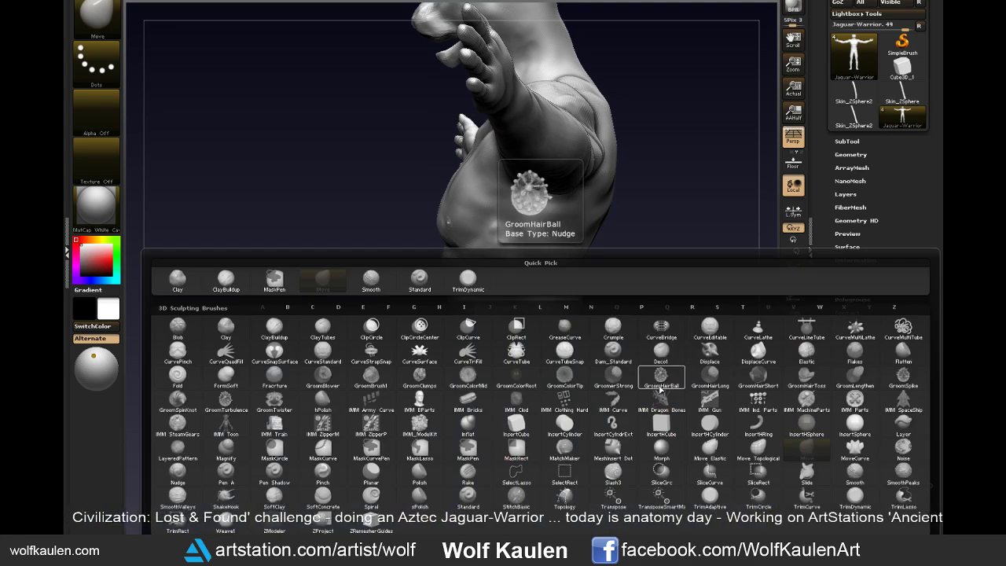
key("c")
key("l")
left_click_drag(640, 348, 539, 218)
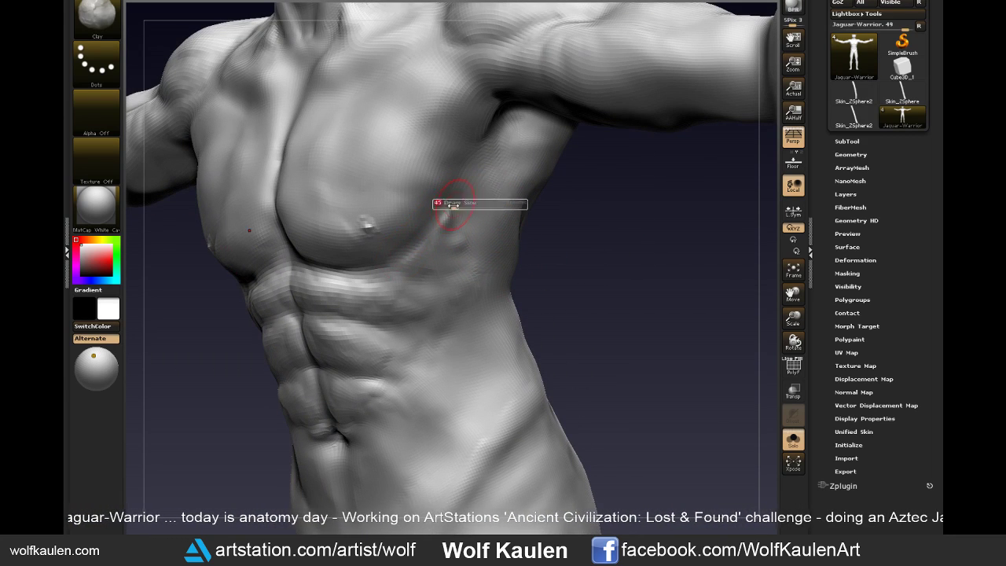
left_click_drag(440, 199, 441, 221)
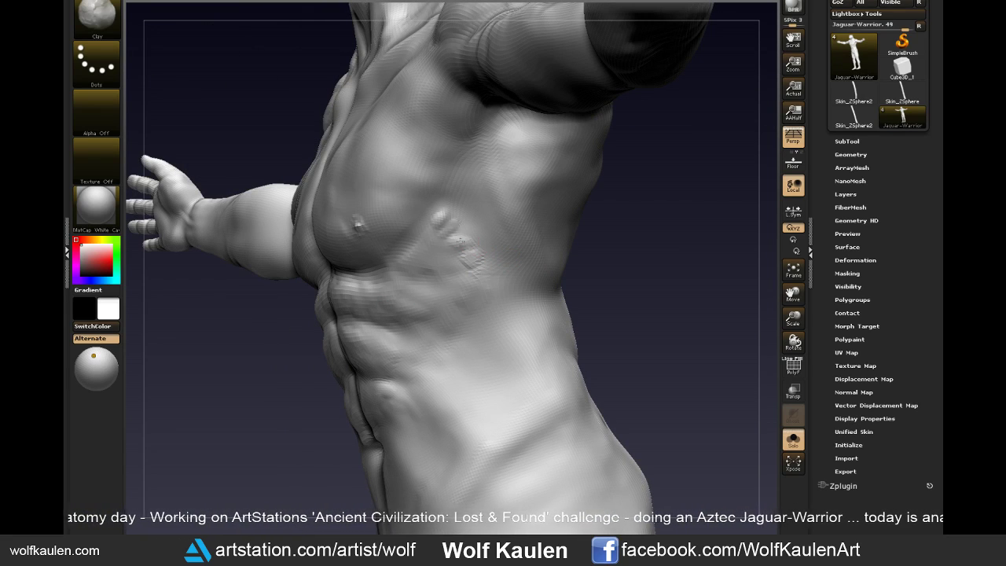
left_click_drag(464, 256, 463, 235)
key("shift")
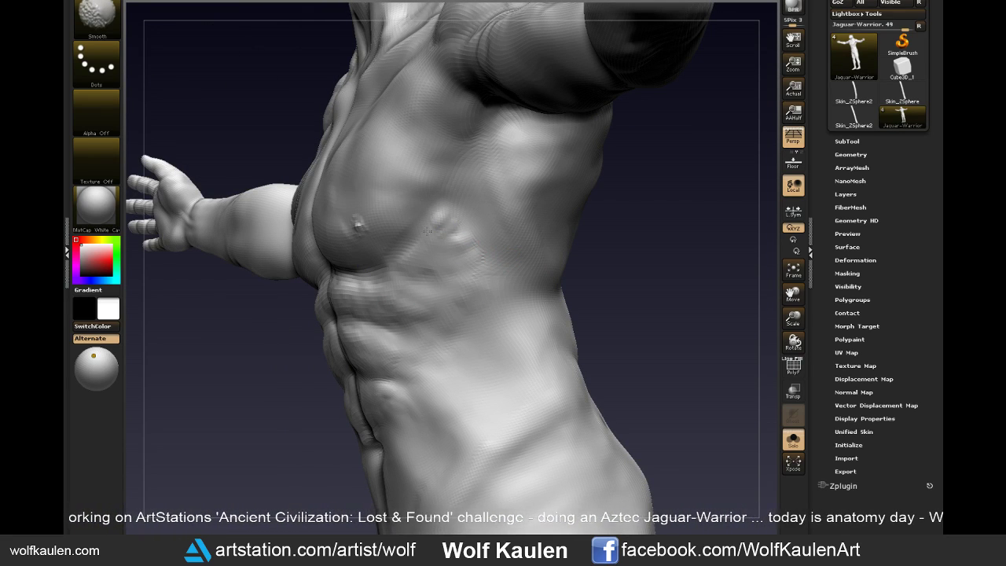
left_click_drag(520, 209, 599, 208)
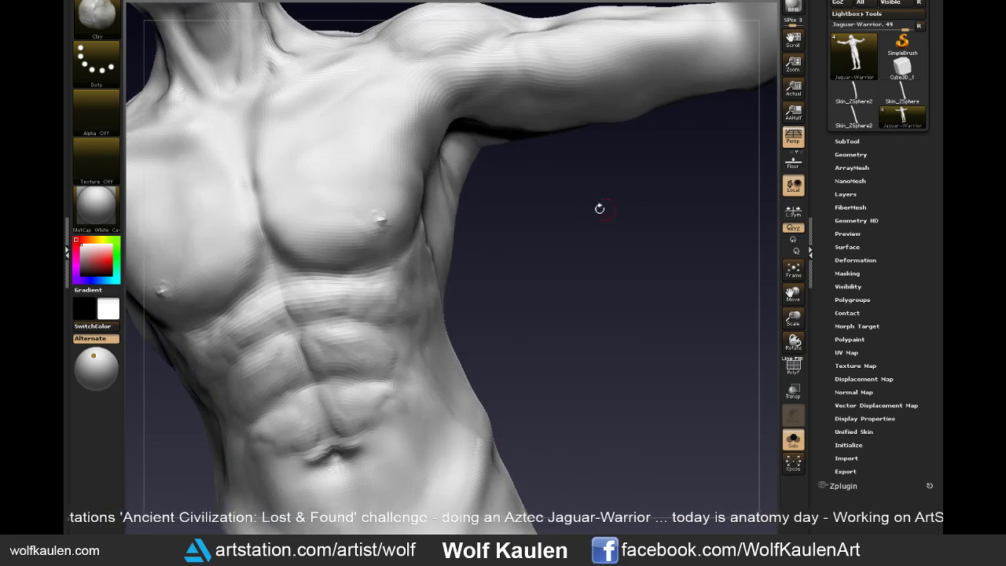
left_click_drag(511, 283, 594, 305, "shift")
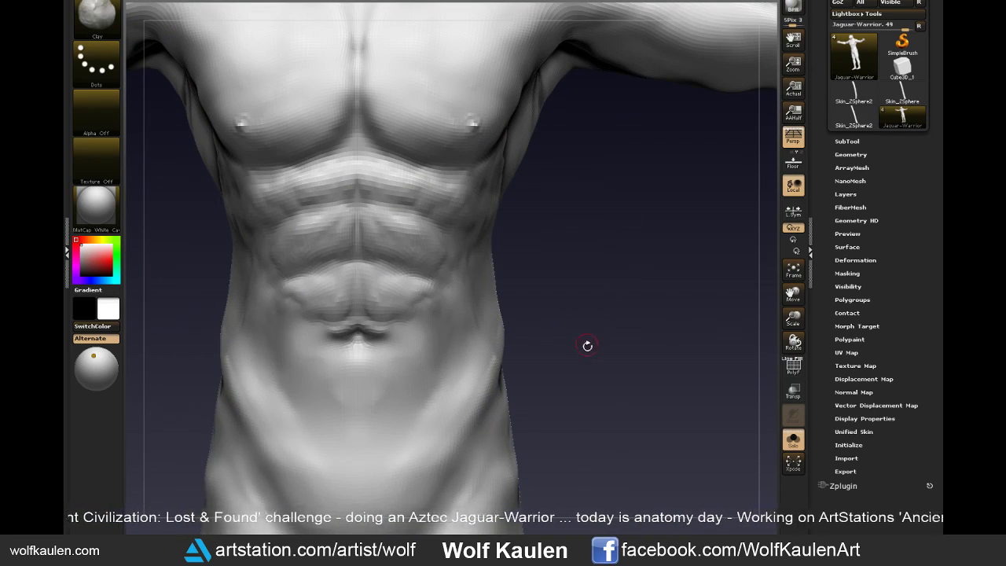
- Flatten the abdominal planes with the TrimDynamic brush and turn the figure to its back
key("b")
key("t")
key("d")
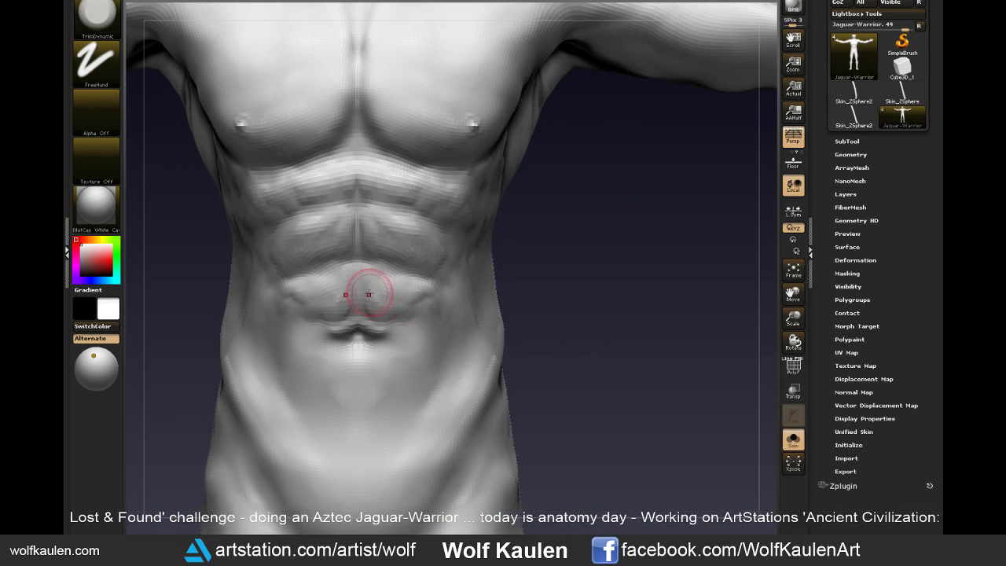
left_click_drag(368, 294, 378, 298)
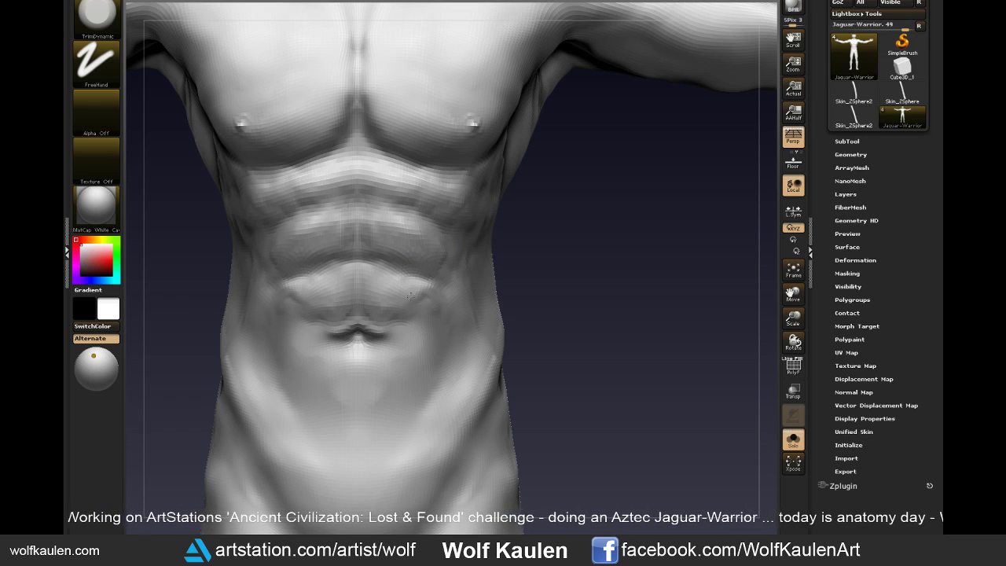
left_click_drag(477, 276, 463, 246)
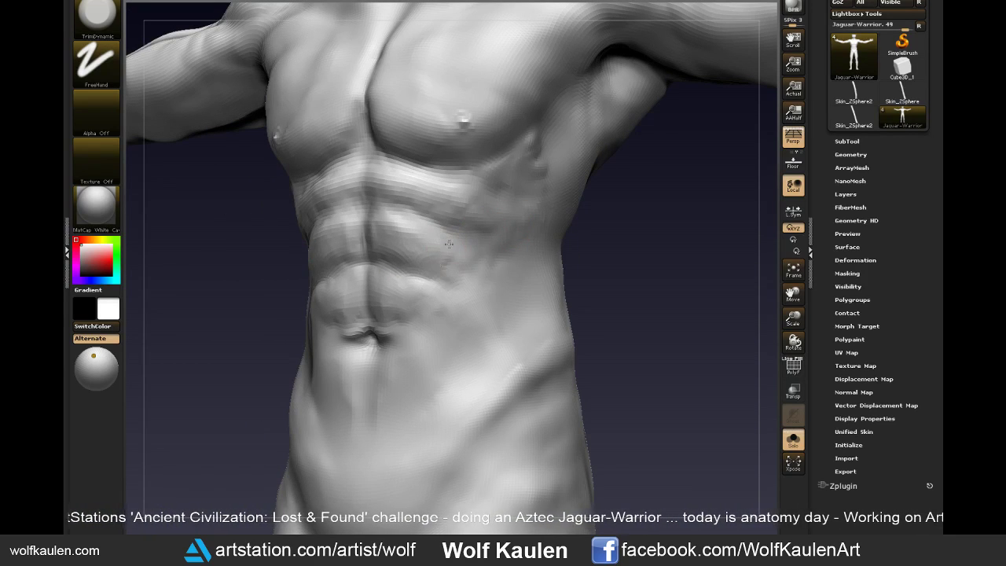
left_click(388, 380)
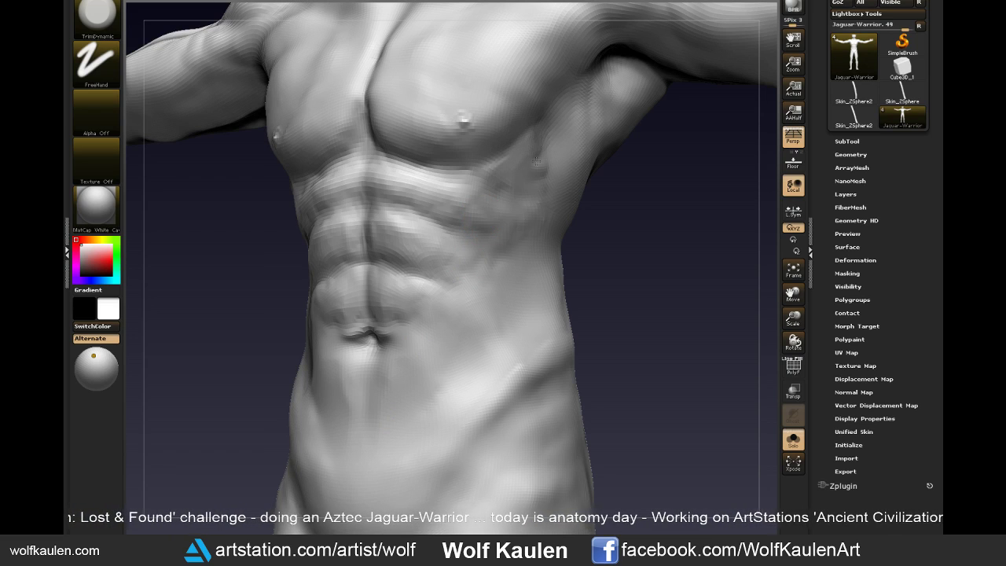
left_click_drag(593, 316, 595, 348)
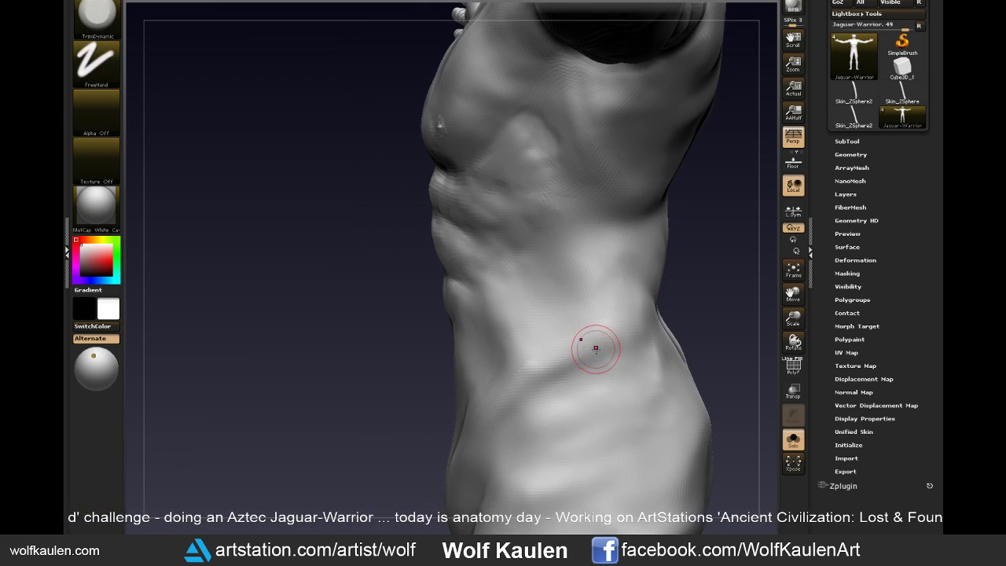
left_click_drag(689, 294, 660, 280)
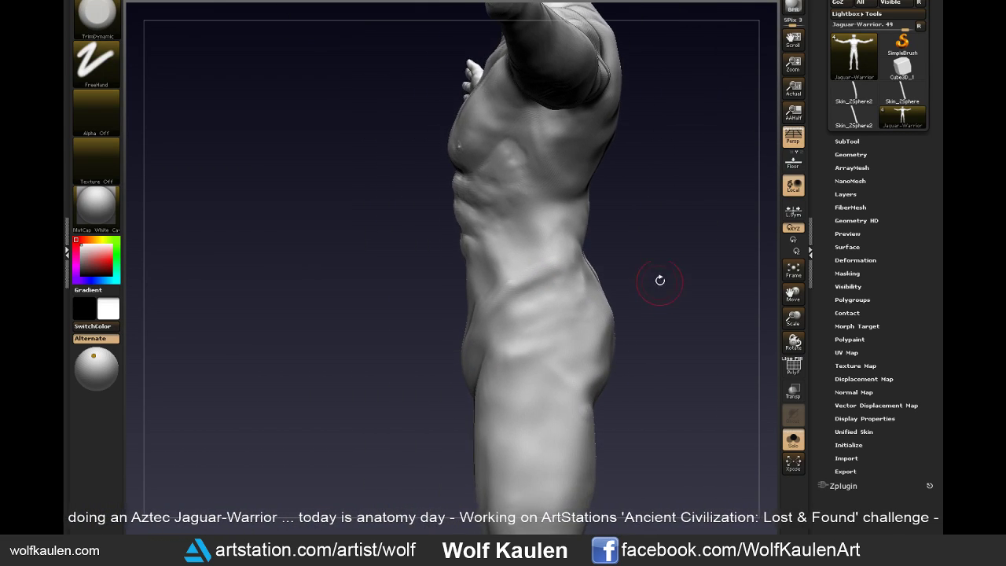
left_click_drag(524, 146, 533, 140)
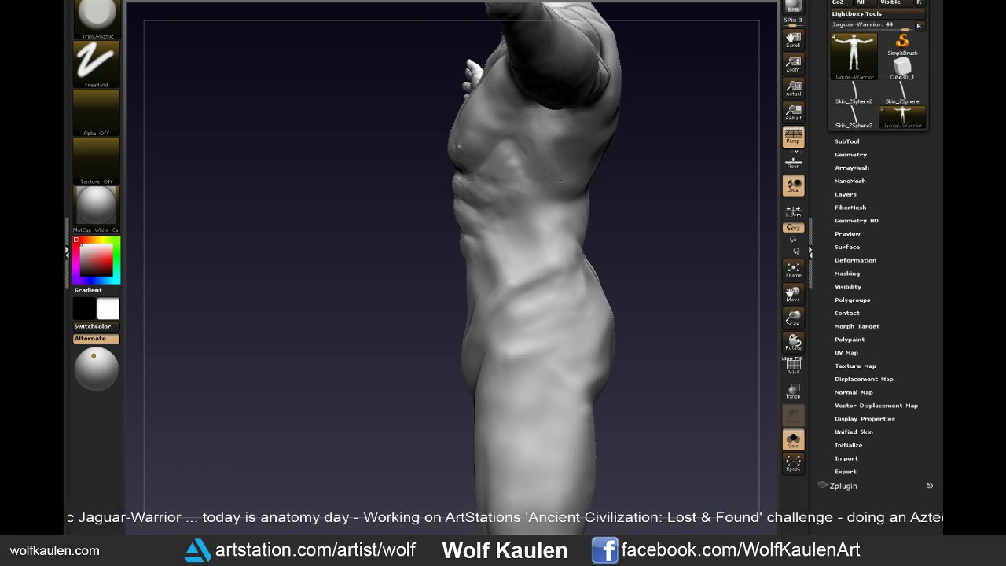
left_click_drag(608, 239, 638, 347)
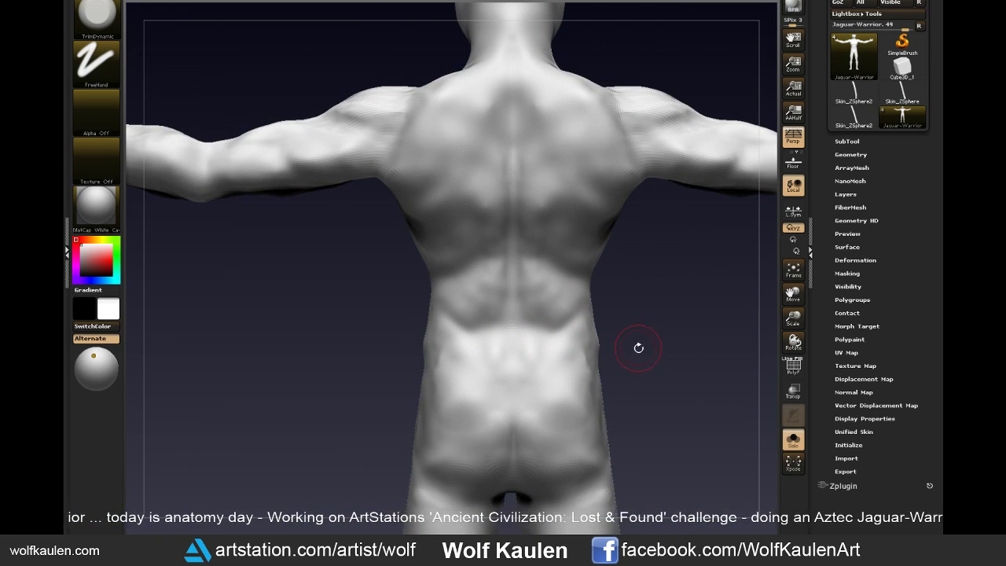
- Sculpt Clay grooves along the spine and lower back, then switch to the Move brush
key("b")
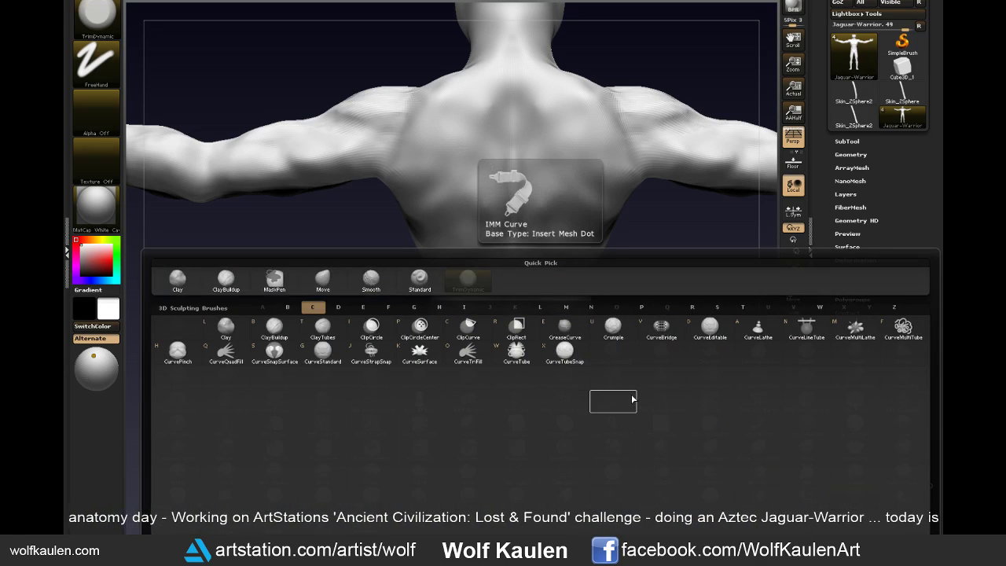
key("c")
key("l")
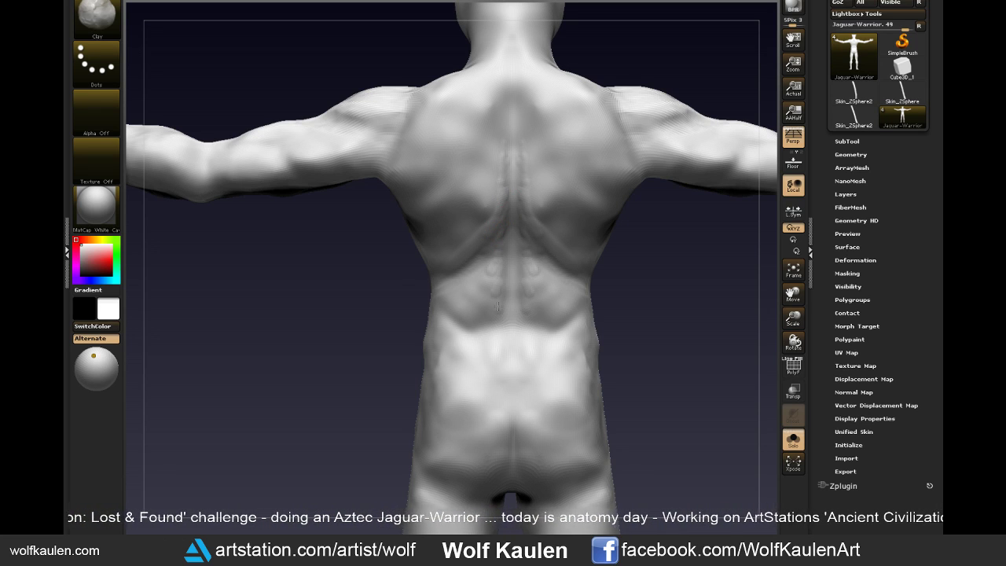
left_click_drag(498, 306, 501, 314)
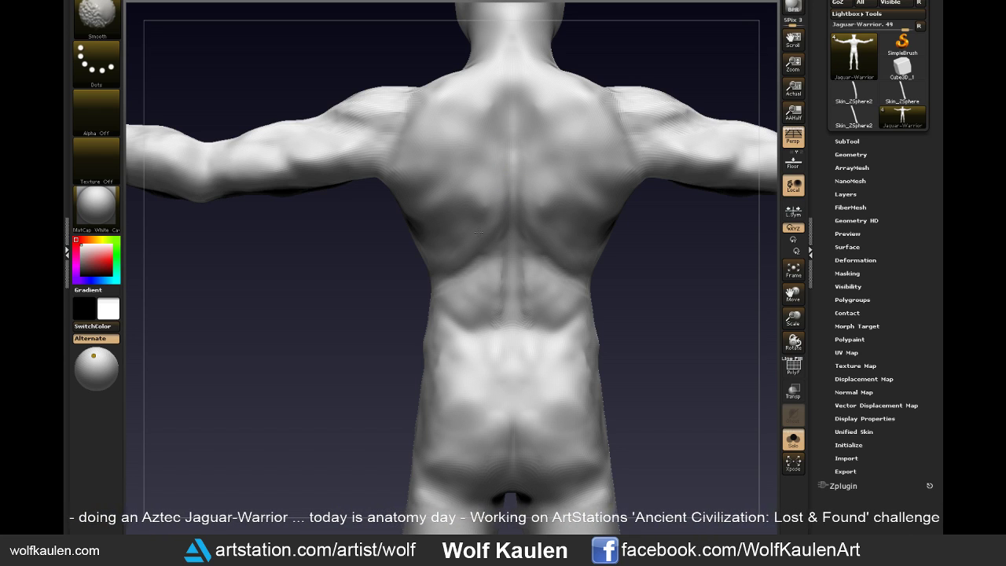
key("shift")
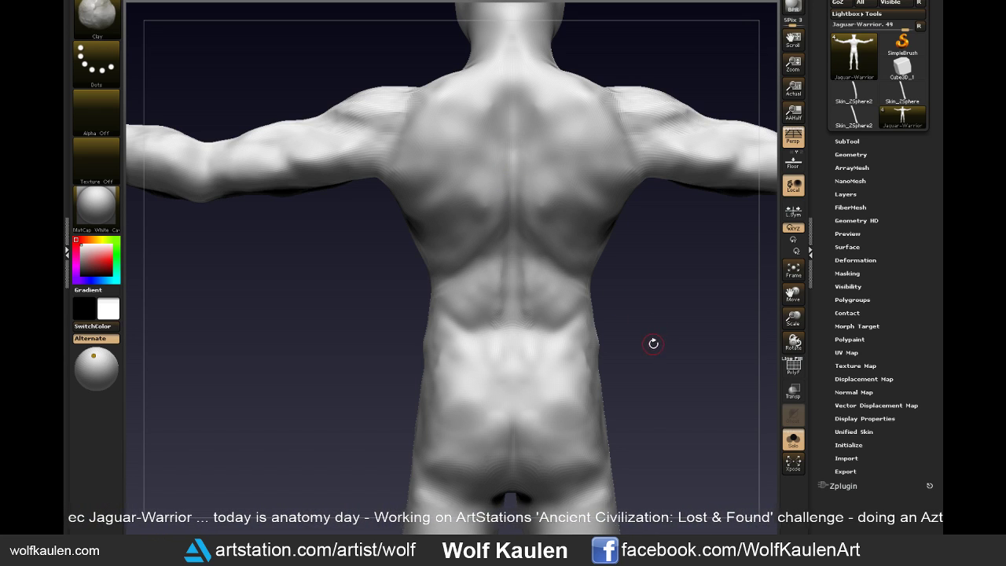
key("b")
key("m")
key("v")
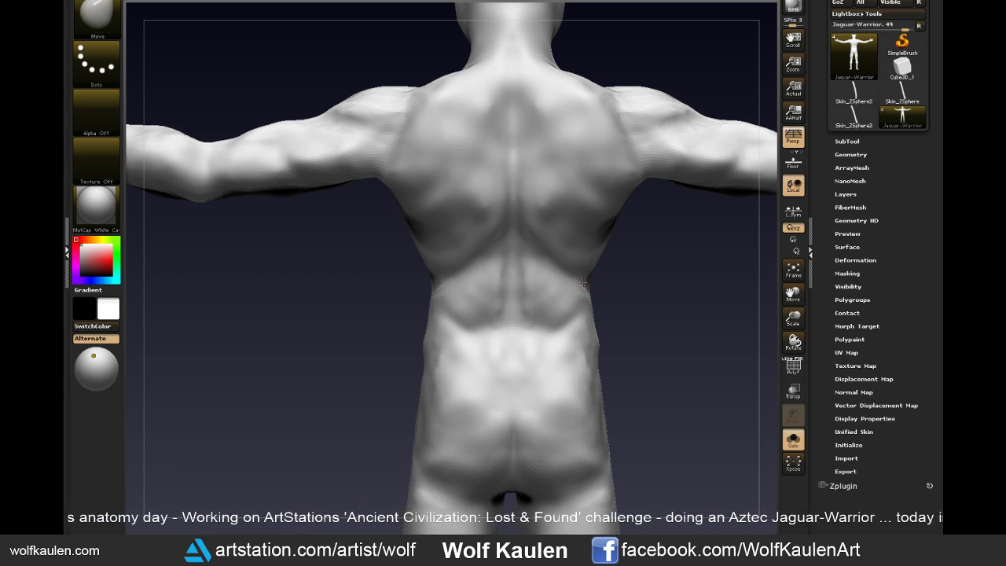
mouse_move(595, 283)
left_mouse_down()
mouse_move(574, 294)
mouse_move(623, 300)
mouse_move(565, 234)
left_mouse_up()
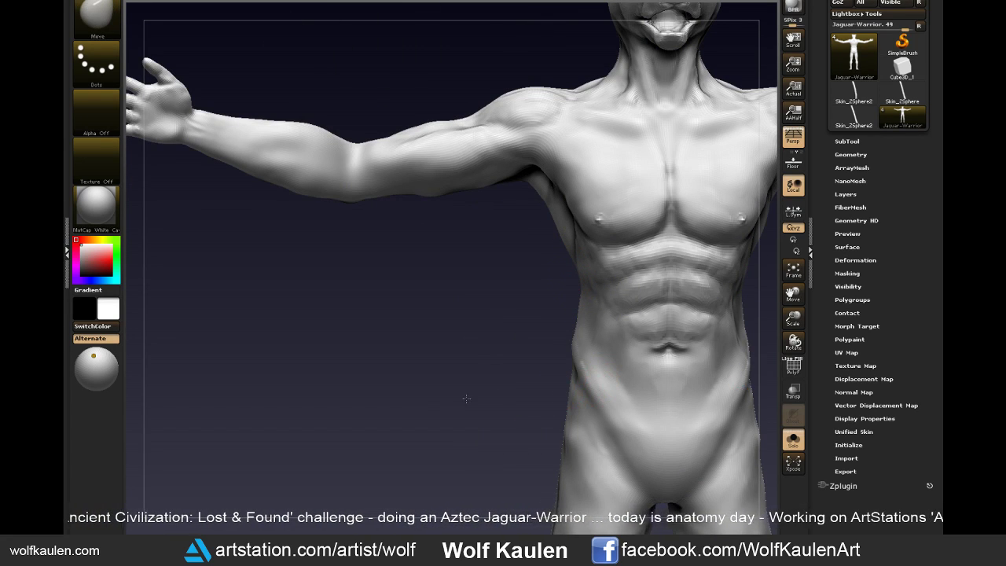
- Frame the figure, turn off Solo to show loincloth and armband, and fit the back view
mouse_move(571, 390)
left_mouse_down()
mouse_move(647, 337)
mouse_move(610, 316)
left_mouse_up()
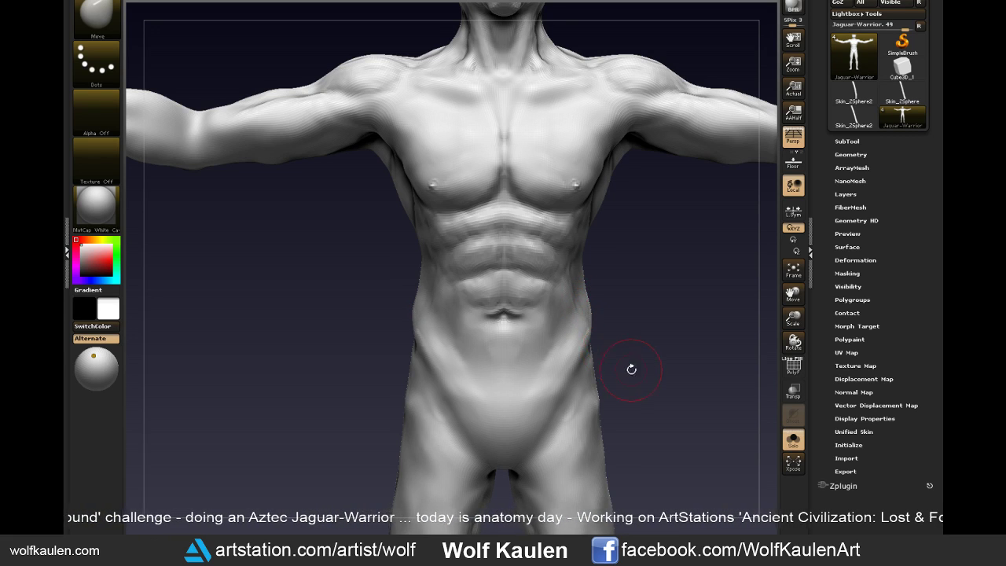
key("f")
left_click(792, 439)
scroll(589, 353, "up", 2)
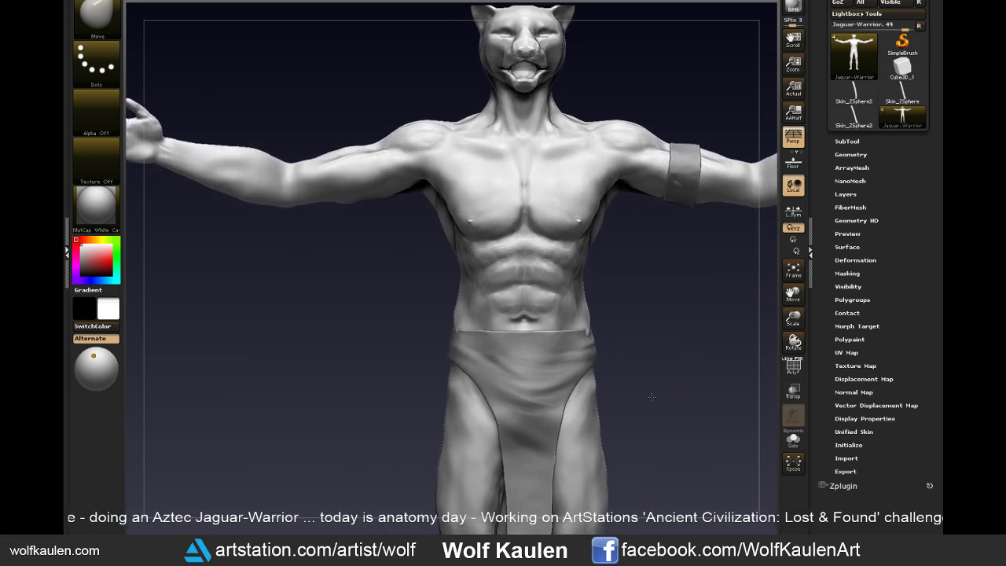
scroll(589, 354, "up", 1)
scroll(639, 377, "down", 1)
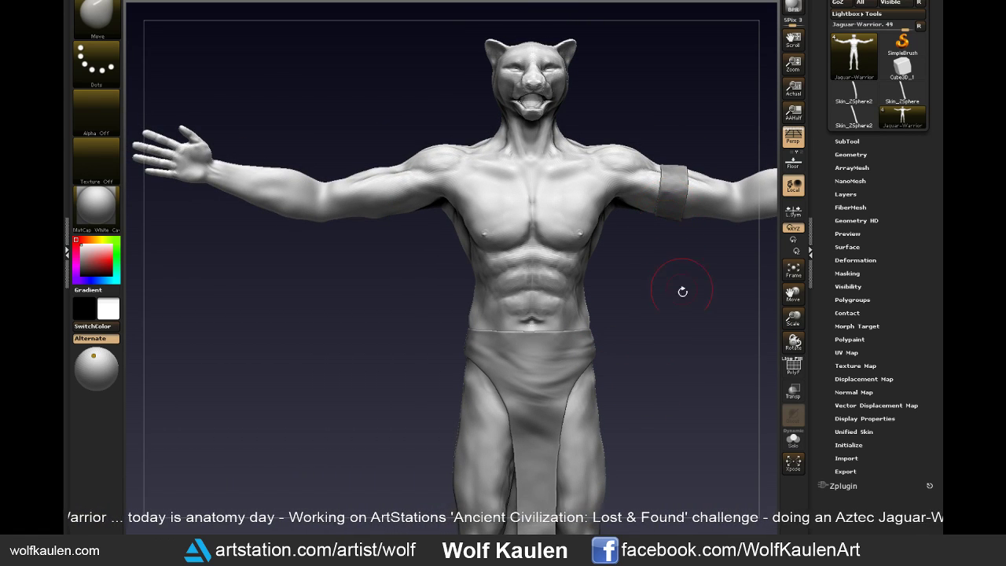
mouse_move(677, 293)
left_mouse_down("alt")
mouse_move(650, 258)
mouse_move(314, 440)
left_mouse_up("alt")
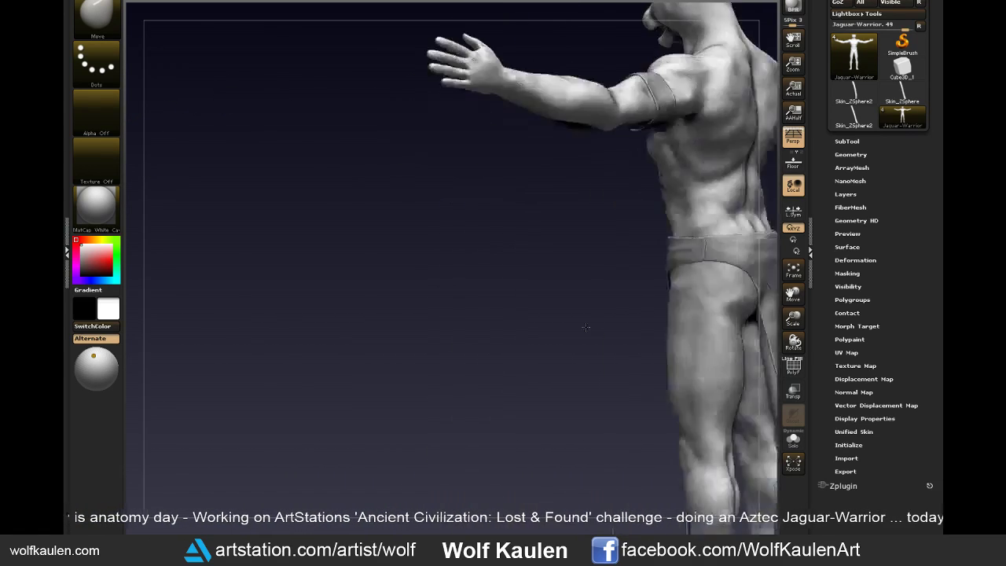
mouse_move(671, 359)
left_mouse_down("alt")
mouse_move(656, 352)
mouse_move(705, 343)
mouse_move(599, 361)
mouse_move(631, 387)
left_mouse_up("alt")
- Save the project under the name Jaguar-Warrior with Ctrl+S, overwriting the existing file
key("ctrl+s")
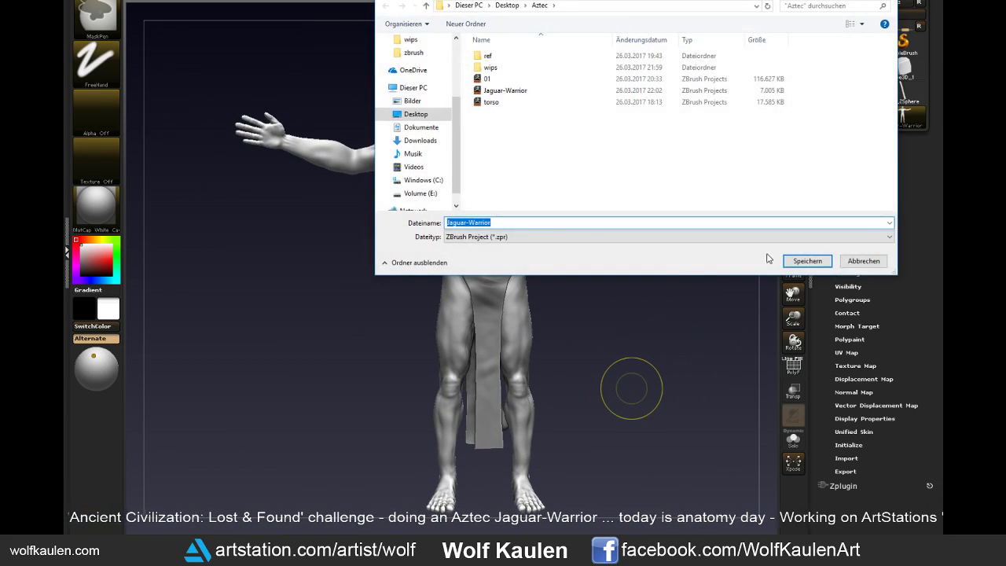
key("Return")
left_click(539, 257)
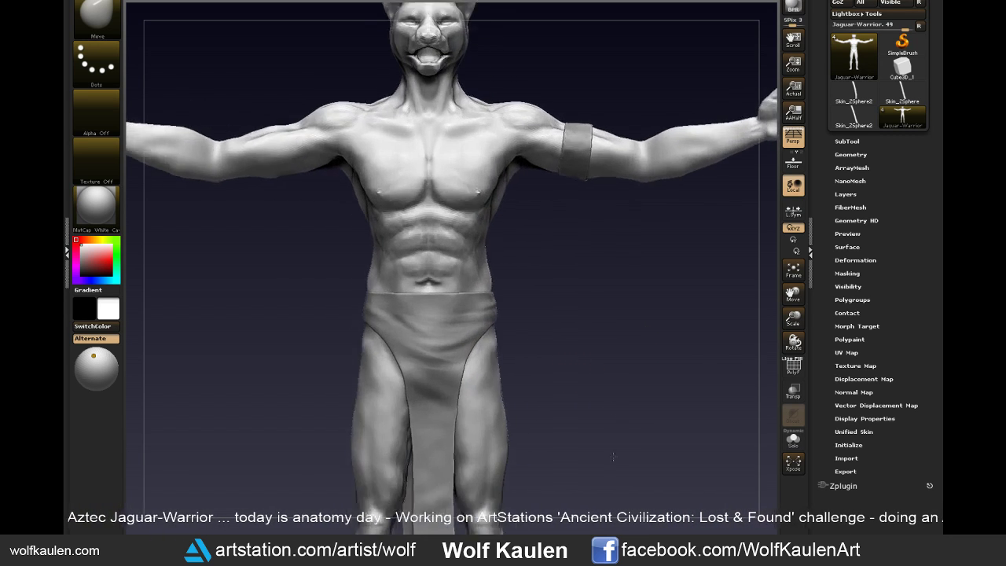
- Zoom in on the legs, shrink the brush and lightly sculpt the right calf
left_click_drag(619, 371, 583, 205, "alt")
key("s")
left_click_drag(509, 322, 492, 319)
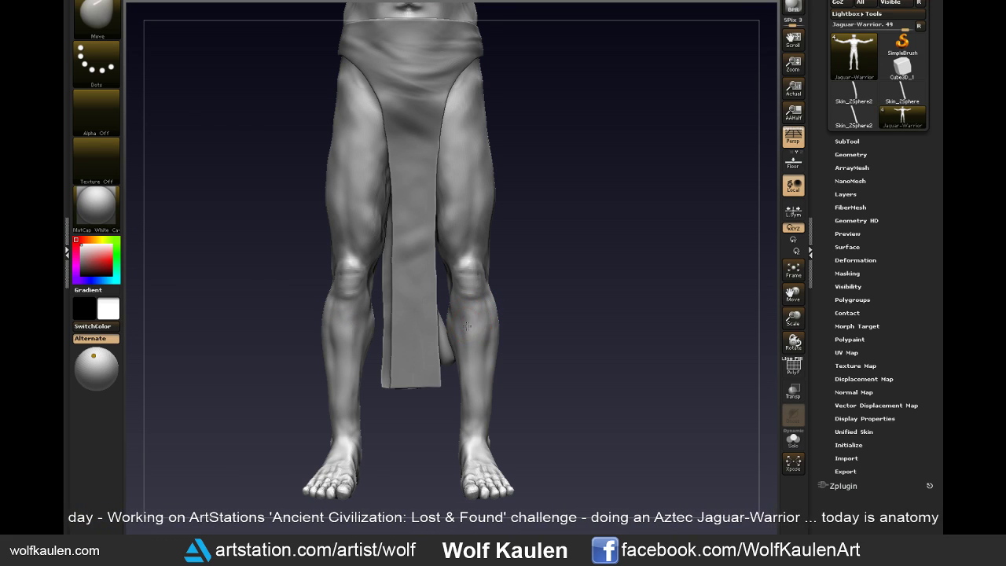
left_click_drag(467, 326, 468, 358)
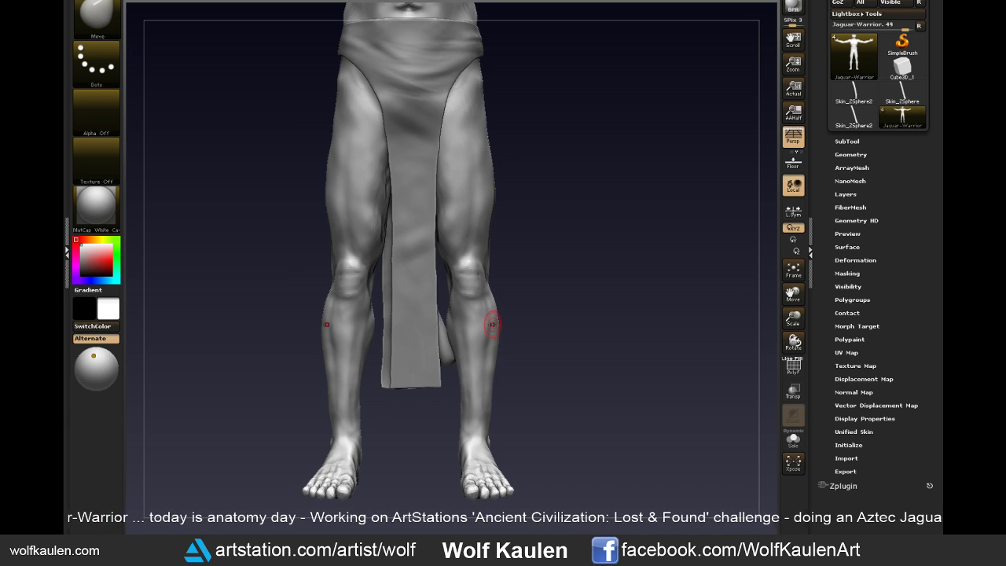
- Deepen the muscle grooves on both calves with the Clay brush from an angled rear view
left_click_drag(503, 386, 471, 402, "shift")
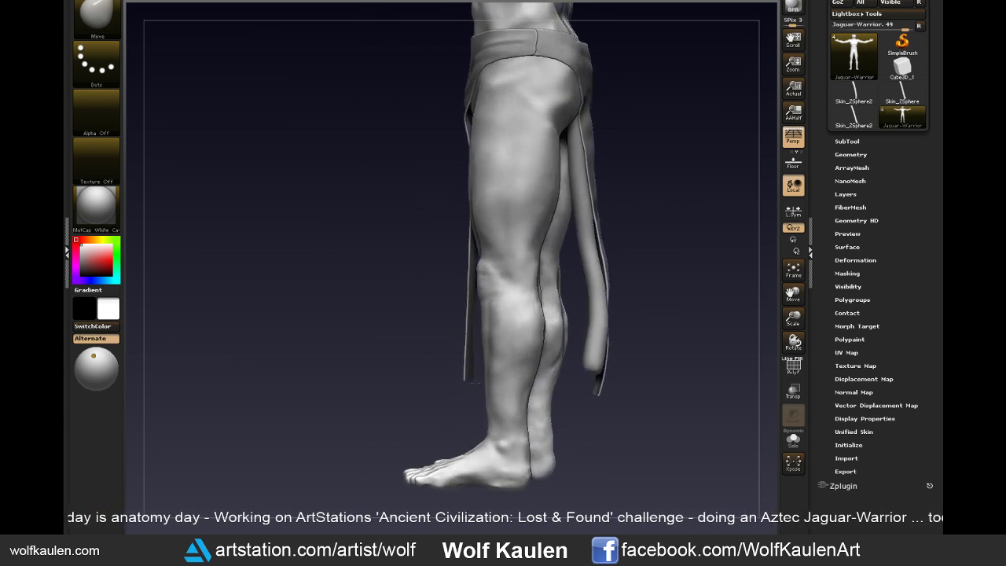
key("b")
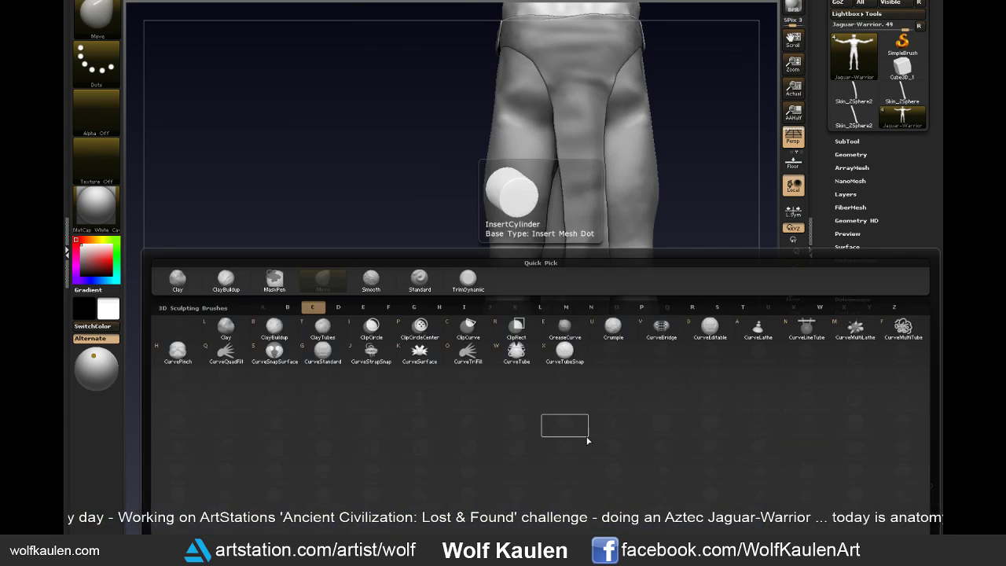
key("c")
key("l")
left_click_drag(533, 350, 505, 314)
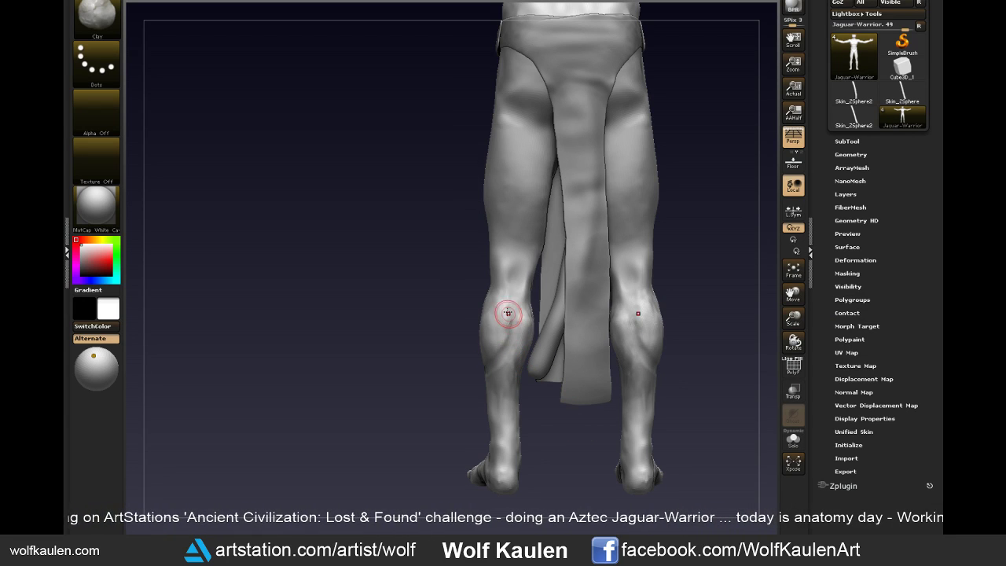
- Turn to a straight rear view of the legs and enable Solo to hide the loincloth
left_click_drag(451, 370, 478, 333)
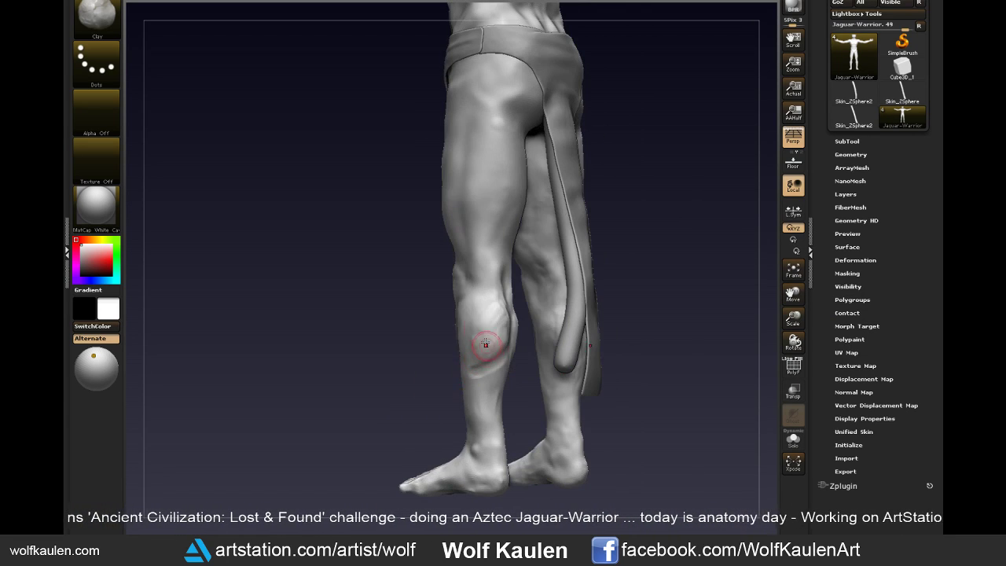
left_click_drag(526, 440, 565, 442)
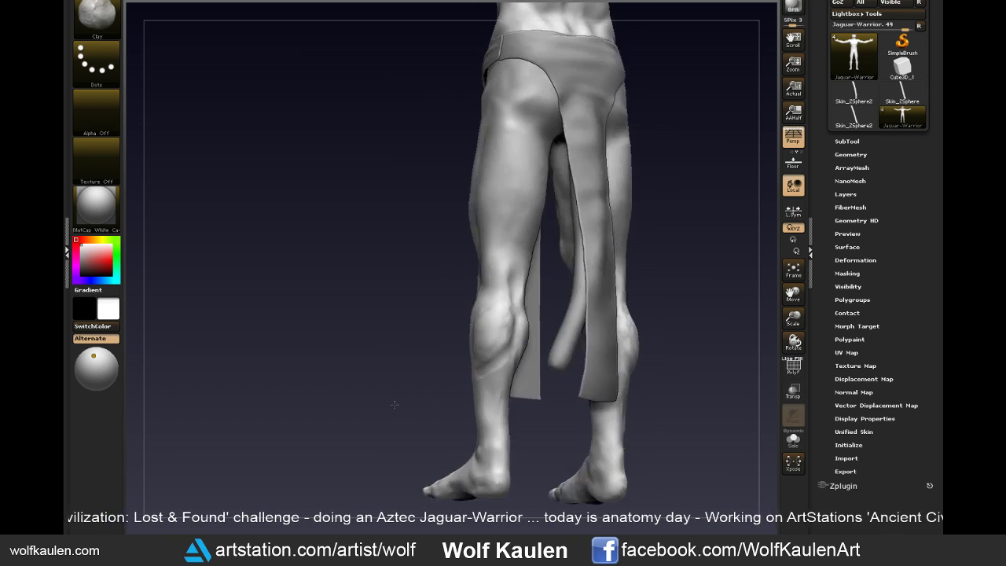
left_click(792, 438)
mouse_move(716, 433)
left_mouse_down()
mouse_move(559, 348)
mouse_move(564, 362)
left_mouse_up()
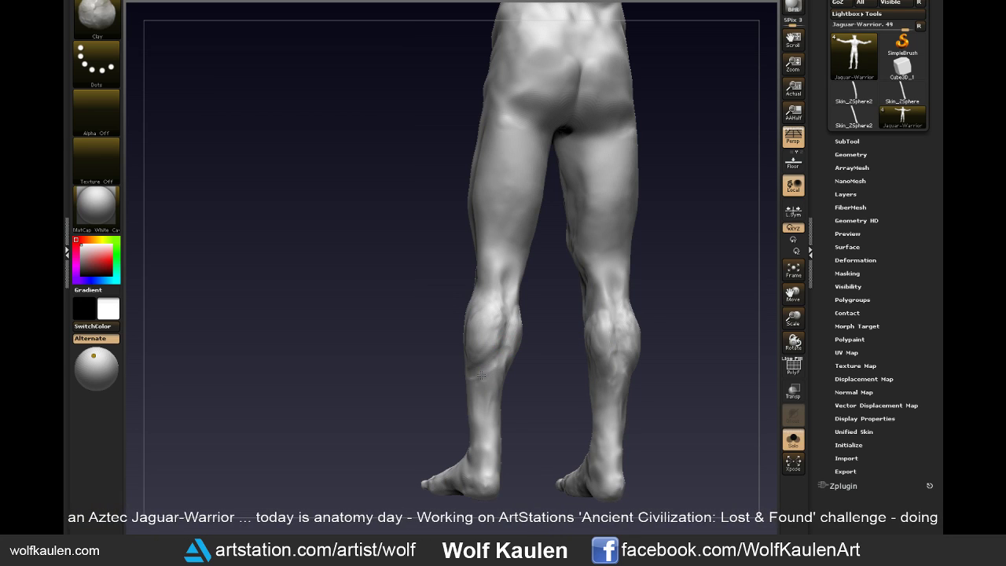
- Check the legs from side and rear views and select the Standard brush
left_click_drag(503, 345, 521, 359)
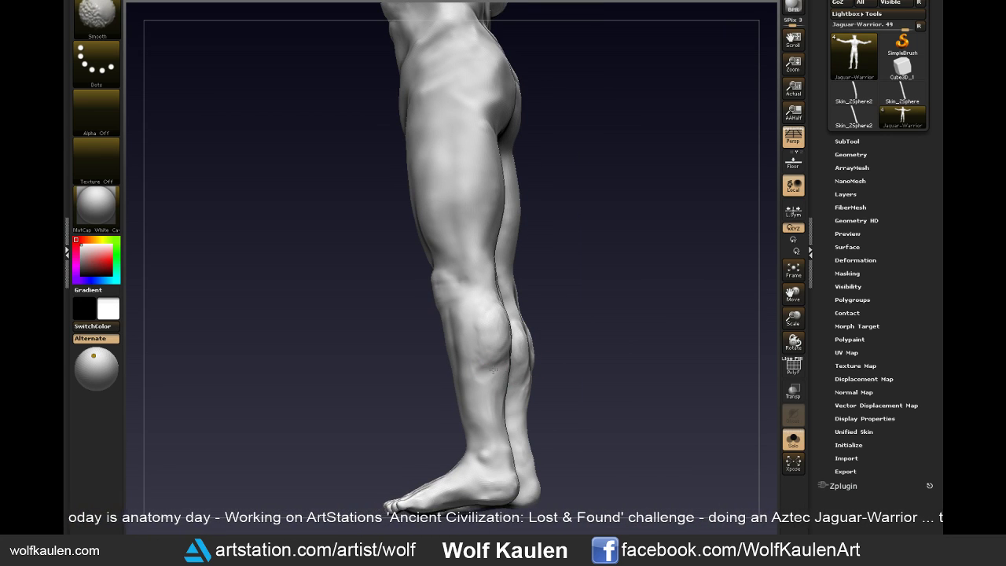
left_click_drag(586, 350, 521, 364)
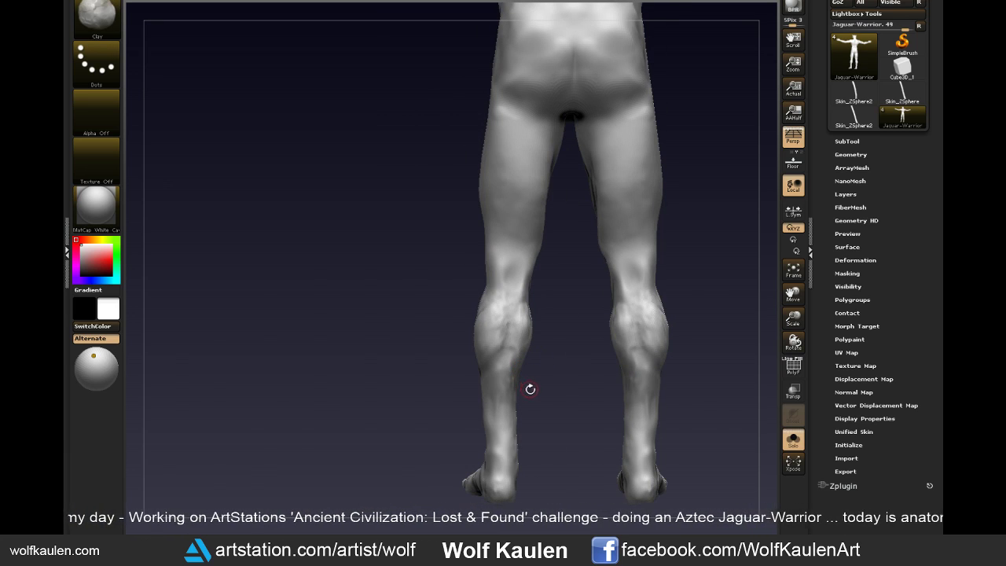
key("b")
key("s")
key("t")
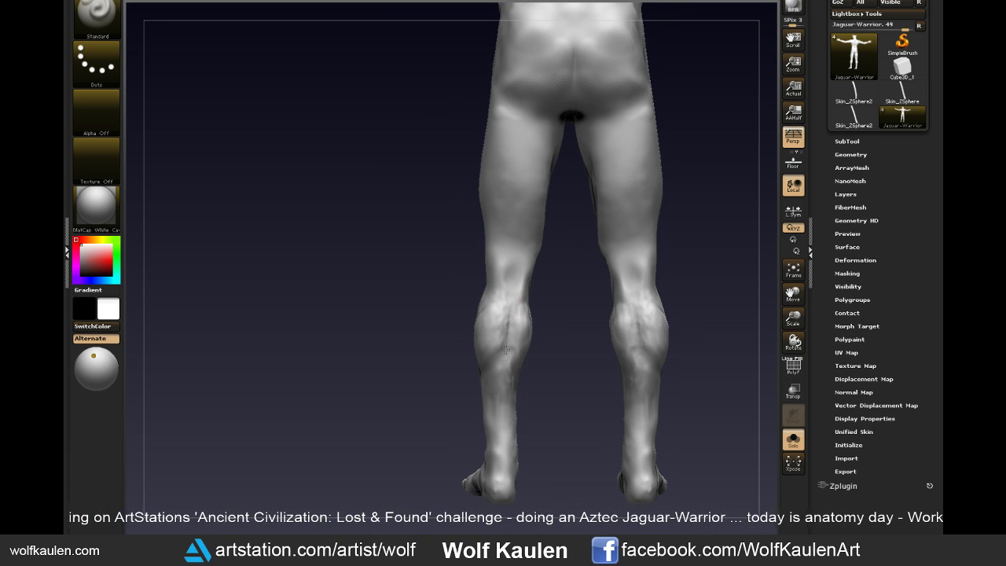
- Sculpt stronger calf muscles while orbiting between angled and straight rear views
left_click_drag(533, 381, 506, 346)
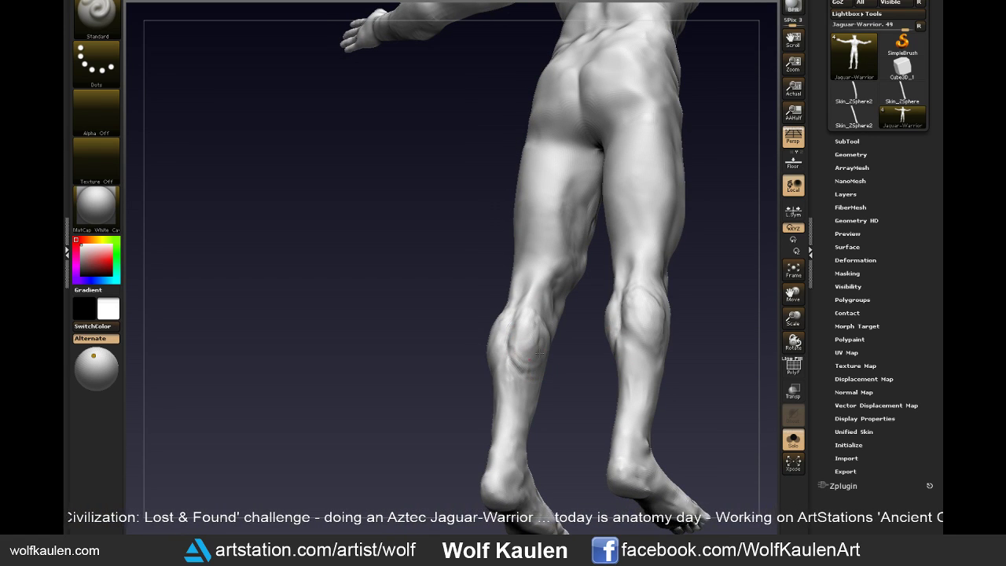
mouse_move(537, 354)
left_mouse_down("shift")
mouse_move(511, 359)
mouse_move(501, 345)
left_mouse_up("shift")
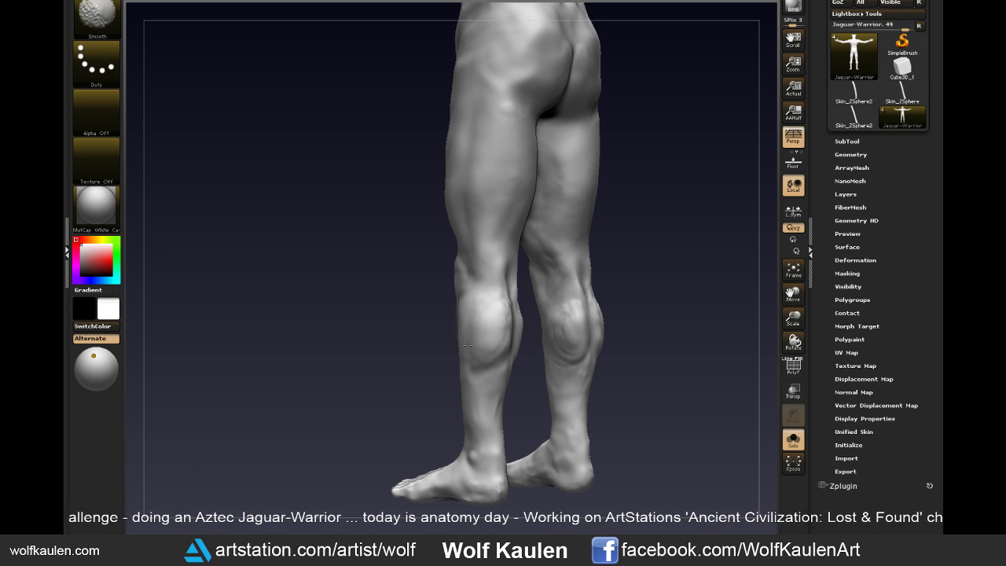
mouse_move(521, 359)
left_mouse_down("shift")
mouse_move(511, 354)
mouse_move(546, 363)
mouse_move(564, 355)
mouse_move(539, 330)
left_mouse_up("shift")
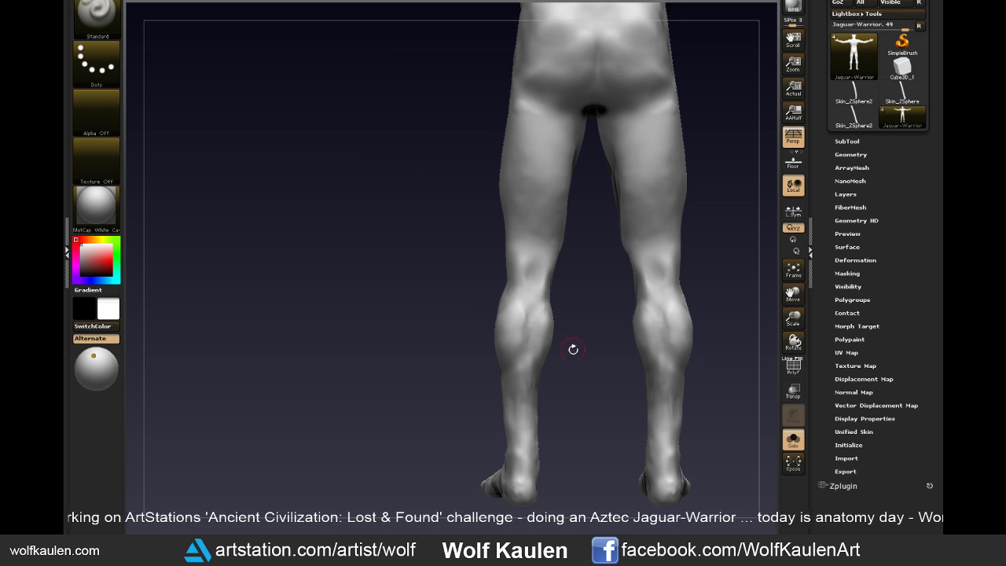
left_click_drag(572, 348, 567, 379, "alt")
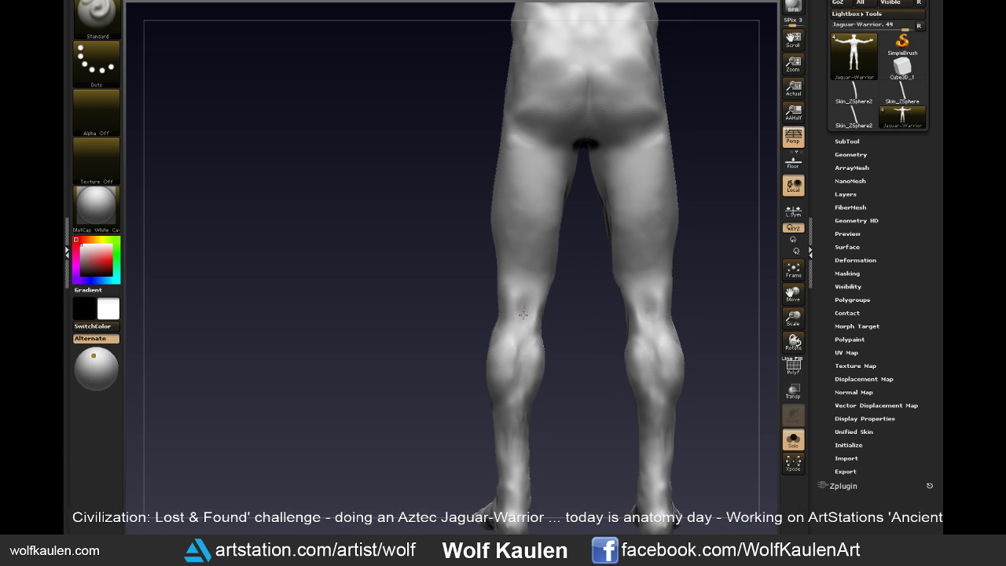
left_click_drag(561, 434, 560, 427)
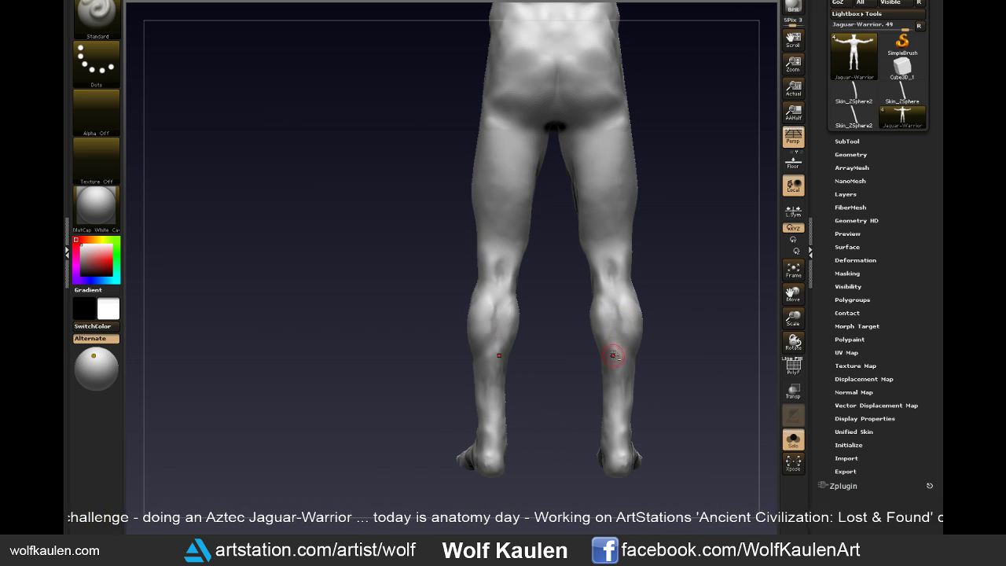
- Smooth the calf muscles with Shift, checking them from close three-quarter rear views
mouse_move(577, 399)
left_mouse_down()
mouse_move(606, 341)
mouse_move(608, 355)
left_mouse_up()
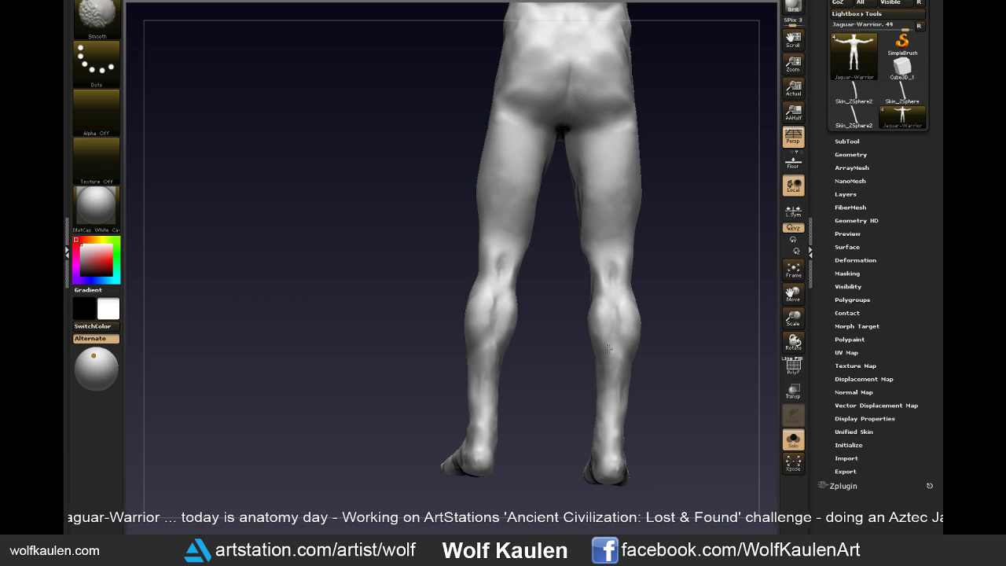
mouse_move(663, 400)
left_mouse_down("alt")
mouse_move(664, 375)
mouse_move(652, 397)
mouse_move(629, 393)
left_mouse_up("alt")
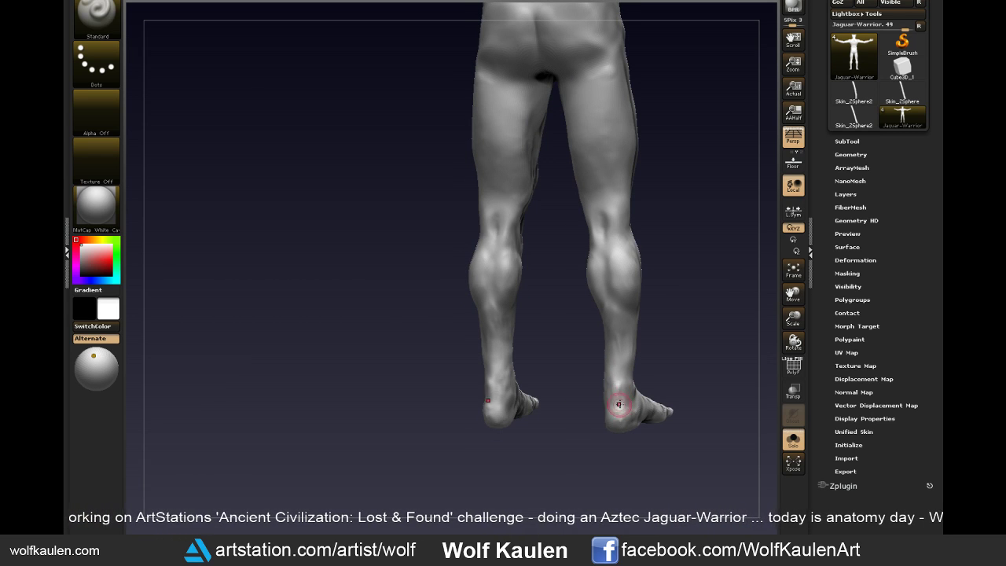
left_click_drag(634, 364, 624, 390)
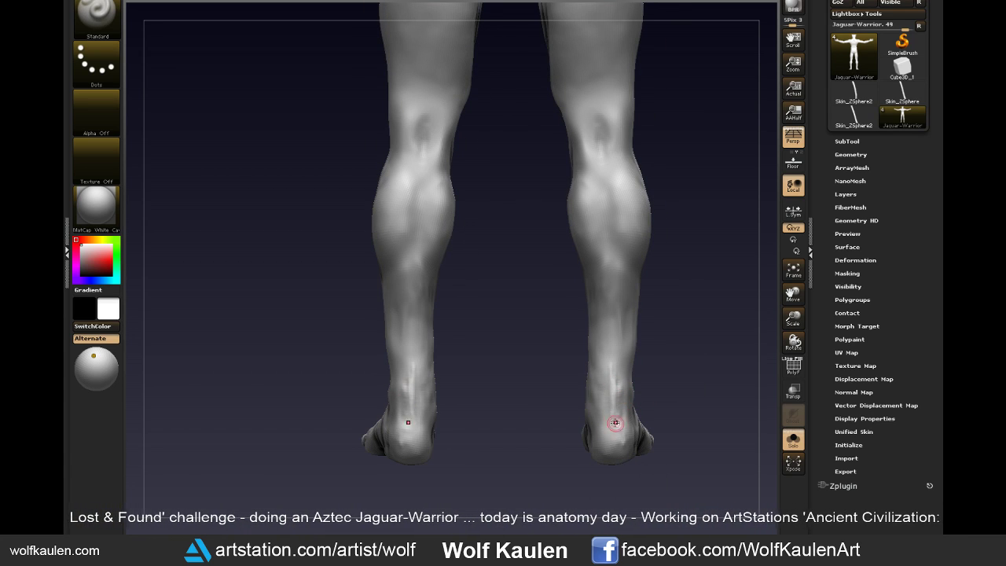
key("shift")
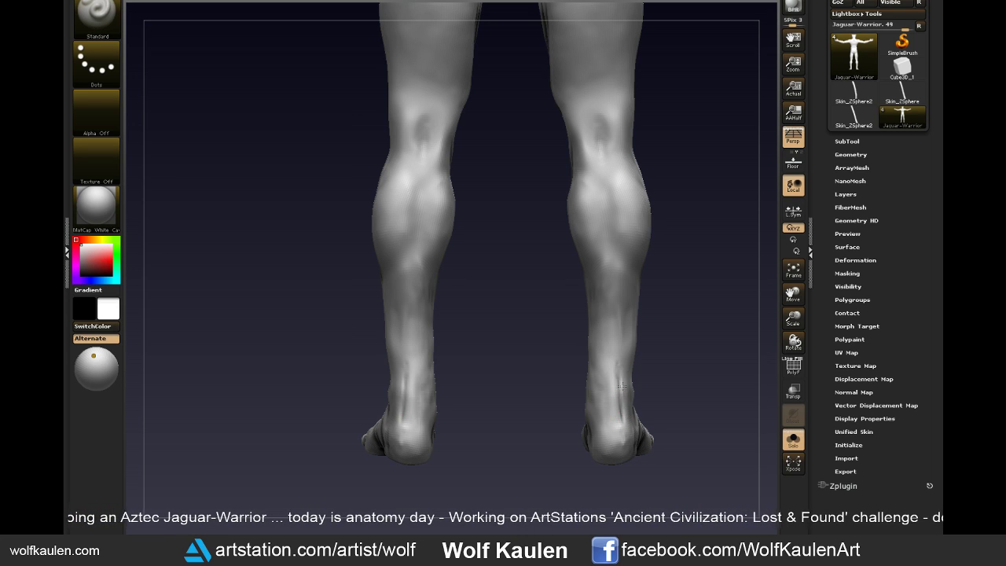
left_click_drag(652, 369, 609, 381)
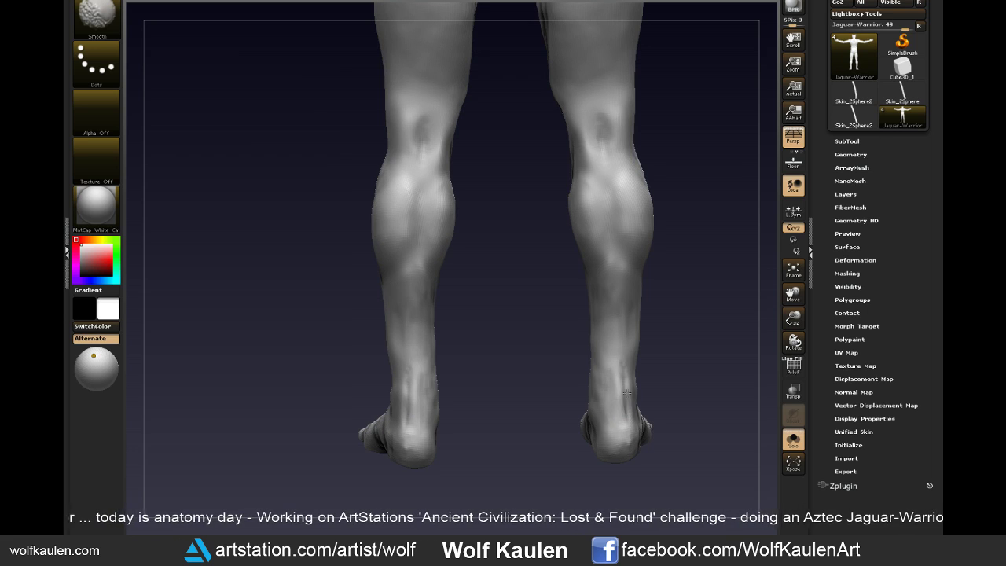
- Select the Clay brush with a three-quarter rear view of the calves
left_click_drag(630, 408, 636, 404)
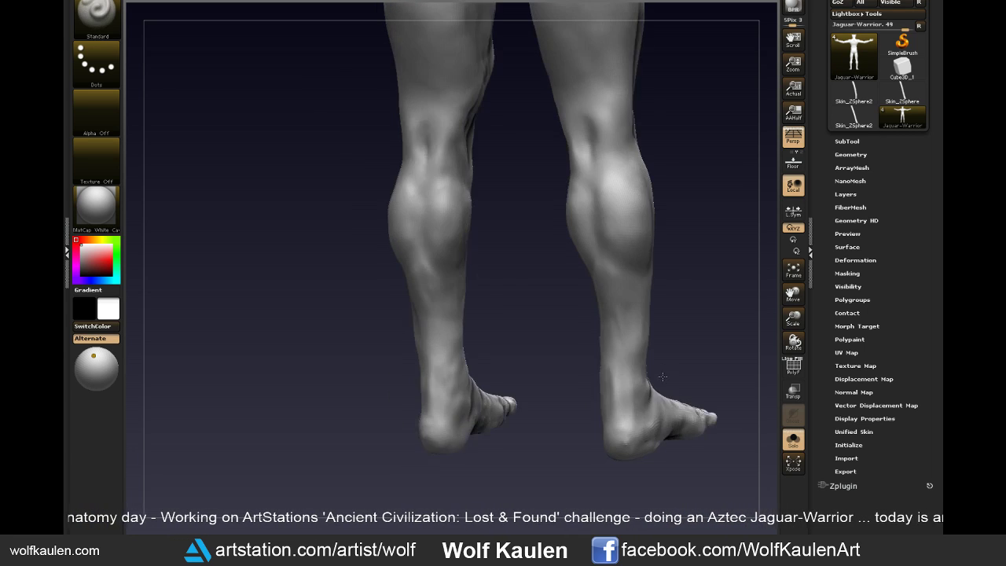
key("b")
key("c")
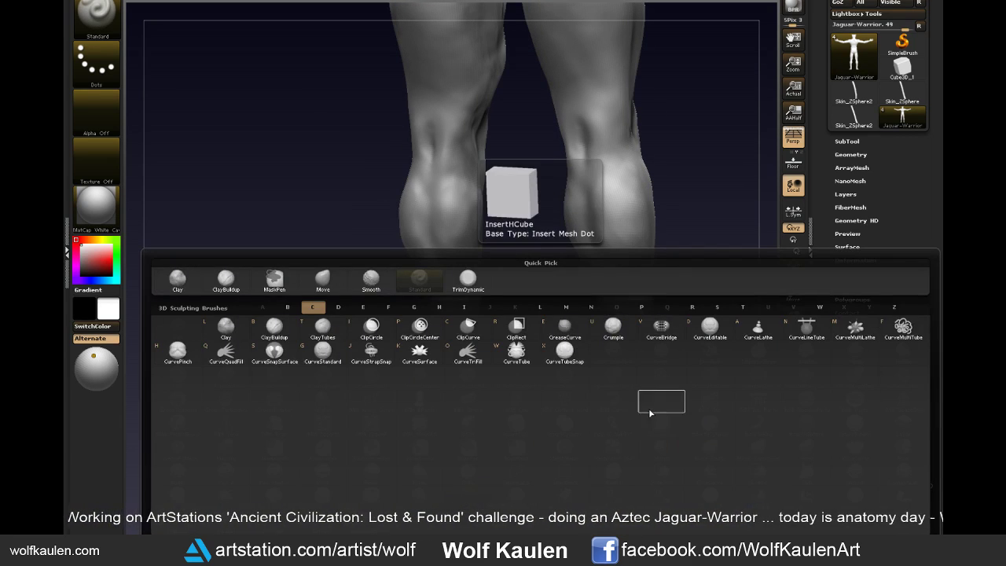
key("l")
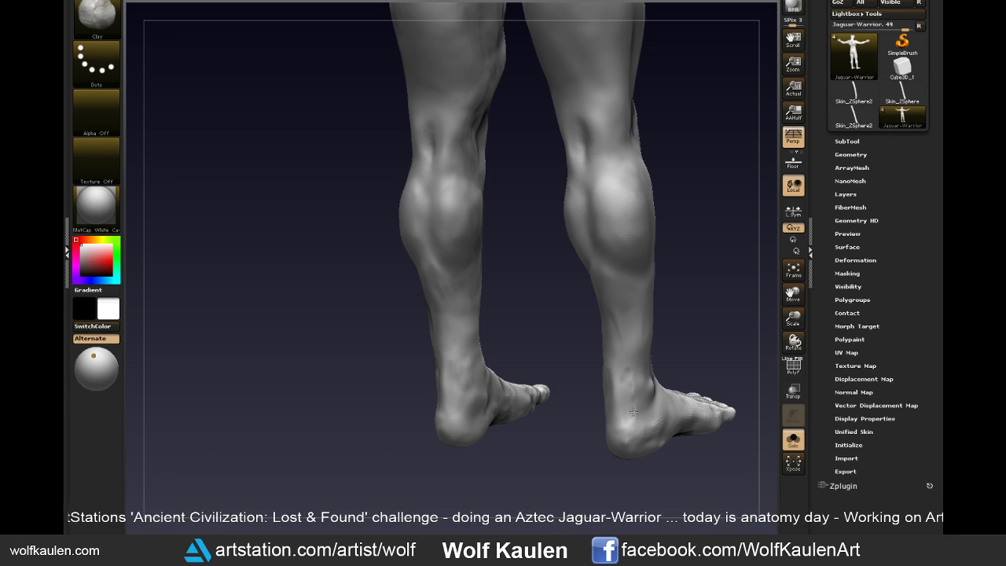
- Build up the ankle bone bump above the heel and smooth it into the leg
left_click_drag(647, 407, 665, 361, "shift")
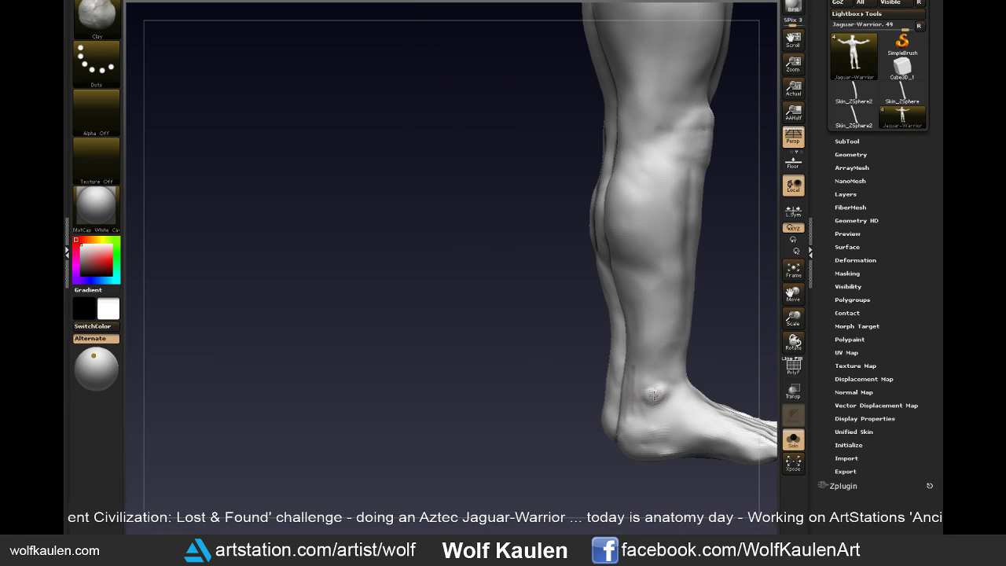
left_click_drag(653, 395, 638, 399)
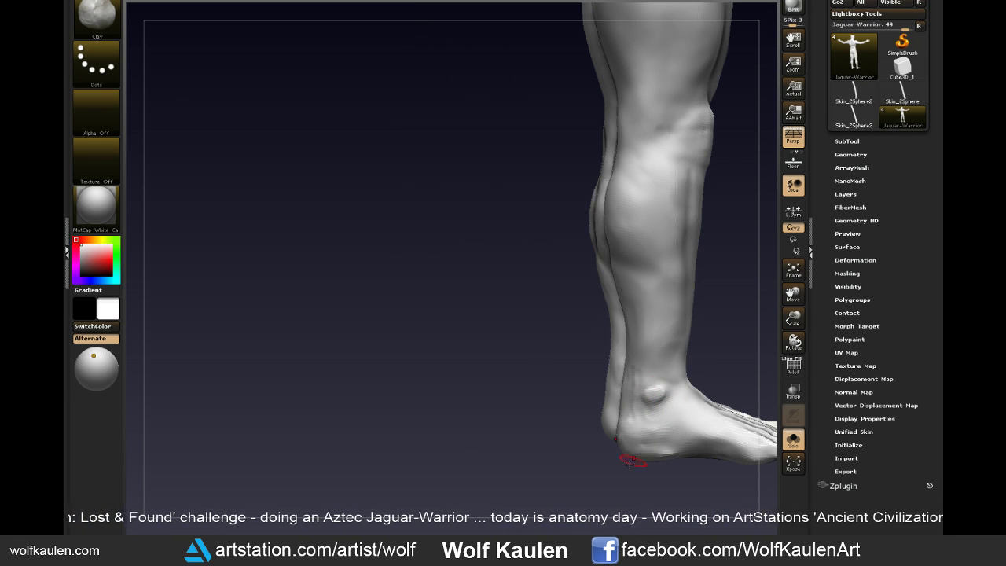
left_click_drag(631, 459, 613, 456, "shift")
mouse_move(684, 367)
left_mouse_down()
mouse_move(610, 419)
mouse_move(601, 438)
left_mouse_up()
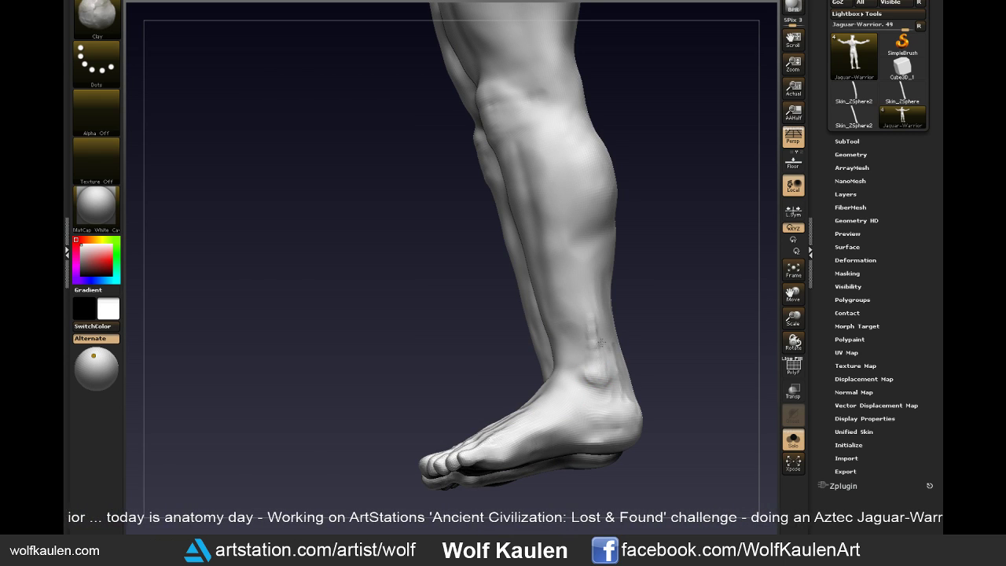
key("shift")
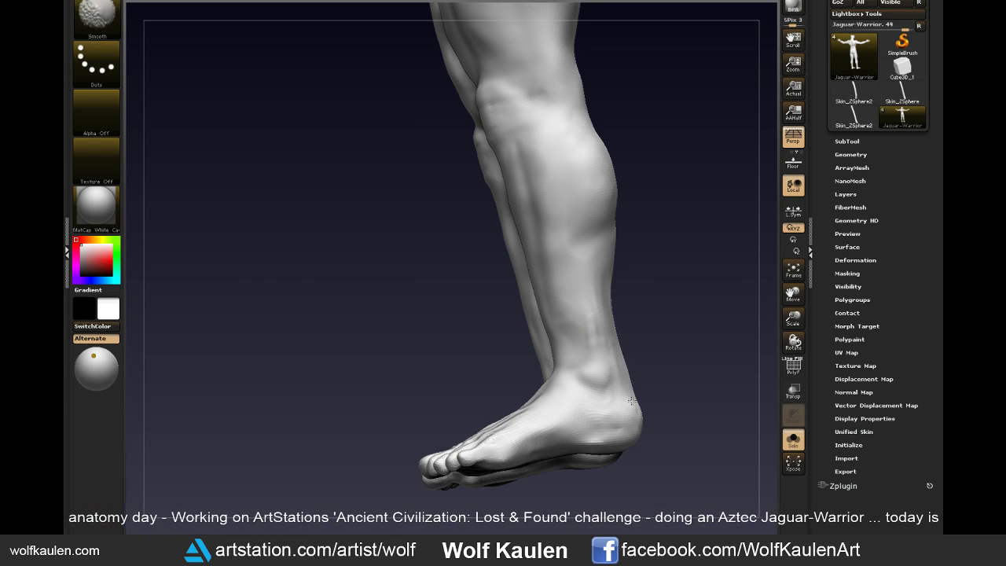
mouse_move(649, 395)
left_mouse_down("shift")
mouse_move(627, 361)
mouse_move(756, 498)
left_mouse_up("shift")
- Turn off Solo to show the loincloth and armband, and frame the whole figure
left_click(794, 442)
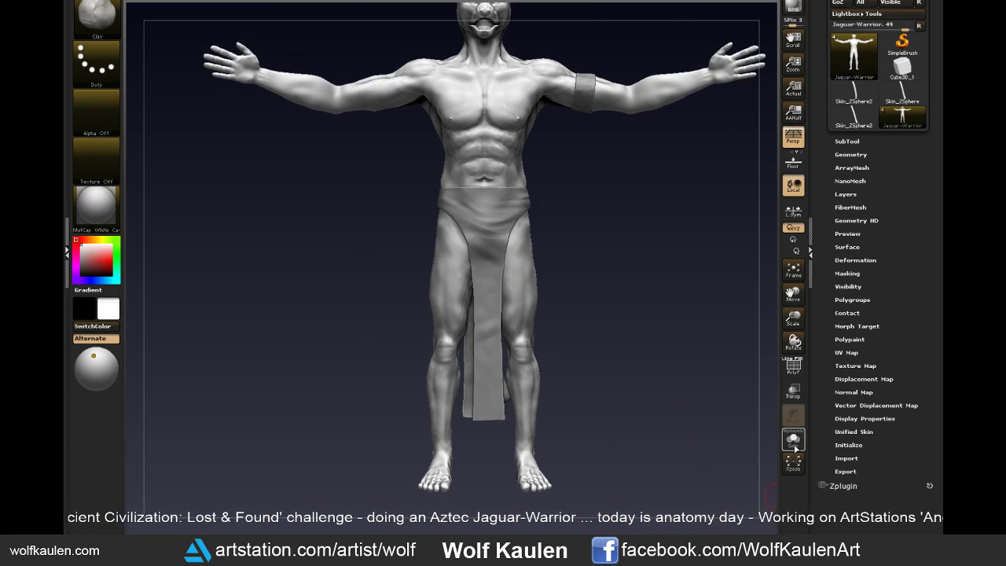
mouse_move(764, 448)
left_mouse_down("alt")
mouse_move(693, 374)
mouse_move(651, 368)
mouse_move(623, 401)
left_mouse_up("alt")
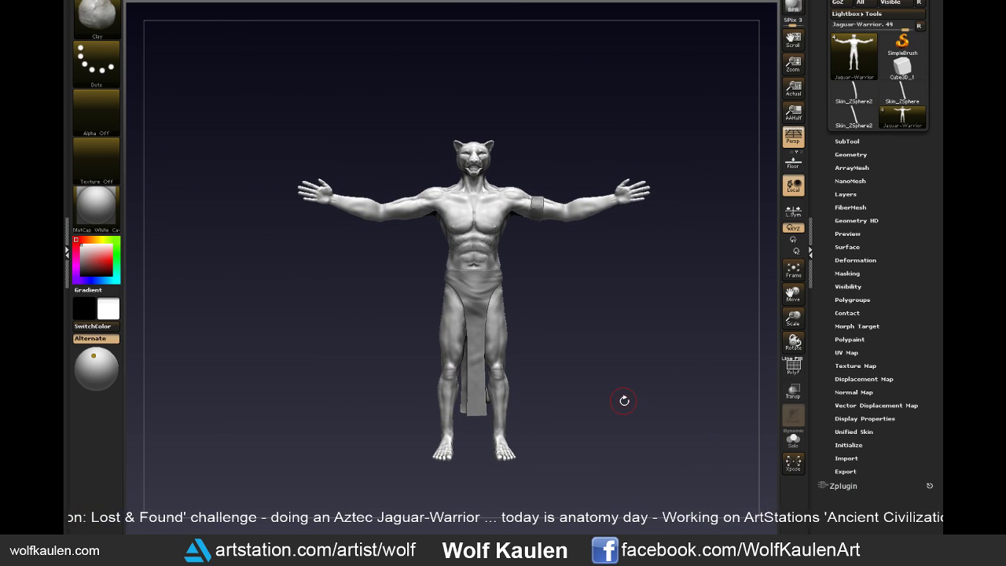
mouse_move(594, 370)
left_mouse_down()
mouse_move(632, 366)
mouse_move(586, 366)
mouse_move(612, 343)
mouse_move(631, 343)
left_mouse_up()
key("f")
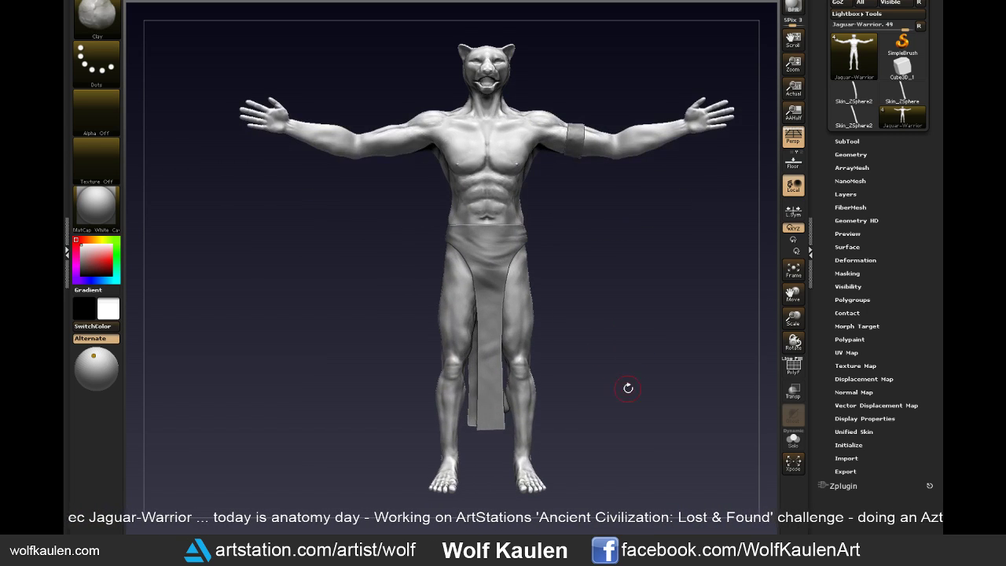
- Save the project as Jaguar-Warrior.zpr, replacing the existing file
key("ctrl+s")
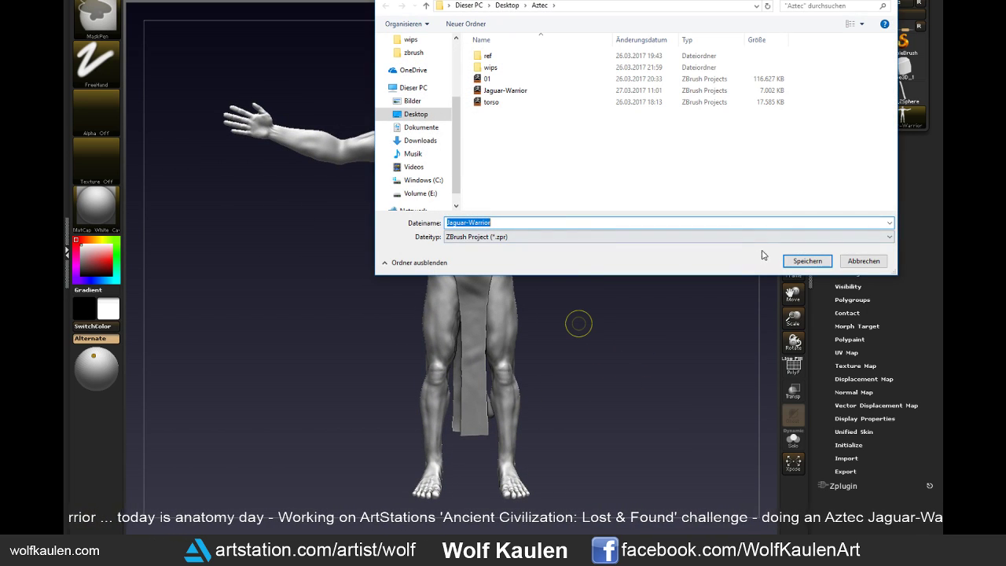
left_click(806, 260)
left_click(536, 256)
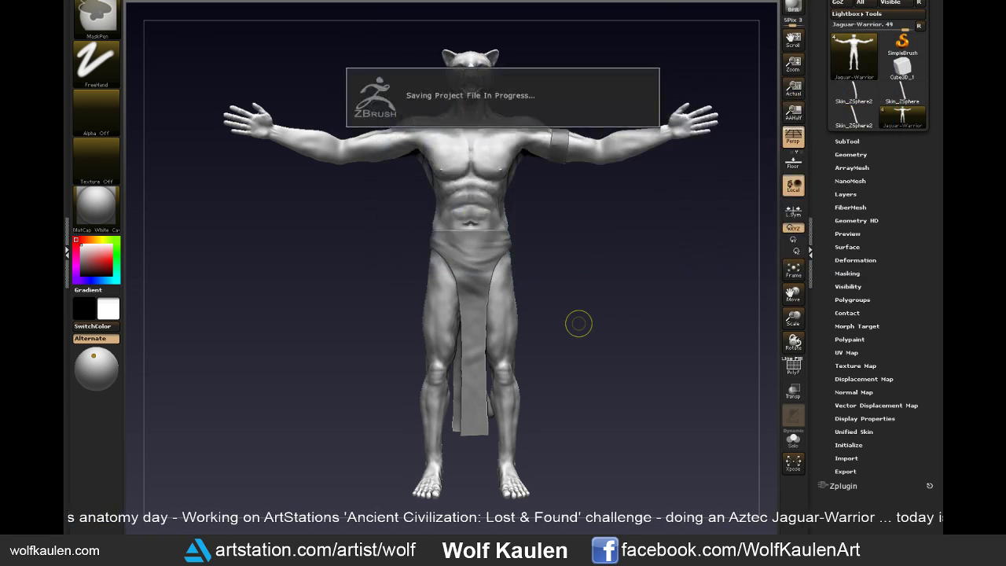
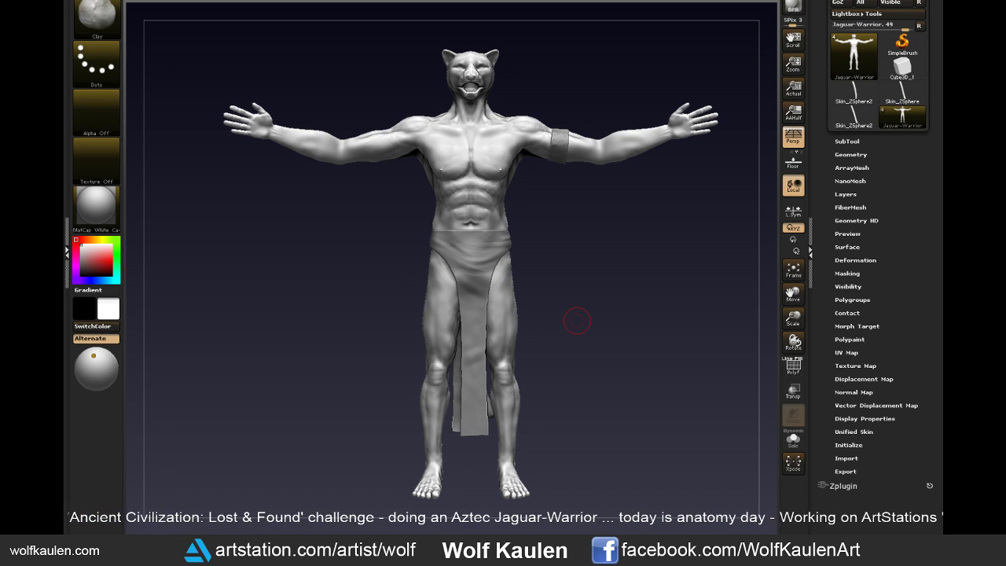
- Save the jaguar warrior project and zoom in on the model
key("ctrl+s")
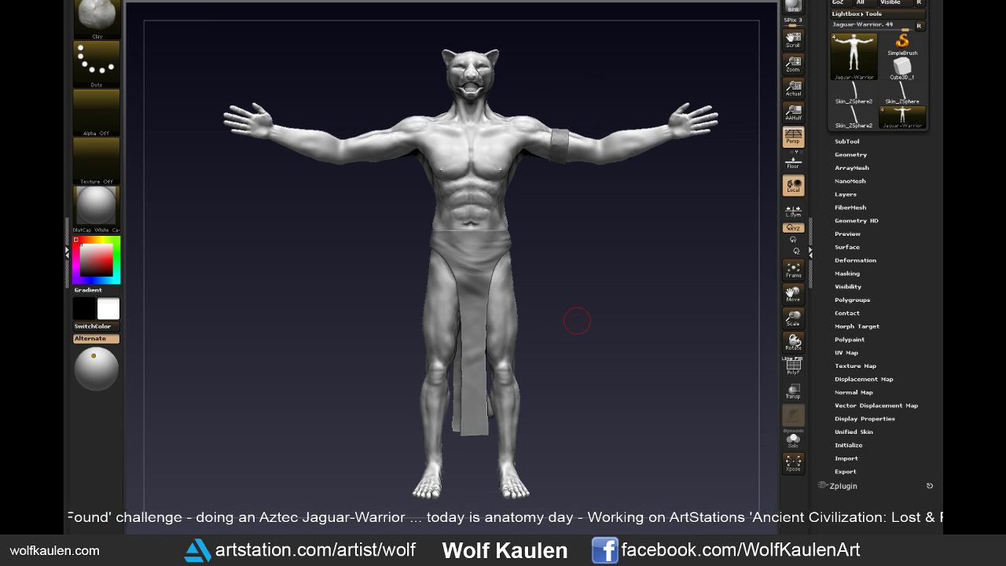
mouse_move(583, 228)
left_mouse_down("alt")
mouse_move(579, 261)
mouse_move(482, 326)
left_mouse_up("alt")
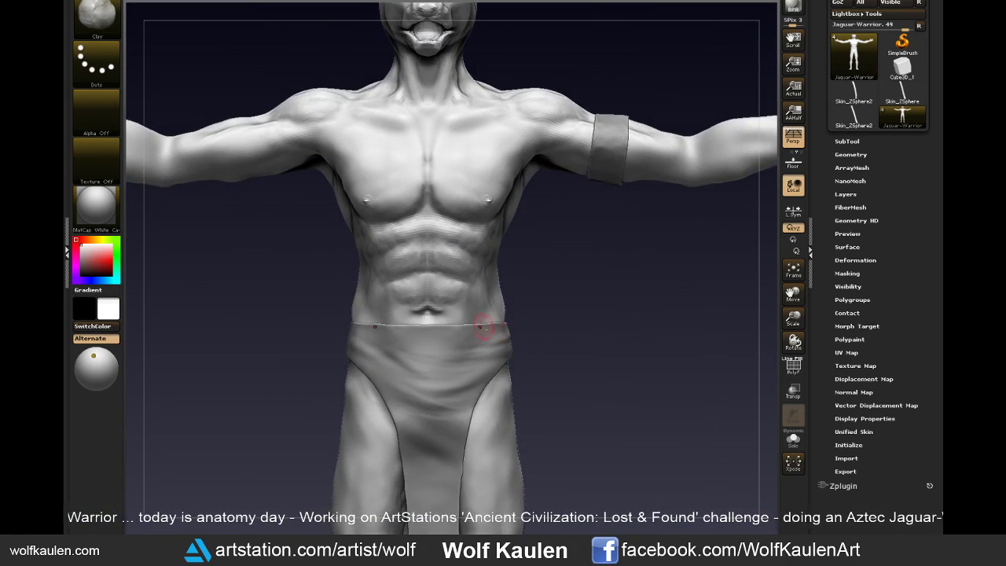
left_click_drag(528, 286, 536, 331, "alt")
- Sculpt and smooth the chest and side-rib muscles with the Standard brush
key("b")
key("s")
key("t")
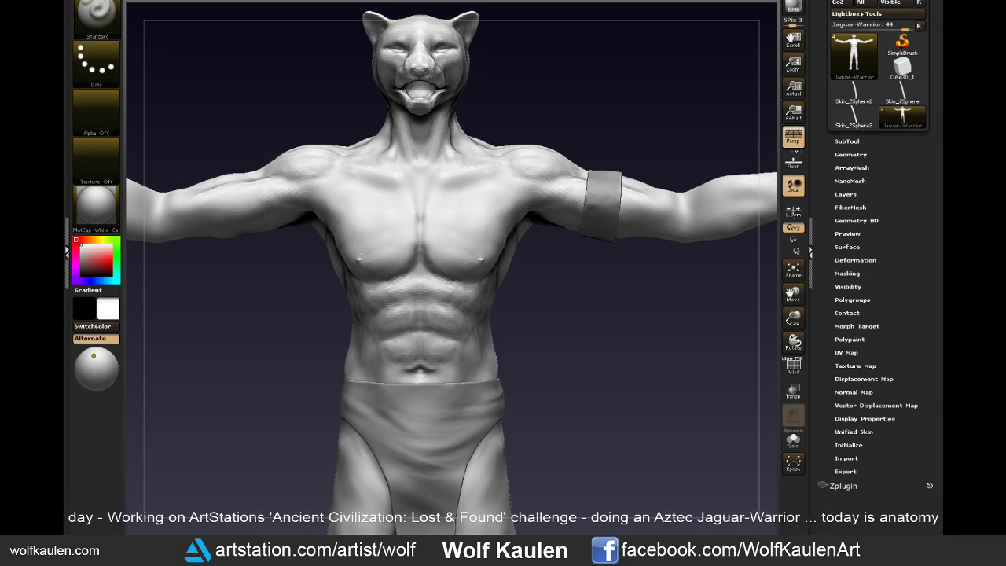
mouse_move(436, 307)
left_mouse_down("alt")
mouse_move(407, 280)
mouse_move(518, 305)
left_mouse_up("alt")
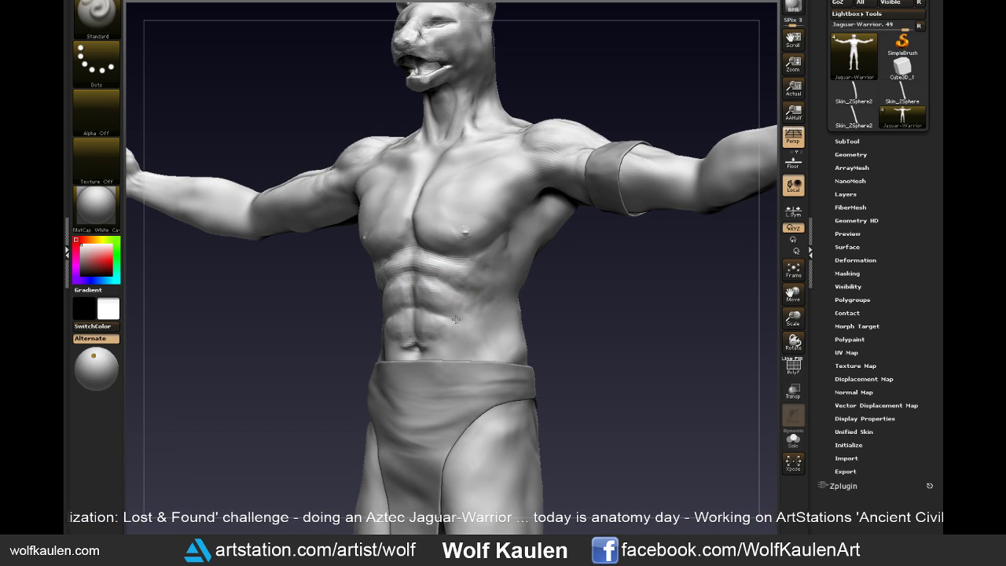
mouse_move(526, 330)
left_mouse_down("shift")
mouse_move(602, 336)
mouse_move(450, 309)
left_mouse_up("shift")
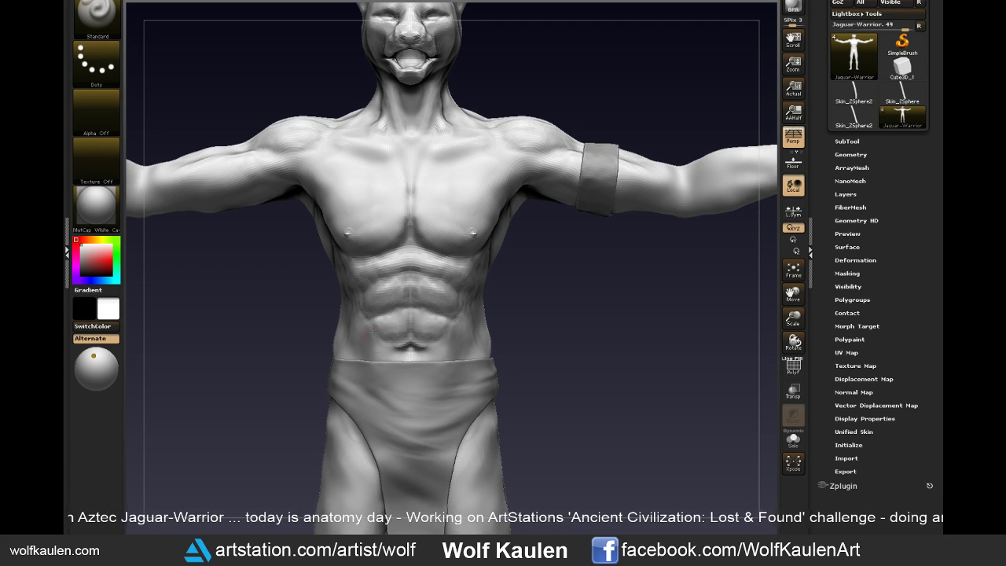
mouse_move(538, 365)
left_mouse_down()
mouse_move(499, 375)
mouse_move(467, 292)
left_mouse_up()
mouse_move(511, 319)
left_mouse_down()
mouse_move(545, 367)
mouse_move(554, 353)
left_mouse_up()
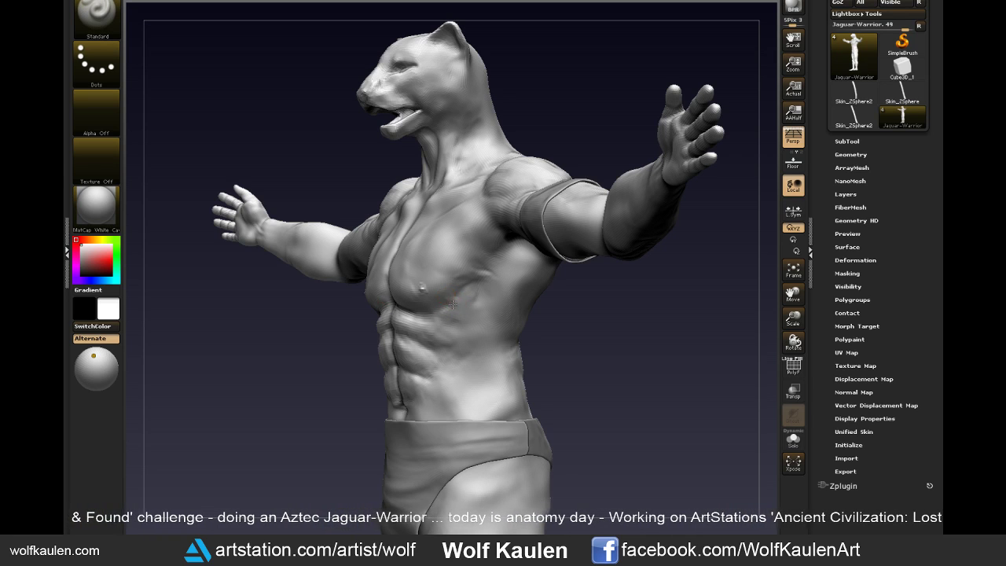
key("shift")
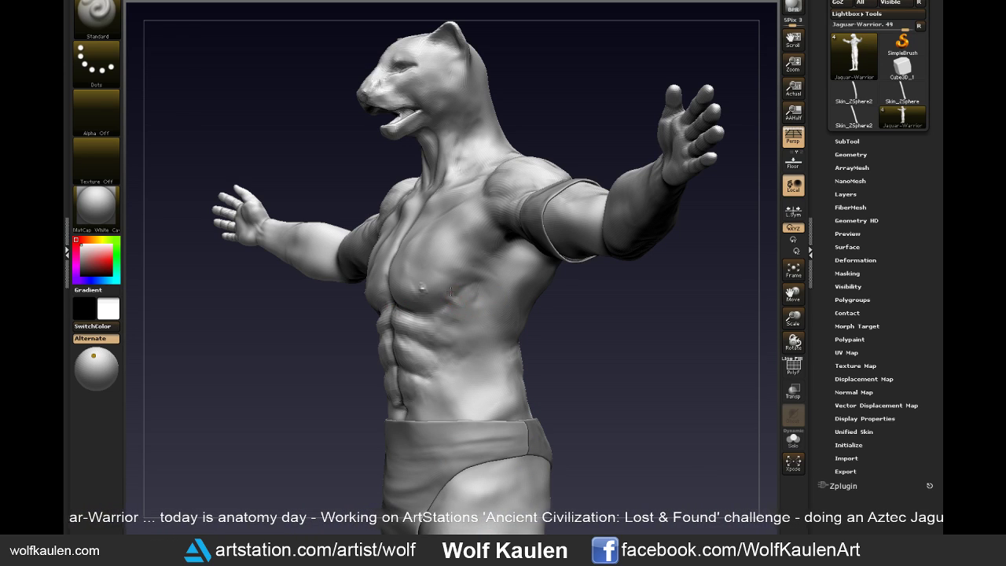
key("shift")
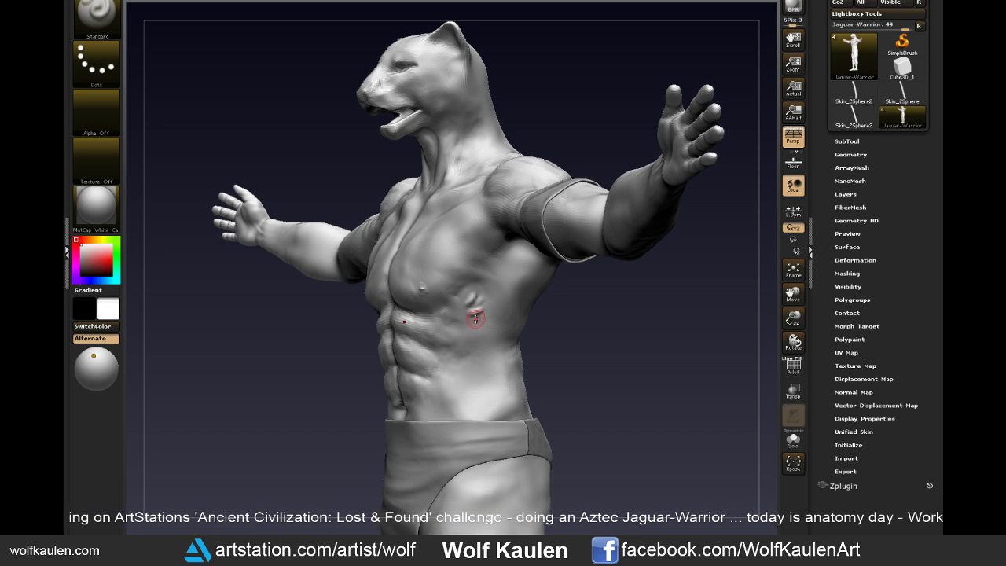
key("shift")
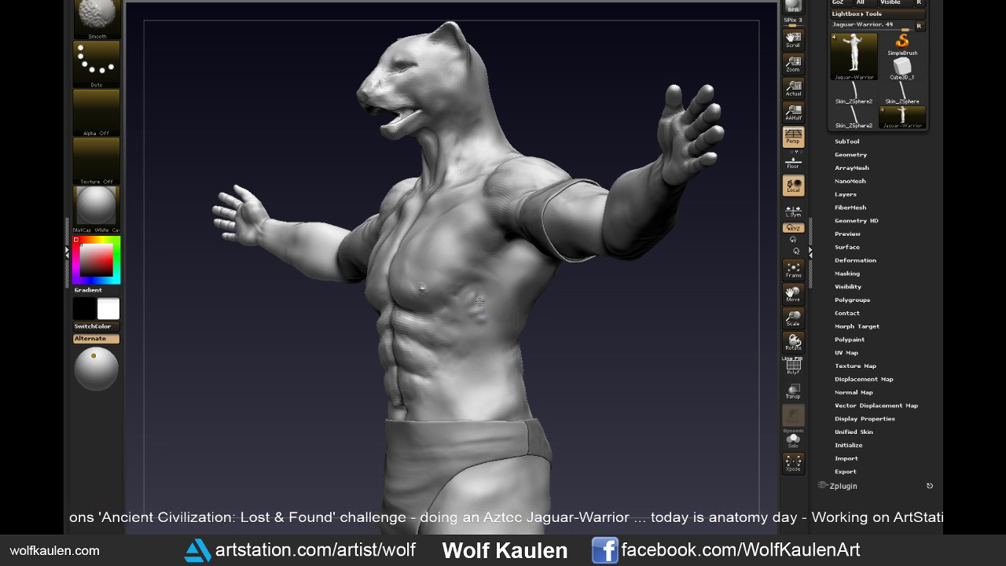
mouse_move(525, 357)
left_mouse_down()
mouse_move(475, 291)
mouse_move(592, 402)
left_mouse_up()
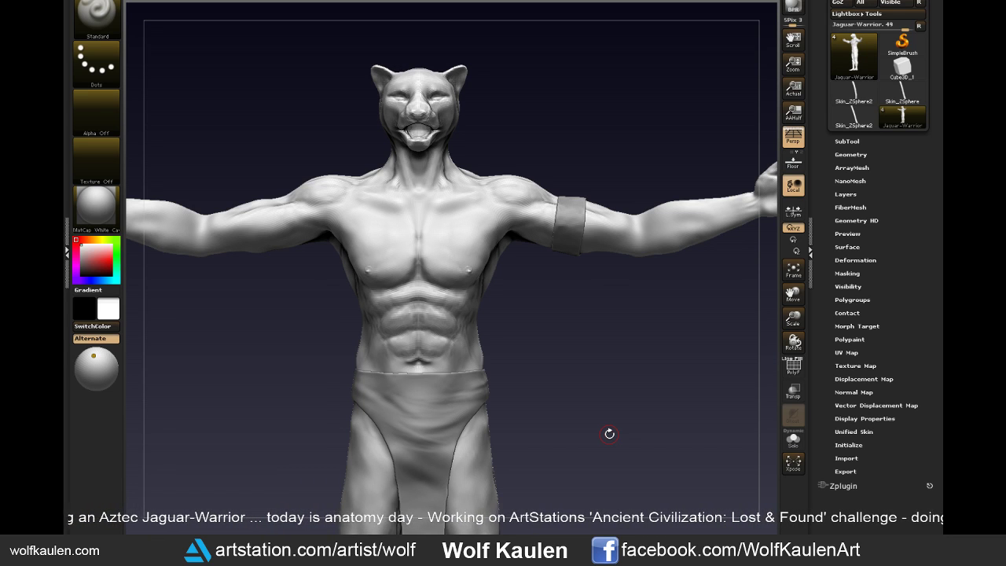
- Carve a sternum groove down the chest centre and check it from several angles
left_click_drag(580, 290, 583, 440)
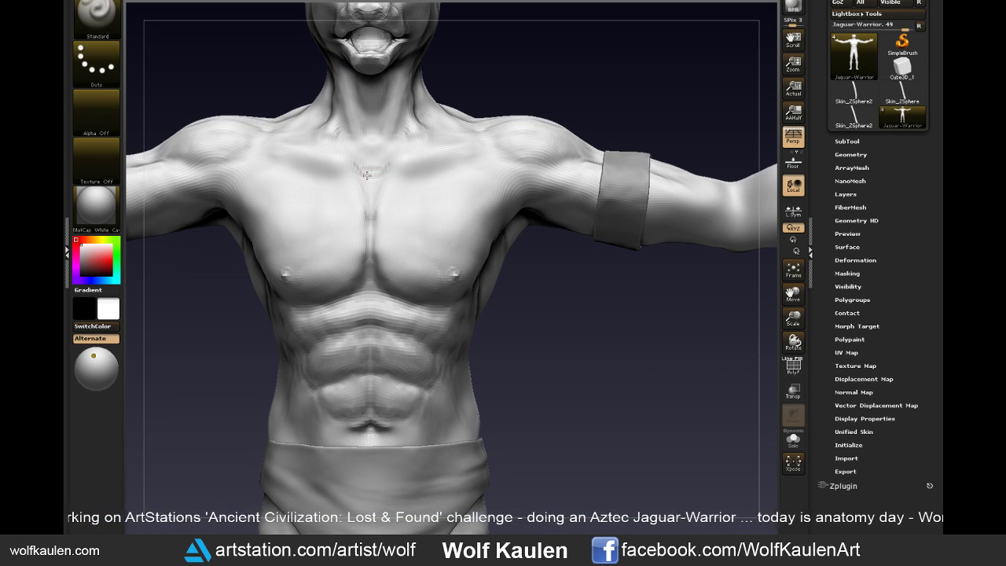
right_click_drag(457, 134, 474, 164)
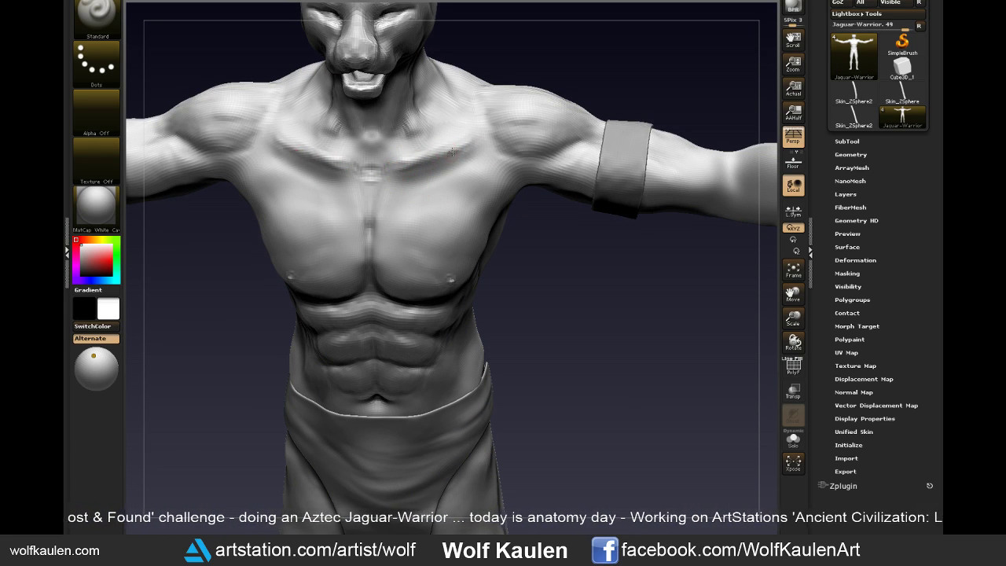
key("shift")
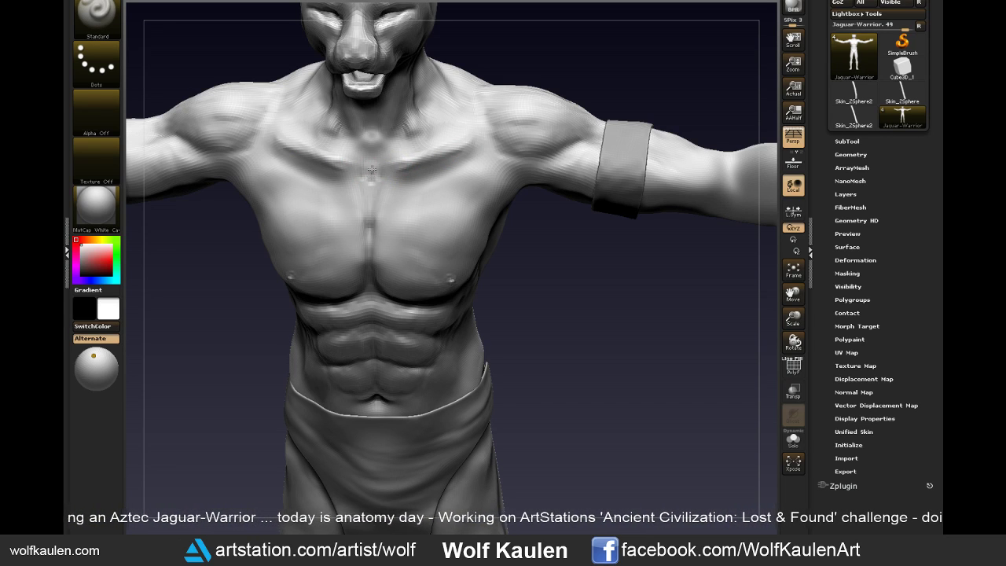
mouse_move(372, 168)
left_mouse_down()
mouse_move(373, 226)
mouse_move(366, 189)
left_mouse_up()
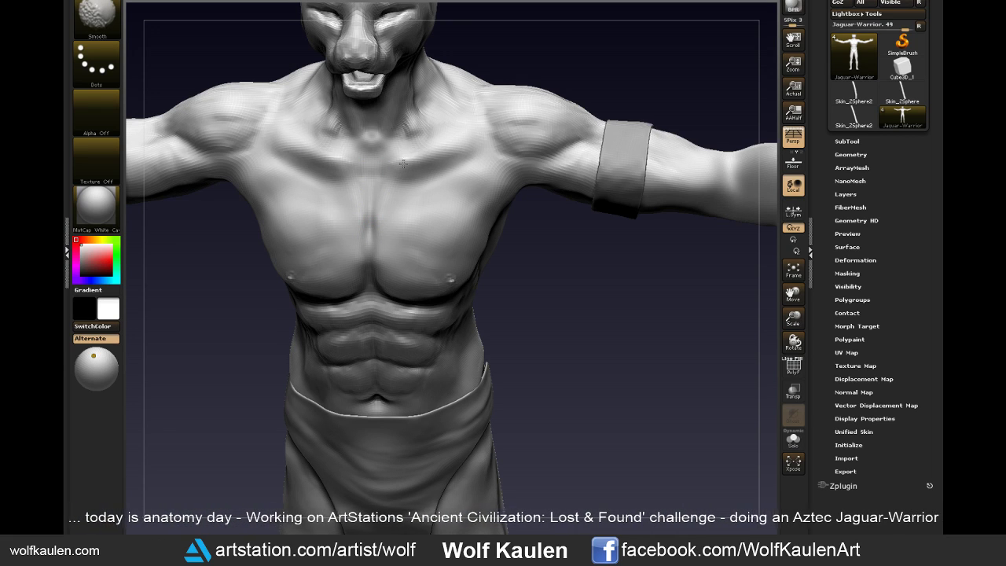
right_click_drag(413, 94, 467, 283)
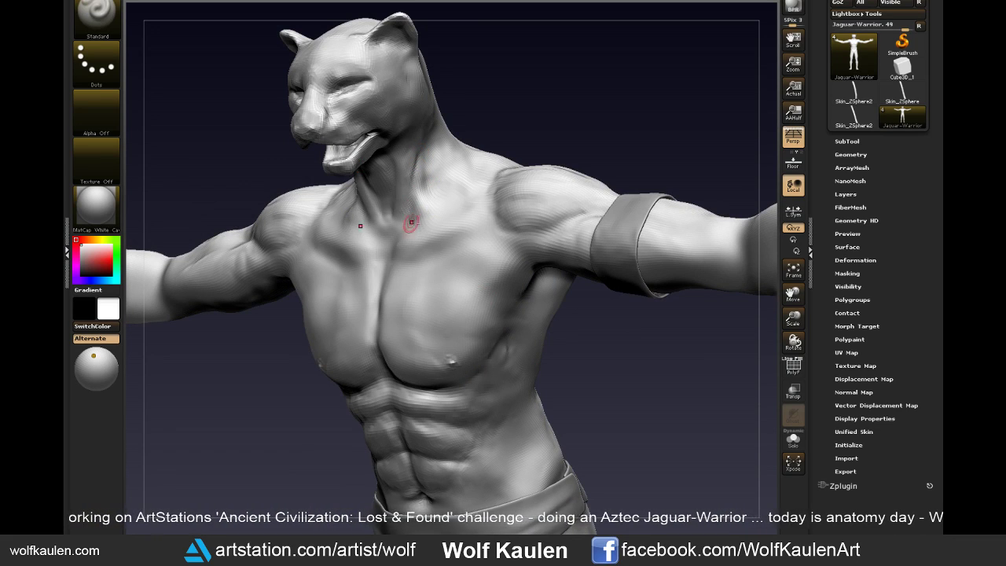
right_click_drag(417, 225, 456, 142)
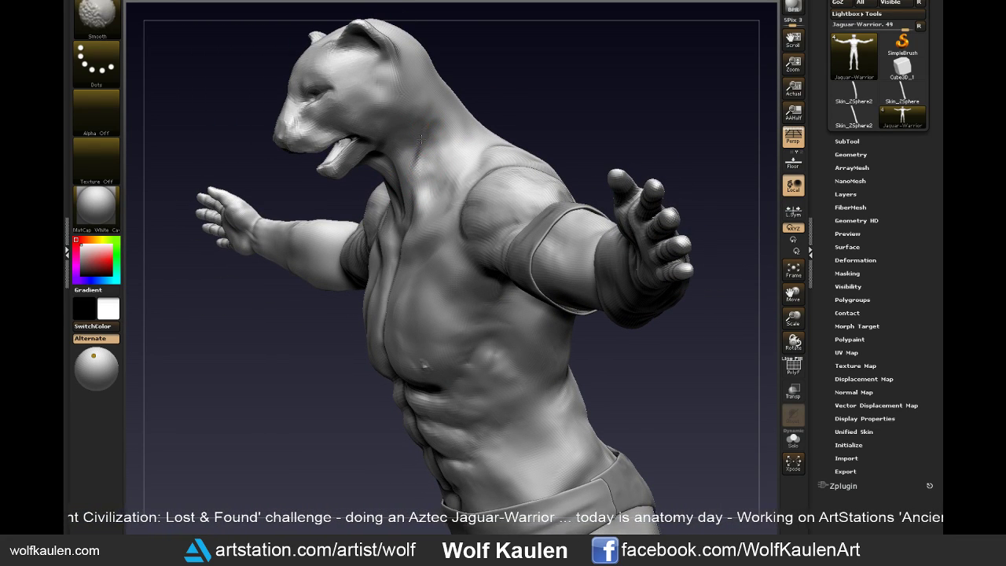
right_click_drag(418, 147, 516, 163)
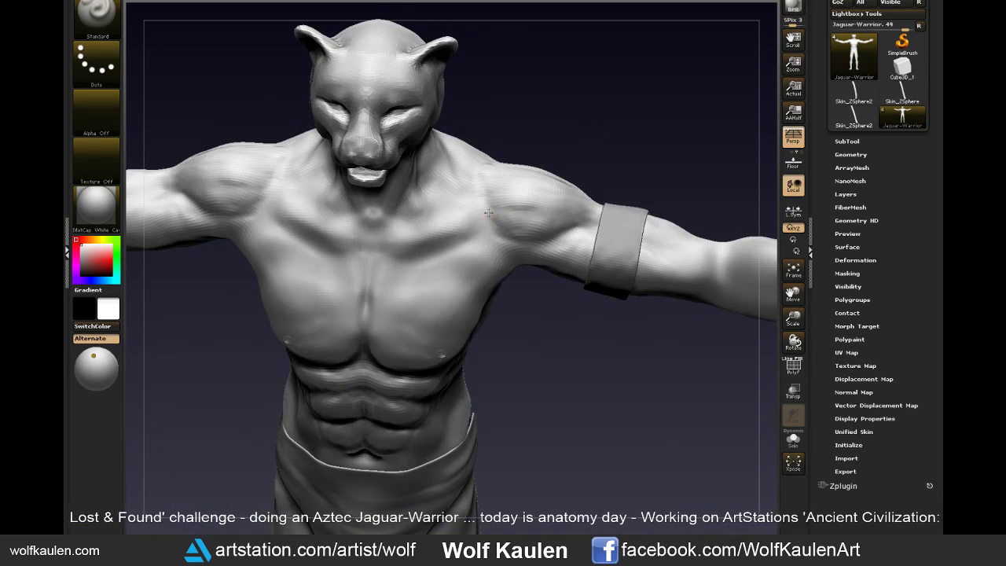
right_click_drag(575, 235, 635, 147)
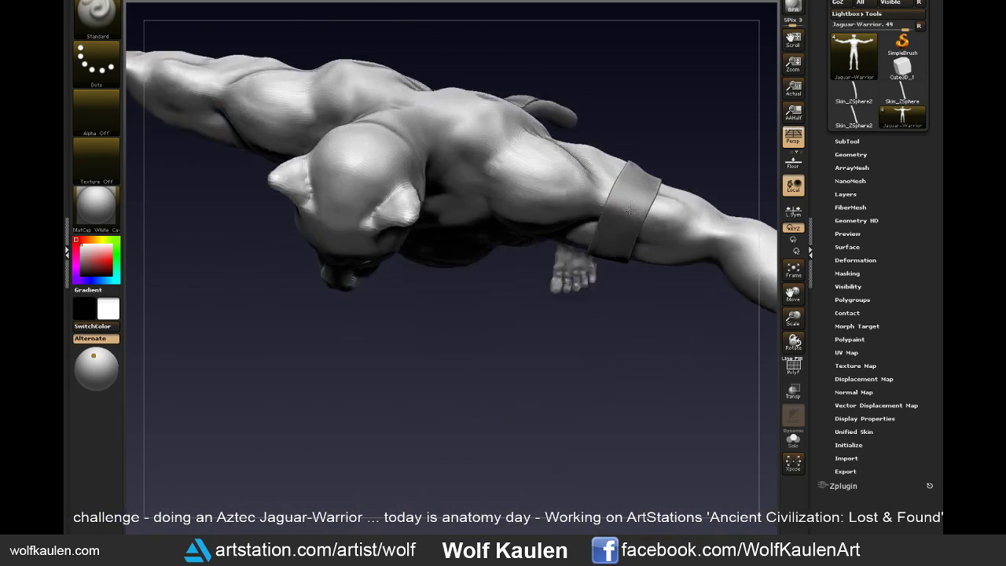
- Solo the body to hide armband and loincloth, and frame the whole figure
left_click(792, 440)
mouse_move(763, 346)
right_mouse_down()
mouse_move(620, 155)
mouse_move(532, 130)
right_mouse_up()
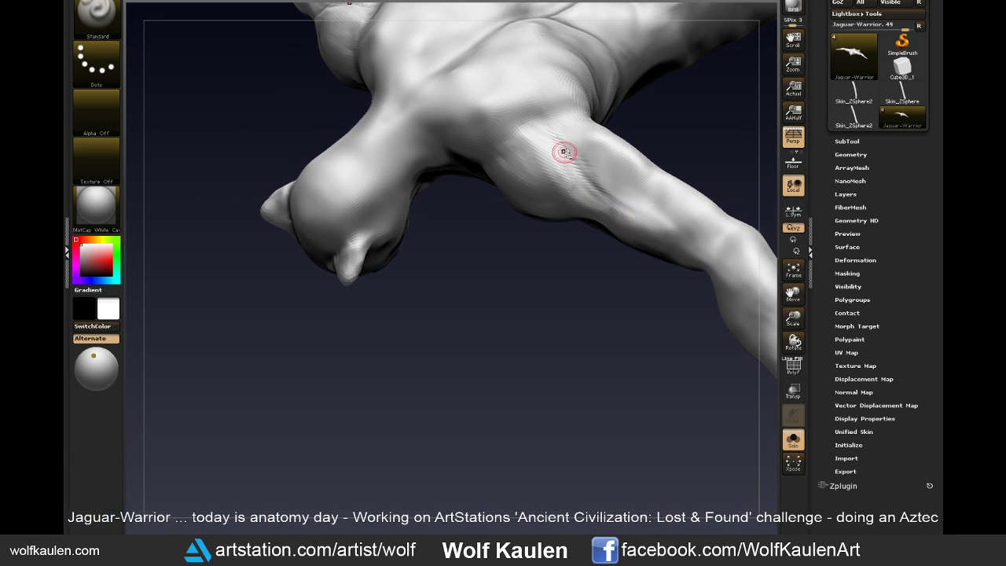
key("shift")
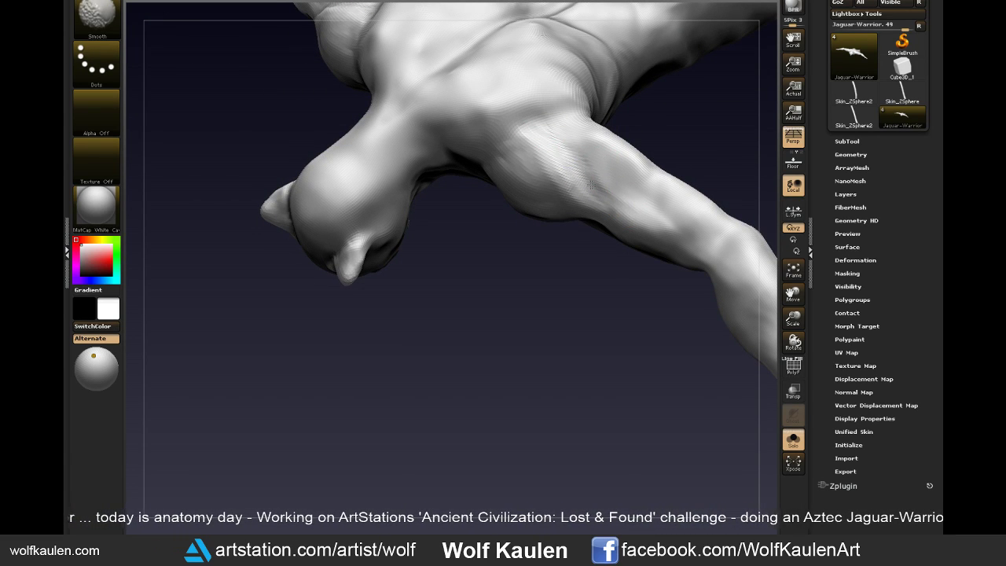
mouse_move(655, 259)
right_mouse_down()
mouse_move(628, 408)
mouse_move(621, 354)
mouse_move(612, 382)
mouse_move(538, 393)
mouse_move(604, 431)
mouse_move(599, 418)
right_mouse_up()
key("f")
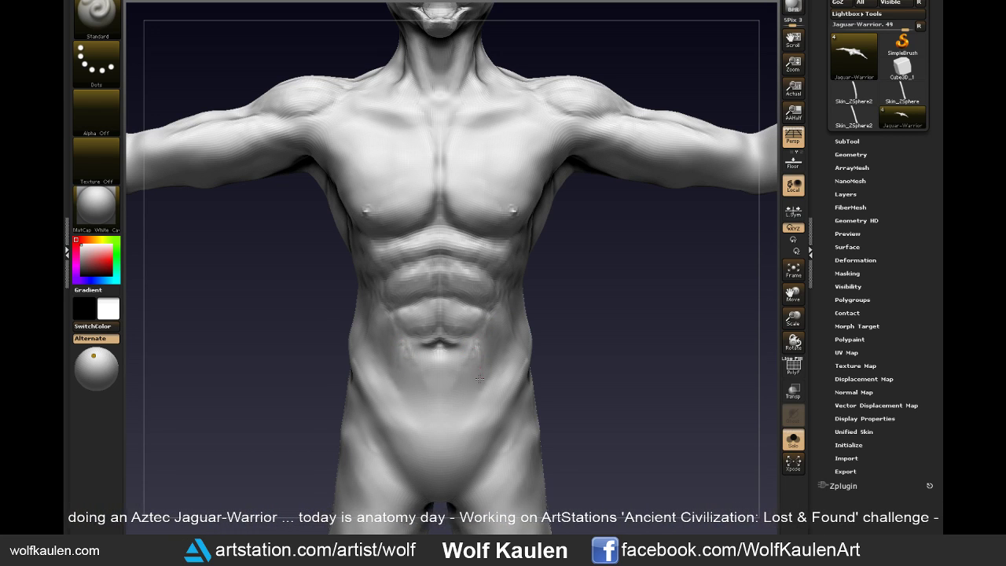
- Sculpt and smooth the lower abdomen beside the navel and the right-side abs
mouse_move(473, 345)
left_mouse_down()
mouse_move(400, 374)
mouse_move(420, 368)
mouse_move(440, 416)
left_mouse_up()
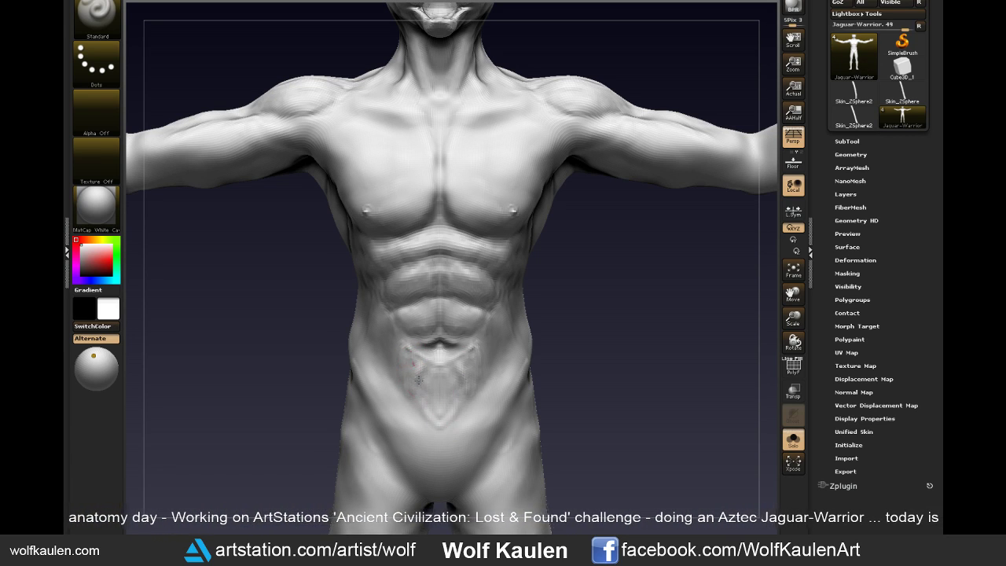
left_click_drag(424, 381, 440, 400)
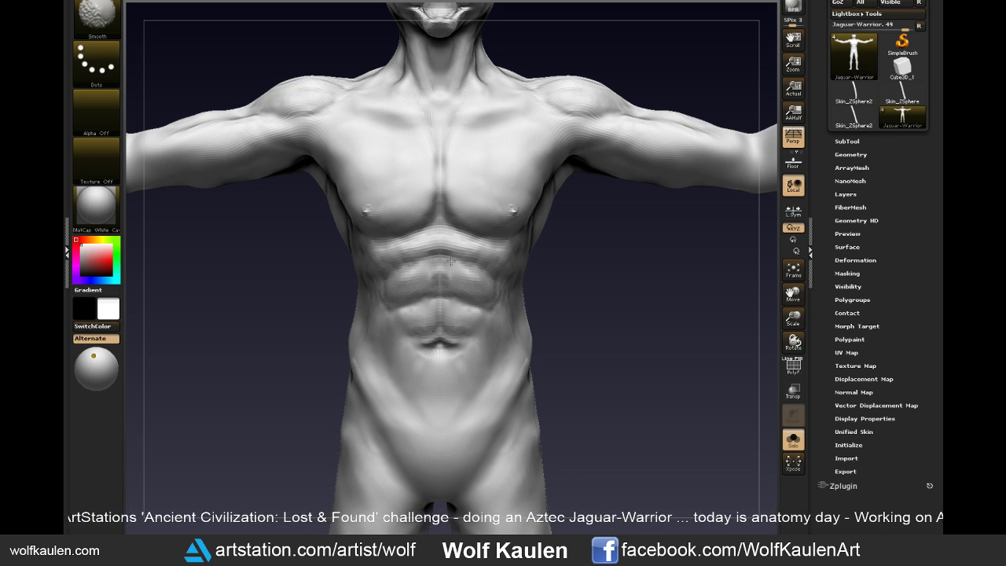
left_click_drag(490, 283, 452, 269, "shift")
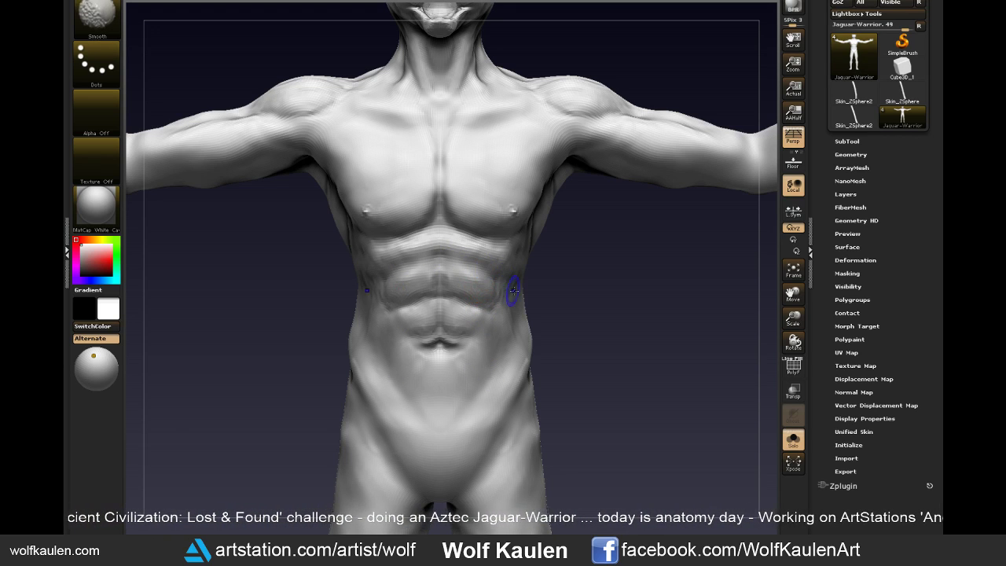
- Smooth the armpit and shoulder area, checking from three-quarter and front views
mouse_move(511, 287)
right_mouse_down()
mouse_move(572, 304)
mouse_move(556, 310)
right_mouse_up()
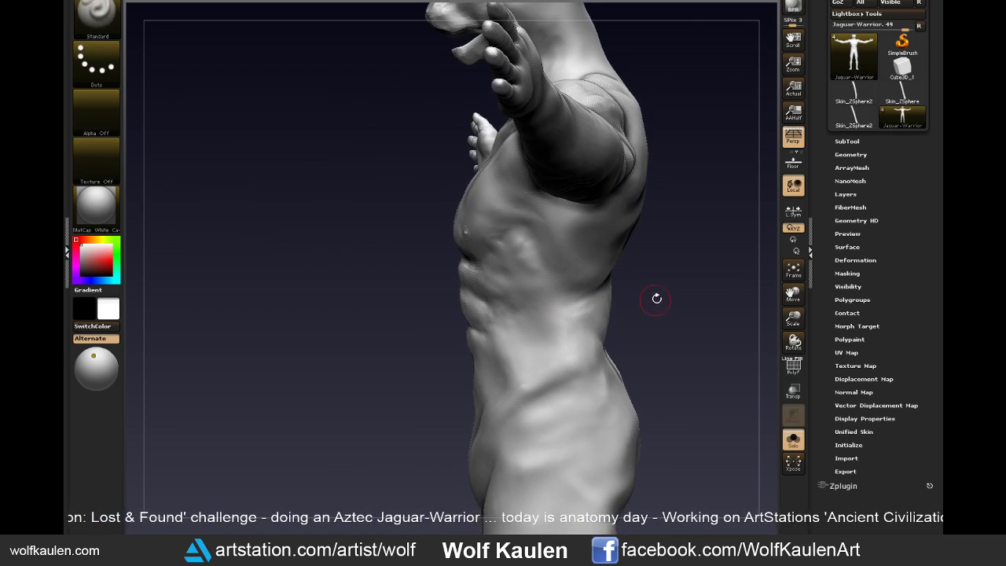
mouse_move(655, 296)
left_mouse_down()
mouse_move(651, 272)
mouse_move(534, 195)
left_mouse_up()
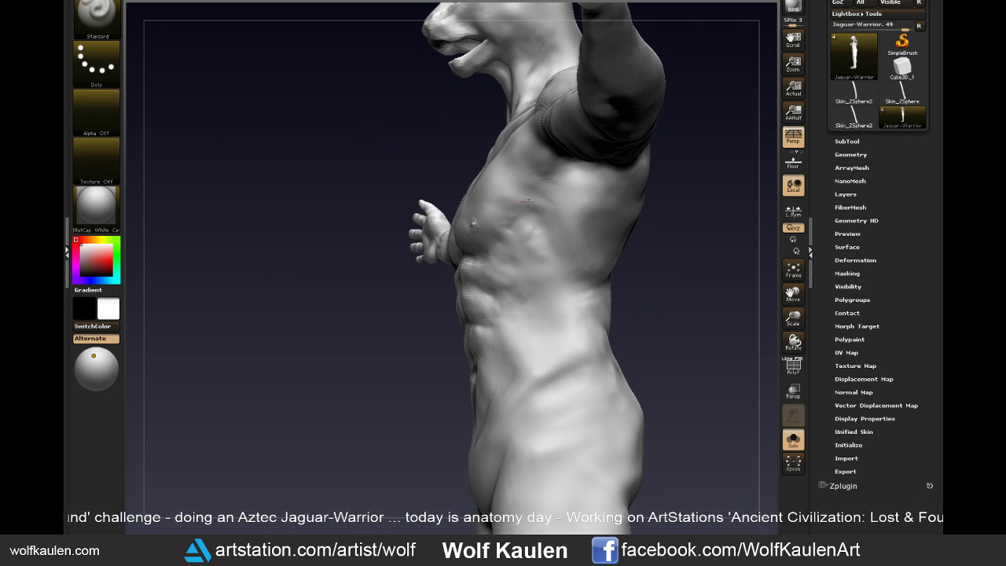
mouse_move(617, 256)
left_mouse_down()
mouse_move(657, 296)
mouse_move(642, 292)
mouse_move(625, 328)
left_mouse_up()
left_click_drag(604, 236, 559, 154)
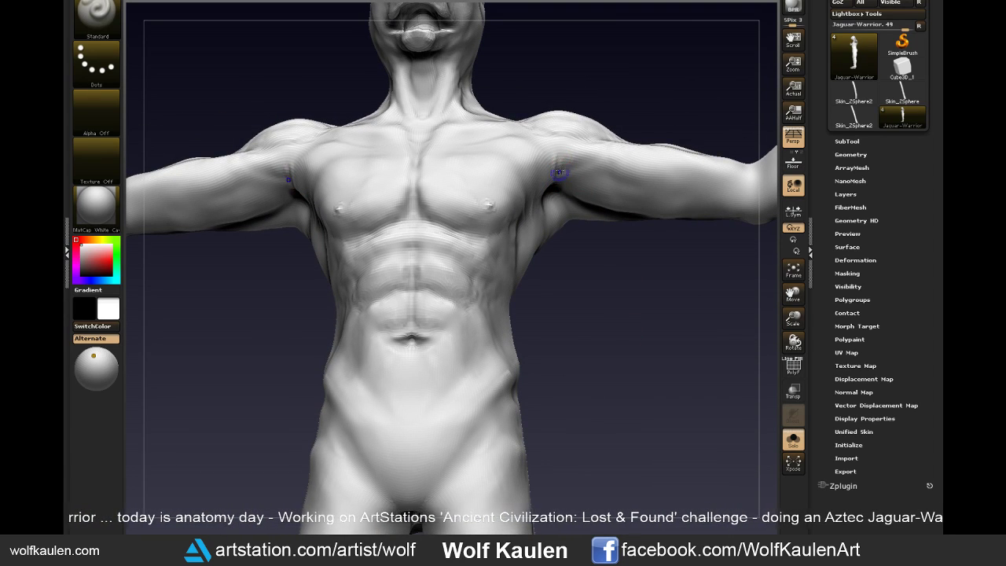
left_click_drag(558, 171, 557, 154, "shift")
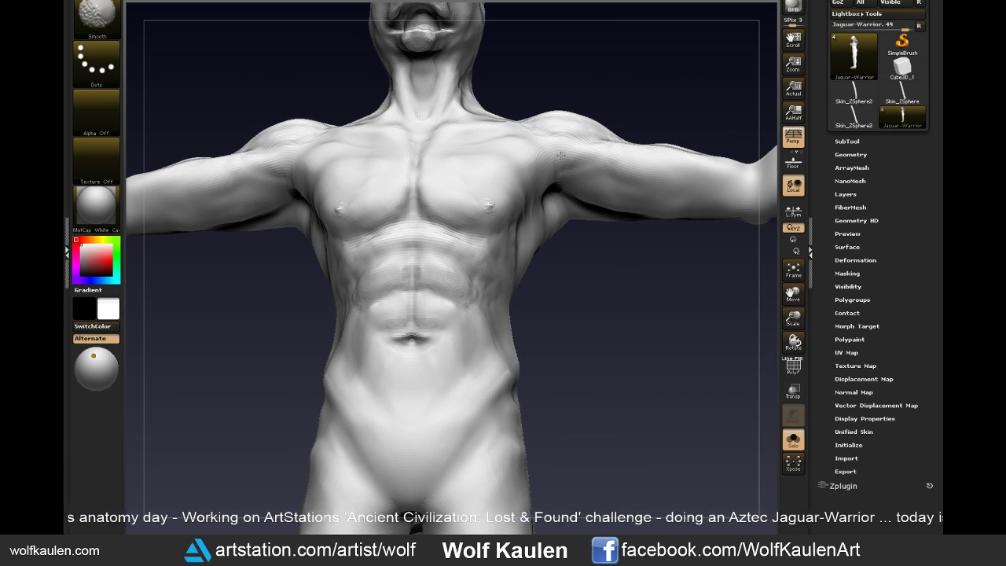
mouse_move(609, 250)
left_mouse_down()
mouse_move(592, 244)
mouse_move(640, 393)
mouse_move(577, 390)
mouse_move(575, 434)
mouse_move(577, 372)
left_mouse_up()
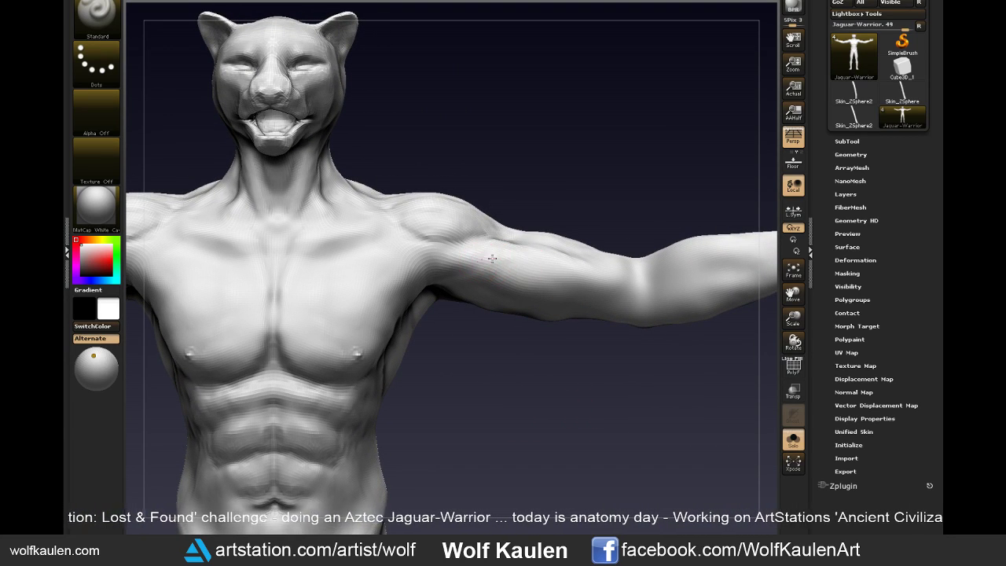
- Reshape and smooth the elbow and forearm muscles, checking the arm from several angles
left_click_drag(589, 184, 561, 225)
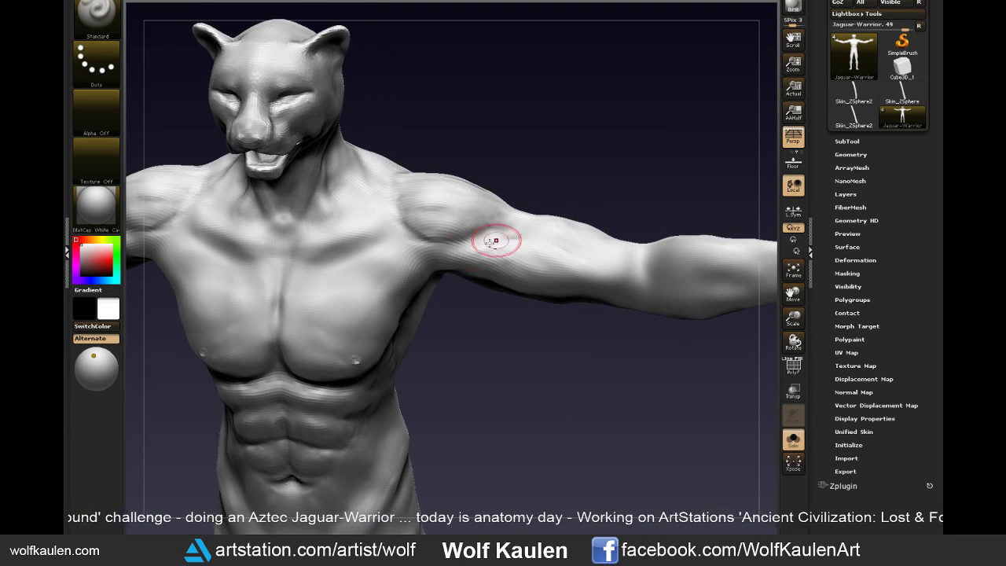
left_click_drag(561, 348, 513, 294)
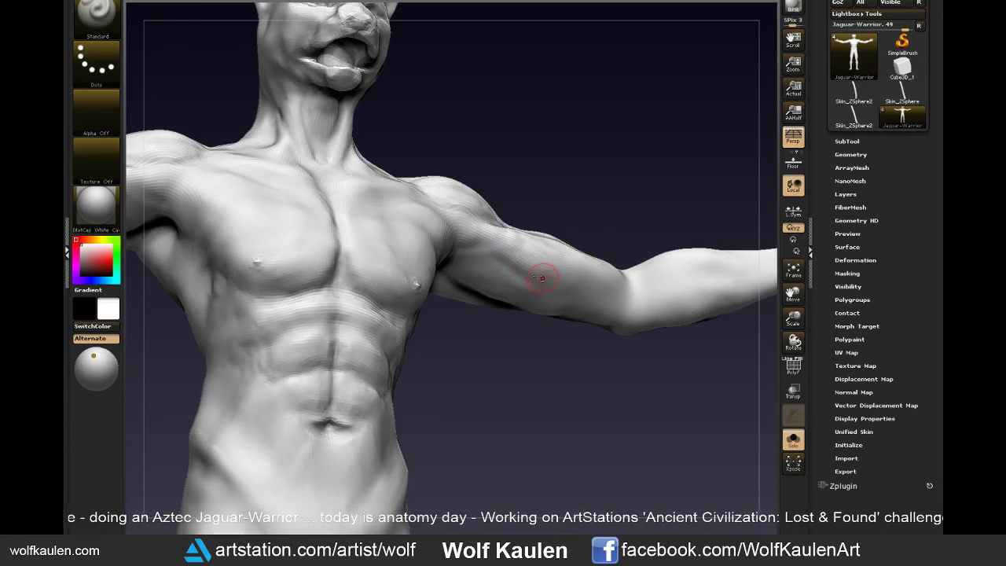
left_click_drag(613, 312, 507, 279, "shift")
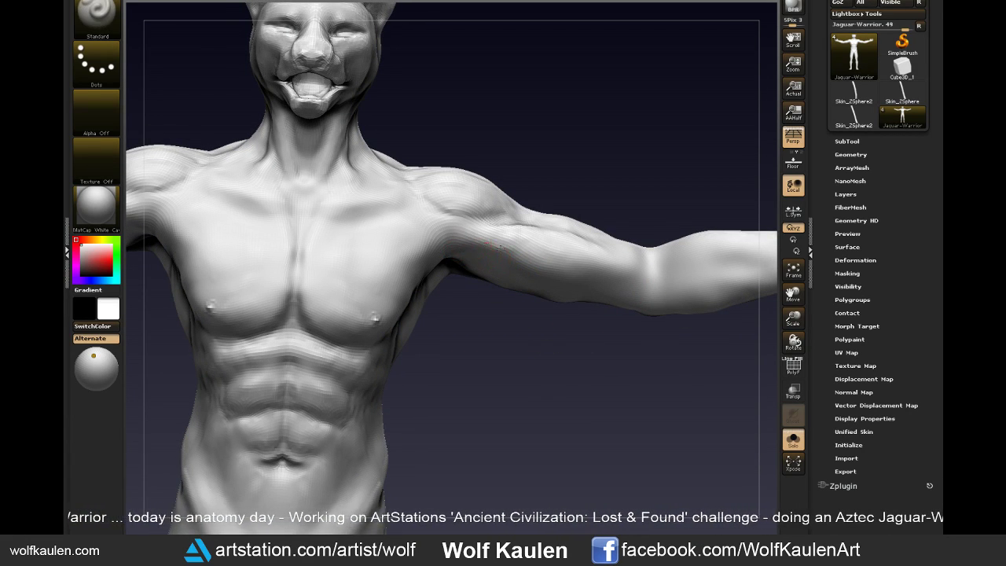
left_click_drag(655, 199, 530, 269)
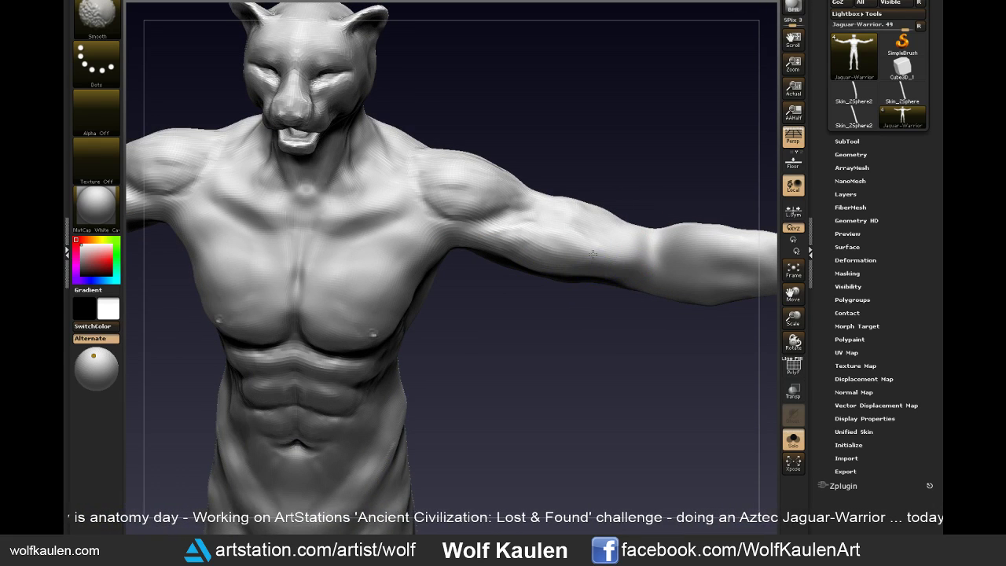
mouse_move(476, 336)
left_mouse_down()
mouse_move(532, 431)
mouse_move(521, 426)
left_mouse_up()
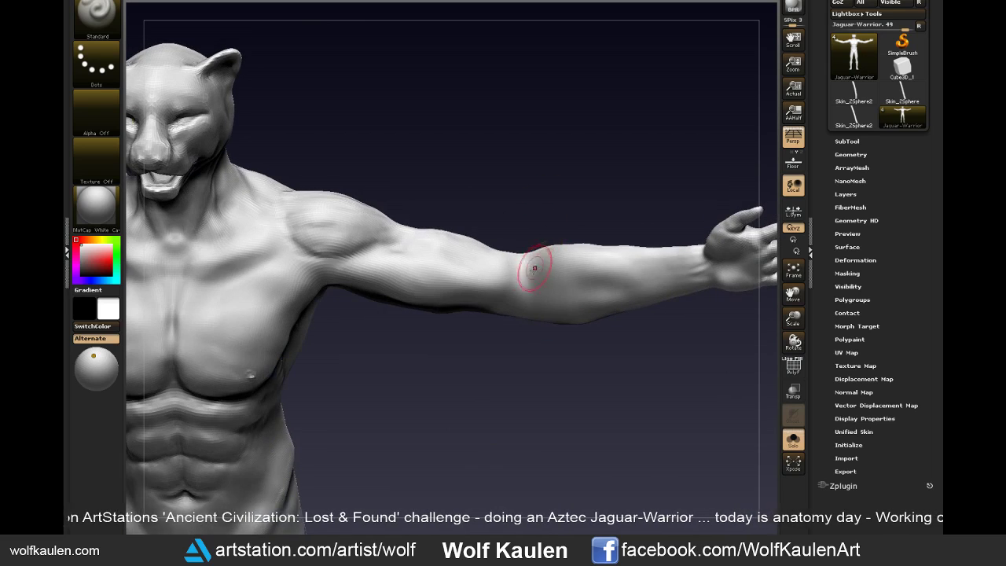
mouse_move(534, 268)
left_mouse_down()
mouse_move(511, 270)
mouse_move(523, 289)
left_mouse_up()
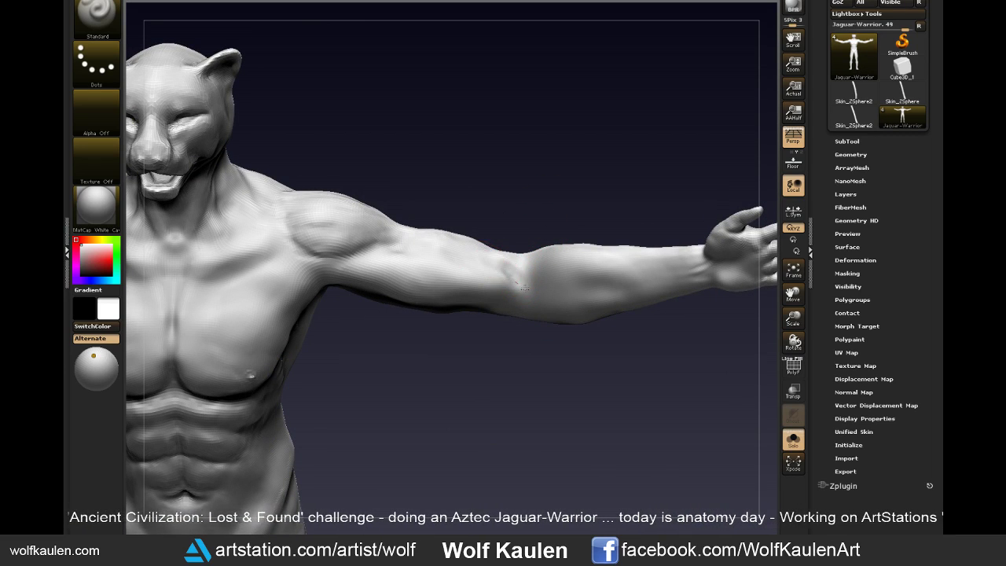
right_click_drag(522, 289, 512, 294)
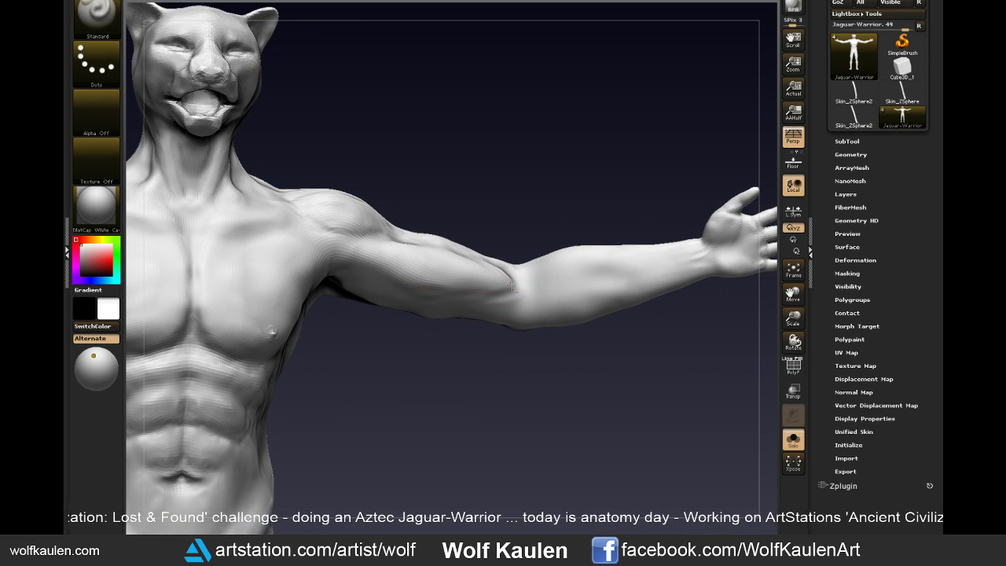
right_click_drag(530, 249, 502, 271)
left_click_drag(510, 273, 496, 282, "shift")
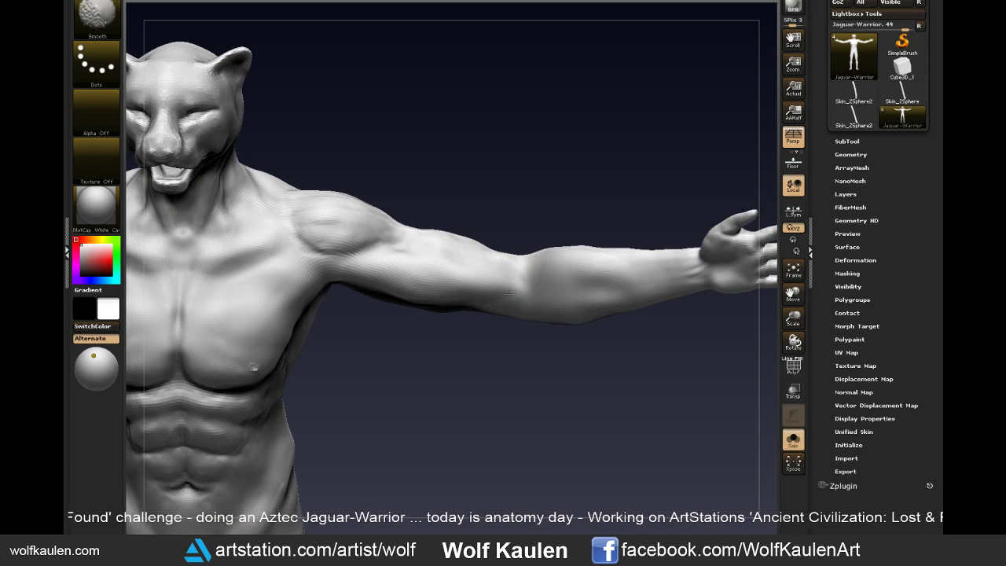
right_click_drag(445, 242, 505, 236)
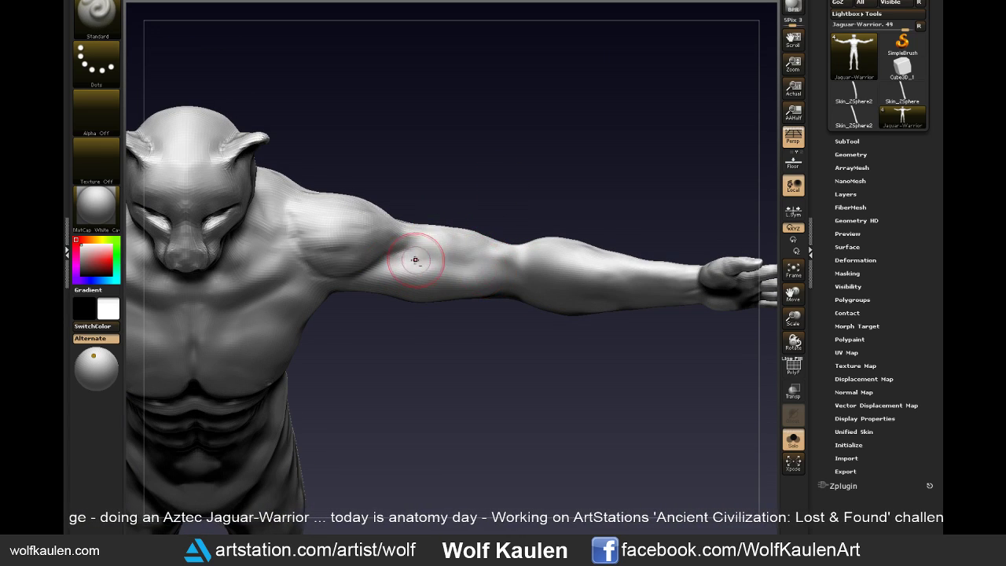
right_click_drag(579, 333, 483, 280)
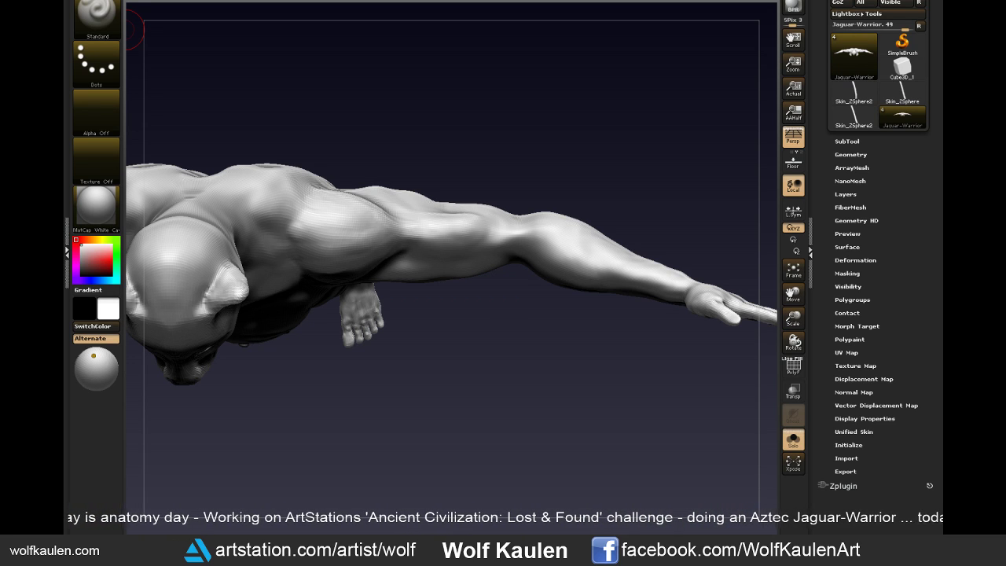
mouse_move(518, 417)
right_mouse_down()
mouse_move(524, 404)
mouse_move(624, 355)
mouse_move(588, 370)
mouse_move(592, 299)
right_mouse_up()
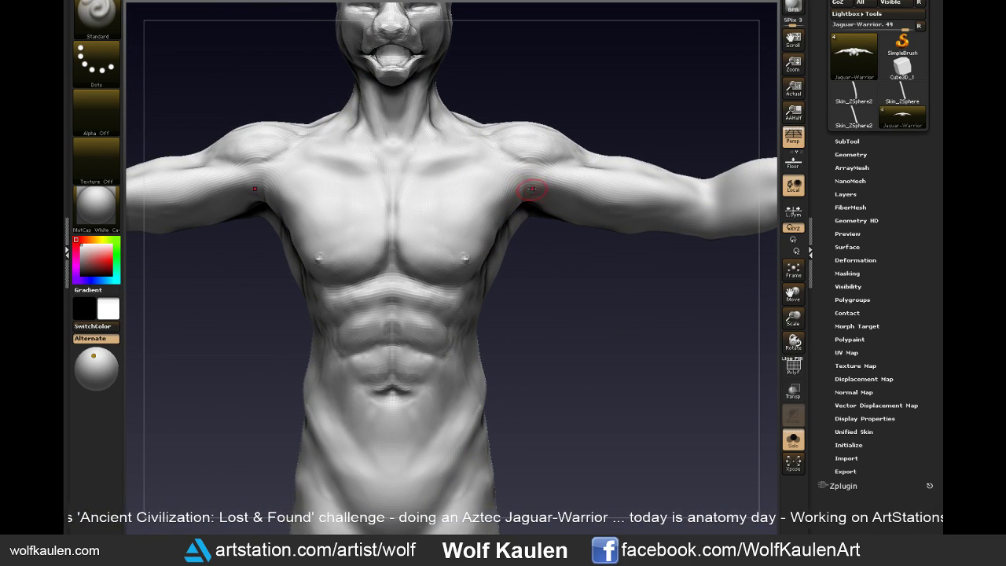
- Smooth the armpit and chest transitions of the torso
key("shift")
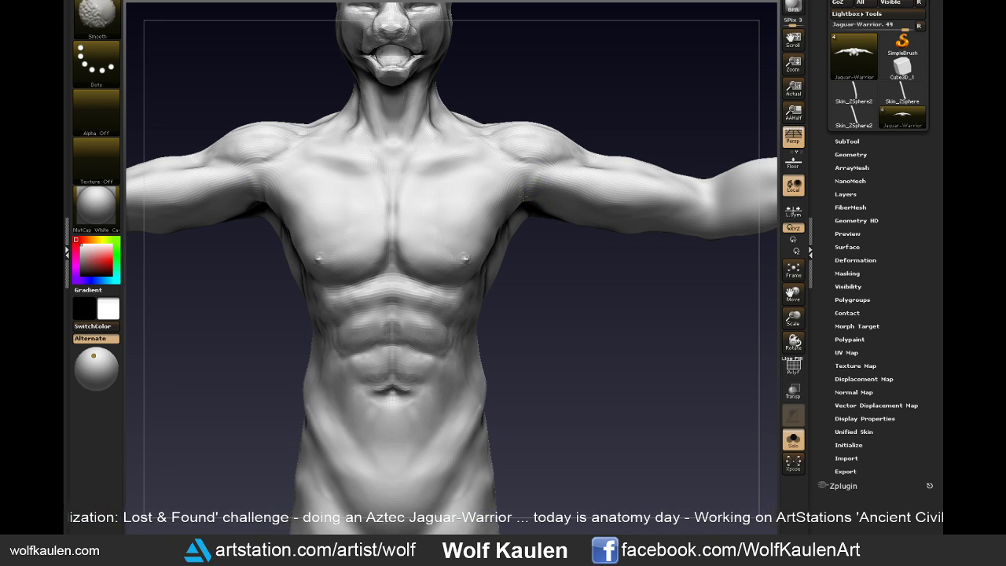
mouse_move(510, 339)
right_mouse_down()
mouse_move(534, 337)
mouse_move(492, 330)
mouse_move(557, 189)
right_mouse_up()
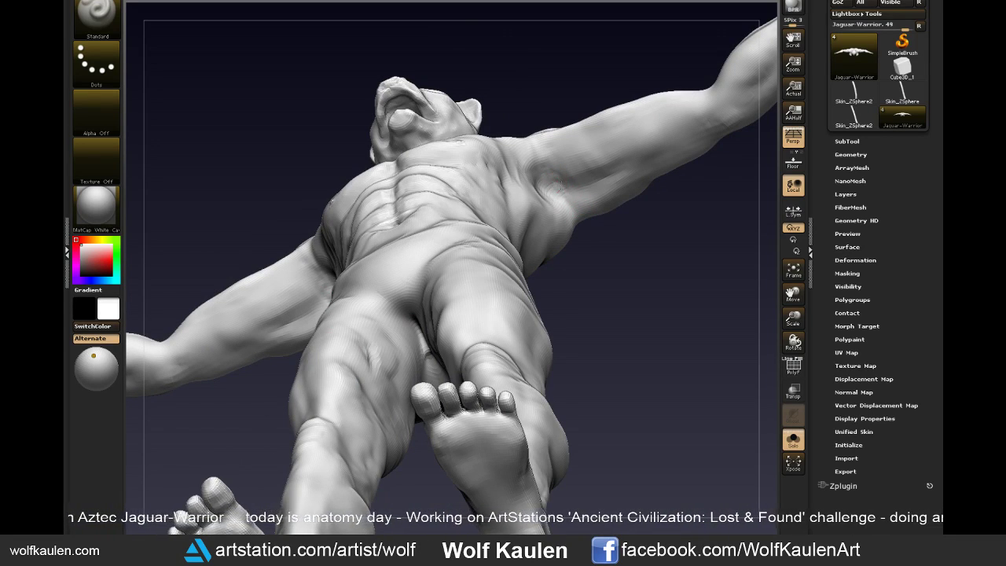
right_click_drag(557, 189, 581, 221)
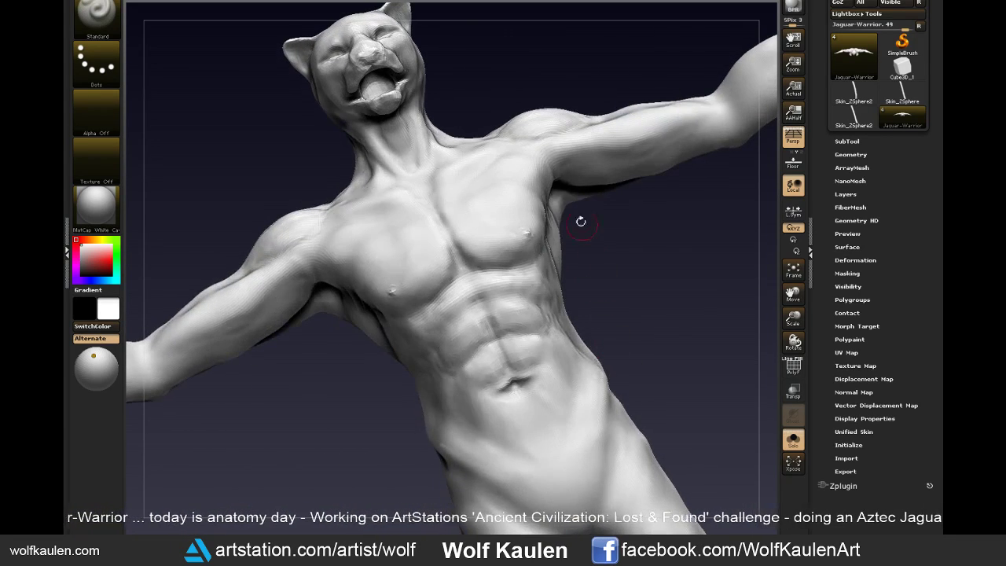
right_click_drag(560, 181, 558, 198)
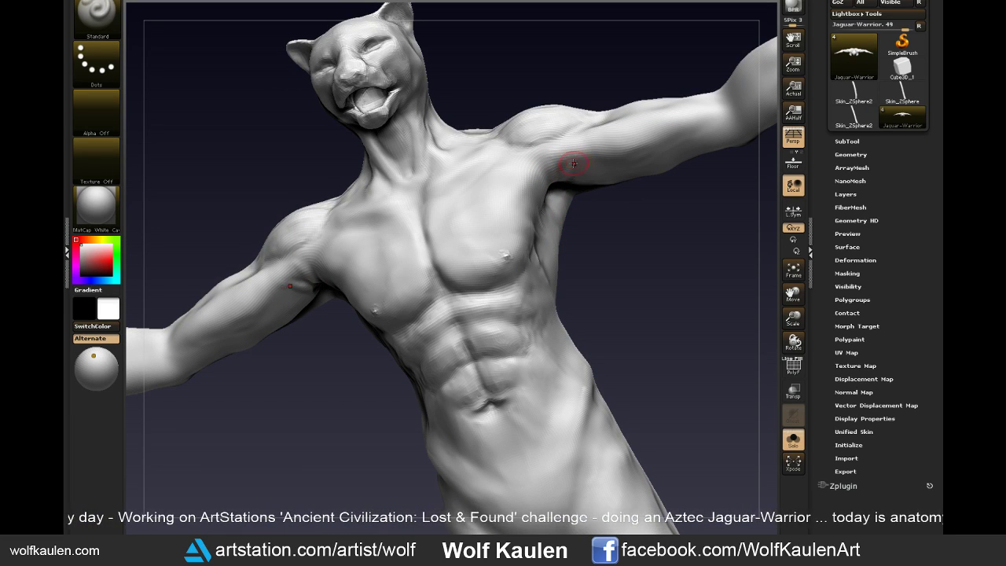
right_click_drag(609, 268, 618, 296)
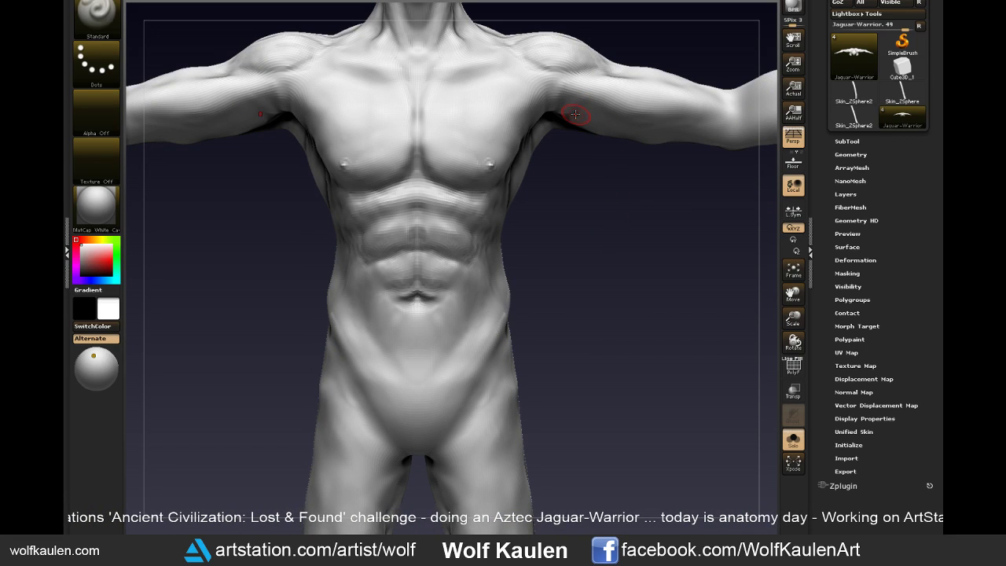
right_click_drag(575, 114, 596, 51, "alt")
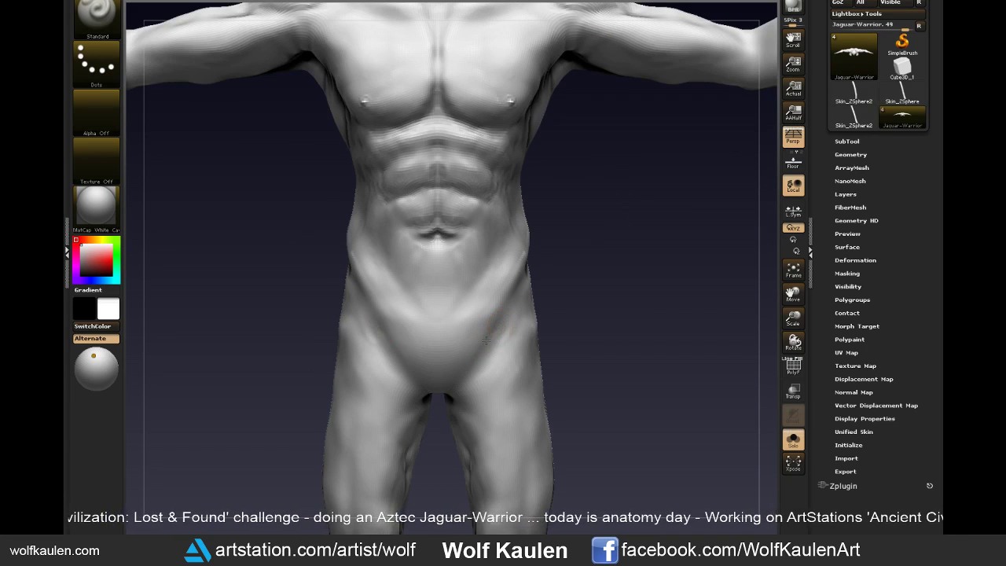
- Zoom out to the whole figure and turn off Solo to show all parts
key("shift")
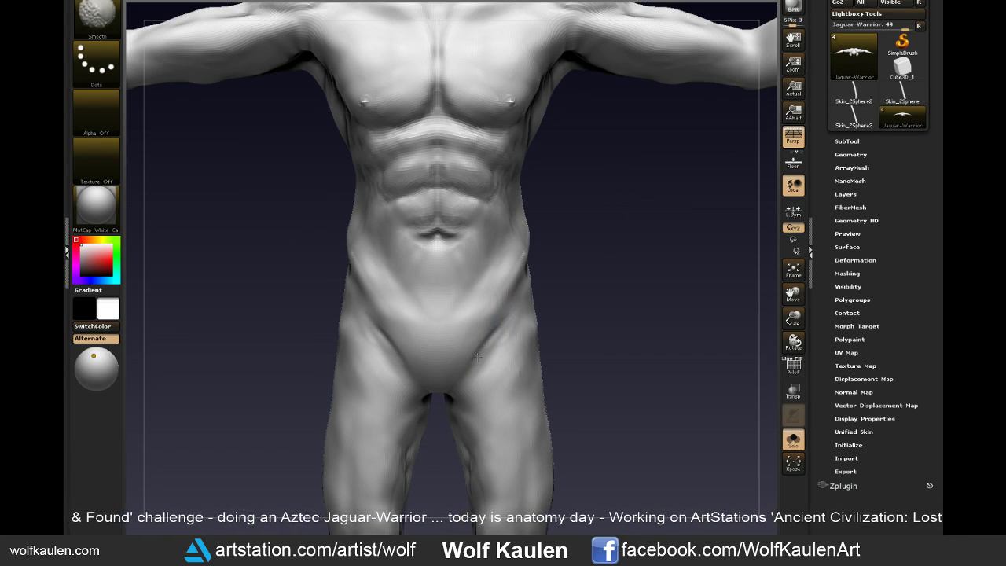
mouse_move(493, 366)
right_mouse_down("ctrl")
mouse_move(585, 347)
mouse_move(582, 284)
mouse_move(580, 361)
right_mouse_up("ctrl")
left_click_drag(580, 362, 727, 431)
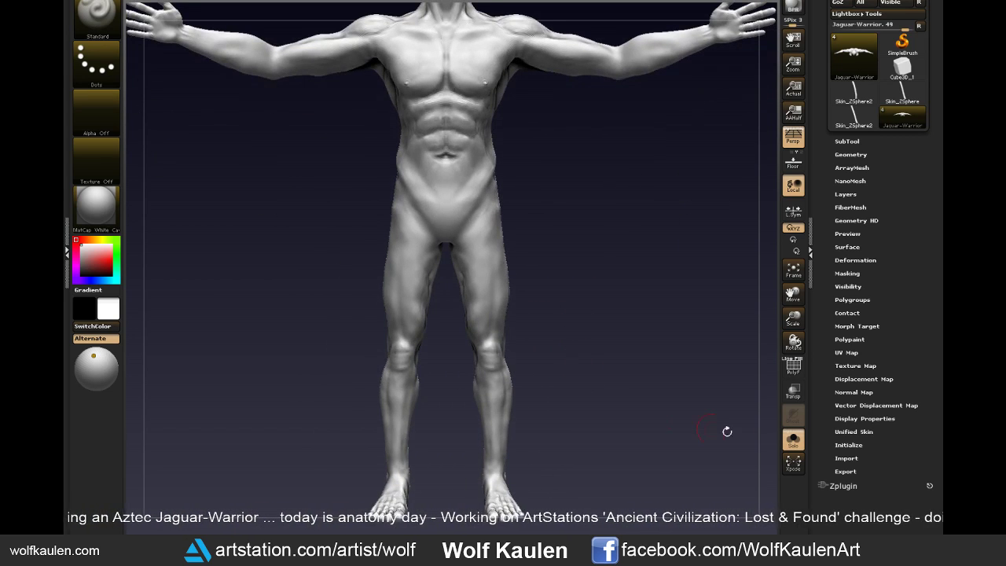
left_click(794, 441)
- Orbit the full figure with loincloth and armband, ending on a frontal T-pose view
right_click_drag(734, 429, 658, 361, "ctrl")
mouse_move(658, 361)
left_mouse_down()
mouse_move(645, 426)
mouse_move(585, 443)
mouse_move(618, 404)
mouse_move(634, 424)
mouse_move(637, 466)
mouse_move(539, 274)
mouse_move(554, 377)
mouse_move(570, 259)
mouse_move(570, 287)
left_mouse_up()
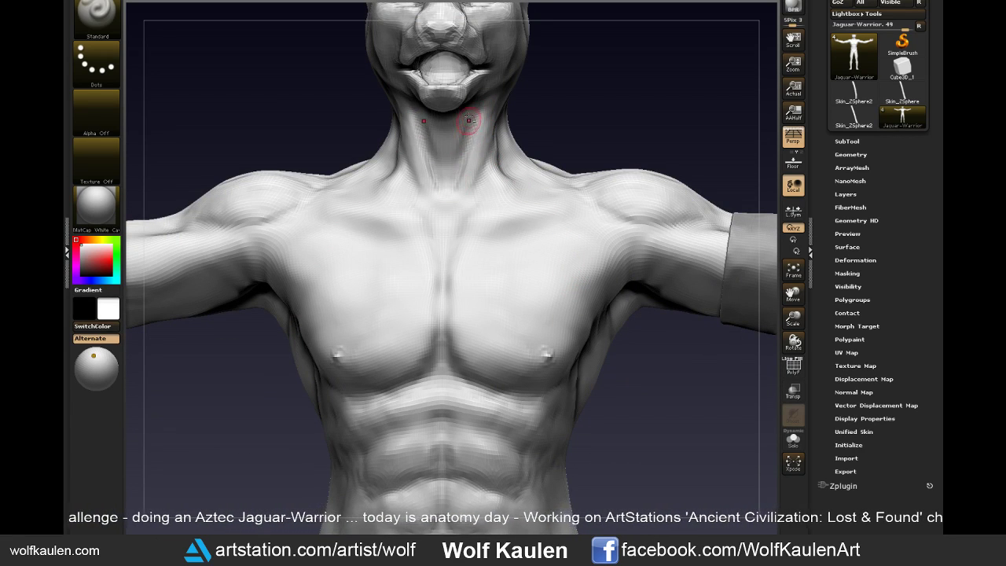
mouse_move(455, 136)
left_mouse_down()
mouse_move(437, 117)
mouse_move(502, 105)
left_mouse_up()
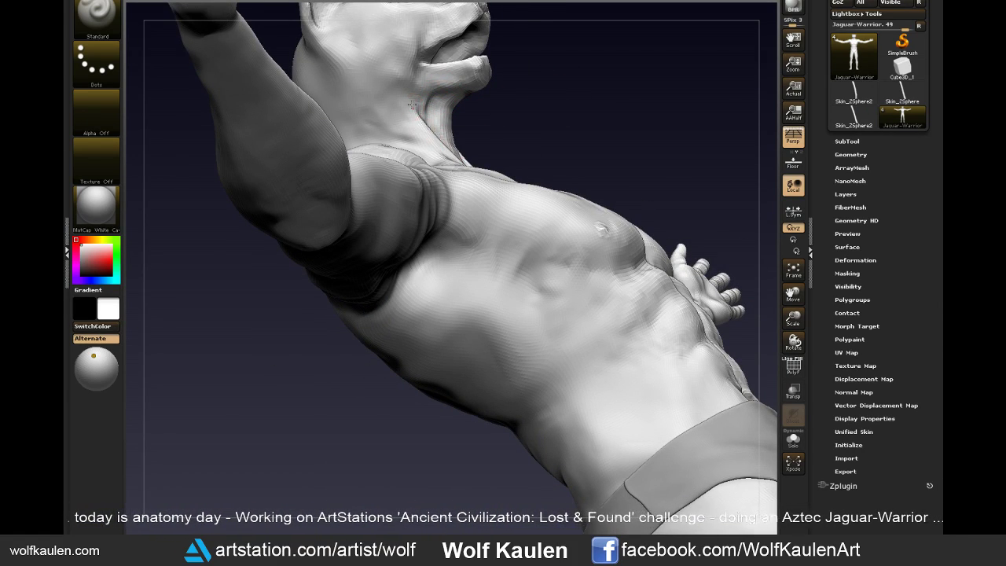
left_click_drag(548, 117, 424, 105)
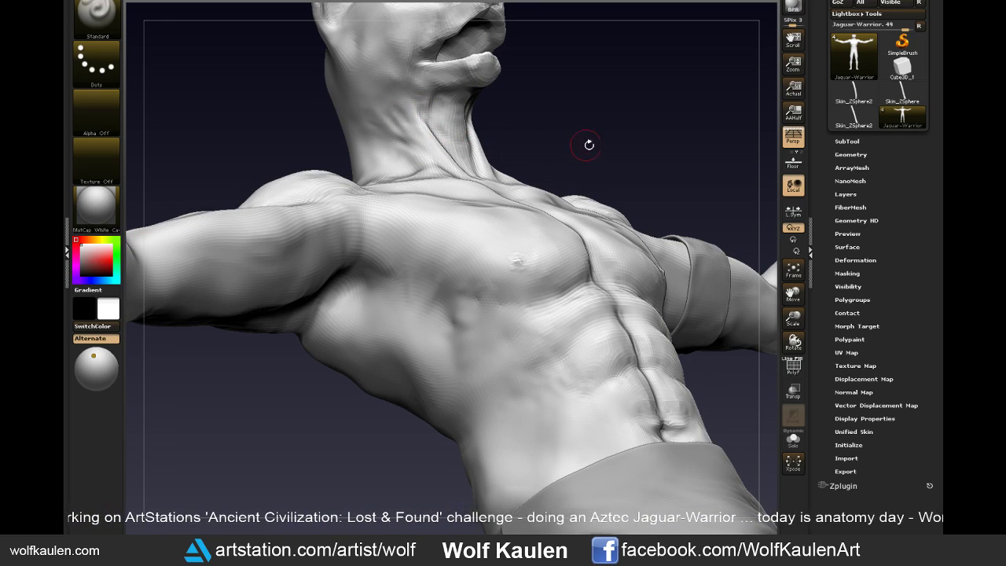
left_click_drag(586, 146, 501, 141)
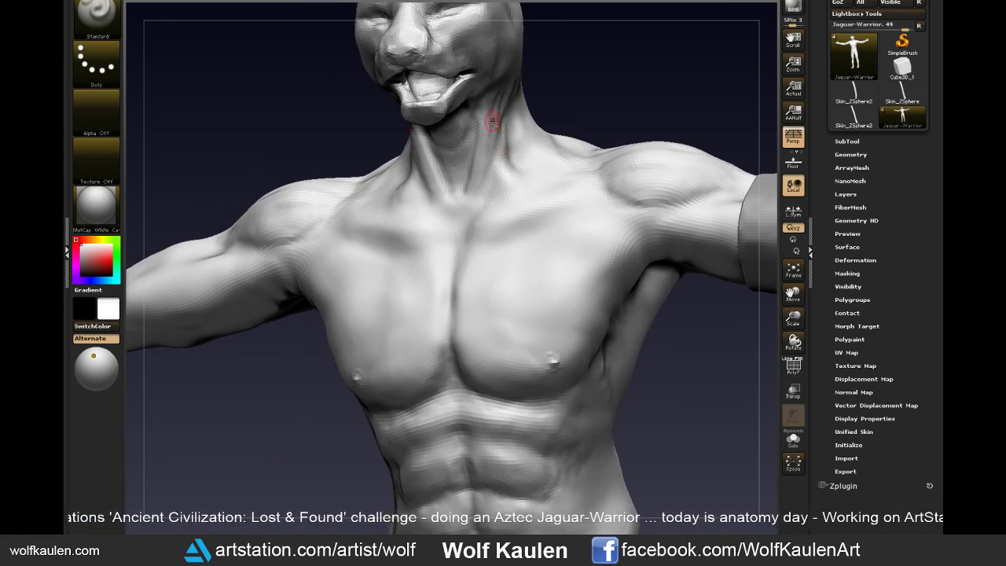
mouse_move(532, 90)
left_mouse_down()
mouse_move(555, 162)
mouse_move(617, 147)
mouse_move(561, 265)
left_mouse_up()
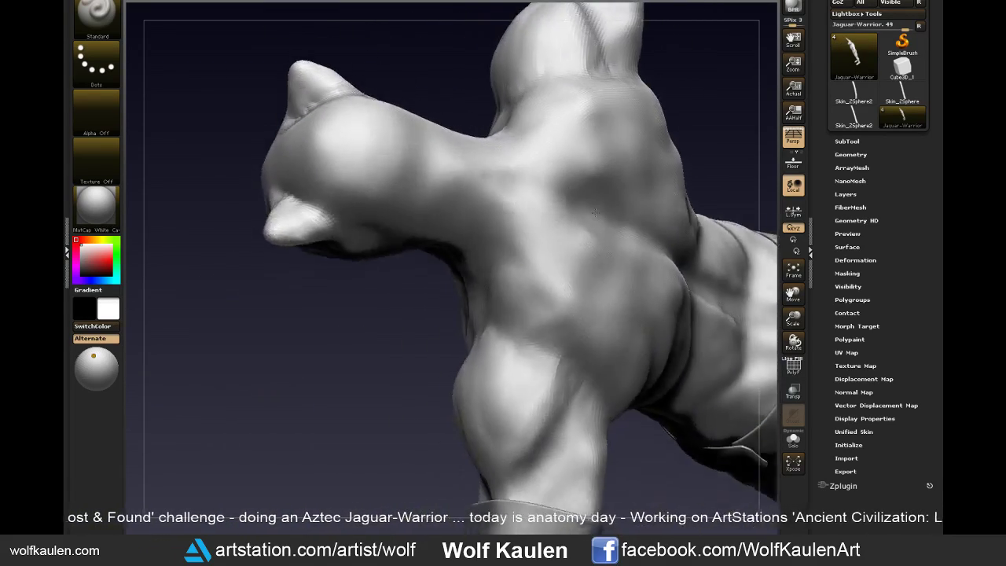
key("f")
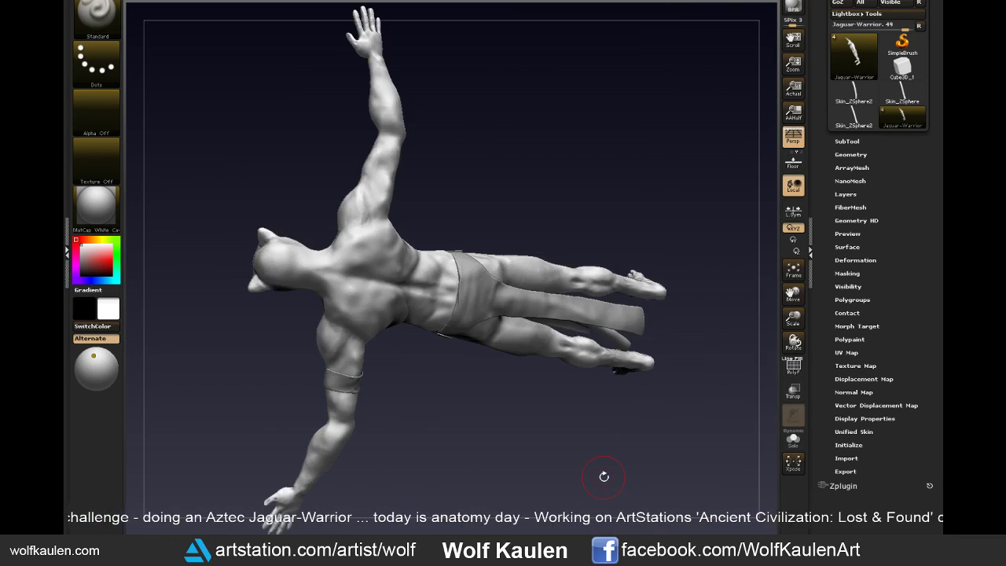
left_click_drag(513, 430, 528, 376)
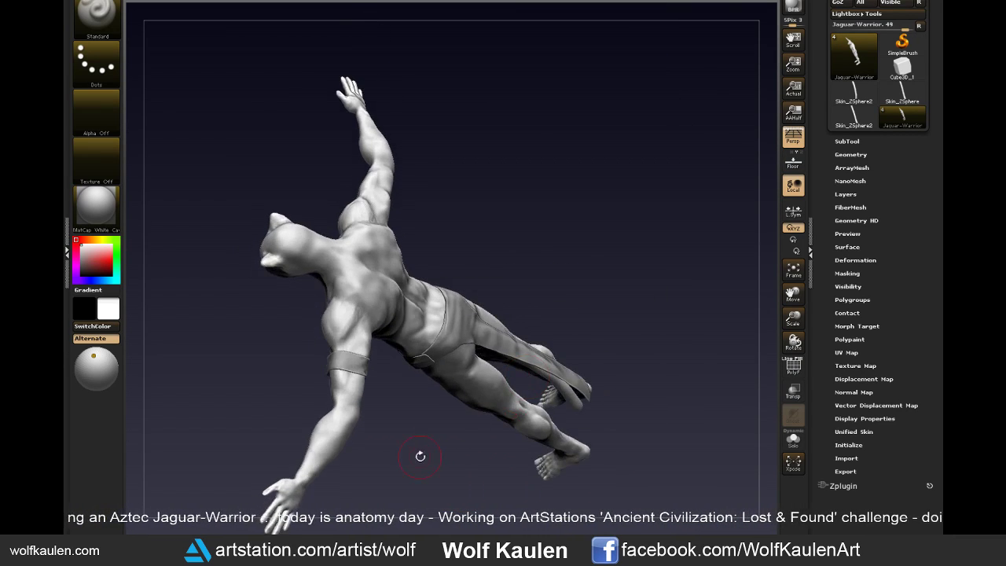
left_click_drag(420, 456, 500, 387)
mouse_move(449, 423)
left_mouse_down()
mouse_move(634, 408)
mouse_move(618, 395)
left_mouse_up()
- Save over the existing Jaguar-Warrior project file, confirming the replace
key("ctrl+s")
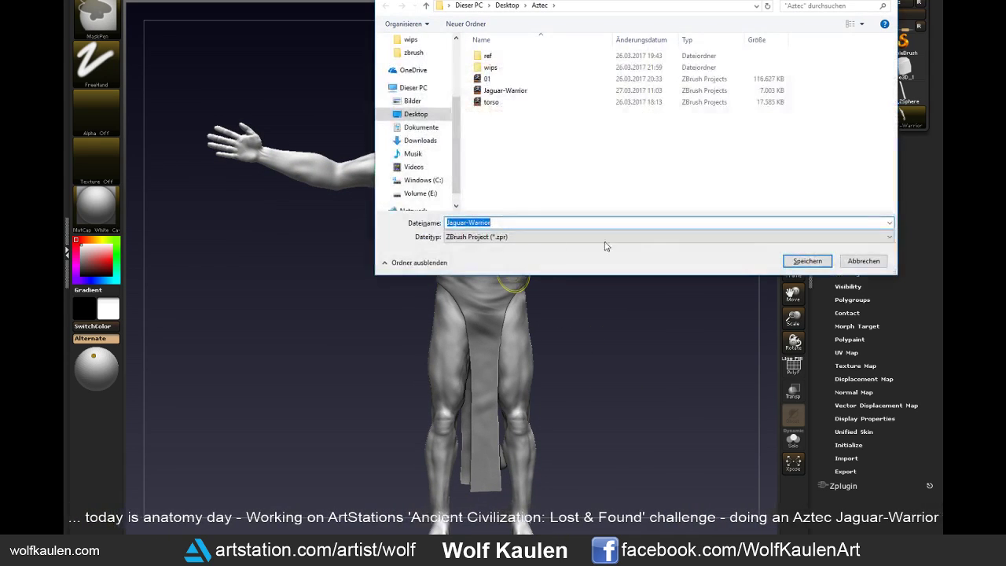
left_click(807, 261)
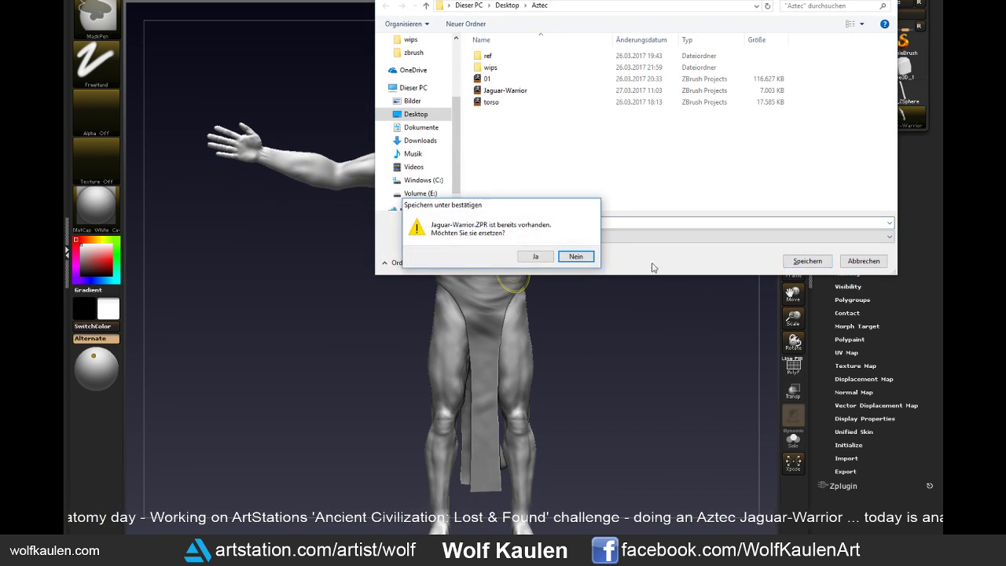
left_click(537, 256)
- Adjust the torso near the loincloth waistband with the Move brush, then view the full figure
key("b")
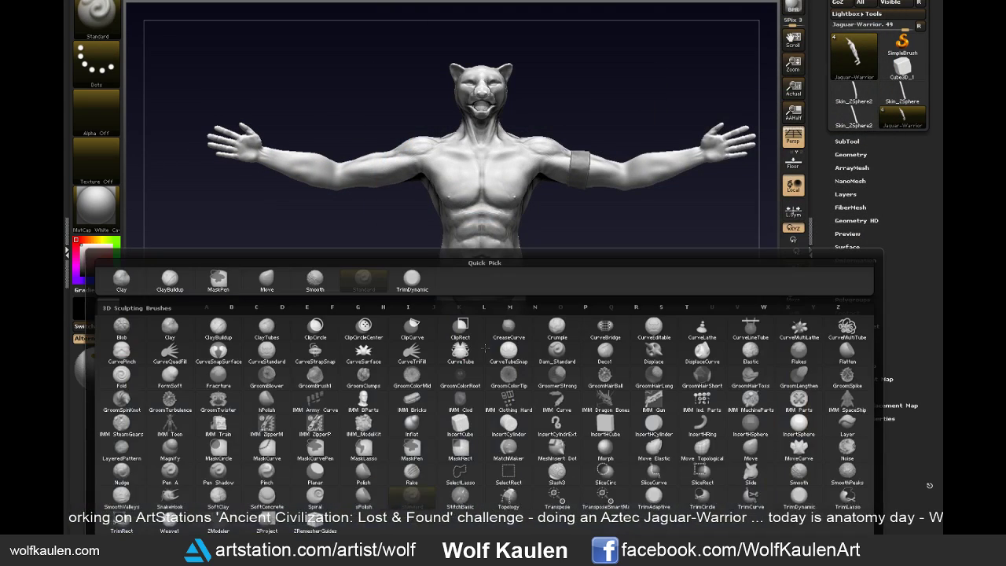
key("m")
key("v")
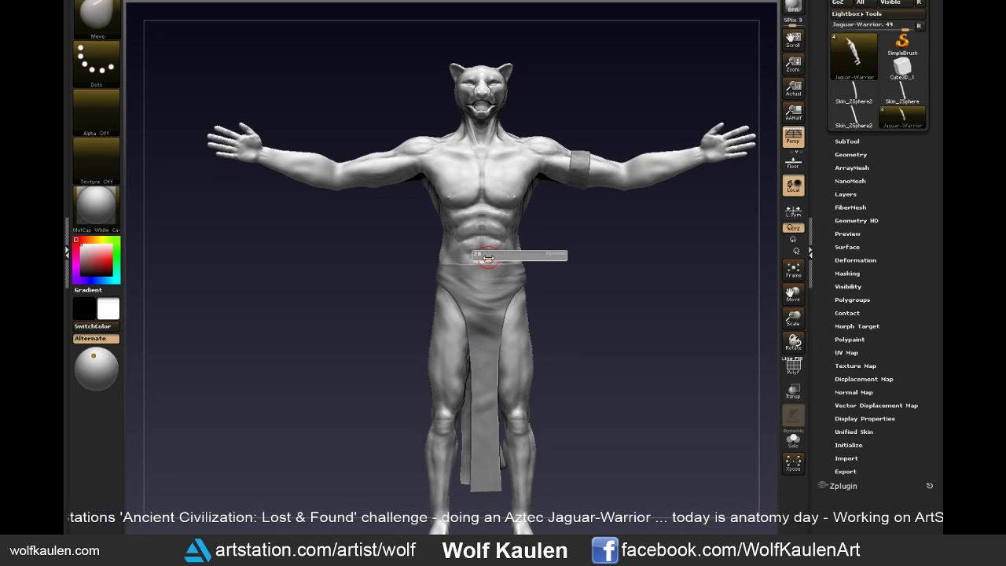
right_click_drag(491, 254, 440, 268, "ctrl")
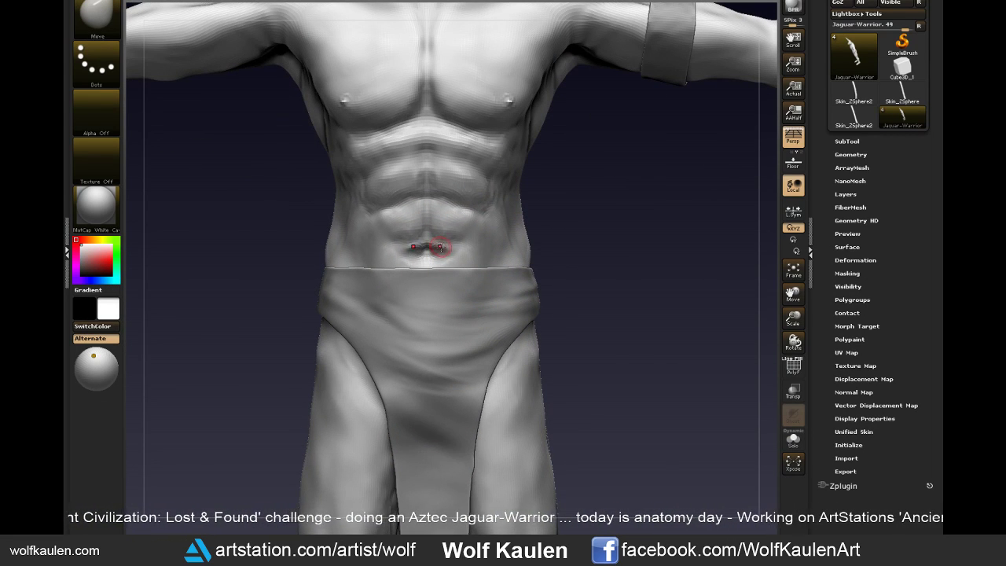
key("shift")
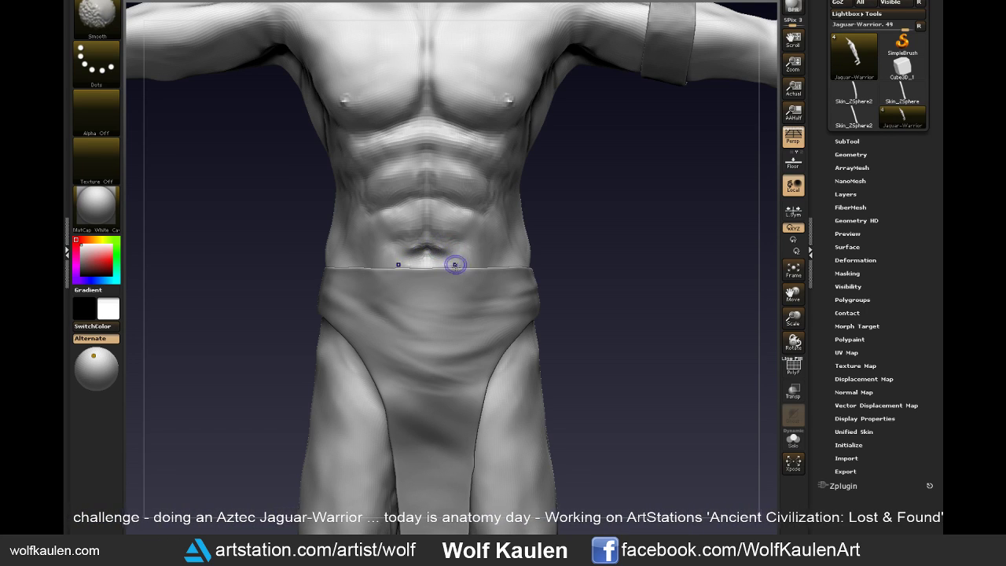
right_click_drag(600, 269, 611, 200, "ctrl")
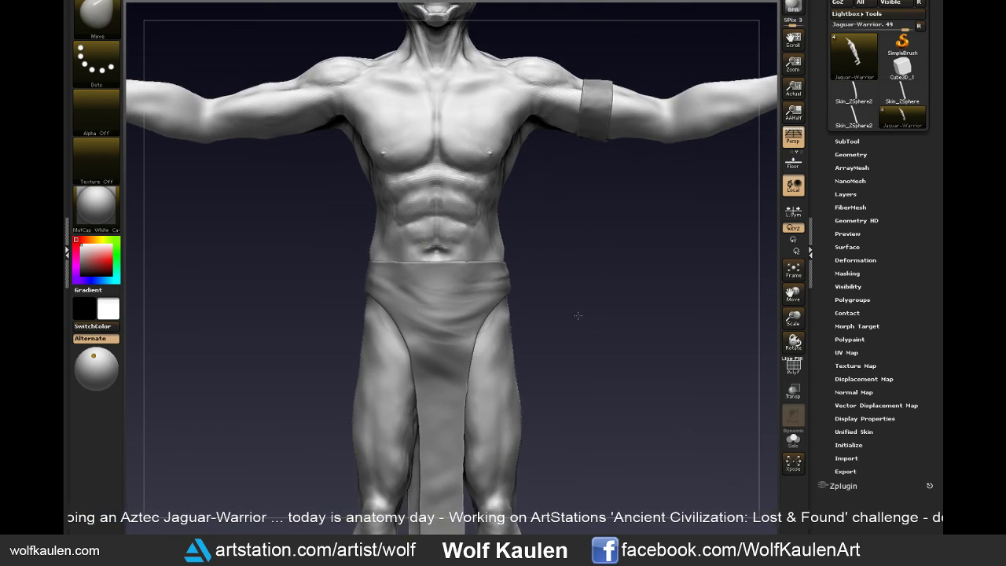
mouse_move(577, 315)
right_mouse_down("ctrl")
mouse_move(582, 303)
mouse_move(579, 327)
mouse_move(577, 258)
mouse_move(574, 292)
mouse_move(595, 263)
mouse_move(588, 302)
mouse_move(642, 220)
mouse_move(677, 231)
right_mouse_up("ctrl")
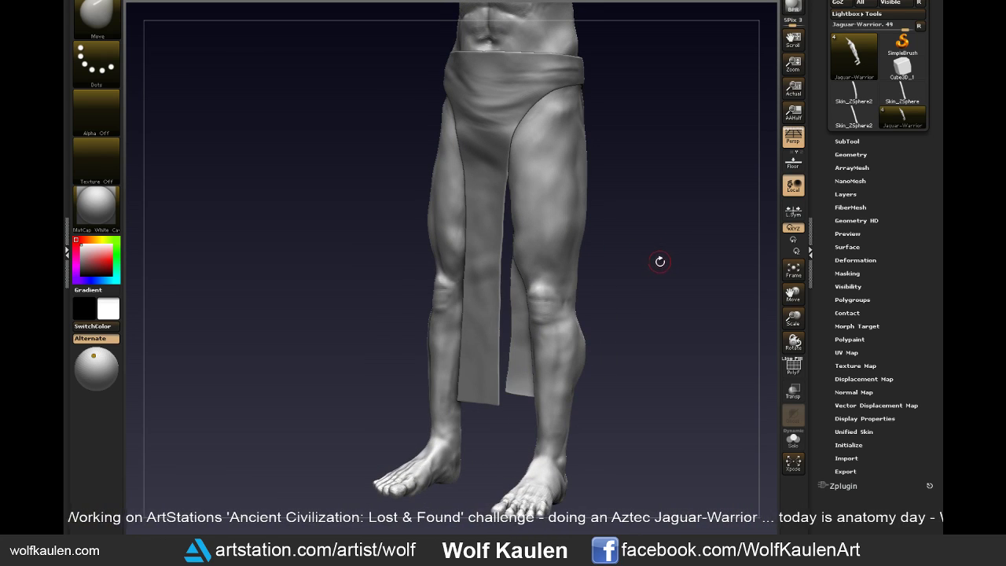
- Choose the Standard brush, view the legs from the front, and Solo the body to hide the loincloth
key("b")
key("s")
key("t")
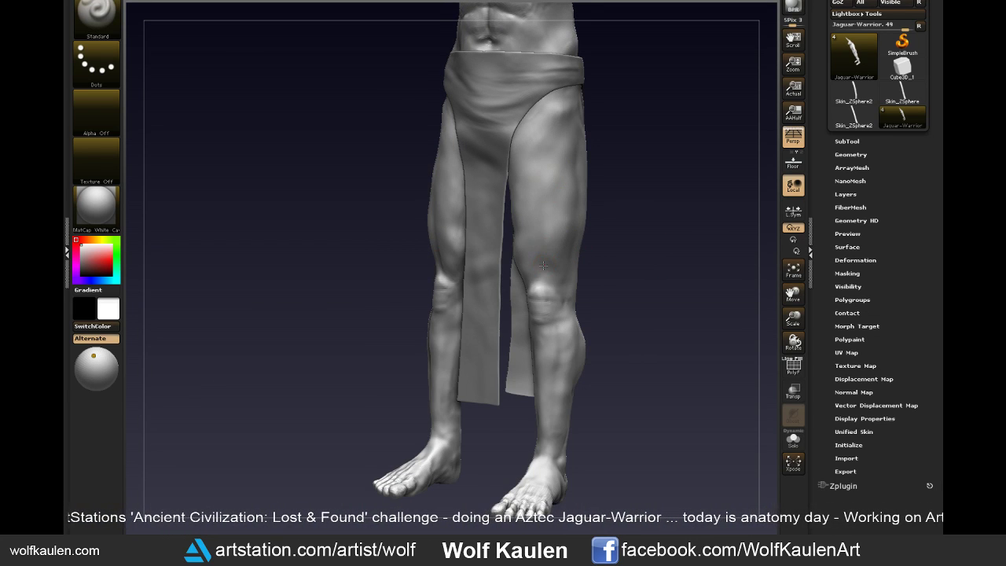
right_click_drag(541, 171, 542, 216, "shift")
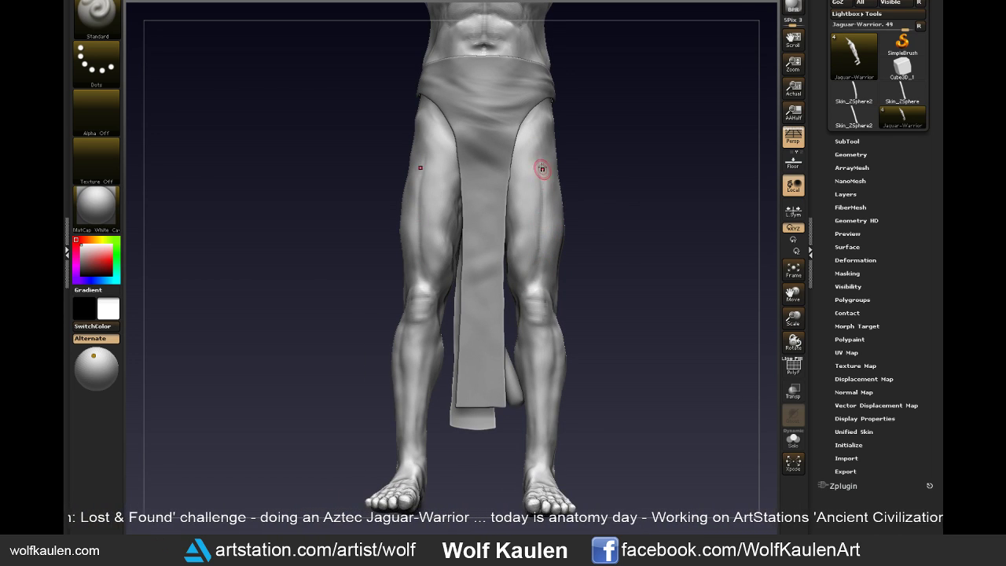
key("shift")
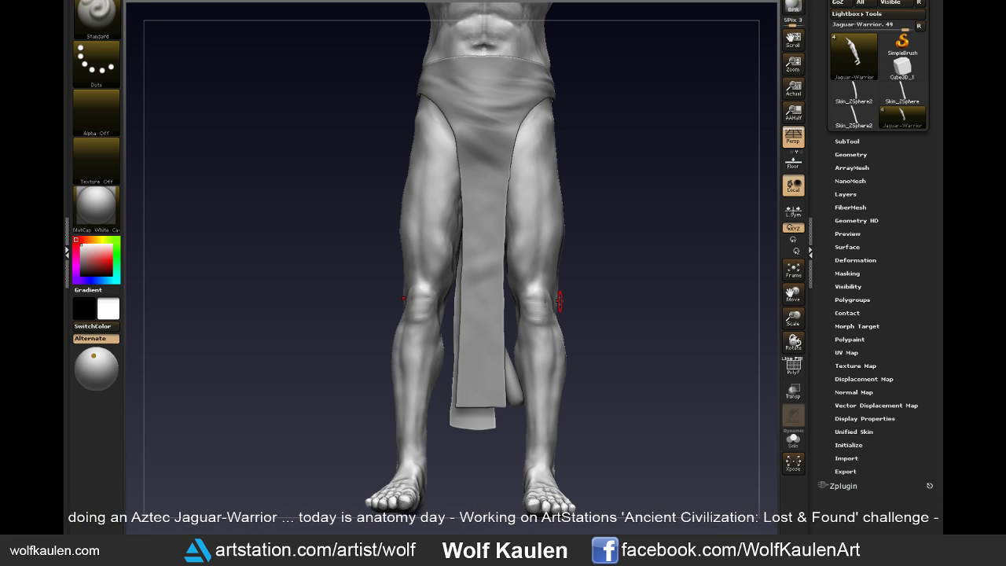
mouse_move(622, 326)
left_mouse_down("alt")
mouse_move(629, 314)
mouse_move(610, 341)
left_mouse_up("alt")
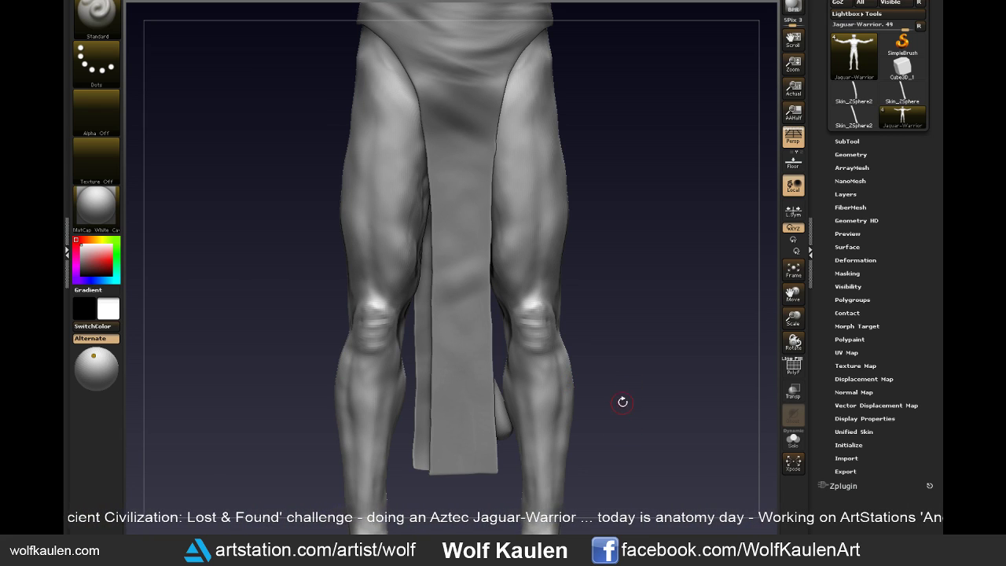
left_click_drag(622, 401, 621, 396)
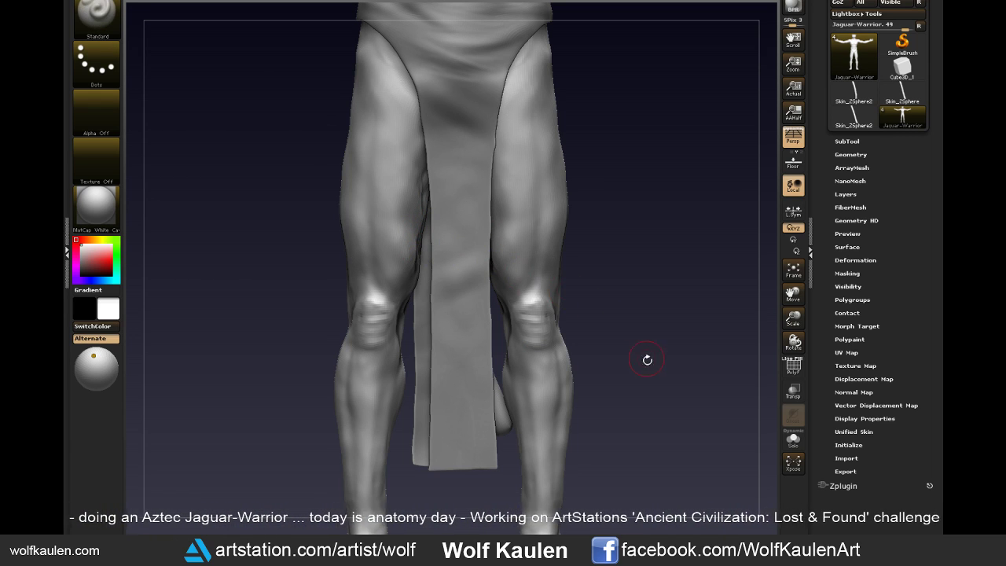
left_click_drag(645, 357, 701, 374)
left_click(793, 438)
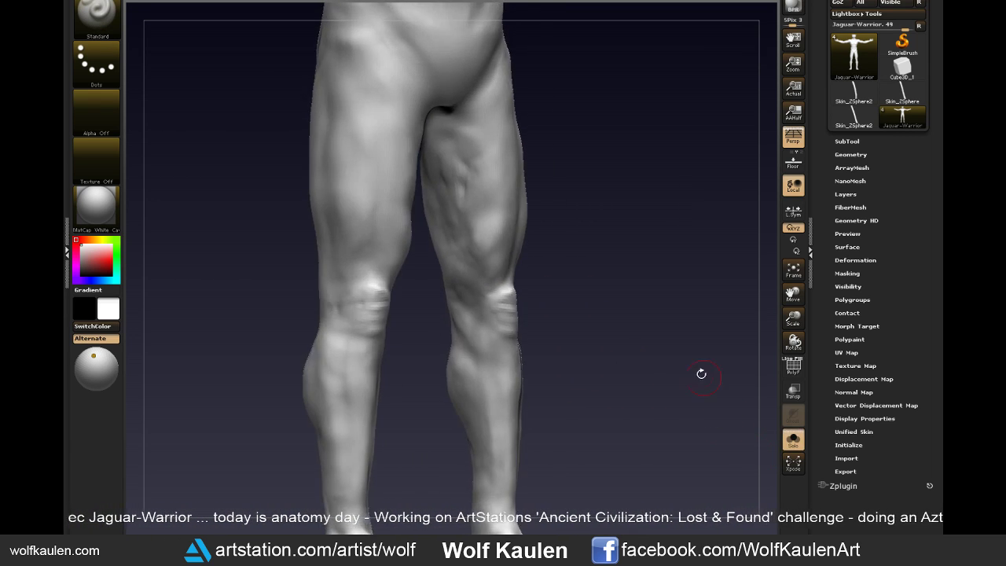
- Sculpt and smooth the inner thigh muscles, then frame the full legs and feet
left_click_drag(458, 160, 459, 169)
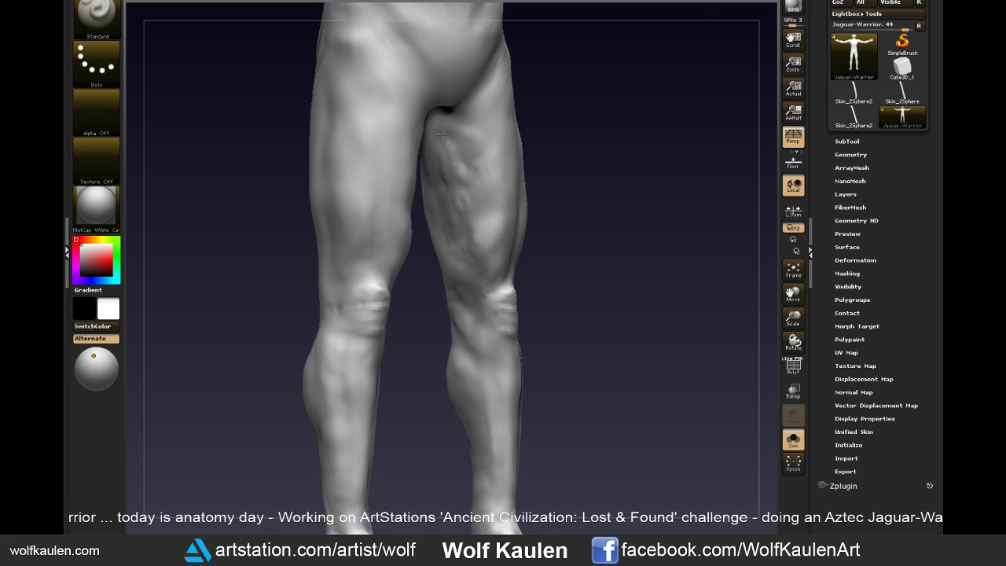
mouse_move(441, 135)
left_mouse_down()
mouse_move(469, 168)
mouse_move(465, 189)
mouse_move(456, 158)
left_mouse_up()
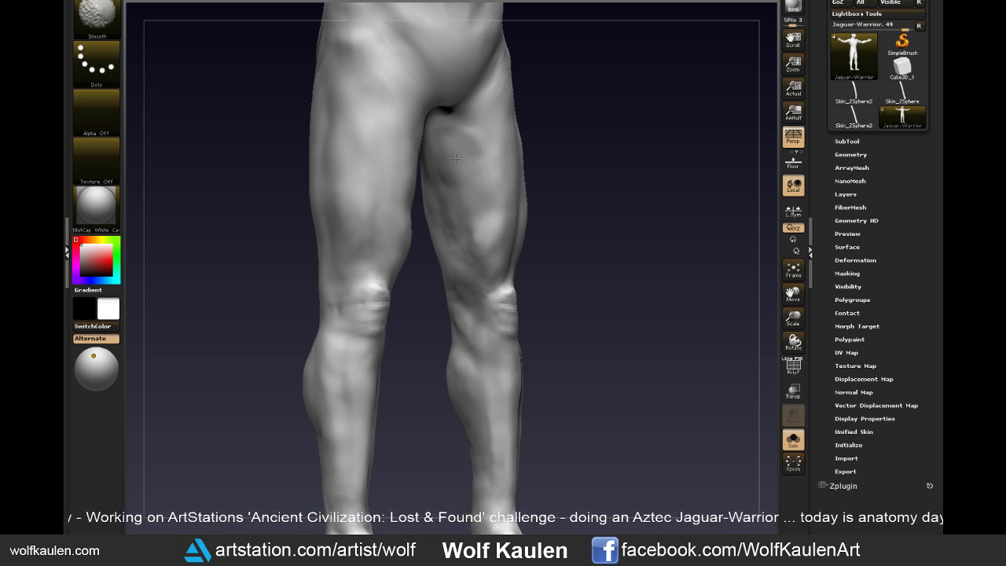
mouse_move(550, 259)
left_mouse_down("shift")
mouse_move(553, 329)
mouse_move(544, 328)
left_mouse_up("shift")
key("s")
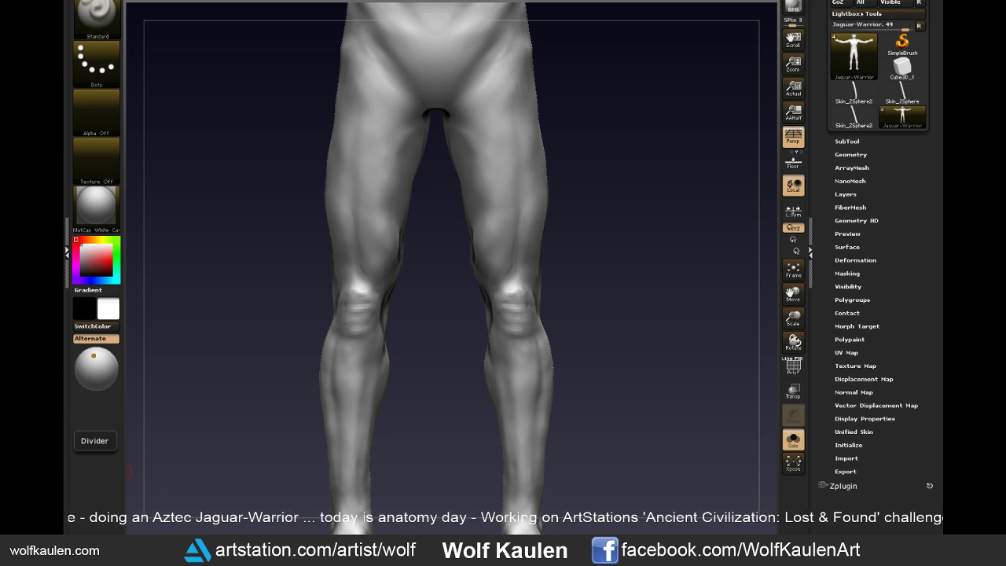
mouse_move(613, 330)
left_mouse_down("alt")
mouse_move(582, 350)
mouse_move(546, 332)
mouse_move(542, 376)
mouse_move(595, 386)
mouse_move(600, 351)
mouse_move(577, 374)
left_mouse_up("alt")
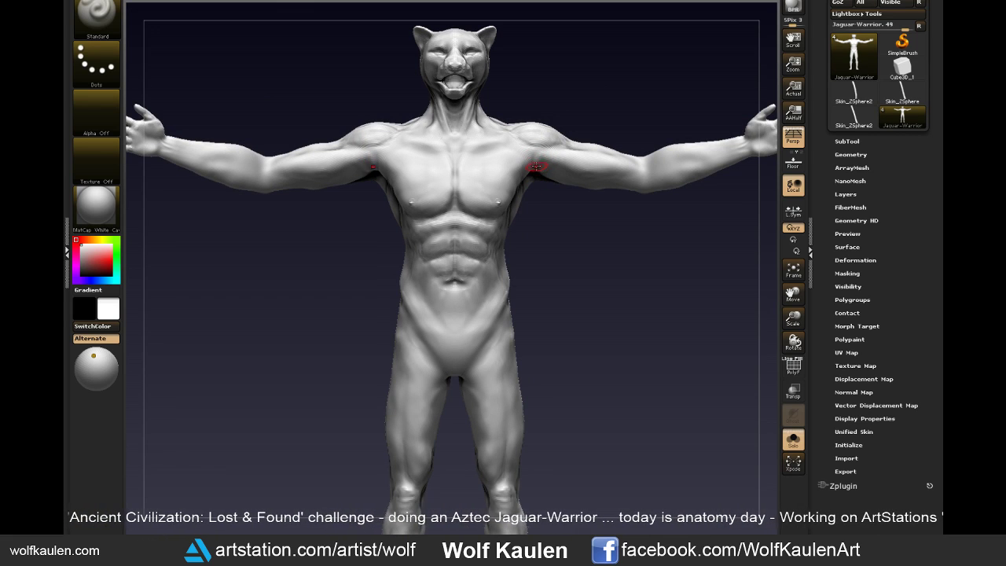
- Build up and smooth the chest and arm muscles with the Clay brush
left_click_drag(543, 215, 530, 183, "alt")
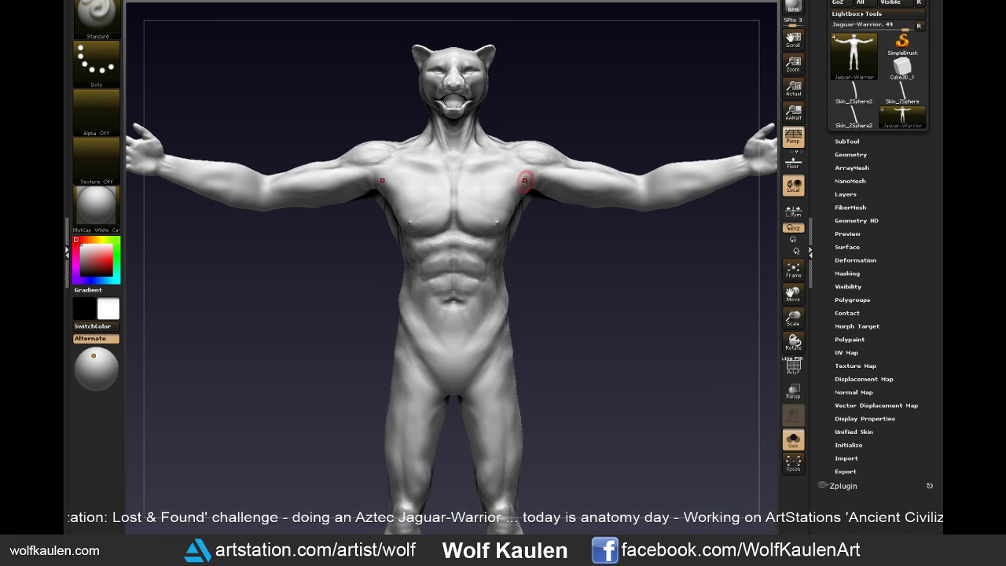
left_click_drag(559, 264, 552, 315, "alt")
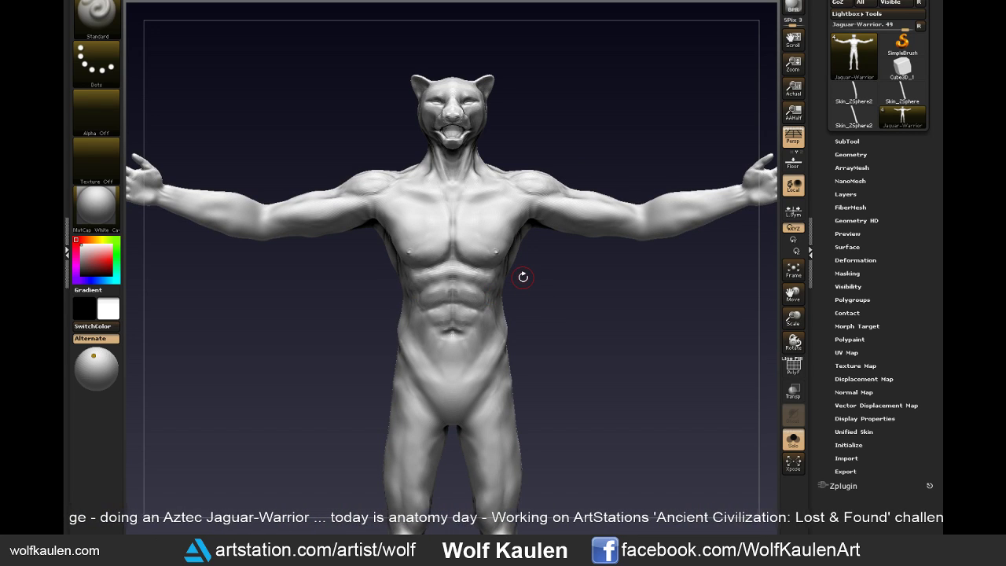
mouse_move(523, 277)
left_mouse_down()
mouse_move(531, 441)
mouse_move(586, 326)
mouse_move(572, 265)
left_mouse_up()
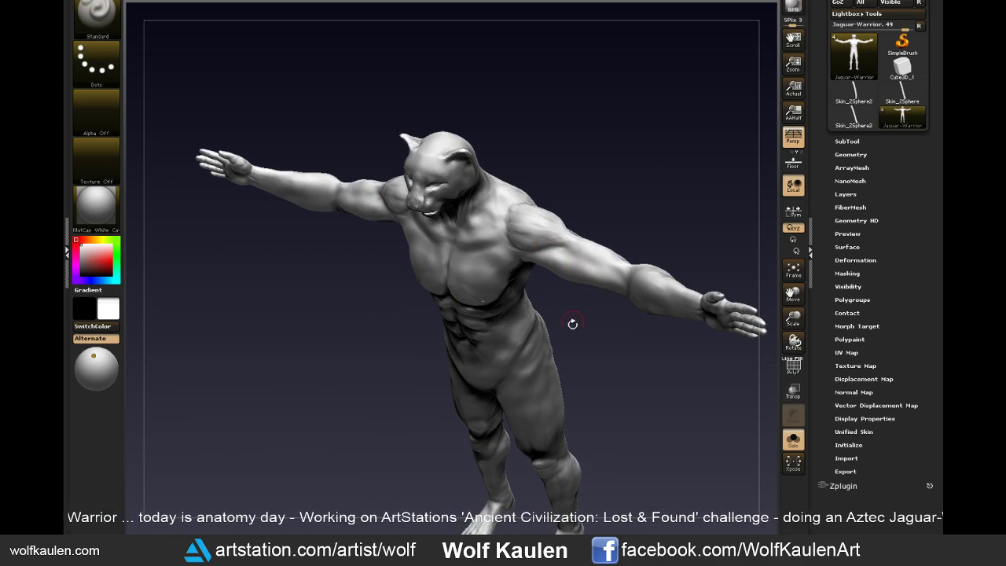
mouse_move(572, 323)
left_mouse_down("shift")
mouse_move(588, 352)
mouse_move(561, 390)
mouse_move(564, 430)
left_mouse_up("shift")
key("b")
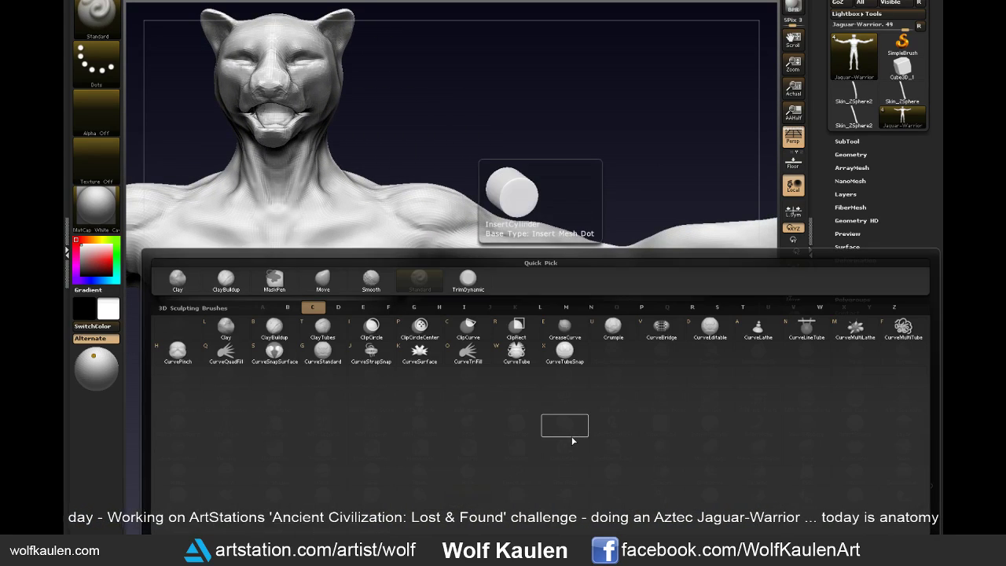
key("c")
key("l")
mouse_move(571, 359)
left_mouse_down()
mouse_move(553, 412)
mouse_move(544, 397)
left_mouse_up()
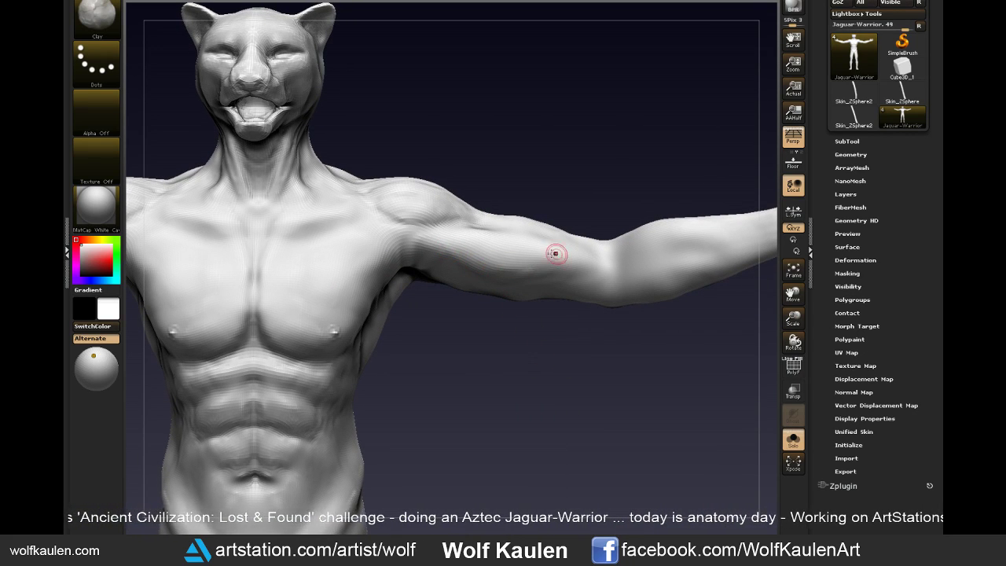
mouse_move(601, 330)
left_mouse_down()
mouse_move(517, 388)
mouse_move(523, 414)
left_mouse_up()
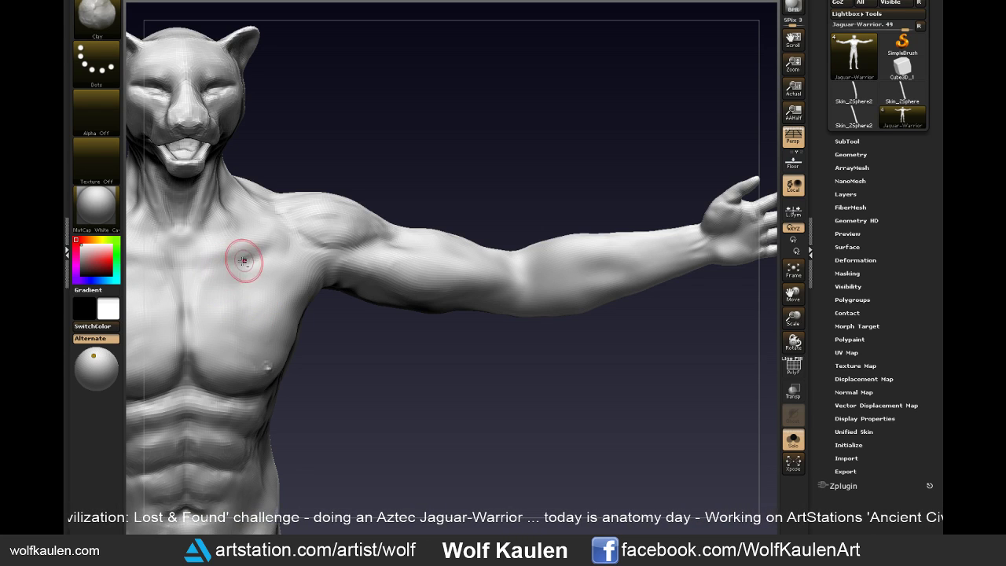
key("shift")
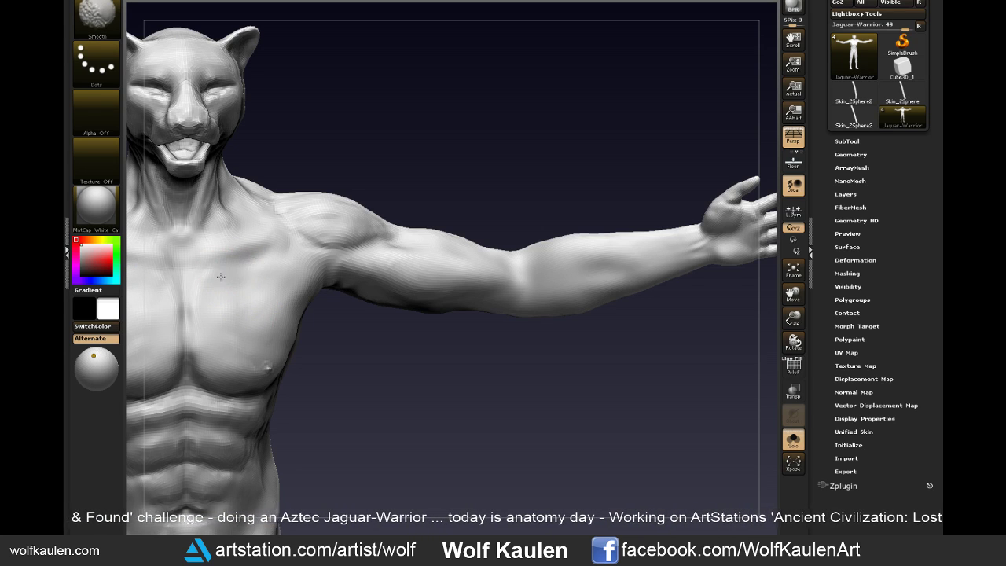
left_click_drag(221, 277, 254, 286, "shift")
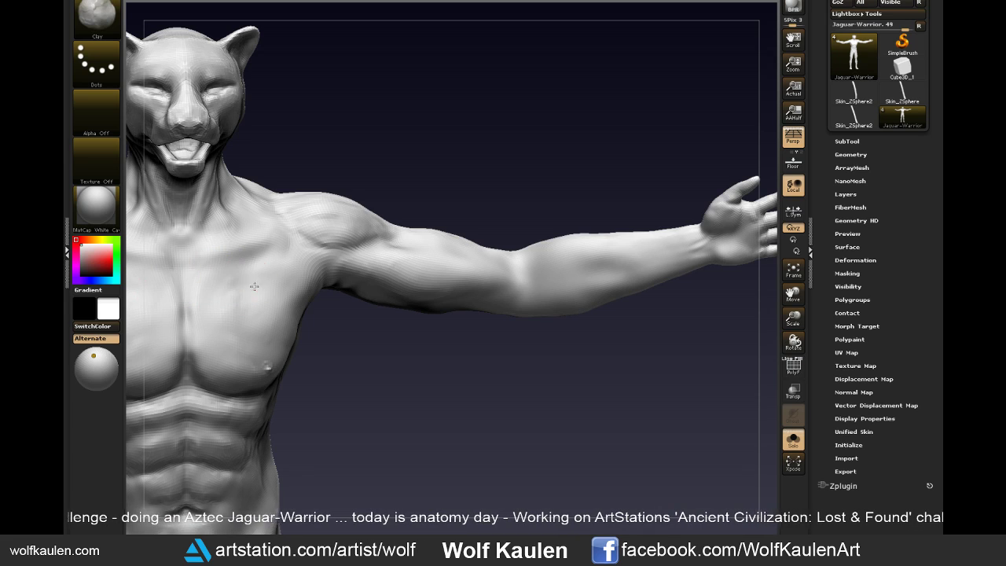
key("shift")
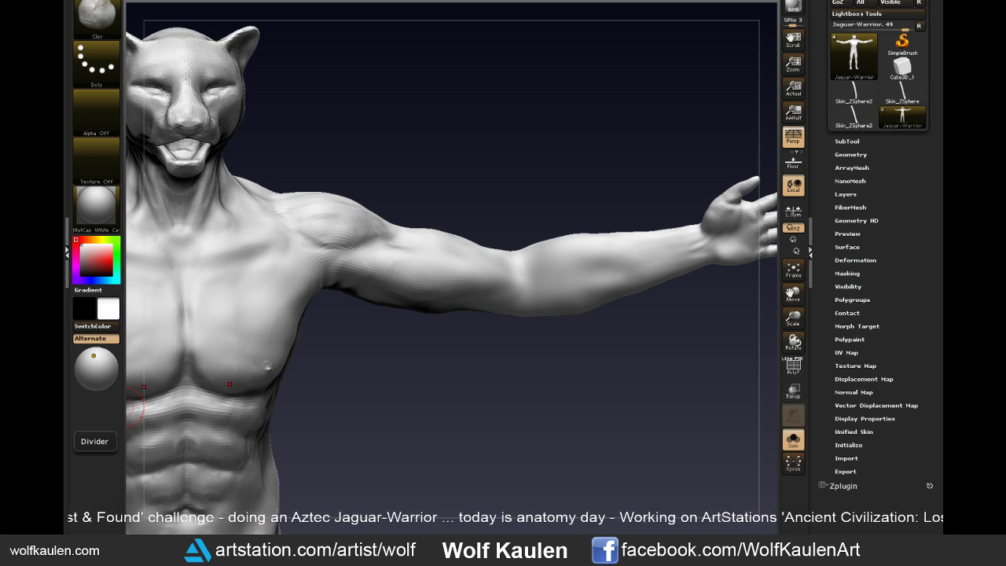
- Pull the right waist contour into shape with the Move brush
mouse_move(461, 458)
left_mouse_down()
mouse_move(525, 393)
mouse_move(561, 377)
left_mouse_up()
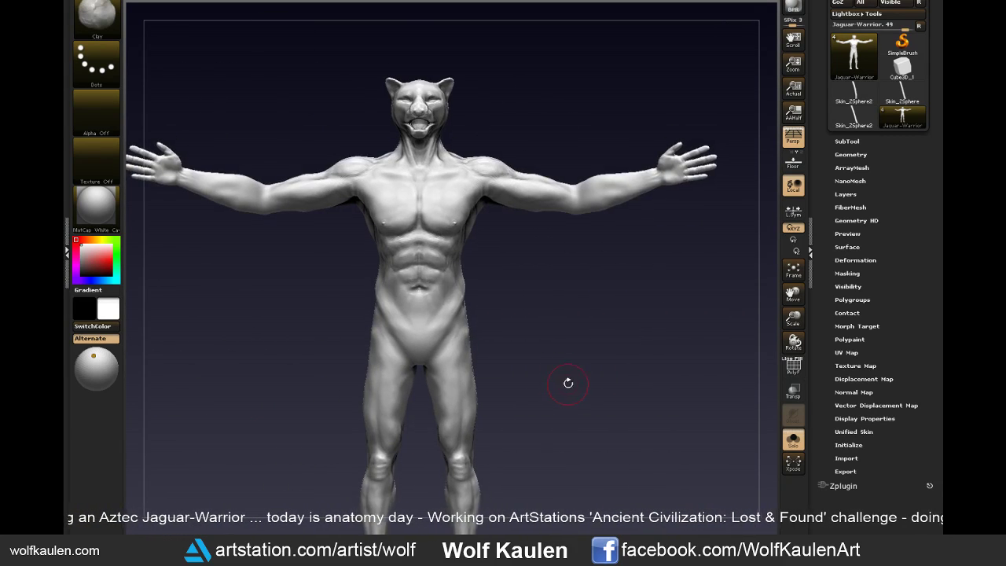
right_click_drag(568, 382, 568, 410, "ctrl")
key("b")
key("m")
key("v")
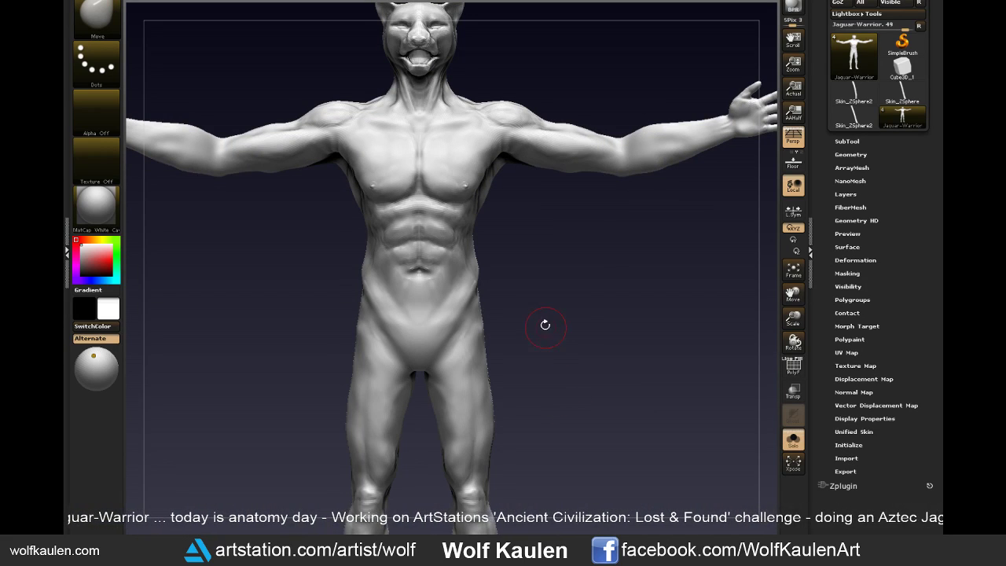
key("s")
left_click_drag(481, 268, 481, 285)
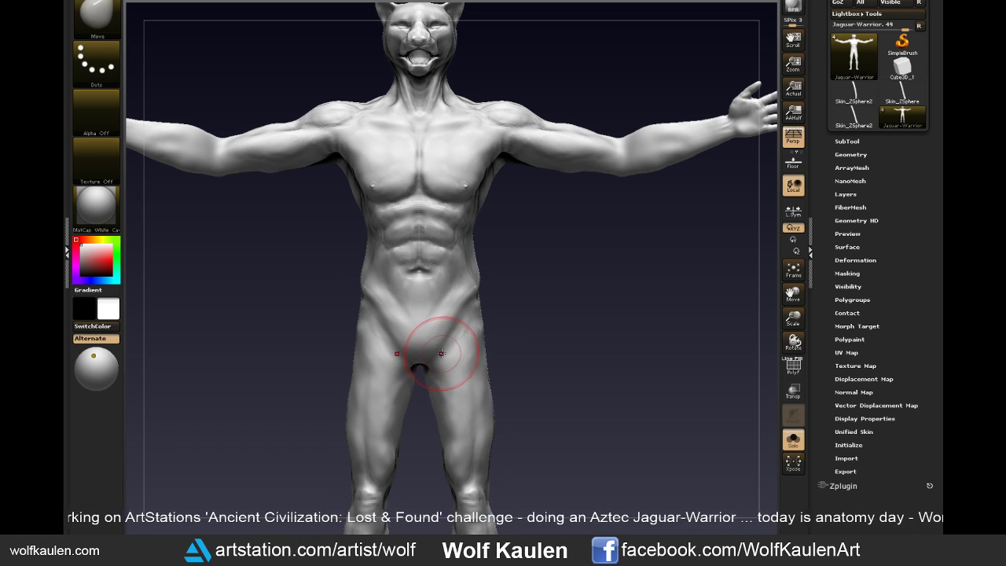
- With the body soloed, turn it to a straight back view and switch to the Clay brush
left_click_drag(503, 361, 629, 370)
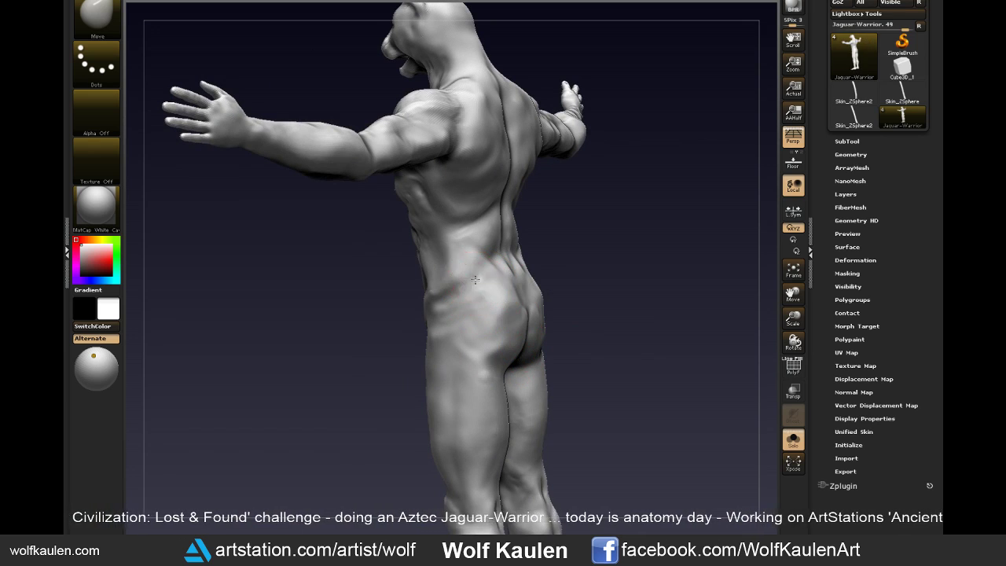
left_click_drag(550, 283, 621, 331)
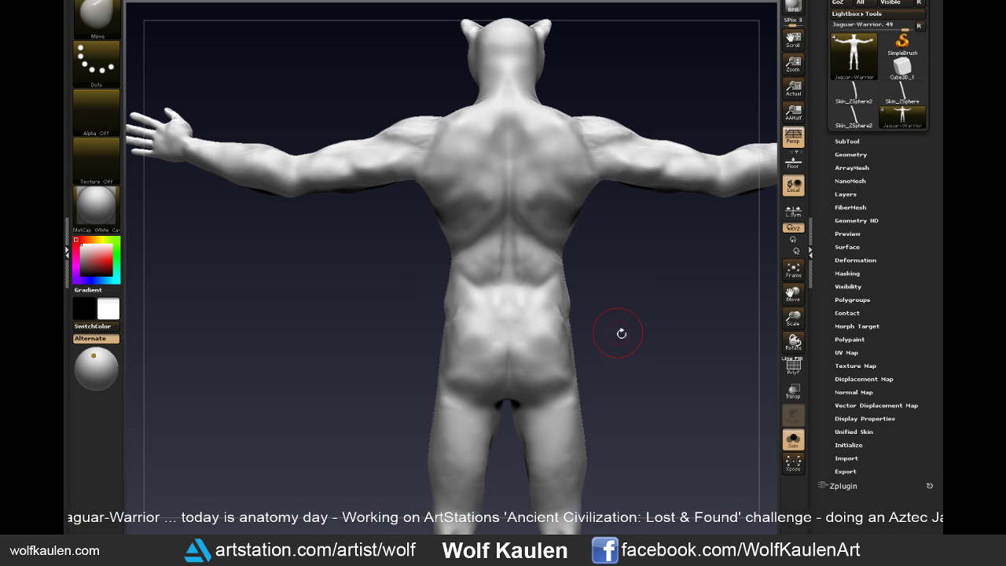
key("b")
key("c")
key("l")
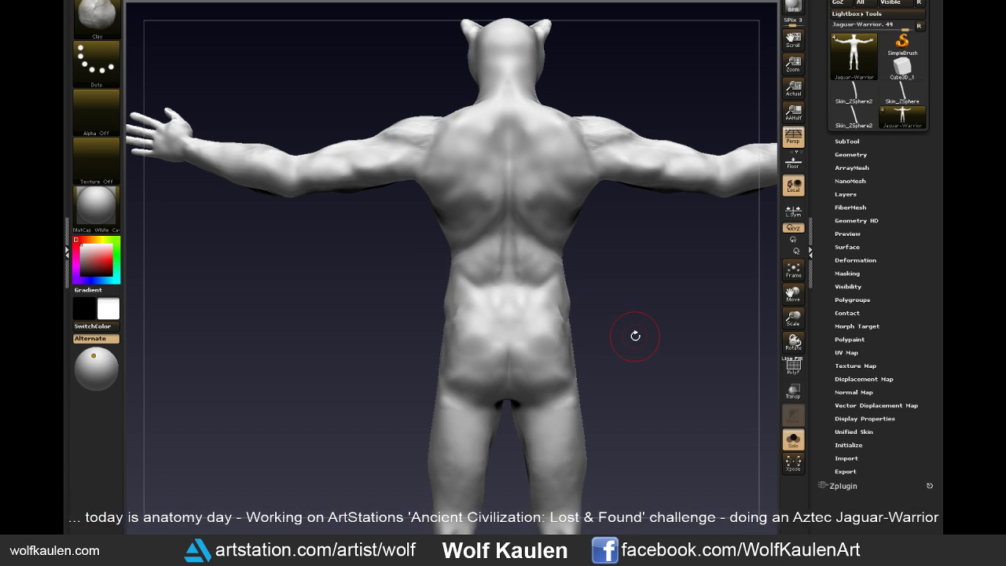
left_click_drag(686, 436, 679, 443)
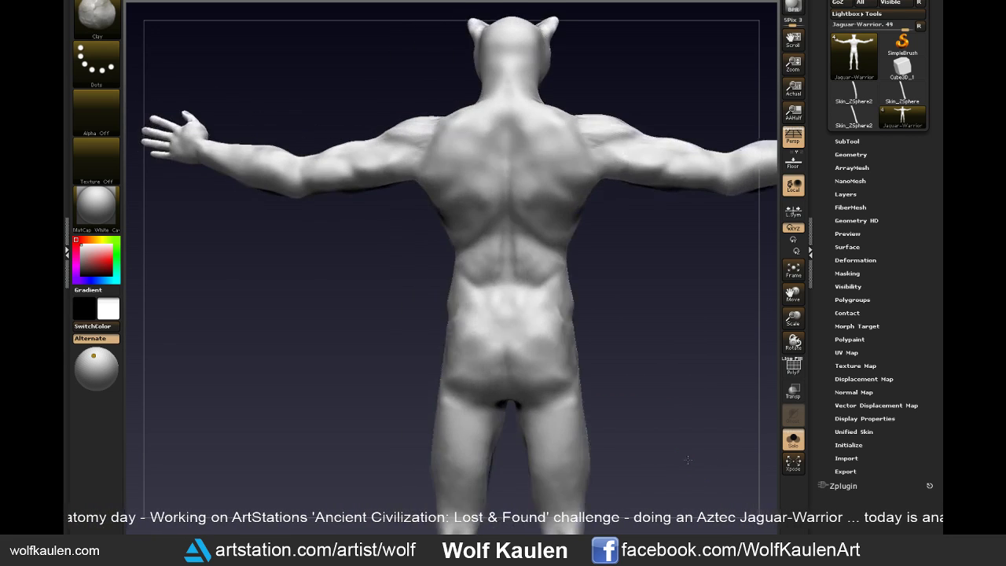
left_click_drag(615, 370, 628, 393, "shift")
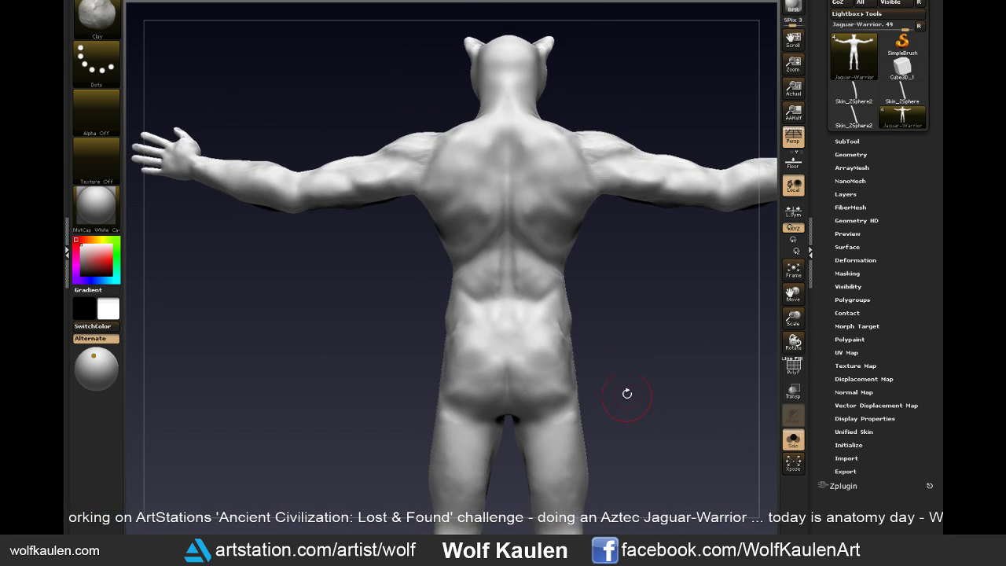
- Build up the shoulder-blade muscles, then check them from three-quarter and straight back views
mouse_move(568, 195)
left_mouse_down()
mouse_move(579, 184)
mouse_move(571, 198)
left_mouse_up()
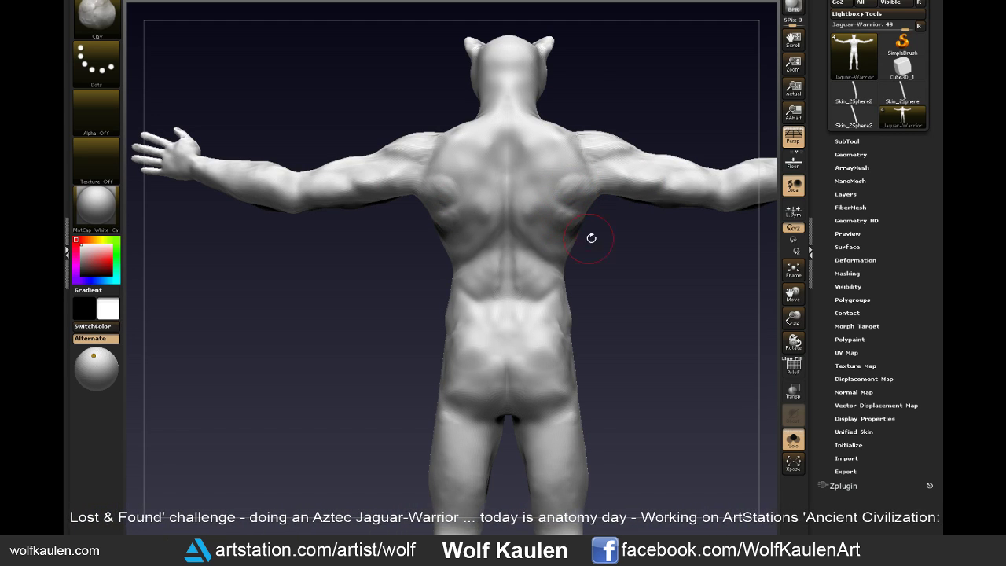
left_click_drag(590, 237, 601, 220)
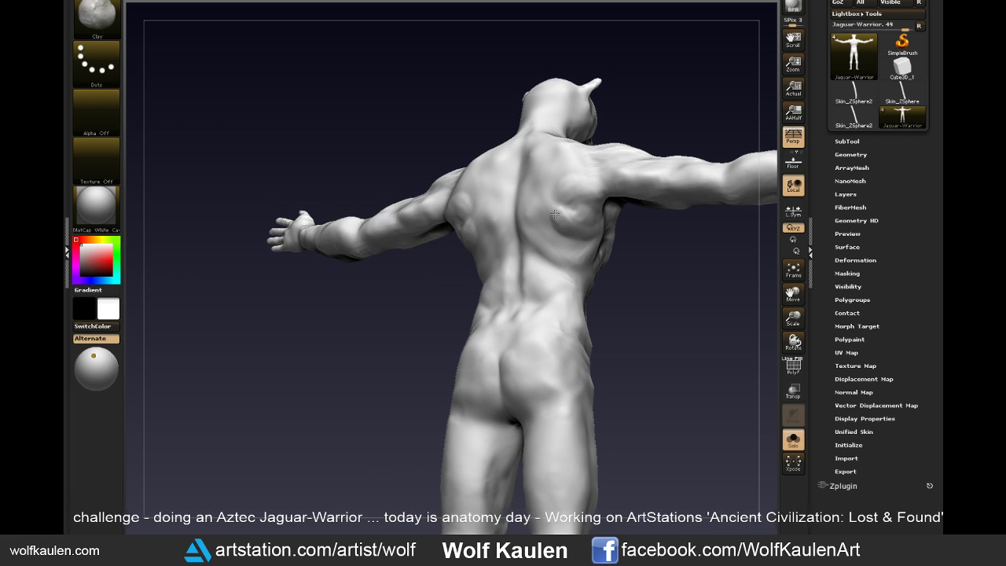
left_click_drag(619, 284, 636, 307)
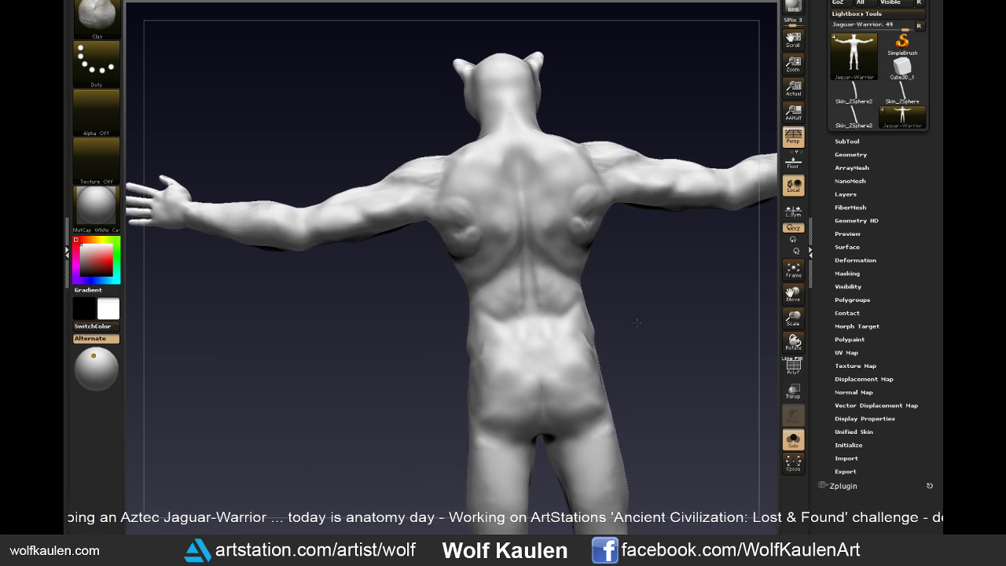
left_click_drag(608, 314, 623, 338)
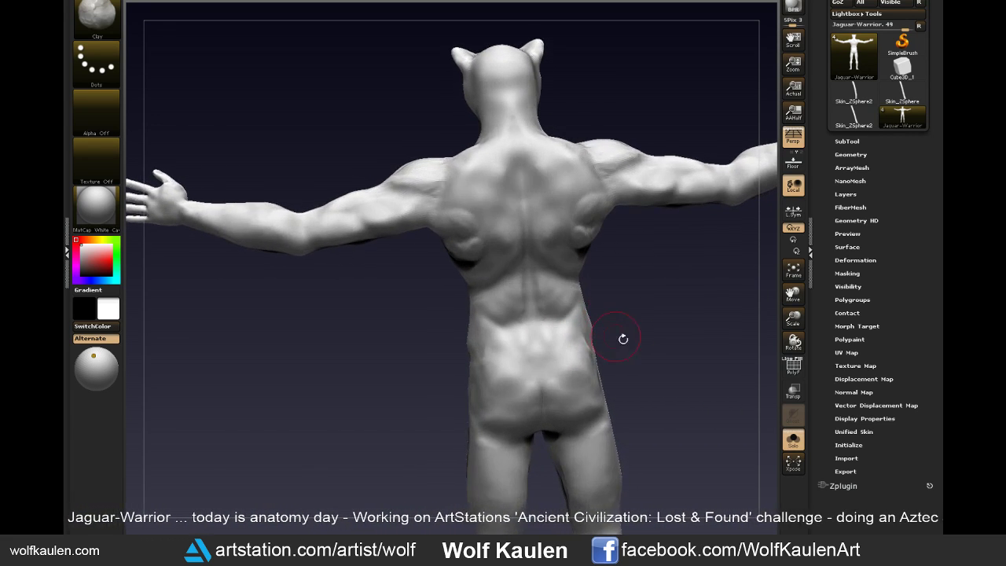
- Show the loincloth and arm band again and zoom in on the back with a smaller brush
left_click(792, 438)
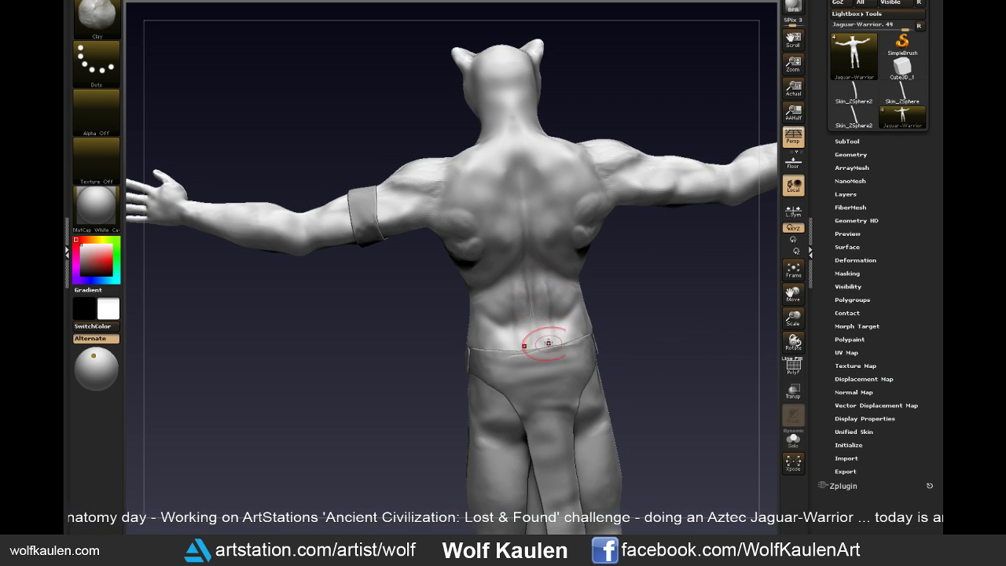
mouse_move(624, 348)
left_mouse_down()
mouse_move(588, 353)
mouse_move(567, 337)
left_mouse_up()
key("s")
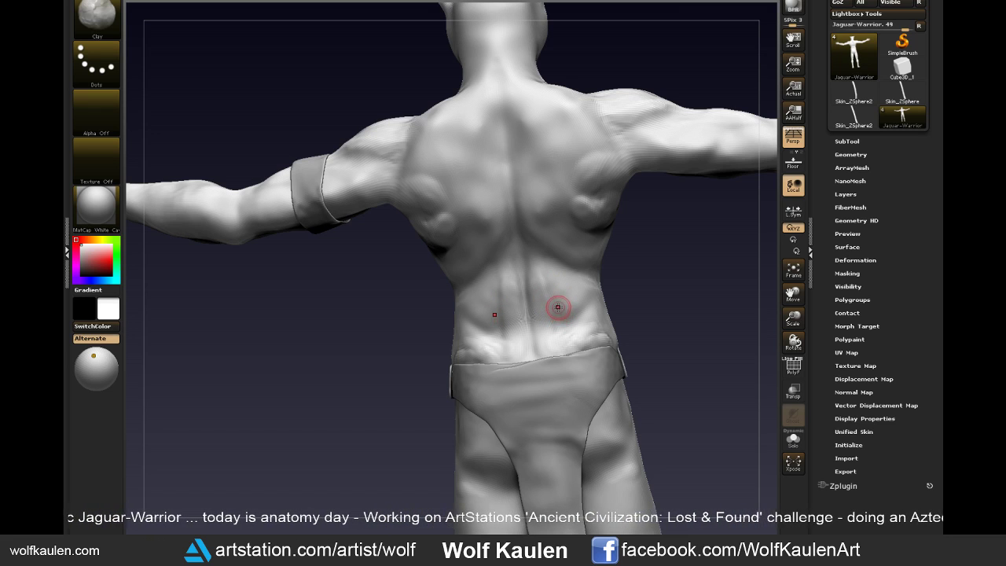
mouse_move(667, 261)
left_mouse_down("alt")
mouse_move(601, 265)
mouse_move(614, 267)
left_mouse_up("alt")
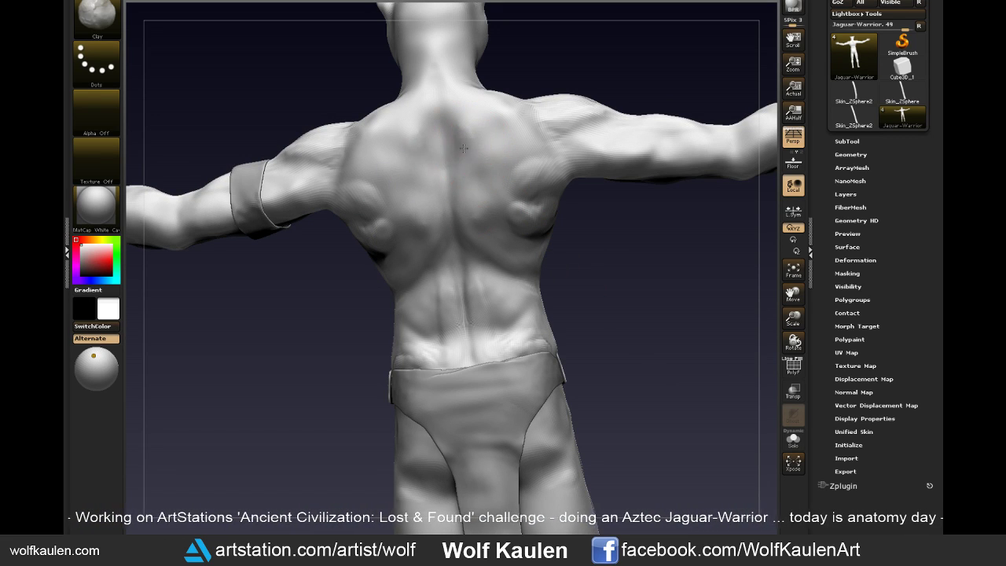
- Carve a deeper upper-spine groove and build up the mid-back muscles, finishing with a much smaller brush
mouse_move(448, 101)
left_mouse_down()
mouse_move(454, 161)
mouse_move(454, 139)
left_mouse_up()
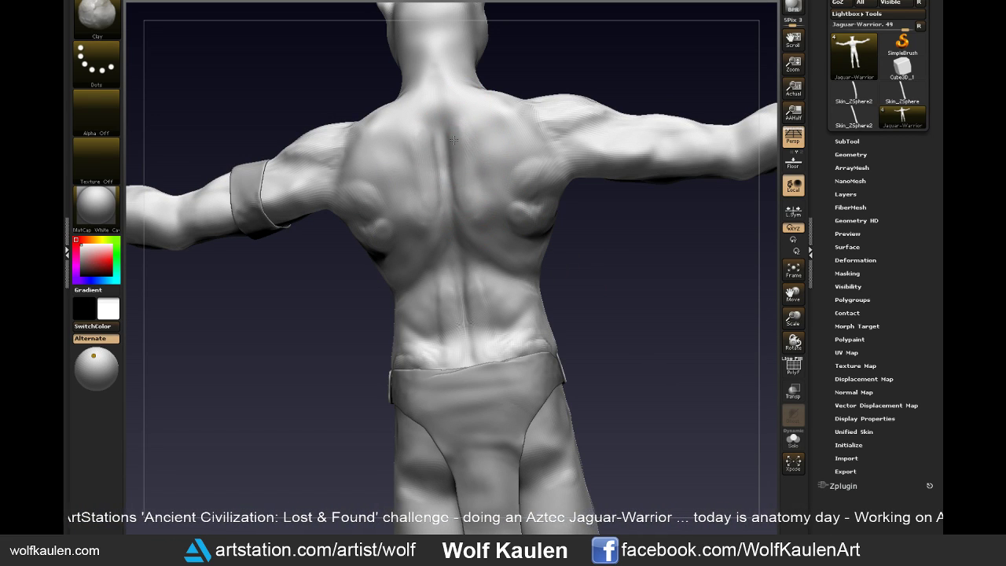
left_click_drag(455, 183, 451, 110)
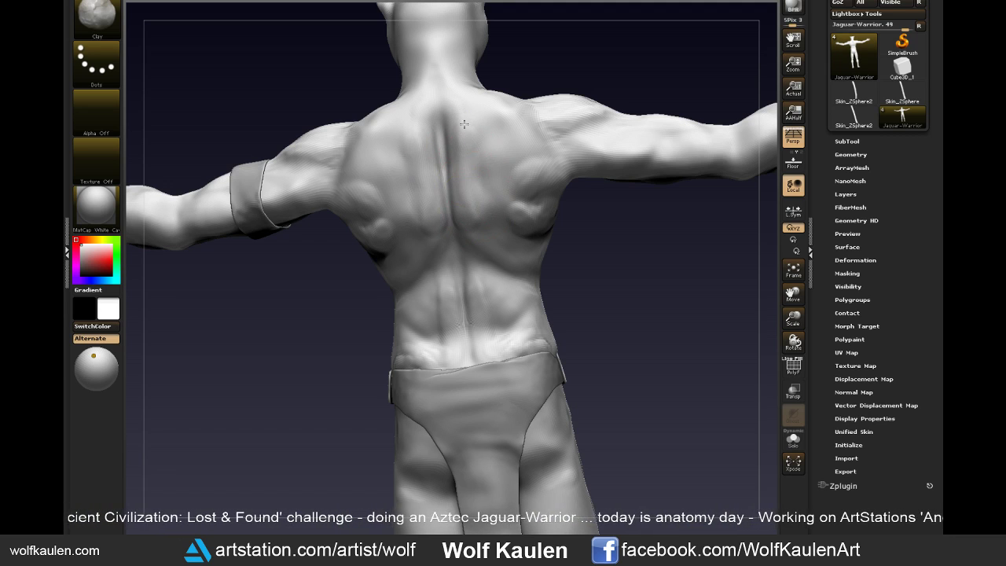
left_click_drag(471, 192, 486, 208)
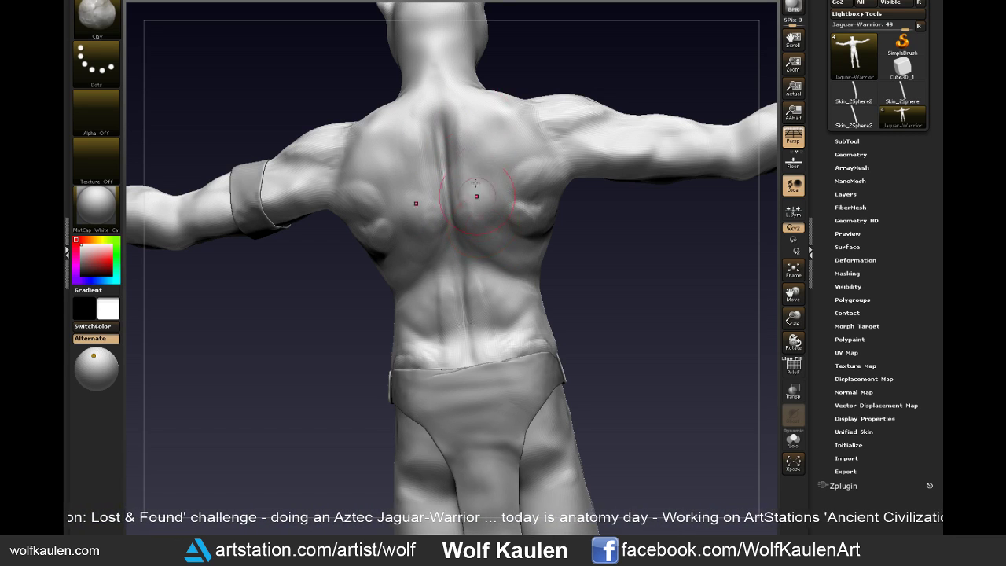
key("s")
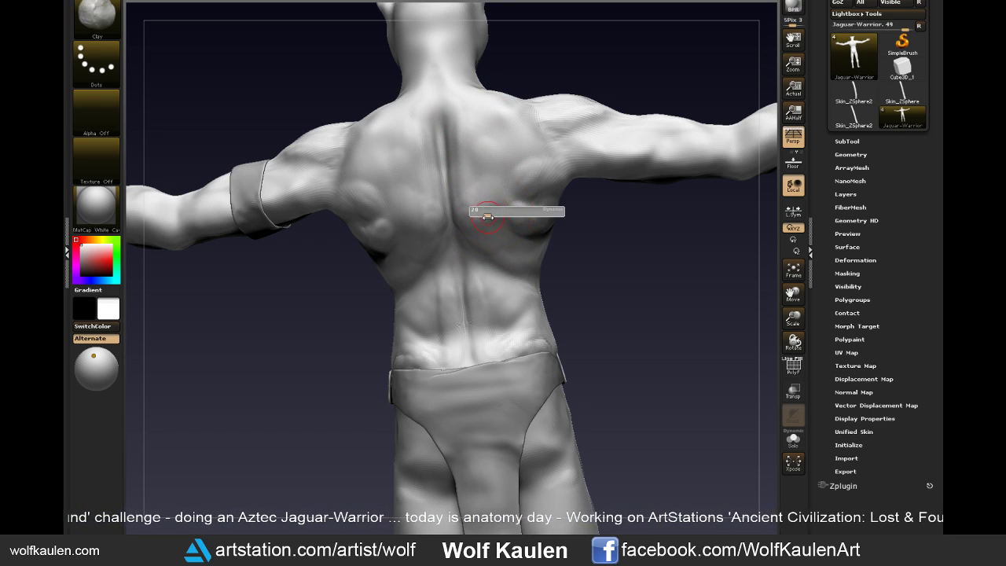
left_click_drag(496, 209, 530, 202)
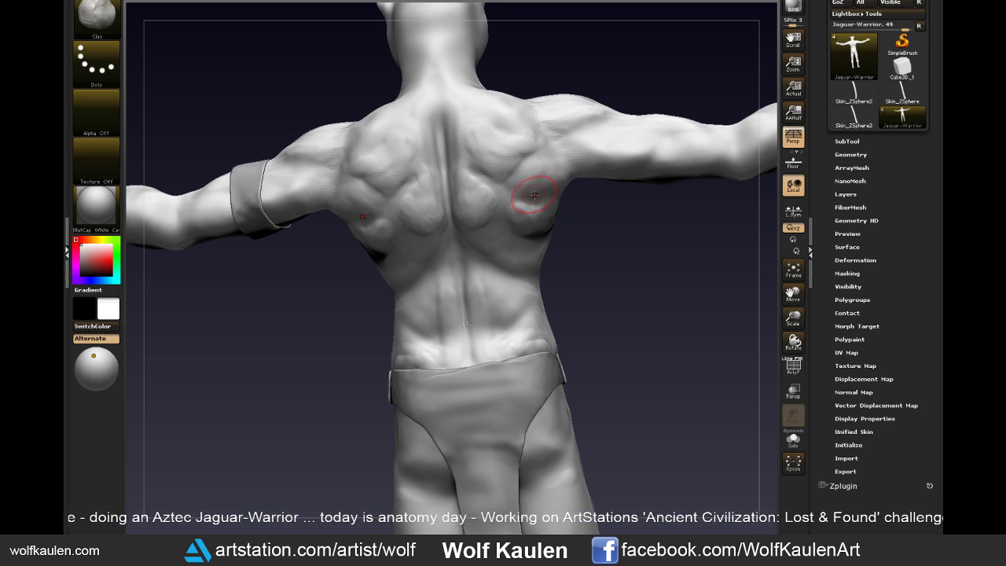
- Switch to the TrimDynamic brush
key("b")
key("t")
key("d")
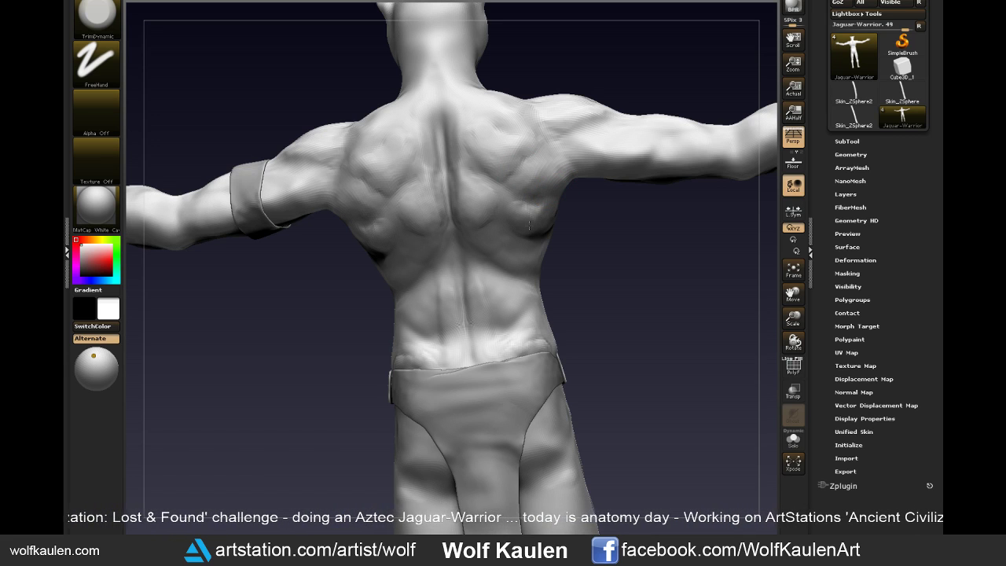
- Frame the figure at a three-quarter back view and reshape the spine area with the Move brush
right_click_drag(562, 228, 530, 207)
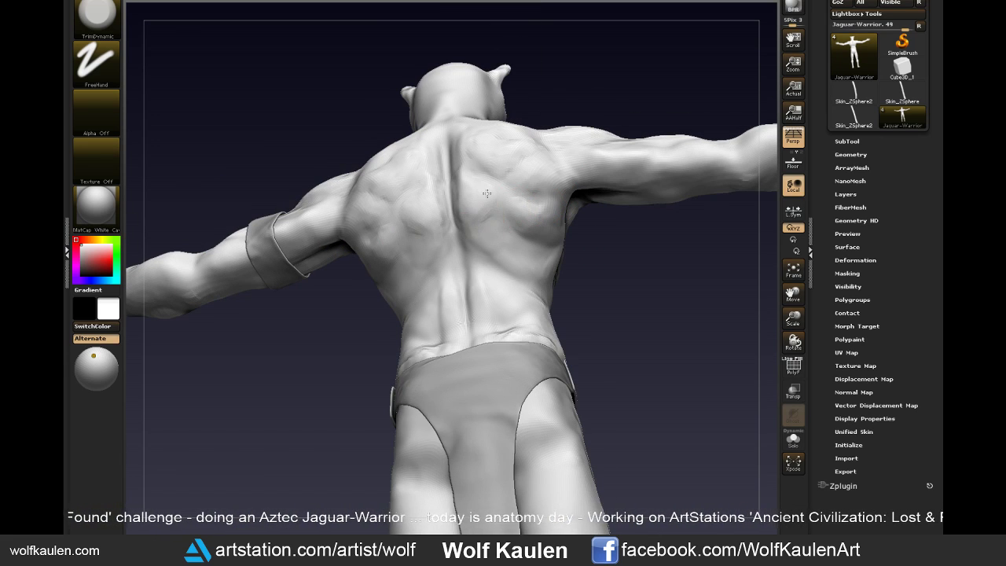
right_click_drag(551, 259, 535, 227)
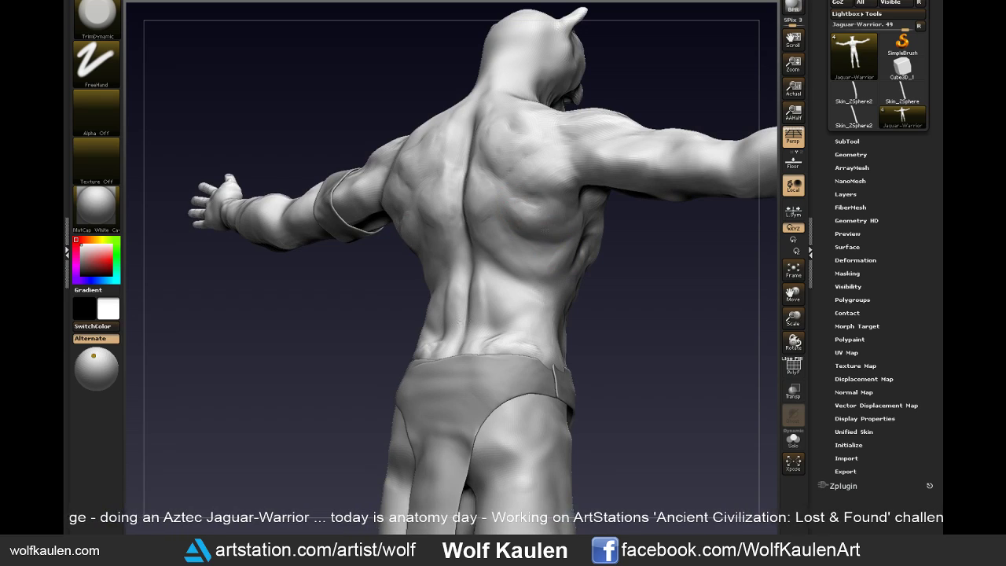
right_click_drag(611, 278, 640, 333)
key("f")
mouse_move(631, 294)
right_mouse_down()
mouse_move(667, 390)
mouse_move(623, 390)
mouse_move(602, 408)
right_mouse_up()
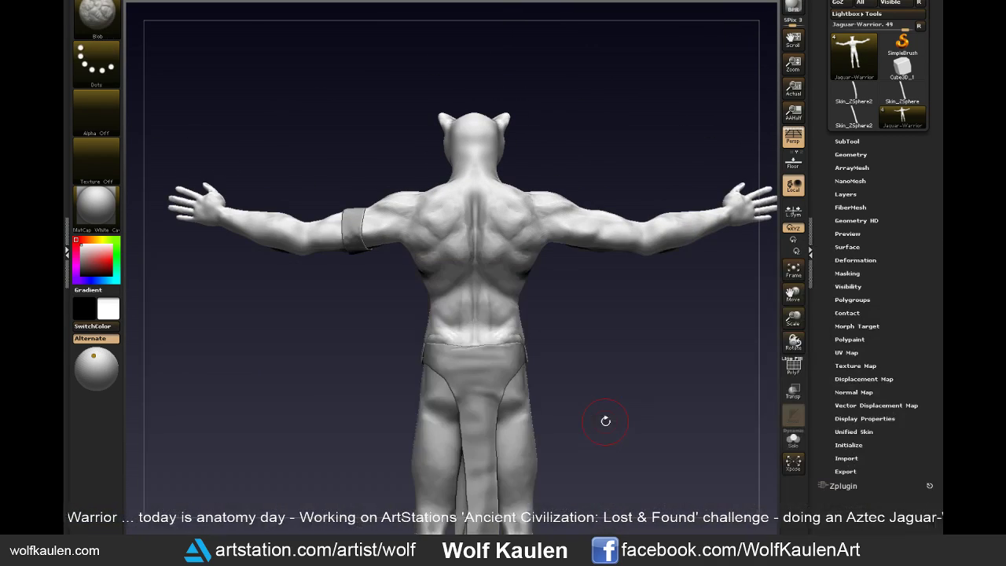
key("b")
key("m")
key("v")
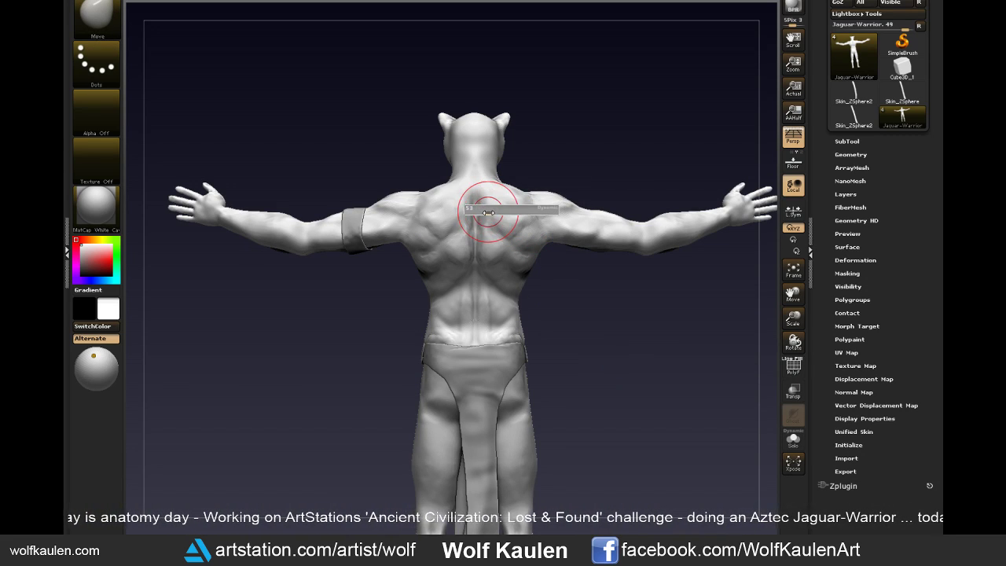
left_click_drag(482, 217, 473, 188)
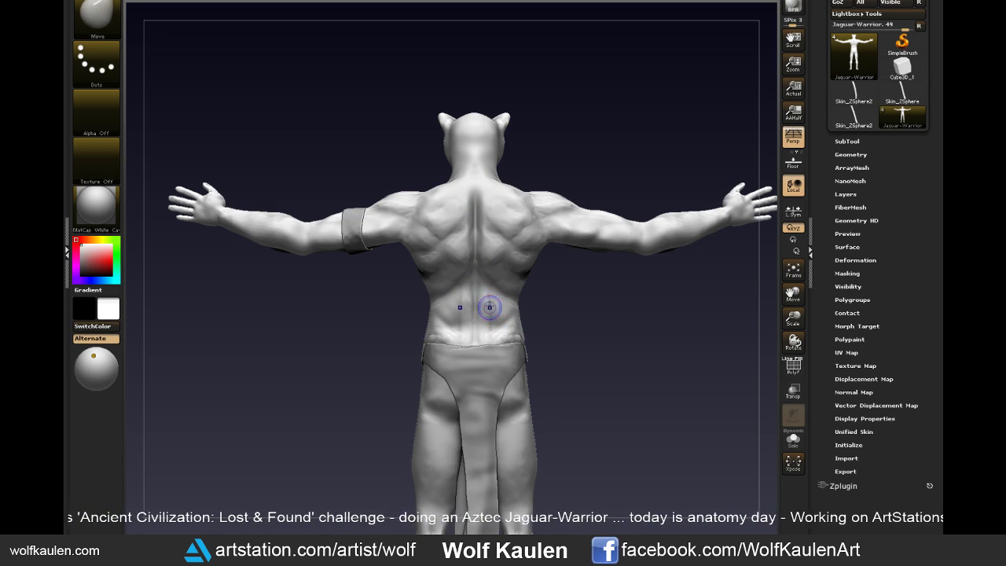
- Smooth the lower back, then sculpt curve-stroke dimples above the loincloth and soften them
left_click_drag(489, 306, 472, 298, "shift")
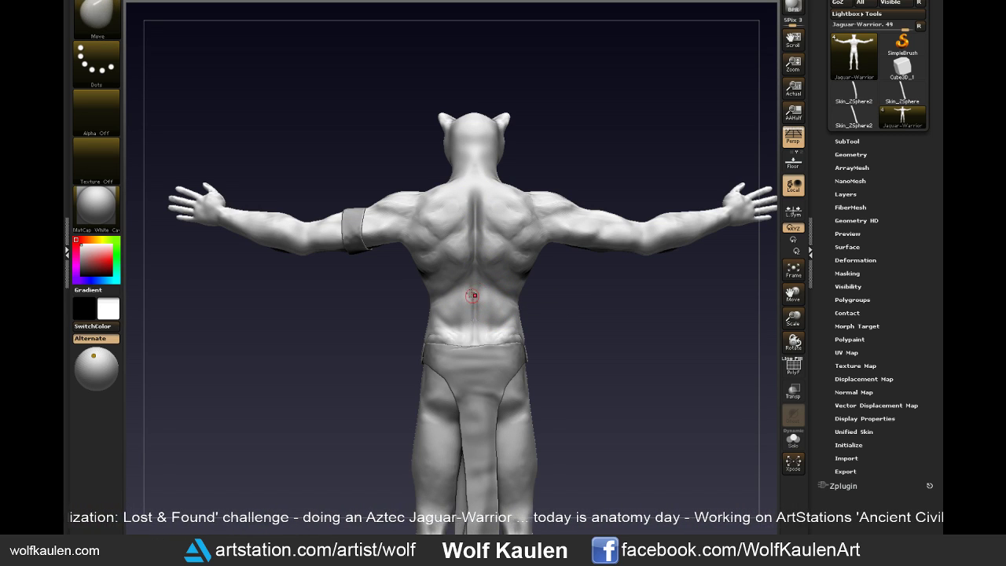
scroll(581, 385, "up", 3)
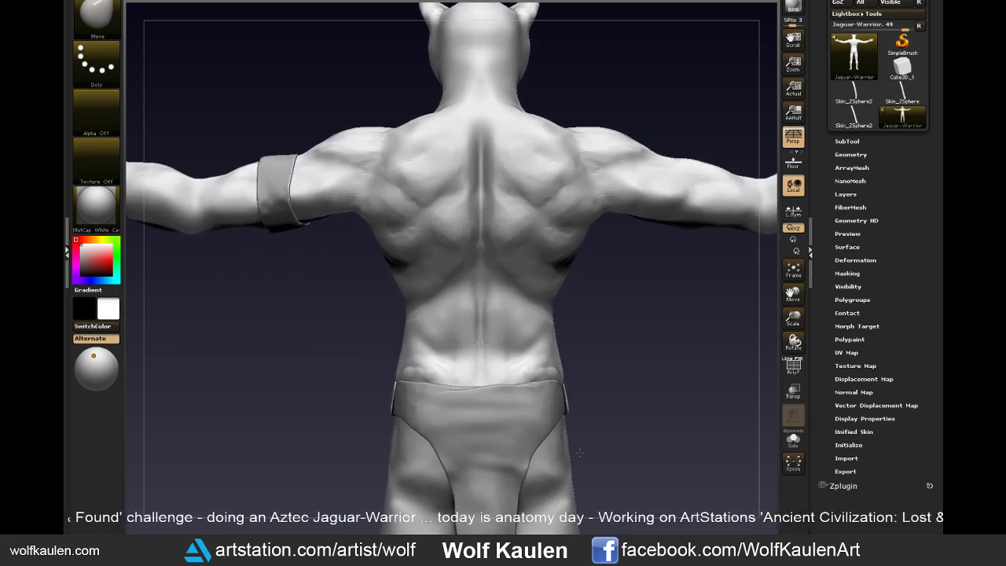
key("b")
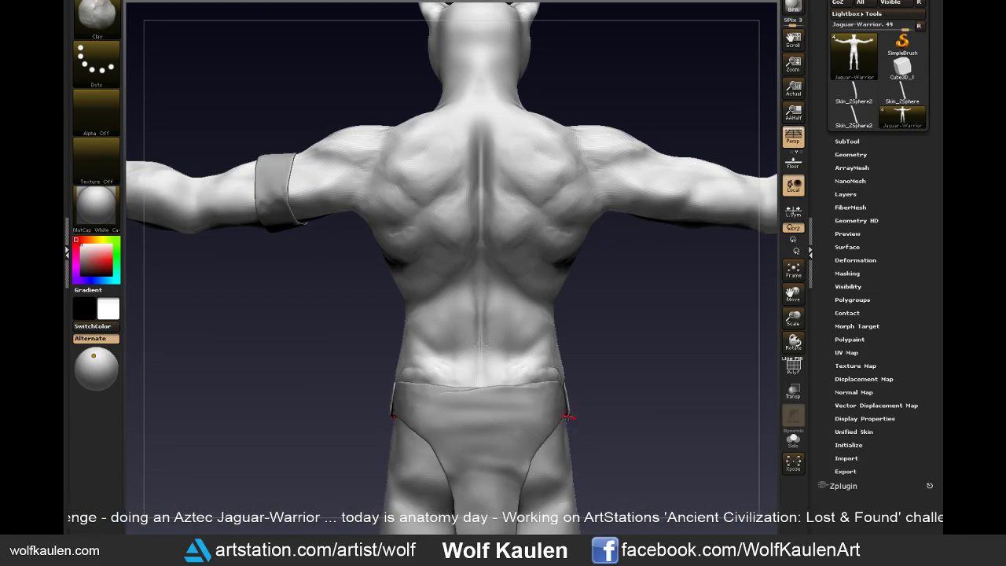
left_click_drag(561, 406, 533, 379)
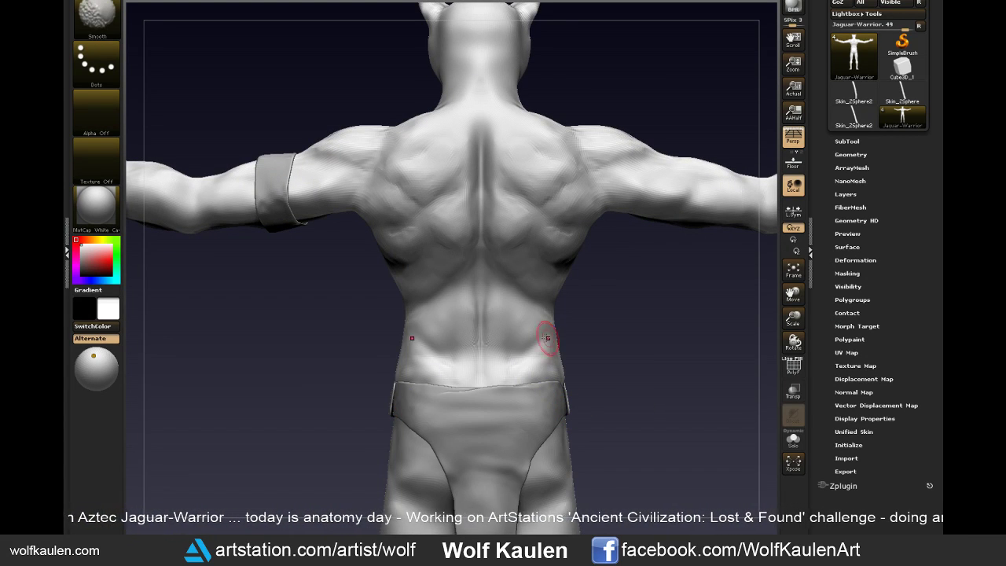
left_click_drag(457, 314, 504, 314)
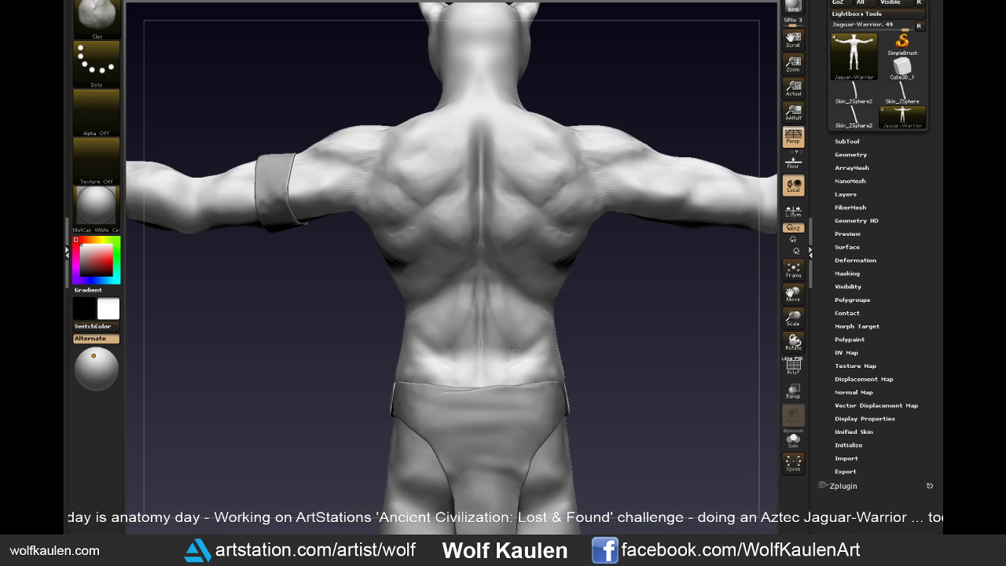
left_click(500, 312)
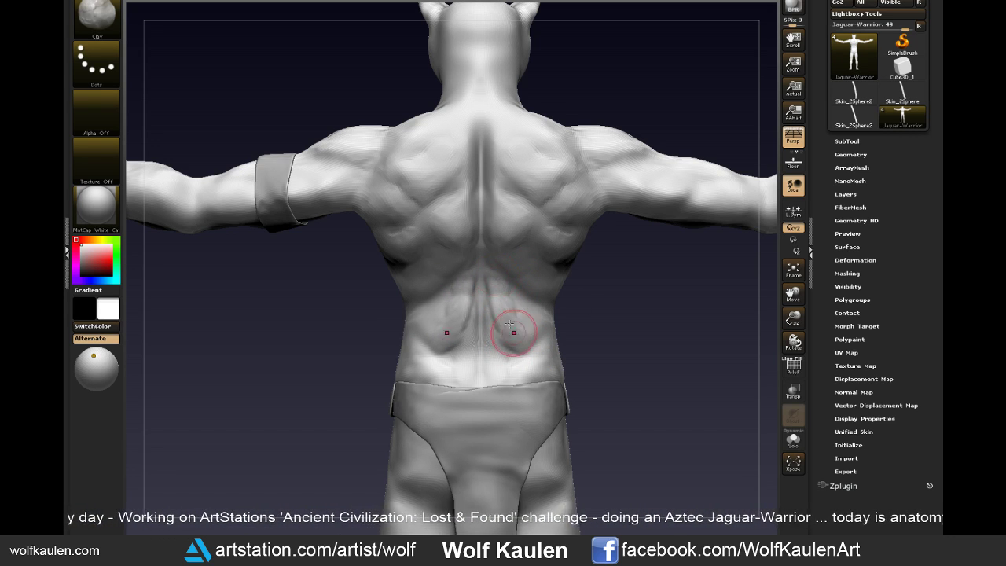
left_click_drag(500, 312, 505, 333, "shift")
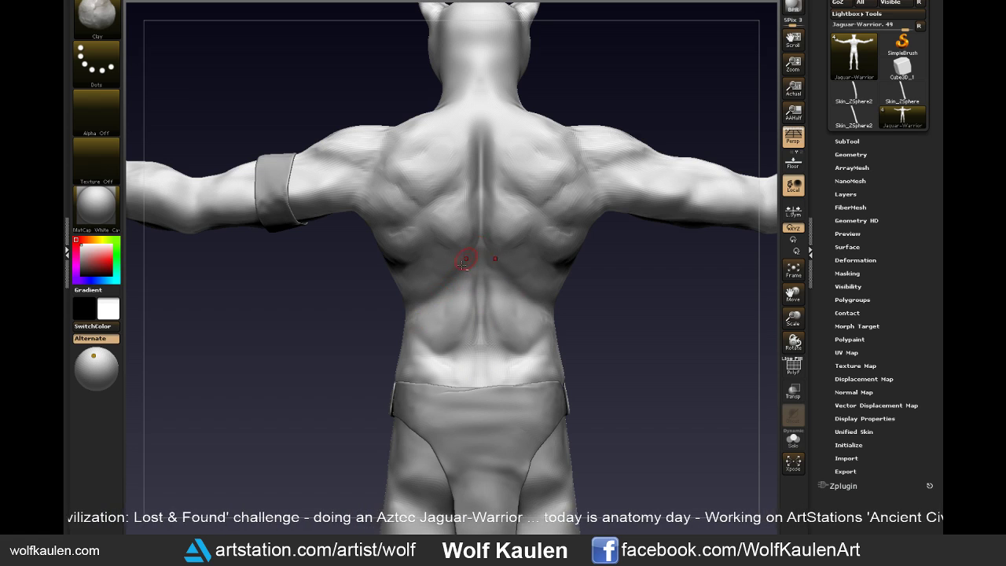
- Frame the figure from the front and add a small sculpt stroke on the thigh near the knee
key("f")
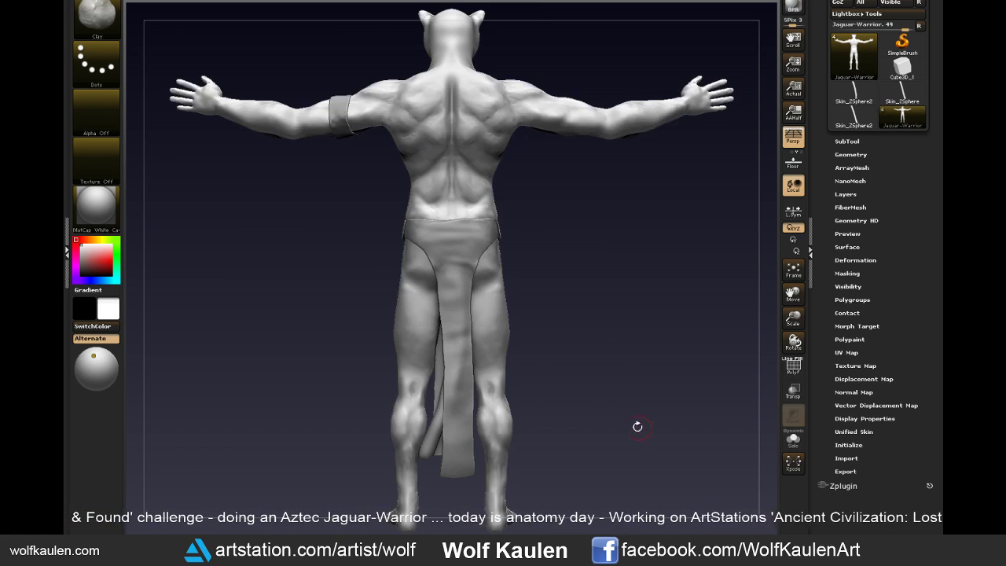
mouse_move(637, 426)
left_mouse_down()
mouse_move(644, 391)
mouse_move(678, 400)
mouse_move(664, 446)
left_mouse_up()
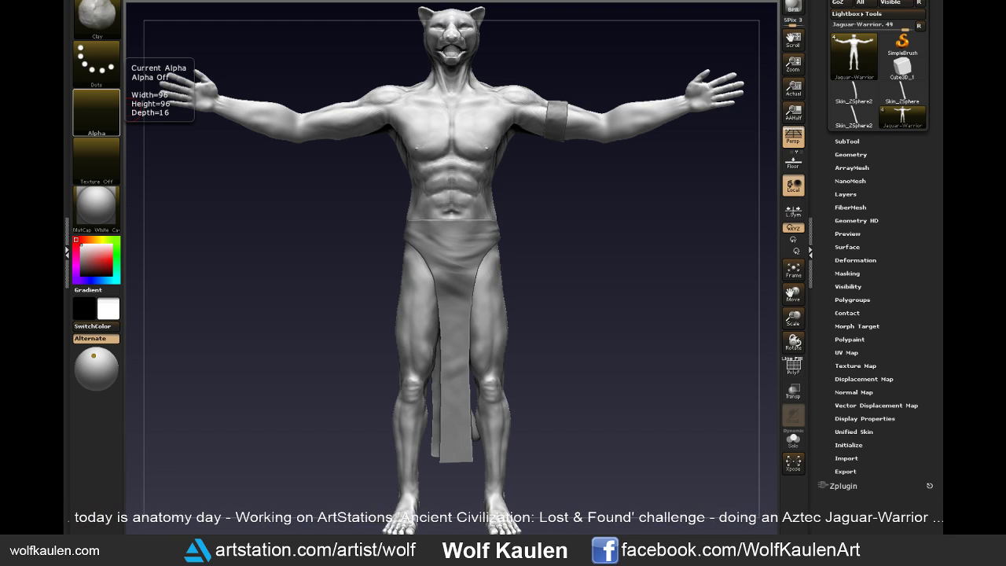
mouse_move(568, 271)
left_mouse_down()
mouse_move(538, 323)
mouse_move(514, 305)
left_mouse_up()
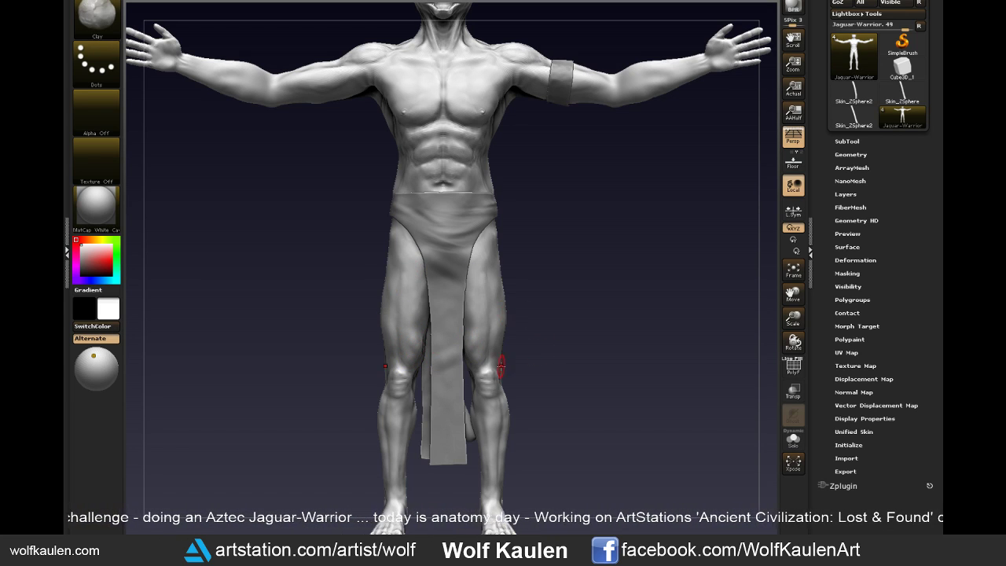
key("s")
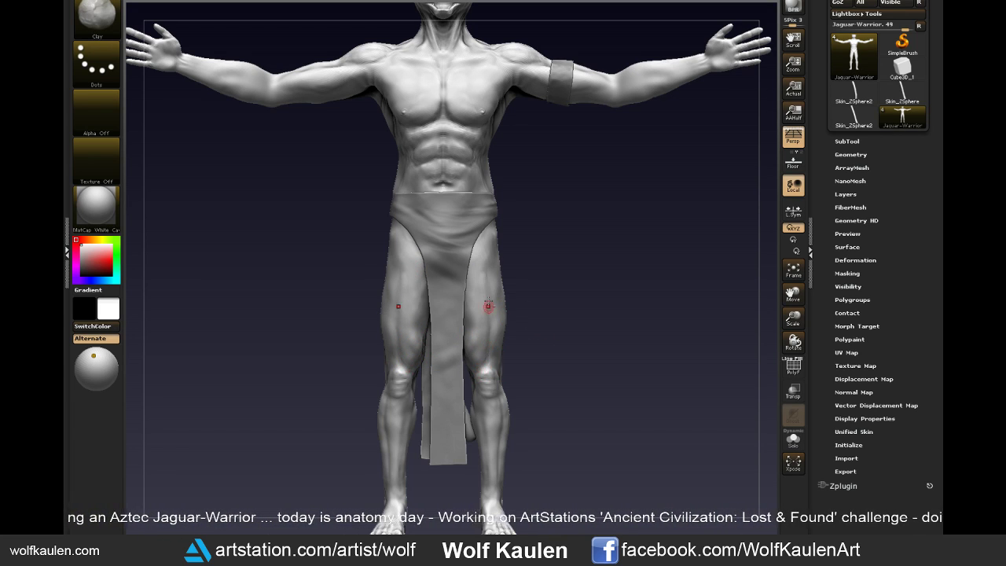
right_click_drag(516, 374, 497, 311)
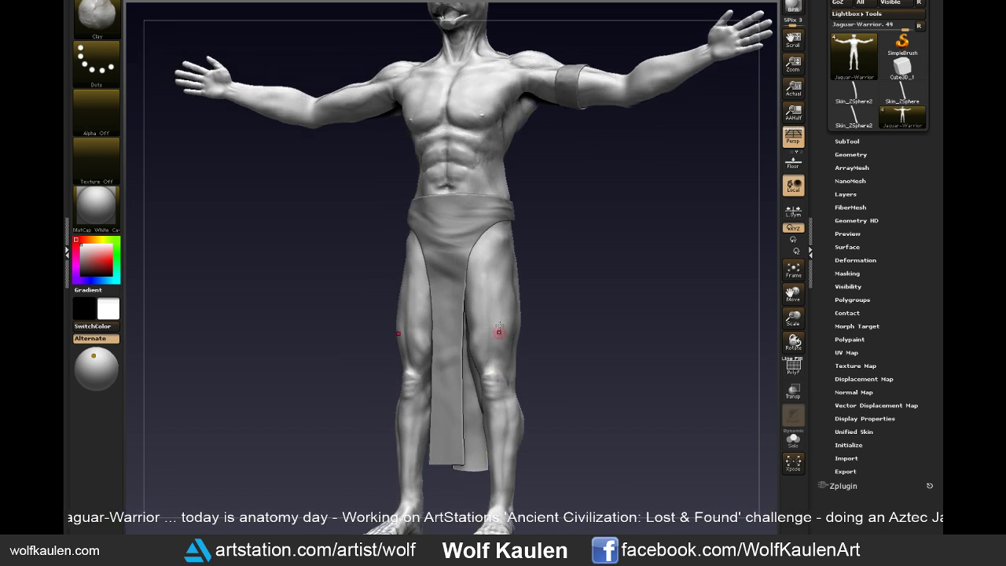
left_click_drag(498, 346, 494, 321)
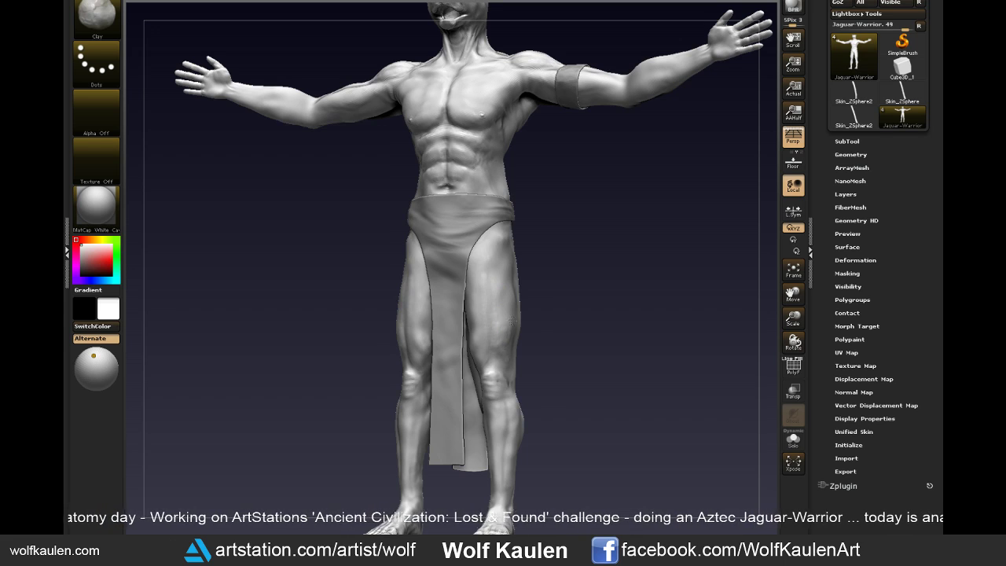
right_click_drag(511, 322, 538, 321, "shift")
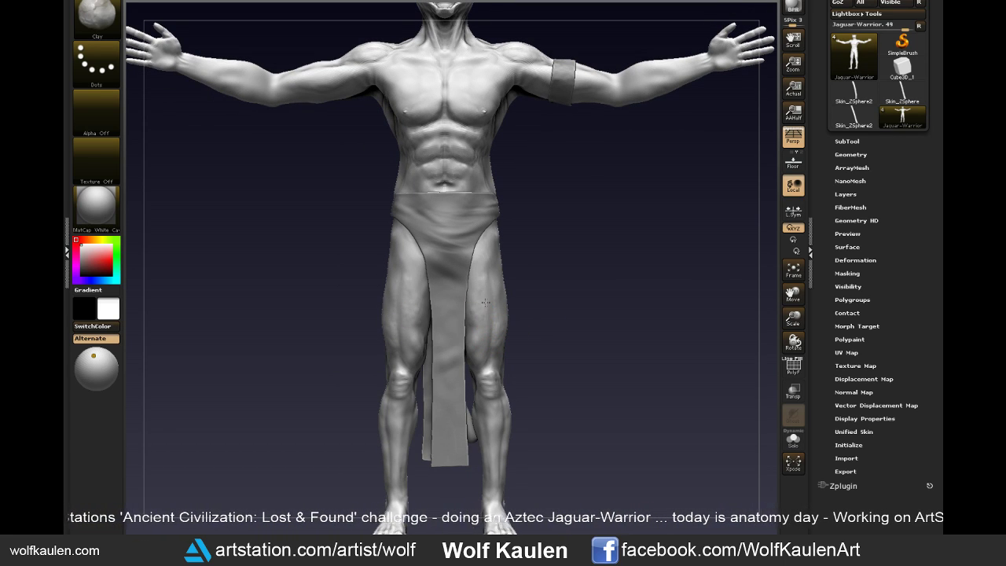
- Shift-smooth the thigh and knee muscles, checking from side, front and three-quarter angles
right_click_drag(490, 314, 498, 294)
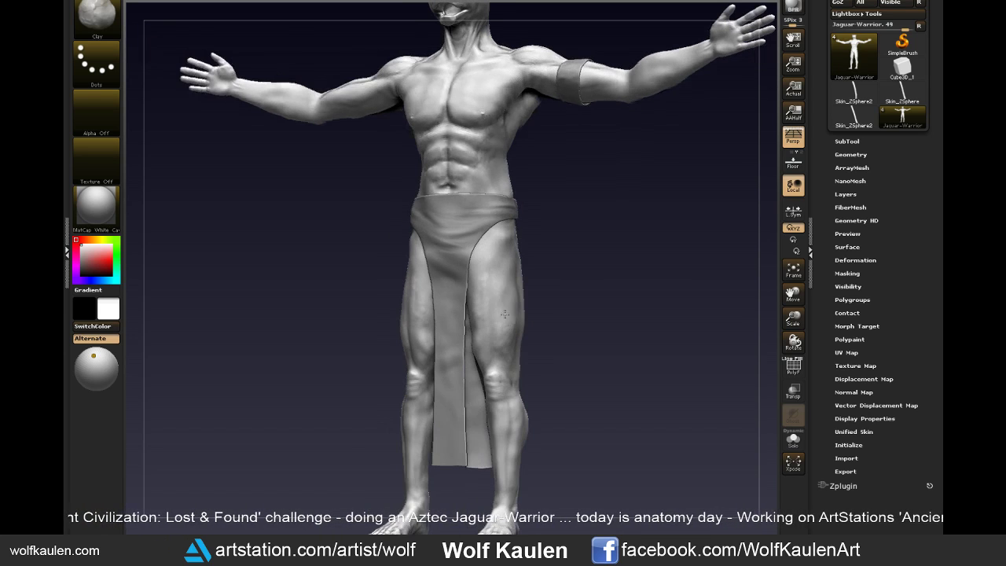
key("shift")
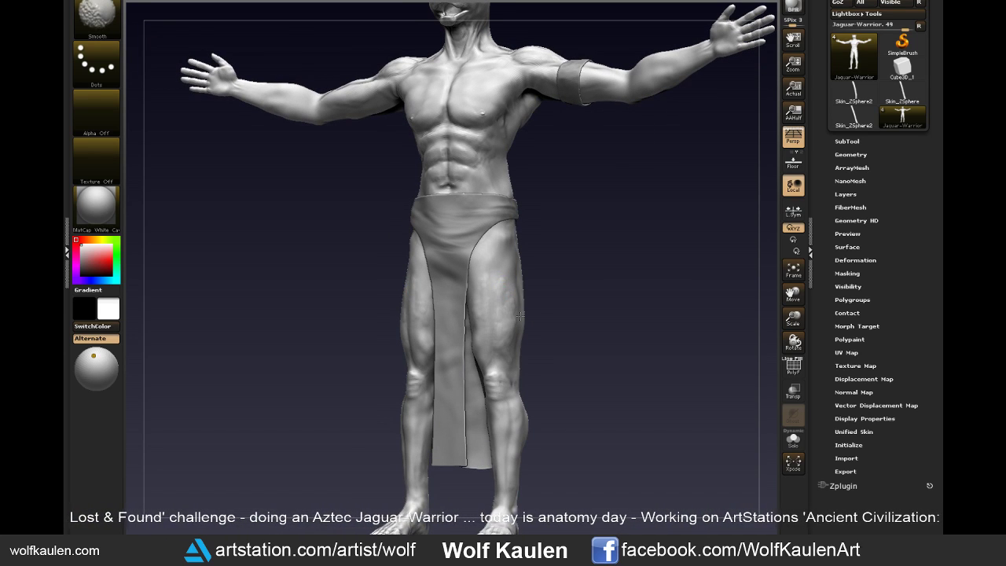
right_click_drag(477, 353, 474, 303, "shift")
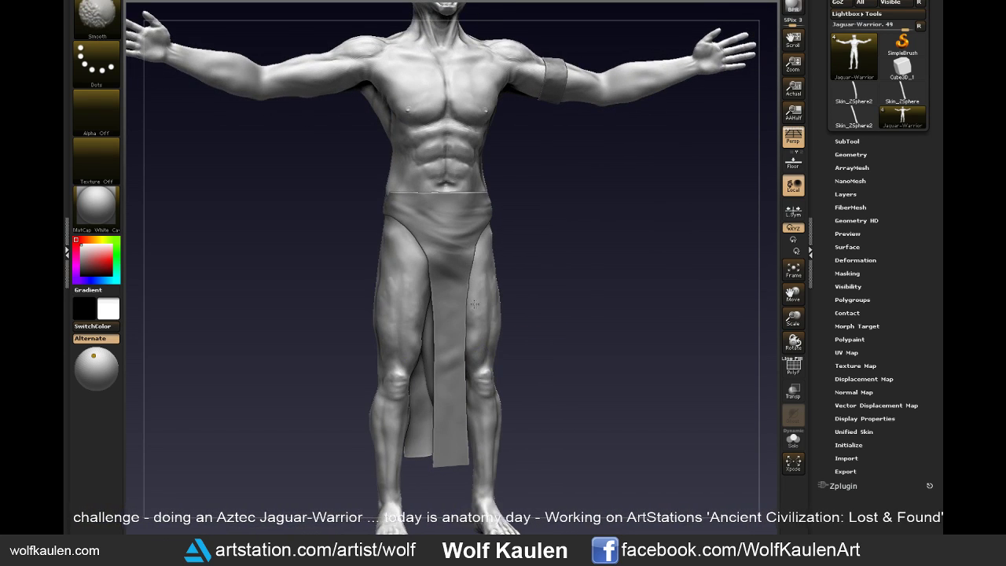
mouse_move(415, 359)
right_mouse_down("shift")
mouse_move(512, 364)
mouse_move(481, 353)
right_mouse_up("shift")
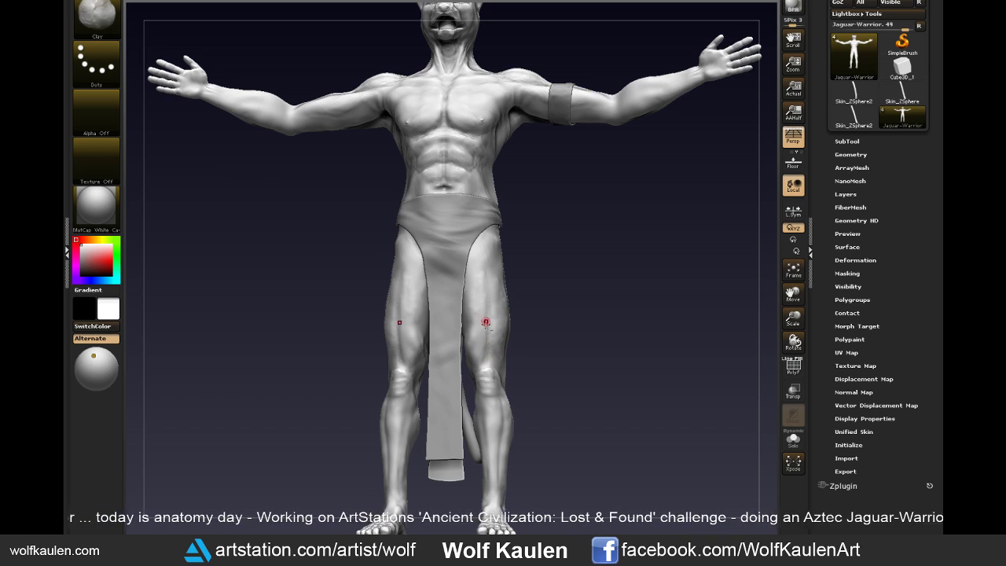
right_click_drag(487, 348, 506, 372)
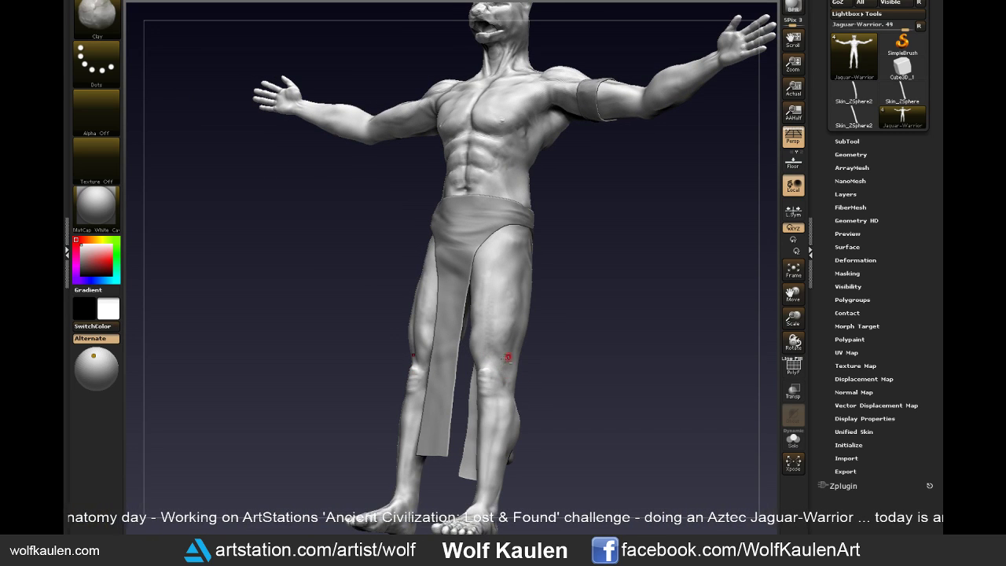
key("shift")
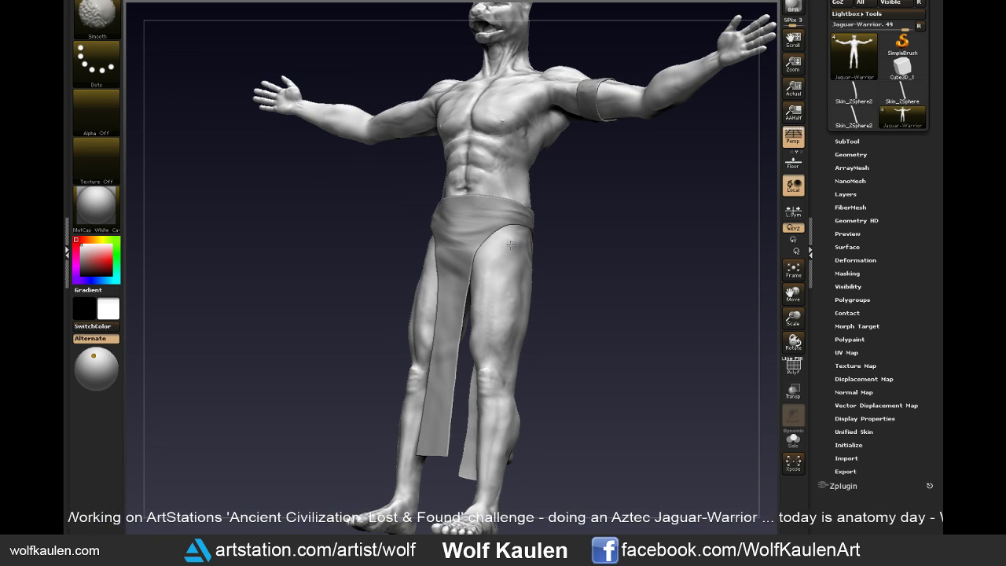
right_click_drag(517, 235, 543, 321, "shift")
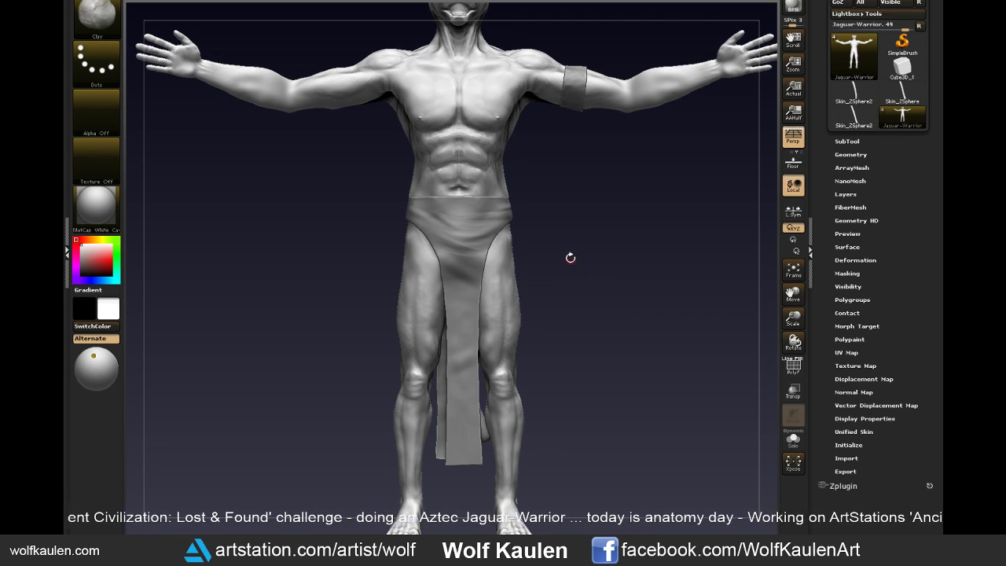
left_click_drag(570, 263, 557, 285, "alt")
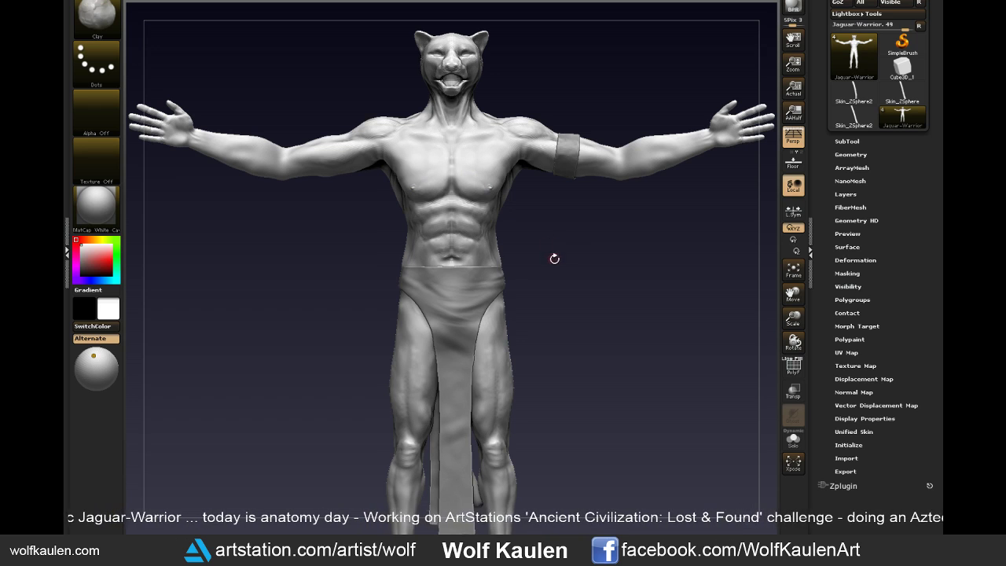
left_click_drag(637, 255, 603, 342)
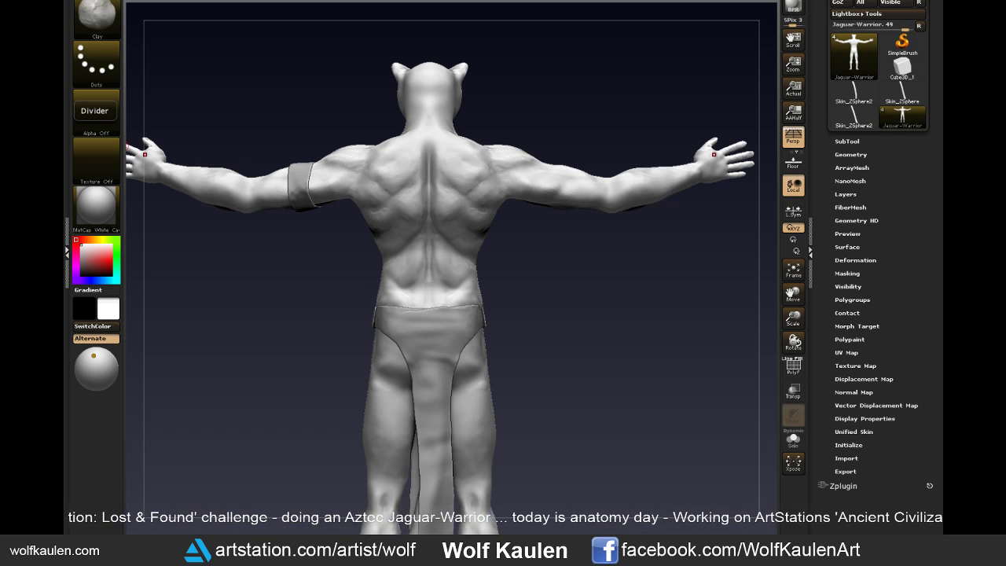
- Turn to the back and Shift-smooth the upper back near the spine
mouse_move(624, 413)
left_mouse_down()
mouse_move(597, 437)
mouse_move(503, 295)
left_mouse_up()
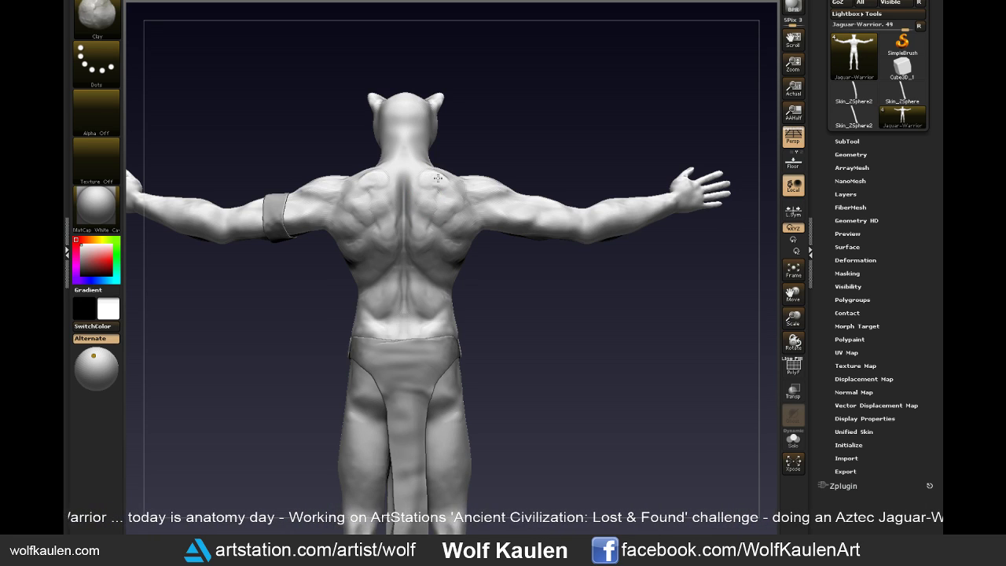
key("shift")
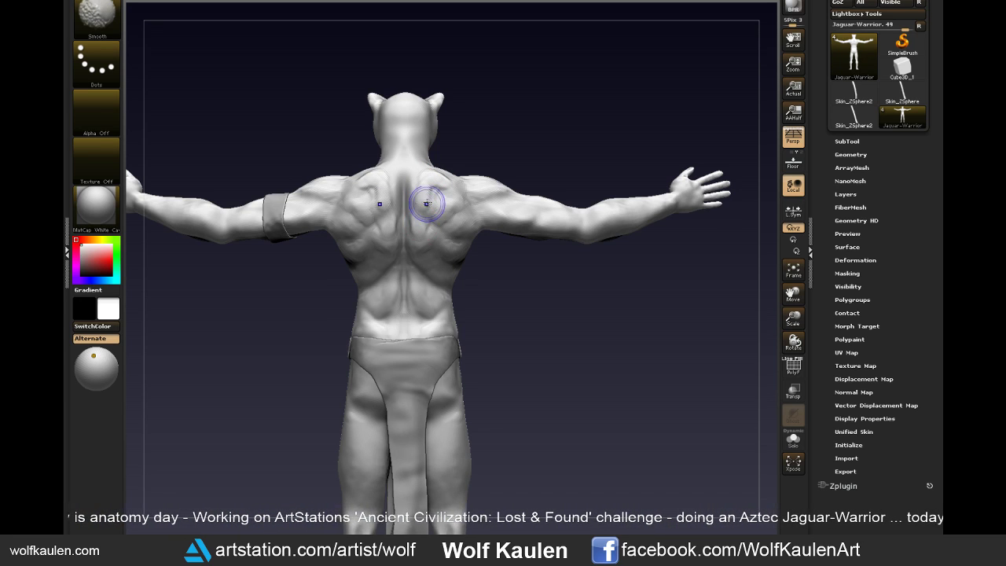
left_click_drag(441, 184, 417, 223, "shift")
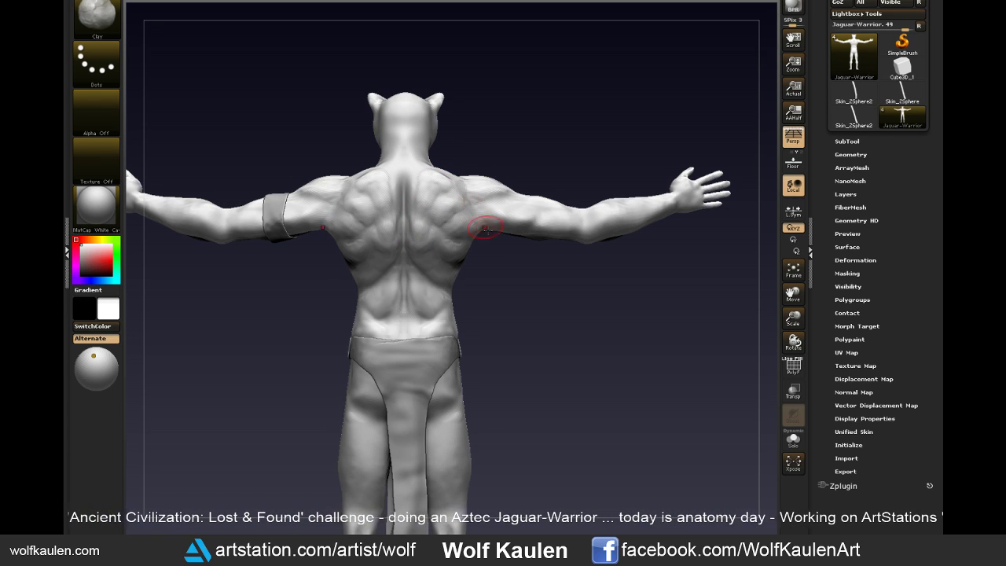
mouse_move(550, 295)
left_mouse_down()
mouse_move(575, 313)
mouse_move(521, 337)
left_mouse_up()
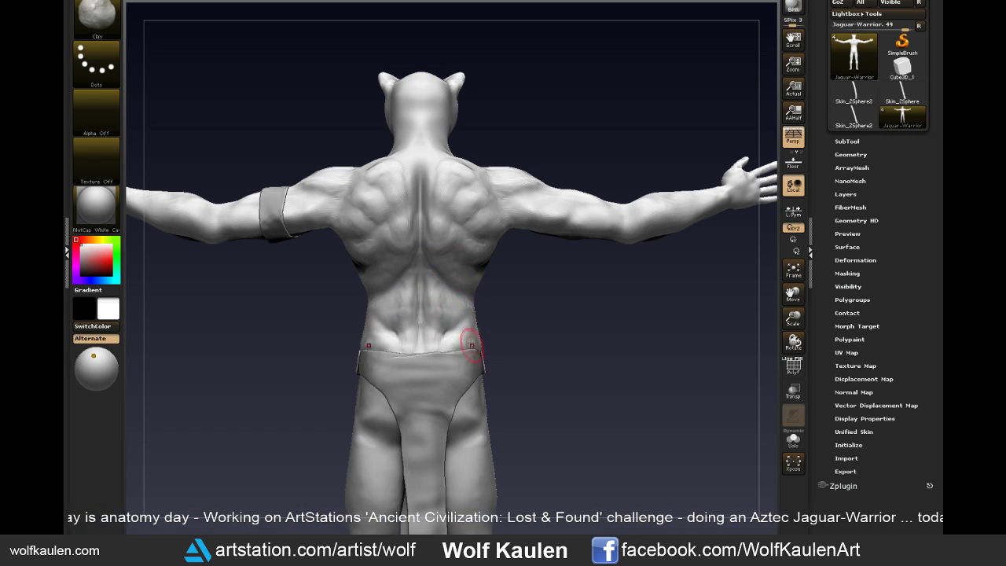
- Orbit the torso through side, front and back views, ending on a centred straight back view
mouse_move(462, 340)
right_mouse_down()
mouse_move(504, 375)
mouse_move(631, 294)
mouse_move(577, 344)
mouse_move(525, 348)
right_mouse_up()
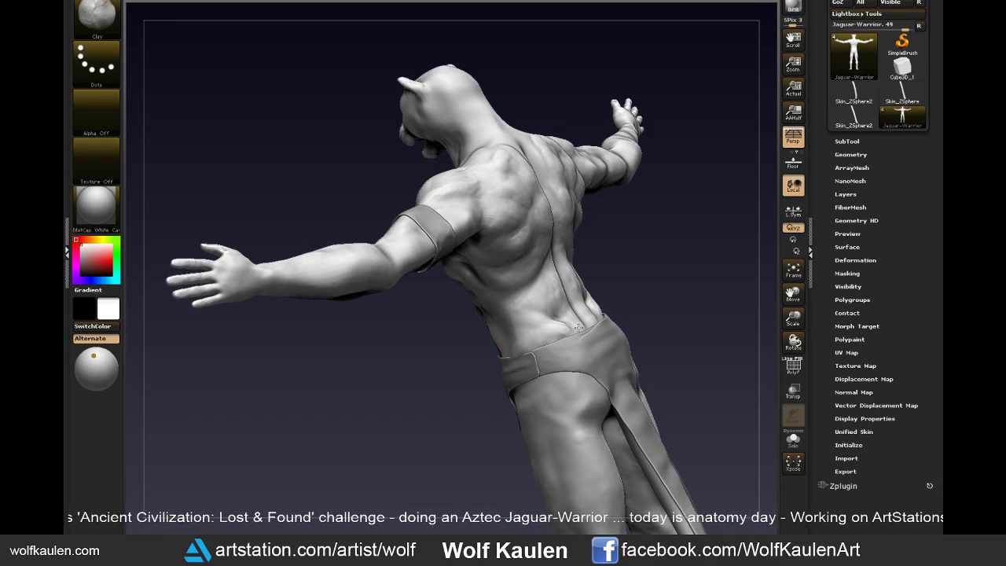
right_click_drag(644, 291, 600, 319)
right_click_drag(539, 359, 656, 289)
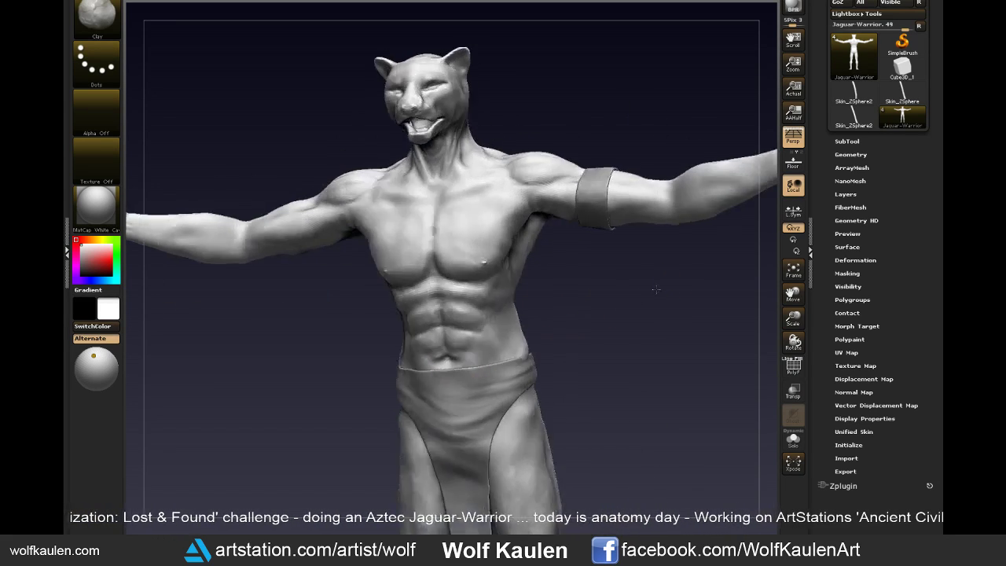
right_click_drag(540, 333, 530, 355)
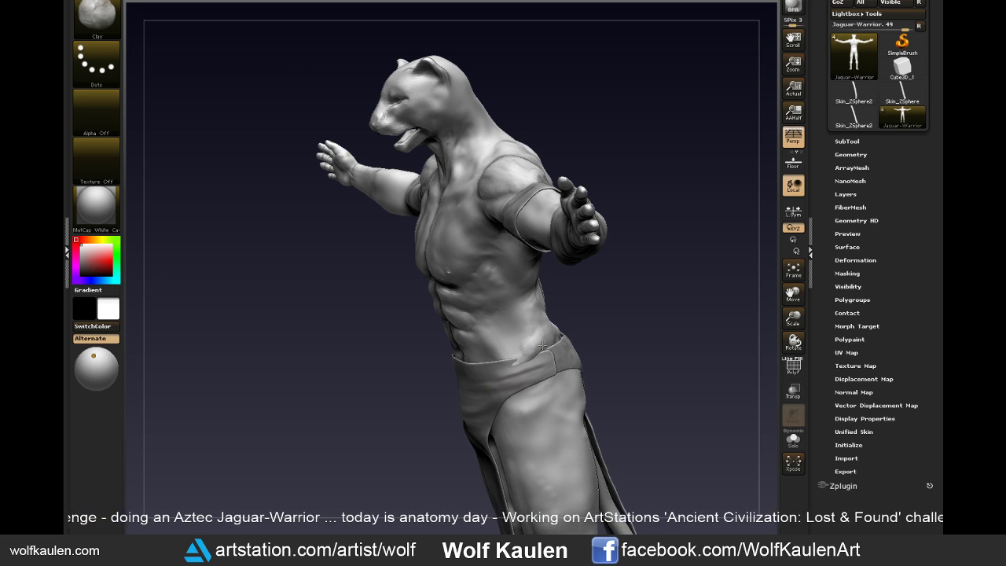
right_click_drag(542, 346, 554, 334)
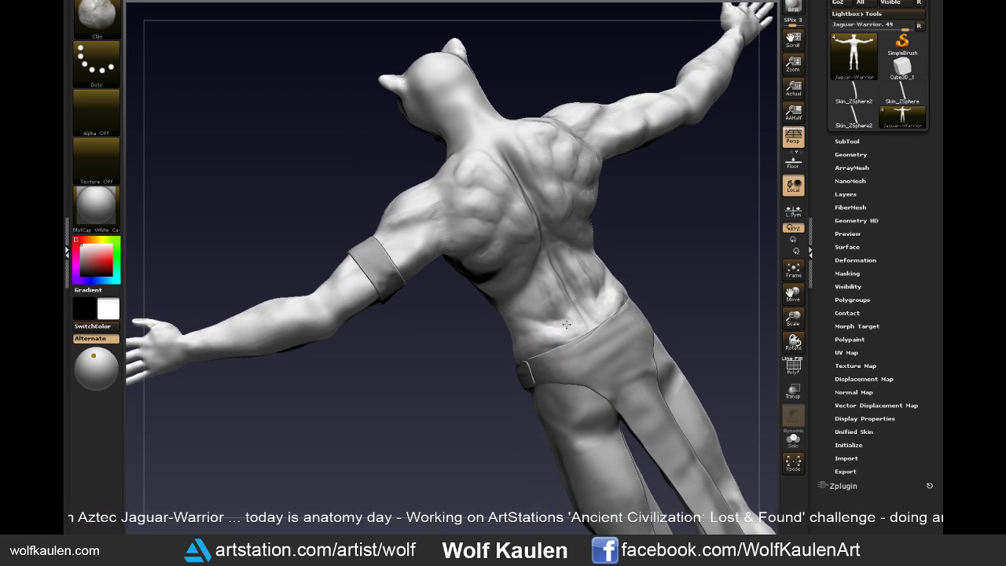
right_click_drag(673, 270, 632, 296)
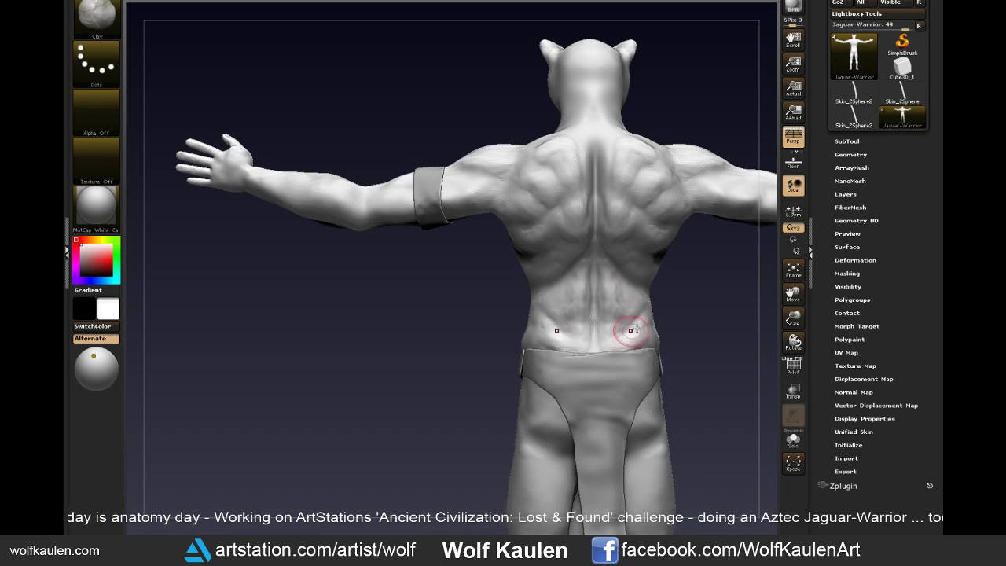
right_click_drag(631, 330, 627, 380)
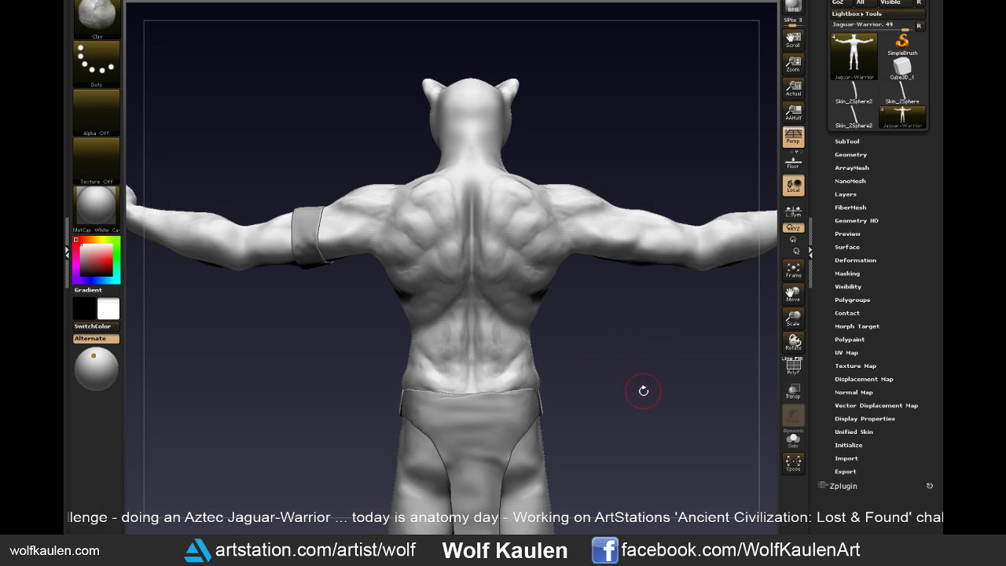
- Shift-smooth the armpit and under-shoulder of the raised arm from low angles, ending in a frontal view
left_click_drag(643, 396, 734, 304)
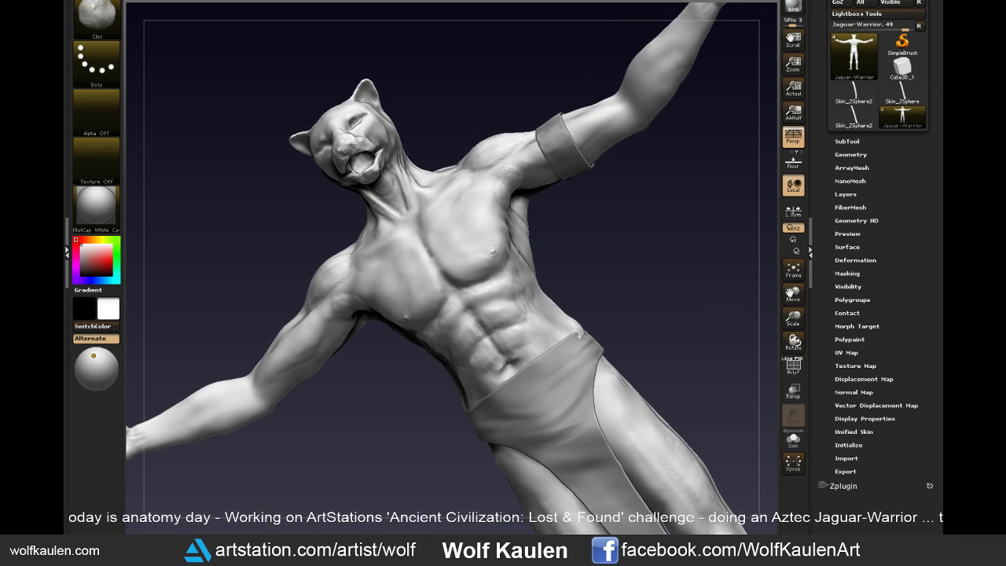
key("shift")
mouse_move(498, 186)
left_mouse_down()
mouse_move(553, 205)
mouse_move(558, 246)
left_mouse_up()
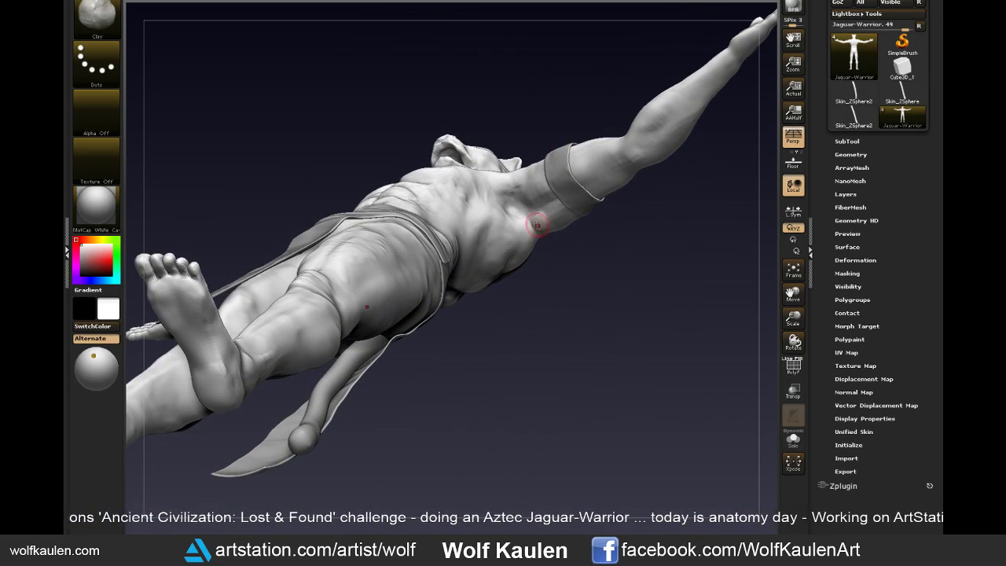
left_click_drag(543, 222, 579, 228)
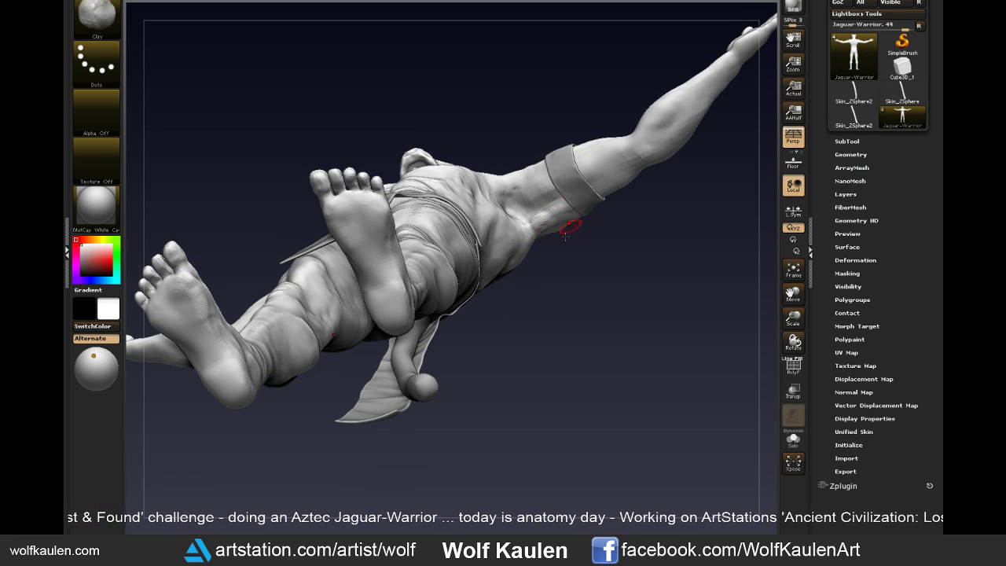
mouse_move(538, 229)
left_mouse_down()
mouse_move(539, 260)
mouse_move(569, 203)
mouse_move(524, 233)
left_mouse_up()
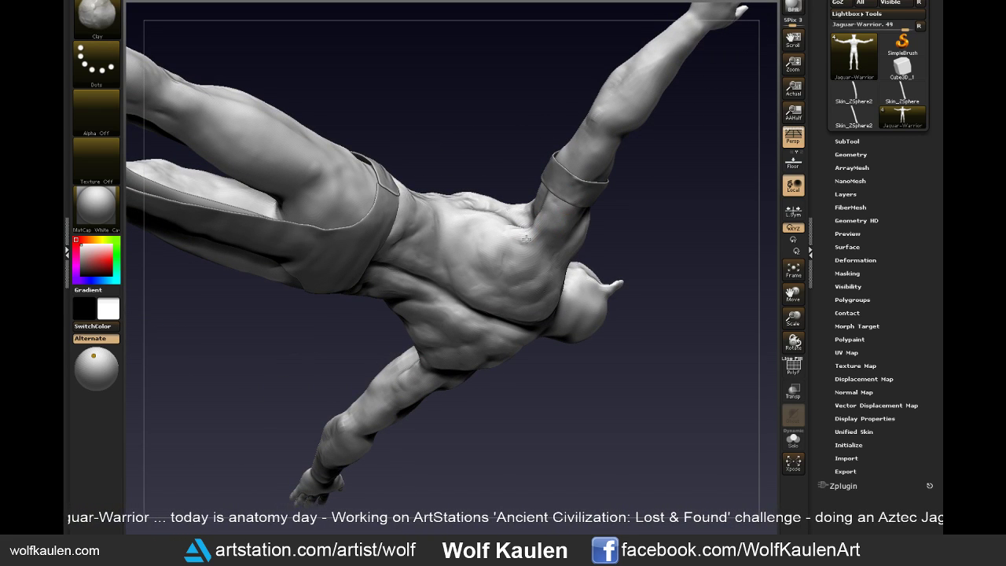
left_click_drag(573, 232, 568, 267)
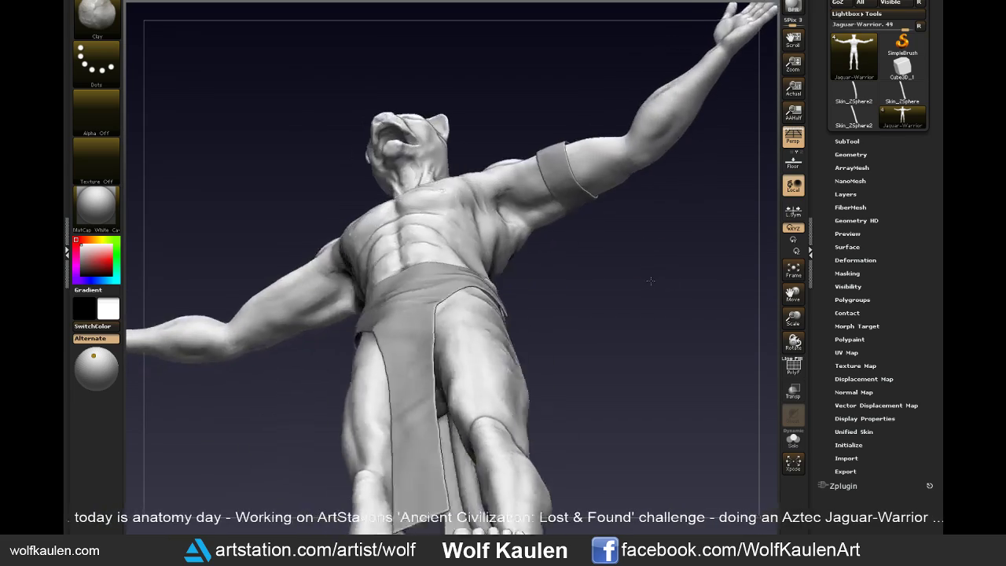
mouse_move(511, 226)
left_mouse_down()
mouse_move(591, 245)
mouse_move(596, 490)
left_mouse_up()
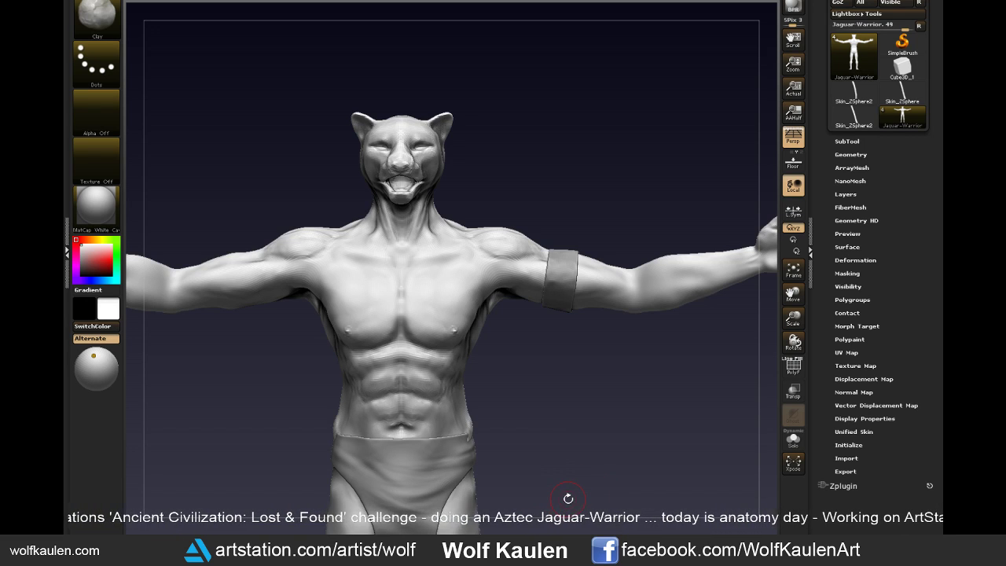
- Shift-smooth the chest muscles in an exact front view, then orbit to see the arm from below
mouse_move(568, 496)
left_mouse_down()
mouse_move(521, 395)
mouse_move(438, 327)
left_mouse_up()
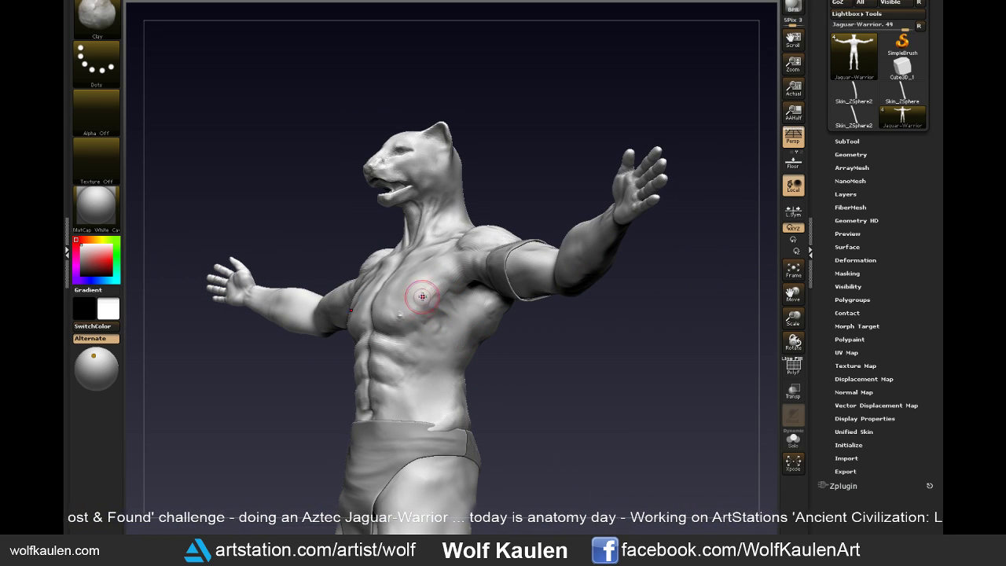
key("shift")
left_click_drag(534, 354, 583, 395, "shift")
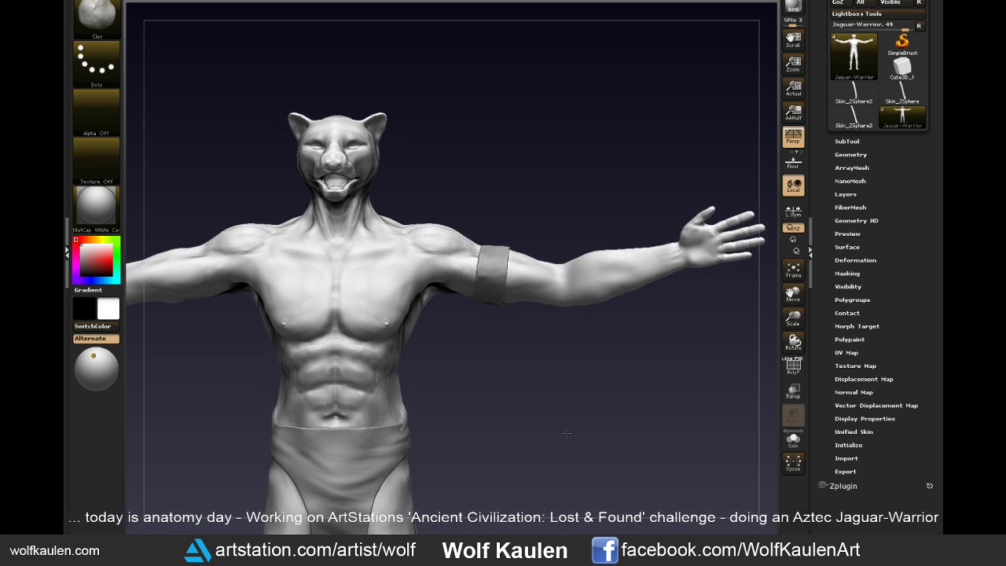
mouse_move(589, 413)
left_mouse_down("alt")
mouse_move(598, 406)
mouse_move(579, 406)
mouse_move(602, 406)
mouse_move(610, 420)
mouse_move(585, 297)
mouse_move(589, 195)
mouse_move(595, 438)
mouse_move(559, 480)
left_mouse_up("alt")
mouse_move(510, 307)
left_mouse_down()
mouse_move(495, 374)
mouse_move(477, 373)
left_mouse_up()
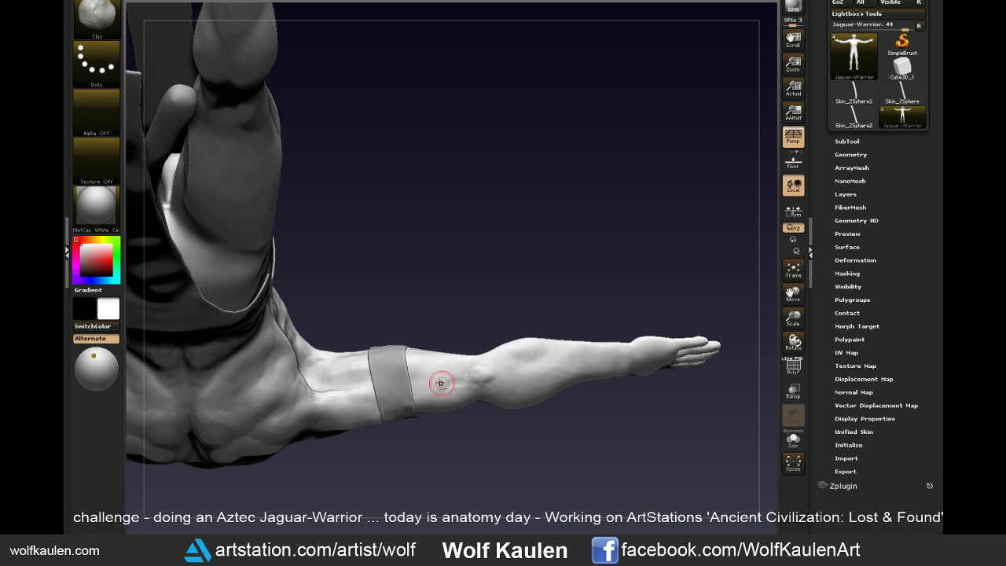
- Shift-smooth the forearm near the armband, checking it from side and top angles
key("shift")
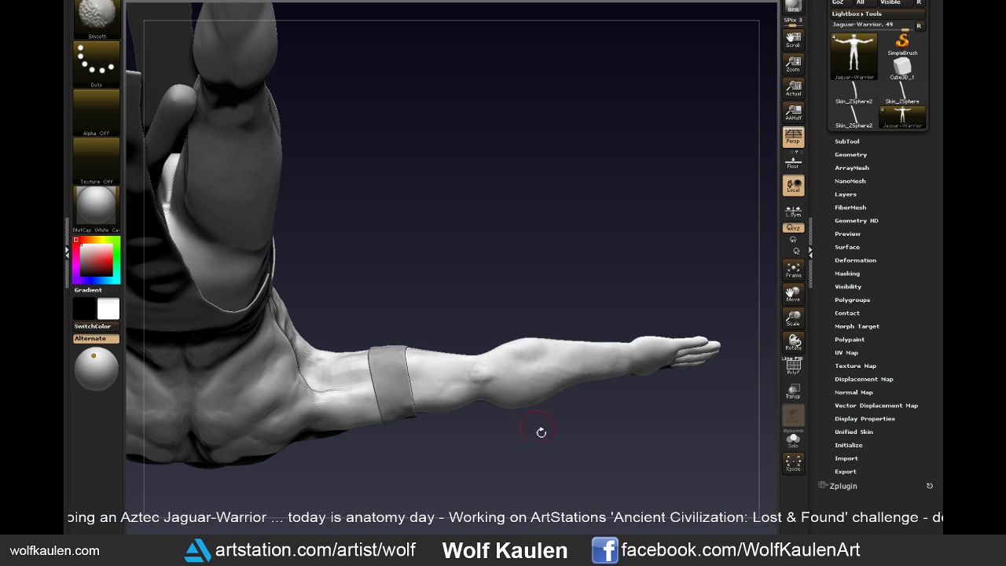
mouse_move(541, 431)
left_mouse_down()
mouse_move(639, 280)
mouse_move(641, 366)
mouse_move(631, 413)
mouse_move(585, 419)
mouse_move(544, 447)
mouse_move(486, 420)
left_mouse_up()
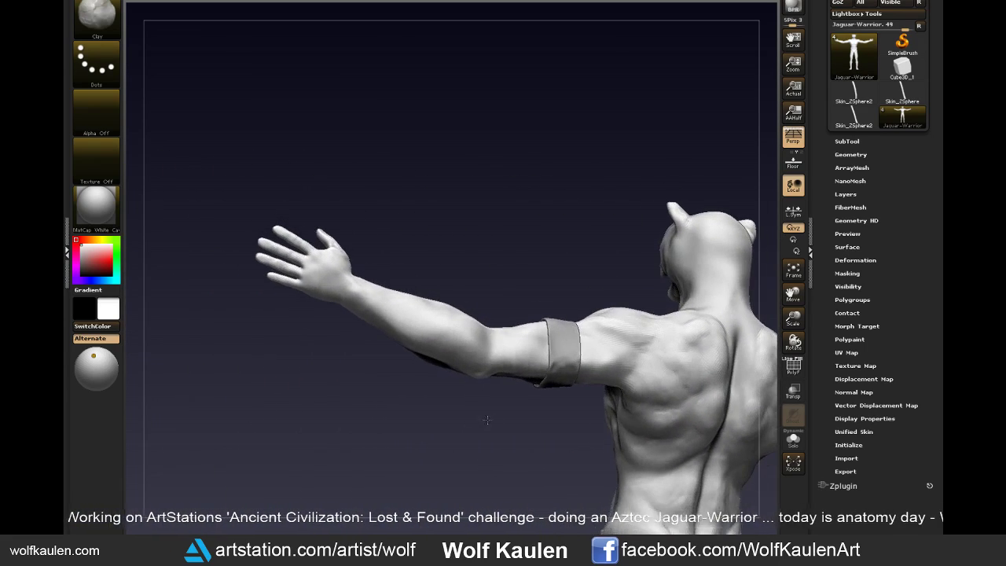
left_click_drag(518, 357, 523, 321)
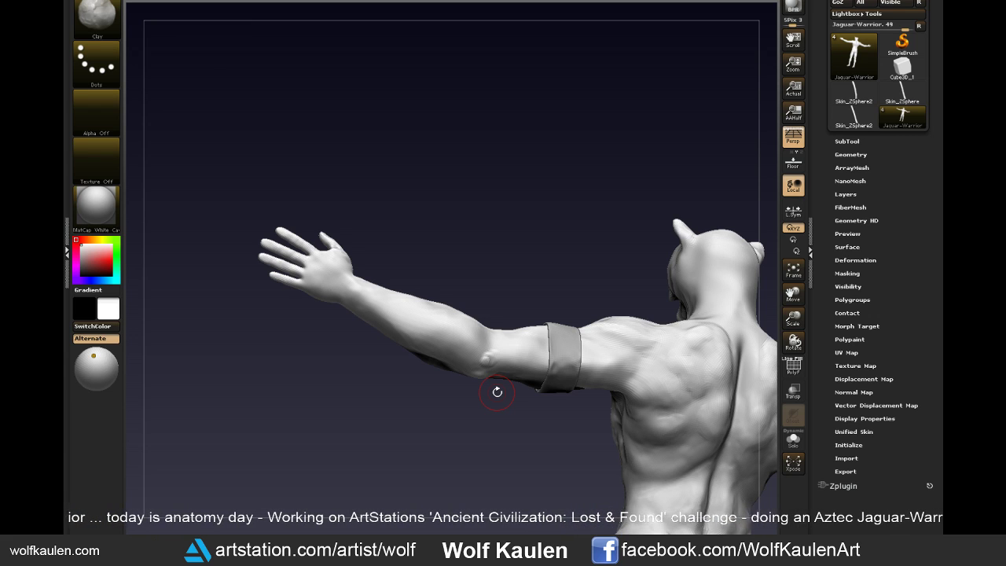
mouse_move(496, 391)
left_mouse_down()
mouse_move(480, 373)
mouse_move(502, 379)
mouse_move(505, 406)
left_mouse_up()
key("b")
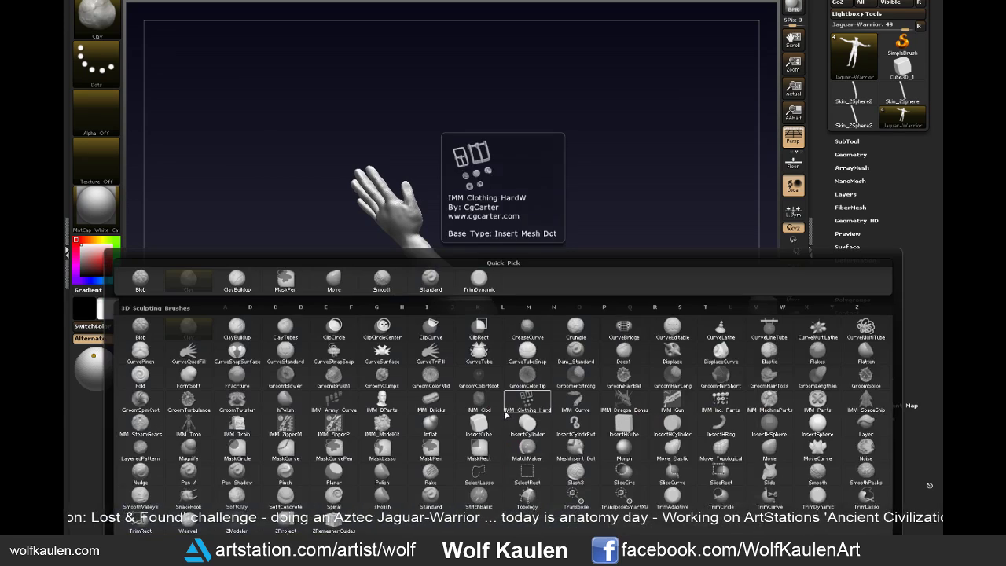
key("m")
key("v")
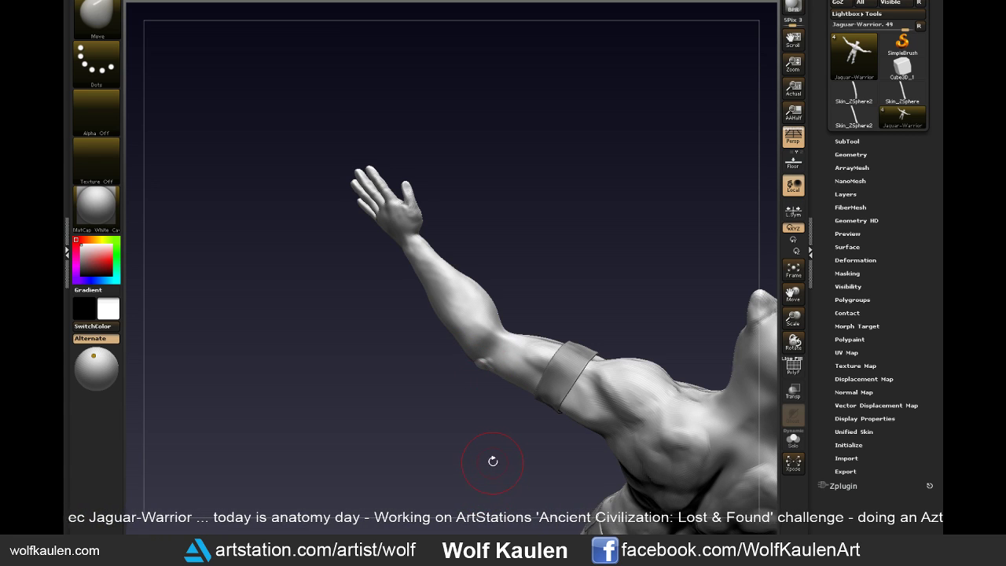
mouse_move(493, 461)
left_mouse_down()
mouse_move(523, 312)
mouse_move(515, 359)
left_mouse_up()
key("b")
key("c")
key("l")
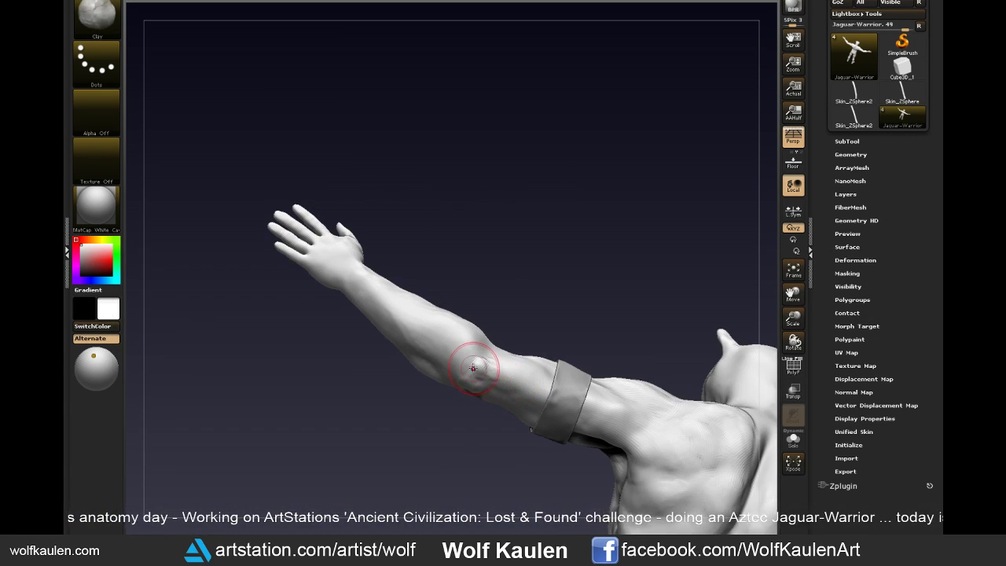
left_click_drag(562, 322, 603, 392)
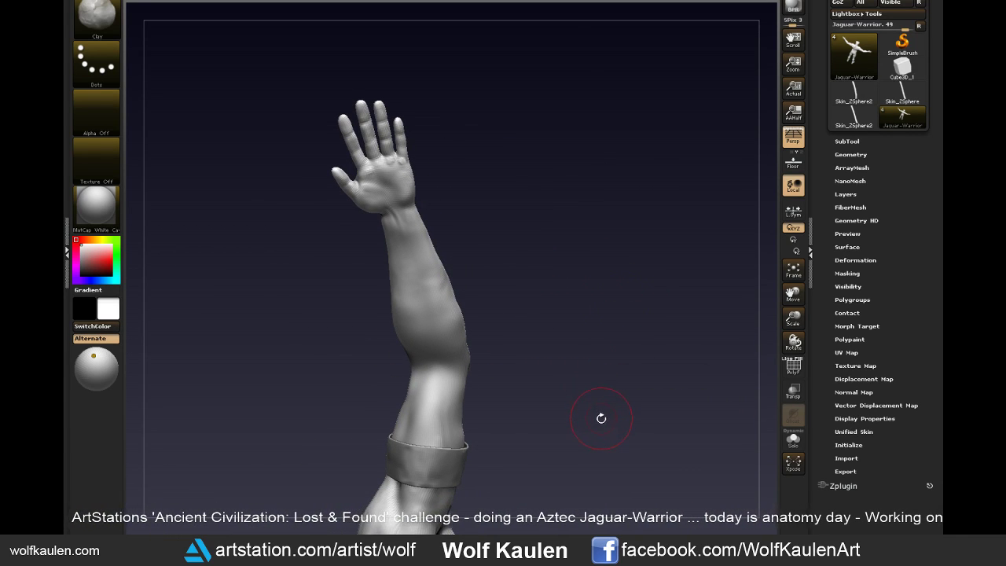
left_click_drag(598, 433, 604, 400)
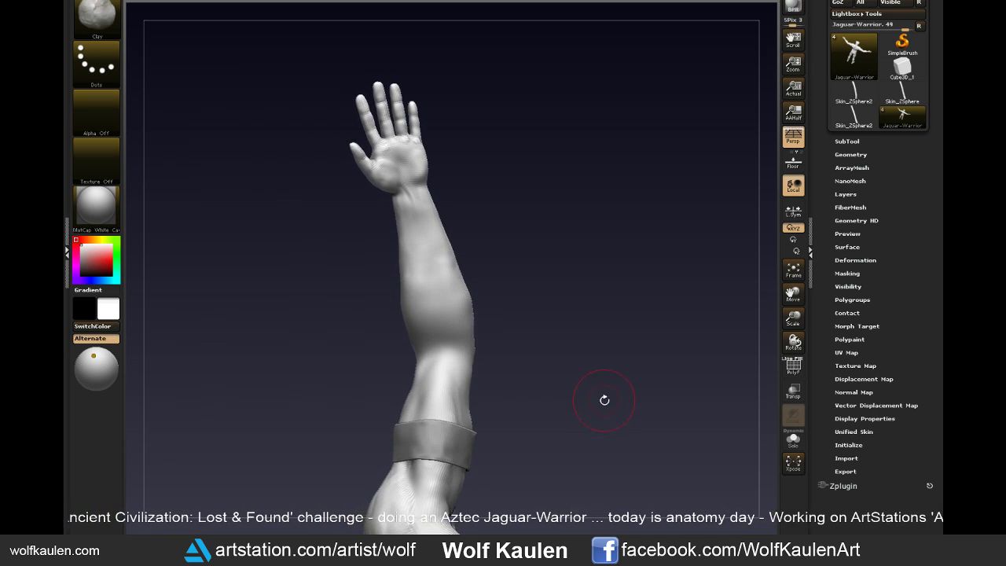
key("b")
key("m")
key("v")
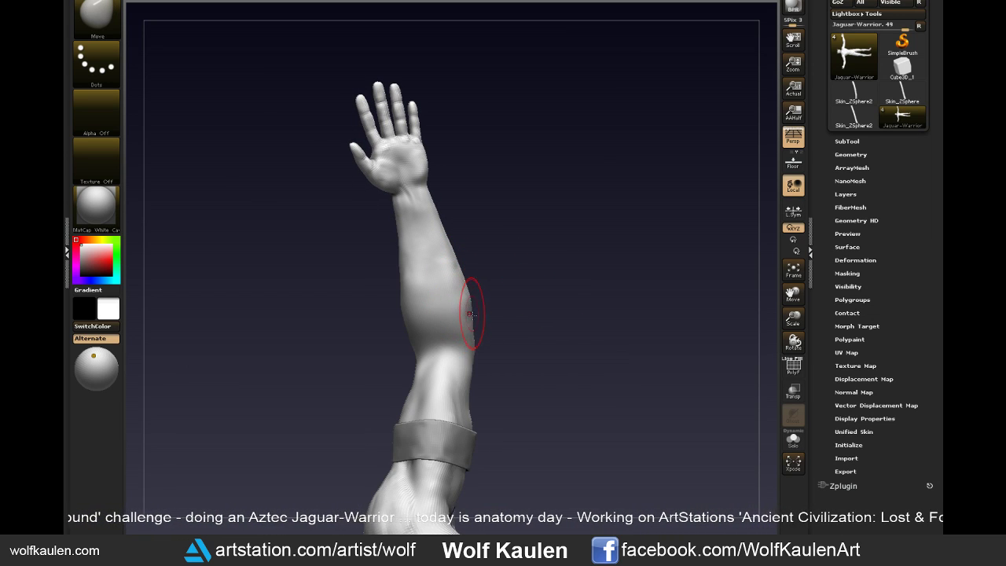
- With the Clay brush, turn to the back and shape the upper back around the shoulder blade
key("f")
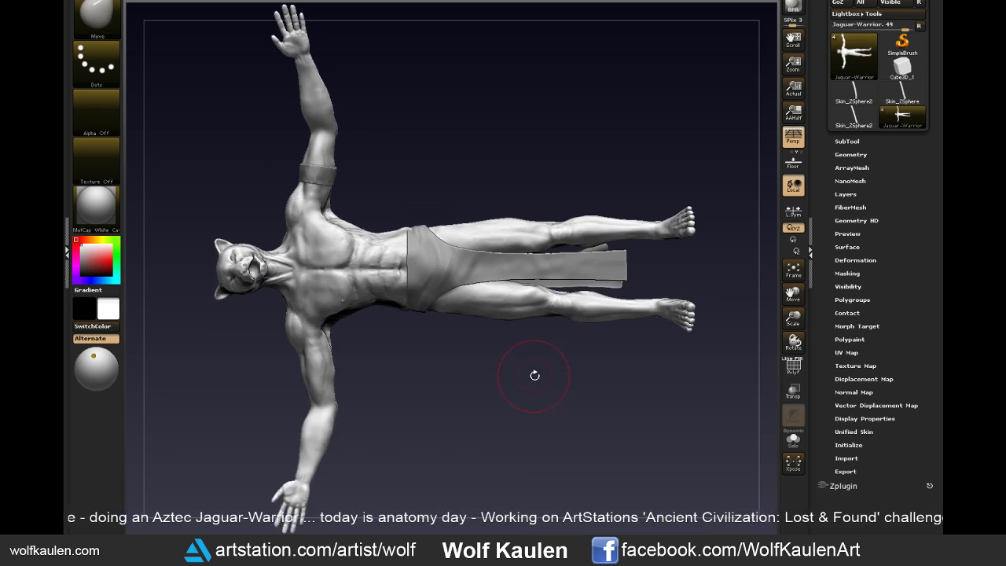
mouse_move(647, 156)
left_mouse_down()
mouse_move(606, 183)
mouse_move(618, 249)
mouse_move(658, 259)
mouse_move(640, 315)
mouse_move(614, 381)
mouse_move(547, 474)
left_mouse_up()
key("b")
key("c")
key("l")
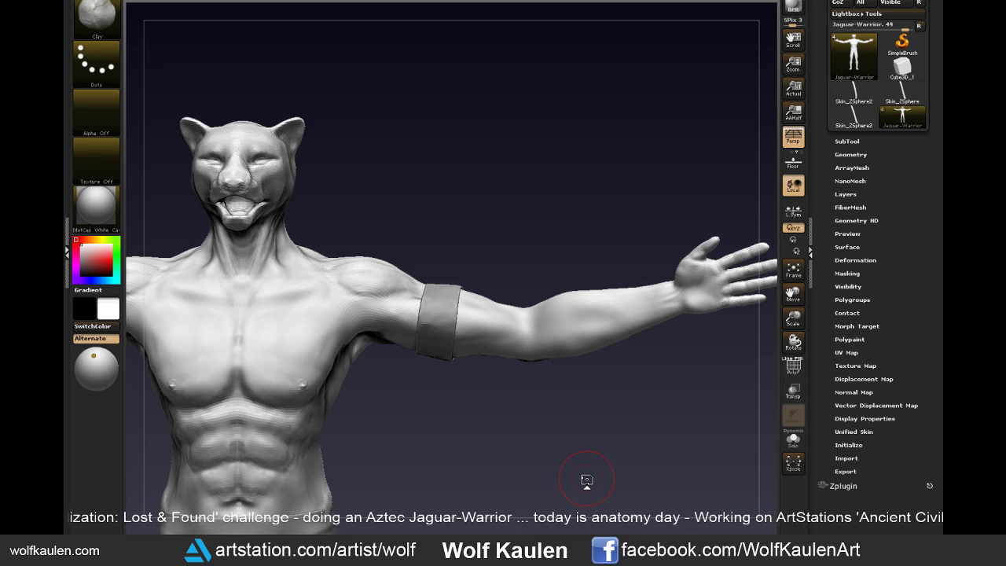
left_click_drag(586, 479, 595, 458)
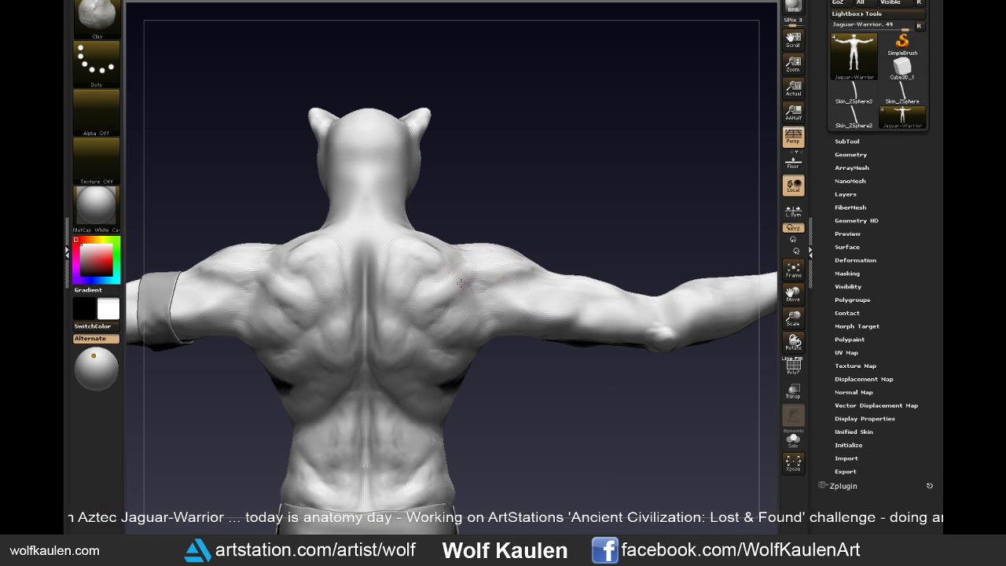
left_click_drag(470, 288, 443, 302, "shift")
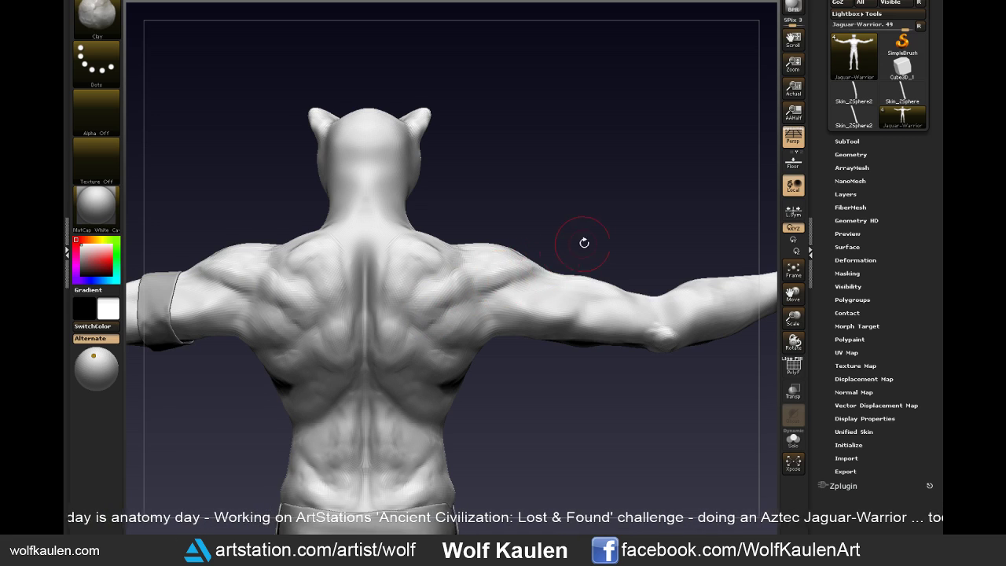
- Sculpt the upper arm and deltoid muscles, then level to a back view showing the arm
left_click_drag(584, 240, 602, 285, "alt")
mouse_move(539, 287)
left_mouse_down()
mouse_move(502, 322)
mouse_move(534, 299)
left_mouse_up()
mouse_move(592, 249)
left_mouse_down()
mouse_move(507, 318)
mouse_move(579, 291)
left_mouse_up()
key("s")
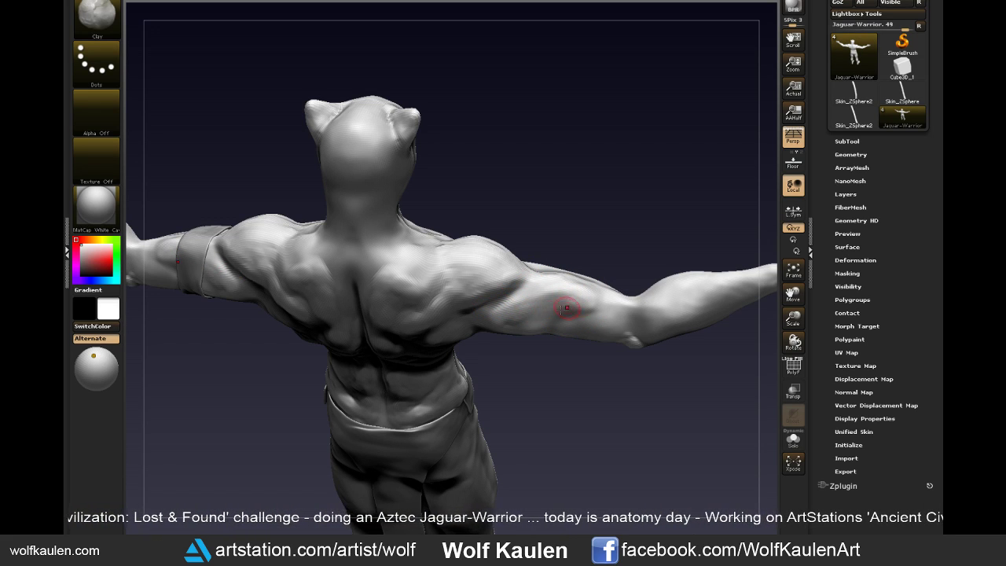
left_click_drag(540, 307, 609, 328, "shift")
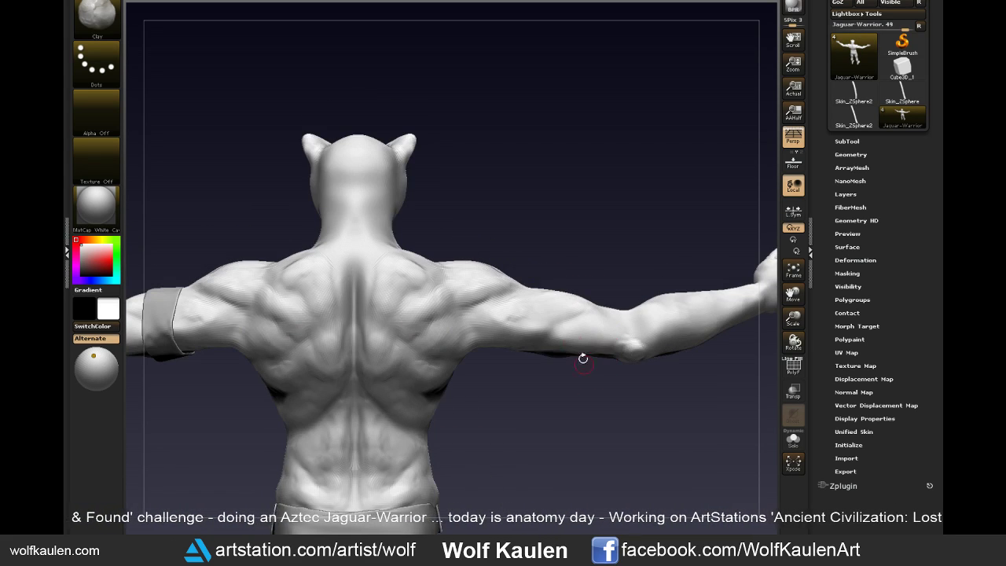
mouse_move(532, 389)
left_mouse_down()
mouse_move(532, 402)
mouse_move(517, 385)
left_mouse_up()
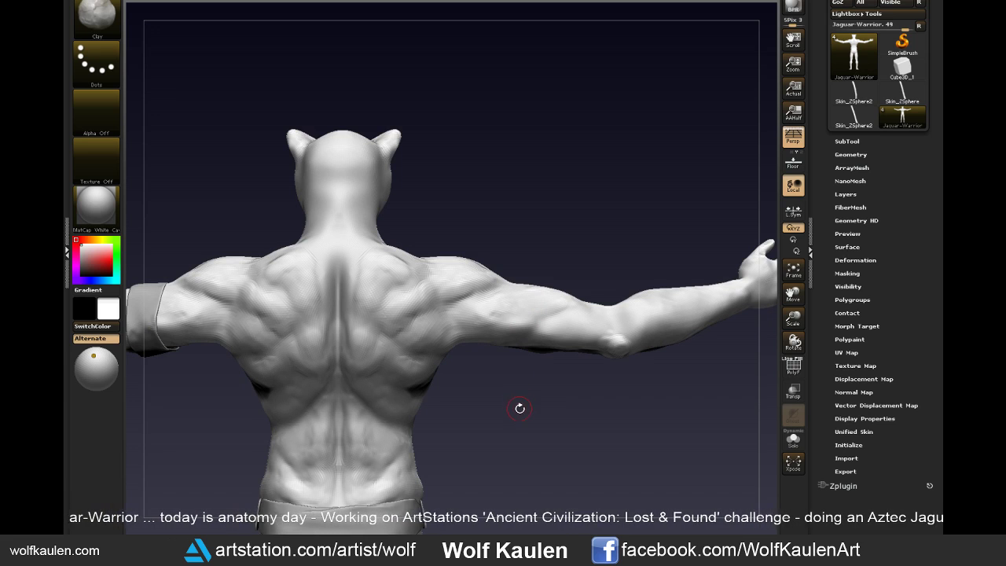
- Select the Move brush and set its Draw Size to 150
key("b")
key("m")
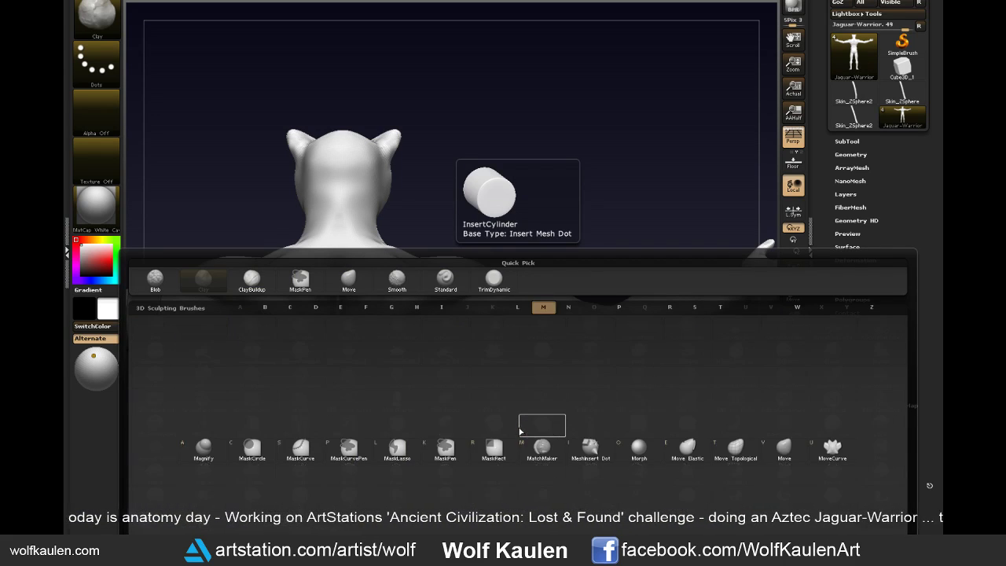
key("v")
key("s")
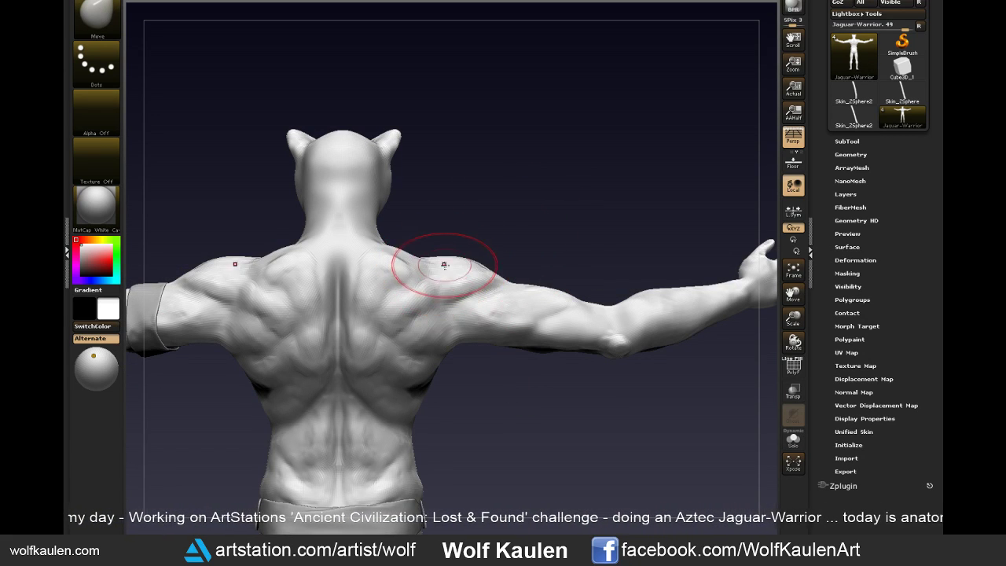
key("s")
mouse_move(471, 270)
left_mouse_down()
mouse_move(519, 270)
mouse_move(498, 313)
left_mouse_up()
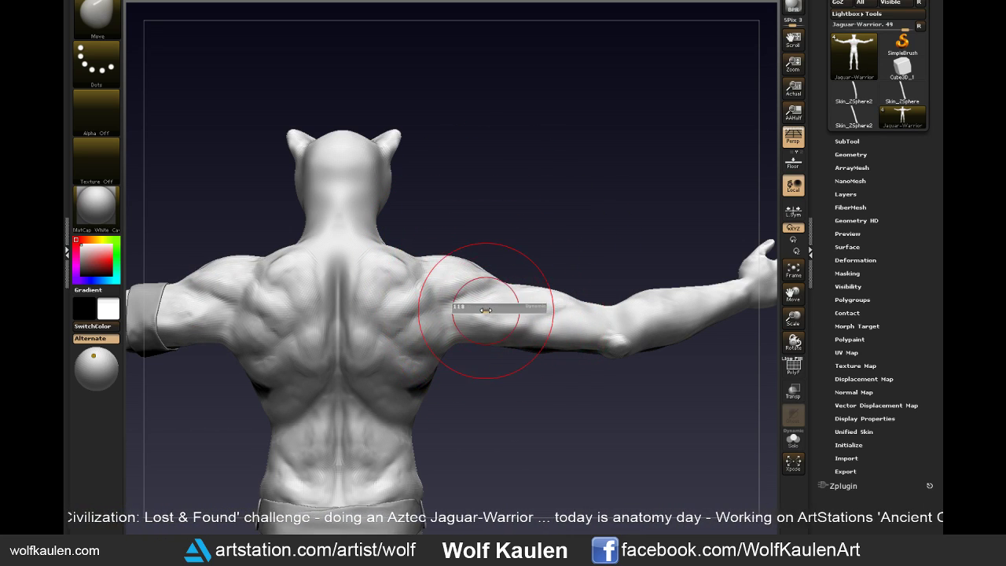
mouse_move(542, 228)
left_mouse_down()
mouse_move(558, 240)
mouse_move(464, 290)
left_mouse_up()
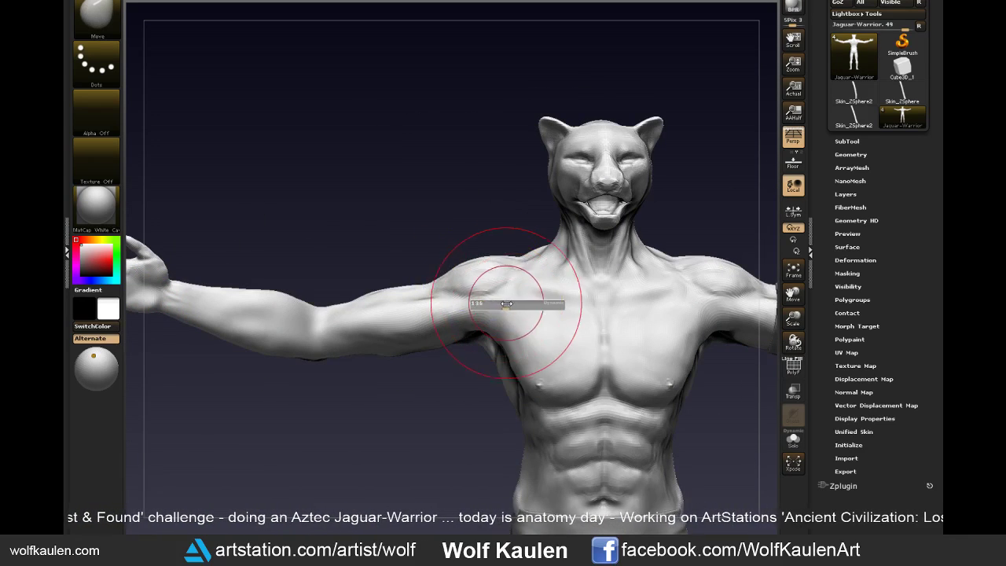
key("s")
left_click_drag(460, 396, 479, 395)
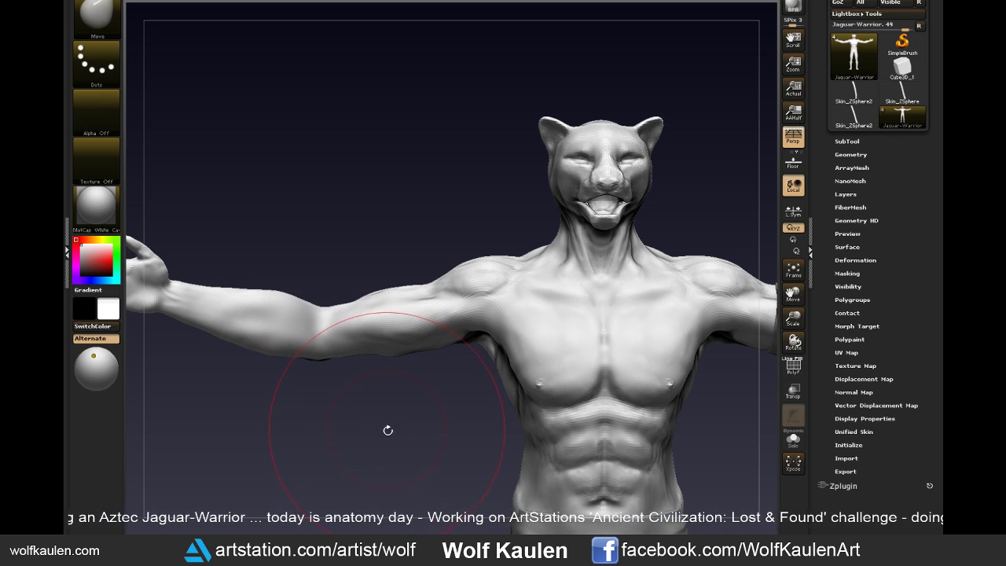
key("s")
left_click_drag(395, 422, 384, 423)
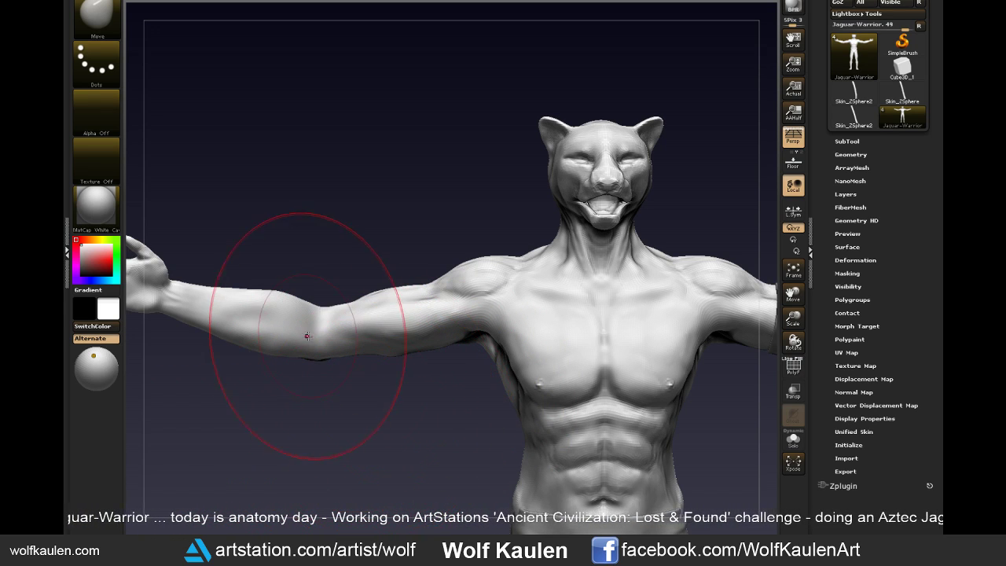
key("s")
left_click_drag(389, 388, 381, 388)
- Select the Clay brush, turn to the back view, and shrink Draw Size to about 24
key("b")
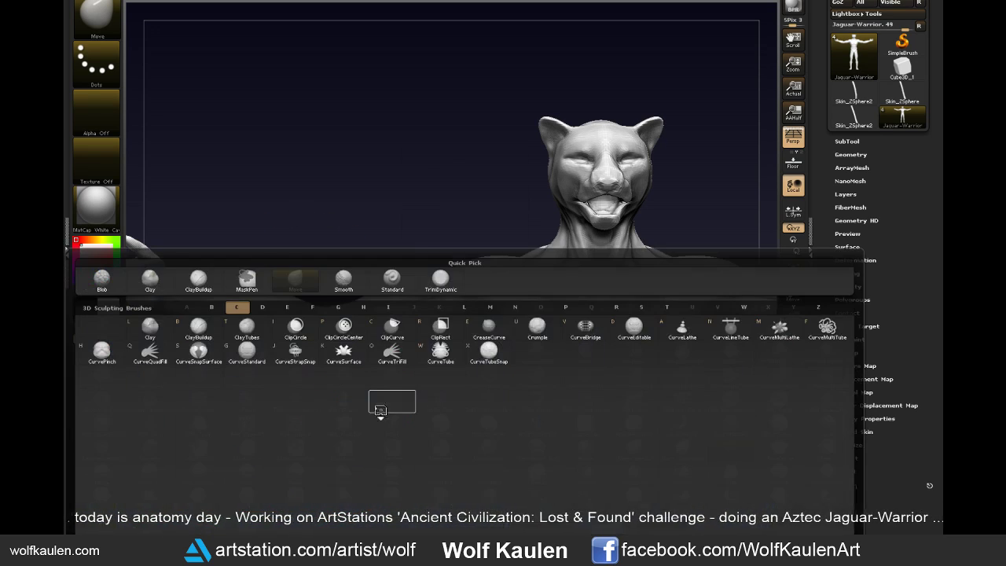
key("c")
key("l")
mouse_move(736, 387)
left_mouse_down()
mouse_move(673, 364)
mouse_move(583, 304)
left_mouse_up()
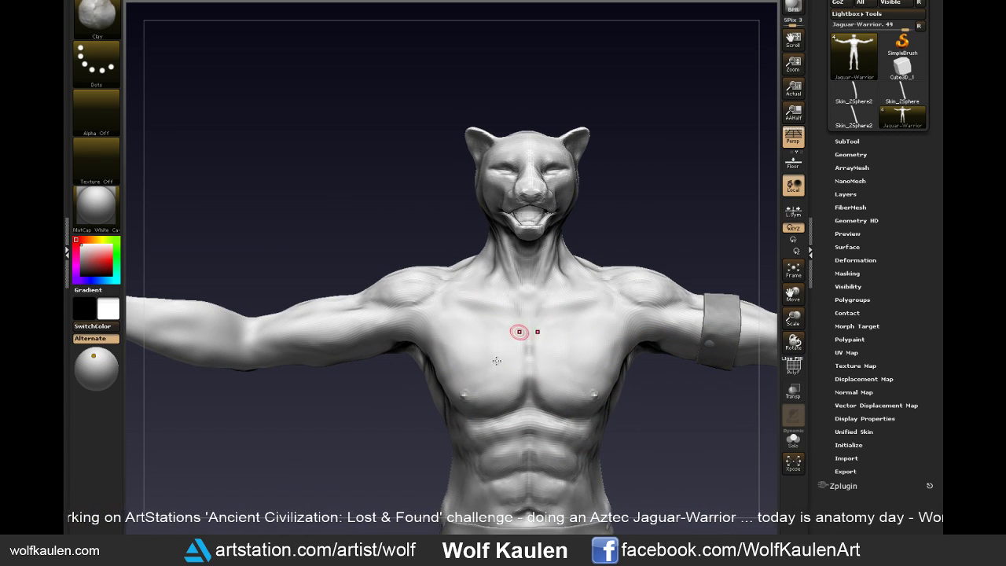
mouse_move(409, 449)
left_mouse_down()
mouse_move(589, 393)
mouse_move(553, 371)
left_mouse_up()
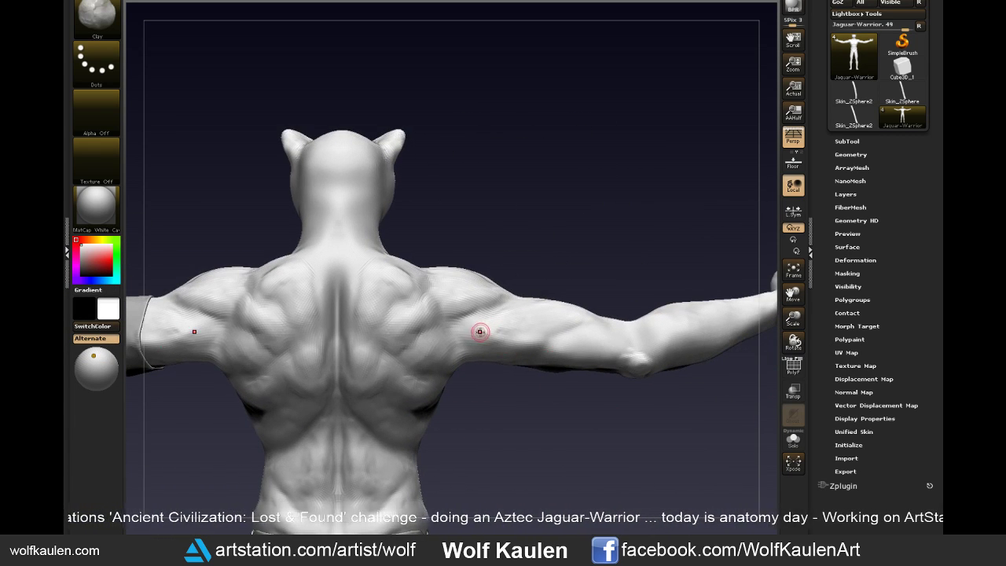
key("s")
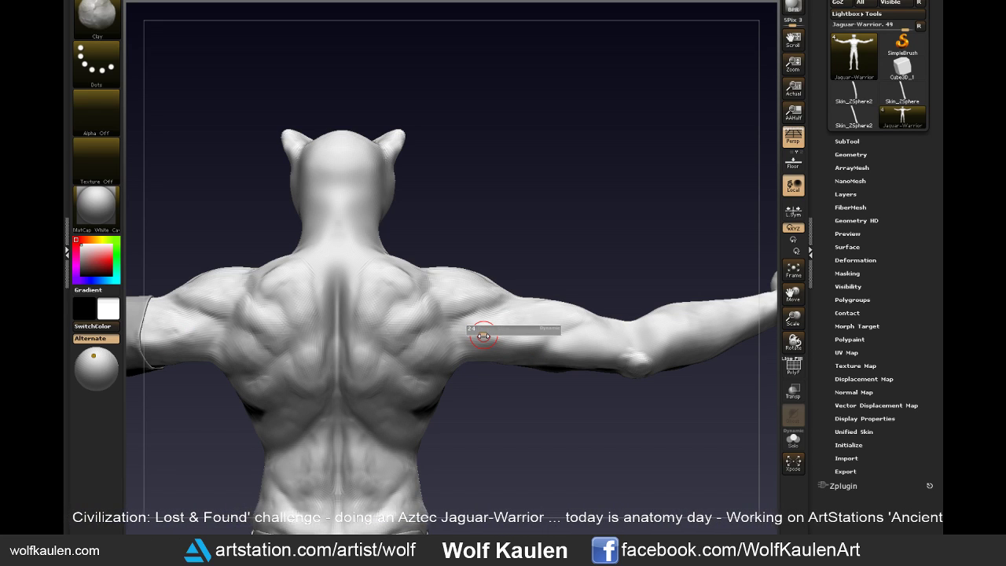
left_click_drag(483, 335, 453, 363)
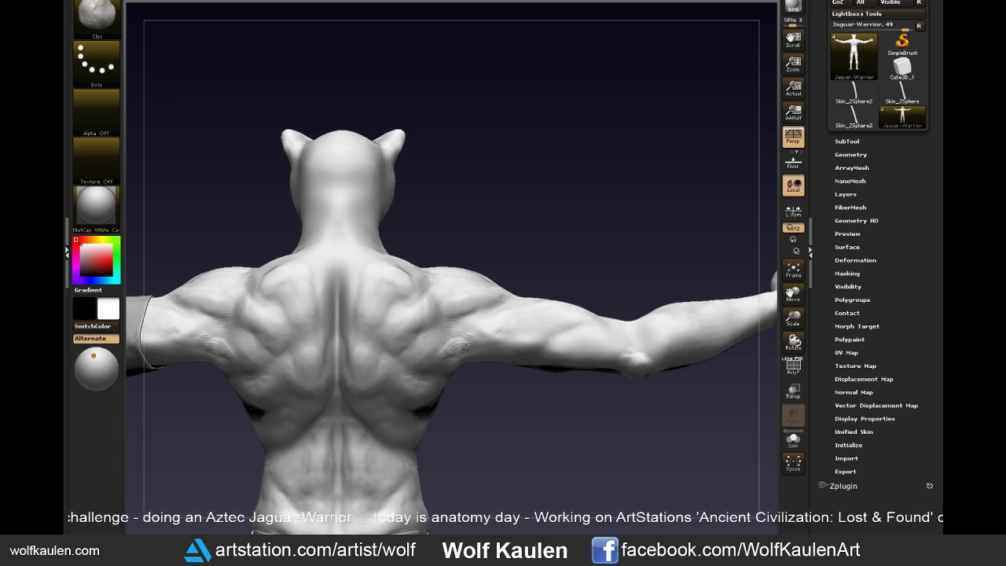
key("s")
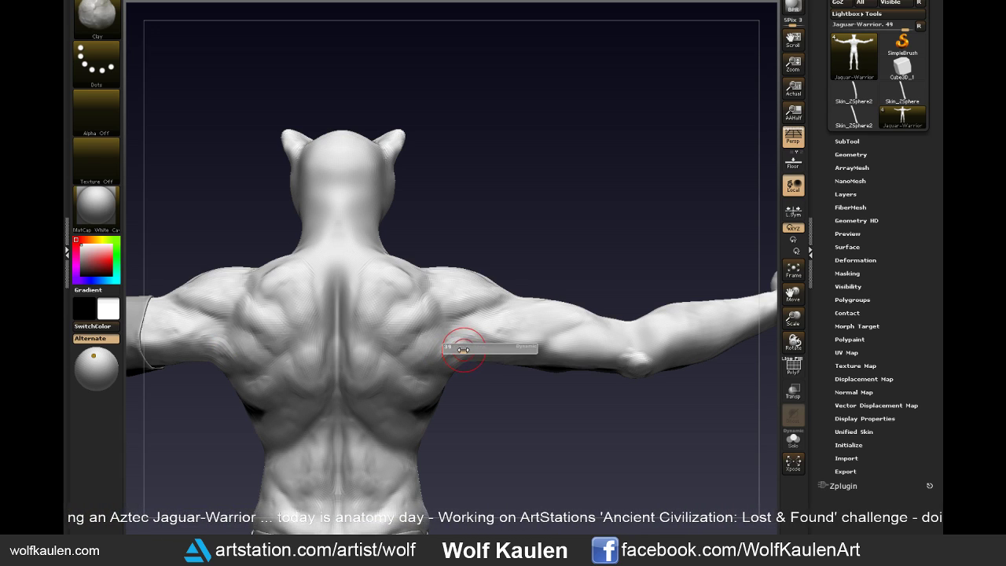
mouse_move(498, 325)
right_mouse_down()
mouse_move(601, 272)
mouse_move(589, 414)
mouse_move(501, 456)
mouse_move(530, 328)
right_mouse_up()
key("s")
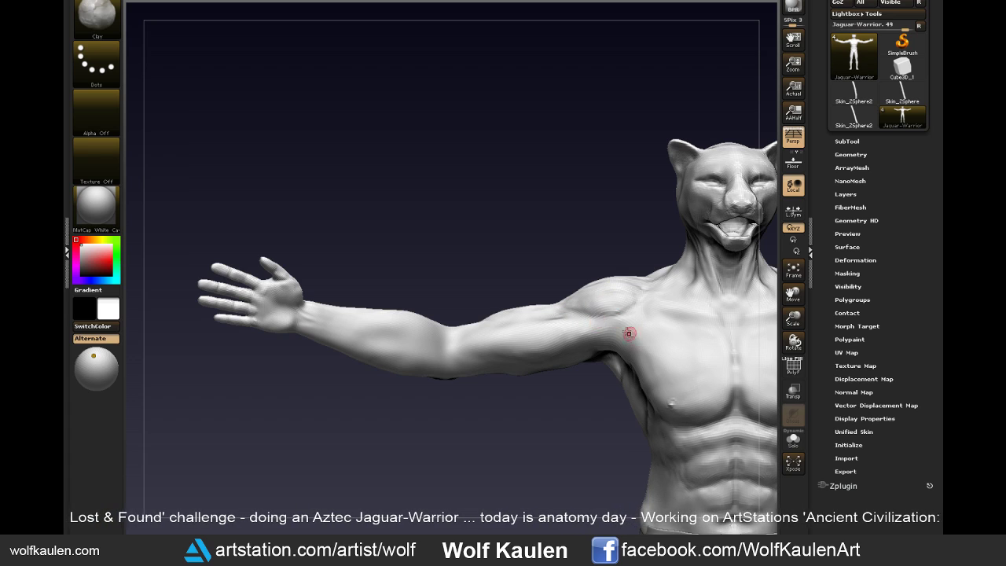
- Build up the outstretched arm's front deltoid with Clay strokes, then check it from another angle
left_click_drag(629, 333, 684, 325)
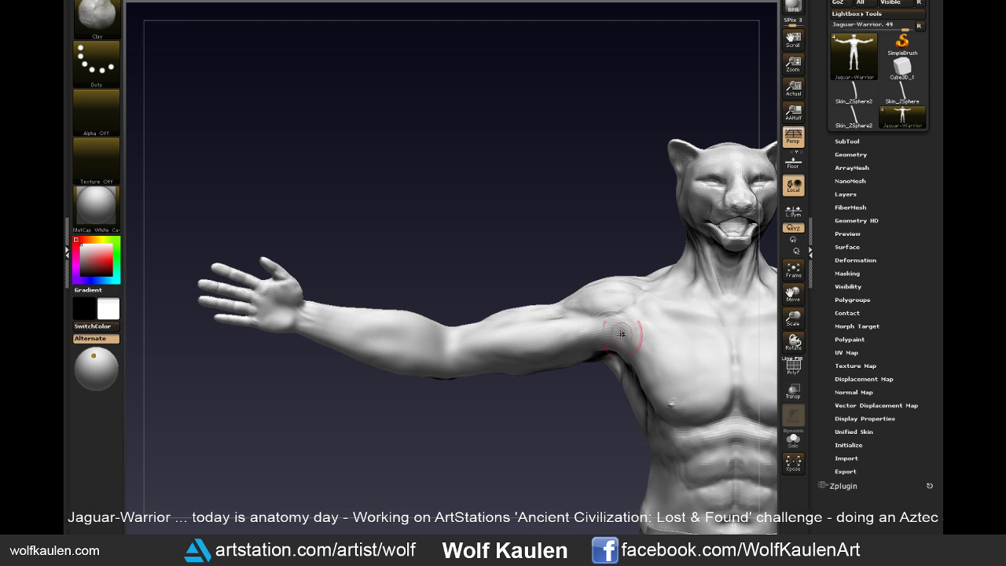
mouse_move(639, 337)
left_mouse_down()
mouse_move(647, 319)
mouse_move(612, 364)
left_mouse_up()
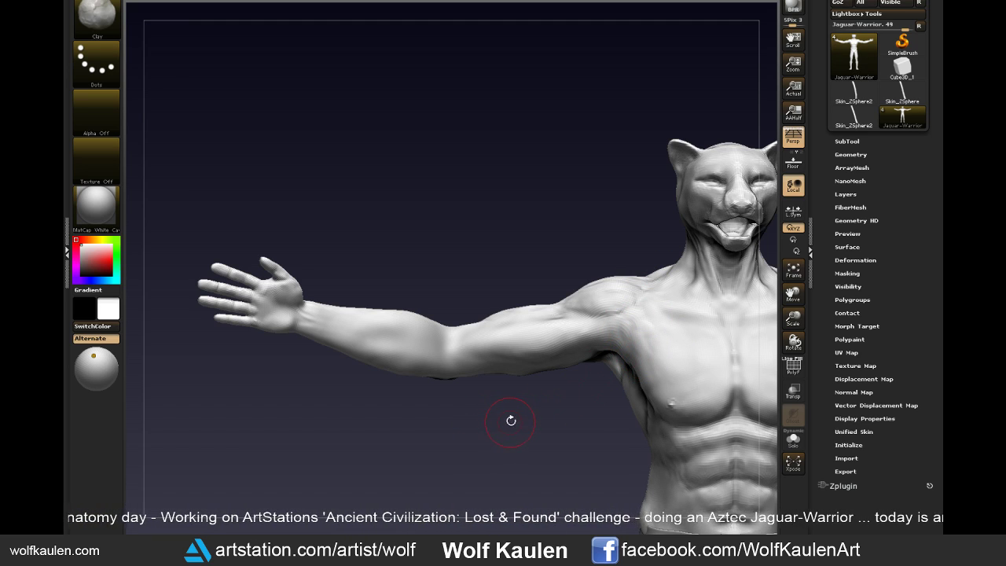
mouse_move(503, 447)
left_mouse_down()
mouse_move(506, 372)
mouse_move(439, 387)
mouse_move(445, 393)
left_mouse_up()
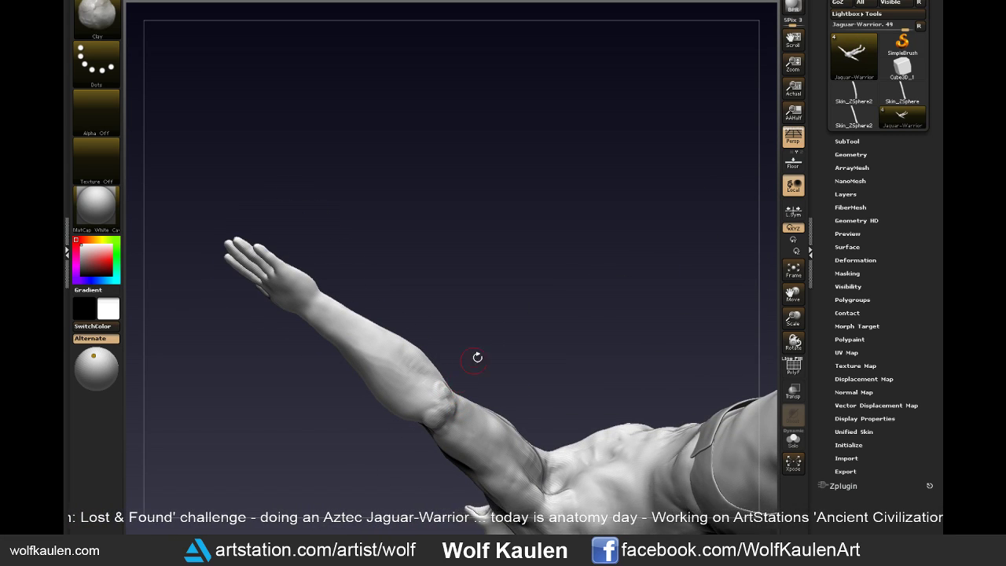
- Smooth and add a rounded bump of clay on the elbow of the outstretched arm
left_click_drag(477, 358, 443, 385)
key("shift")
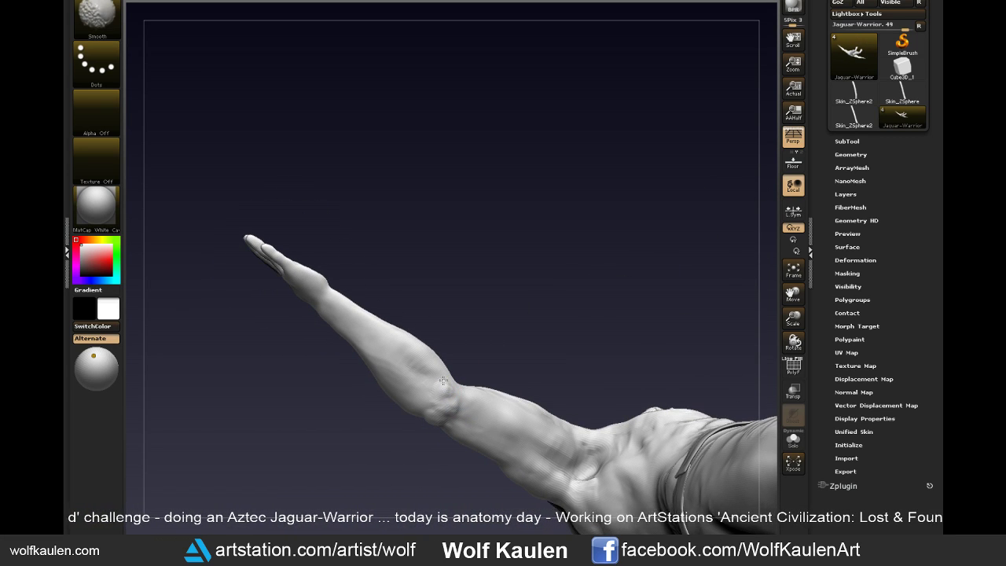
mouse_move(448, 393)
left_mouse_down()
mouse_move(438, 404)
mouse_move(453, 382)
left_mouse_up()
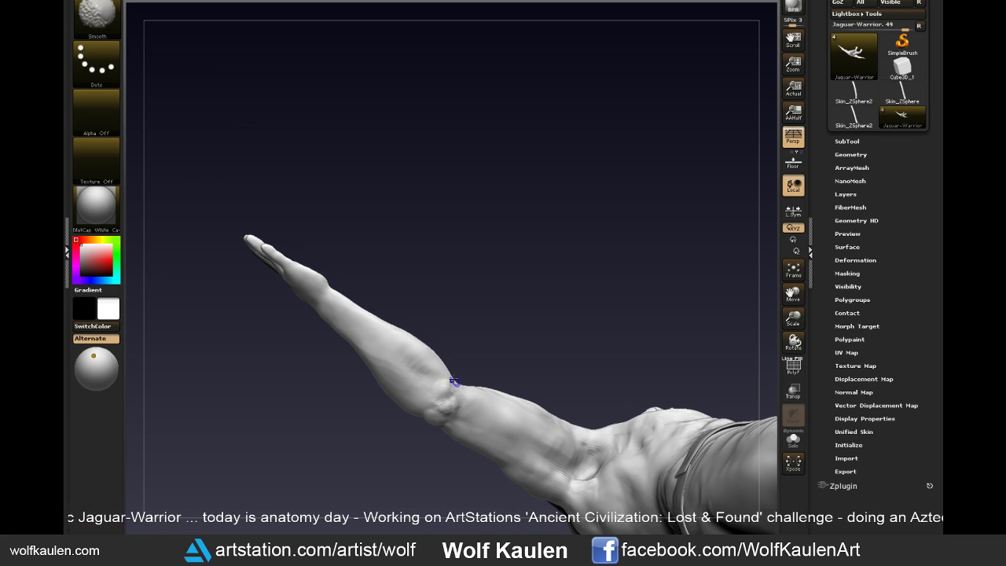
left_click_drag(489, 283, 436, 419)
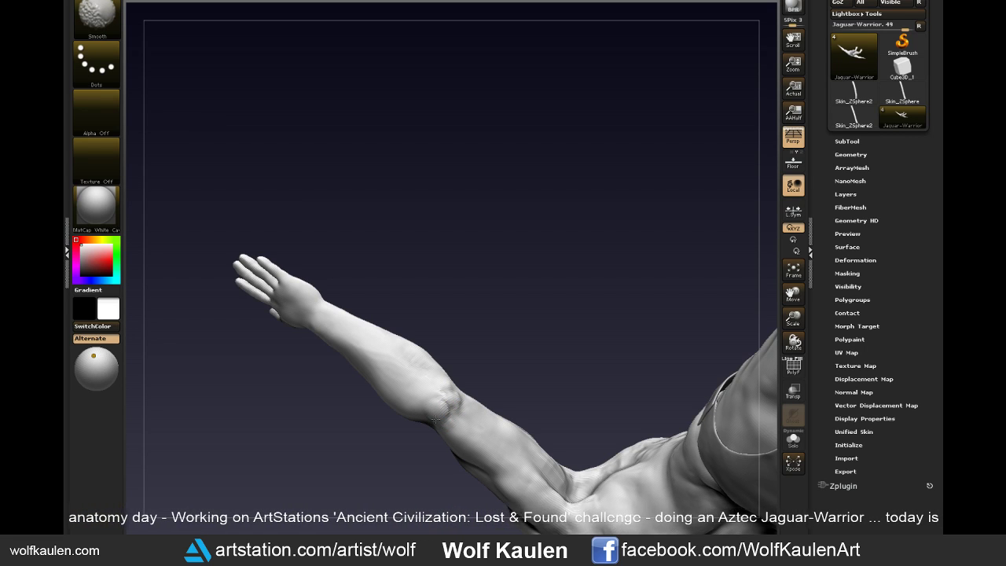
left_click_drag(519, 359, 518, 394)
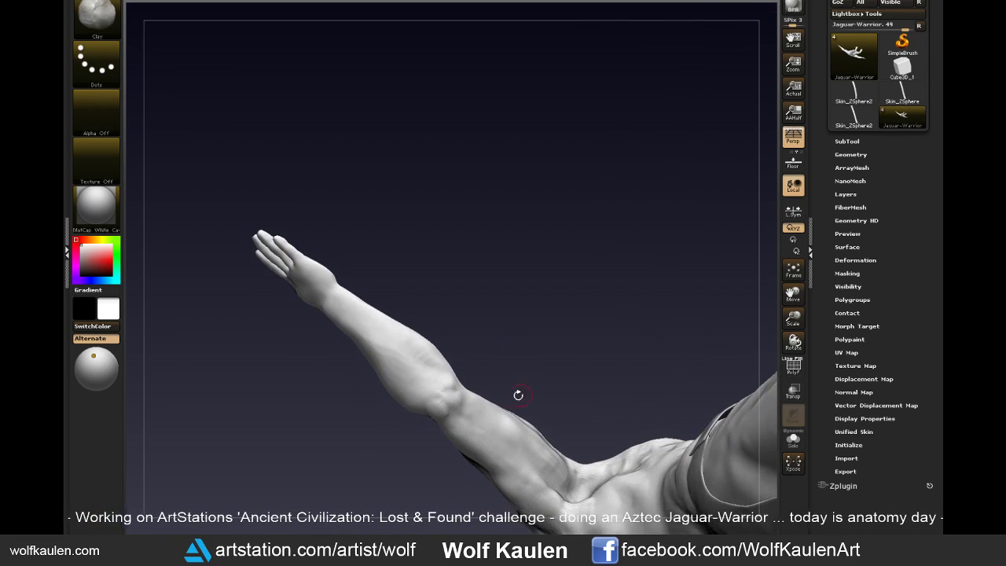
- Resize the brush, build up the upper arm, and smooth it where it meets the shoulder
mouse_move(531, 357)
left_mouse_down()
mouse_move(548, 292)
mouse_move(555, 348)
left_mouse_up()
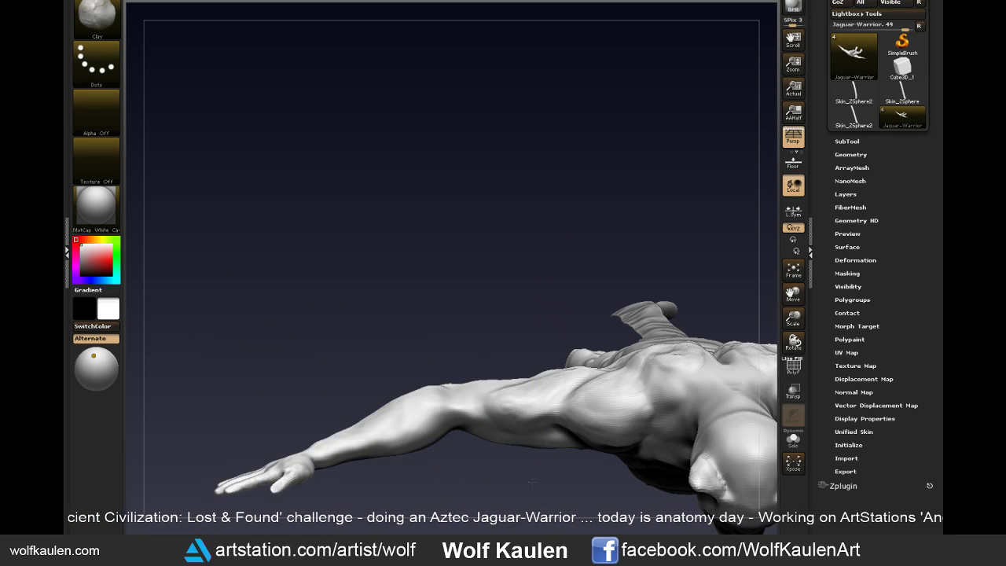
mouse_move(532, 482)
left_mouse_down()
mouse_move(463, 400)
mouse_move(454, 405)
left_mouse_up()
key("s")
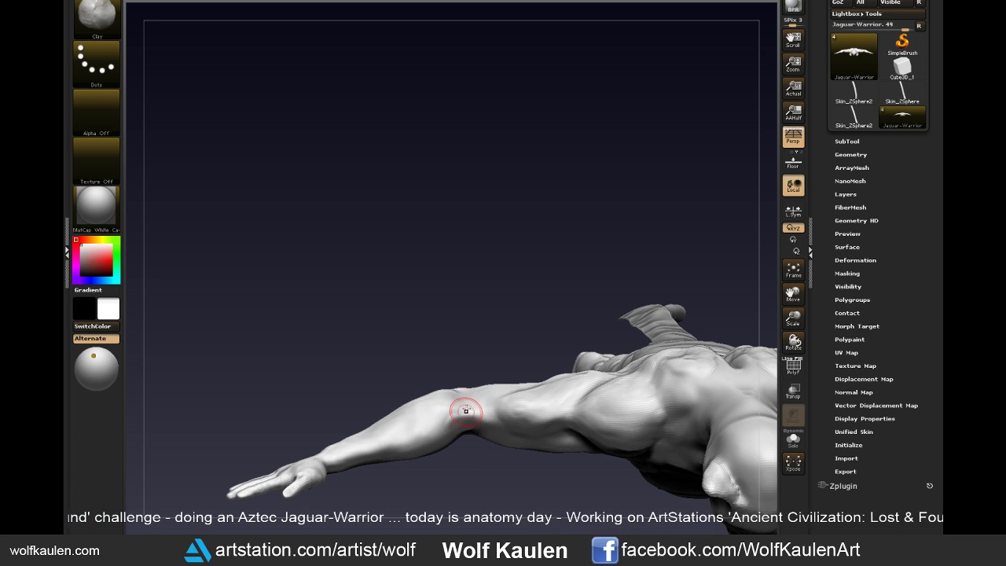
left_click_drag(464, 408, 447, 408)
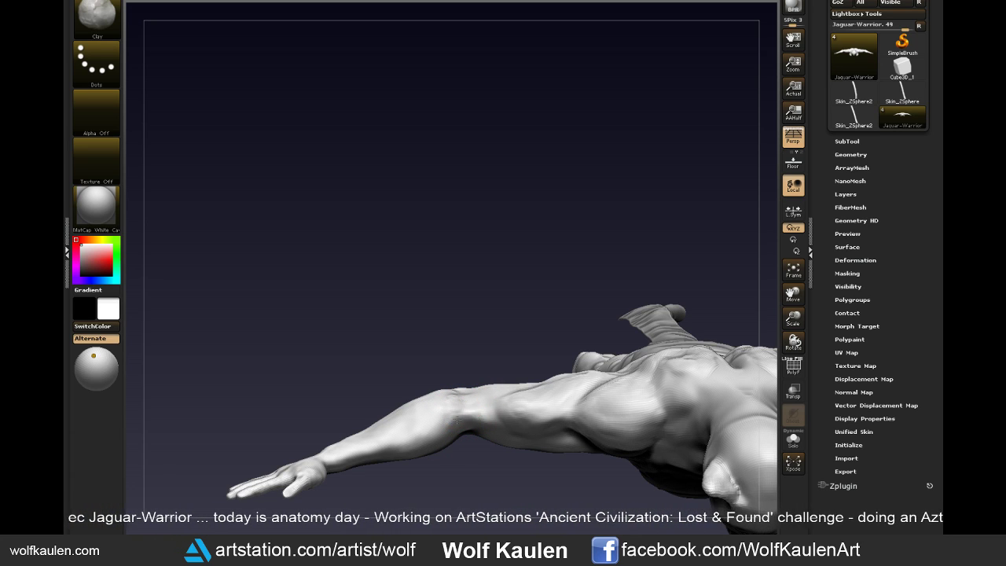
key("shift")
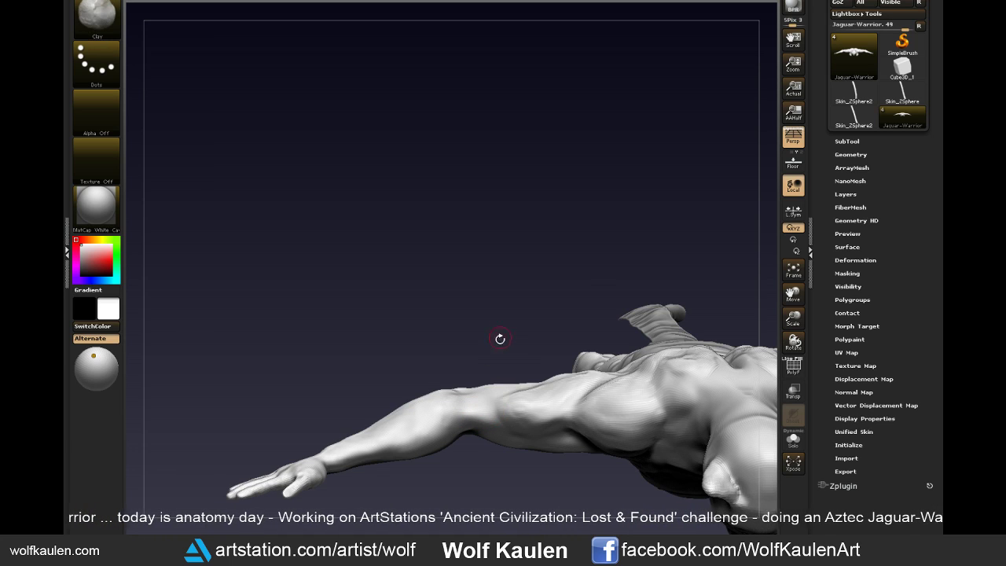
mouse_move(498, 337)
left_mouse_down()
mouse_move(433, 250)
mouse_move(554, 442)
left_mouse_up()
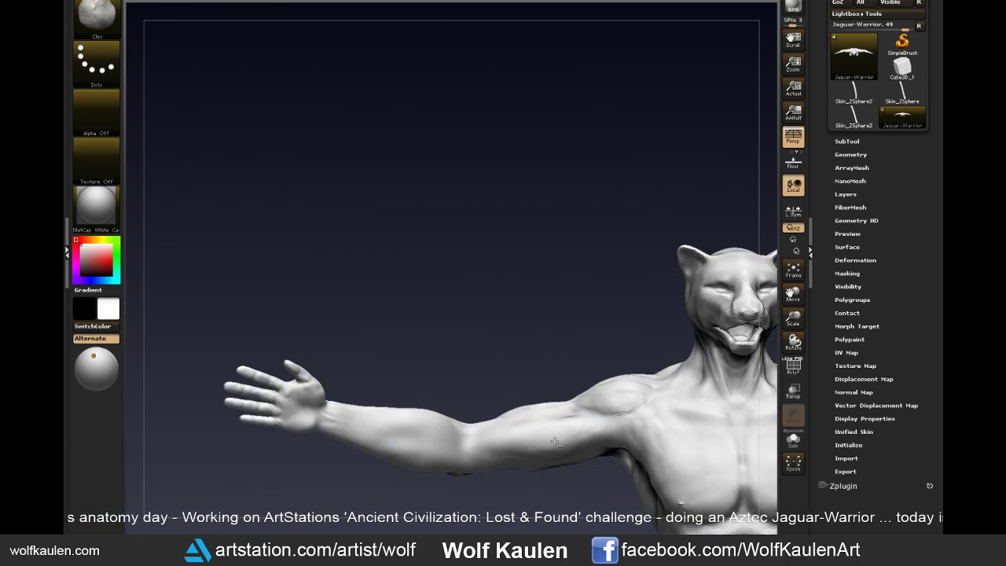
- Orbit from the front through a side view to the back, closing in on the arm
left_click_drag(533, 322, 529, 253)
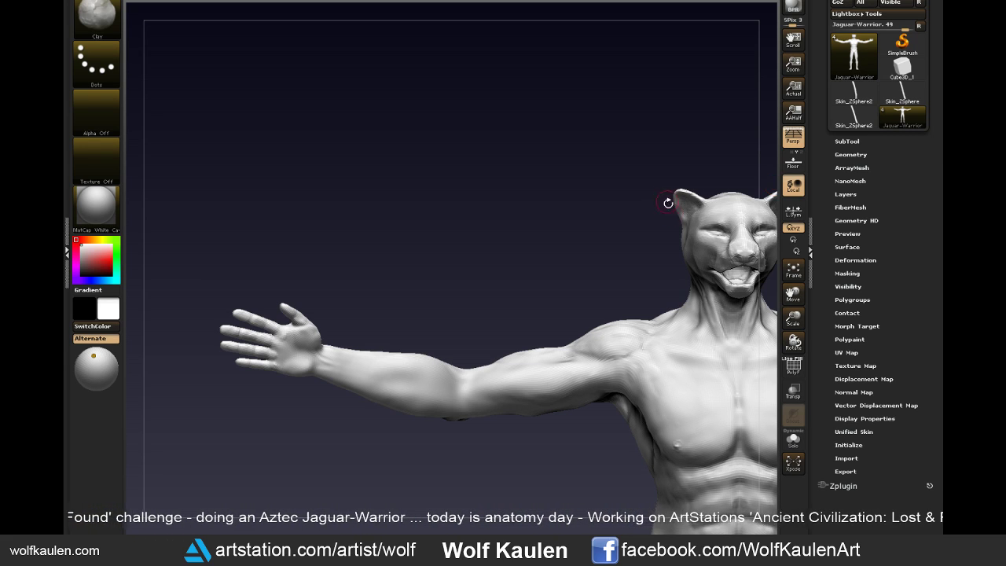
left_click_drag(574, 203, 633, 220)
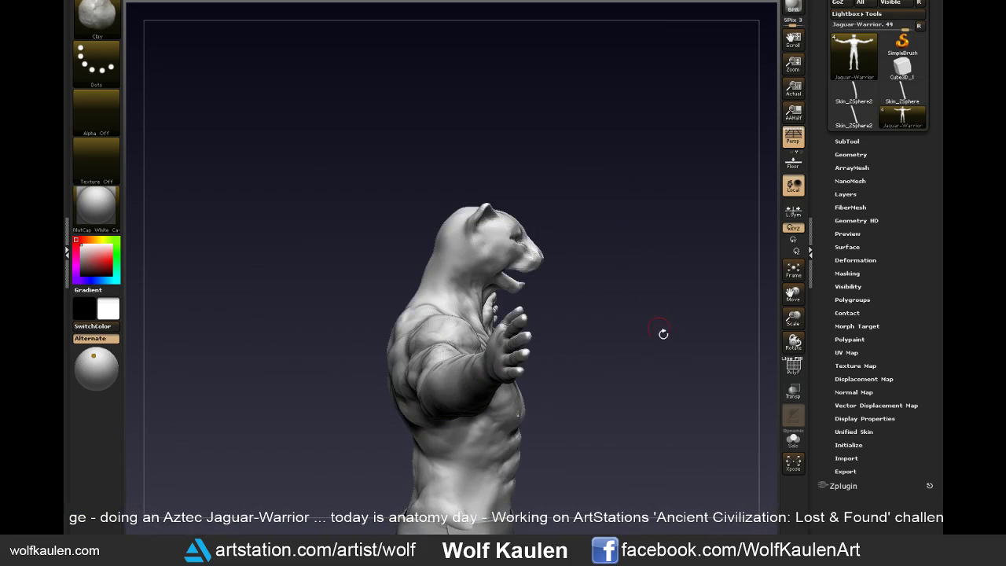
mouse_move(684, 402)
left_mouse_down()
mouse_move(653, 437)
mouse_move(669, 453)
mouse_move(582, 353)
left_mouse_up()
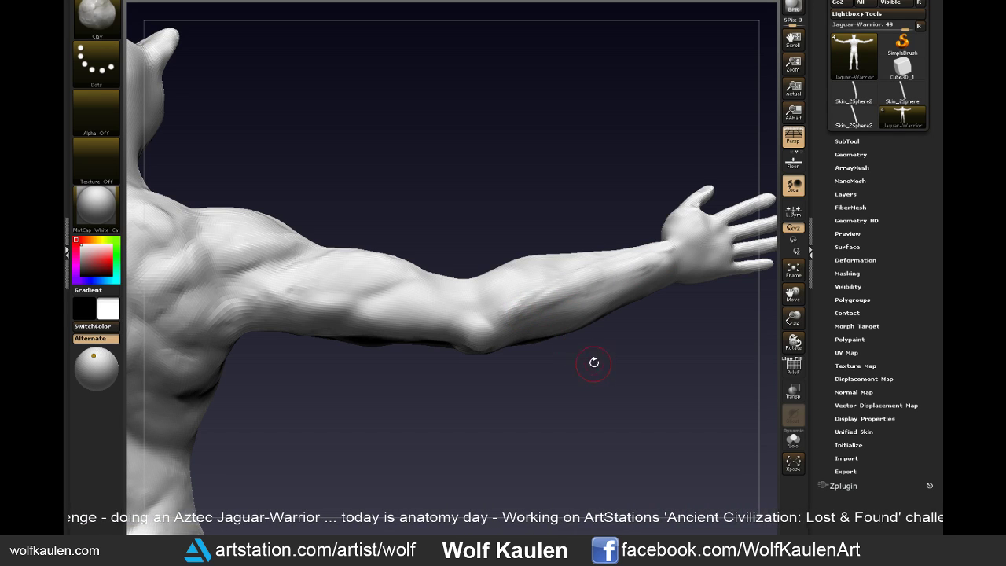
- Sculpt muscle, groove and vein detail onto the forearm with the Clay brush
left_click_drag(591, 389, 593, 422)
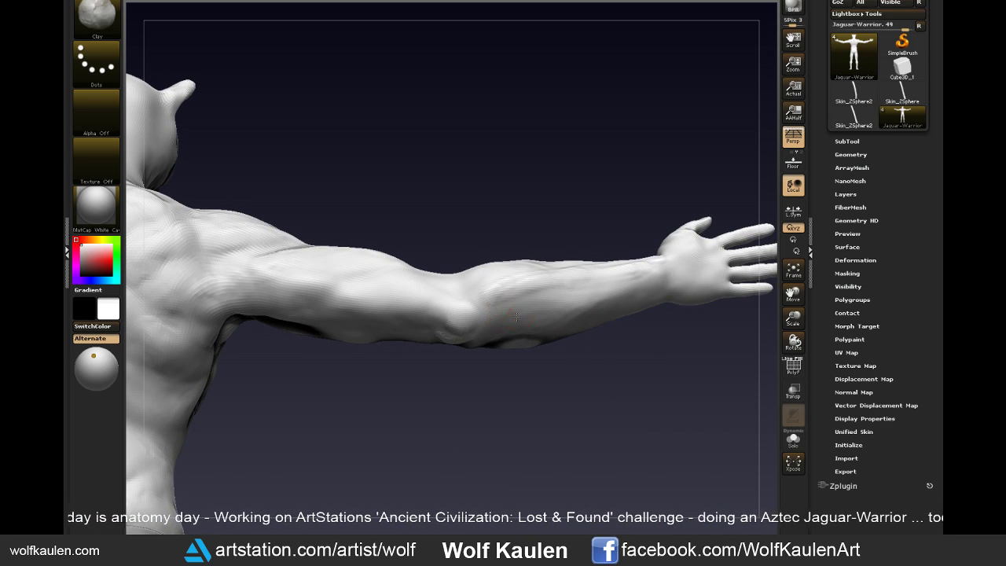
mouse_move(516, 315)
left_mouse_down()
mouse_move(498, 296)
mouse_move(593, 289)
left_mouse_up()
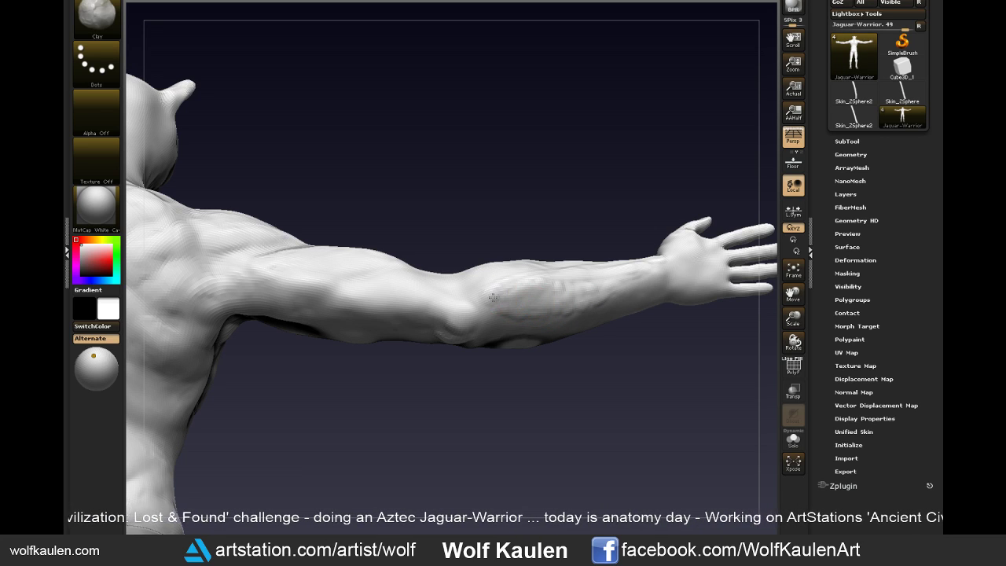
mouse_move(505, 286)
left_mouse_down()
mouse_move(522, 298)
mouse_move(548, 287)
mouse_move(556, 297)
mouse_move(589, 293)
left_mouse_up()
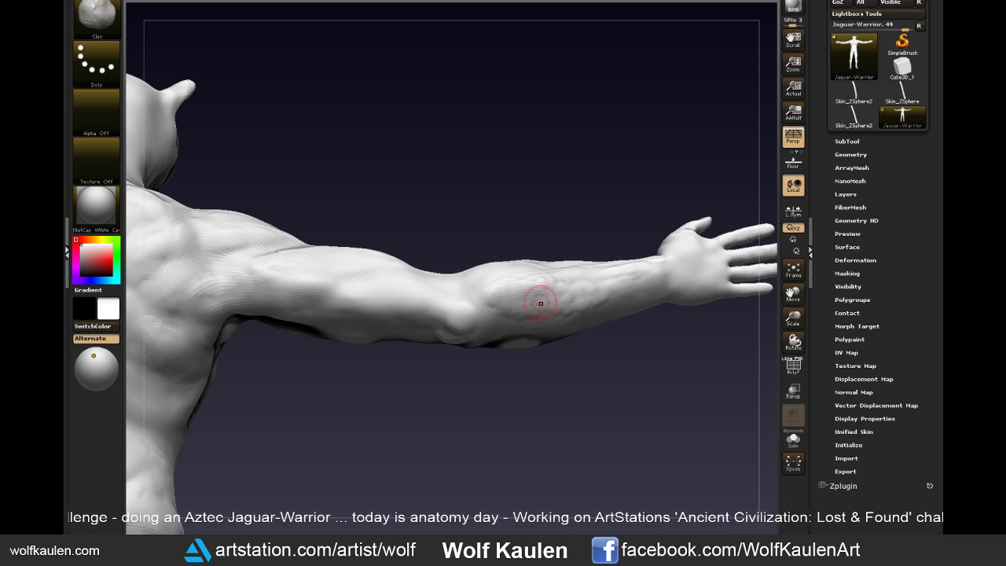
mouse_move(574, 400)
left_mouse_down()
mouse_move(575, 426)
mouse_move(561, 386)
left_mouse_up()
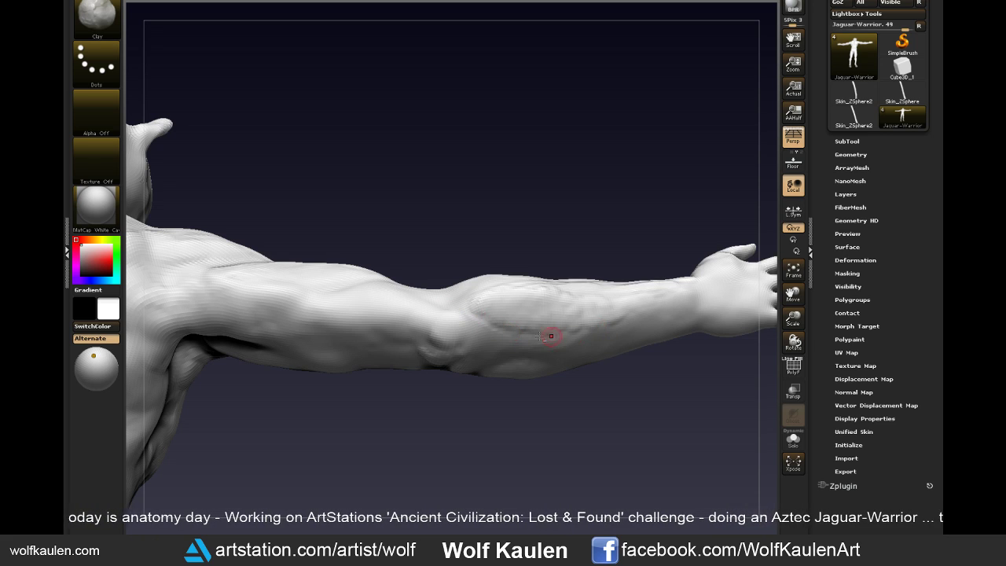
right_click_drag(651, 291, 480, 291)
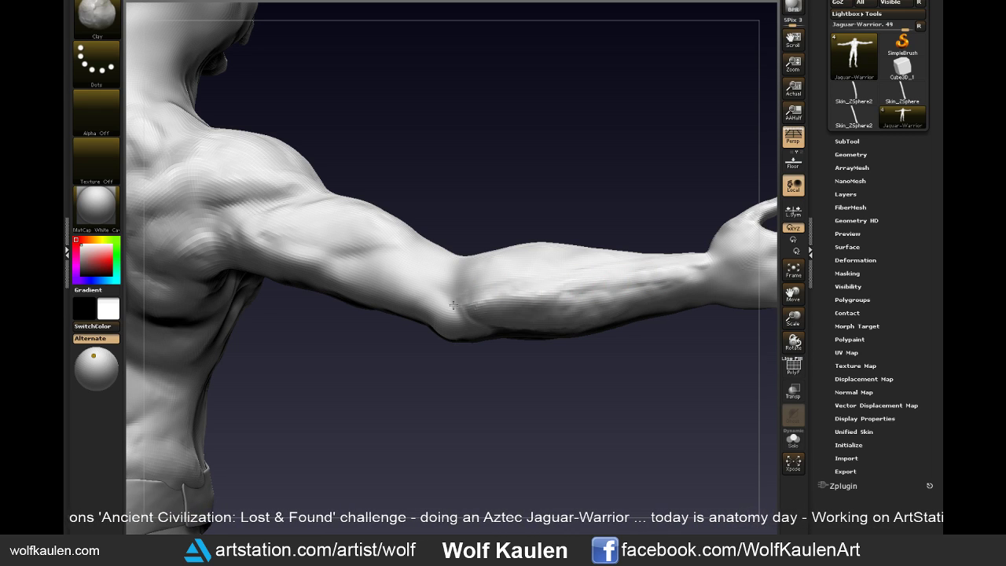
mouse_move(613, 384)
left_mouse_down()
mouse_move(605, 455)
mouse_move(623, 428)
mouse_move(604, 366)
left_mouse_up()
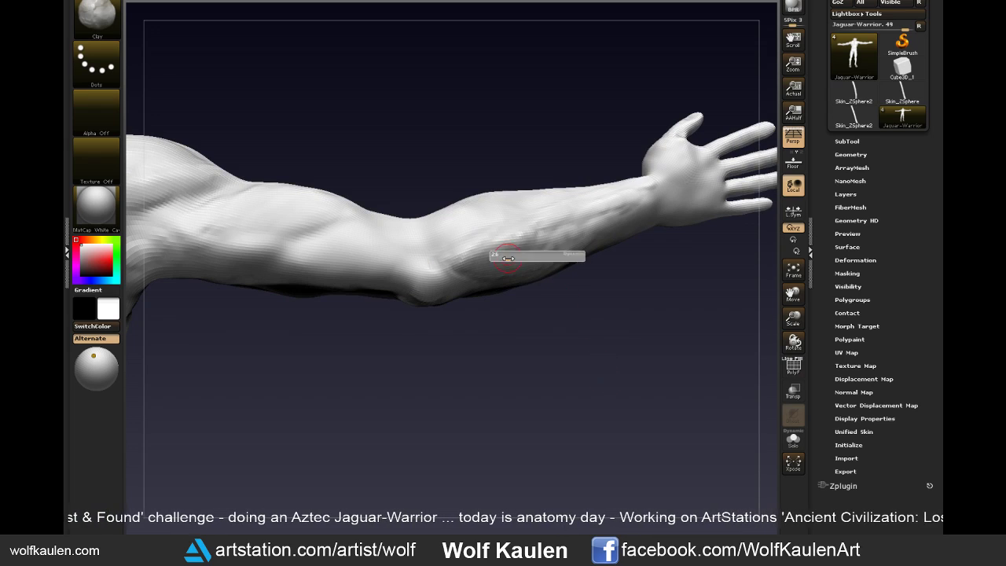
left_click_drag(539, 280, 470, 243)
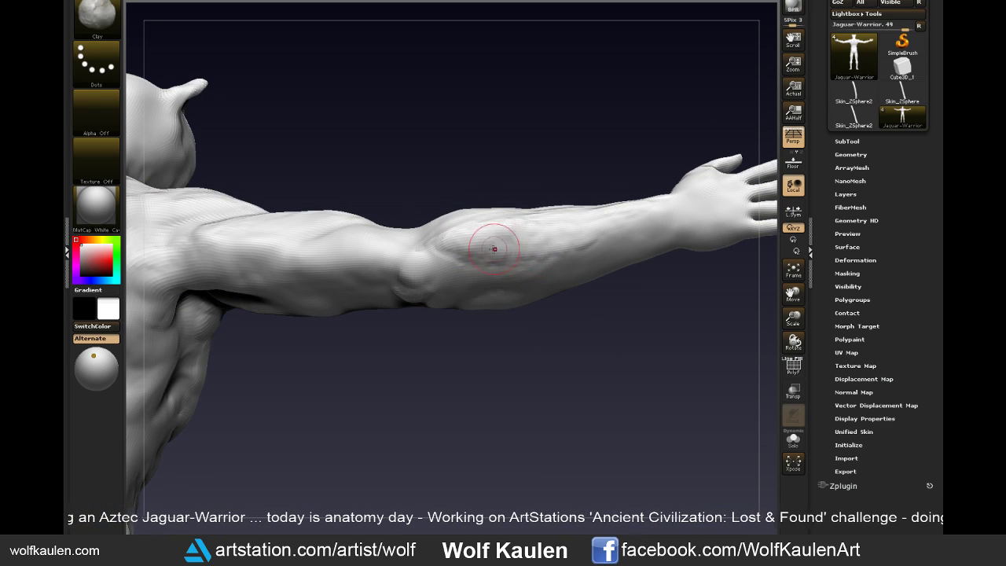
- Orbit around the forearm and hand to inspect them from several angles
left_click_drag(643, 273, 606, 224)
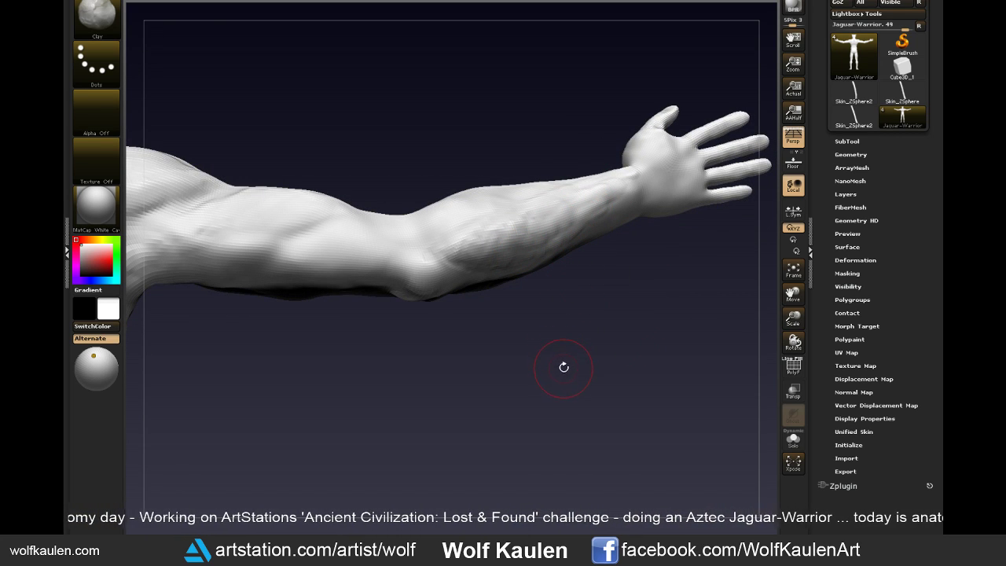
mouse_move(553, 382)
left_mouse_down()
mouse_move(563, 422)
mouse_move(560, 412)
left_mouse_up()
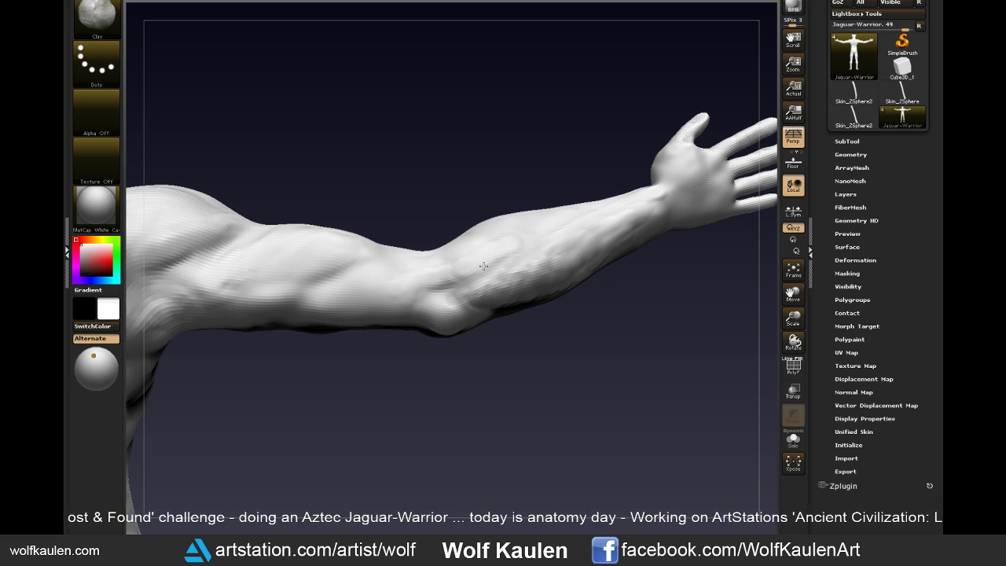
mouse_move(649, 354)
left_mouse_down()
mouse_move(651, 291)
mouse_move(604, 325)
left_mouse_up()
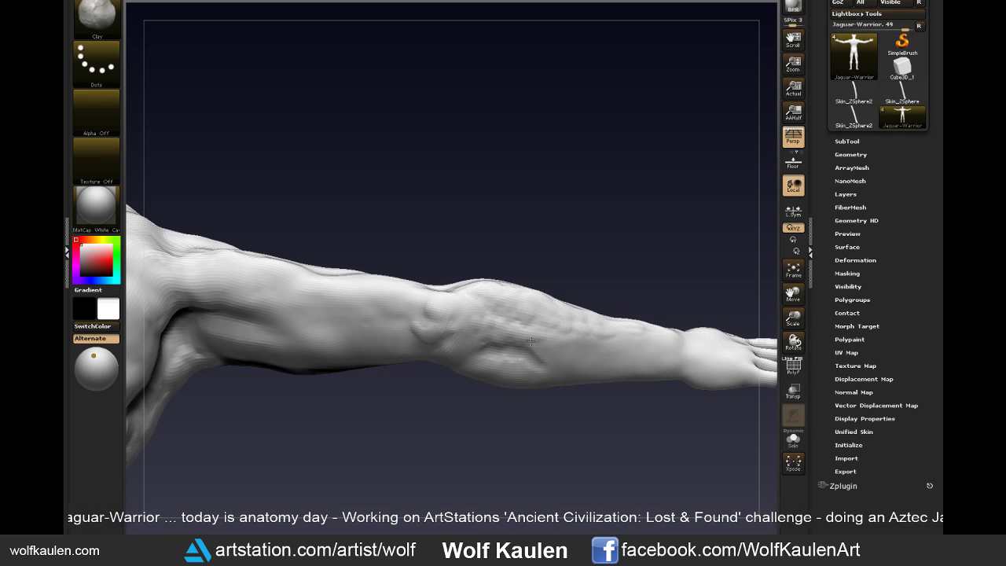
left_click_drag(673, 450, 656, 403)
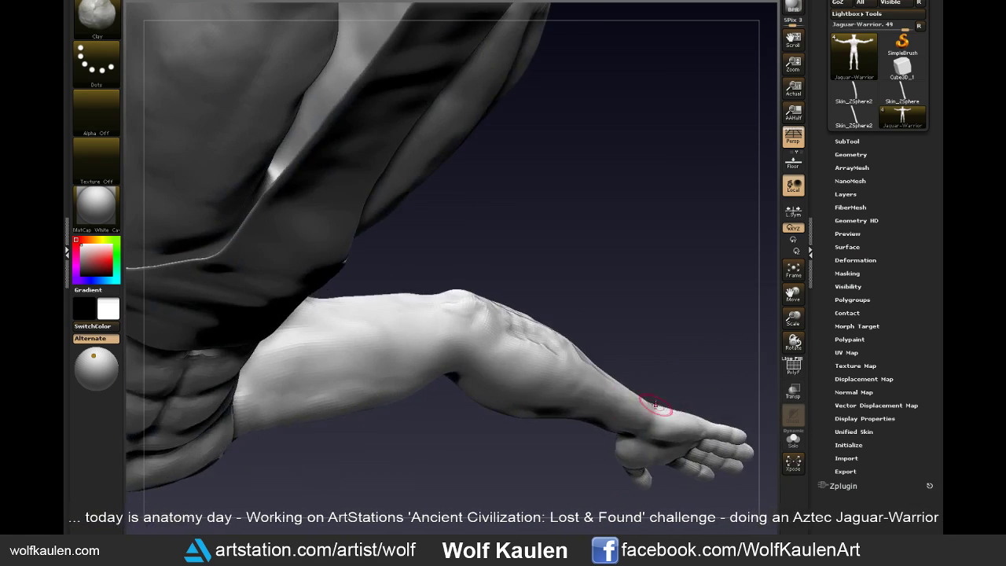
mouse_move(528, 367)
left_mouse_down()
mouse_move(676, 425)
mouse_move(660, 408)
left_mouse_up()
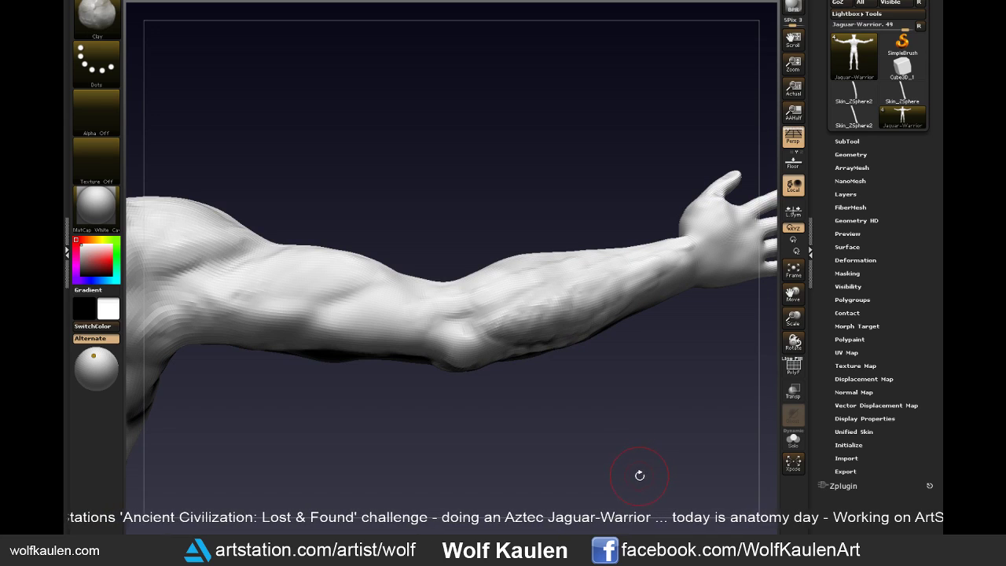
left_click_drag(623, 448, 635, 411)
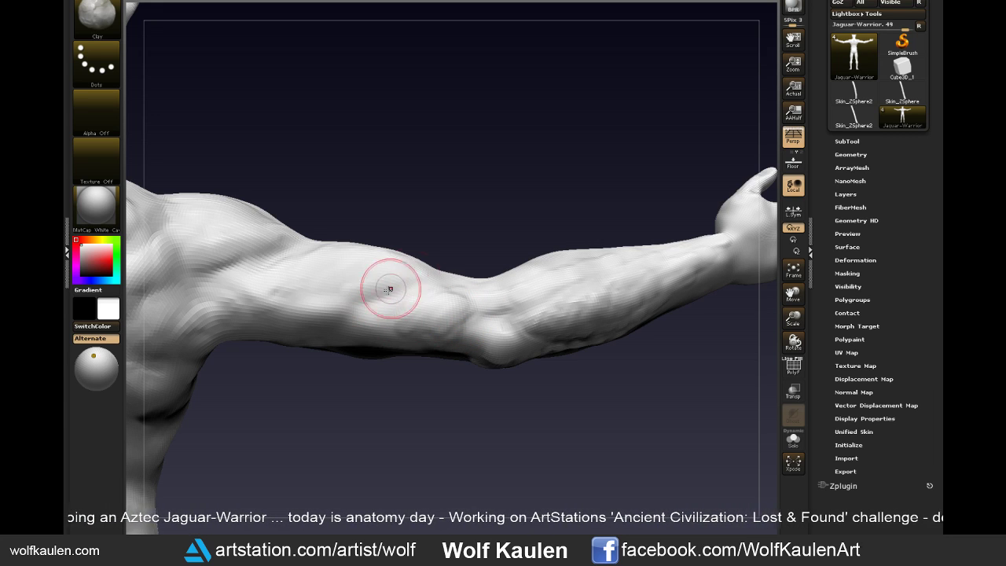
left_click_drag(588, 418, 539, 446)
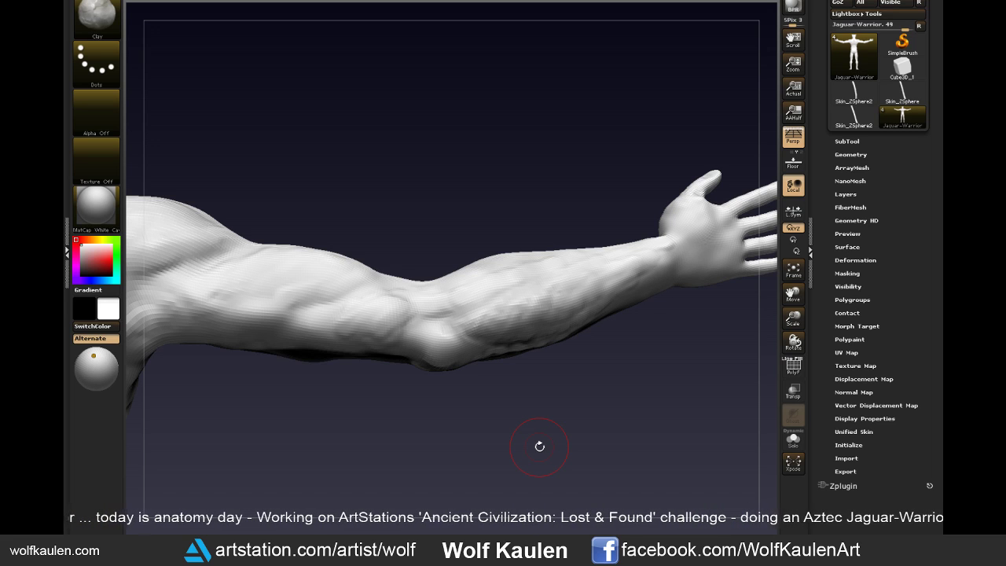
mouse_move(539, 447)
left_mouse_down()
mouse_move(480, 458)
mouse_move(568, 407)
mouse_move(393, 188)
left_mouse_up()
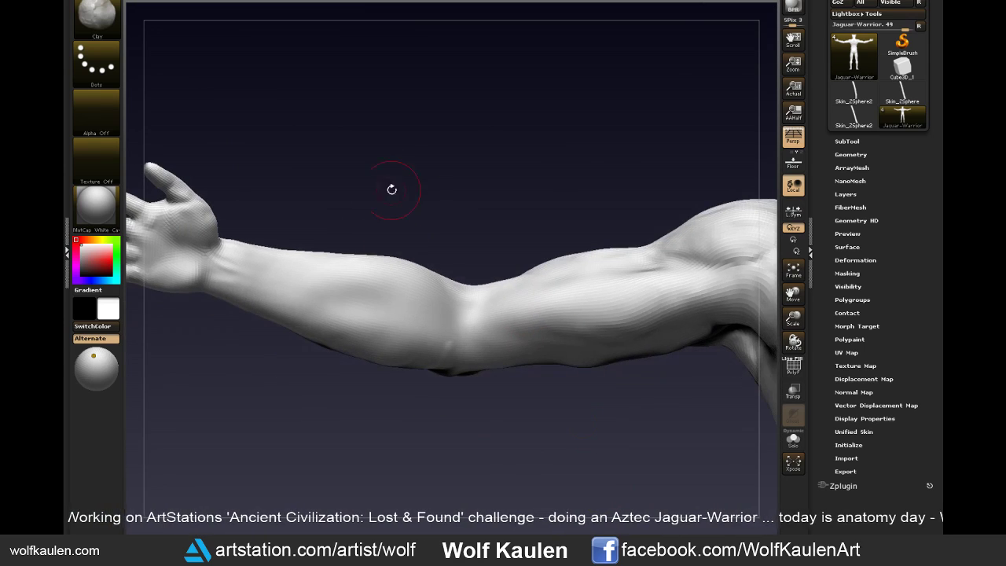
- Resize the brush and smooth the lower forearm toward the wrist
key("s")
key("[")
key("[")
key("[")
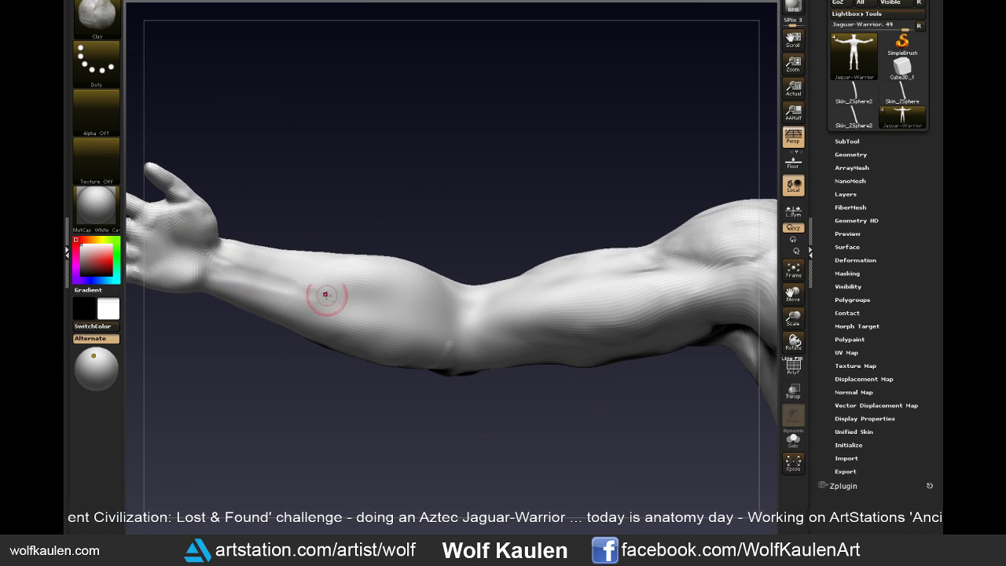
key("shift")
left_click_drag(269, 287, 249, 275, "shift")
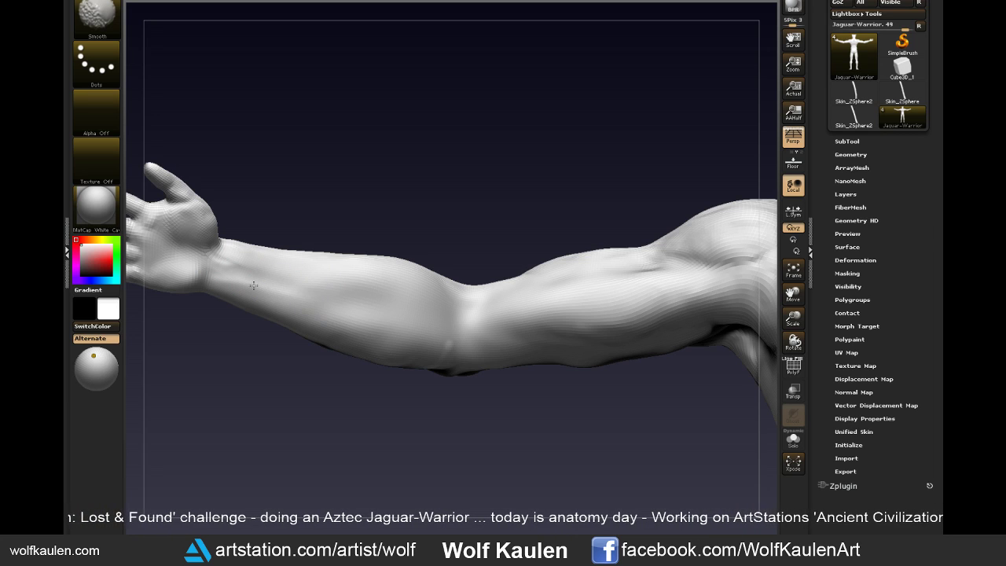
left_click_drag(442, 236, 489, 227)
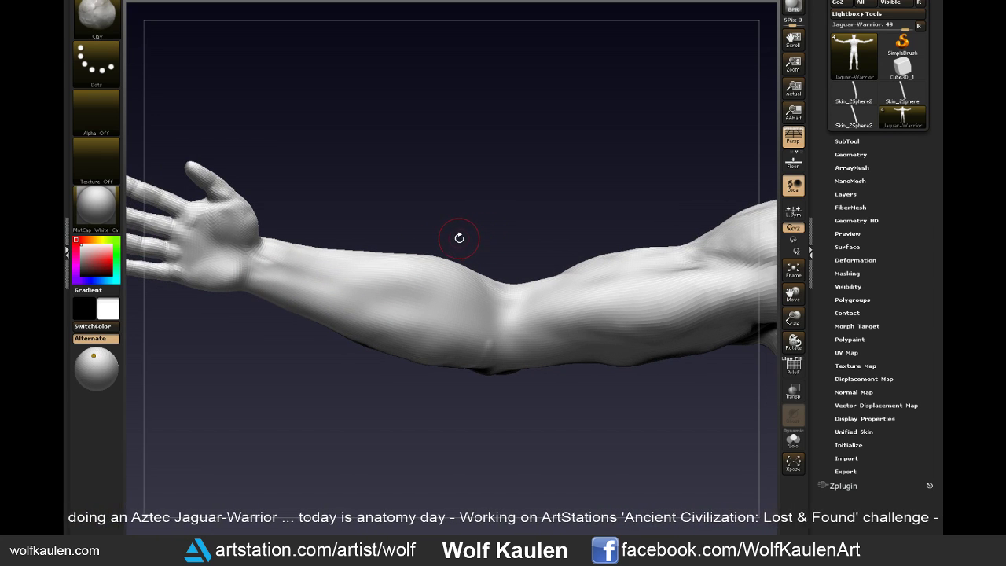
mouse_move(424, 202)
left_mouse_down()
mouse_move(489, 173)
mouse_move(507, 197)
mouse_move(461, 285)
mouse_move(307, 265)
left_mouse_up()
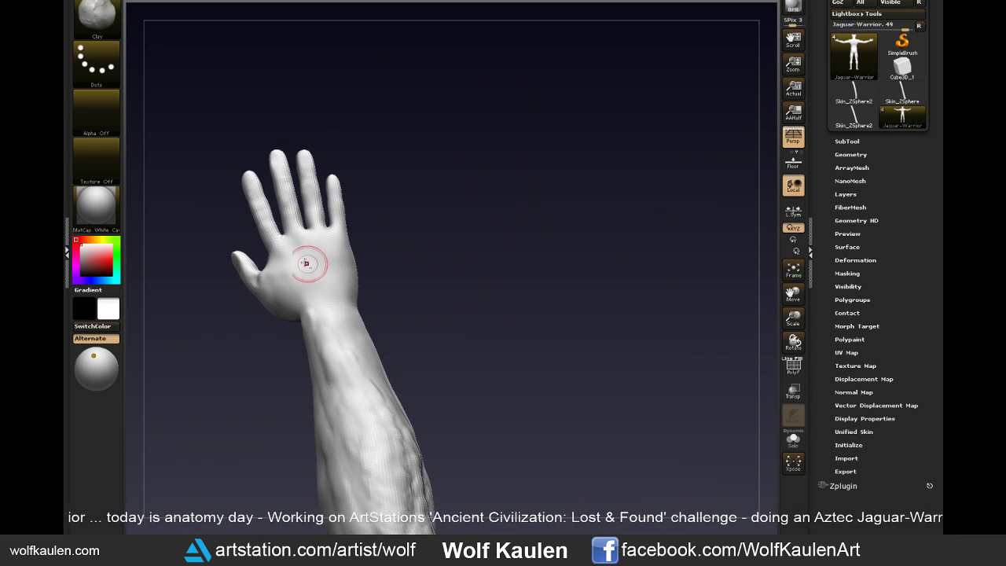
- Set the brush size and turn the hand to reach the wrist
key("s")
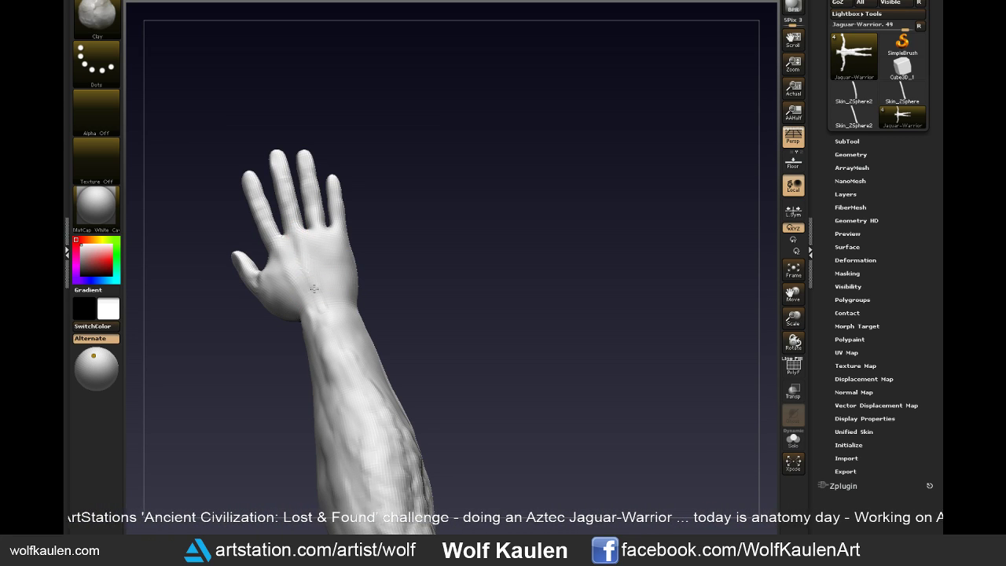
key("s")
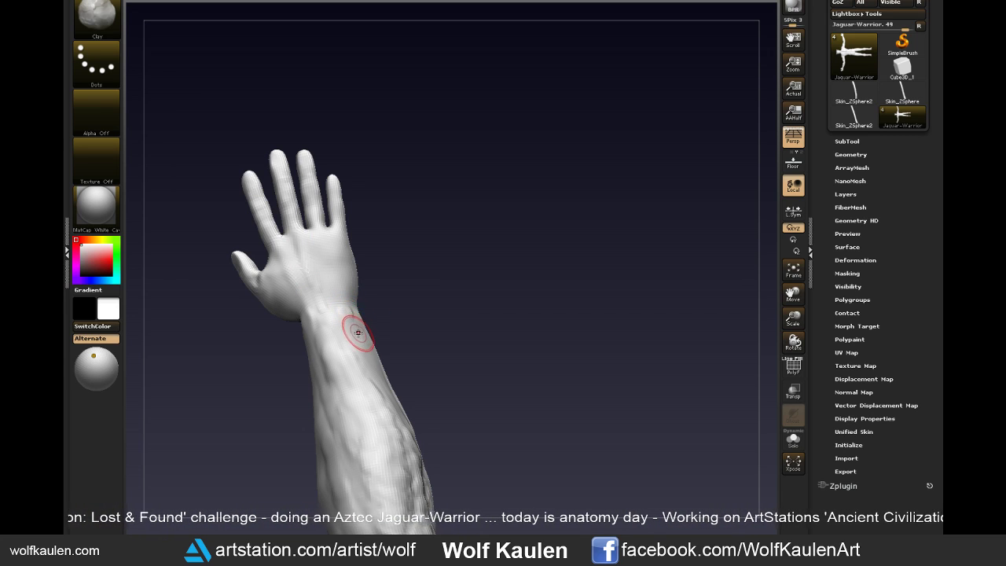
left_click_drag(369, 310, 382, 314)
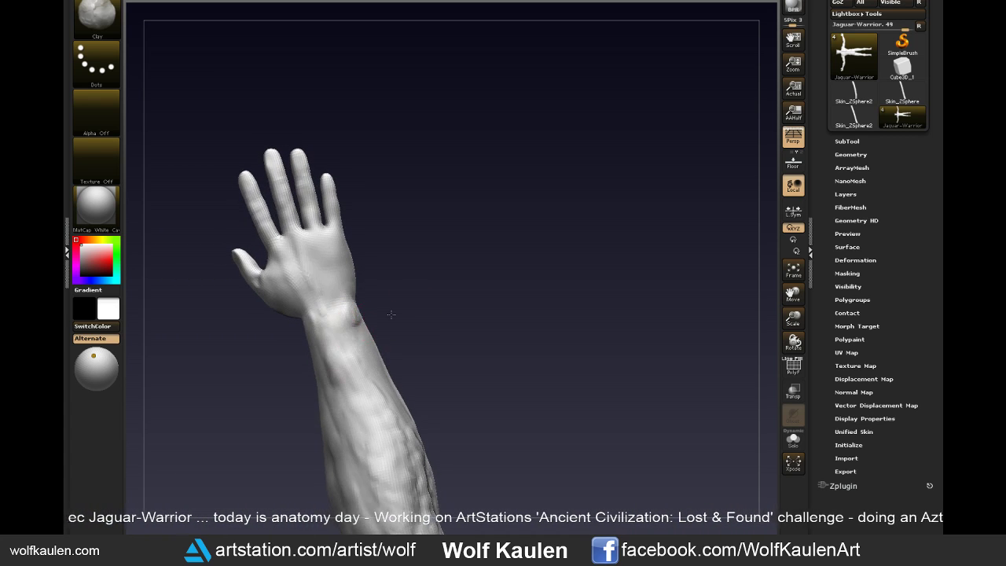
mouse_move(349, 325)
left_mouse_down()
mouse_move(314, 328)
mouse_move(390, 309)
mouse_move(392, 324)
left_mouse_up()
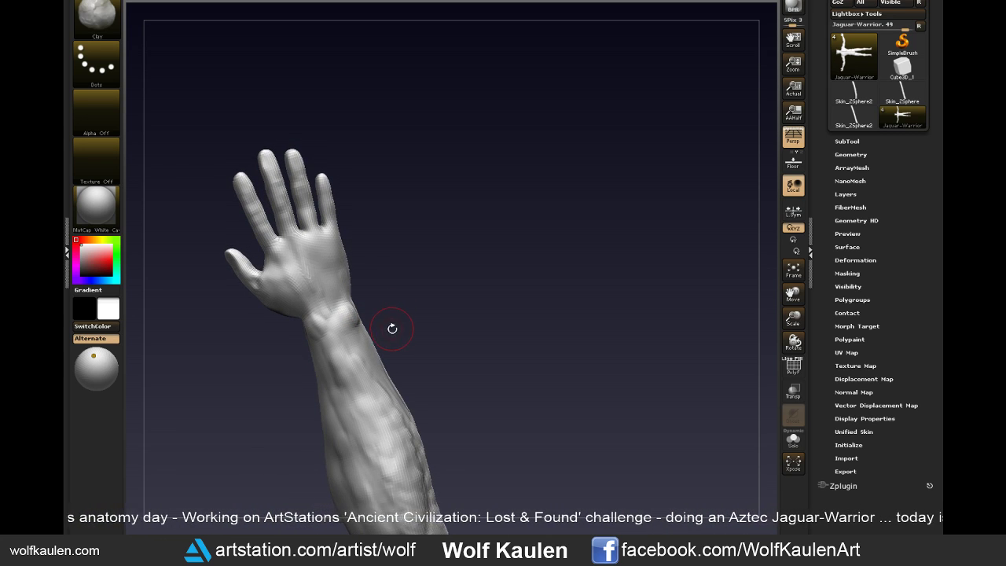
- Smooth the wrist, then frame the full warrior and orbit to a straight back view
key("b")
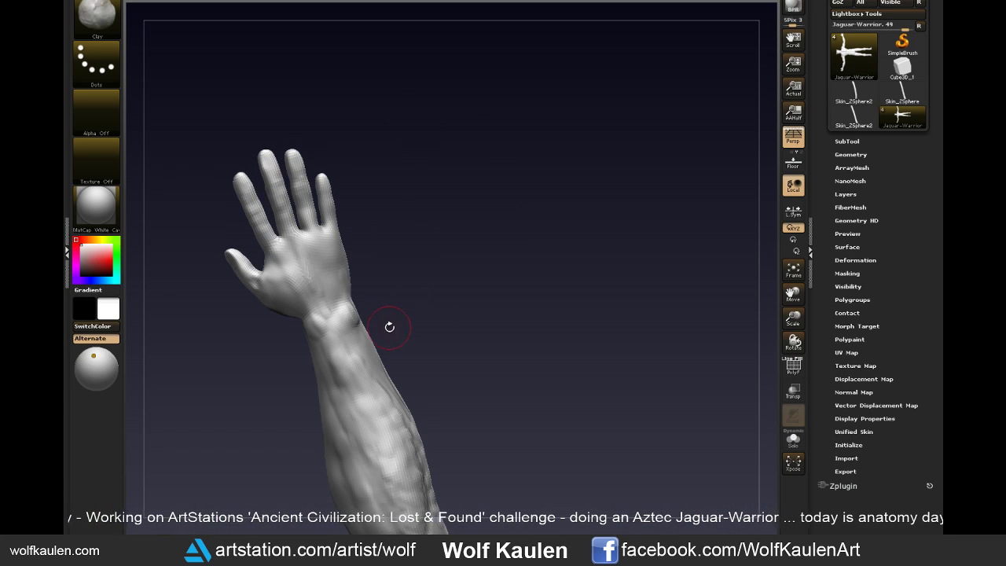
key("shift")
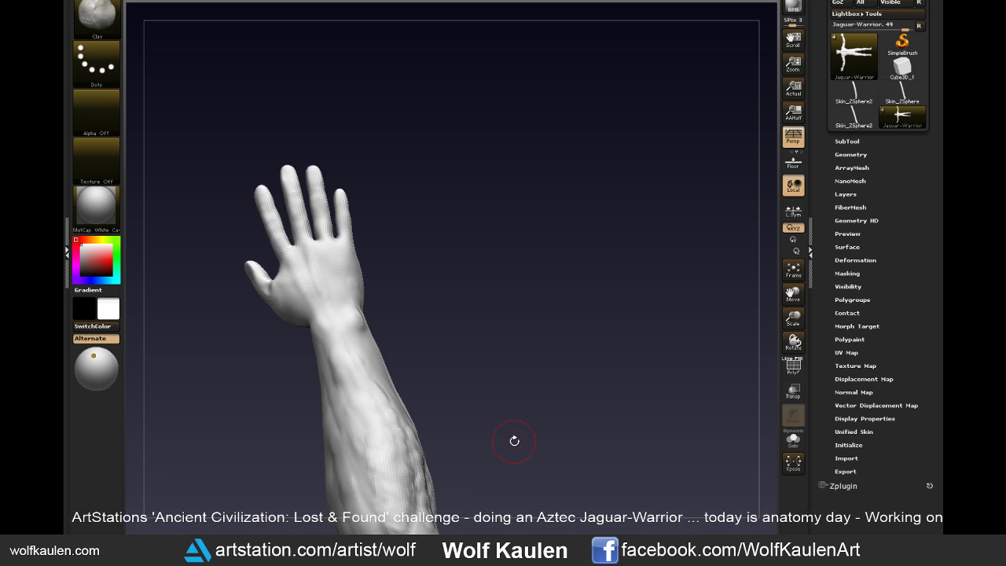
left_click_drag(518, 459, 484, 369)
key("f")
mouse_move(545, 503)
left_mouse_down()
mouse_move(666, 321)
mouse_move(546, 476)
mouse_move(665, 389)
left_mouse_up()
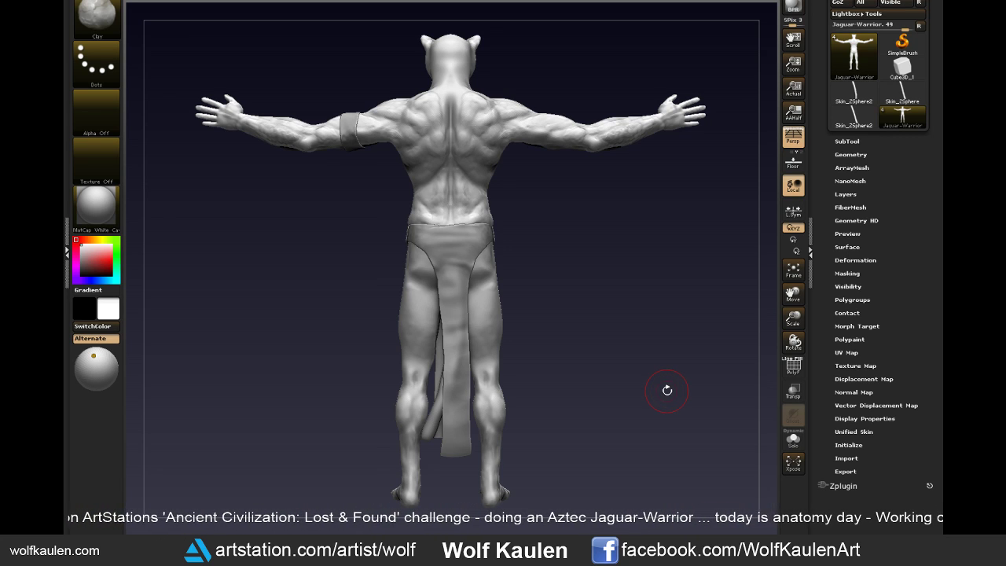
- Turn on Solo and build up the buttocks and upper thighs with the Clay brush
left_click_drag(481, 259, 487, 291)
left_click_drag(420, 271, 424, 283)
left_click_drag(495, 259, 503, 298)
key("ctrl")
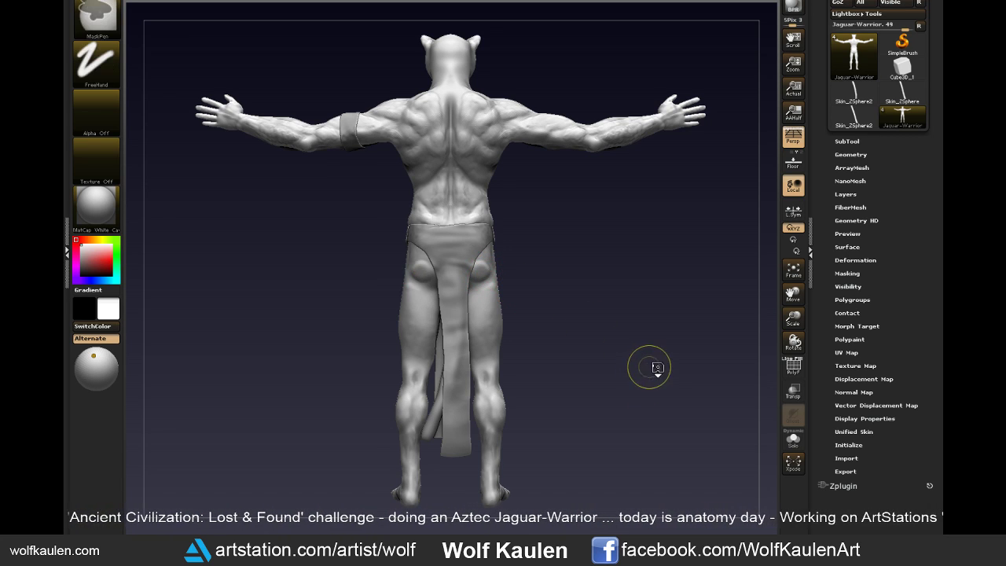
left_click(793, 440)
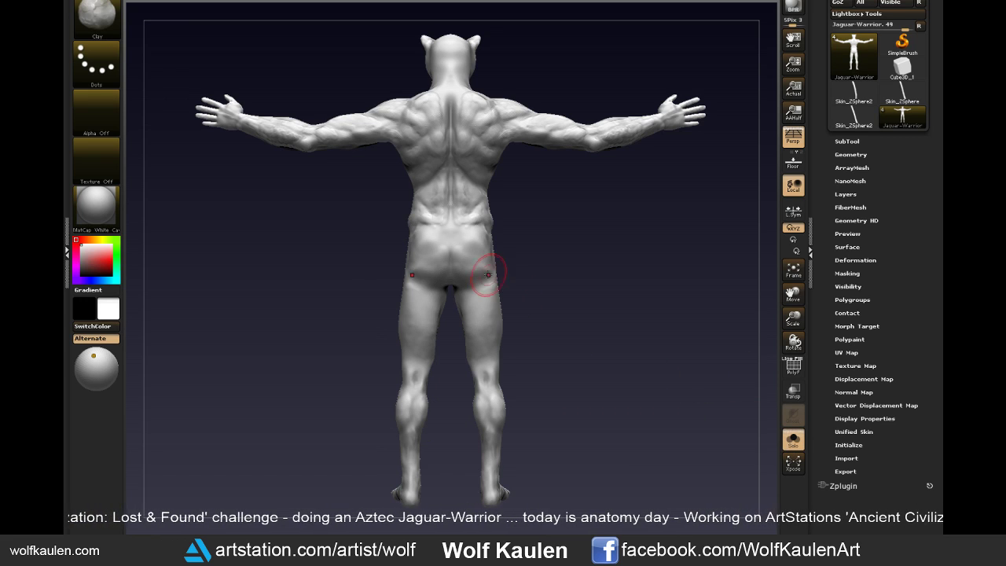
mouse_move(488, 274)
left_mouse_down()
mouse_move(503, 277)
mouse_move(469, 274)
left_mouse_up()
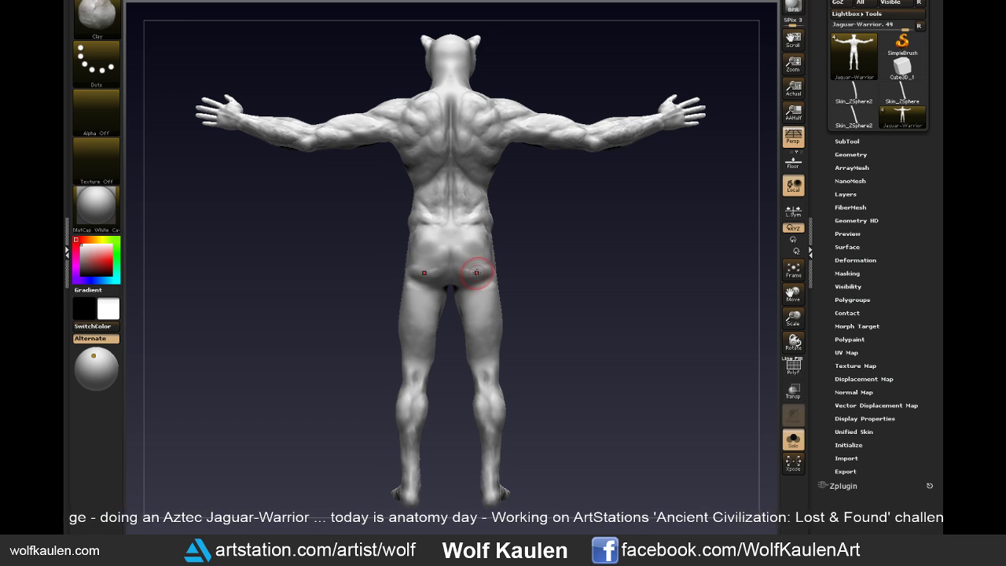
left_click_drag(476, 272, 458, 279)
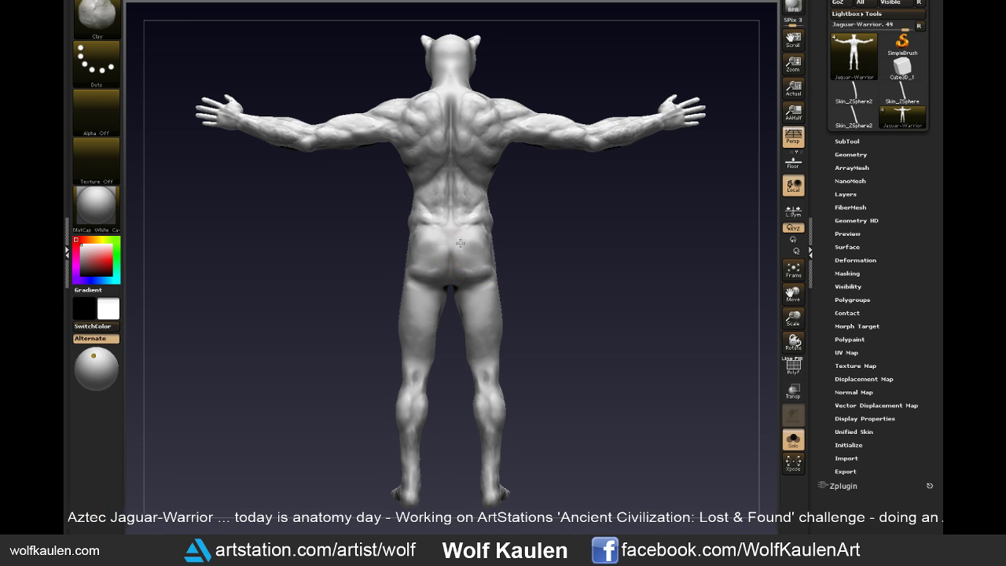
mouse_move(473, 251)
left_mouse_down()
mouse_move(463, 267)
mouse_move(461, 229)
left_mouse_up()
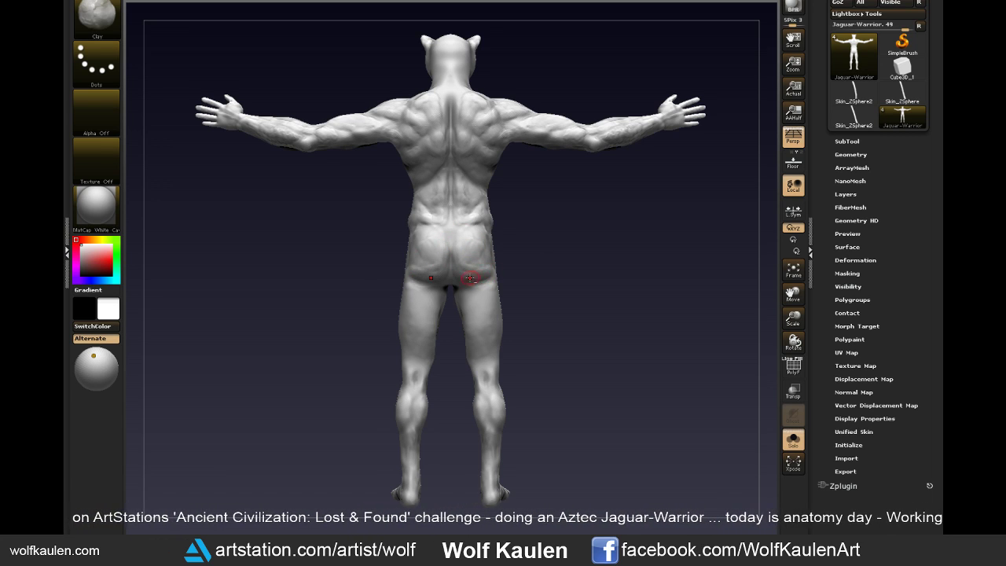
left_click_drag(495, 268, 486, 282)
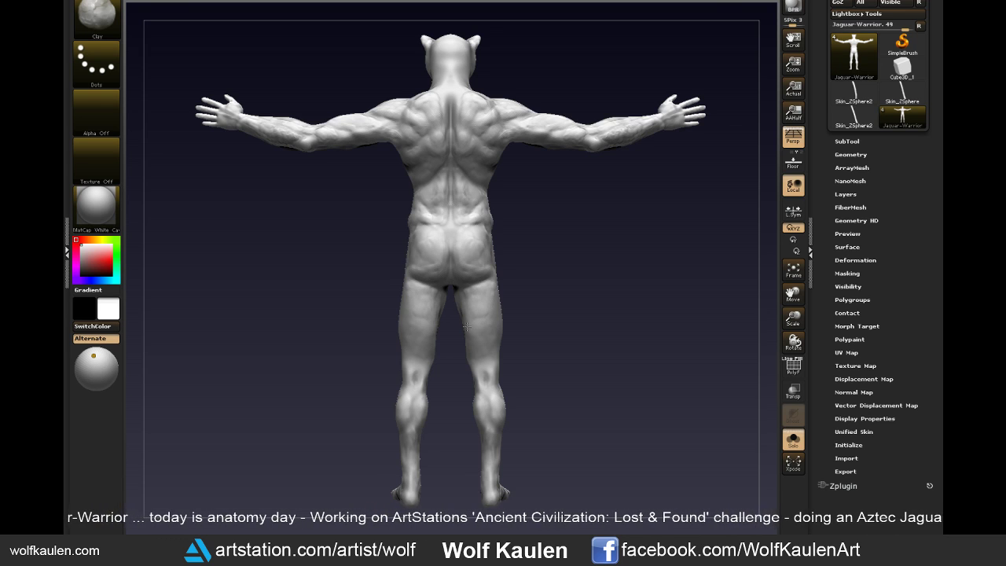
right_click_drag(475, 278, 469, 273)
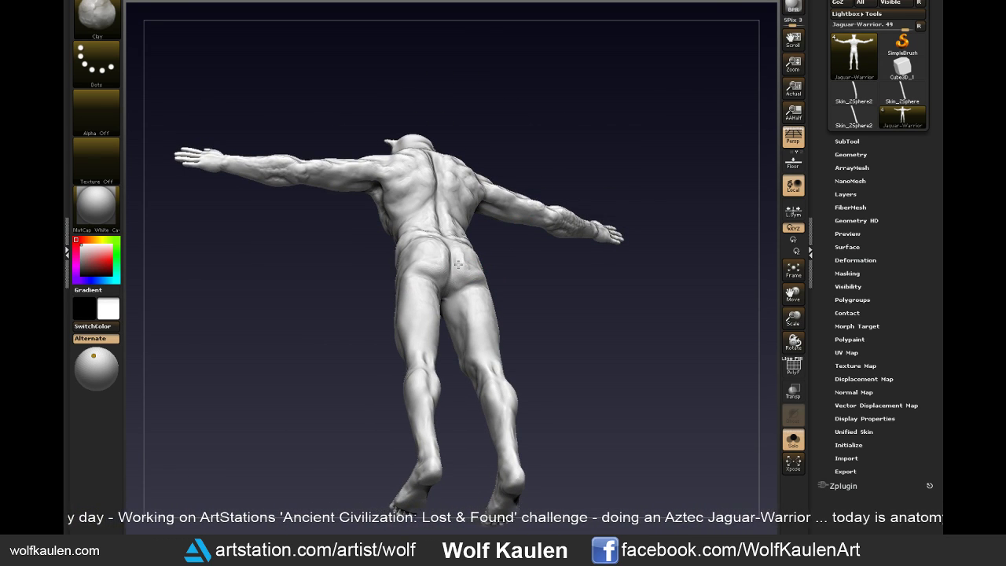
right_click_drag(458, 265, 461, 270, "shift")
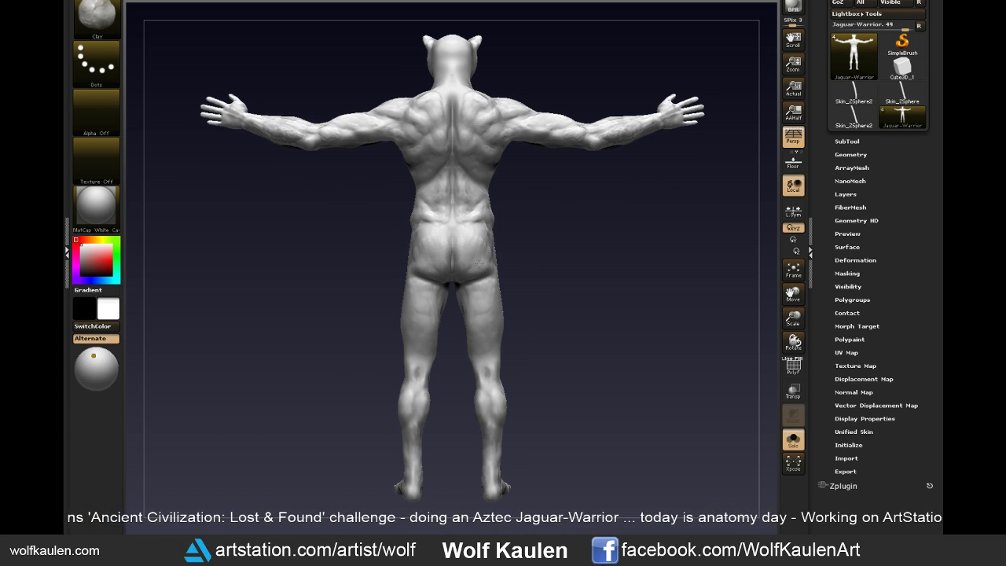
right_click_drag(531, 284, 534, 316, "alt")
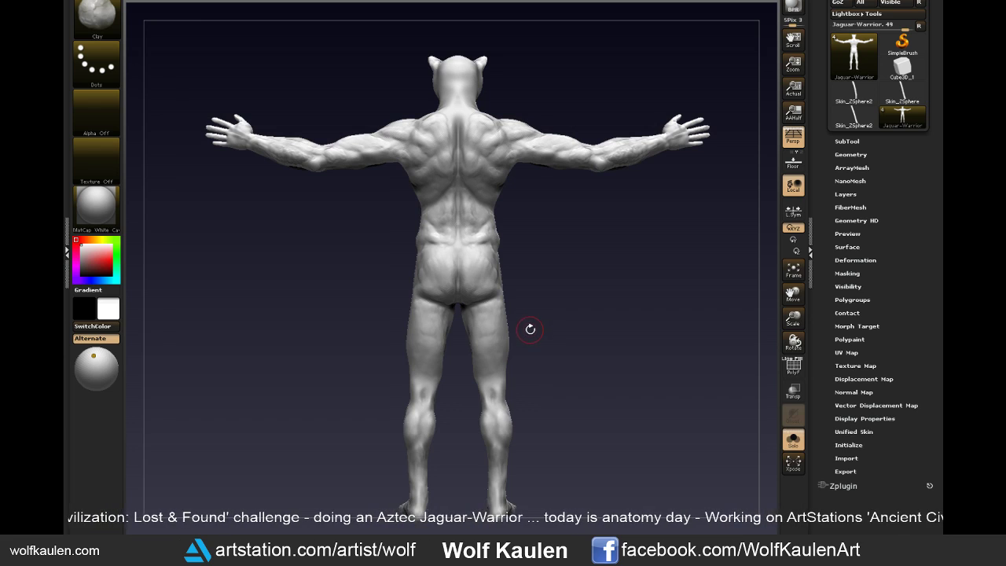
- Switch to the Pinch brush, set its size, and zoom in on the glutes
key("b")
key("p")
key("i")
key("s")
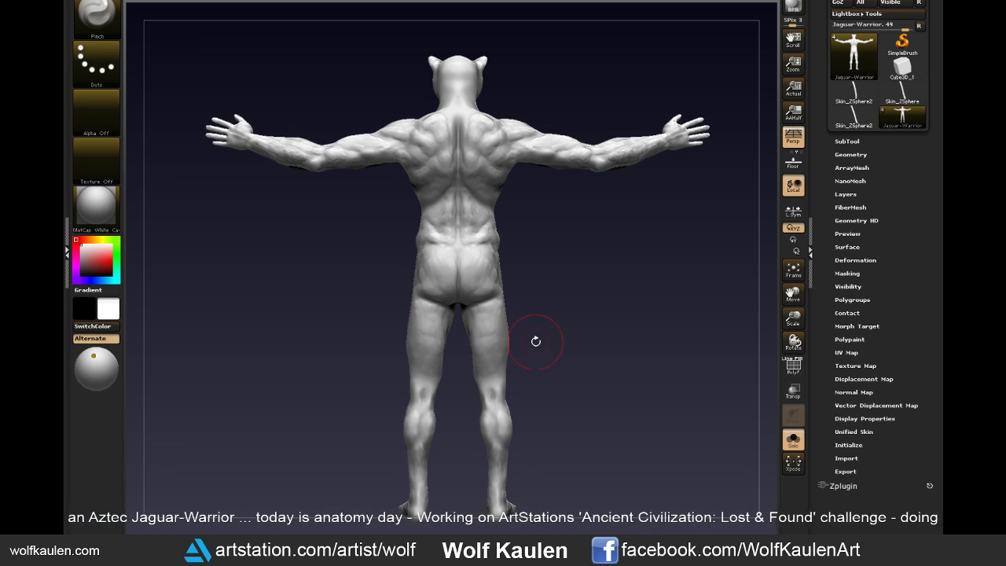
left_click_drag(535, 341, 553, 384)
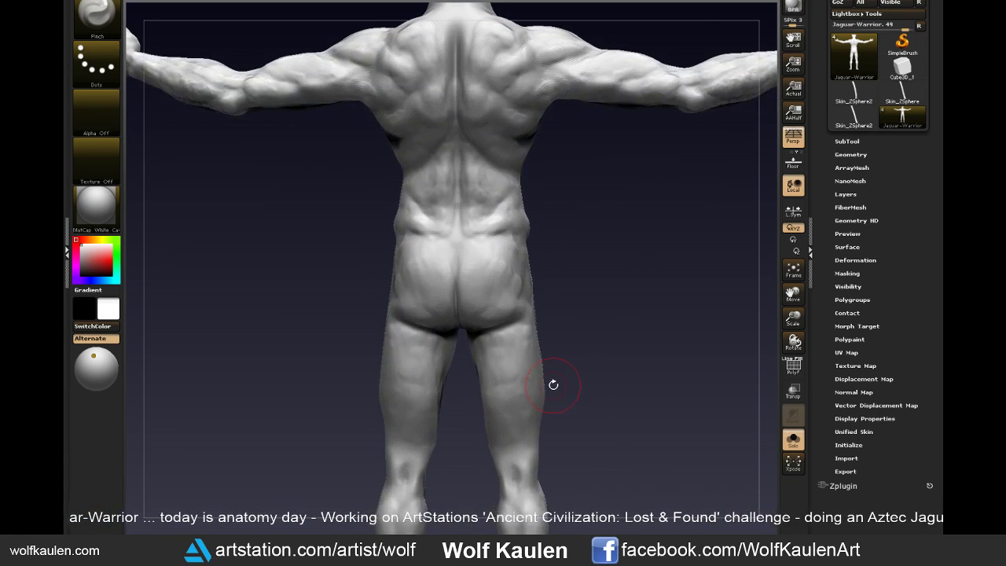
- With the Move brush, deepen the gluteal folds and reshape the right buttock, then turn Solo off
key("b")
key("m")
key("v")
mouse_move(597, 330)
left_mouse_down()
mouse_move(458, 274)
mouse_move(467, 249)
left_mouse_up()
key("s")
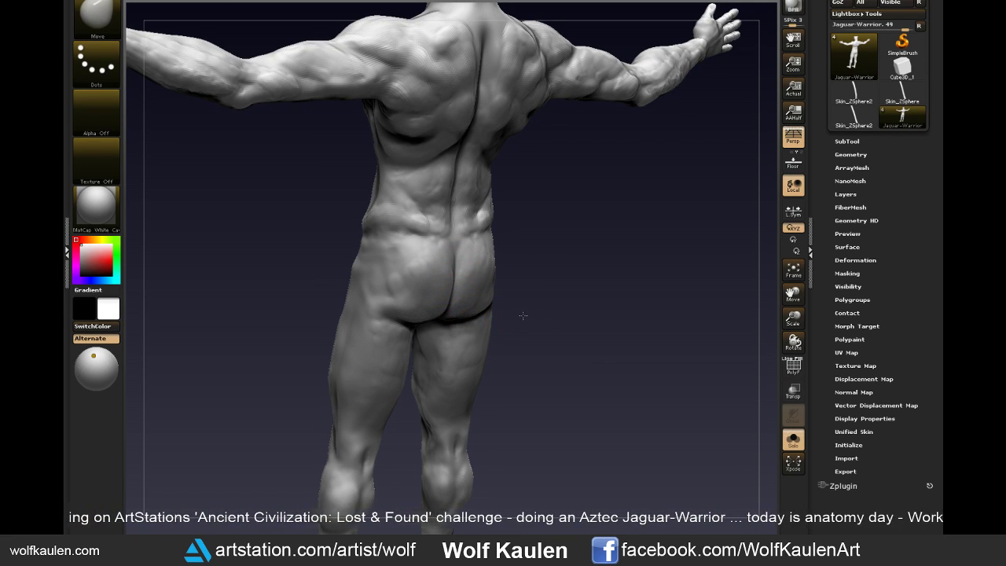
right_click_drag(453, 316, 450, 318)
left_click_drag(440, 319, 430, 340)
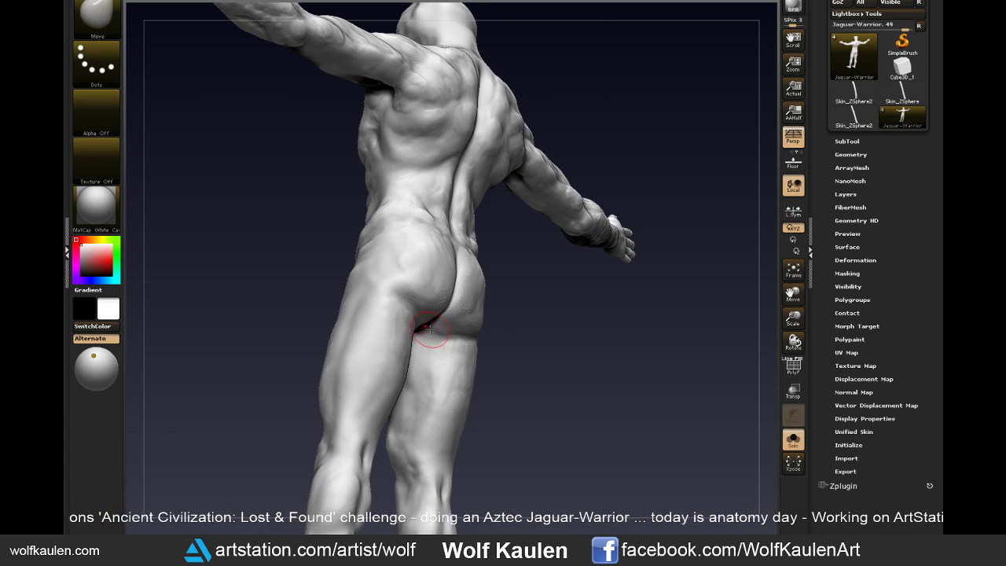
right_click_drag(518, 325, 499, 312)
key("s")
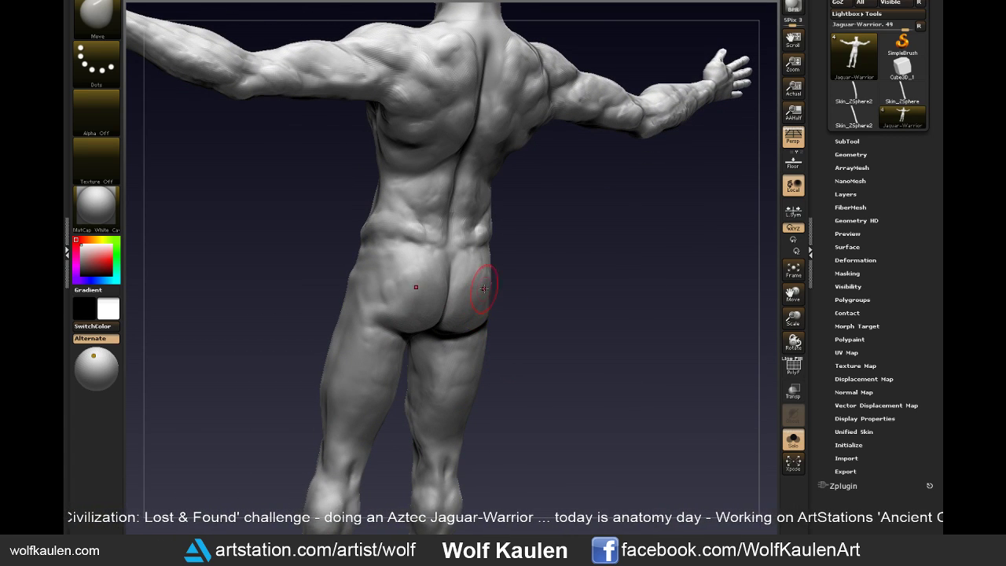
left_click_drag(484, 288, 475, 261)
right_click_drag(486, 282, 492, 289)
left_click_drag(494, 271, 489, 309)
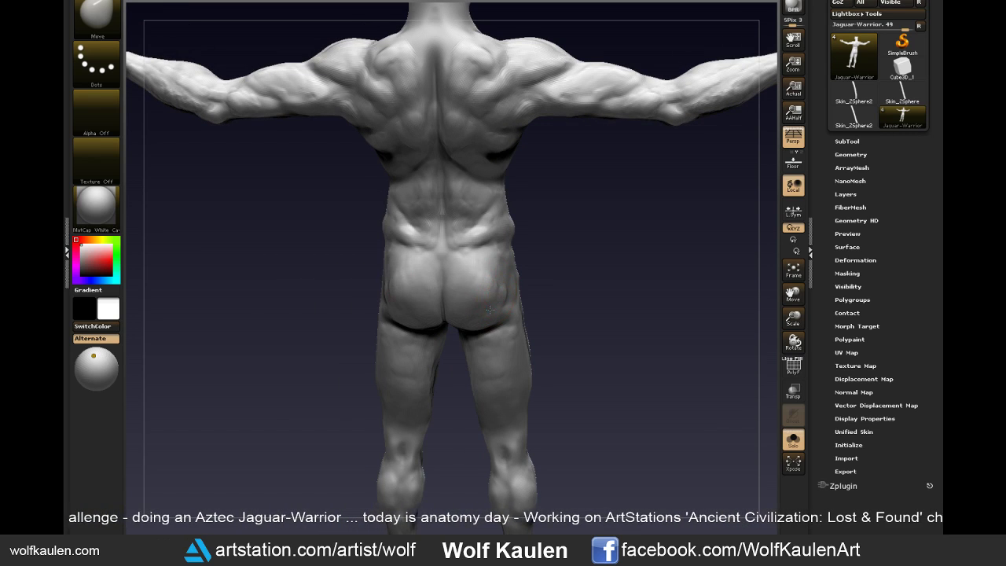
left_click(793, 439)
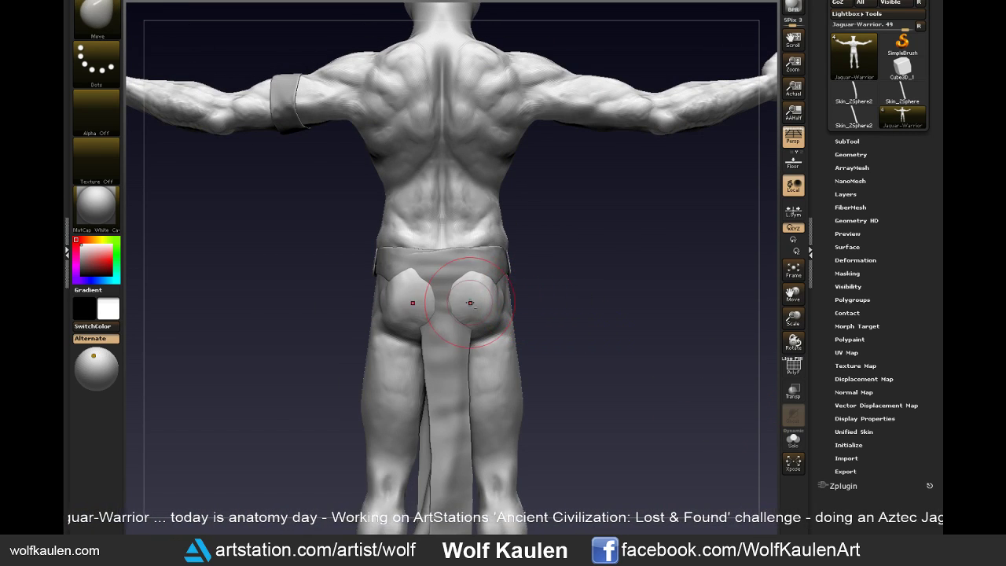
- Pull the waistcloth's rear edges down over the buttocks with the Move brush
mouse_move(470, 303)
left_mouse_down()
mouse_move(465, 289)
mouse_move(460, 301)
left_mouse_up()
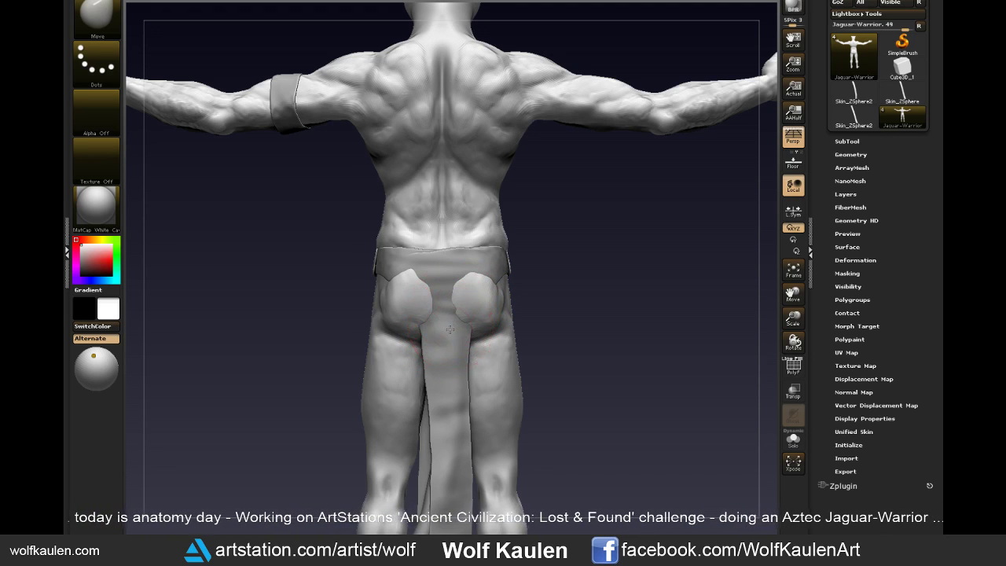
left_click(449, 328, "alt")
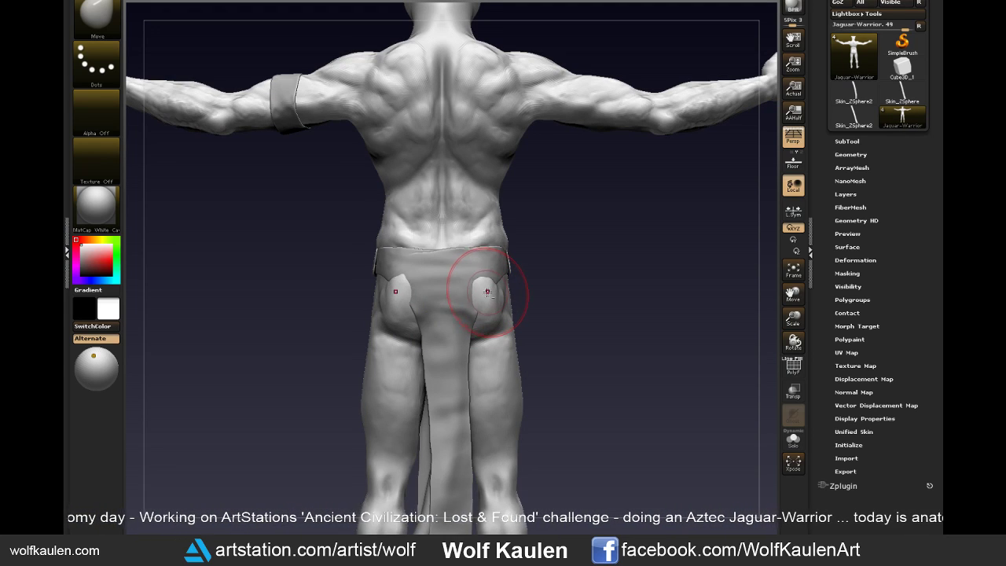
left_click(469, 271, "alt")
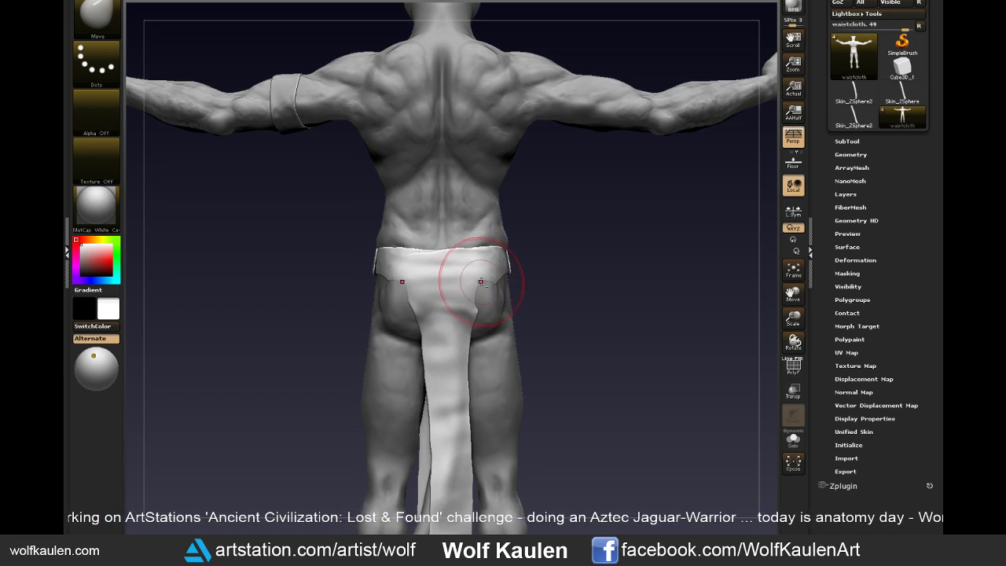
left_click_drag(480, 281, 470, 339)
left_click(505, 383, "alt")
- Back on the body, halve the brush size and smooth the lower body and legs
left_click_drag(538, 384, 552, 373)
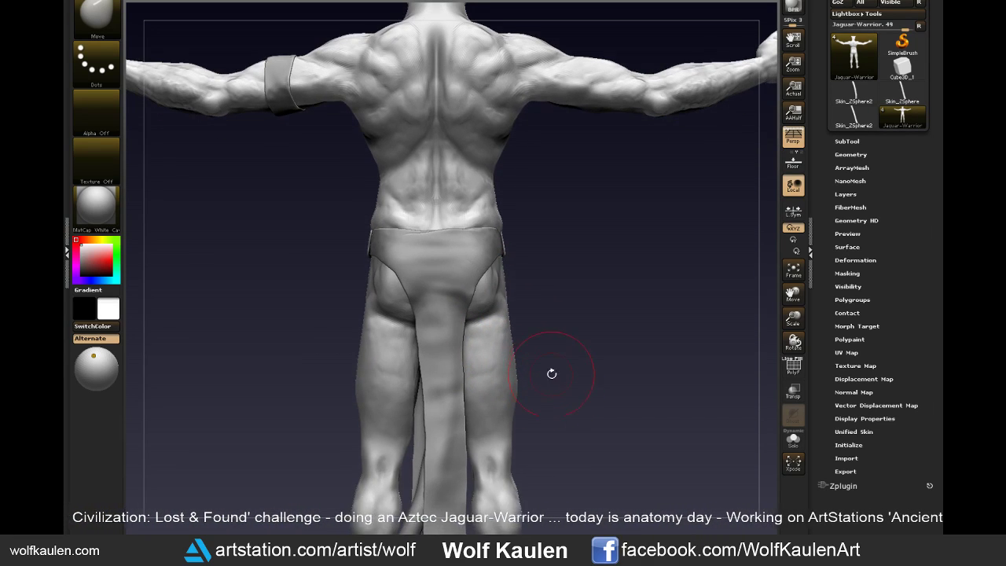
key("s")
left_click_drag(535, 299, 514, 298)
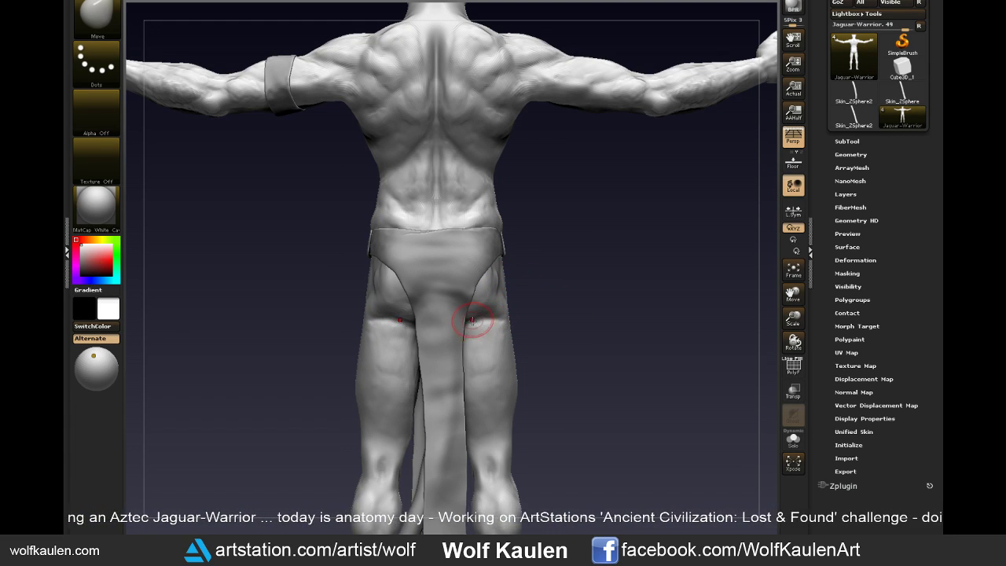
key("shift")
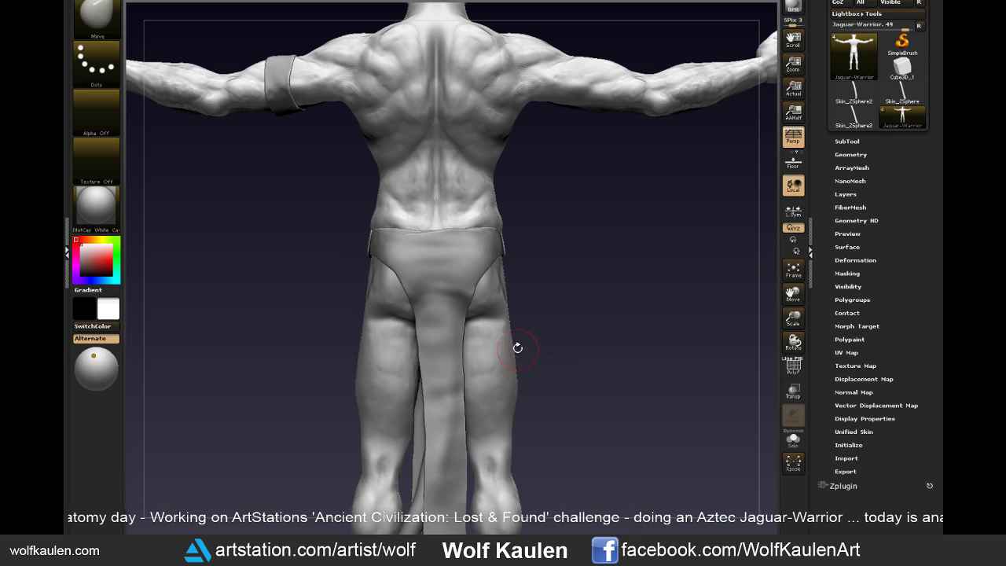
mouse_move(549, 397)
left_mouse_down("alt")
mouse_move(538, 365)
mouse_move(542, 392)
mouse_move(580, 404)
mouse_move(572, 434)
mouse_move(548, 368)
left_mouse_up("alt")
key("b")
key("c")
key("l")
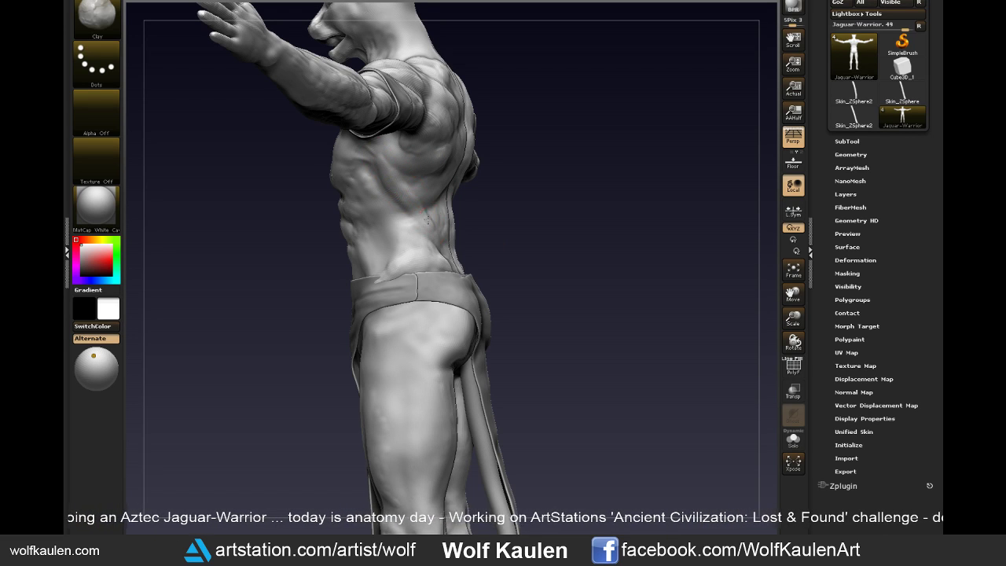
key("shift")
right_click_drag(433, 226, 437, 221, "shift")
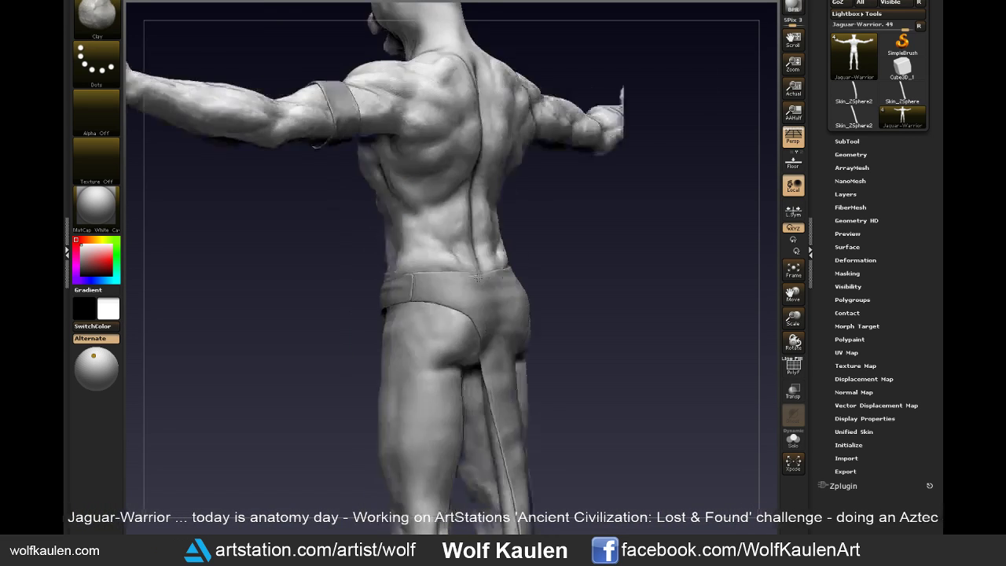
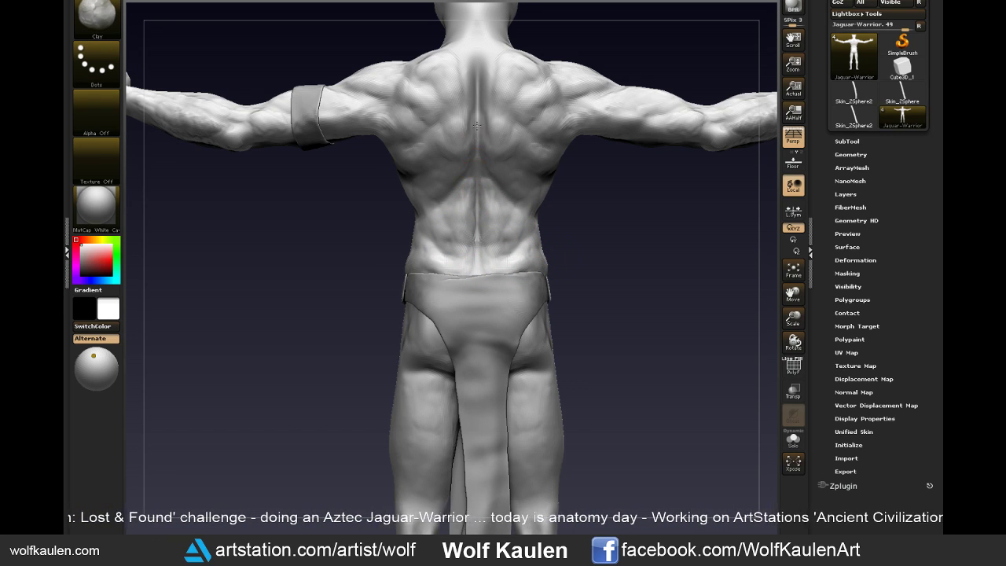
- Turn to the back view and start smoothing the upper back with a small brush
left_click_drag(582, 280, 580, 347)
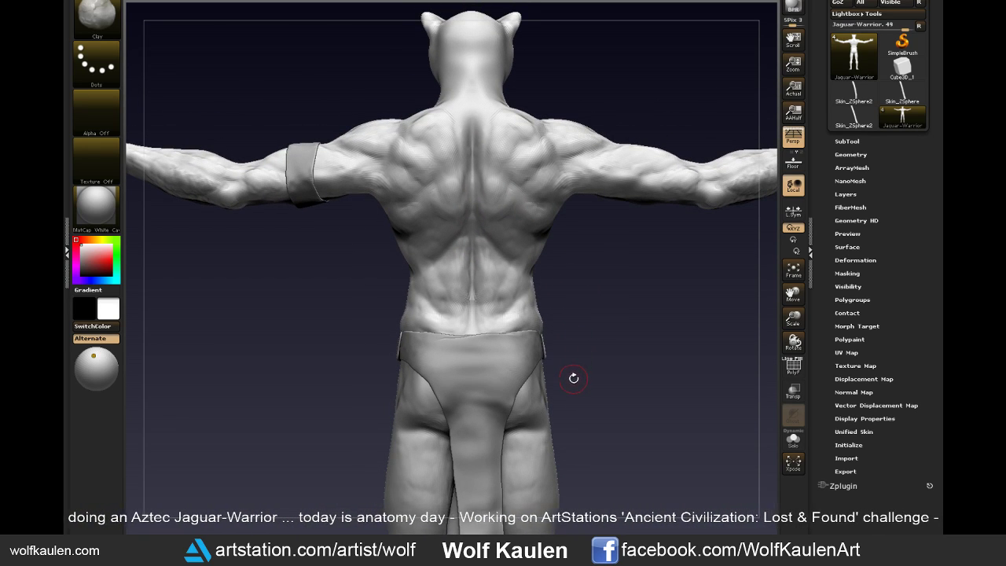
left_click_drag(574, 378, 570, 403)
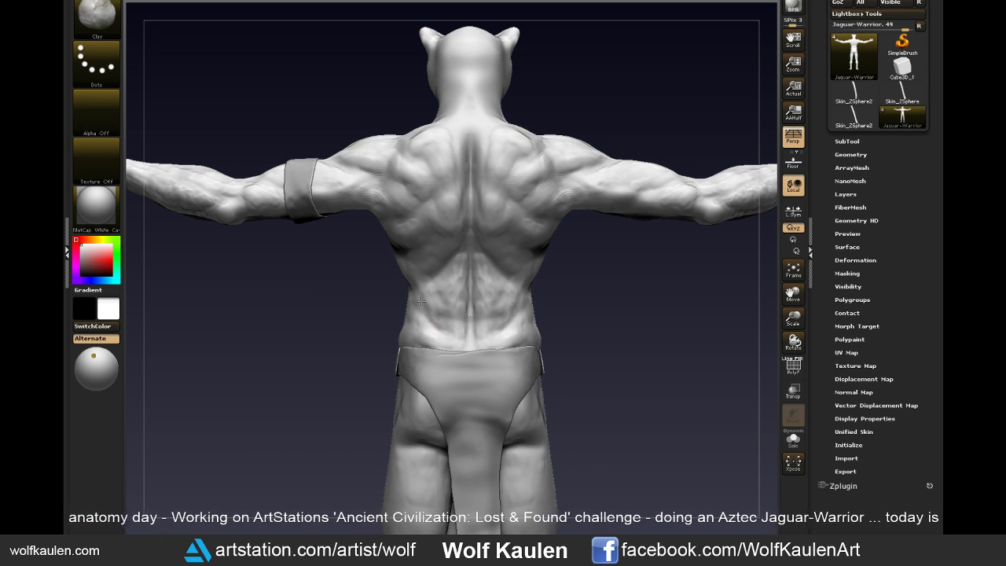
key("shift")
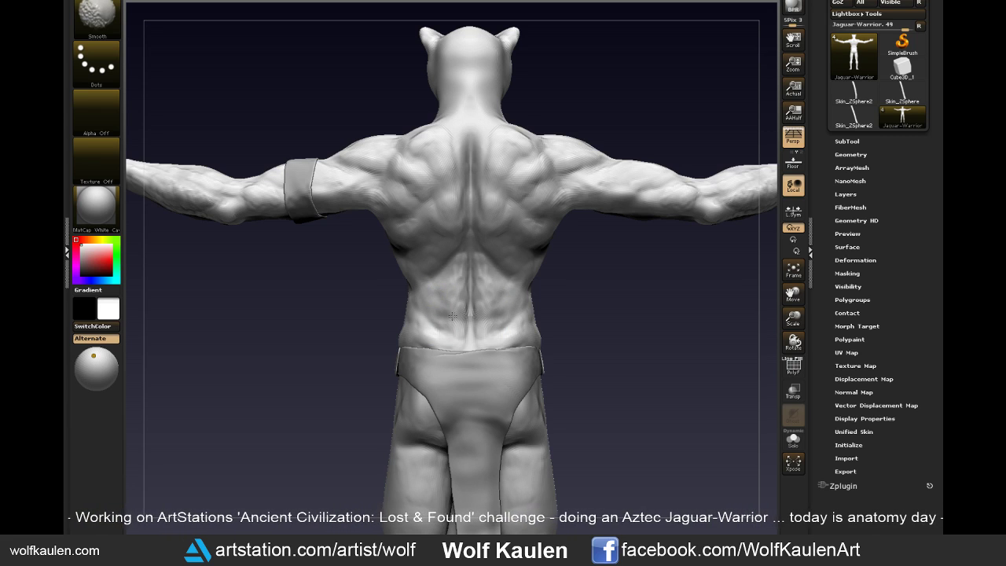
left_click_drag(588, 316, 505, 326)
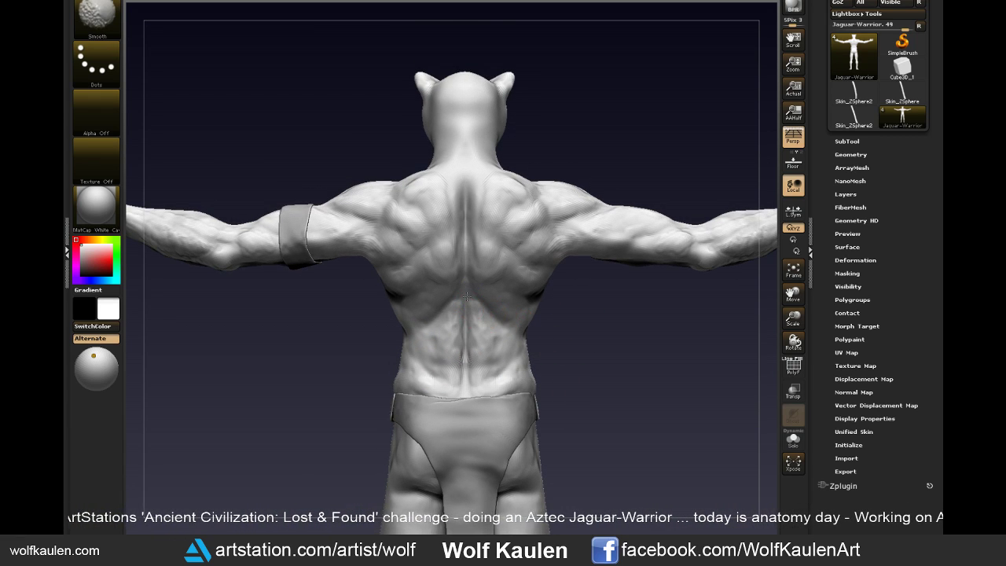
left_click_drag(467, 296, 484, 240)
key("s")
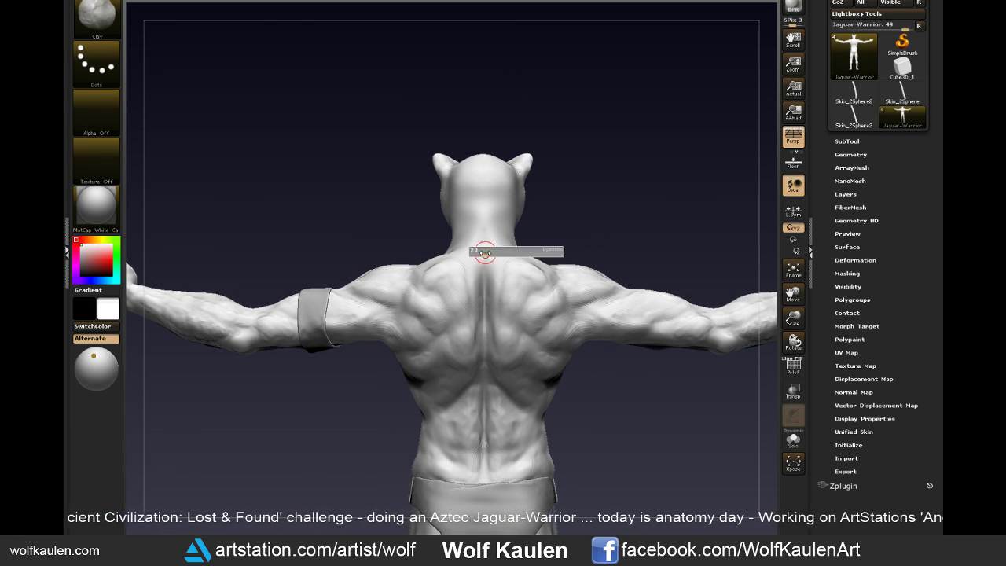
left_click(484, 253)
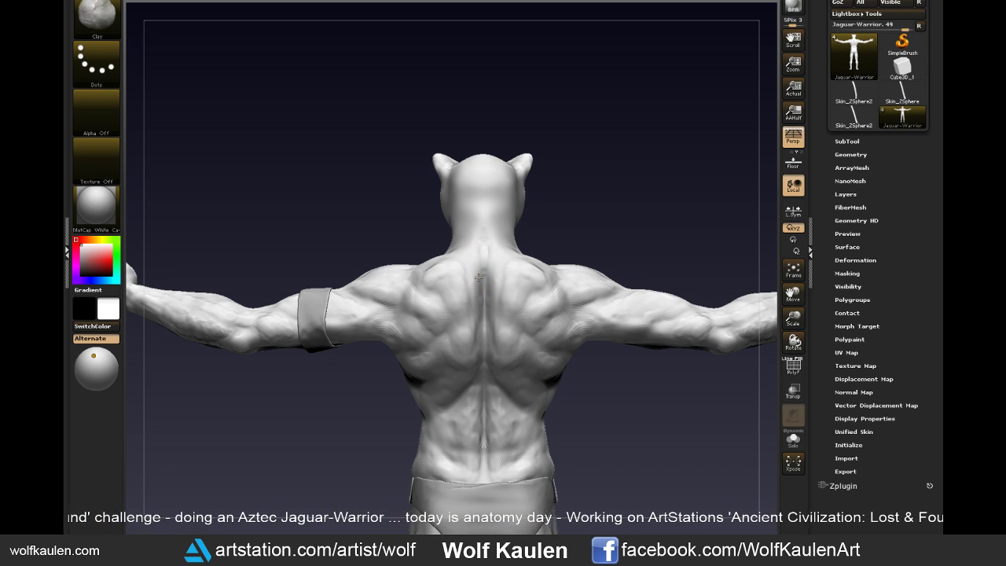
- Smooth the trapezius and neck base, then return the figure to a front view
key("shift")
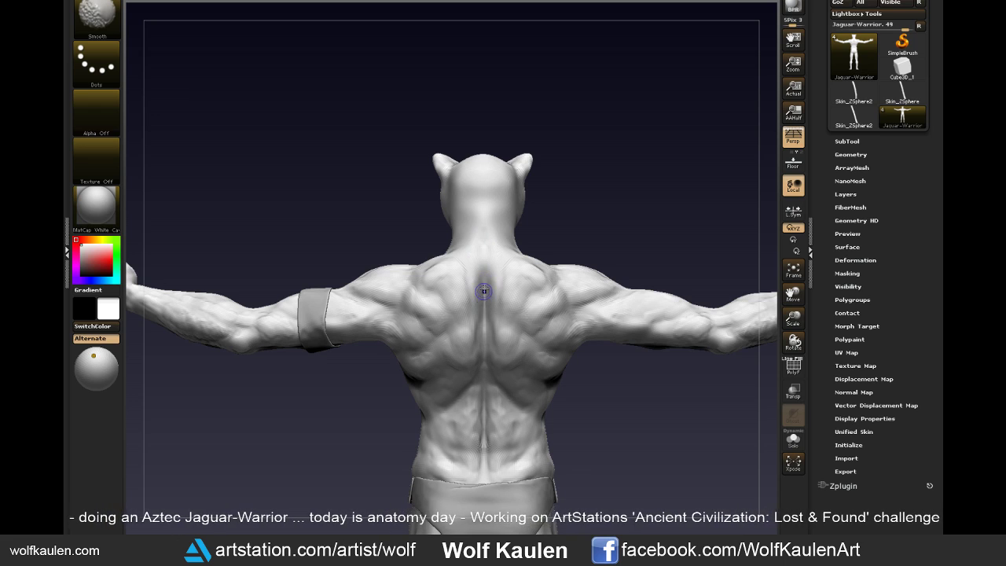
left_click_drag(534, 229, 534, 259)
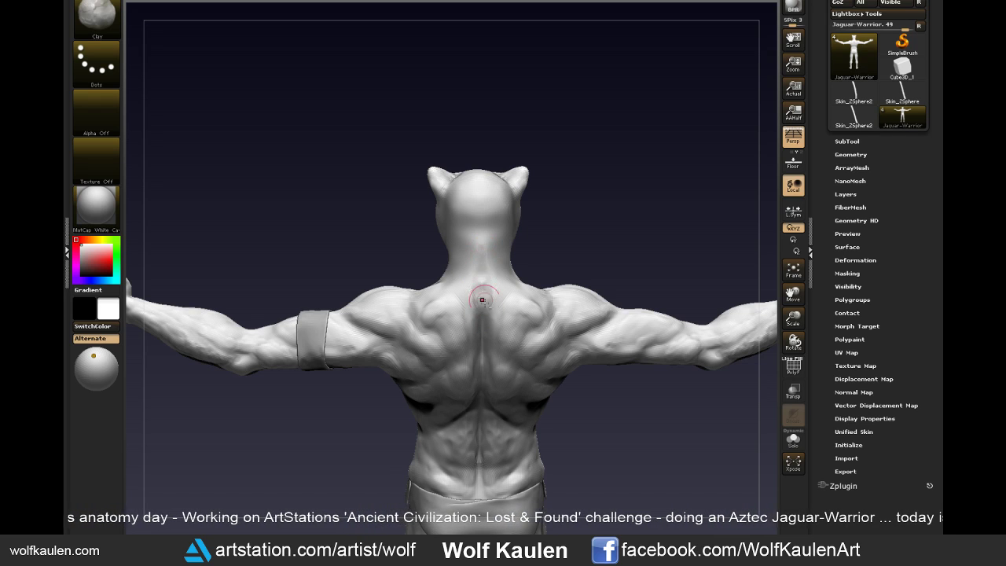
key("shift")
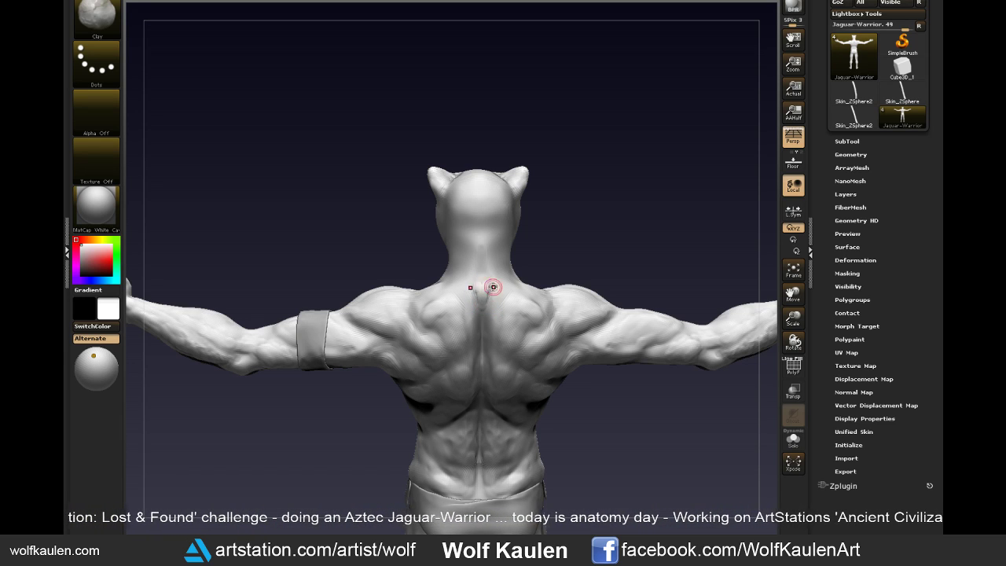
key("shift")
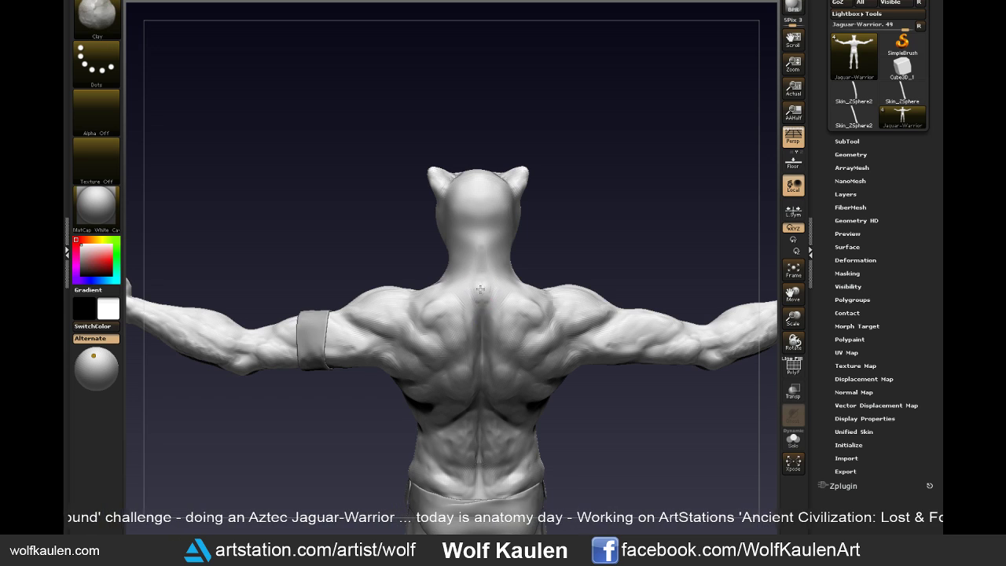
key("shift")
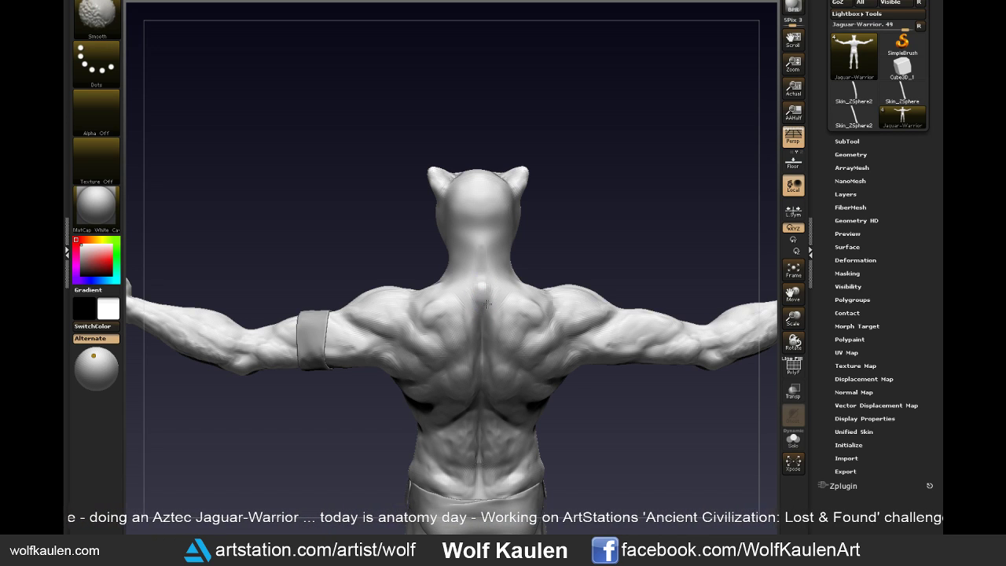
key("shift")
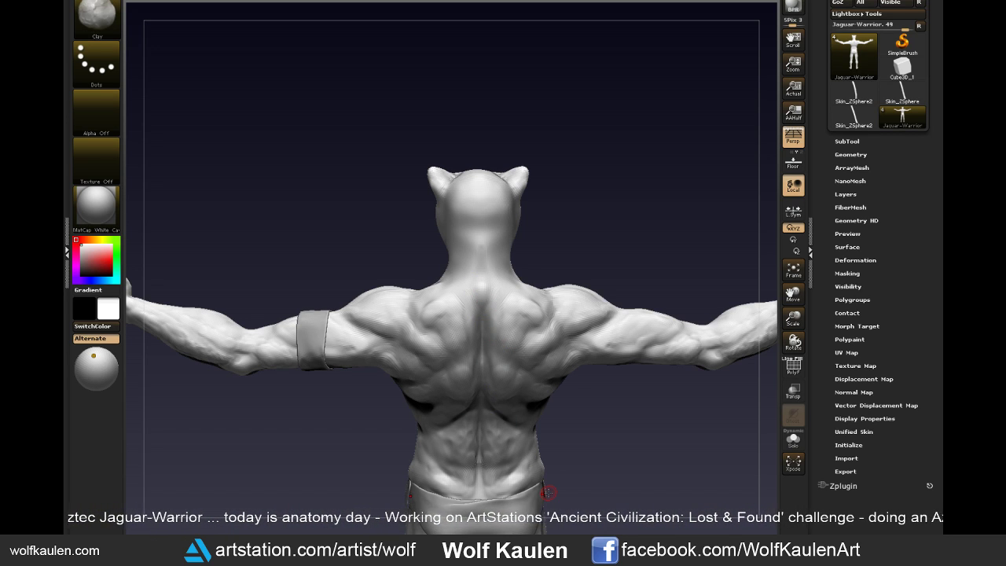
mouse_move(550, 487)
left_mouse_down()
mouse_move(597, 462)
mouse_move(489, 278)
left_mouse_up()
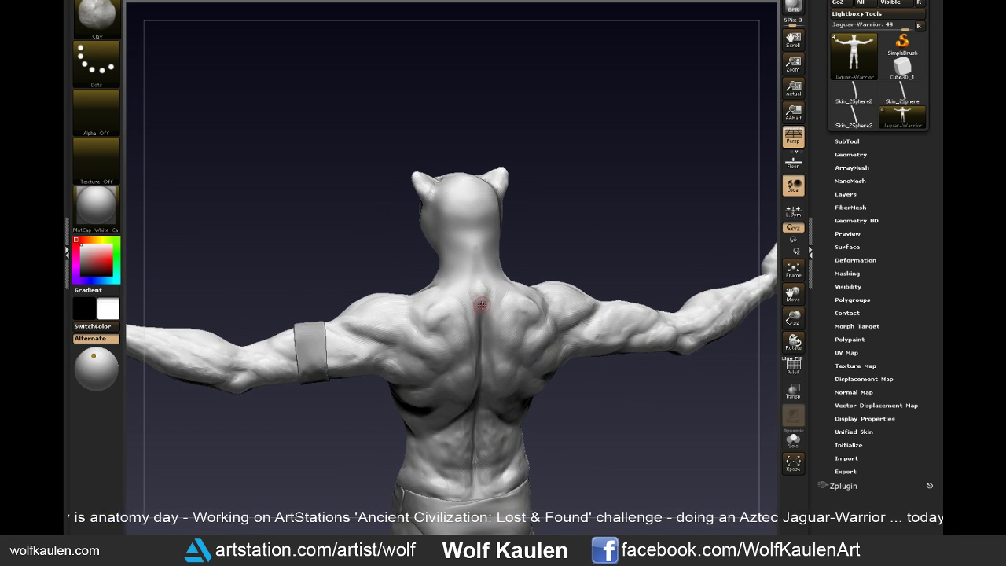
key("shift")
mouse_move(485, 253)
left_mouse_down()
mouse_move(596, 461)
mouse_move(538, 473)
left_mouse_up()
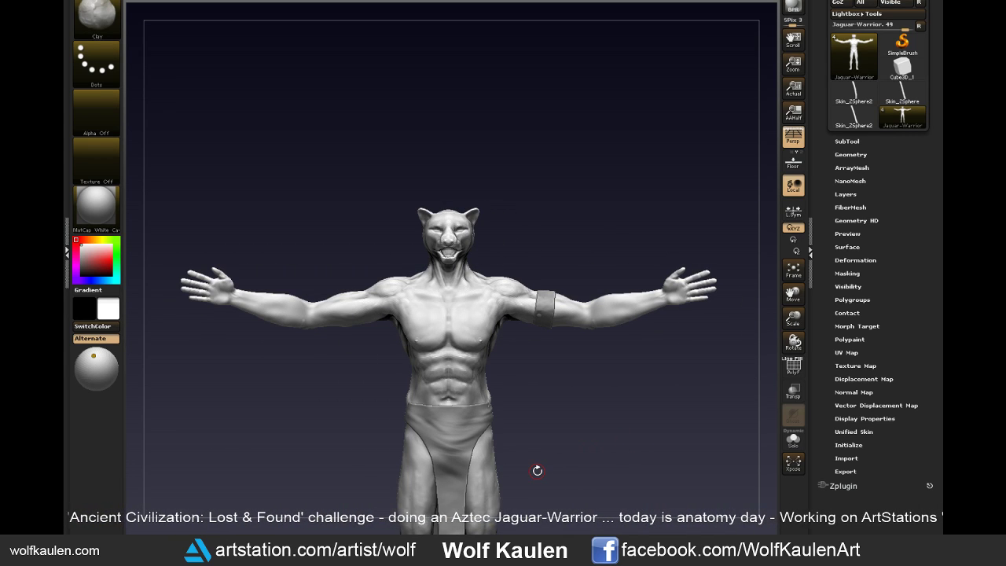
- Zoom in on the torso and set up the Move brush at a reduced draw size
mouse_move(585, 398)
left_mouse_down()
mouse_move(584, 466)
mouse_move(594, 485)
mouse_move(593, 449)
left_mouse_up()
key("b")
key("m")
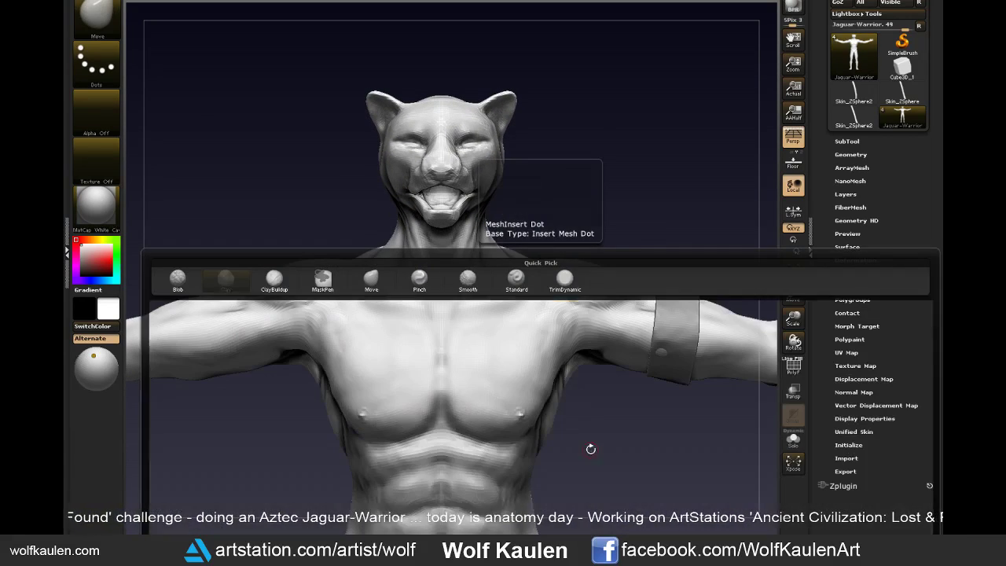
key("v")
key("s")
left_click_drag(519, 315, 550, 315)
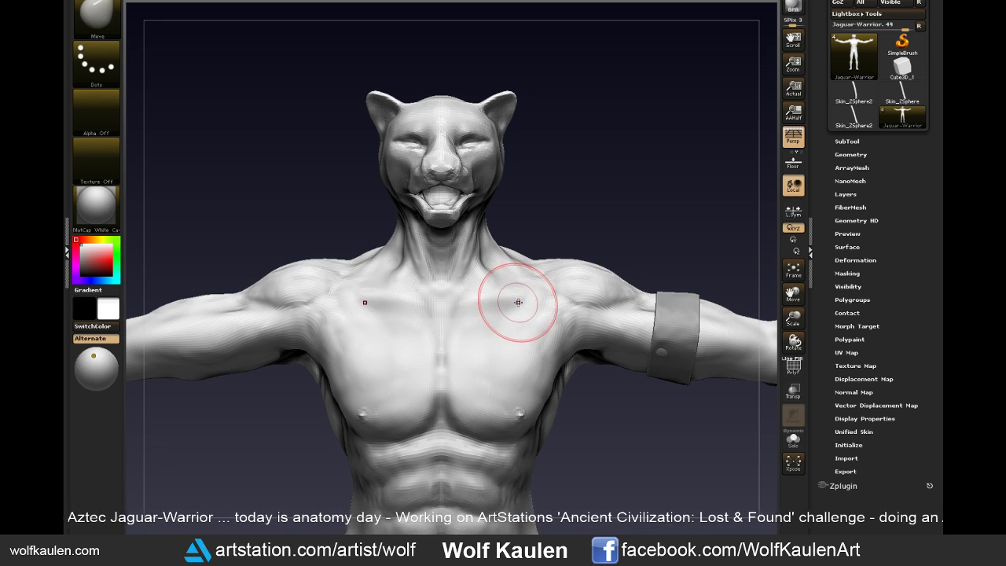
key("s")
left_click_drag(527, 297, 509, 298)
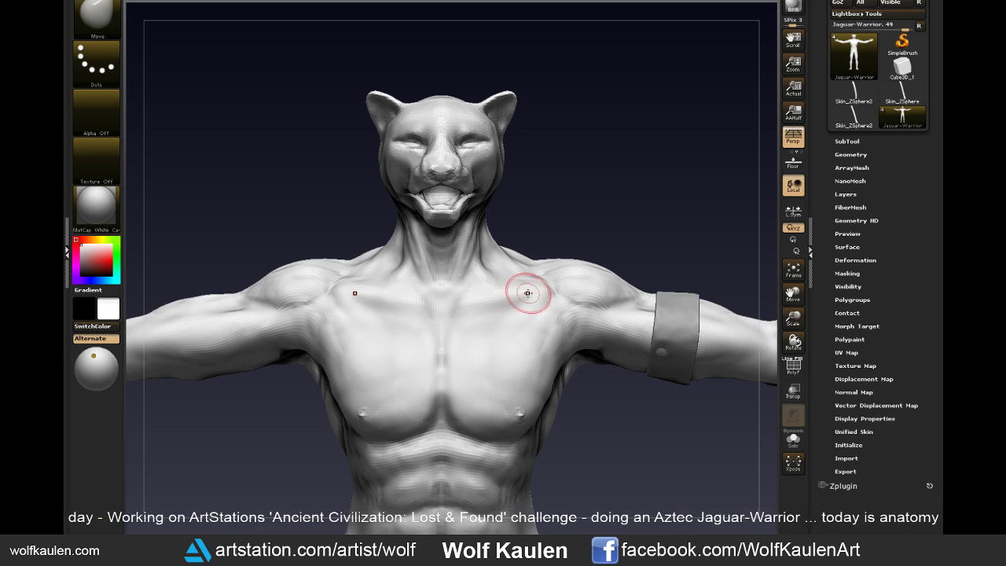
- Carve a symmetric collarbone crease with the Standard brush and smooth it
key("b")
key("s")
key("t")
left_click_drag(584, 224, 550, 259)
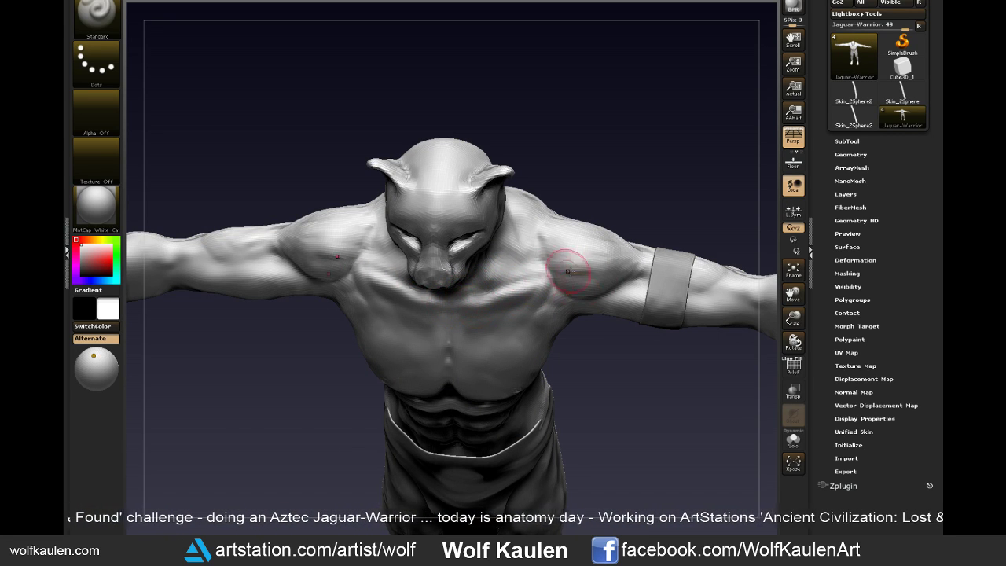
left_click_drag(603, 406, 611, 363, "shift")
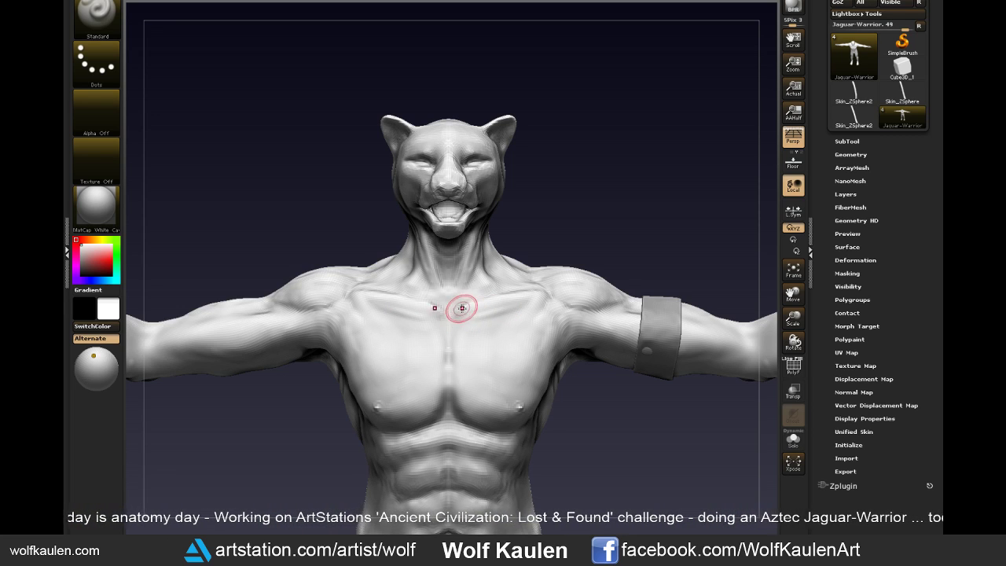
key("shift")
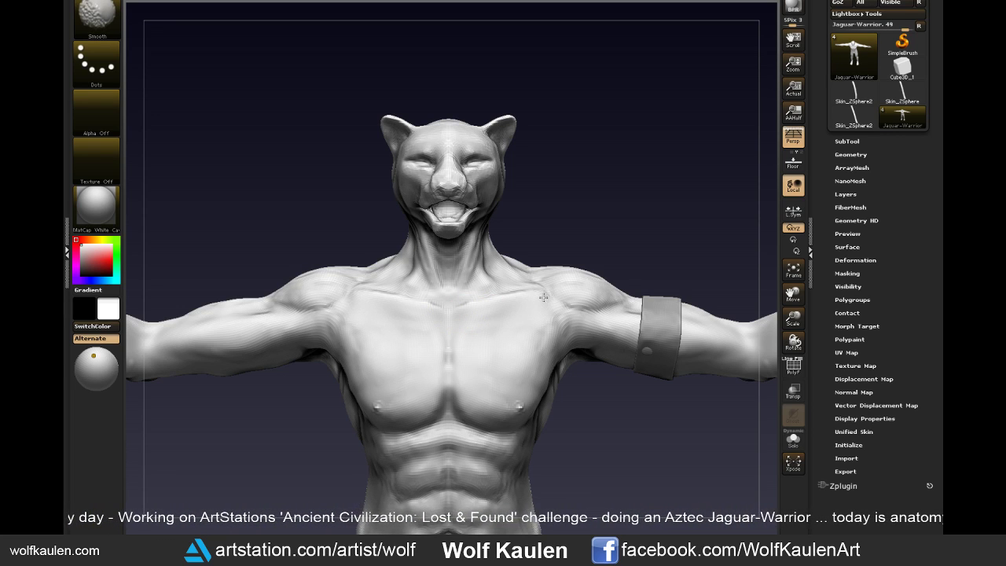
left_click_drag(603, 231, 604, 299)
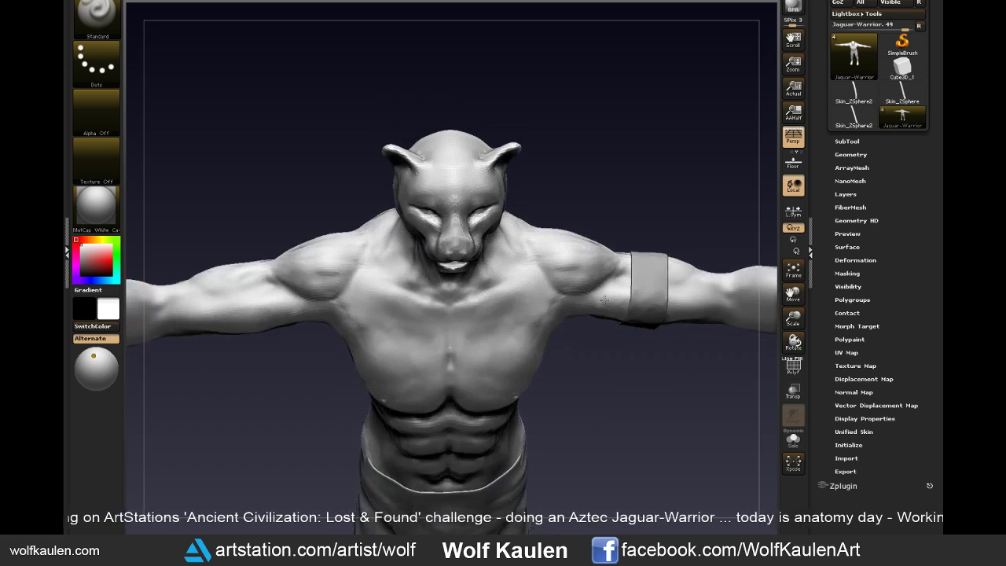
mouse_move(473, 297)
left_mouse_down()
mouse_move(523, 281)
mouse_move(595, 368)
left_mouse_up()
key("shift")
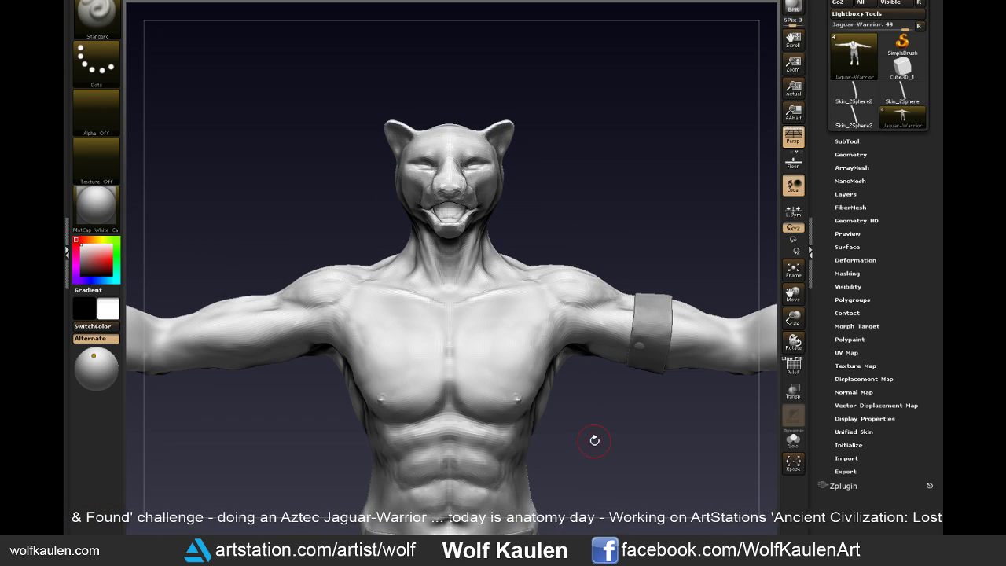
- Set up a resized TrimDynamic brush and view the shoulders from above
left_click(550, 281)
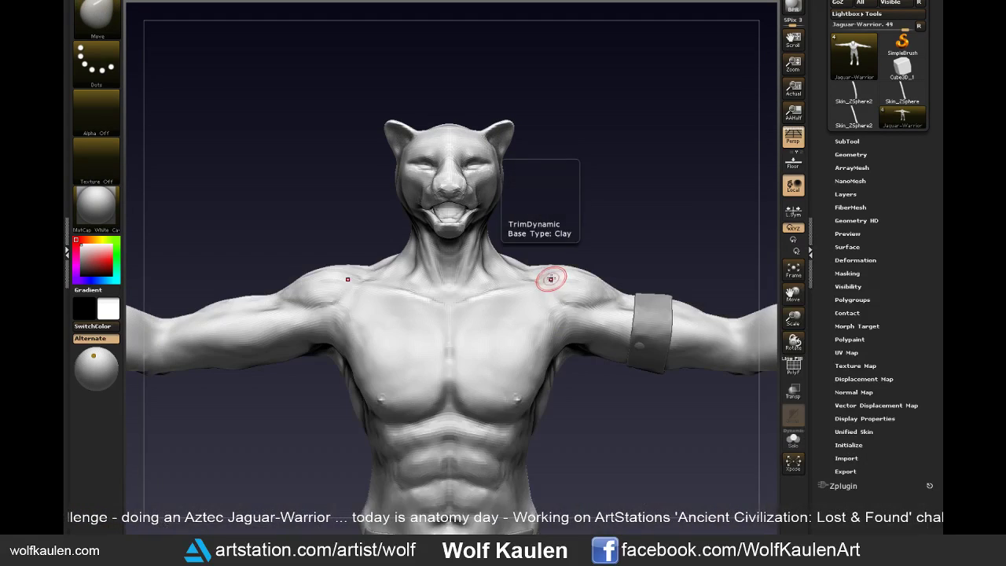
key("s")
left_click(522, 287)
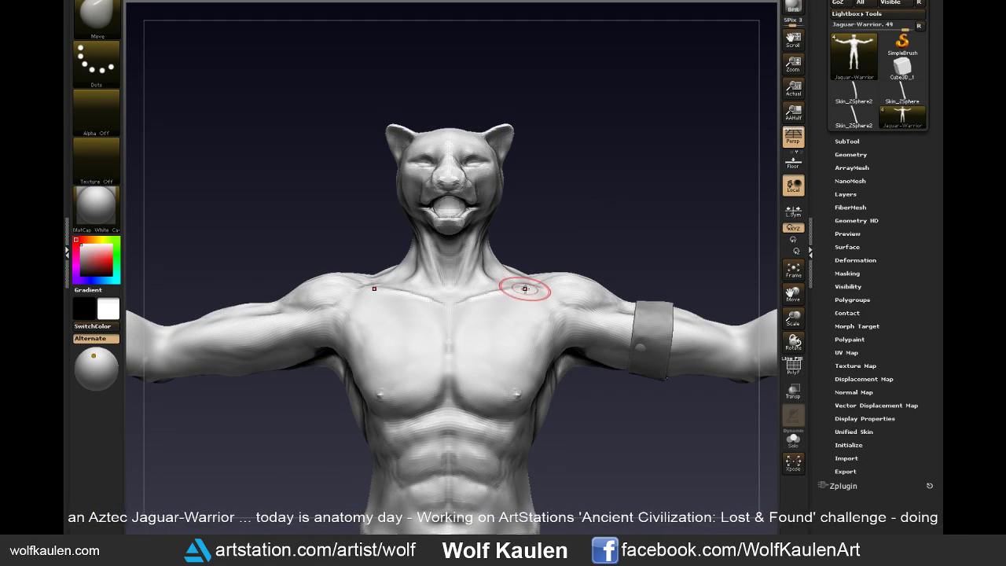
right_click_drag(460, 299, 516, 274)
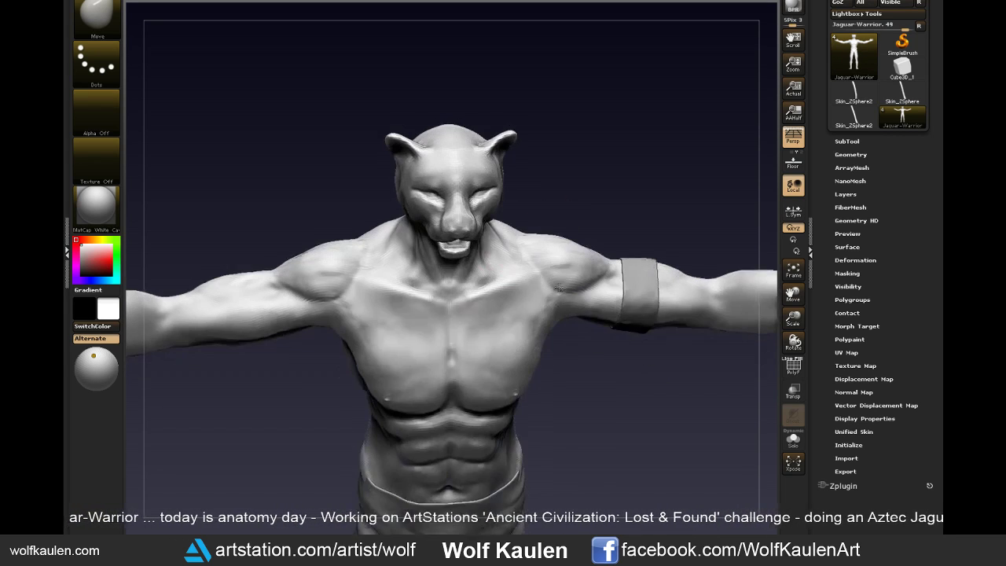
- Reshape the clavicles and upper pectorals with the Standard brush, then smooth the chest
key("b")
key("s")
key("t")
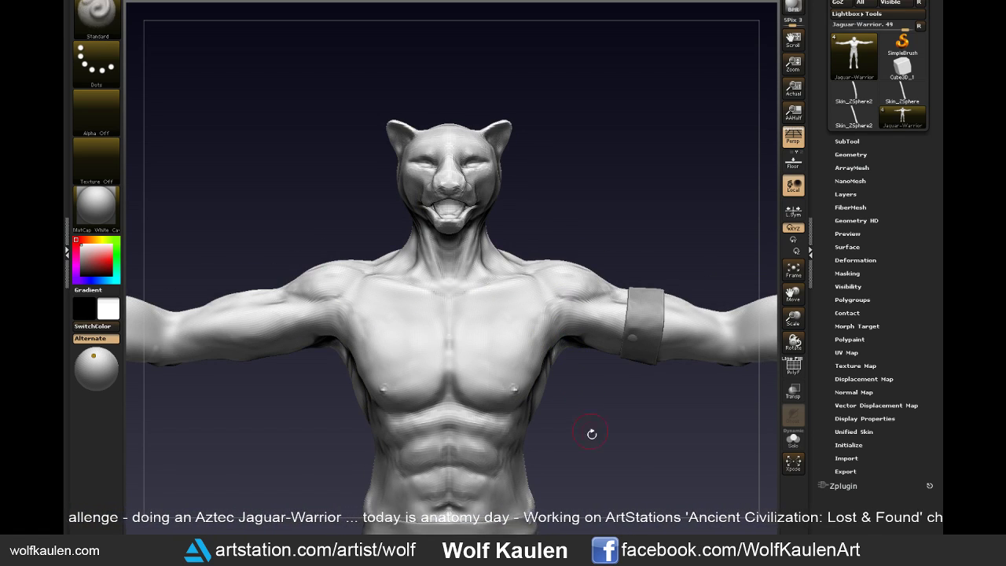
left_click_drag(590, 432, 594, 487)
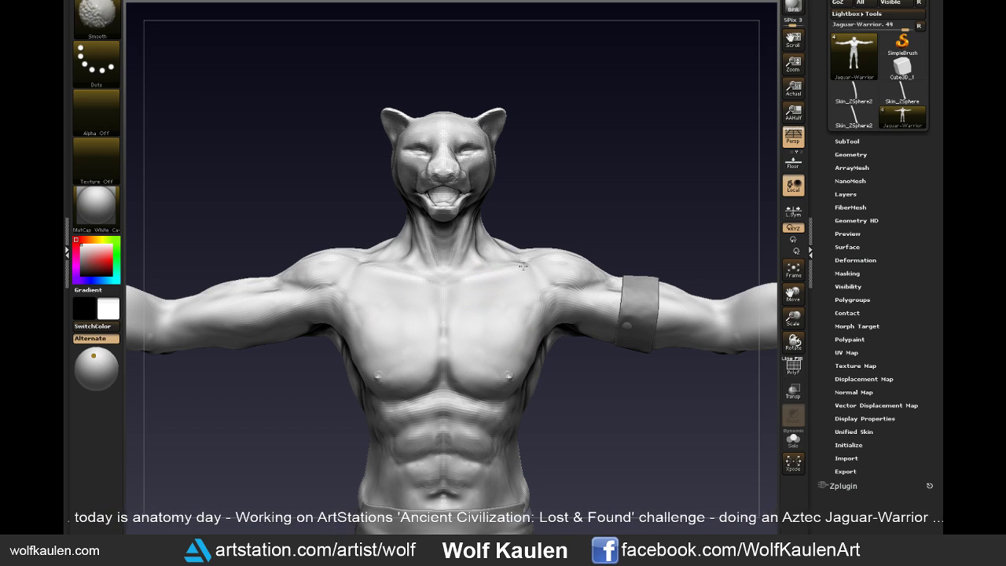
key("ctrl")
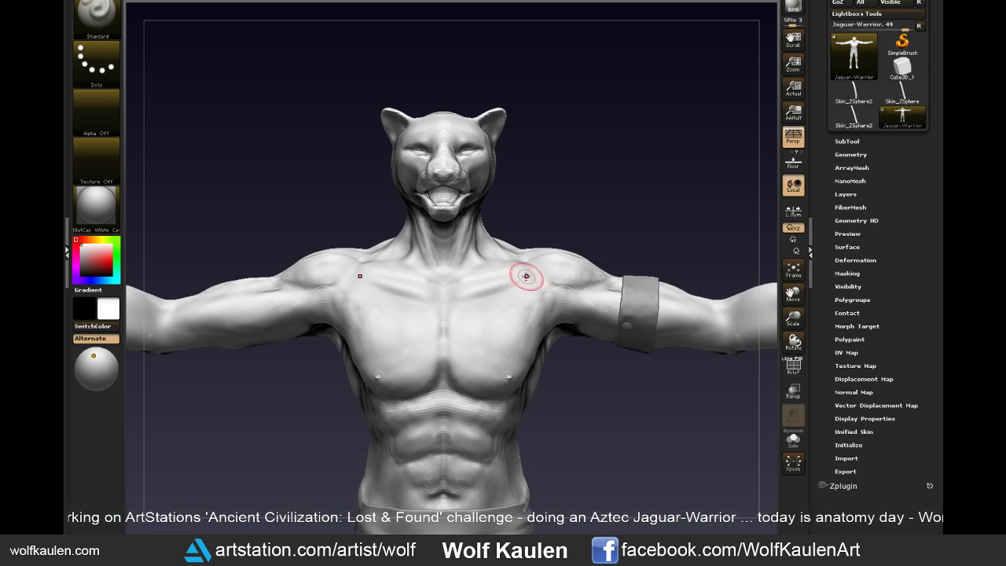
right_click_drag(464, 292, 456, 289)
left_click_drag(457, 289, 520, 265)
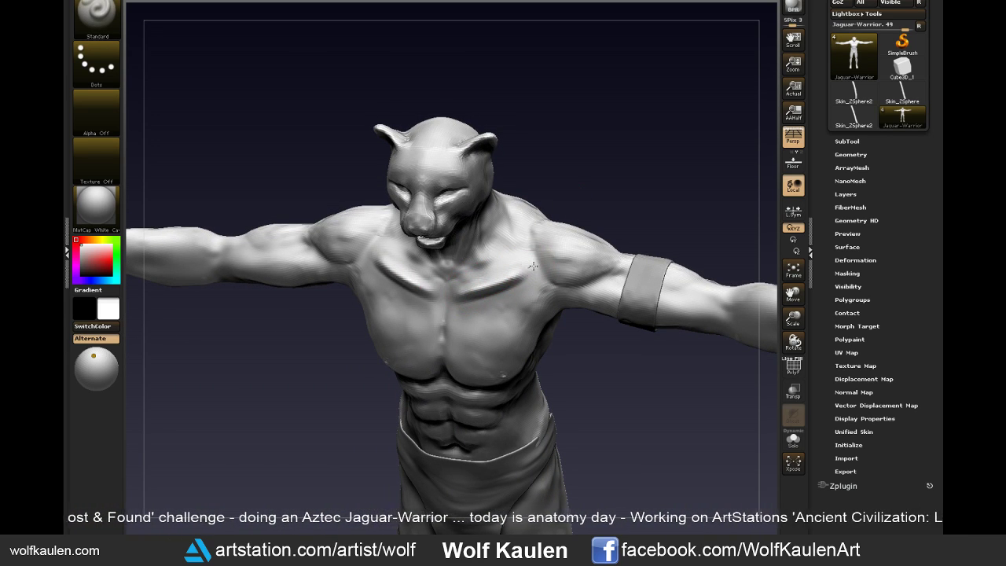
mouse_move(452, 296)
left_mouse_down("shift")
mouse_move(487, 289)
mouse_move(475, 314)
left_mouse_up("shift")
left_click_drag(585, 369, 606, 355)
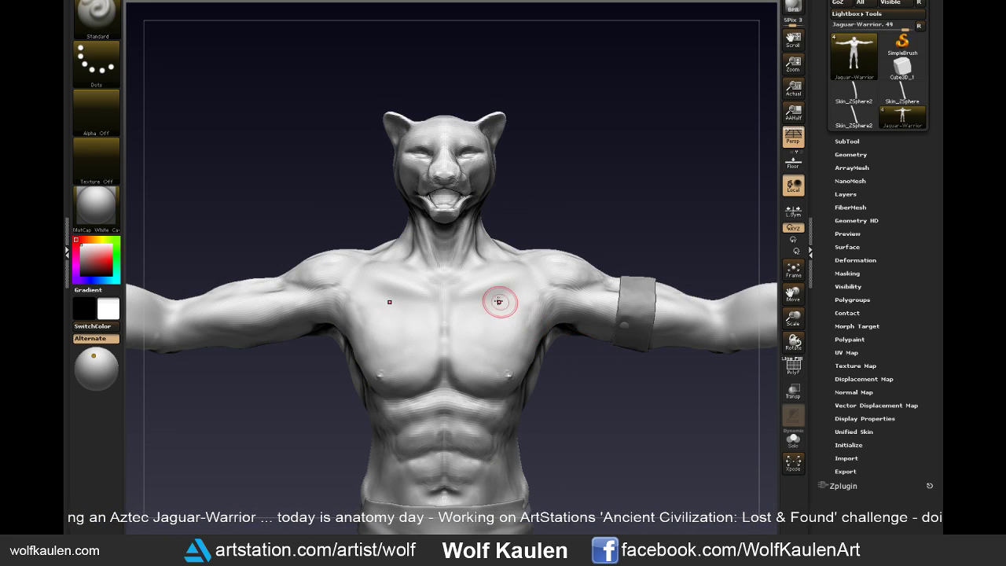
left_click_drag(512, 294, 486, 284, "shift")
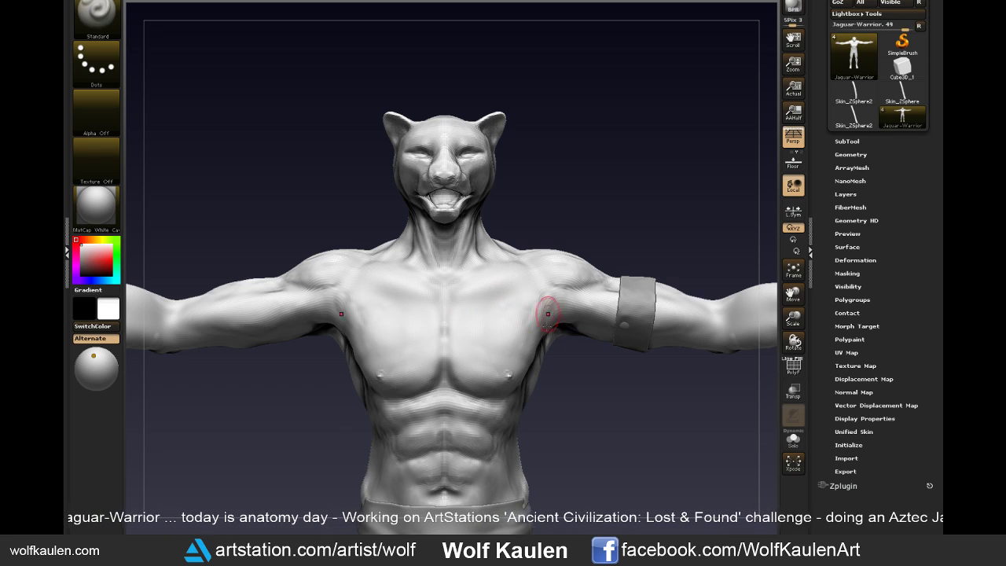
key("b")
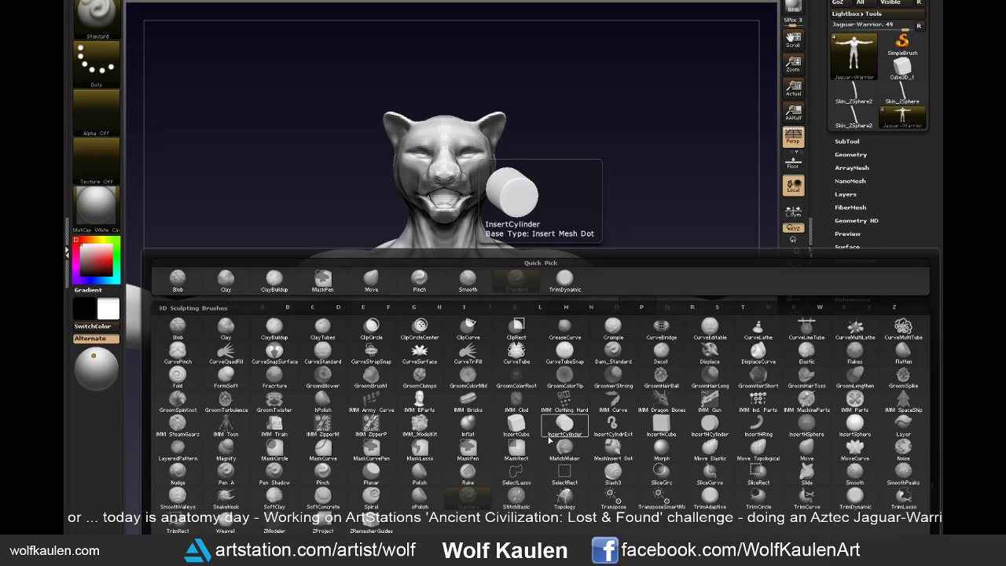
- Push the abdominal muscles into shape with a smaller Move brush, then zoom out
key("m")
key("v")
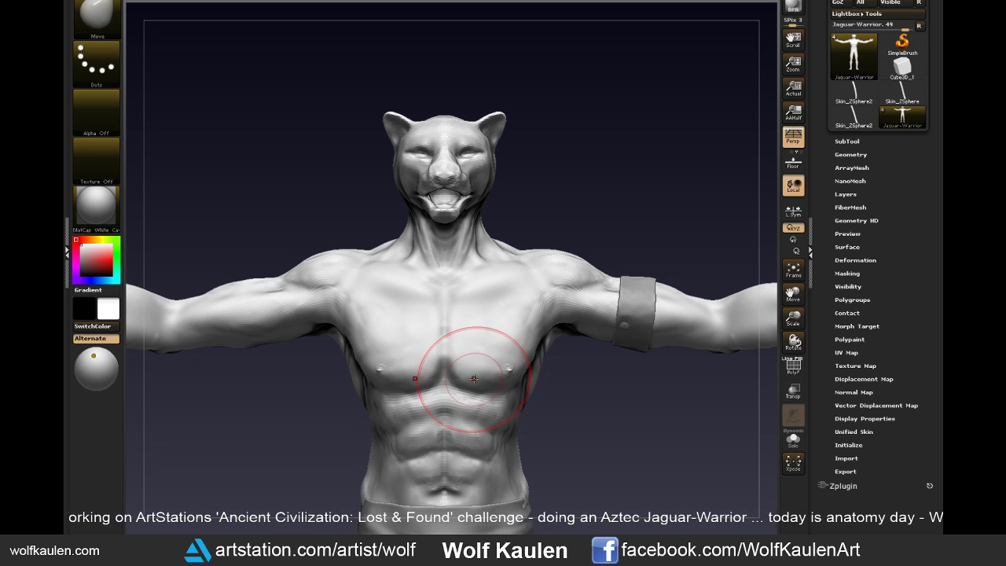
key("s")
left_click_drag(516, 375, 501, 375)
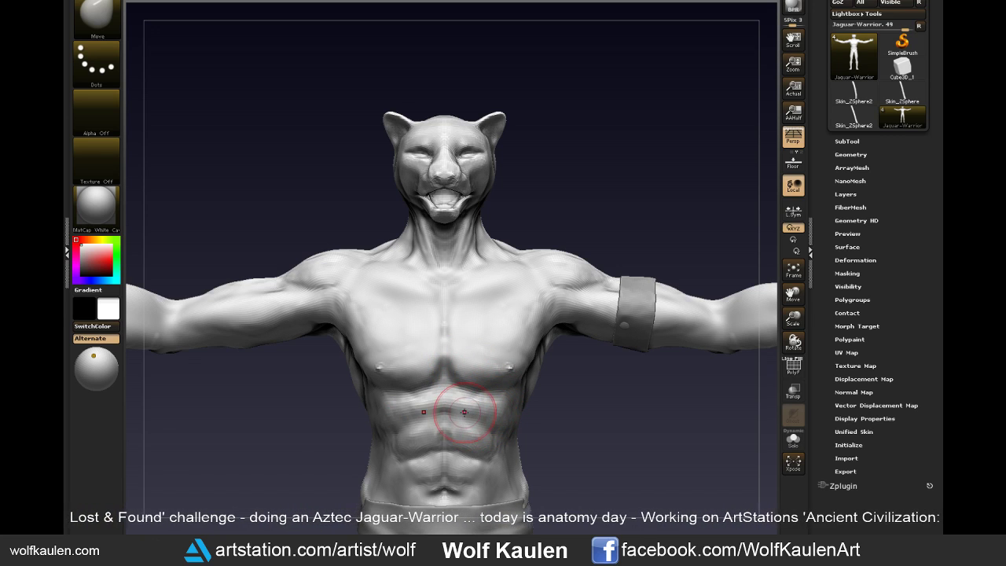
mouse_move(464, 416)
left_mouse_down()
mouse_move(459, 446)
mouse_move(480, 480)
left_mouse_up()
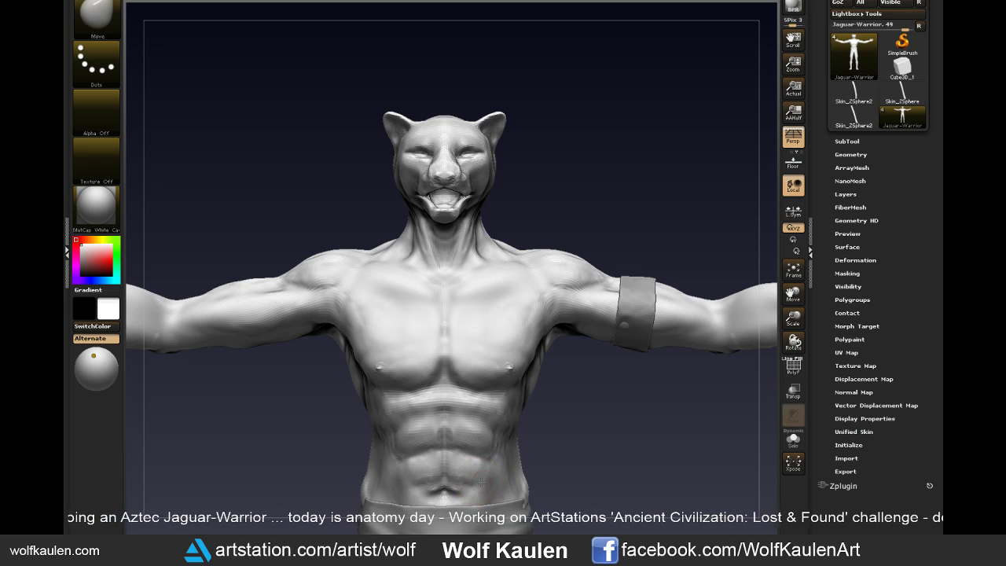
mouse_move(581, 483)
left_mouse_down("alt")
mouse_move(526, 450)
mouse_move(604, 428)
left_mouse_up("alt")
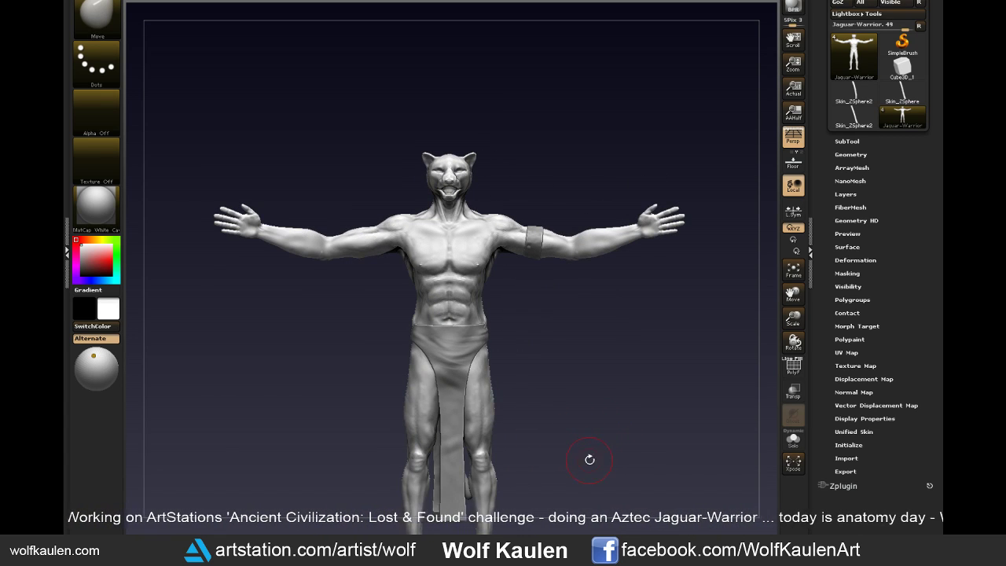
left_click_drag(589, 459, 581, 436)
- Save Jaguar-Warrior over the existing file, then zoom in on the hips and legs
key("ctrl+s")
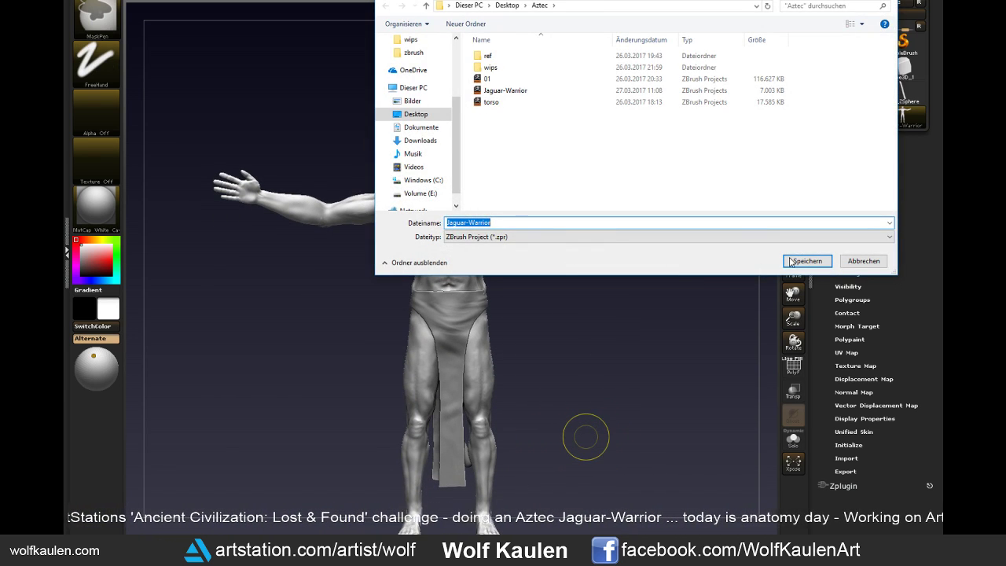
left_click(790, 261)
left_click(540, 262)
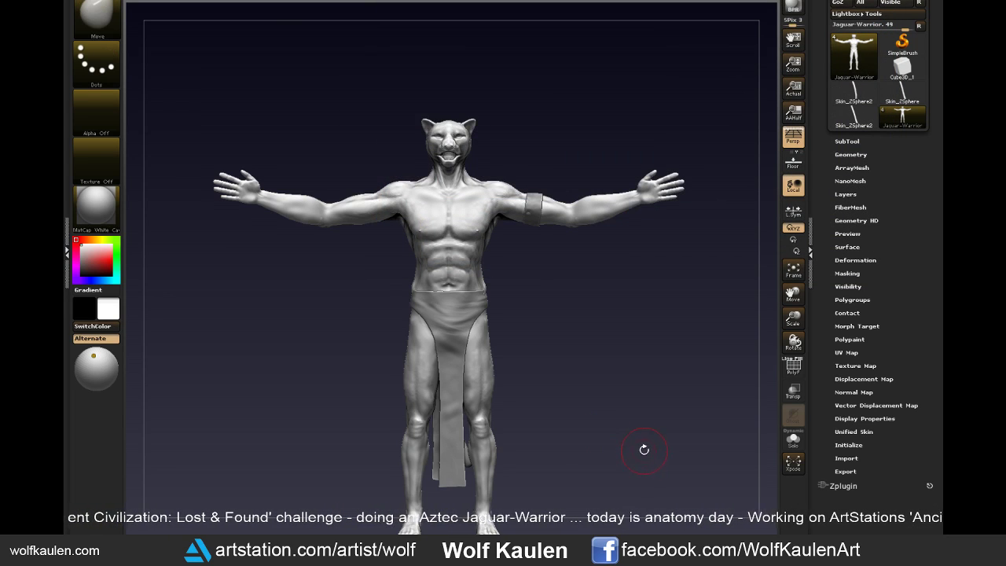
left_click_drag(643, 450, 650, 429)
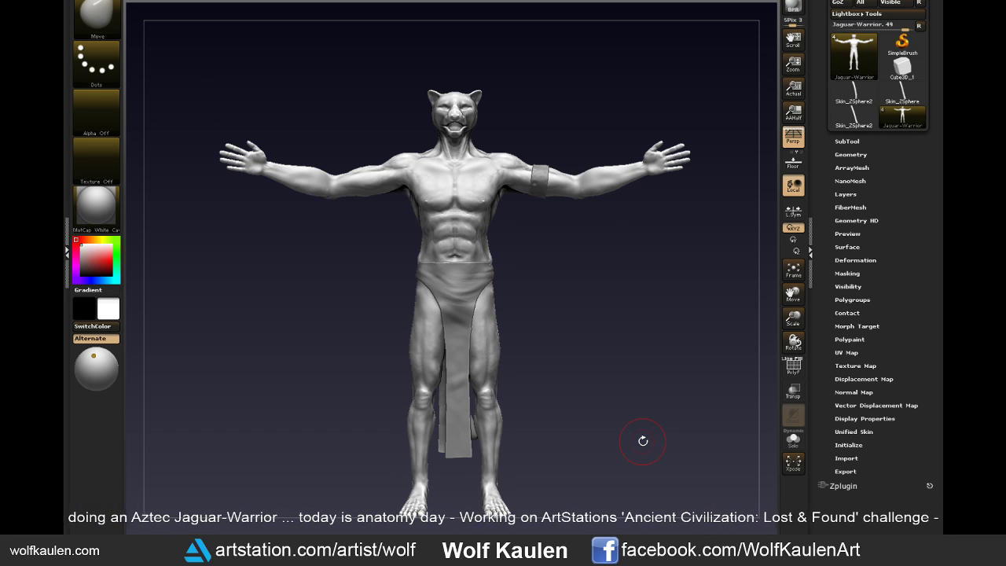
mouse_move(586, 391)
left_mouse_down()
mouse_move(585, 409)
mouse_move(583, 398)
left_mouse_up()
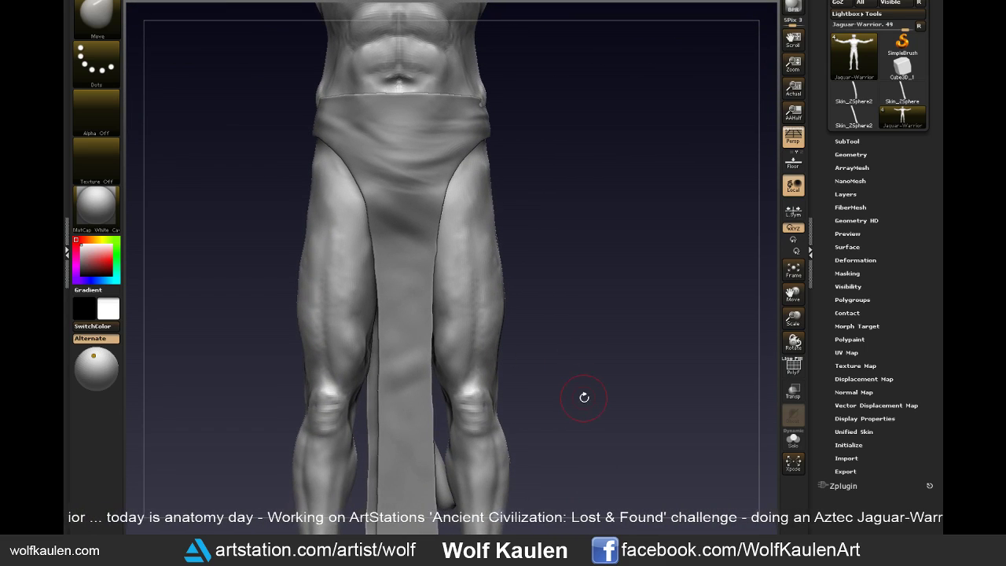
- Build up both thigh muscles with the Clay brush, then reduce its draw size
key("b")
key("c")
key("l")
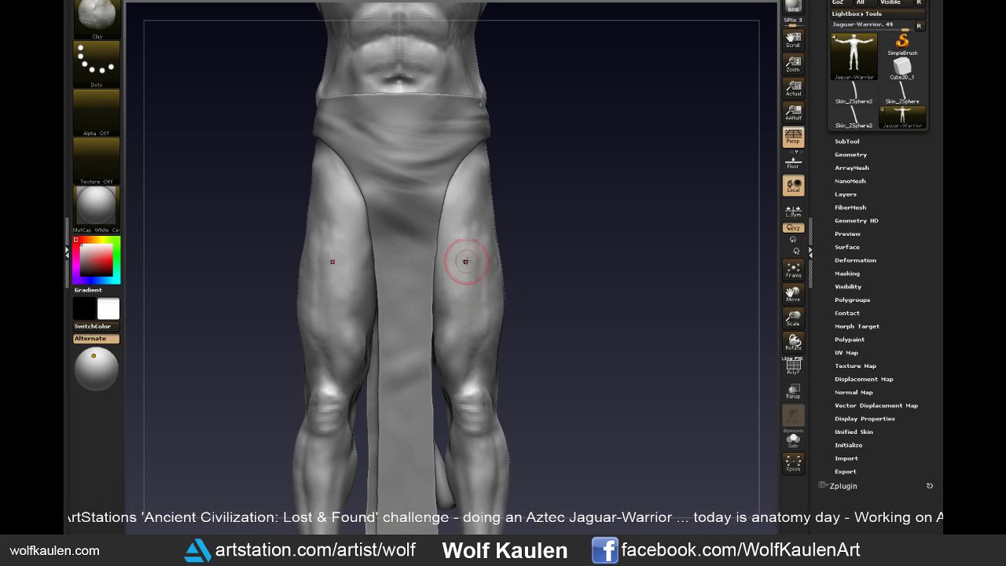
left_click_drag(447, 309, 498, 280)
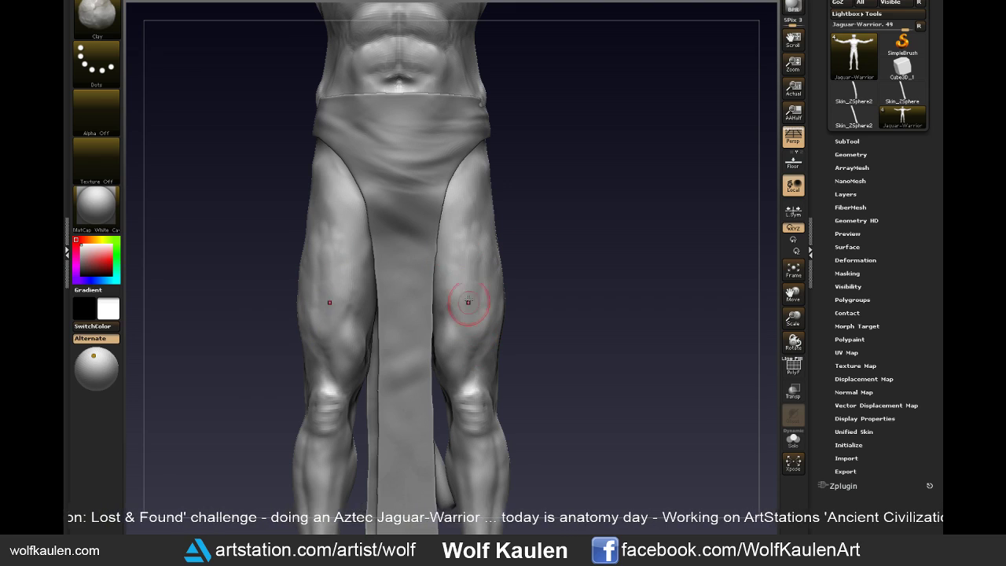
left_click_drag(471, 320, 475, 311)
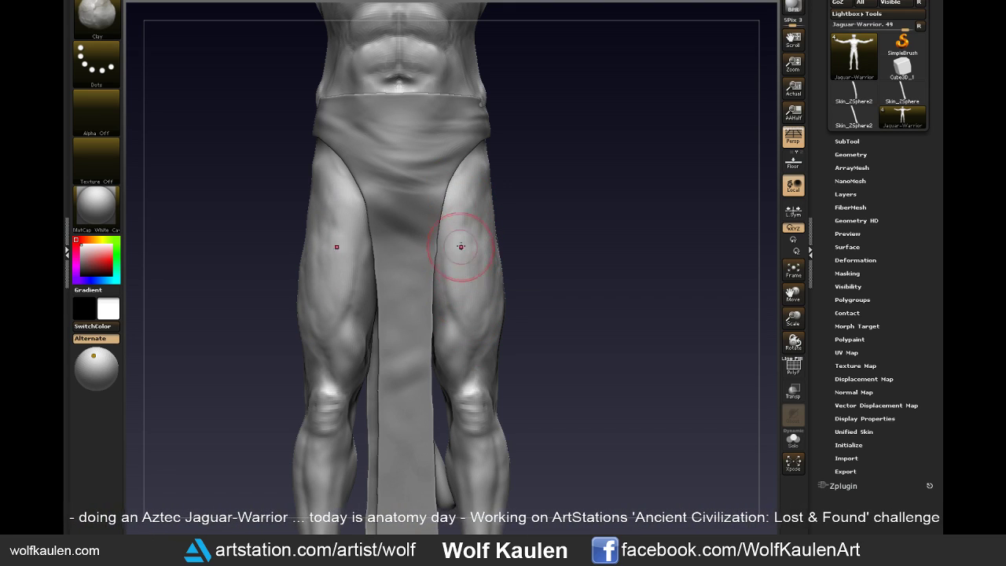
key("s")
mouse_move(471, 294)
left_mouse_down()
mouse_move(456, 294)
mouse_move(505, 291)
left_mouse_up()
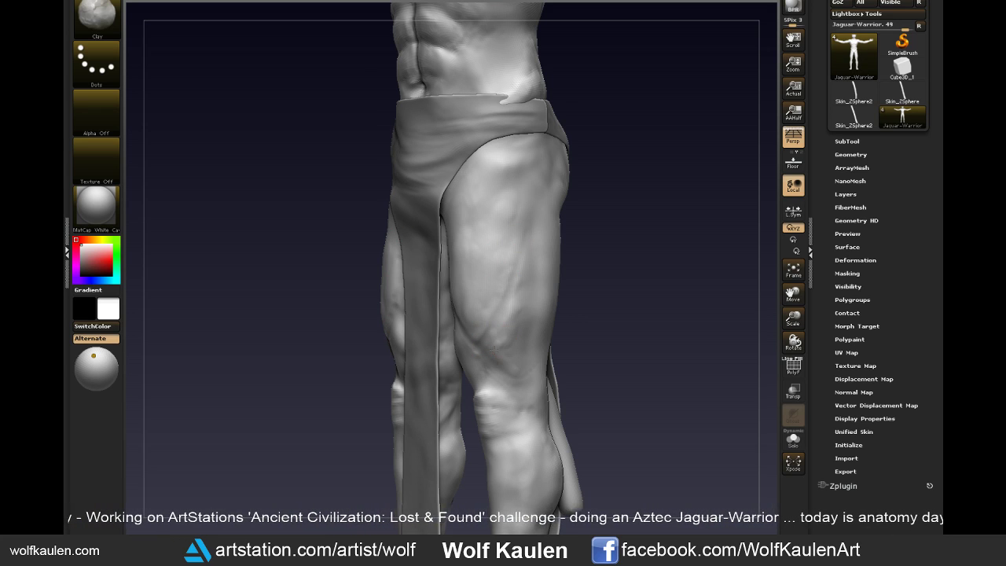
- Sculpt finer thigh muscle detail, smooth it, and zoom out to the full figure
left_click_drag(601, 309, 622, 299)
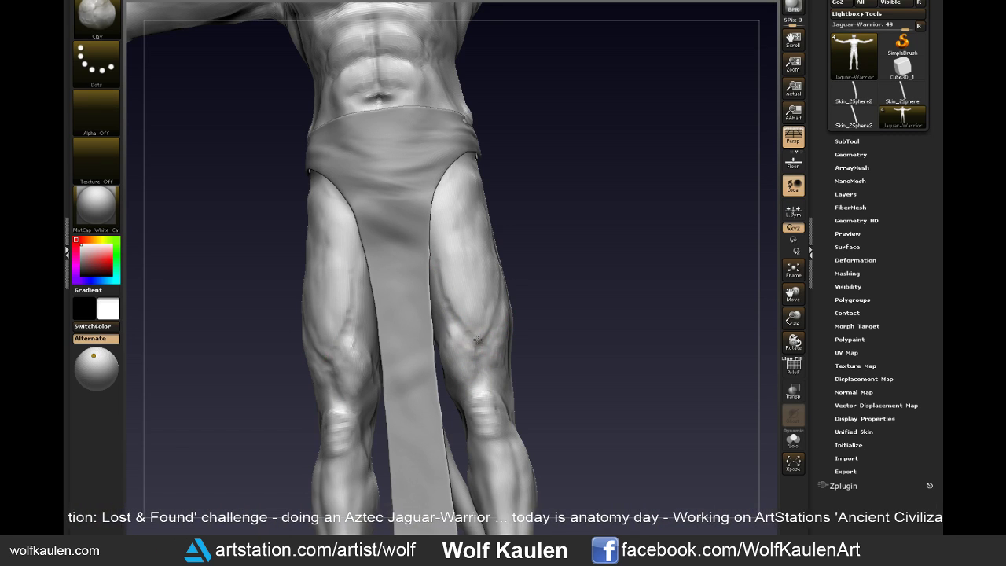
mouse_move(542, 302)
left_mouse_down()
mouse_move(523, 341)
mouse_move(539, 299)
left_mouse_up()
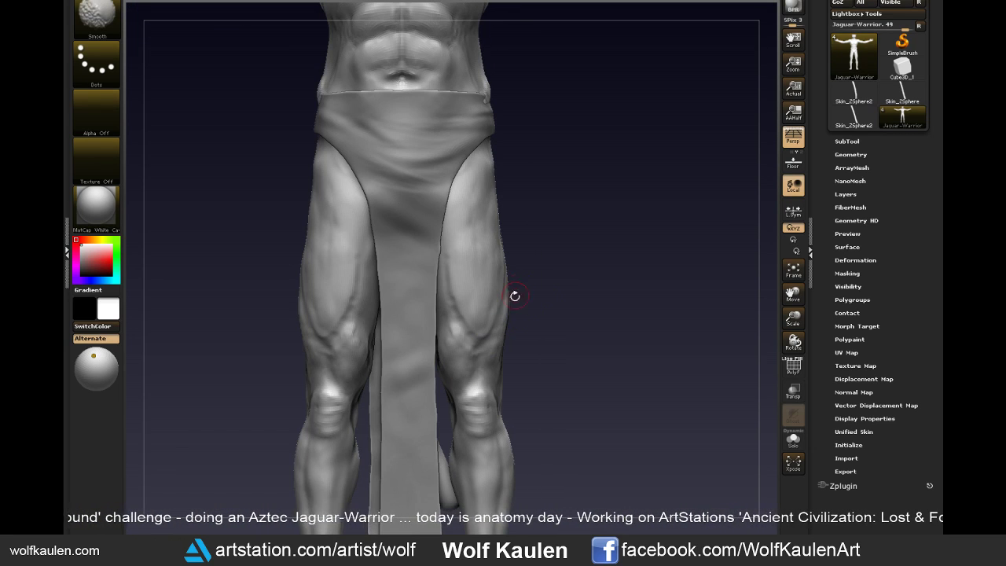
left_click_drag(475, 259, 471, 229)
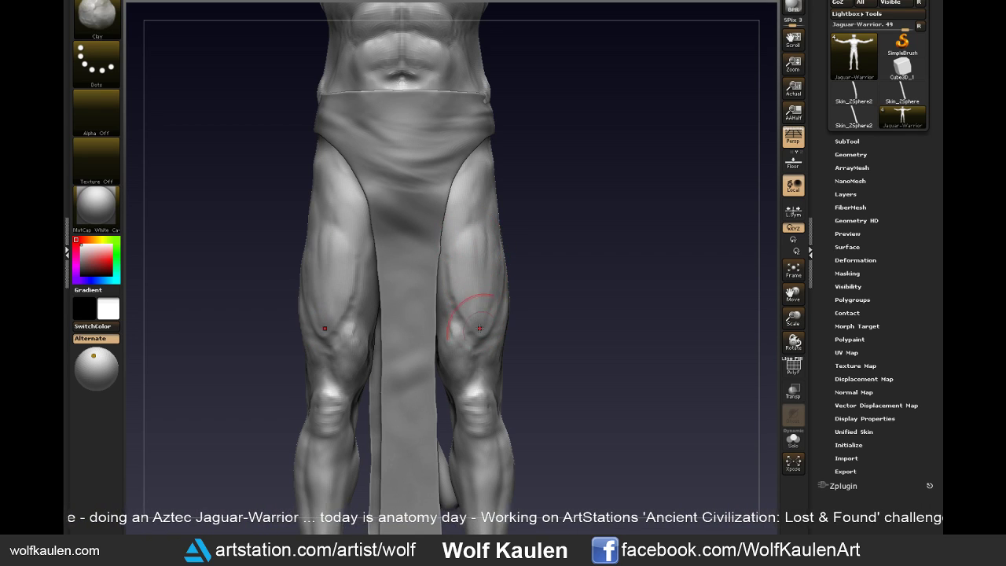
left_click_drag(460, 303, 484, 263)
mouse_move(513, 358)
left_mouse_down()
mouse_move(460, 348)
mouse_move(446, 326)
mouse_move(501, 376)
mouse_move(506, 325)
left_mouse_up()
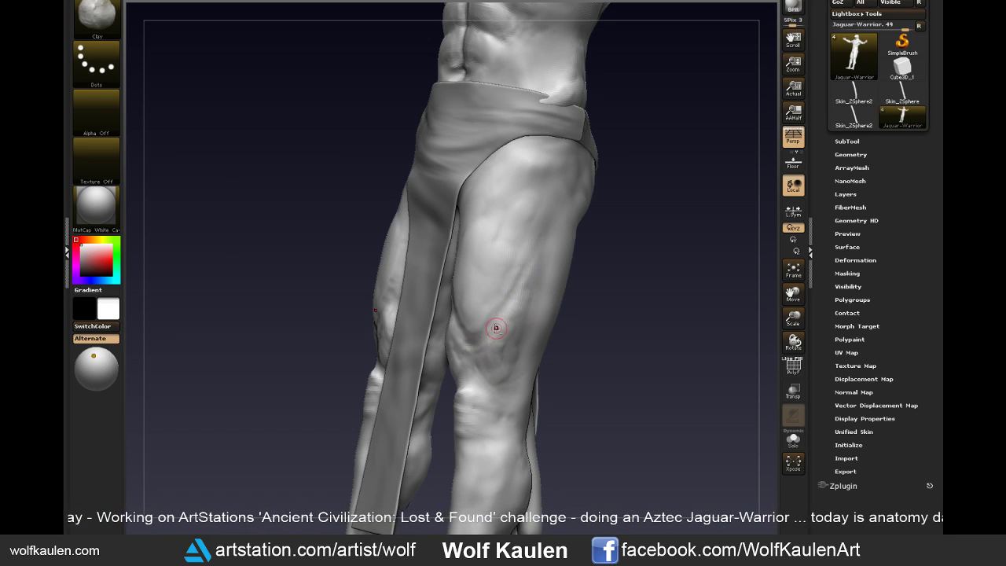
left_click_drag(480, 337, 516, 330, "shift")
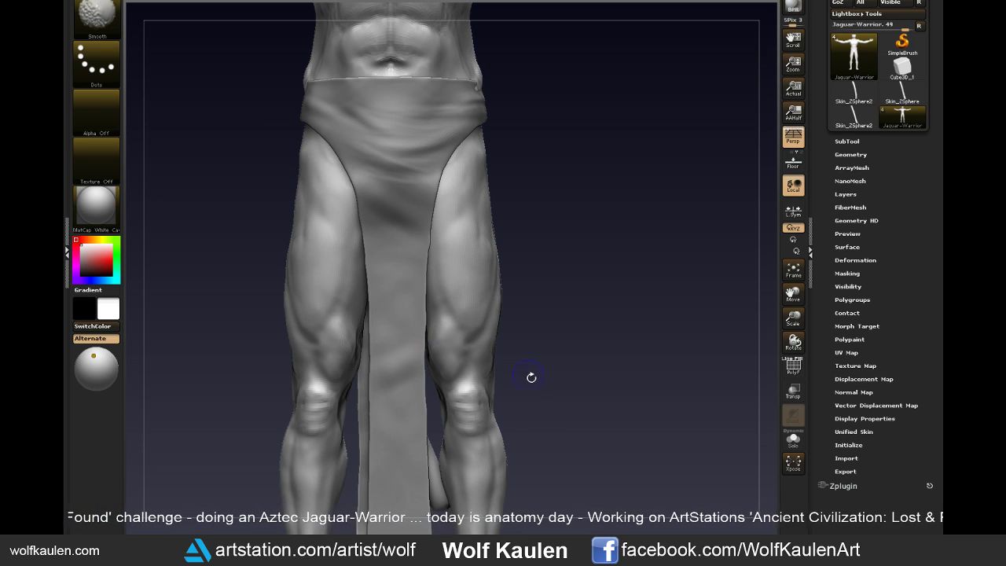
left_click_drag(531, 377, 478, 375)
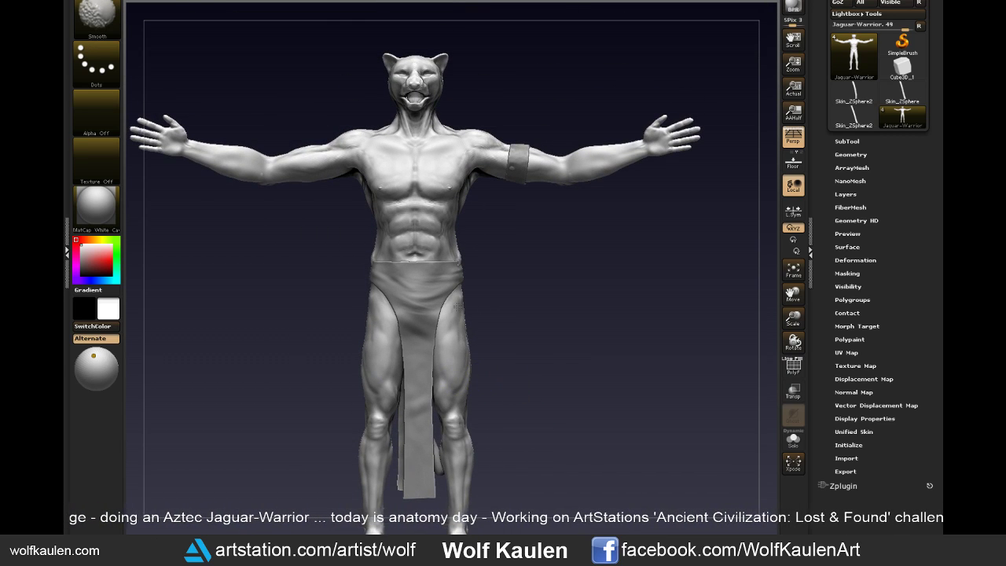
left_click_drag(523, 417, 518, 458)
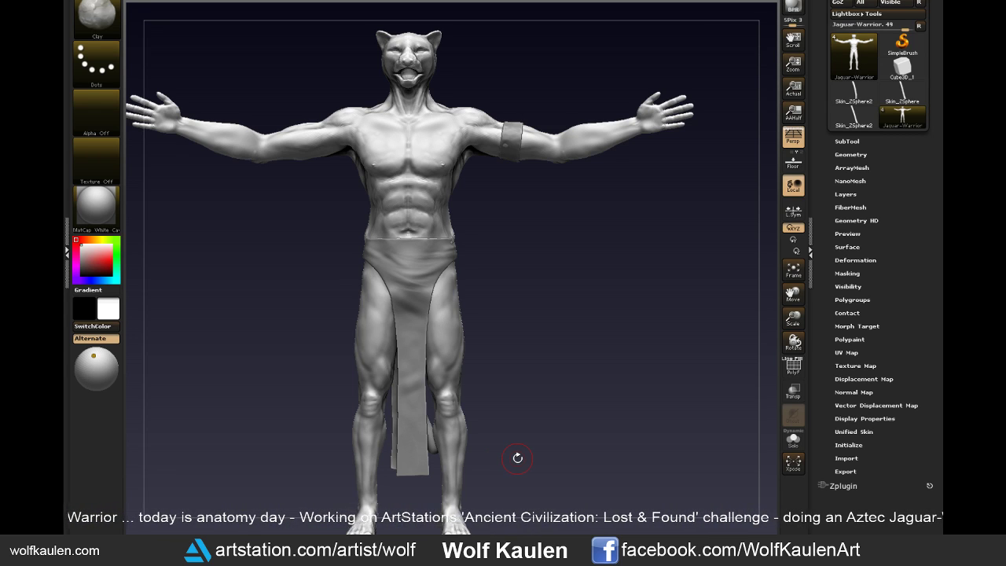
- Save Jaguar-Warrior.ZPR again, confirming the overwrite with Ja
key("ctrl+s")
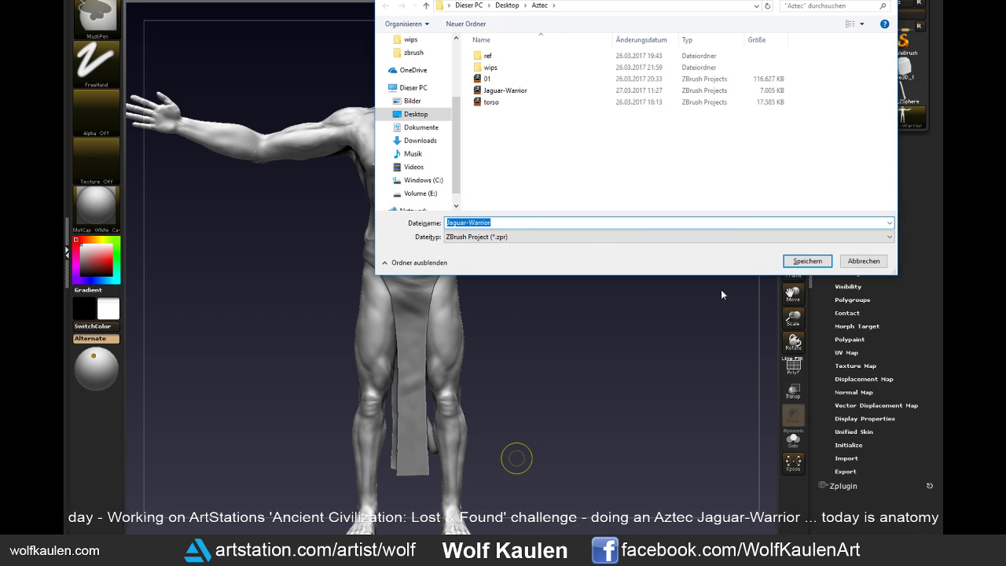
left_click(815, 262)
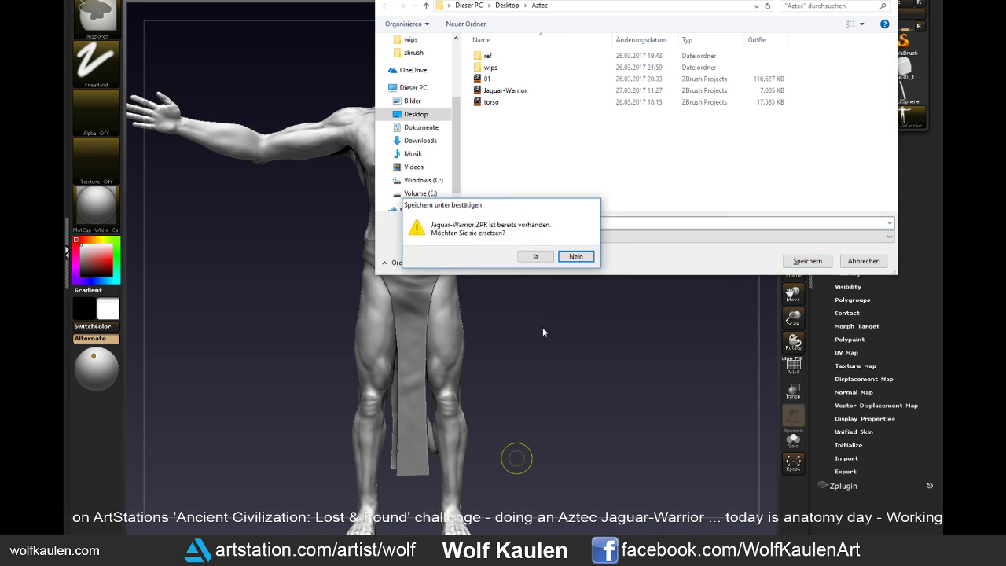
left_click(535, 255)
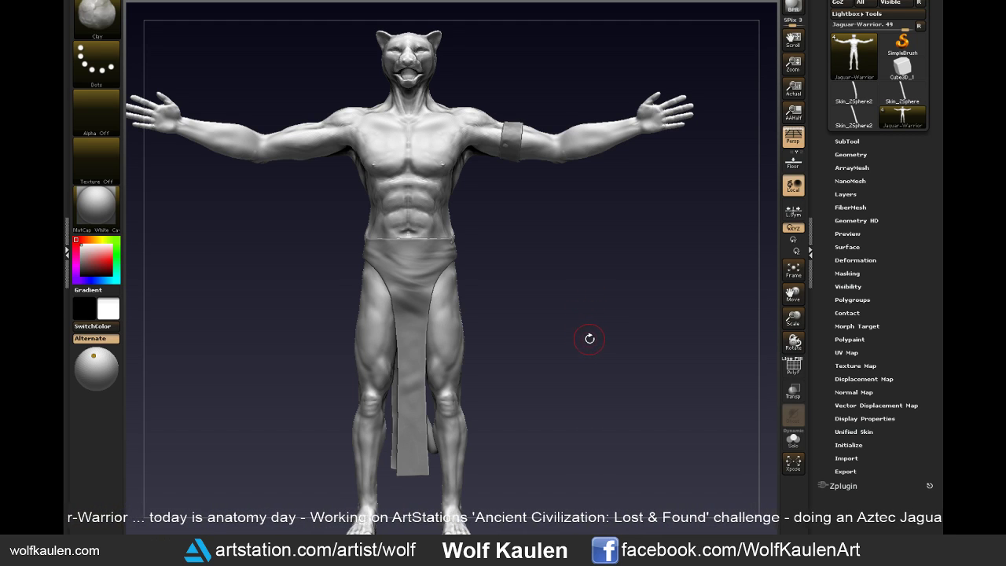
- Undo the last stroke and touch up the hip with only the body visible
key("b")
key("ctrl+z")
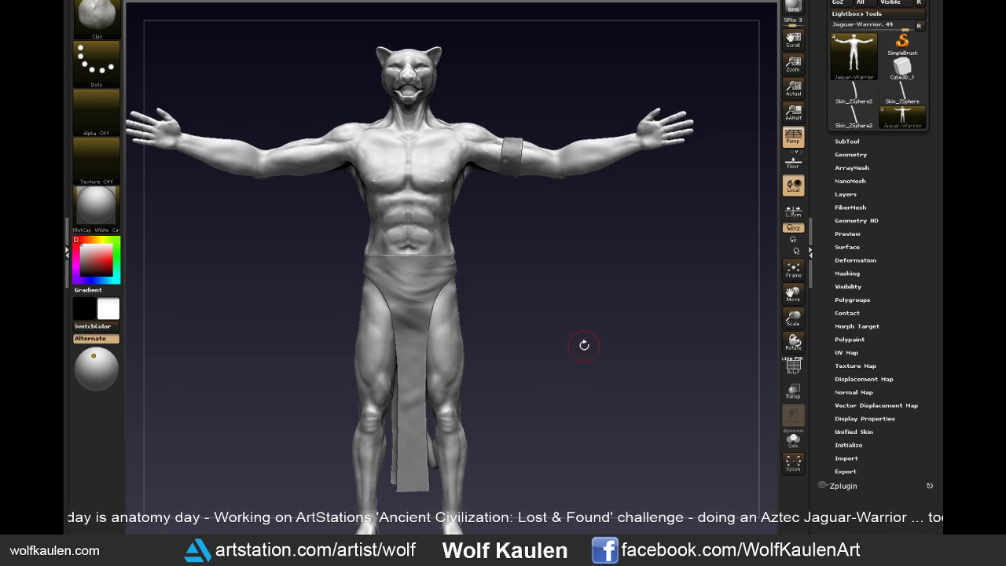
mouse_move(584, 344)
left_mouse_down("alt")
mouse_move(561, 341)
mouse_move(569, 391)
left_mouse_up("alt")
left_click(792, 440)
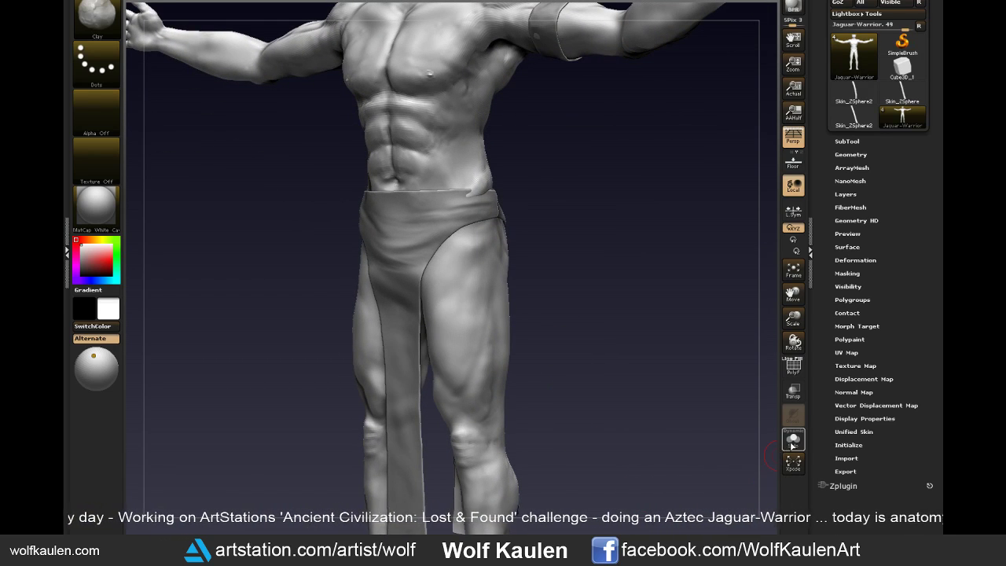
left_click_drag(461, 193, 466, 190)
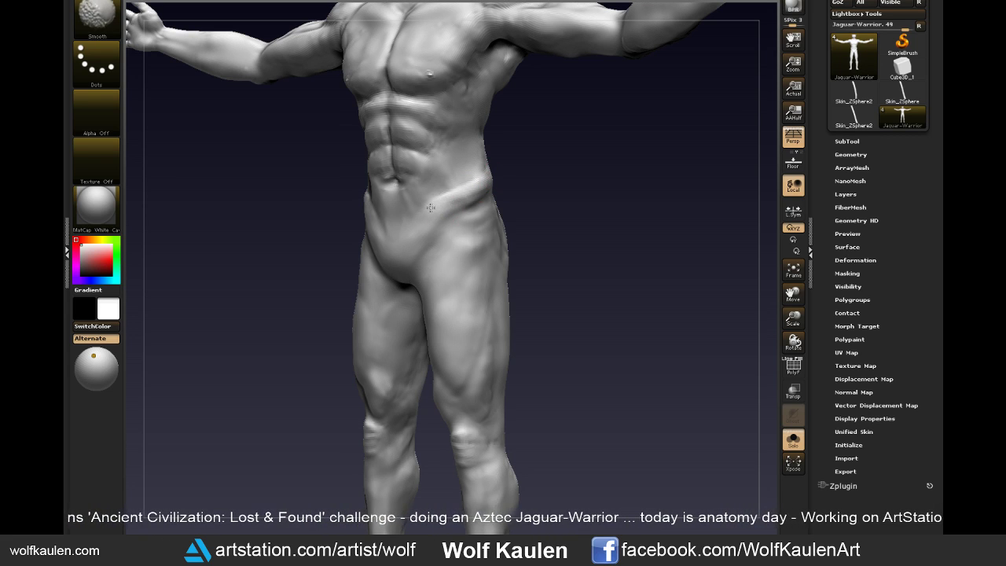
left_click_drag(549, 228, 590, 257)
left_click(792, 434)
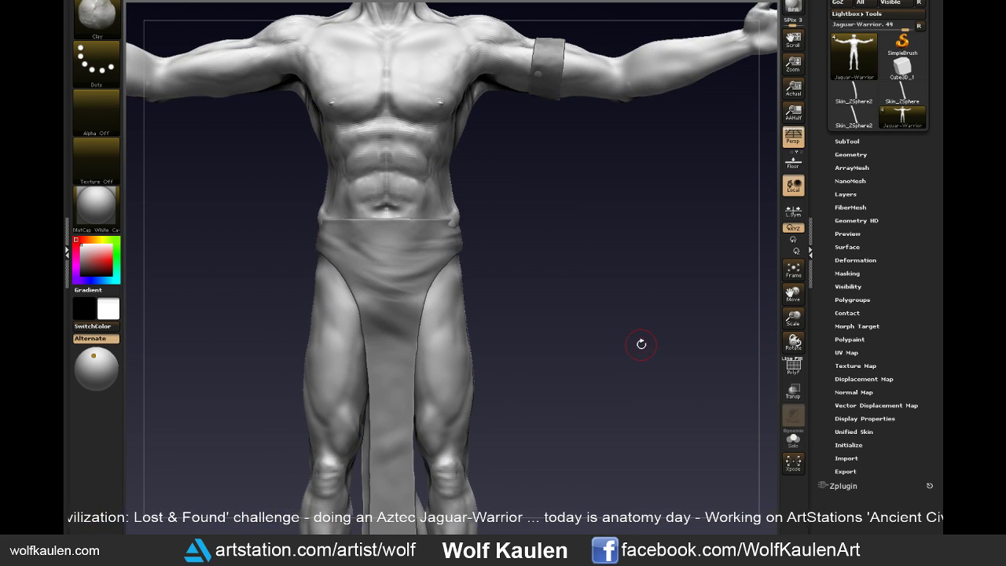
- Select the waistcloth SubTool and pull its hip edges and hanging strip with Move
left_click(456, 246, "alt")
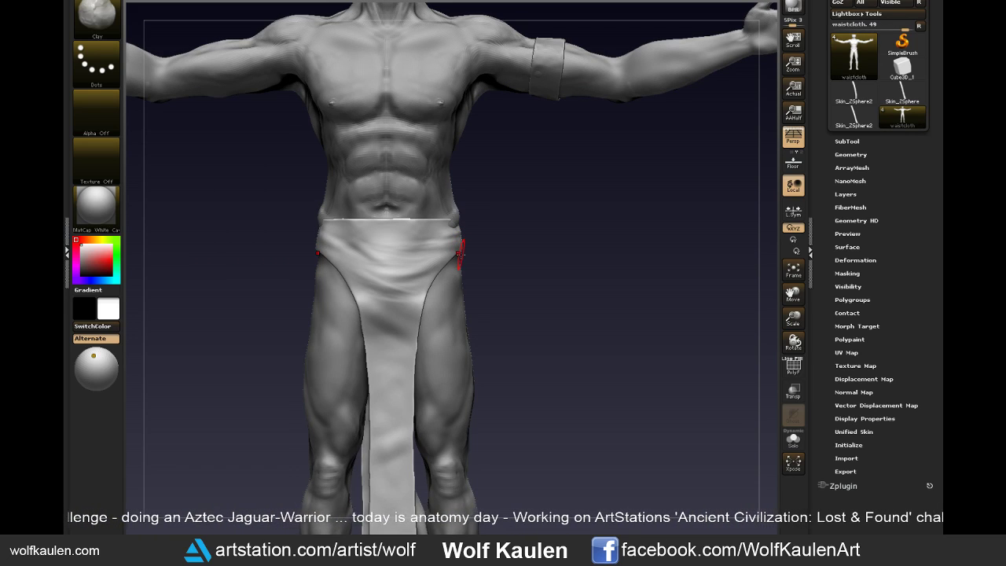
key("b")
key("m")
key("v")
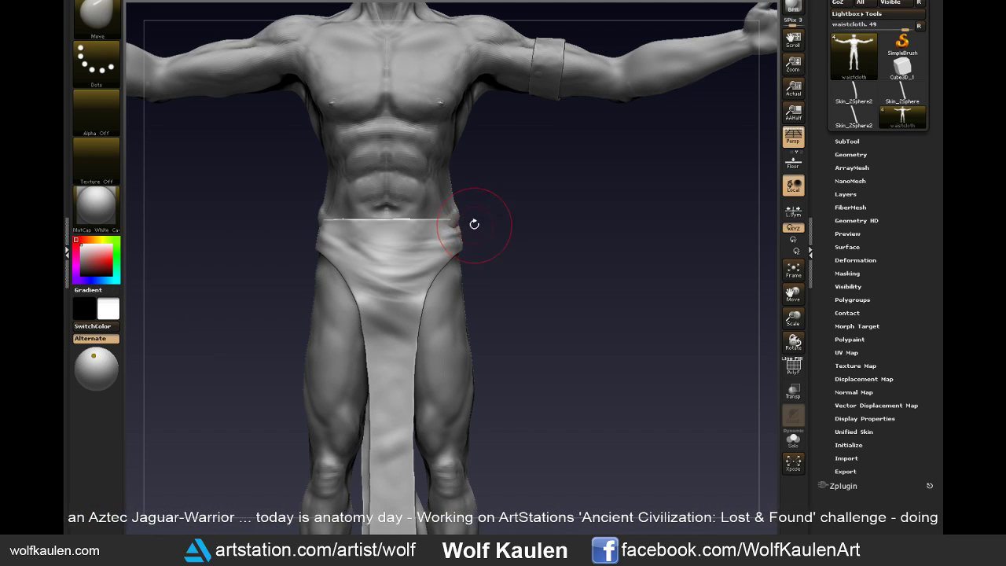
mouse_move(483, 232)
left_mouse_down()
mouse_move(526, 248)
mouse_move(561, 213)
left_mouse_up()
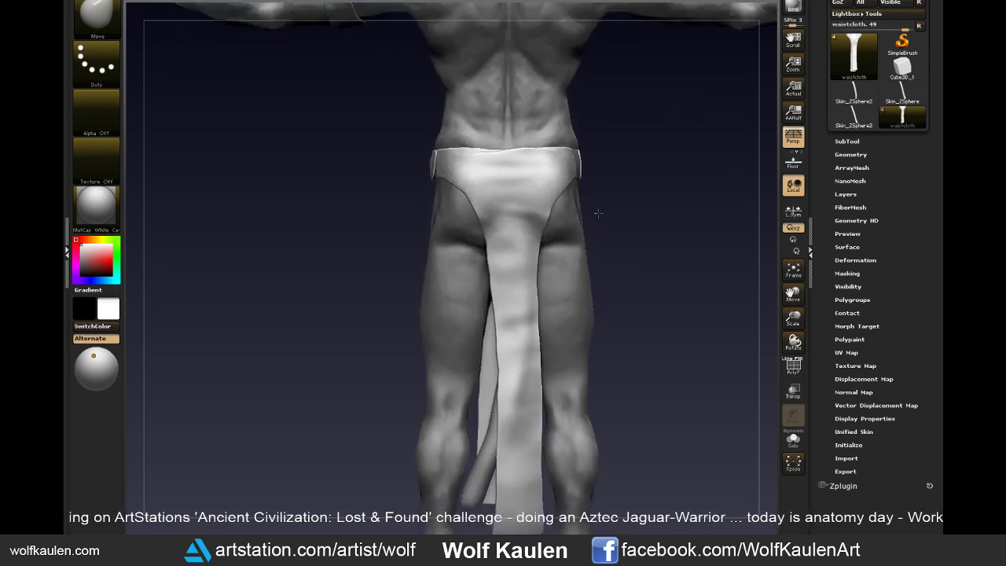
mouse_move(606, 270)
left_mouse_down("alt")
mouse_move(618, 239)
mouse_move(573, 250)
left_mouse_up("alt")
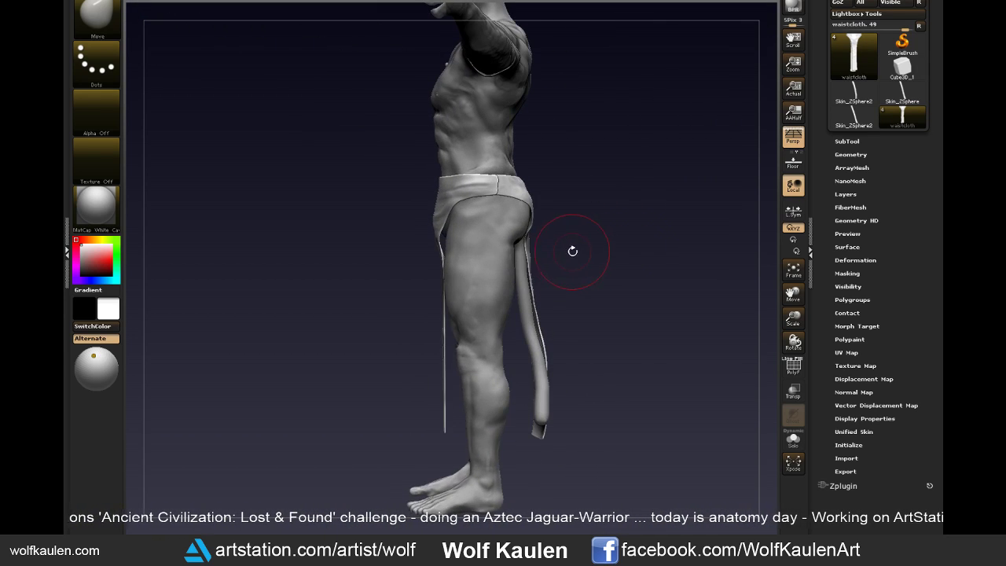
left_click_drag(397, 288, 621, 294, "shift")
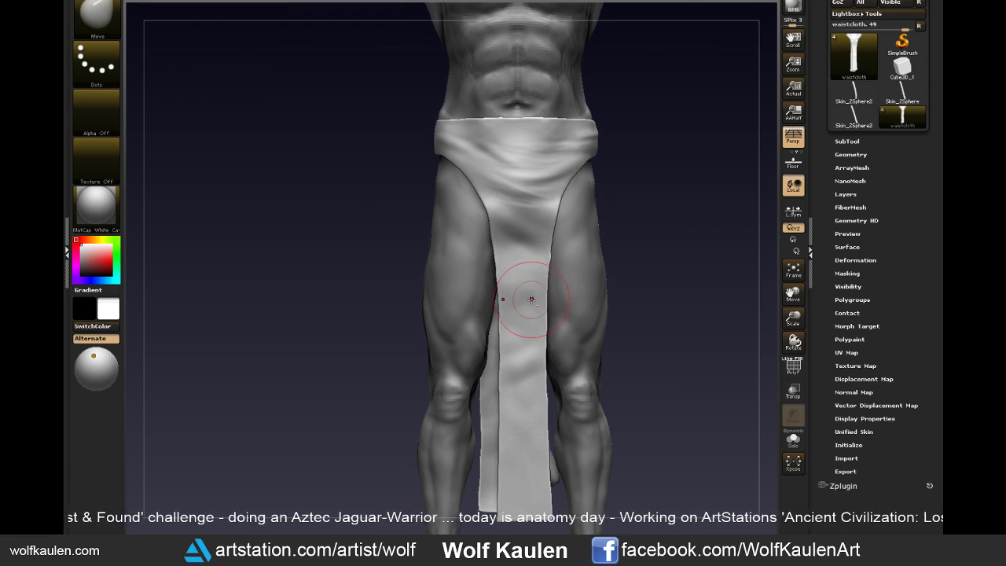
left_click_drag(531, 385, 537, 493)
- Refit the loincloth strip over the upper thighs, then select the bizepsband SubTool
mouse_move(680, 382)
left_mouse_down()
mouse_move(718, 322)
mouse_move(653, 335)
mouse_move(687, 290)
left_mouse_up()
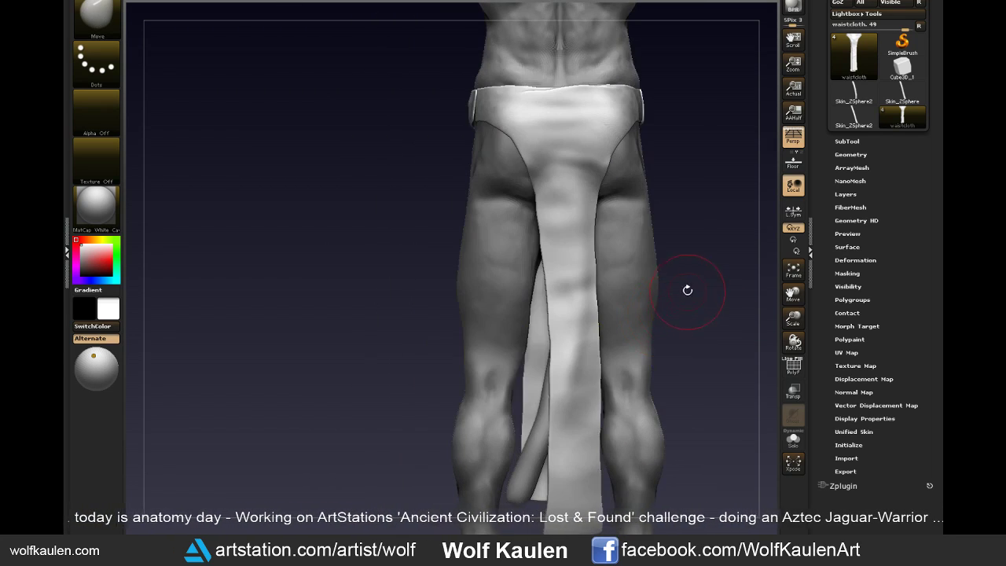
left_click_drag(621, 213, 585, 235)
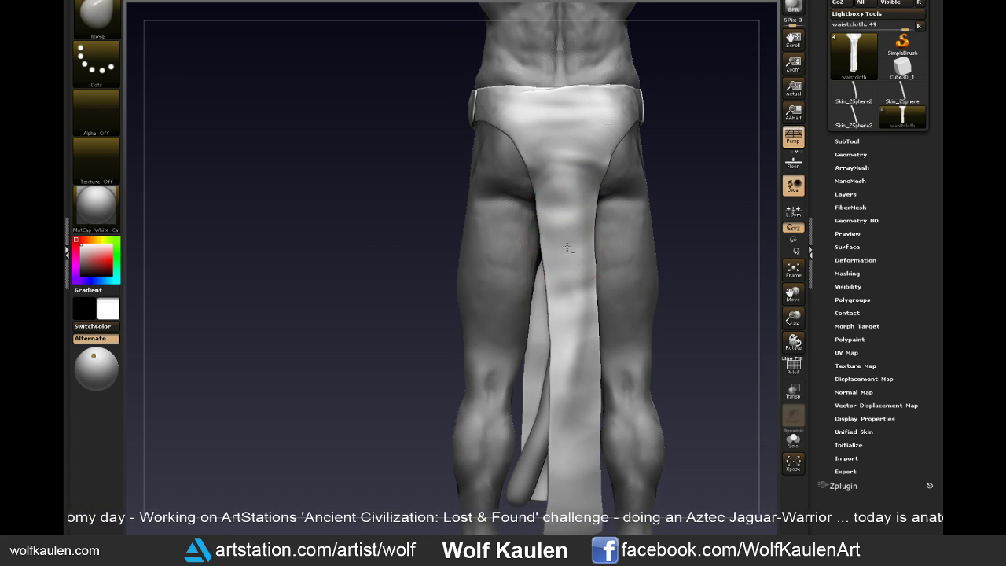
mouse_move(692, 196)
left_mouse_down()
mouse_move(711, 196)
mouse_move(641, 247)
mouse_move(694, 202)
mouse_move(545, 252)
left_mouse_up()
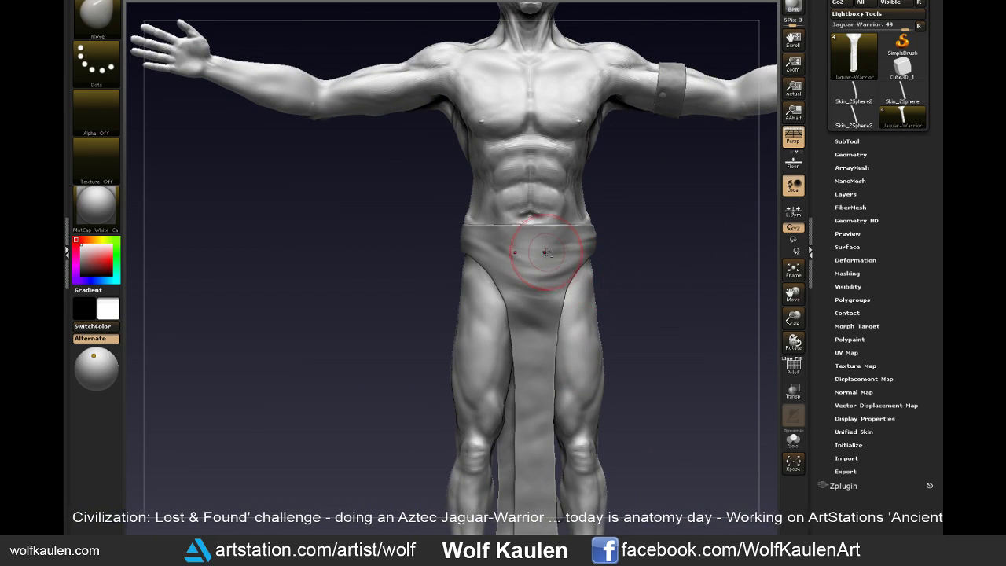
left_click(531, 233, "alt")
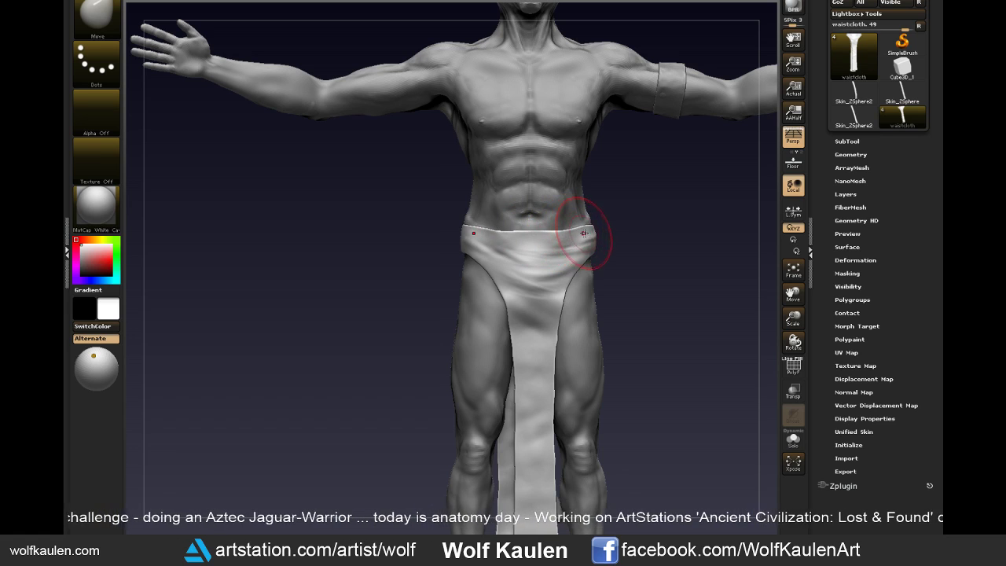
key("ctrl+z")
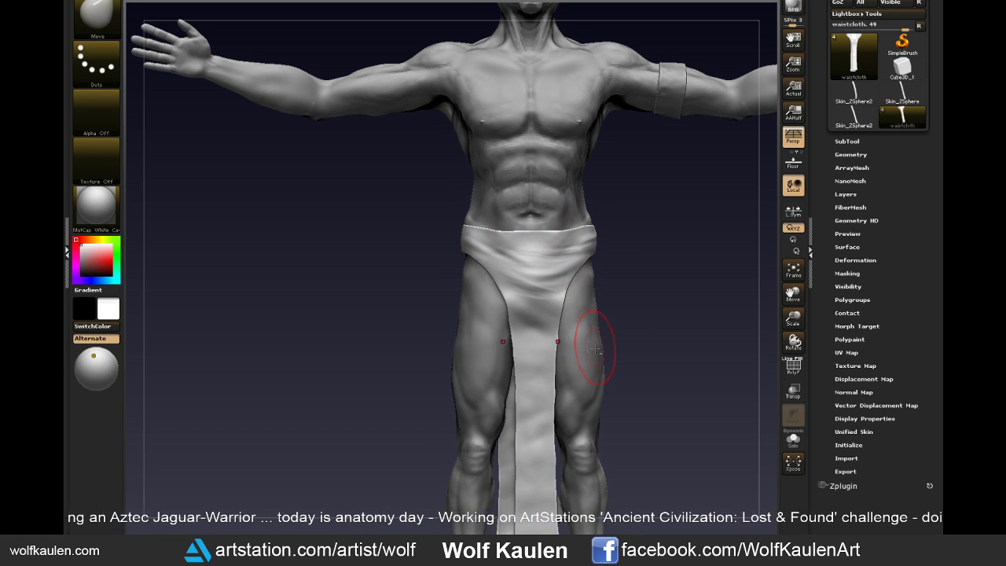
key("ctrl+z")
key("ctrl+z")
key("ctrl+z")
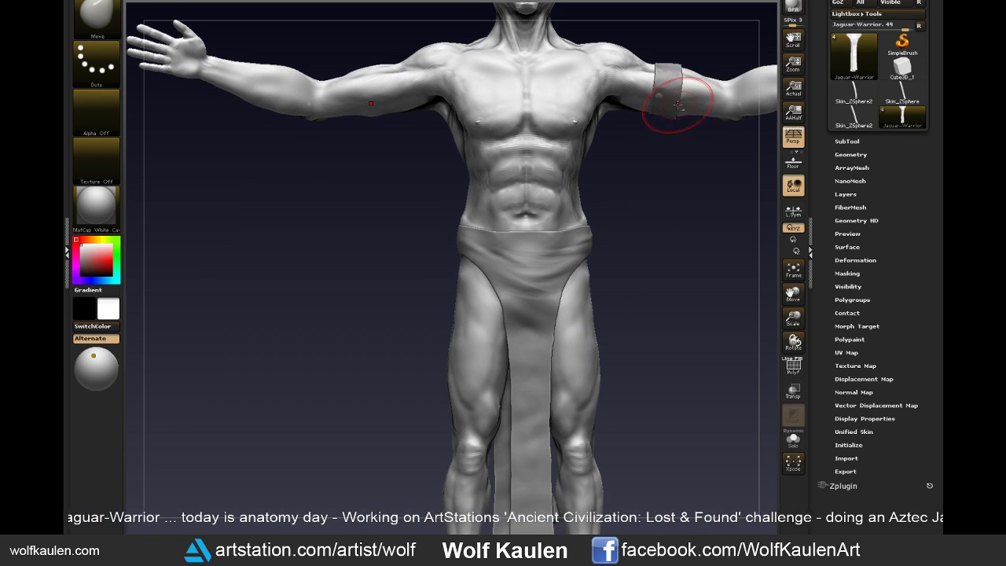
left_click(659, 99, "alt")
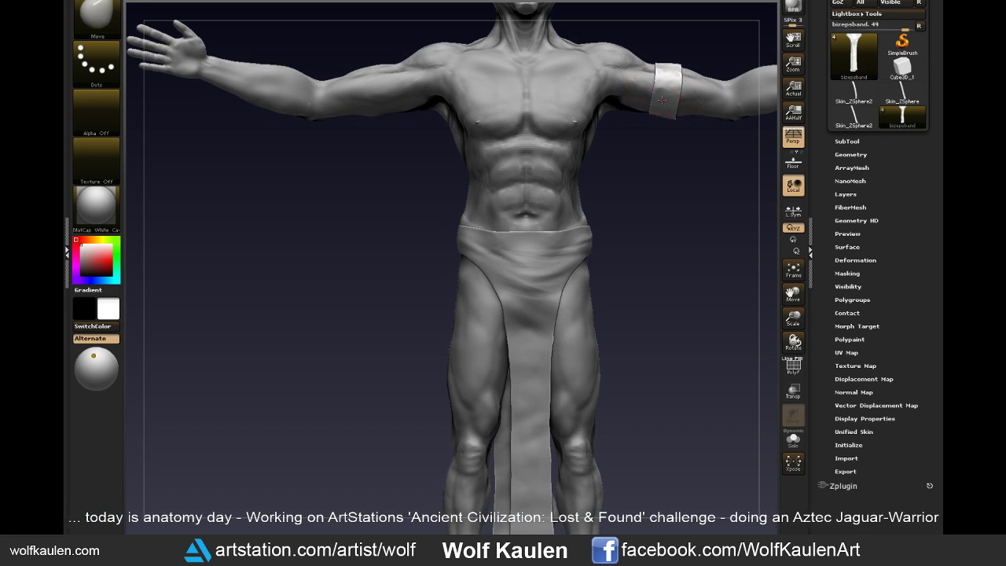
mouse_move(673, 130)
left_mouse_down()
mouse_move(667, 180)
mouse_move(648, 173)
mouse_move(599, 195)
left_mouse_up()
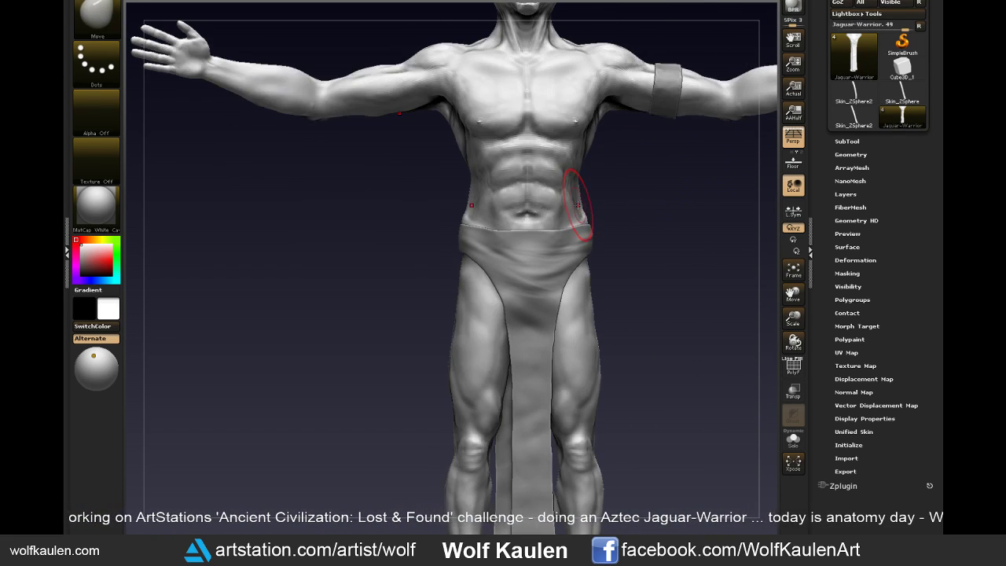
- Save Jaguar-Warrior.zpr to the Aztec folder, overwriting the existing file
key("ctrl+s")
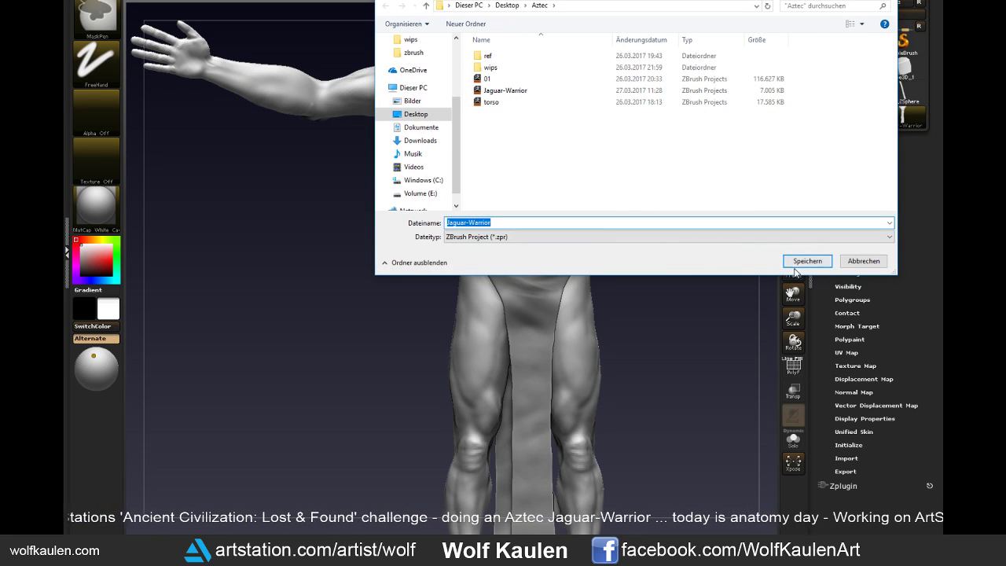
left_click(805, 263)
left_click(535, 256)
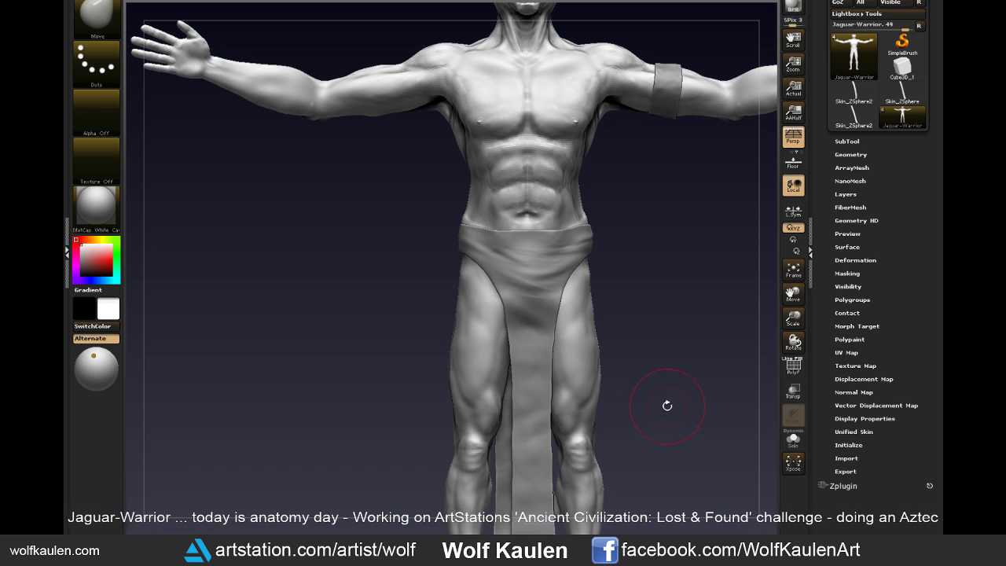
left_click_drag(665, 406, 644, 407, "alt")
key("b")
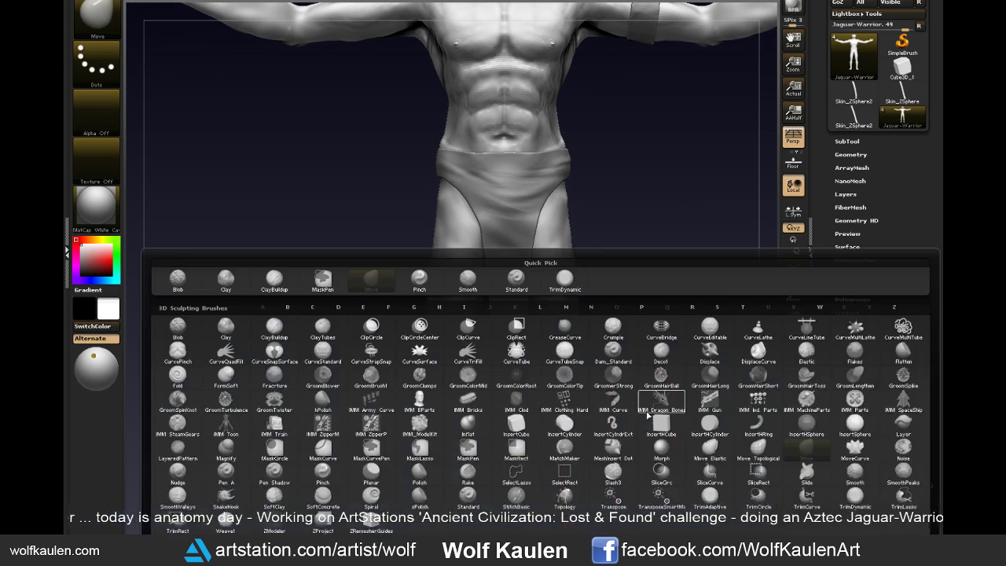
key("s")
key("t")
key("s")
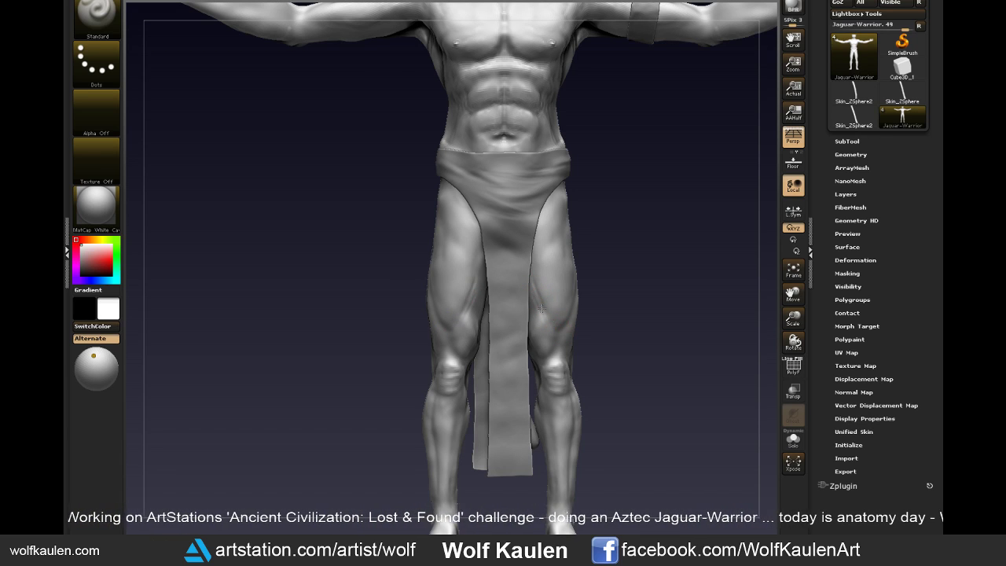
right_click_drag(586, 323, 532, 301)
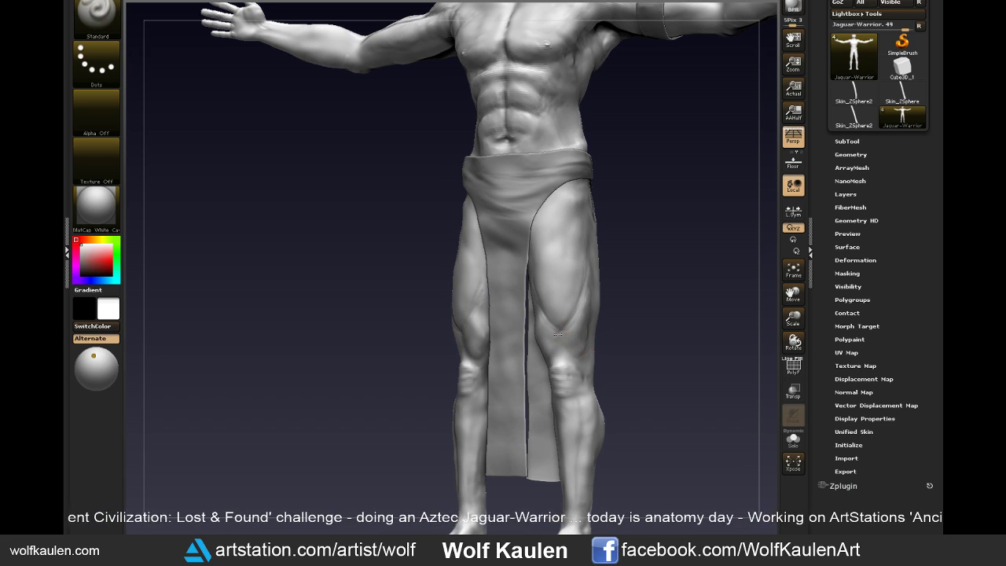
right_click_drag(557, 357, 586, 352)
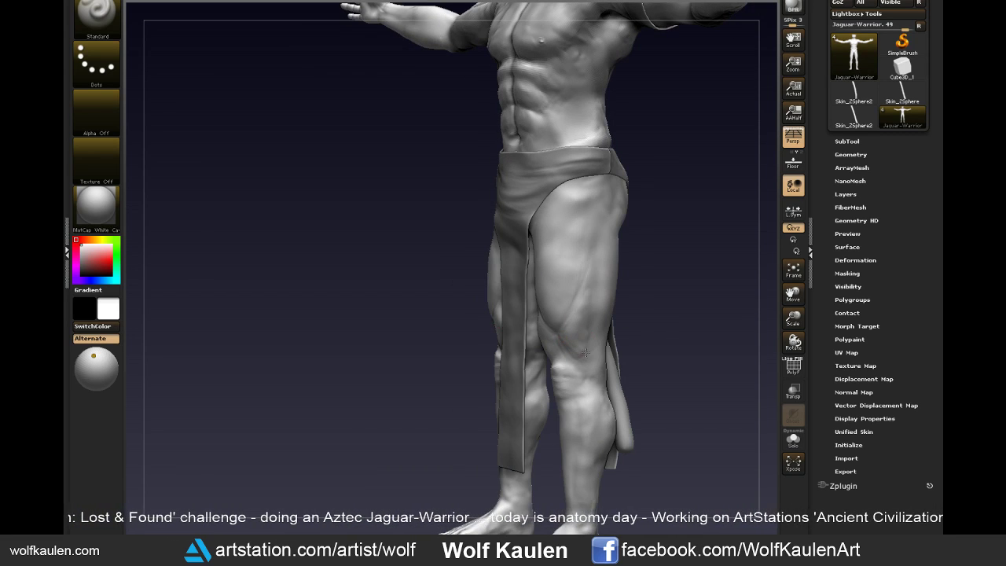
right_click_drag(565, 314, 579, 319)
key("shift")
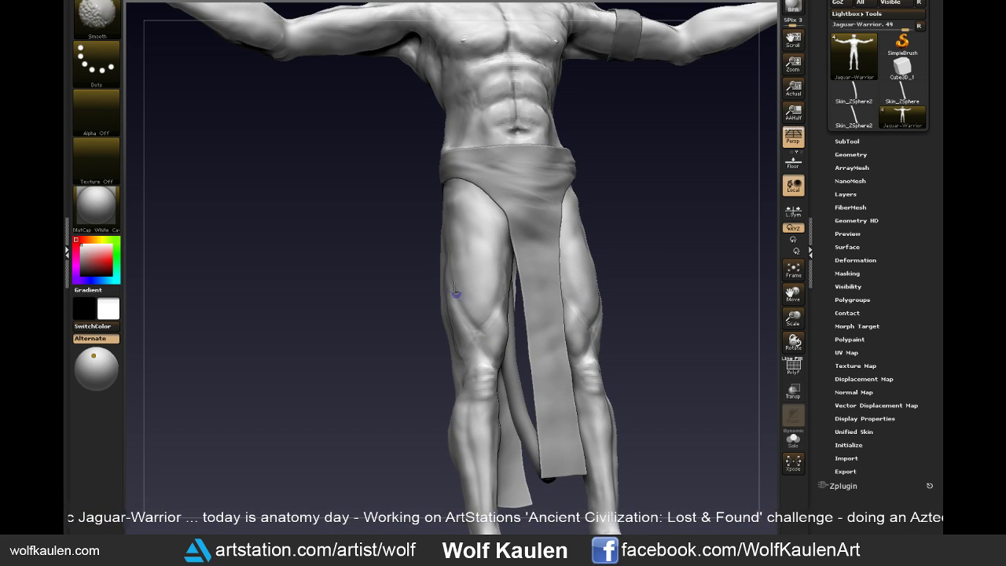
right_click_drag(535, 353, 653, 396, "shift")
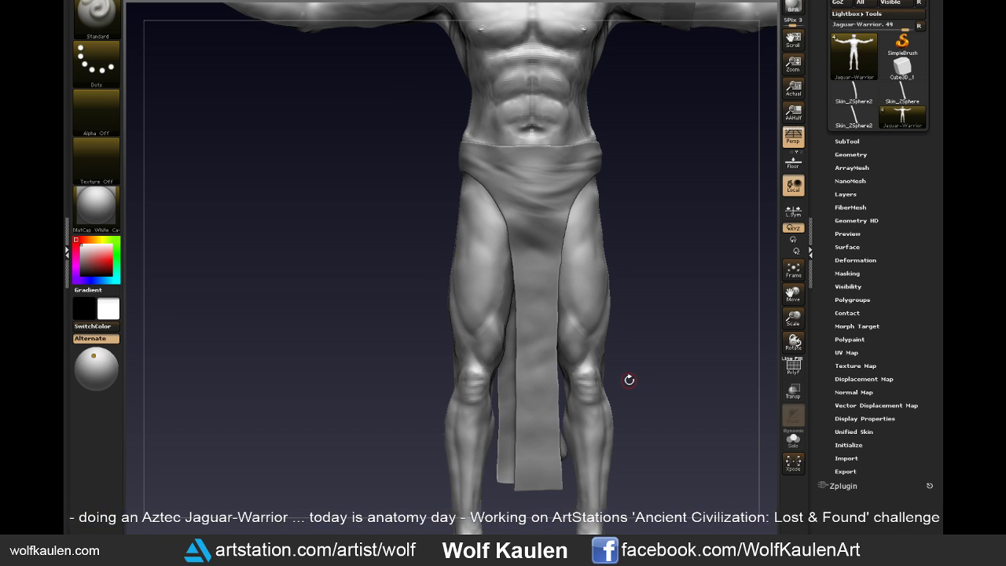
- Orbit to the back and right forearm and smooth the forearm
left_click_drag(711, 355, 656, 257)
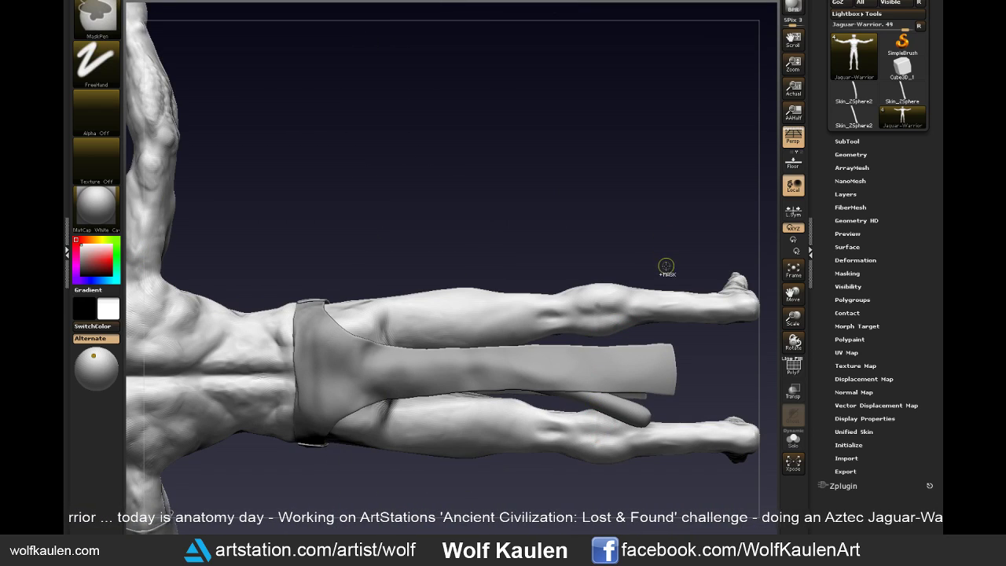
mouse_move(667, 267)
left_mouse_down()
mouse_move(676, 210)
mouse_move(585, 286)
mouse_move(599, 263)
left_mouse_up()
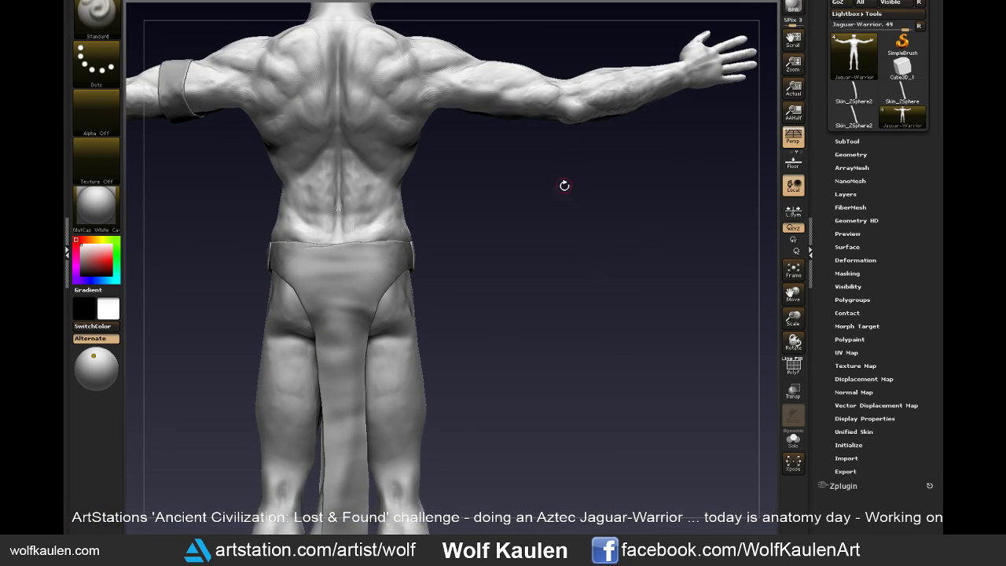
left_click_drag(595, 110, 575, 163)
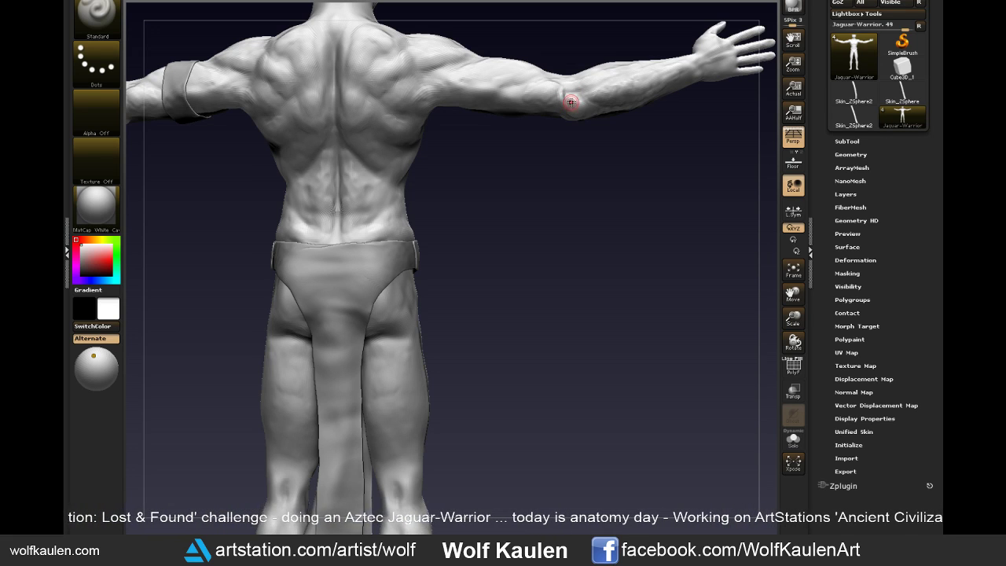
left_click_drag(564, 139, 561, 112)
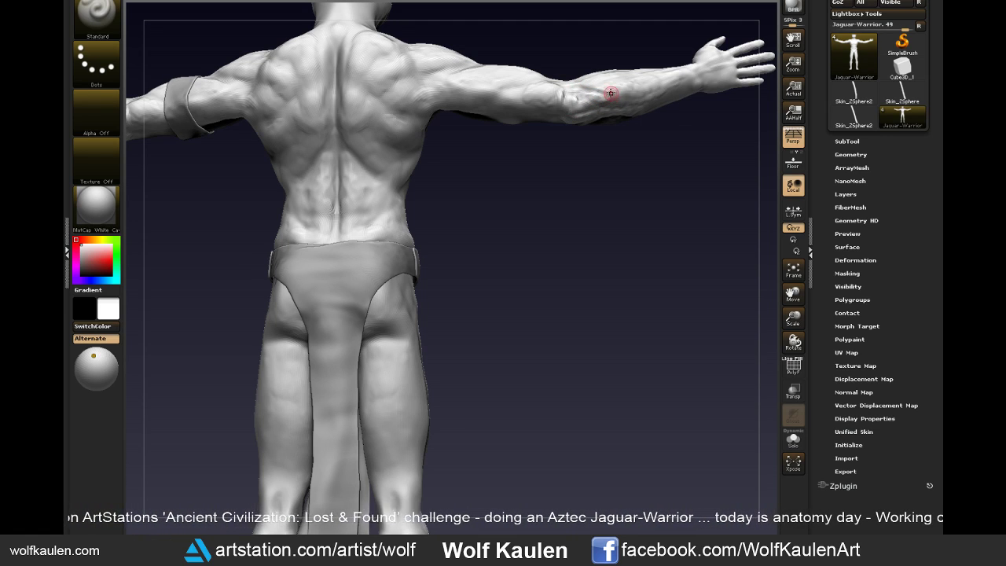
key("shift")
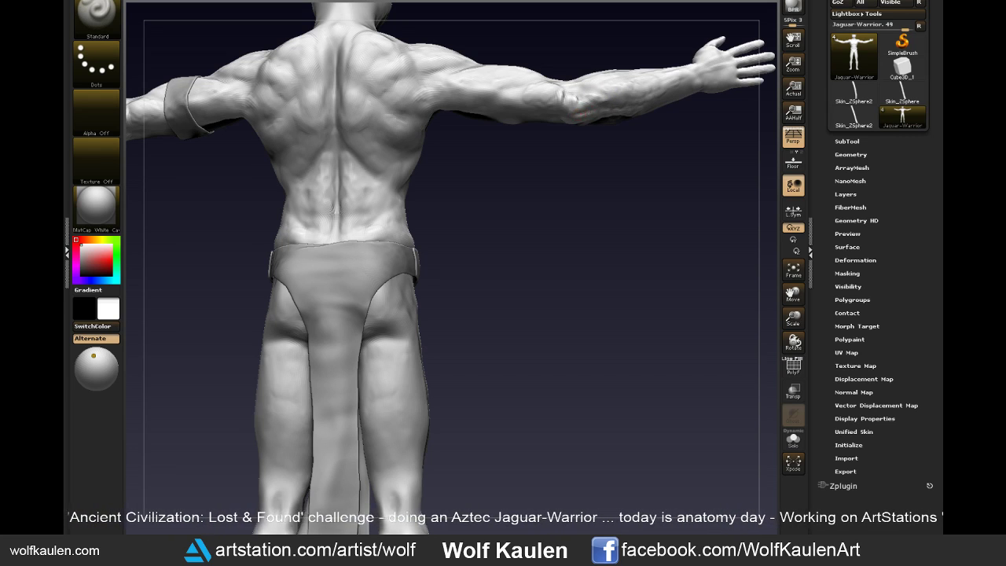
- Switch to the Clay brush and frame the back and raised arm
key("b")
key("c")
key("l")
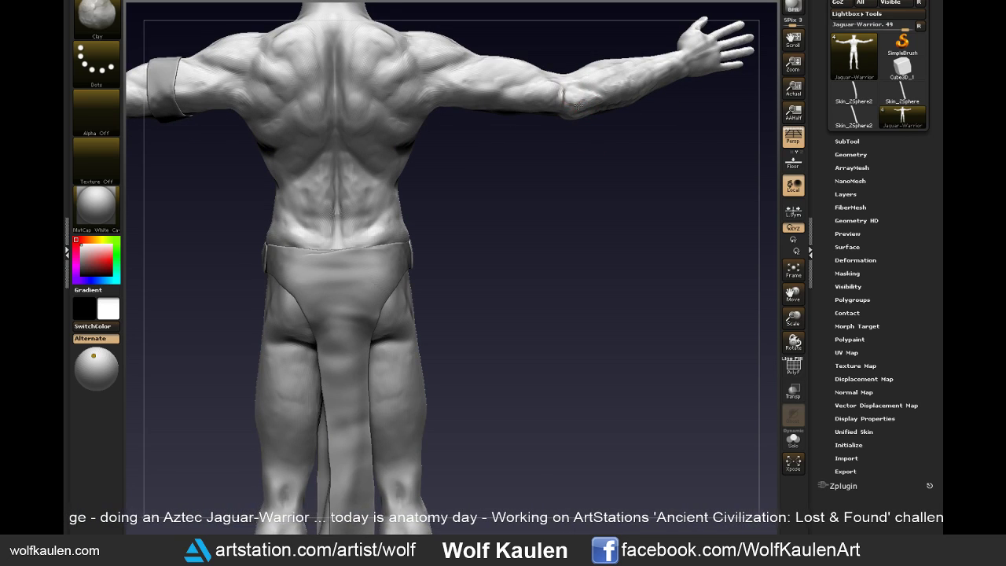
right_click_drag(595, 99, 592, 227)
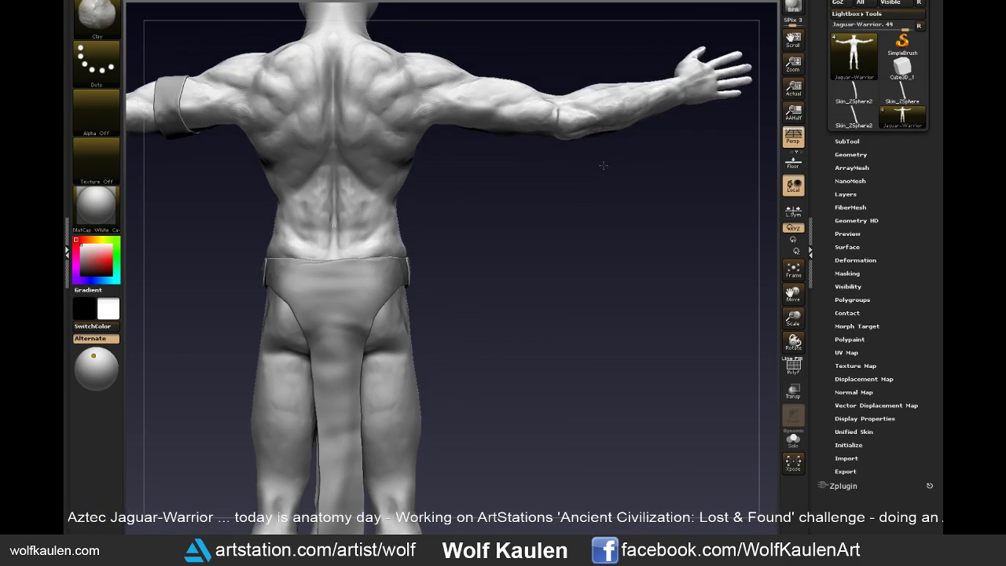
left_click_drag(591, 227, 586, 254)
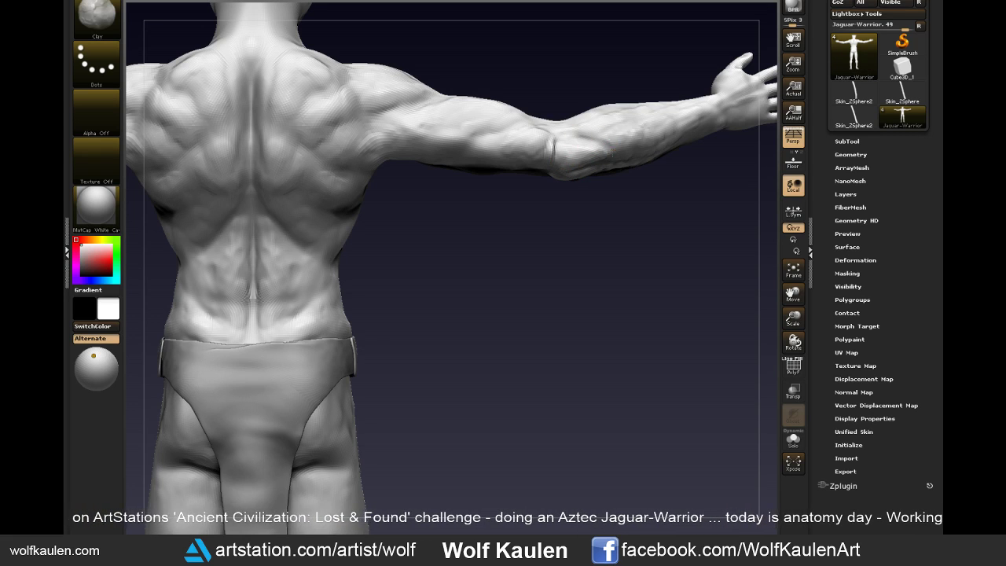
left_click_drag(584, 204, 583, 167)
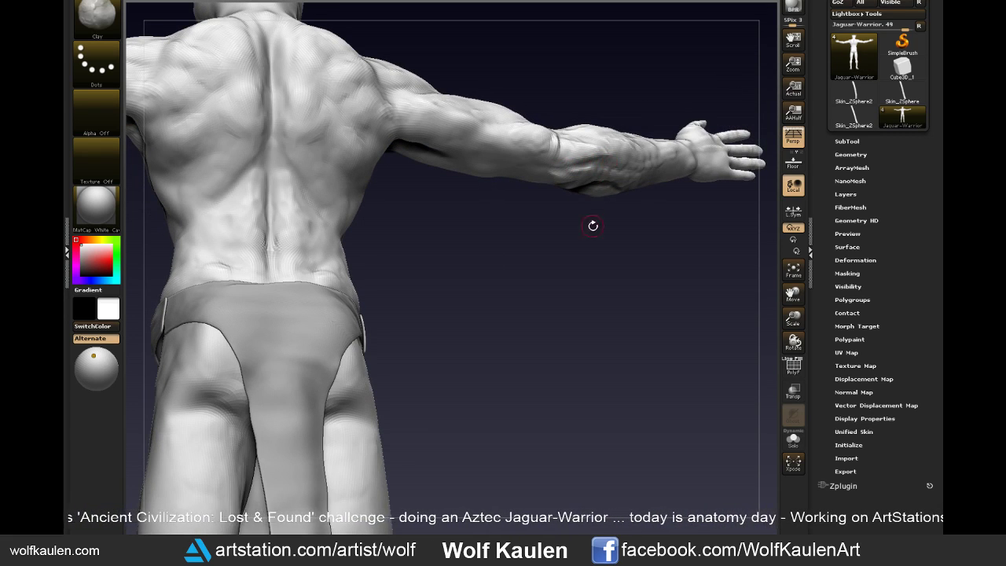
mouse_move(593, 226)
left_mouse_down()
mouse_move(589, 259)
mouse_move(547, 267)
left_mouse_up()
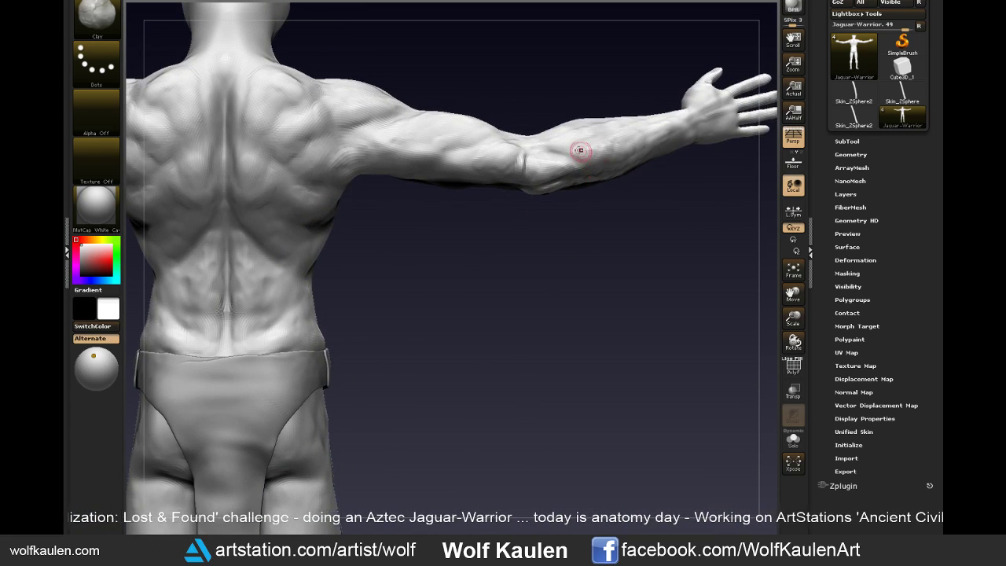
left_click_drag(591, 142, 560, 169)
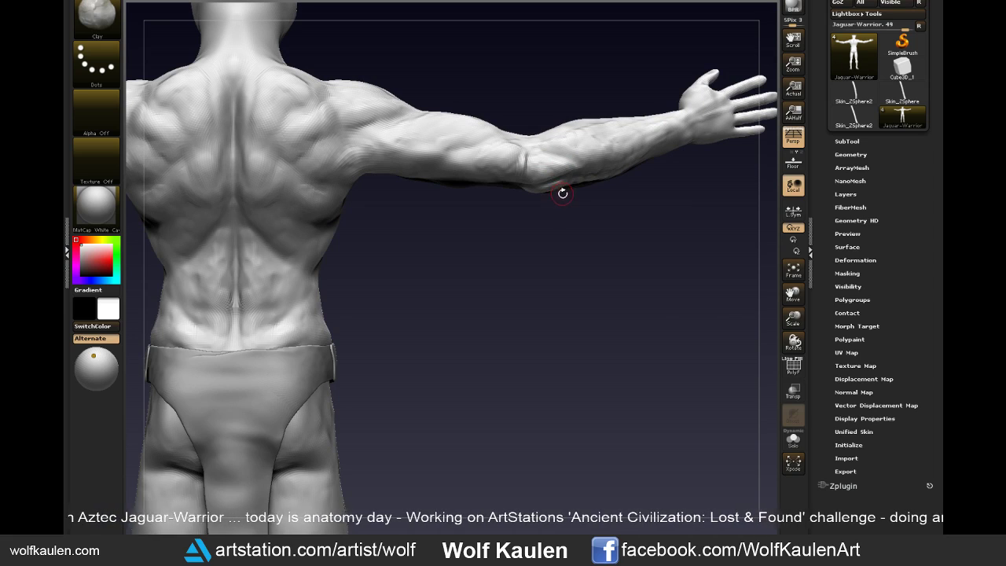
- Carve a crease near the elbow with the Standard brush, then smooth the forearm
key("b")
key("s")
key("t")
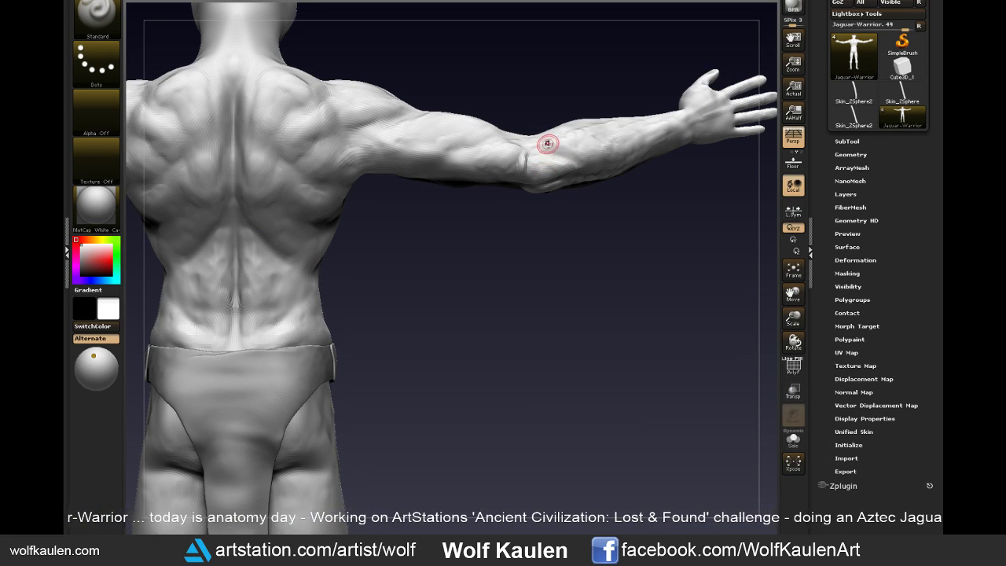
left_click_drag(540, 160, 530, 174)
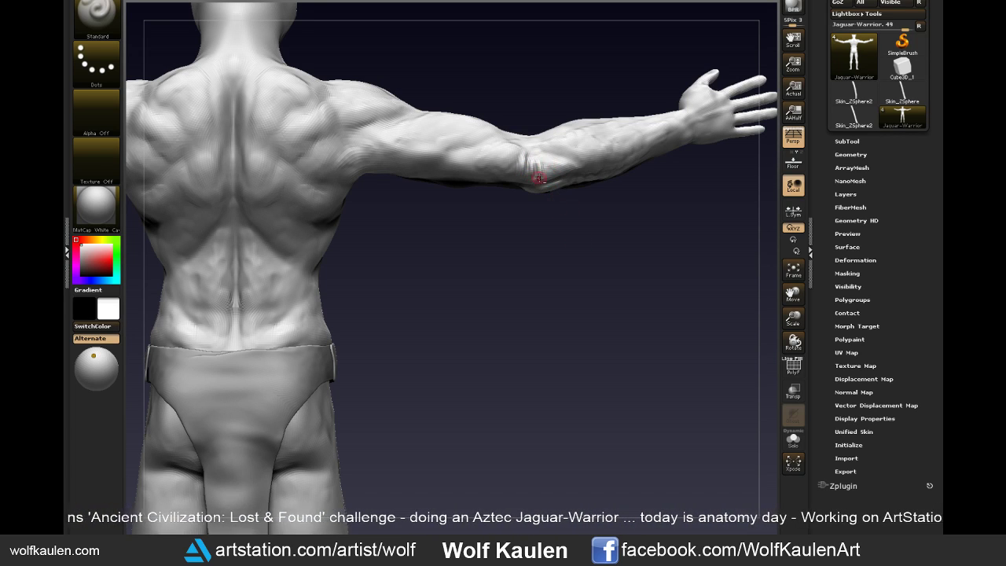
key("shift")
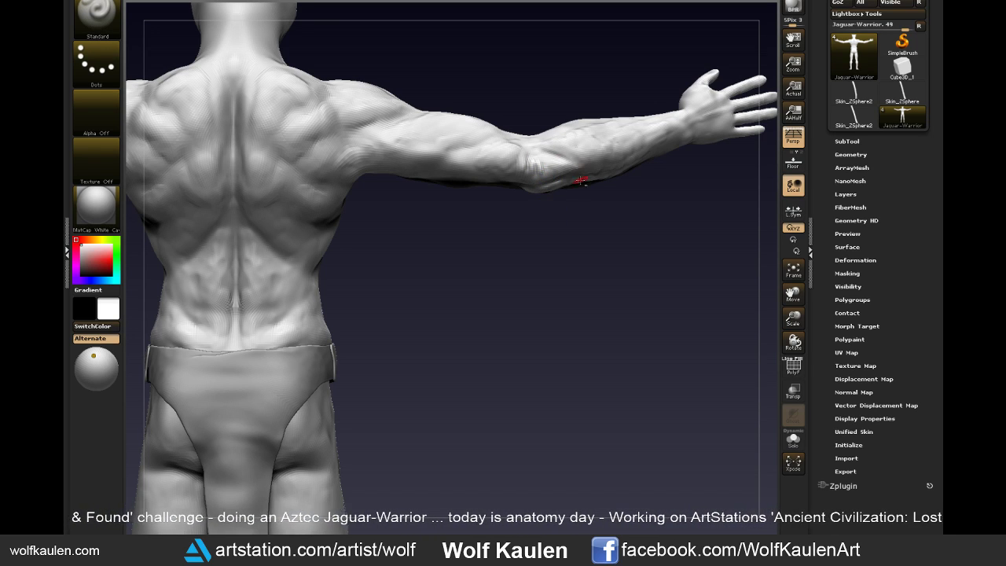
- Smooth the forearm surface from straight-back and upward-tilted views
right_click_drag(579, 181, 556, 169)
left_click_drag(582, 224, 574, 169)
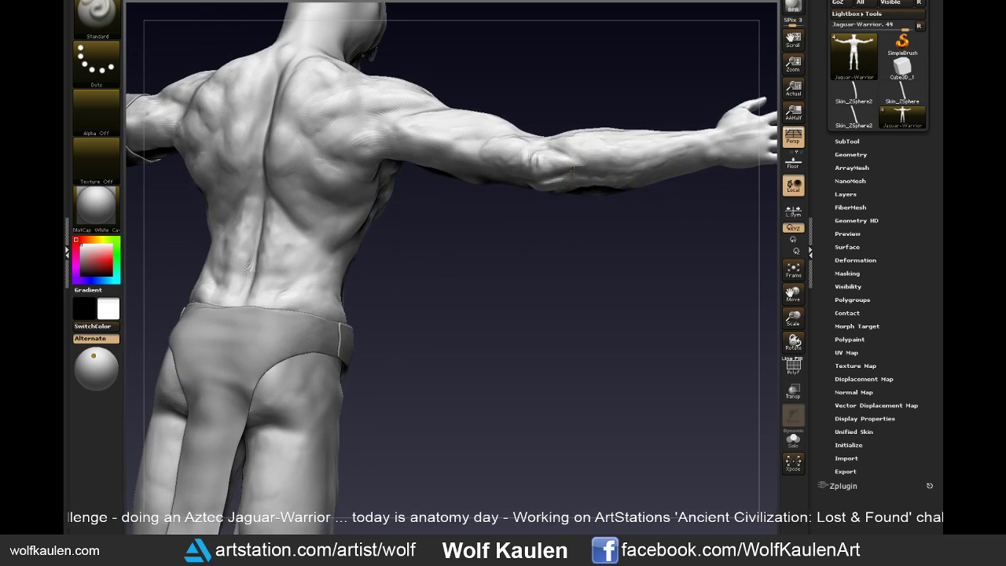
mouse_move(566, 156)
right_mouse_down("shift")
mouse_move(585, 162)
mouse_move(541, 175)
right_mouse_up("shift")
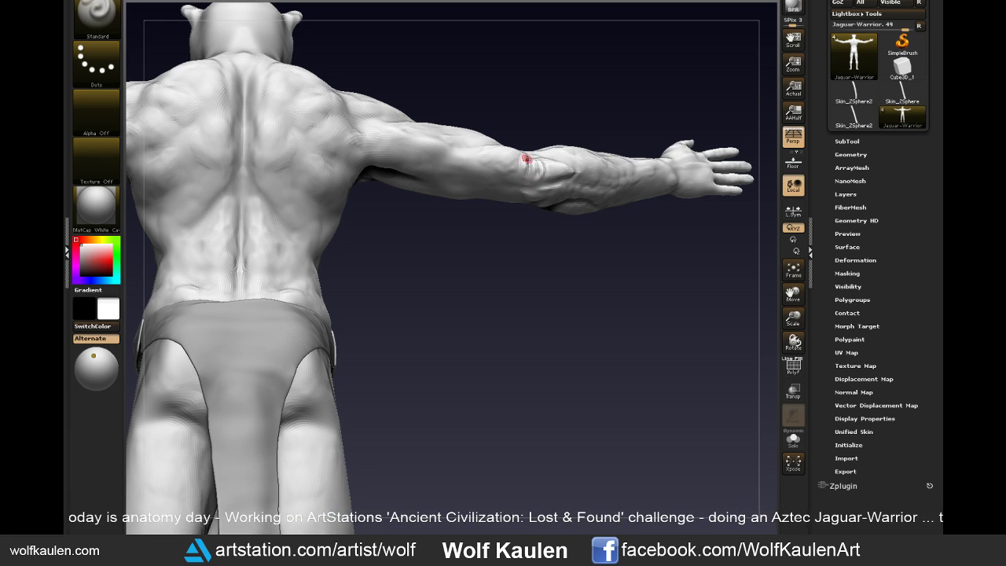
key("shift")
right_click_drag(576, 98, 581, 192)
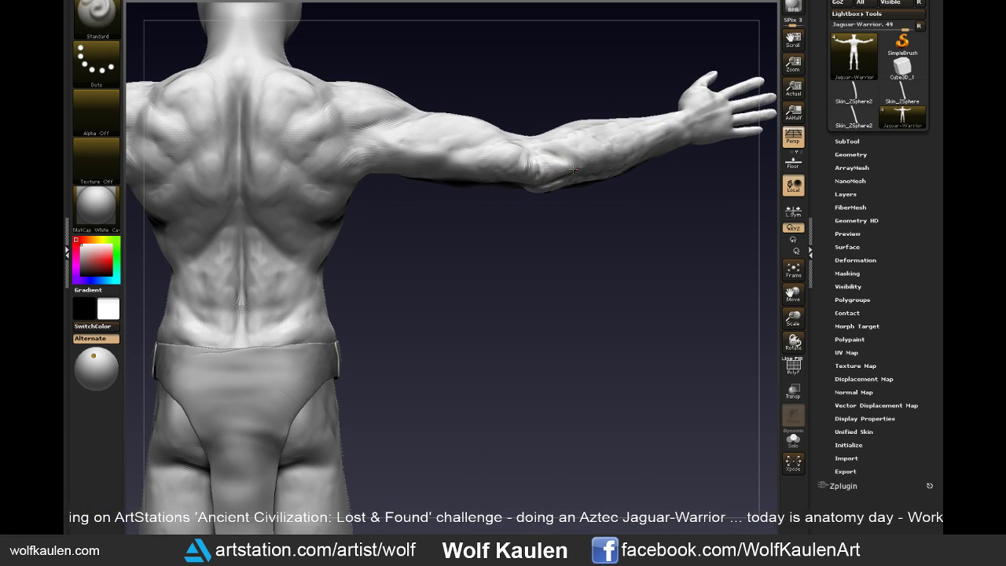
key("shift")
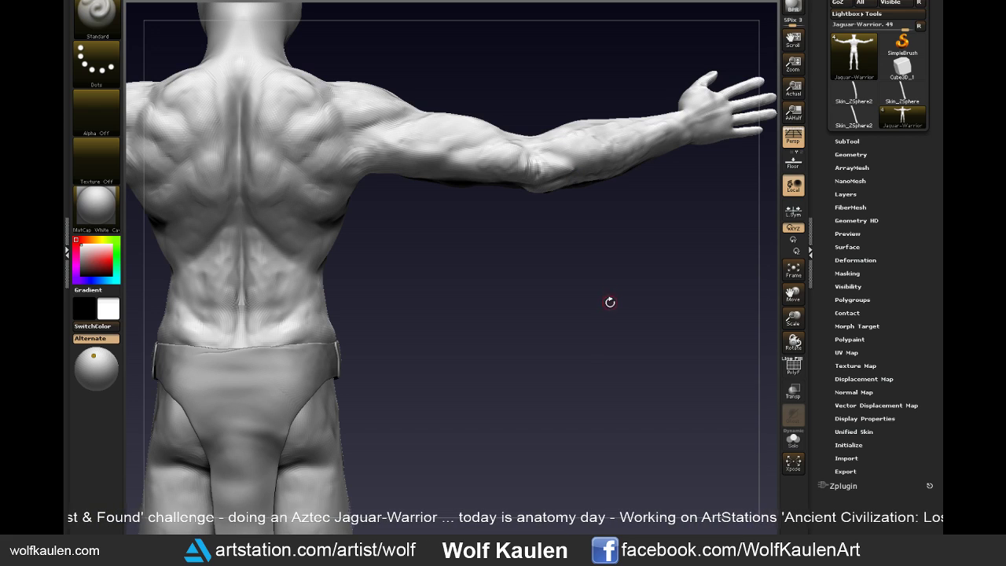
- Reshape the elbow from a close back view with the arm angled upward
left_click_drag(581, 327, 589, 301)
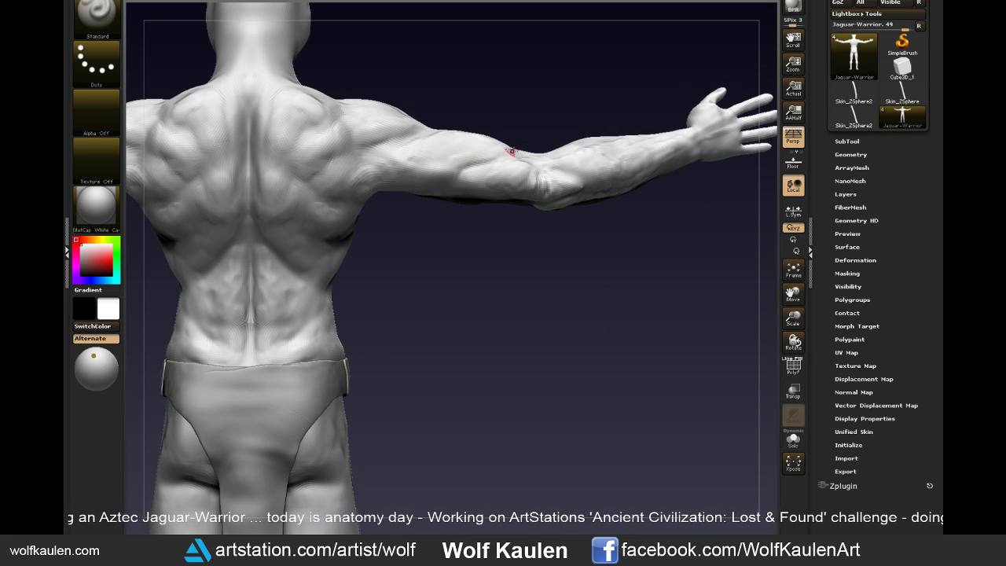
right_click_drag(527, 130, 465, 168)
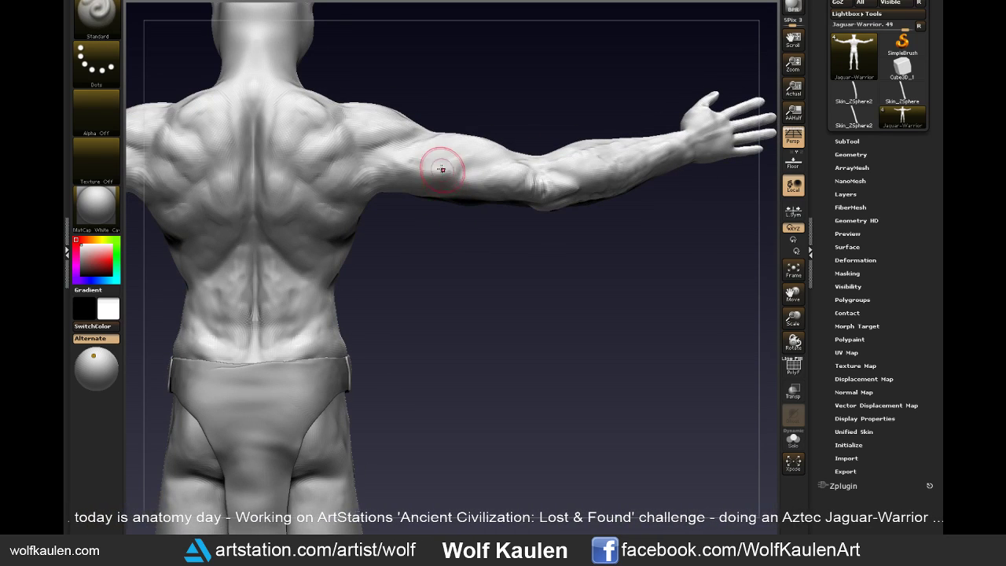
mouse_move(444, 222)
left_mouse_down()
mouse_move(453, 165)
mouse_move(471, 169)
left_mouse_up()
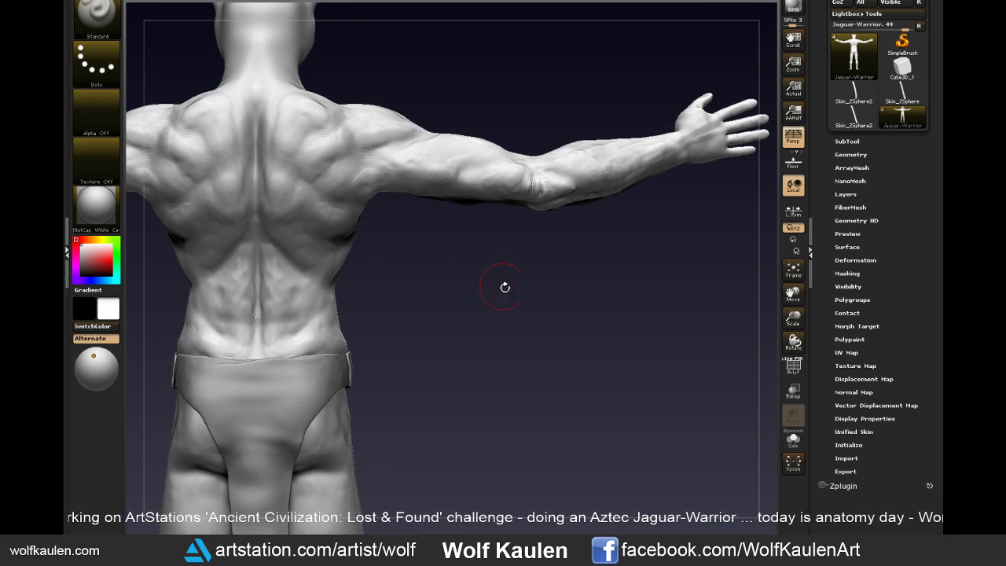
left_click_drag(503, 285, 525, 276)
right_click_drag(539, 225, 539, 249, "ctrl")
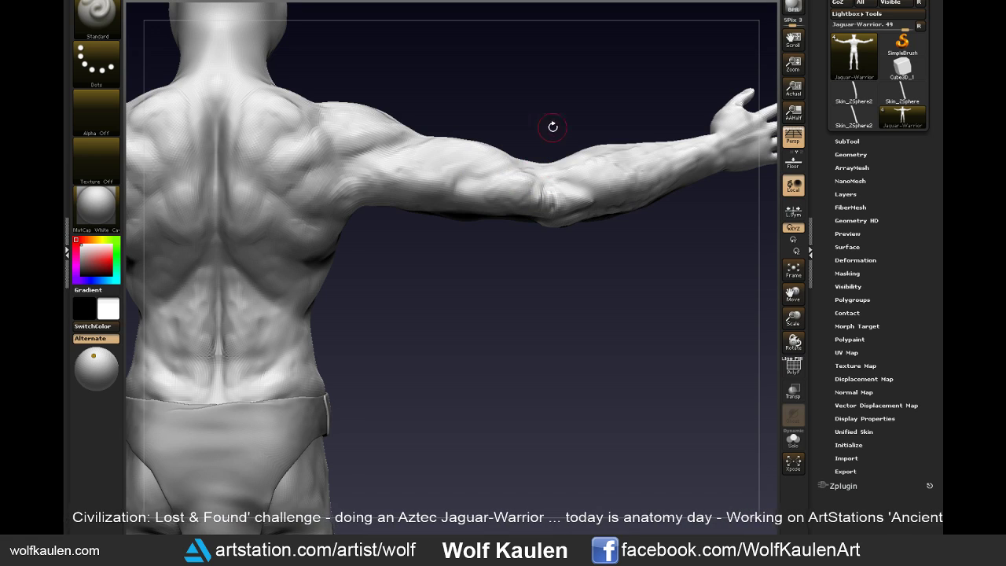
mouse_move(550, 126)
left_mouse_down()
mouse_move(531, 154)
mouse_move(601, 155)
mouse_move(673, 136)
mouse_move(651, 262)
mouse_move(570, 164)
left_mouse_up()
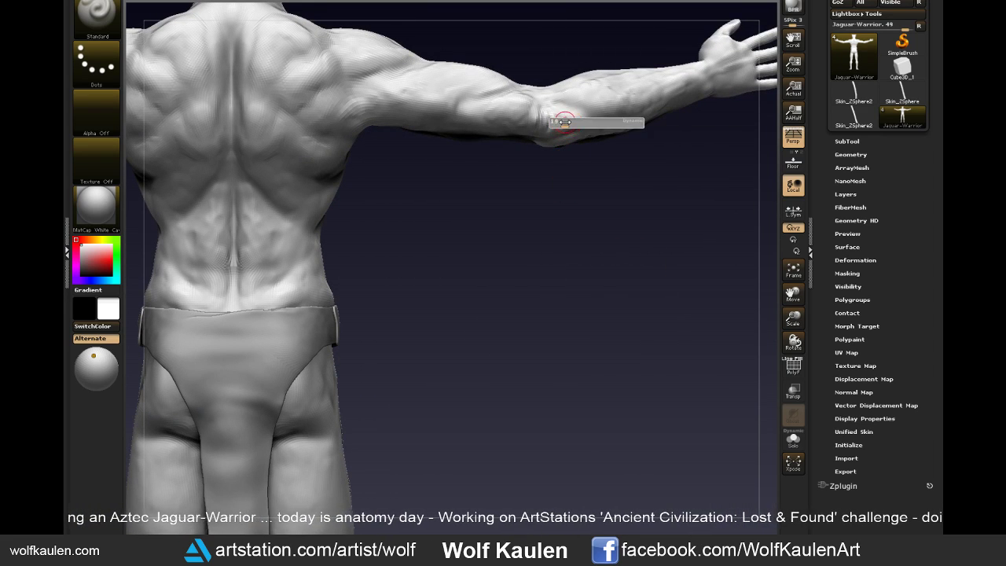
mouse_move(559, 126)
left_mouse_down()
mouse_move(572, 100)
mouse_move(560, 107)
mouse_move(595, 95)
mouse_move(550, 102)
mouse_move(594, 118)
mouse_move(594, 108)
mouse_move(566, 99)
mouse_move(548, 104)
left_mouse_up()
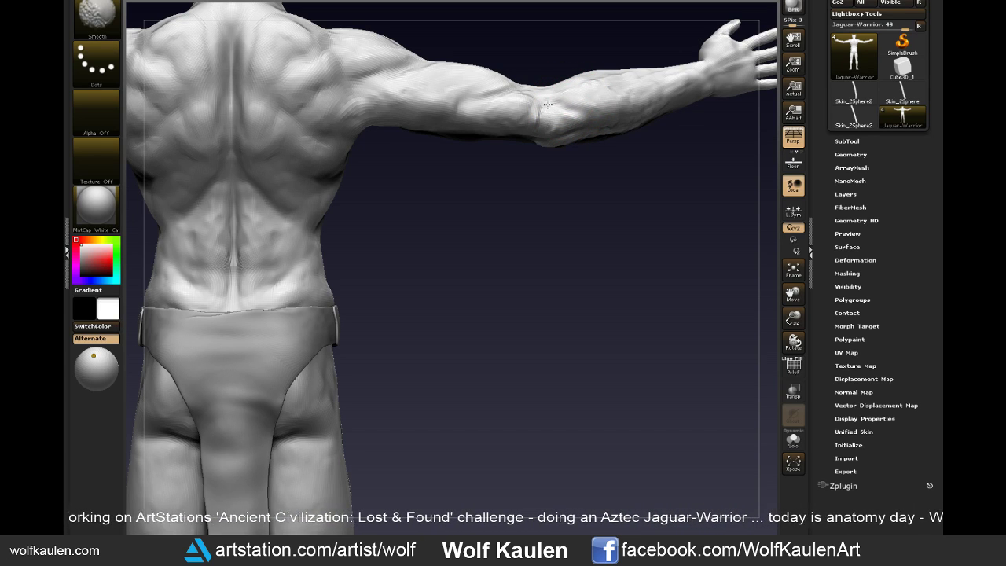
- Carve a crease across the upper arm and smooth around the hand
left_click_drag(568, 207, 584, 243)
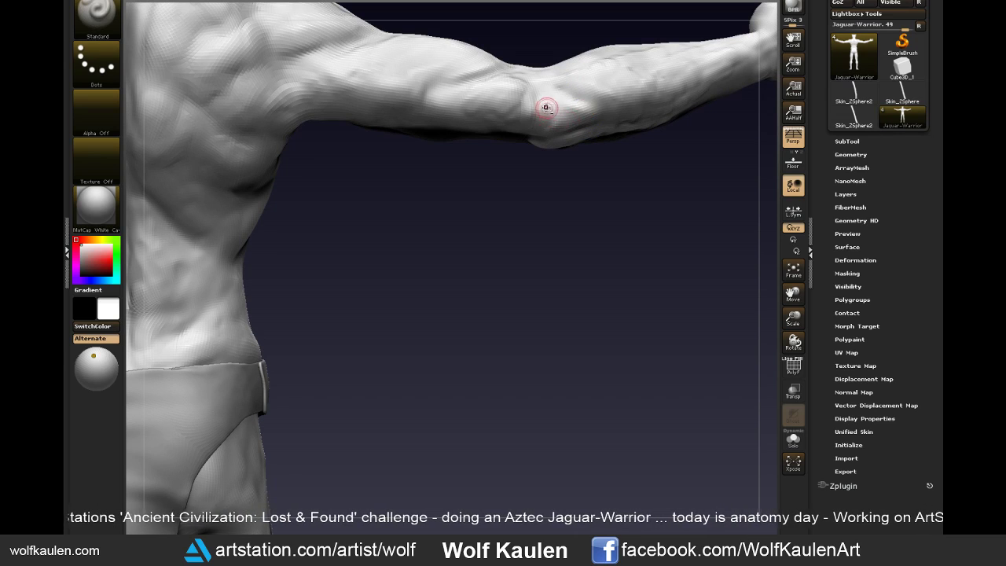
mouse_move(530, 93)
left_mouse_down()
mouse_move(532, 122)
mouse_move(550, 110)
left_mouse_up()
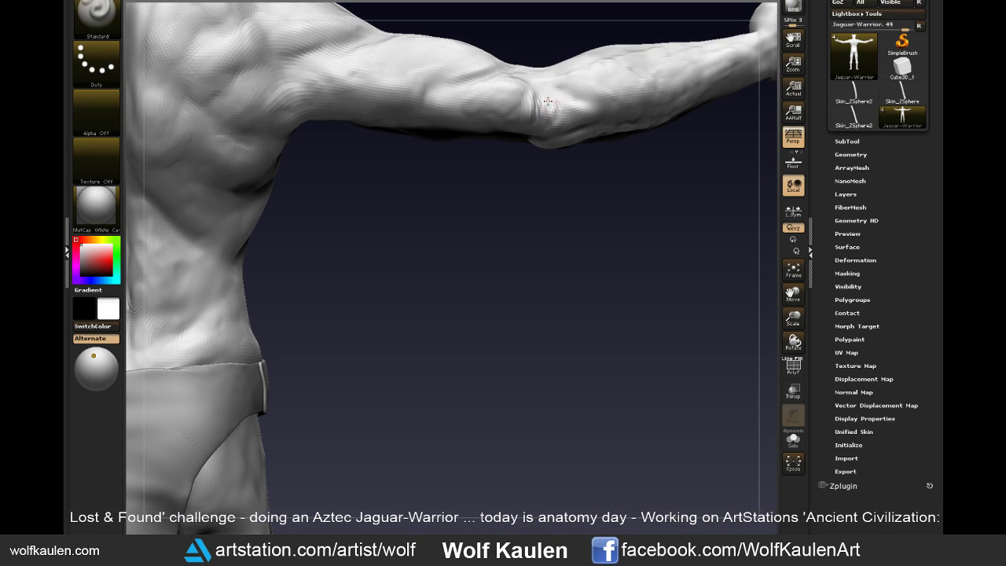
mouse_move(588, 227)
left_mouse_down()
mouse_move(558, 341)
mouse_move(663, 179)
left_mouse_up()
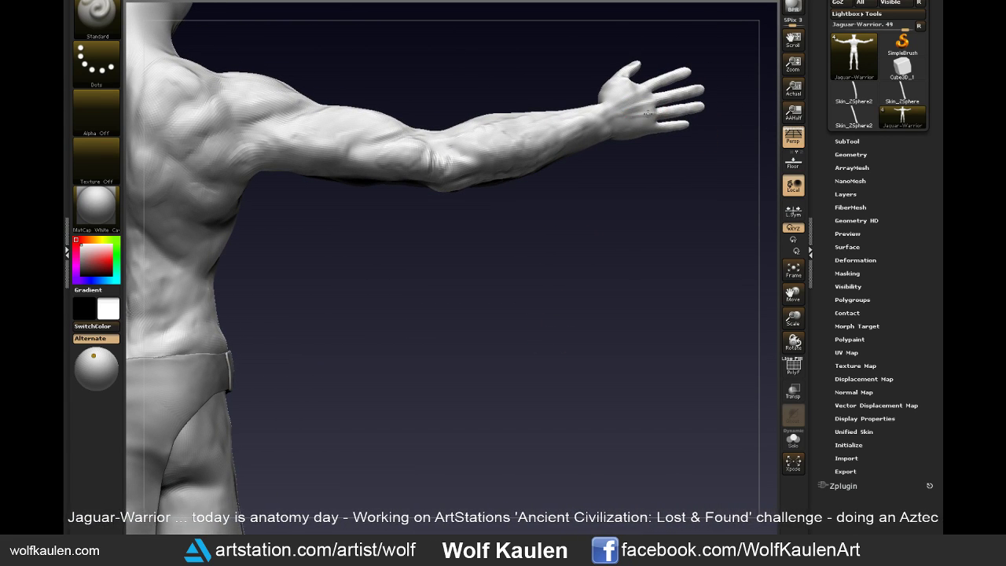
key("shift")
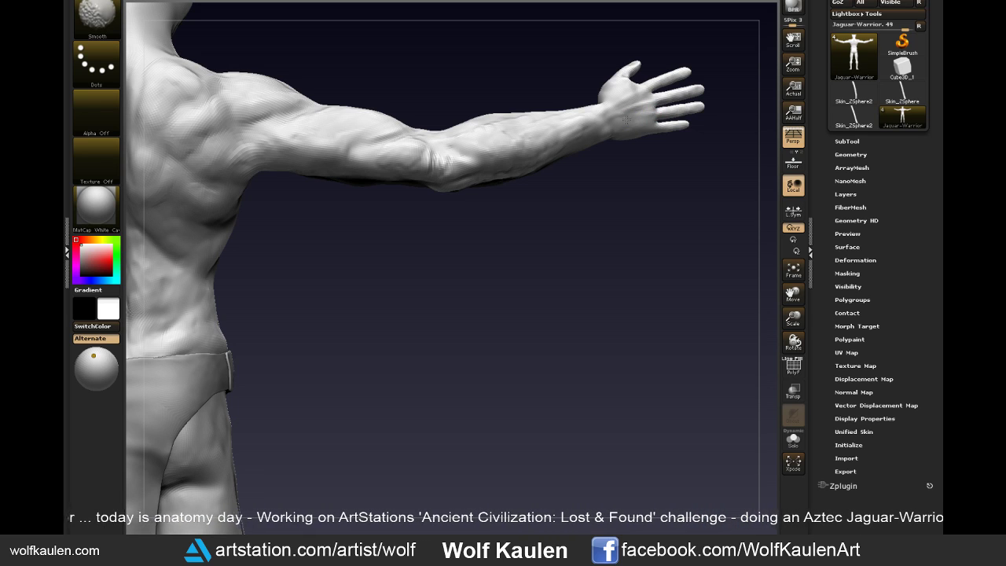
key("shift")
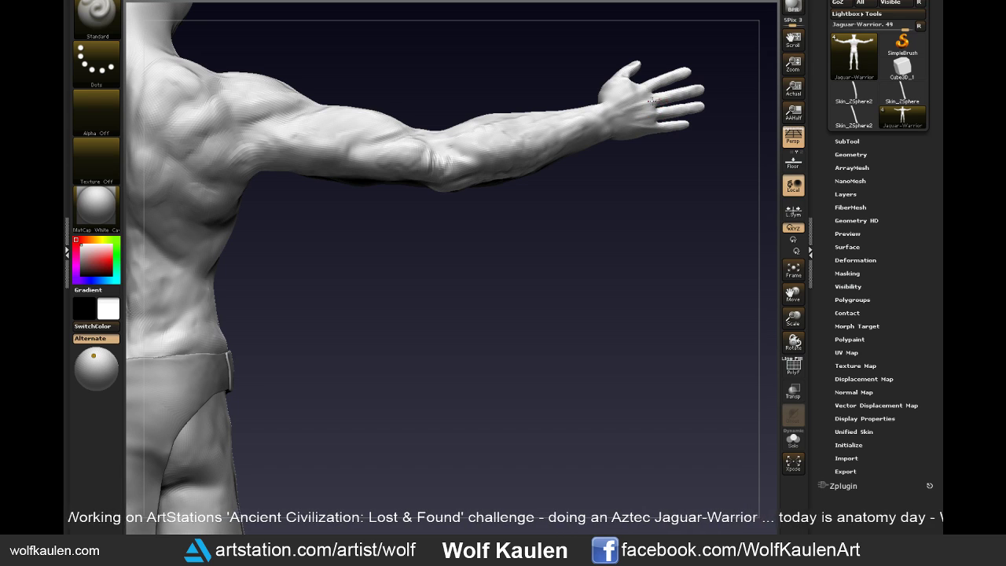
key("shift")
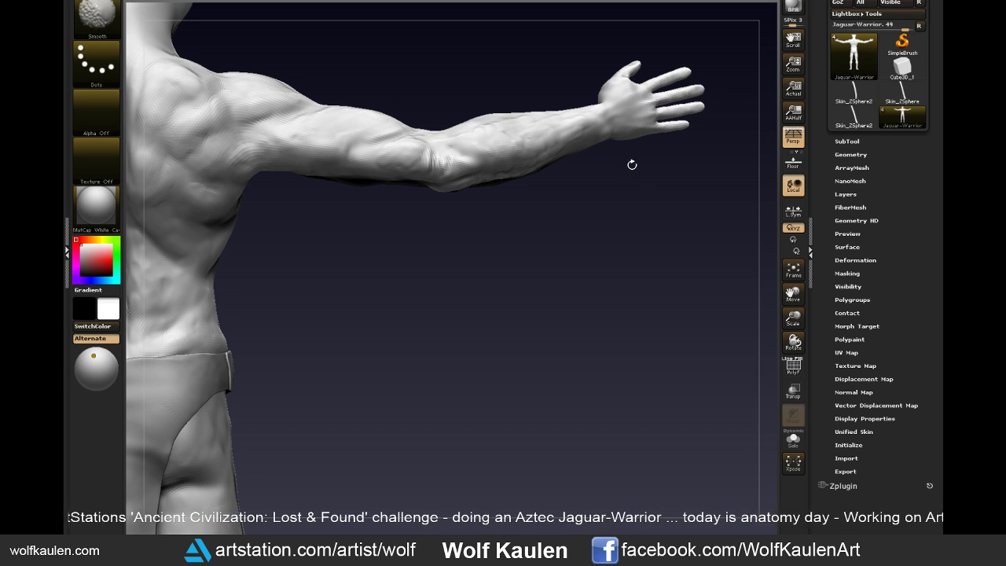
- Smooth along the arm while orbiting round to a front torso view
mouse_move(632, 165)
left_mouse_down()
mouse_move(618, 215)
mouse_move(621, 291)
left_mouse_up()
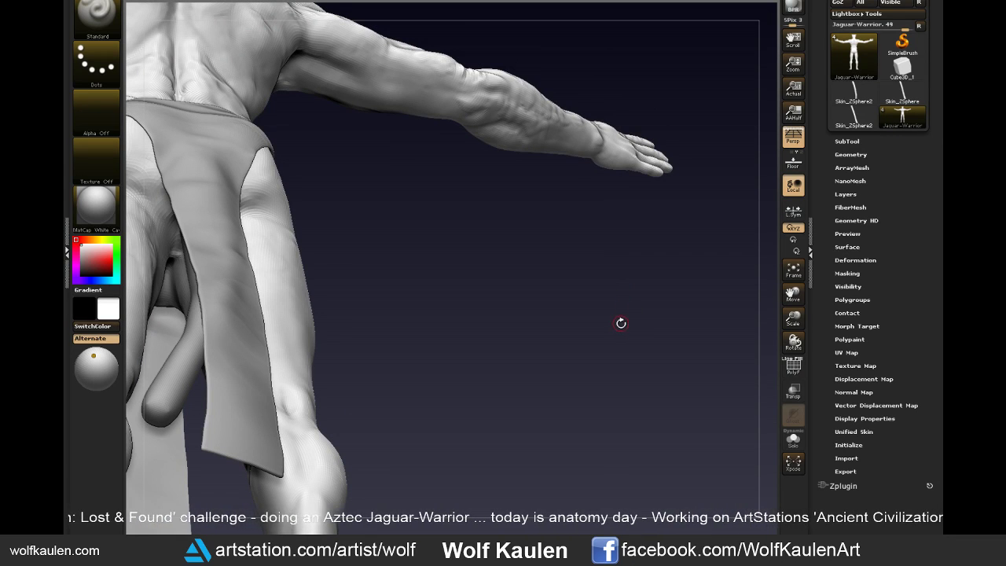
mouse_move(614, 342)
left_mouse_down()
mouse_move(613, 371)
mouse_move(556, 307)
left_mouse_up()
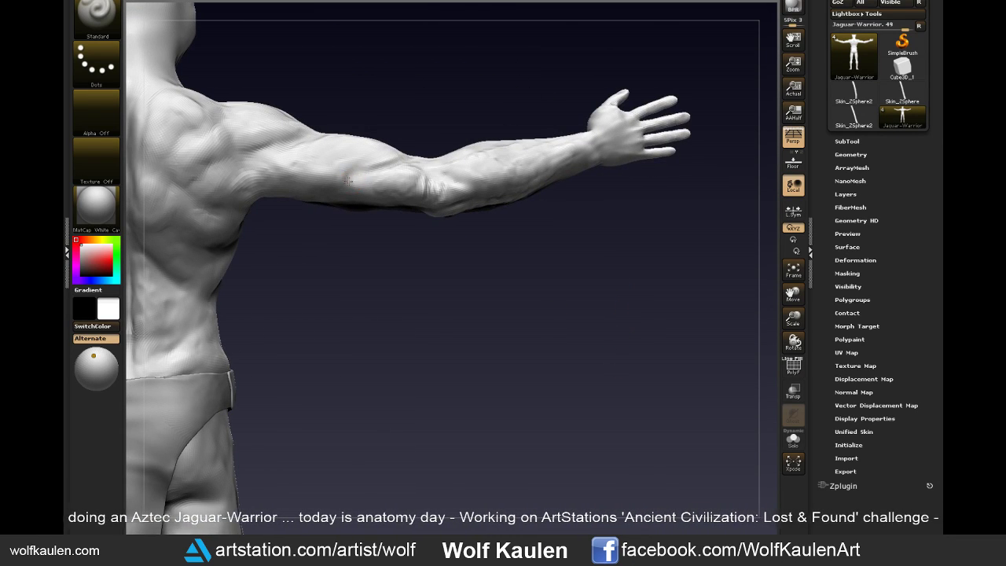
key("shift")
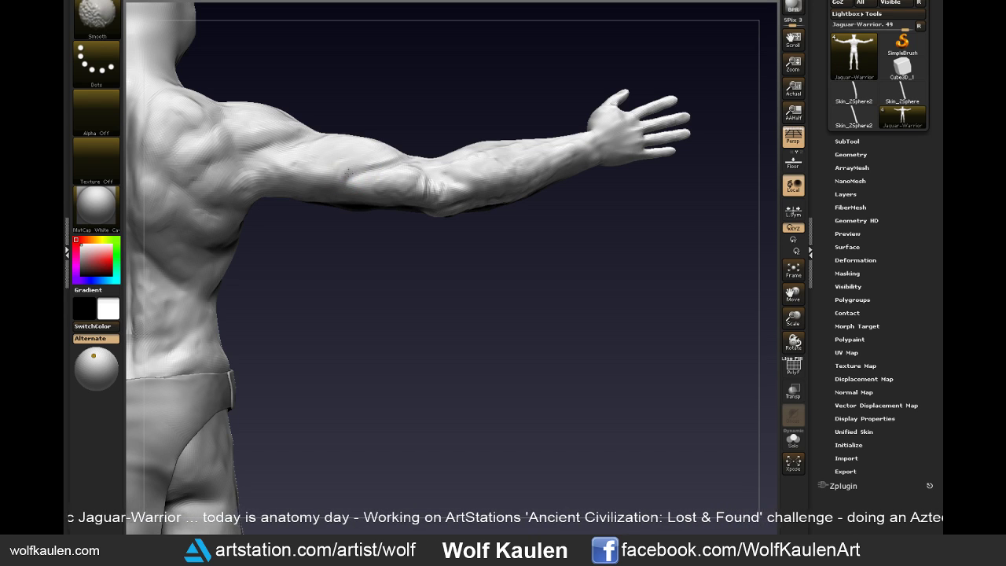
mouse_move(526, 363)
left_mouse_down()
mouse_move(424, 388)
mouse_move(456, 397)
mouse_move(425, 408)
mouse_move(377, 262)
left_mouse_up()
- Orbit around the torso to a straight front view with the hand visible
key("s")
left_click(351, 212)
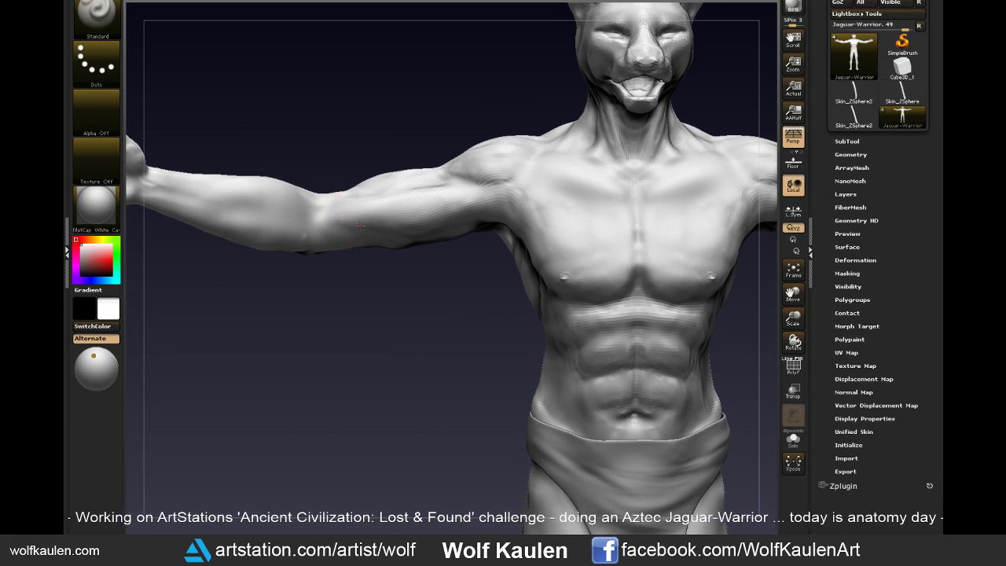
left_click_drag(408, 175, 353, 202)
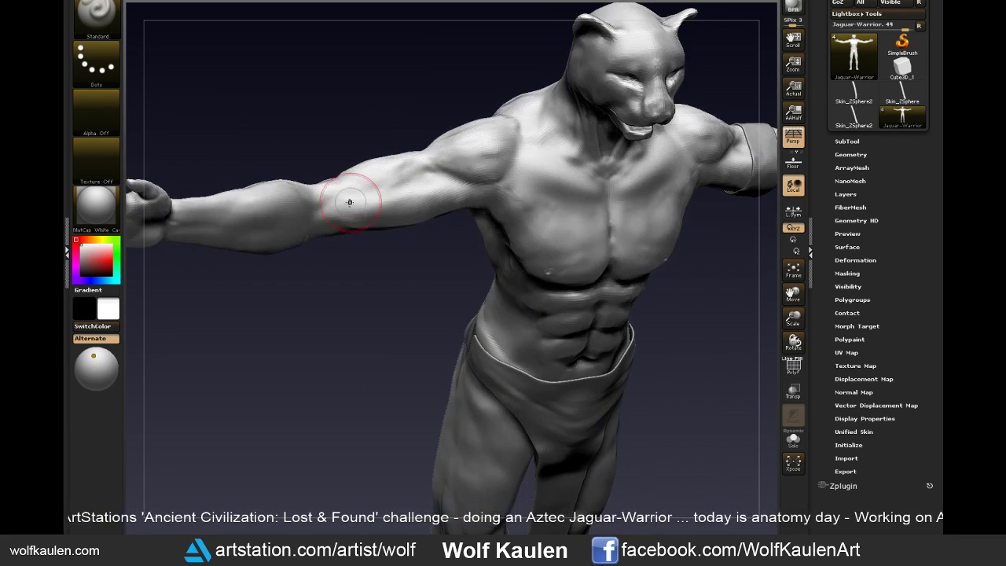
mouse_move(399, 116)
left_mouse_down()
mouse_move(384, 153)
mouse_move(352, 123)
mouse_move(337, 168)
left_mouse_up()
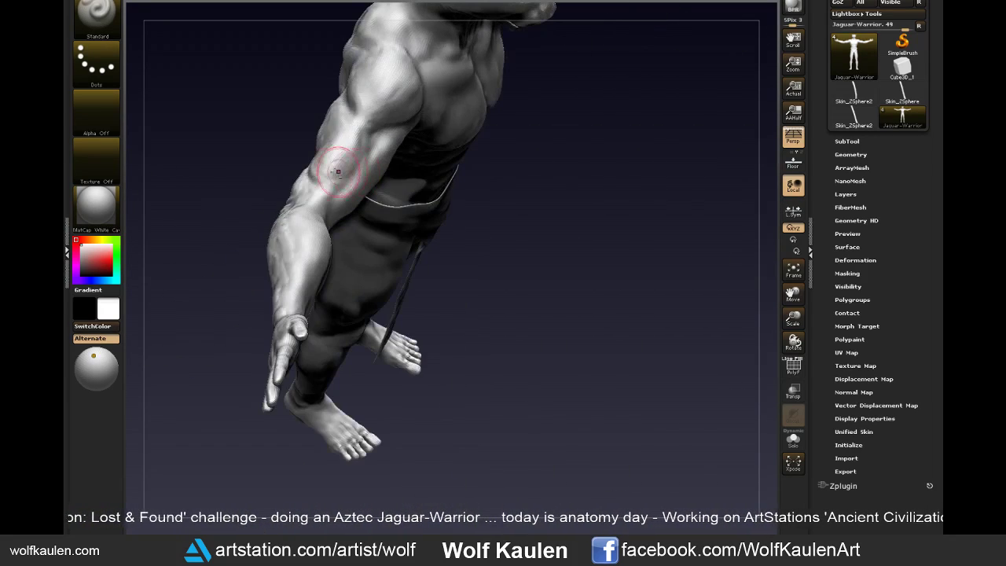
left_click_drag(431, 192, 382, 162)
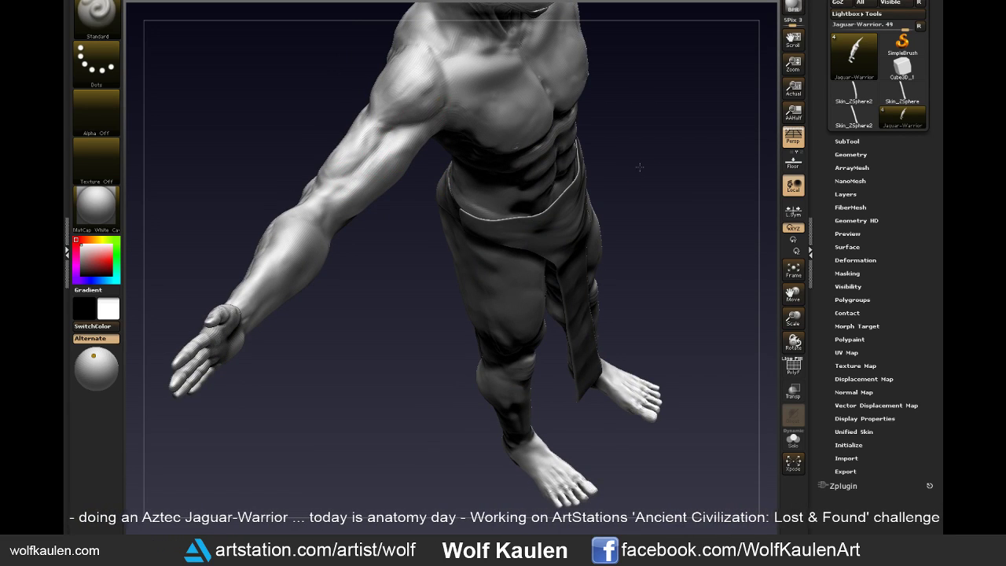
left_click_drag(638, 166, 522, 180, "shift")
left_click_drag(441, 254, 472, 233, "alt")
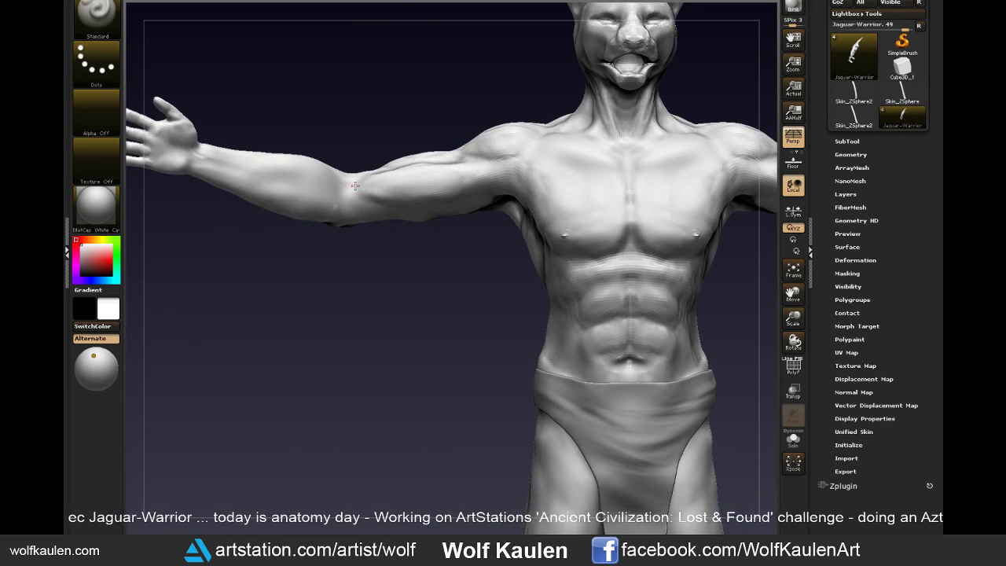
left_click_drag(415, 220, 426, 292)
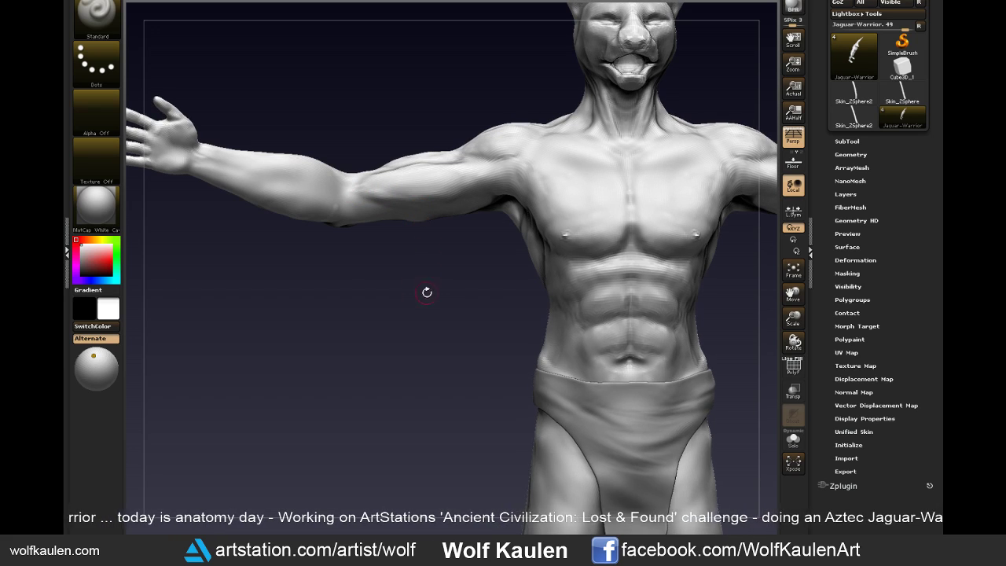
- Select the TrimDynamic brush and turn the model so the armband faces forward
key("b")
key("t")
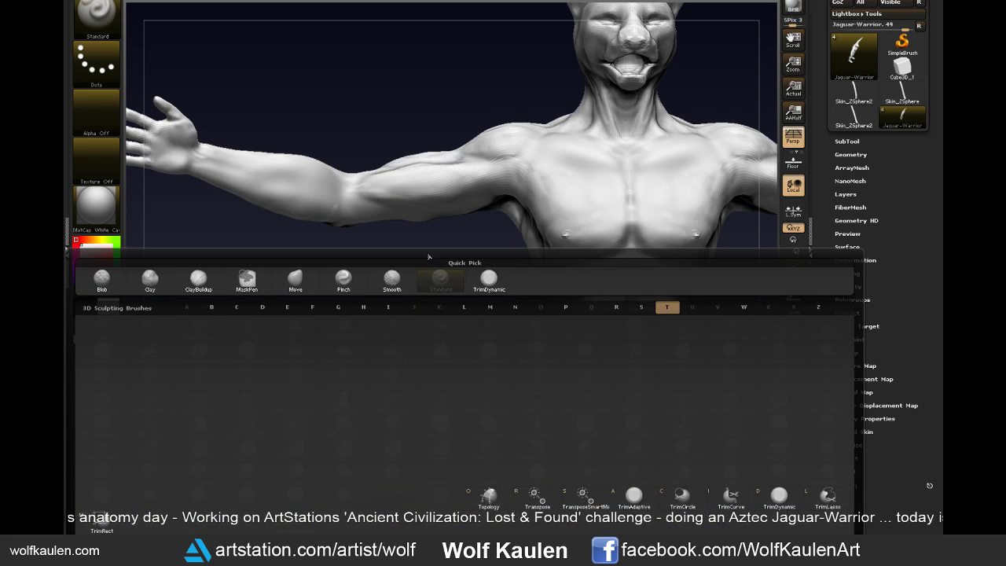
key("d")
left_click_drag(422, 255, 426, 235)
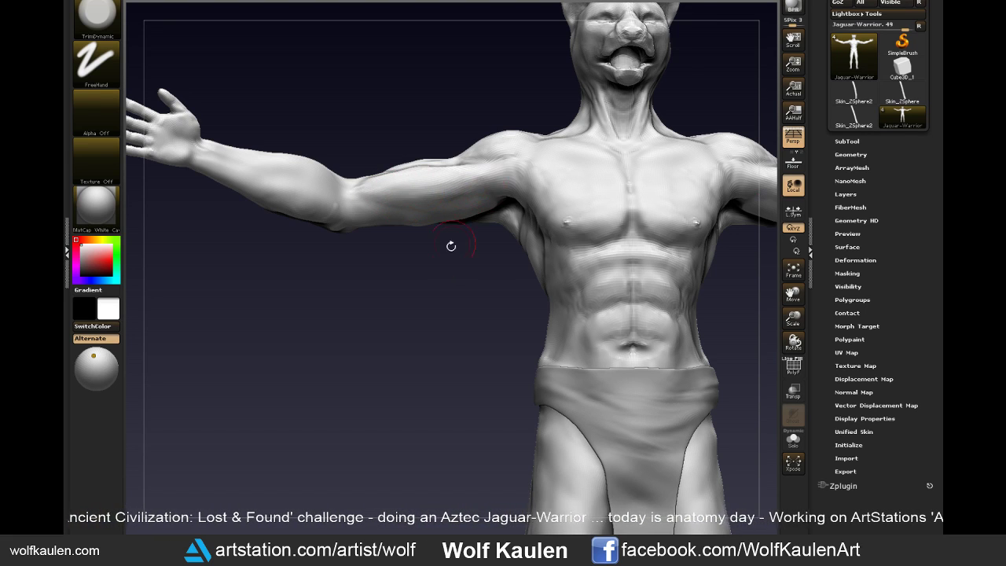
left_click_drag(451, 246, 450, 236)
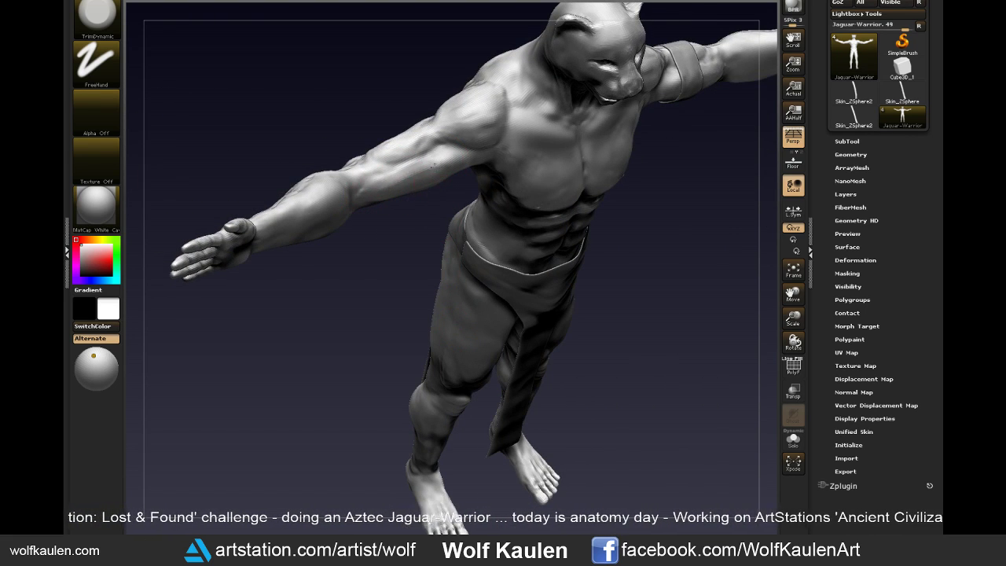
left_click_drag(358, 236, 406, 344)
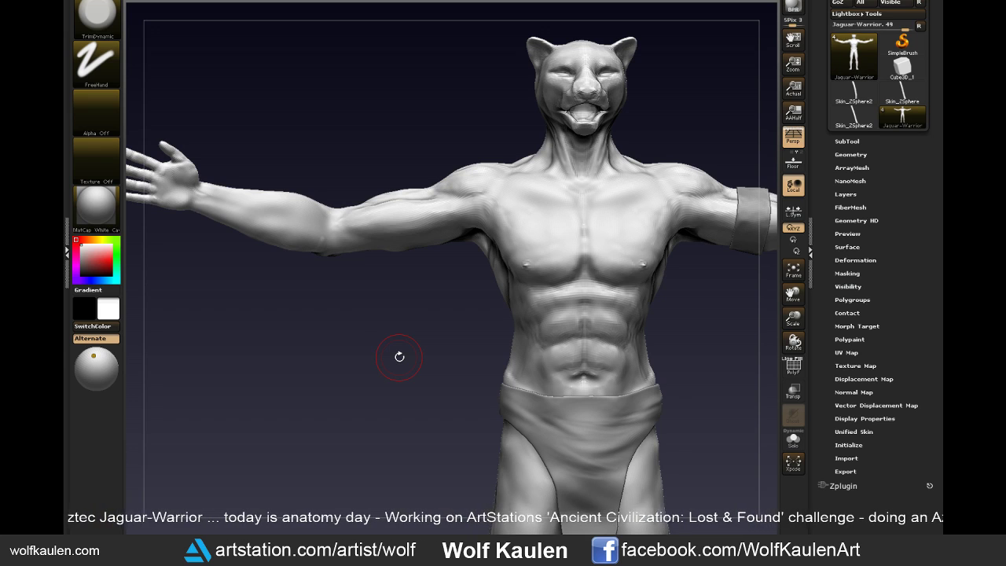
left_click_drag(687, 358, 674, 435)
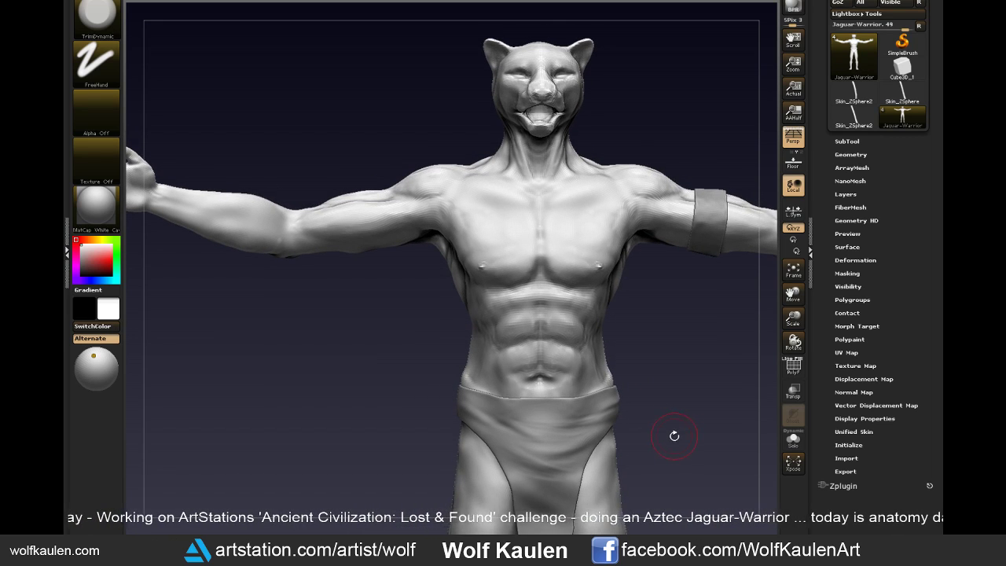
- Pick the Clay brush with Dots stroke and reduce its Draw Size
key("b")
key("c")
key("l")
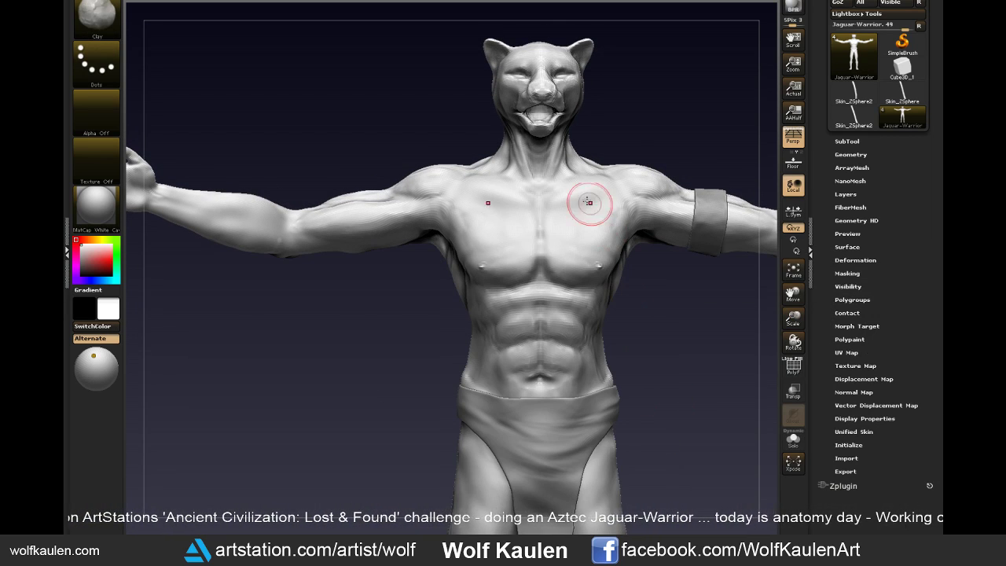
key("s")
left_click_drag(580, 201, 570, 196)
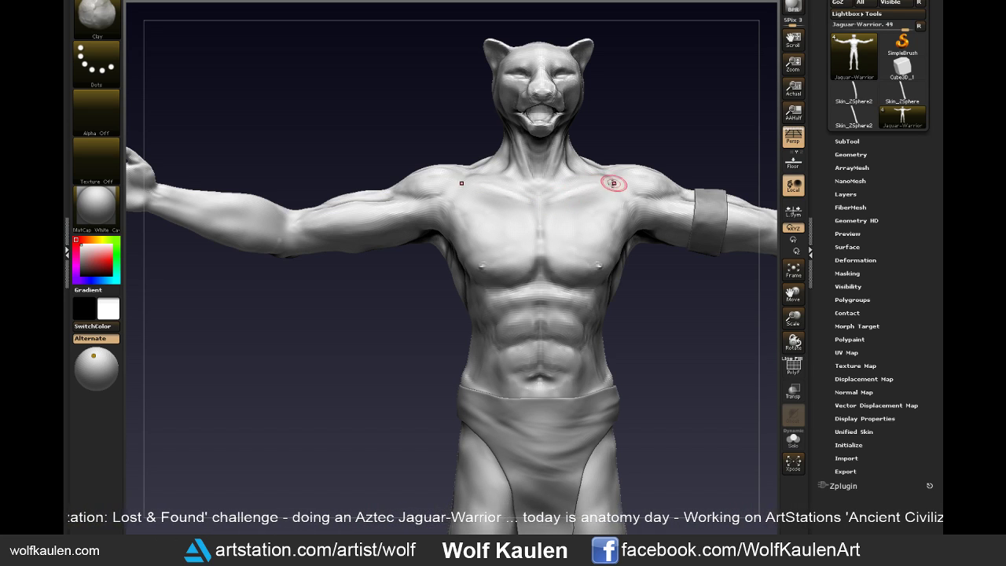
left_click_drag(648, 170, 596, 167, "alt")
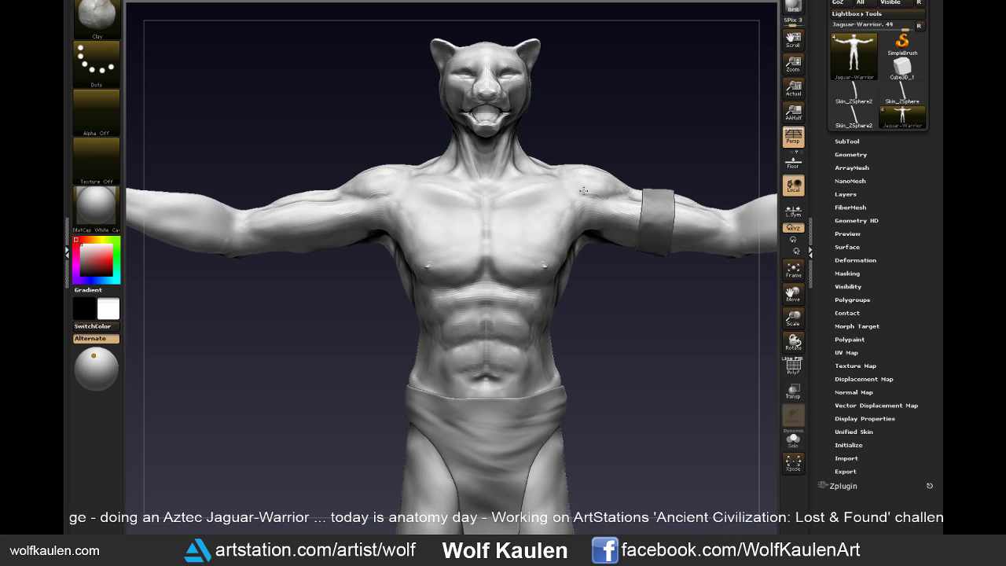
left_click_drag(649, 288, 673, 298)
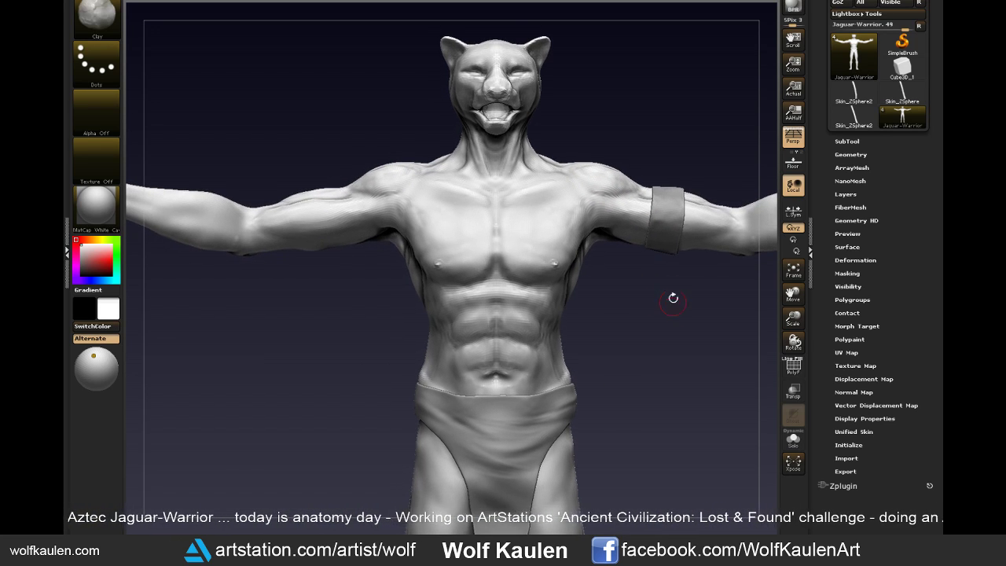
left_click_drag(655, 352, 711, 344)
- Turn on Solo to hide loincloth and armband, then reshape the elbow underside
left_click(793, 440)
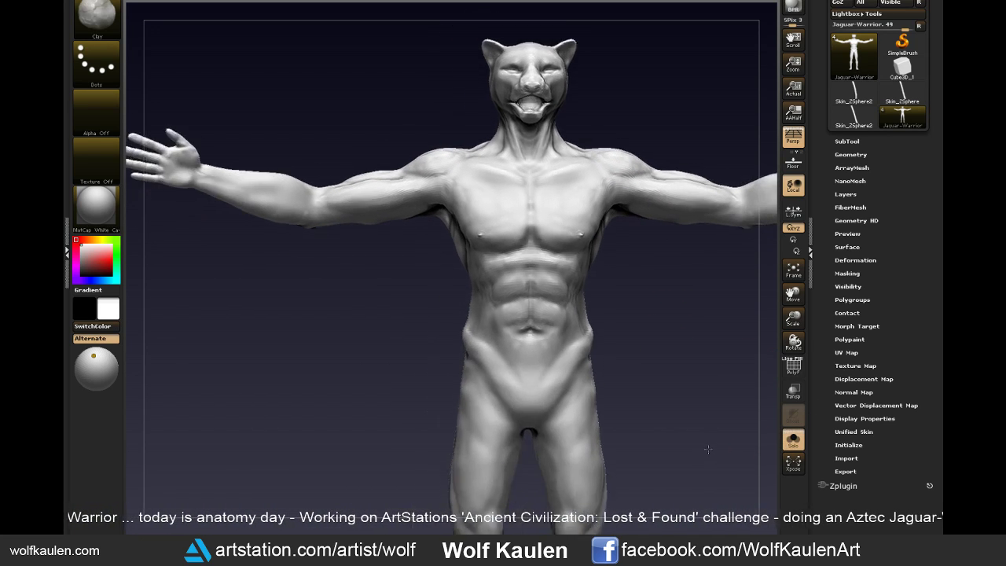
mouse_move(681, 455)
left_mouse_down()
mouse_move(627, 466)
mouse_move(568, 401)
left_mouse_up()
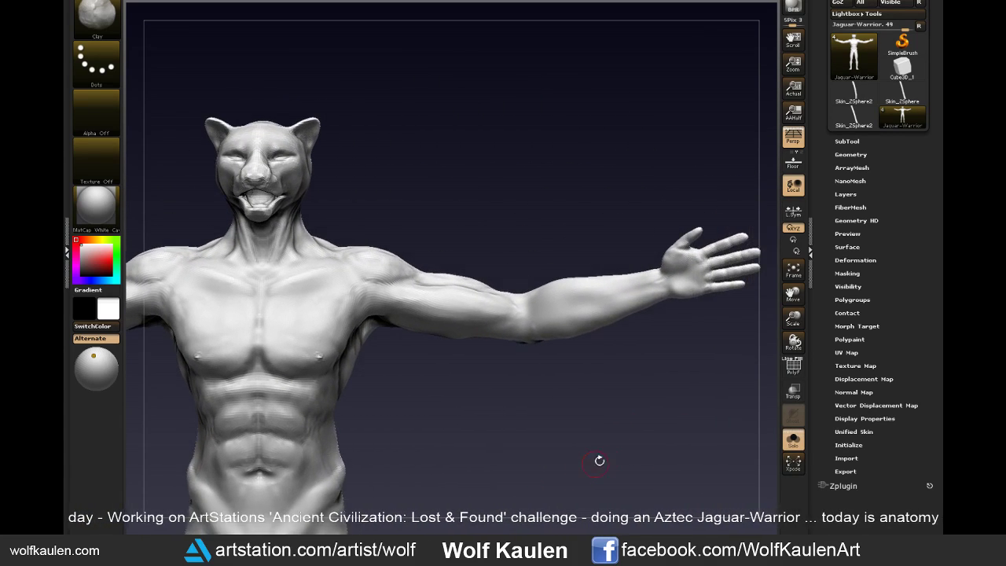
left_click_drag(474, 258, 460, 275)
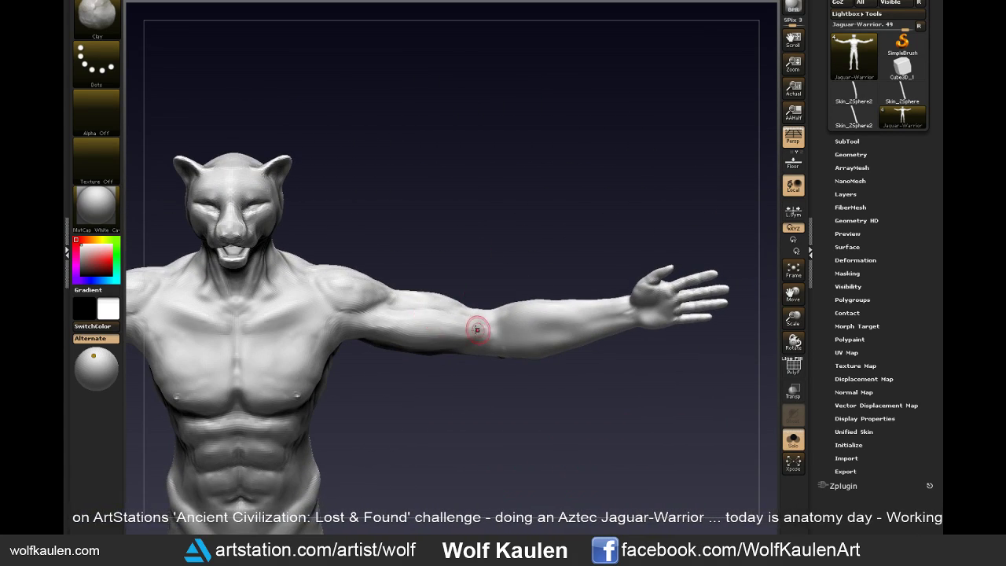
mouse_move(469, 341)
left_mouse_down()
mouse_move(476, 318)
mouse_move(492, 326)
left_mouse_up()
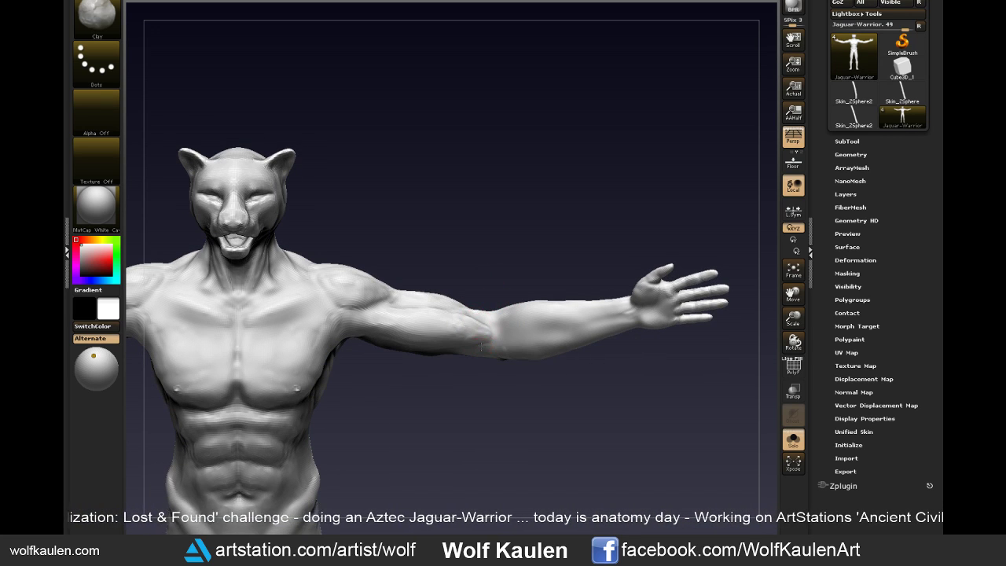
left_click_drag(513, 252, 550, 250)
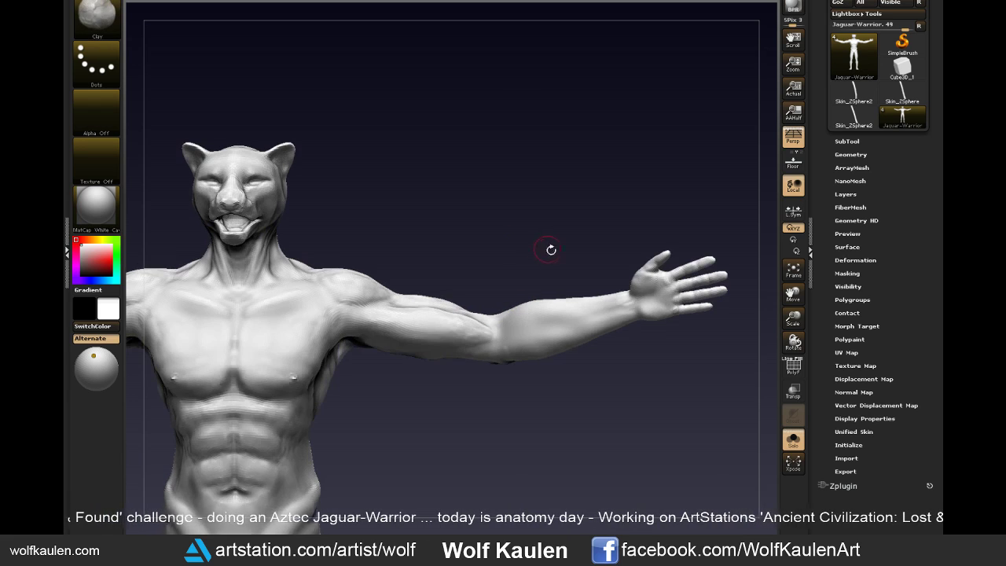
left_click_drag(620, 420, 490, 295)
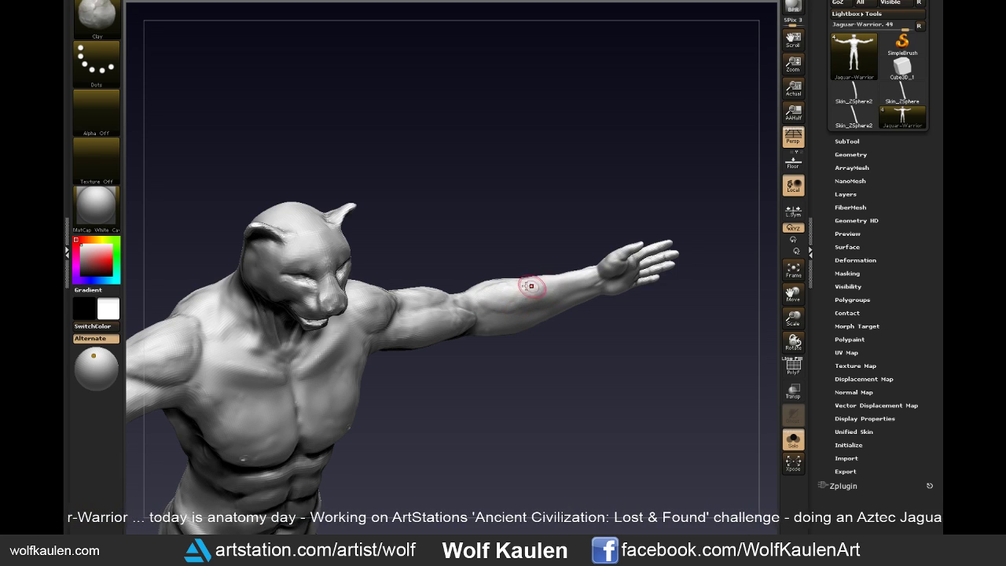
left_click_drag(528, 285, 461, 359)
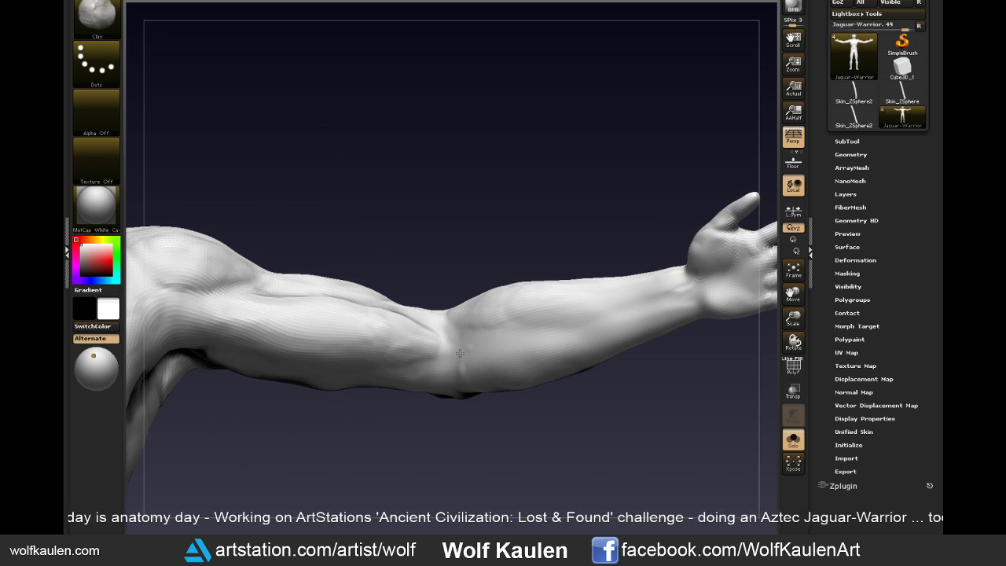
mouse_move(461, 368)
left_mouse_down()
mouse_move(486, 348)
mouse_move(481, 365)
left_mouse_up()
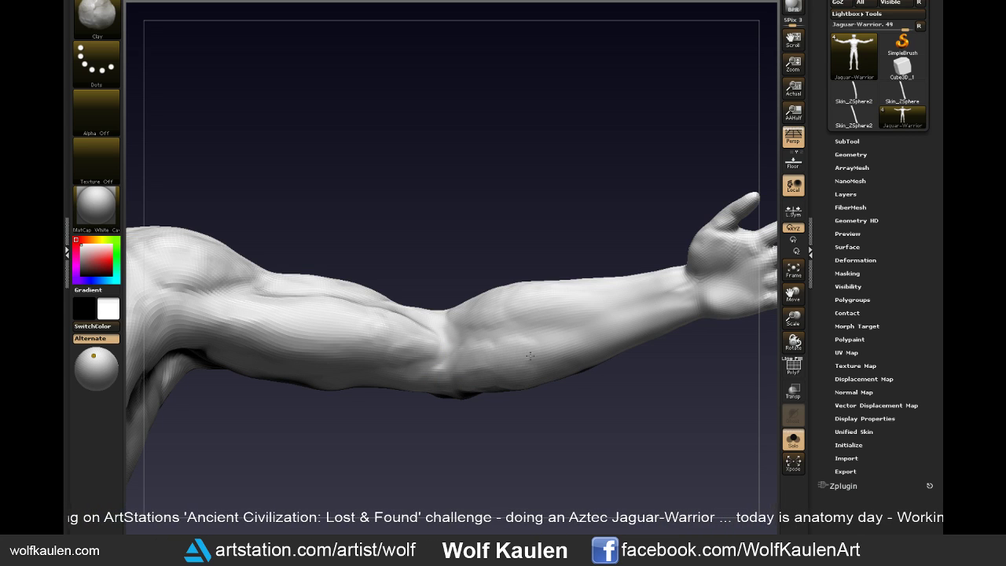
- Refine the forearm muscles from below and side-on views
left_click_drag(584, 382, 494, 342)
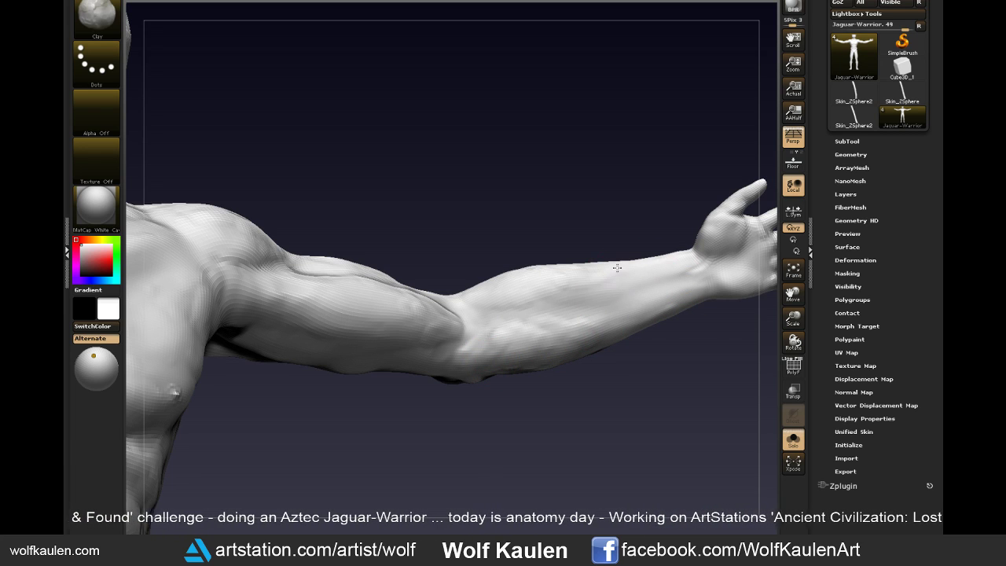
mouse_move(682, 275)
left_mouse_down()
mouse_move(626, 308)
mouse_move(647, 341)
left_mouse_up()
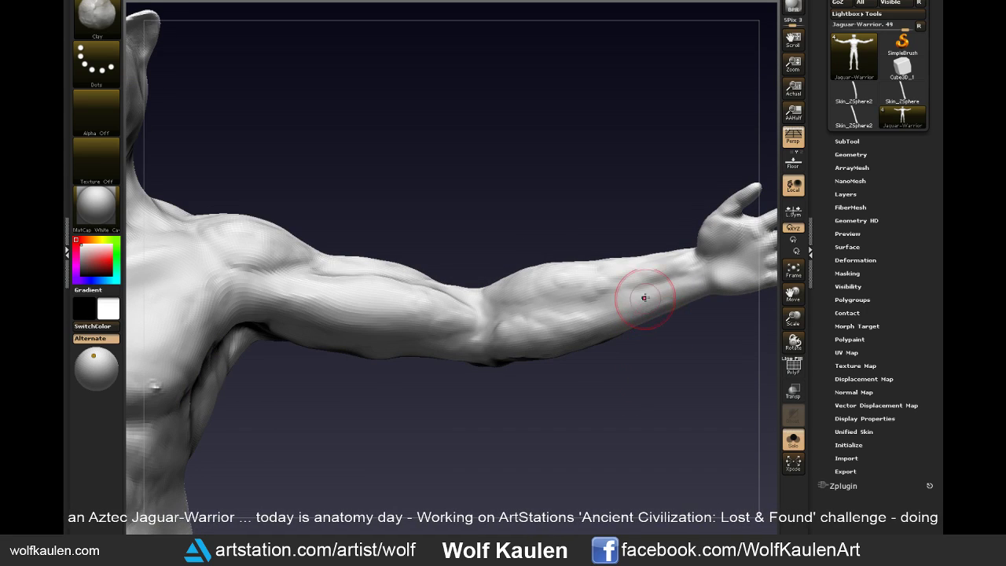
left_click_drag(602, 291, 511, 285)
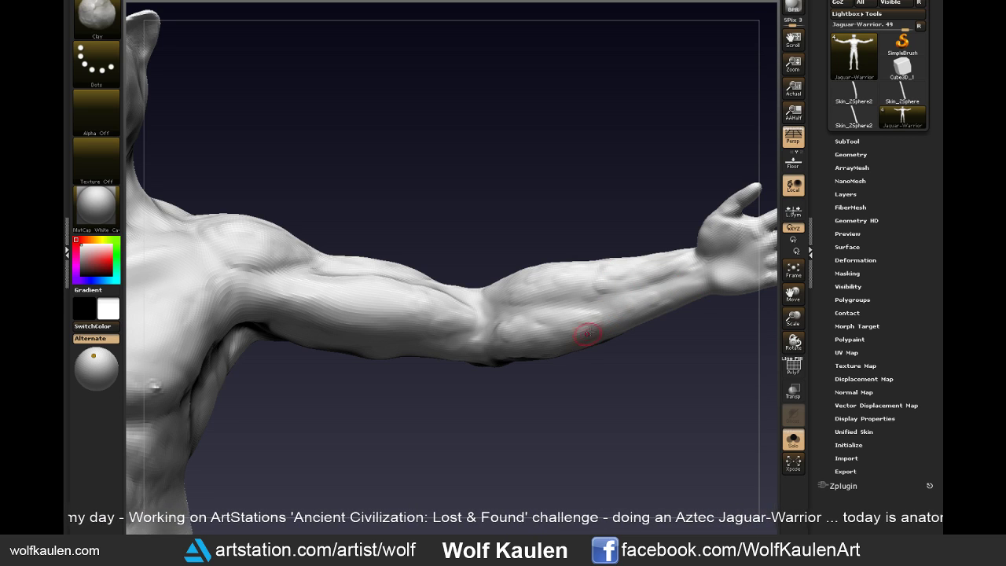
right_click_drag(588, 334, 584, 370)
mouse_move(615, 409)
right_mouse_down()
mouse_move(534, 343)
mouse_move(613, 429)
right_mouse_up()
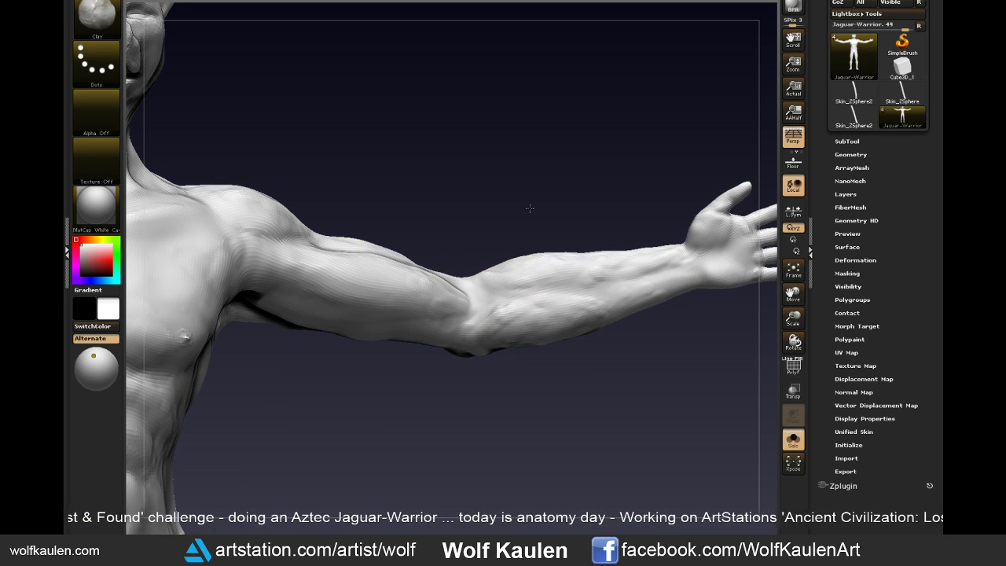
right_click_drag(520, 286, 483, 266)
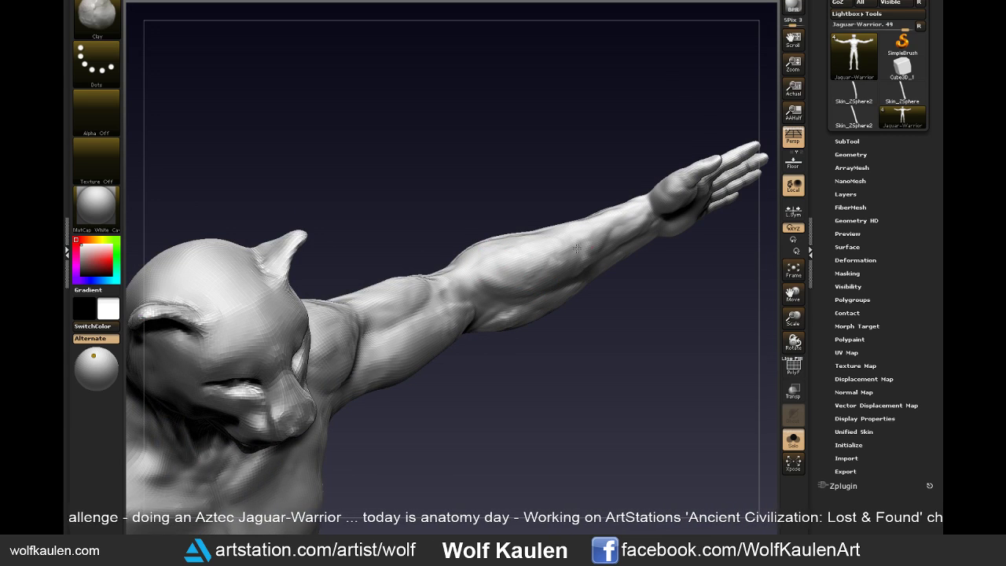
right_click_drag(576, 248, 613, 355)
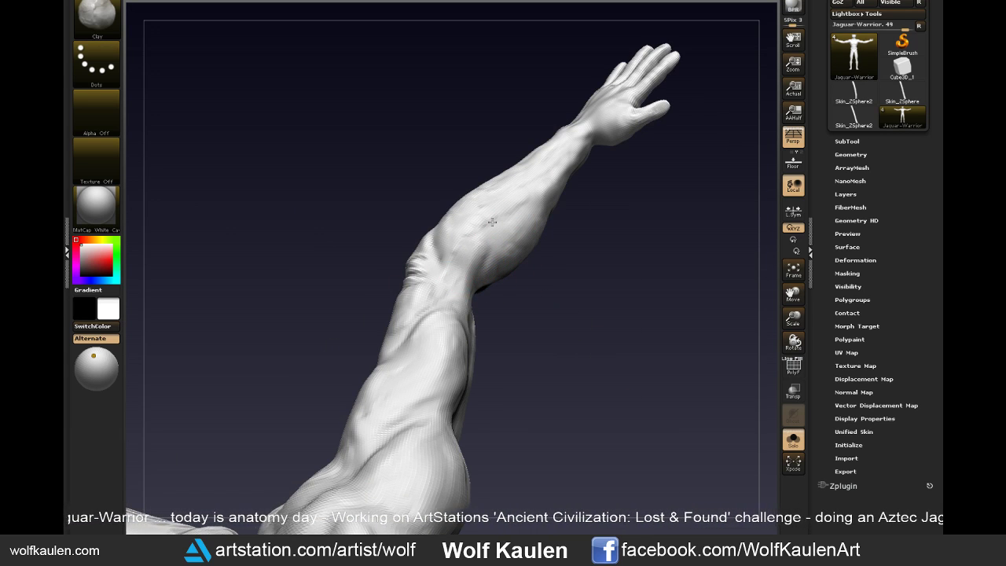
right_click_drag(532, 312, 521, 320)
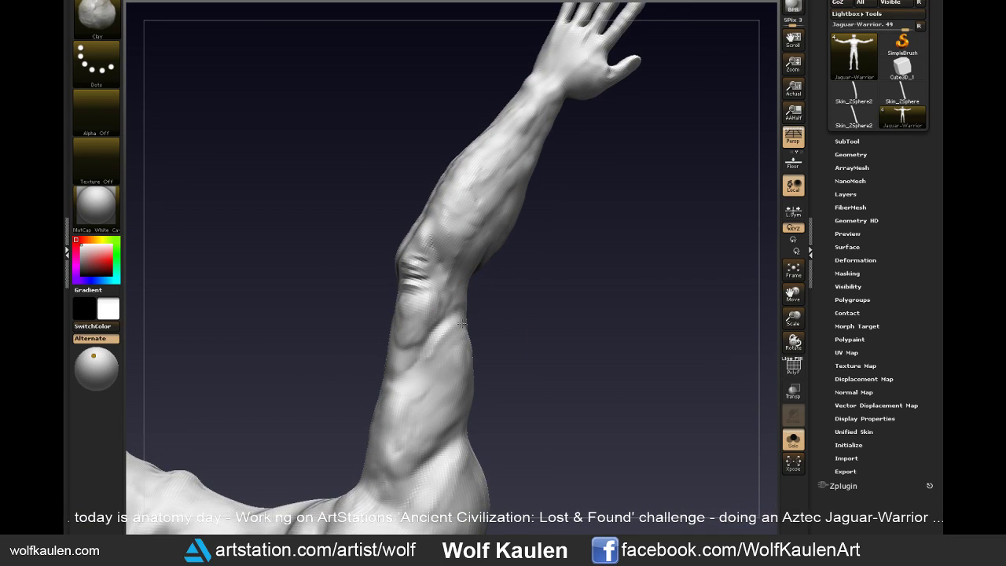
- Sculpt the forearm muscle surface from several angles, then frame the whole figure
mouse_move(469, 258)
right_mouse_down()
mouse_move(450, 270)
mouse_move(421, 244)
right_mouse_up()
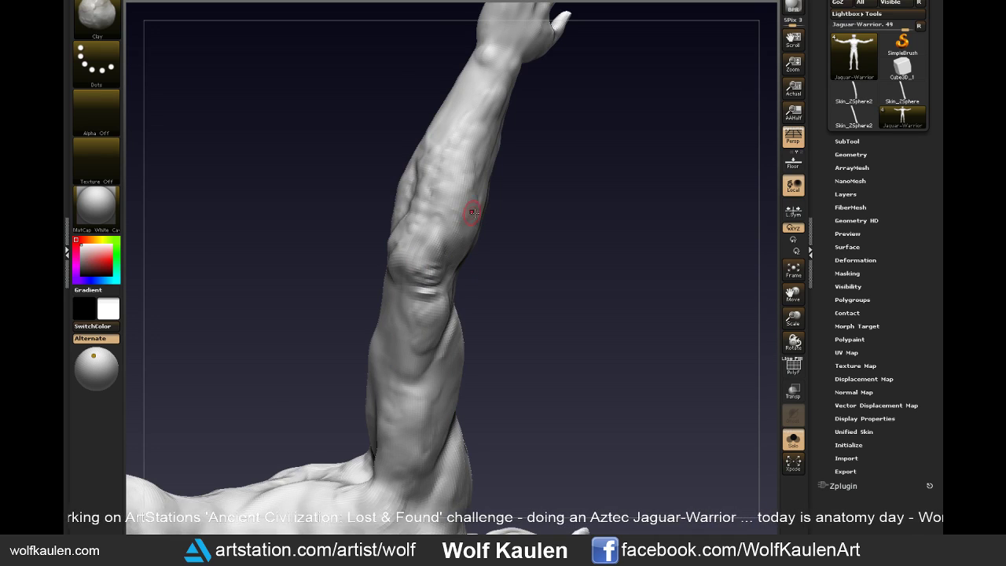
right_click_drag(472, 212, 433, 198)
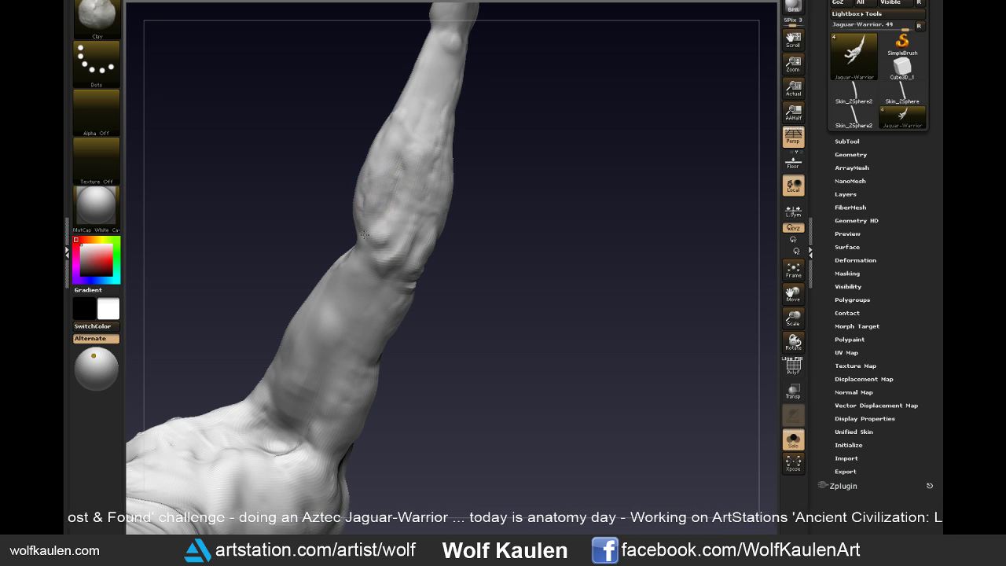
mouse_move(364, 233)
right_mouse_down()
mouse_move(515, 383)
mouse_move(490, 275)
right_mouse_up()
right_click_drag(409, 353, 532, 296)
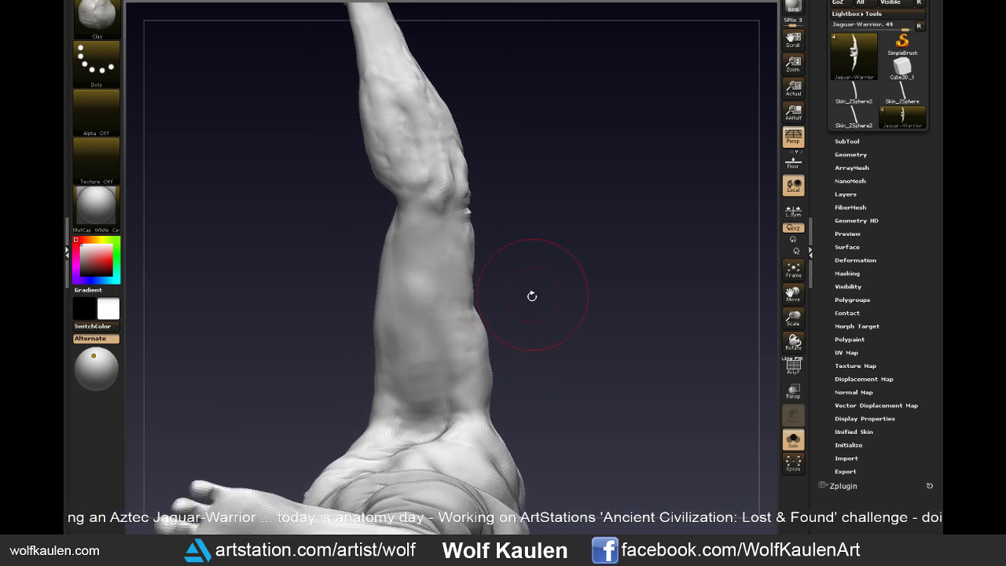
mouse_move(465, 318)
right_mouse_down()
mouse_move(547, 373)
mouse_move(370, 415)
right_mouse_up()
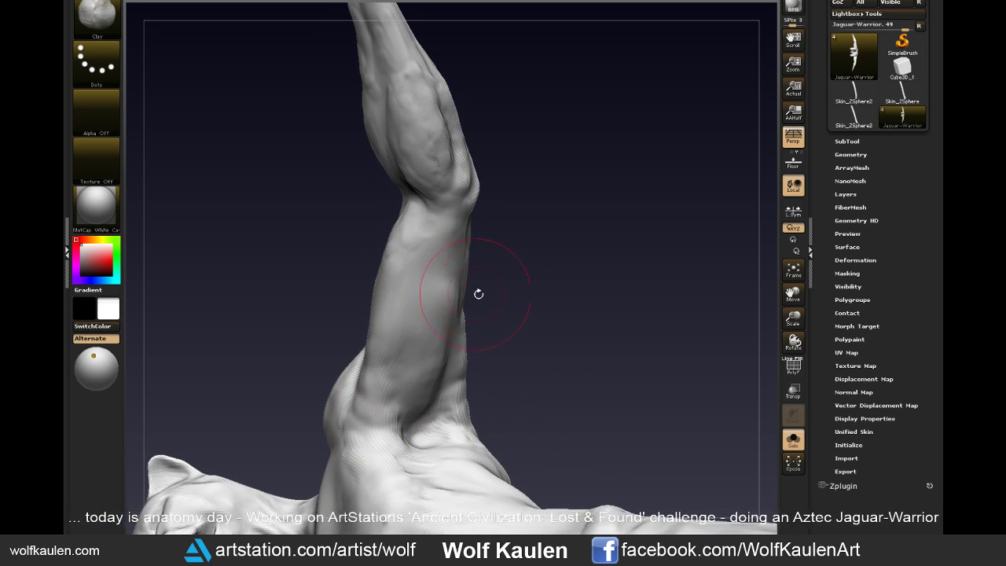
right_click_drag(478, 293, 491, 299)
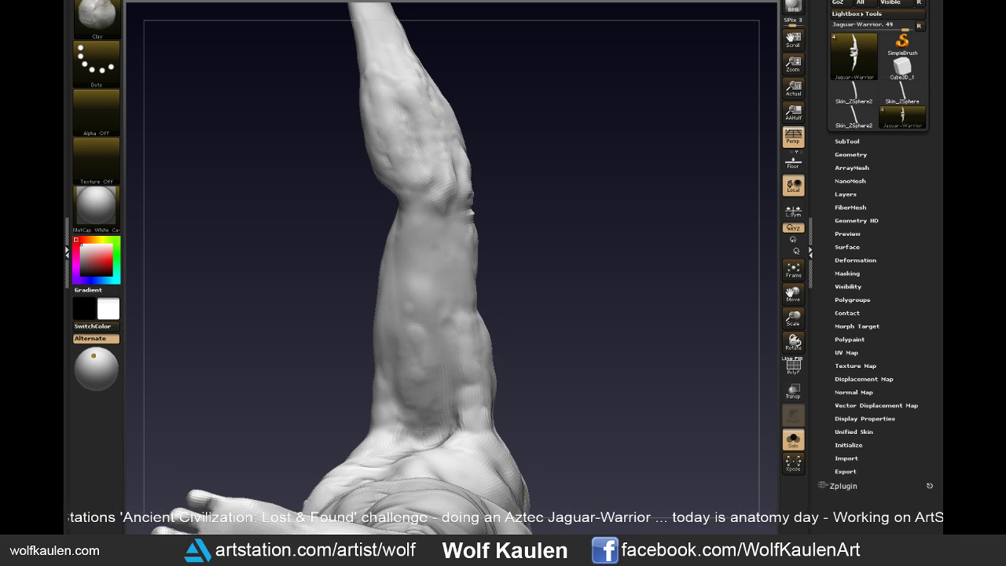
left_click_drag(514, 325, 426, 337)
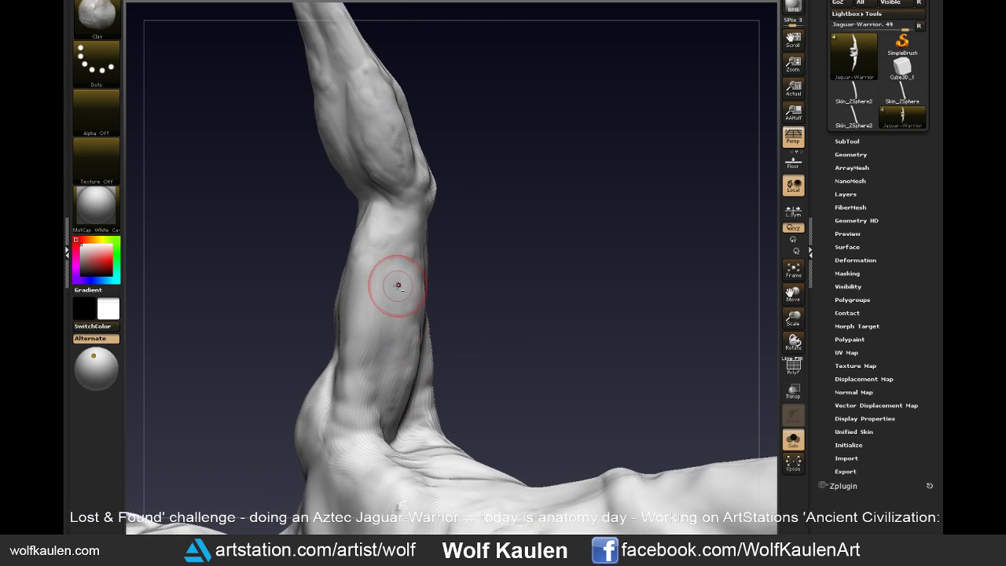
left_click_drag(362, 389, 440, 385)
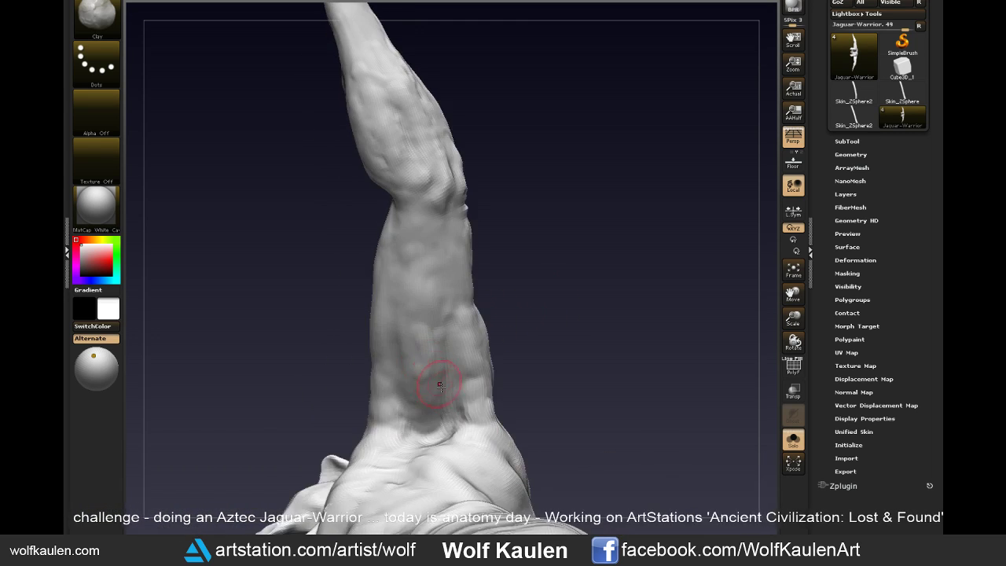
mouse_move(544, 300)
left_mouse_down()
mouse_move(512, 315)
mouse_move(588, 325)
left_mouse_up()
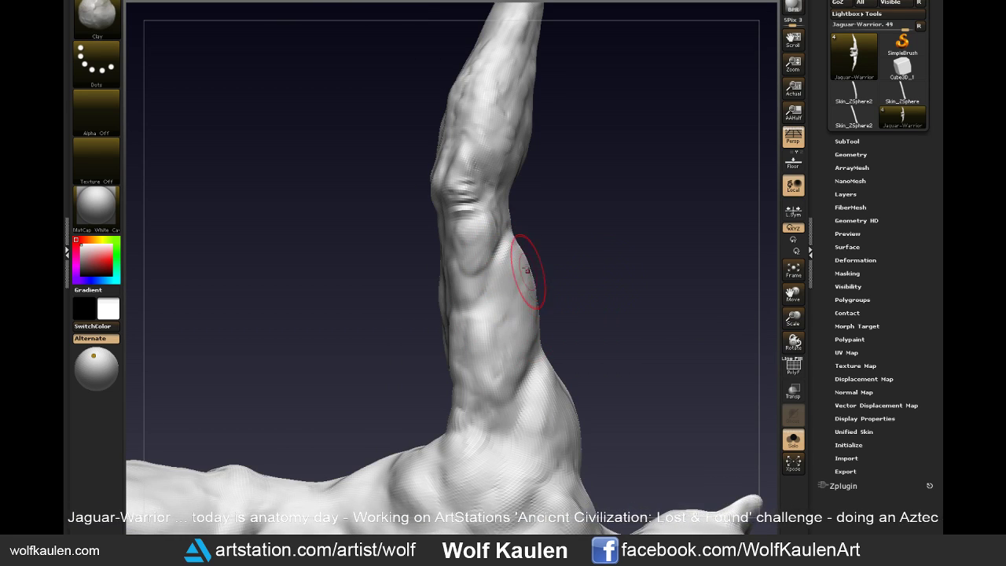
left_click_drag(527, 269, 503, 236)
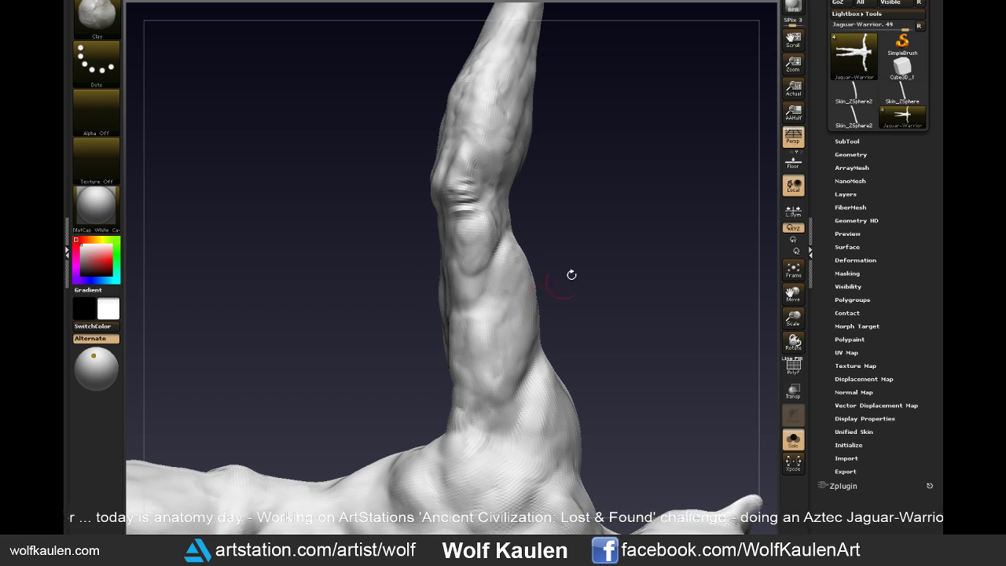
mouse_move(571, 274)
left_mouse_down()
mouse_move(655, 328)
mouse_move(644, 343)
mouse_move(579, 281)
mouse_move(608, 246)
mouse_move(667, 278)
mouse_move(649, 321)
mouse_move(675, 310)
left_mouse_up()
key("f")
- Overwrite Jaguar-Warrior.zpr with the current project and add a small Clay stroke to the right forearm
key("ctrl+s")
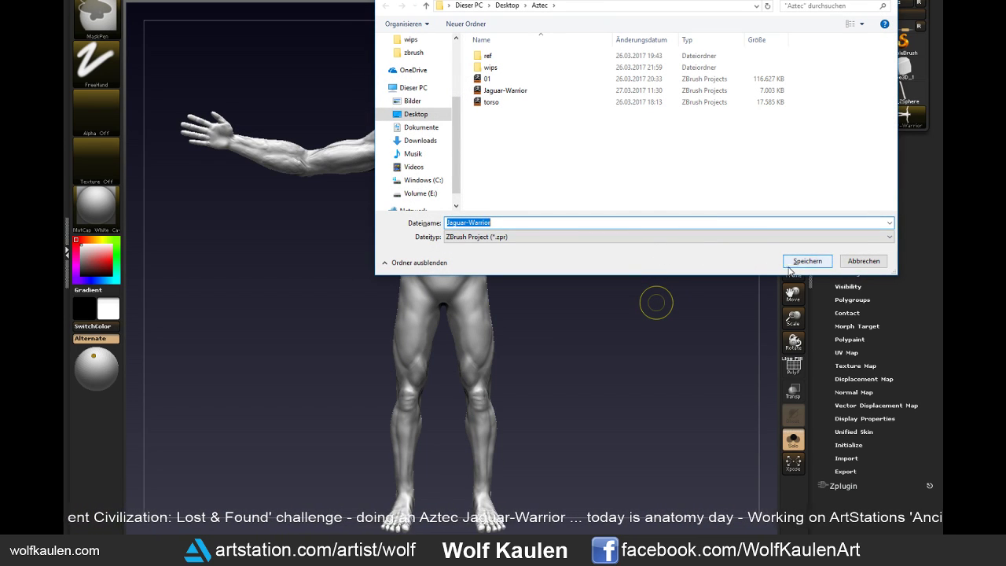
left_click(821, 260)
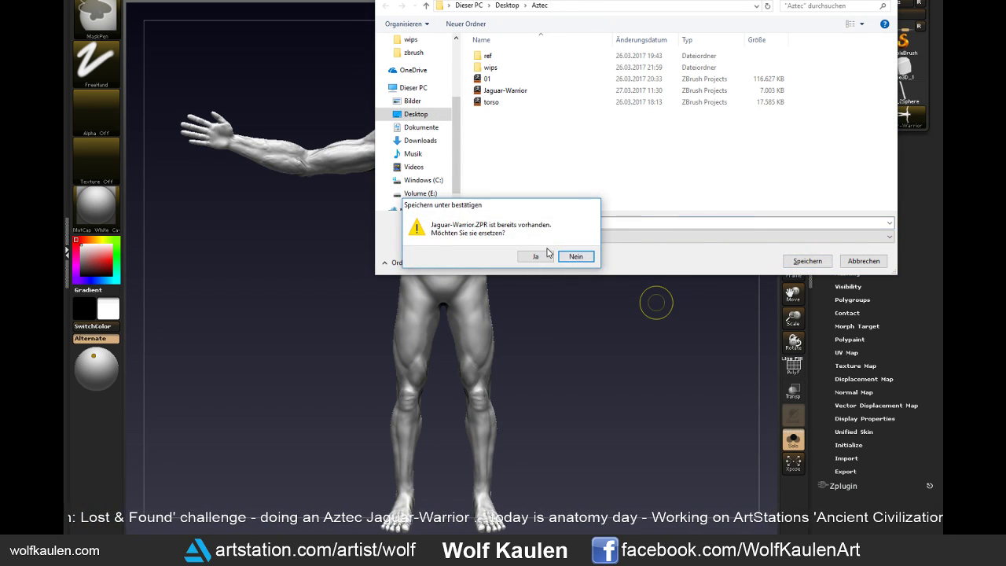
left_click(537, 256)
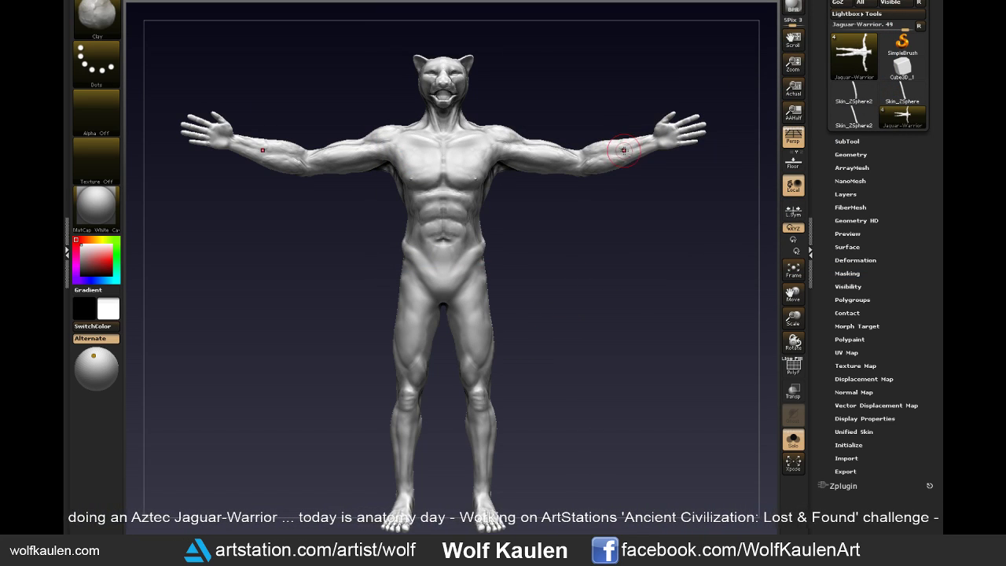
left_click_drag(698, 149, 618, 150)
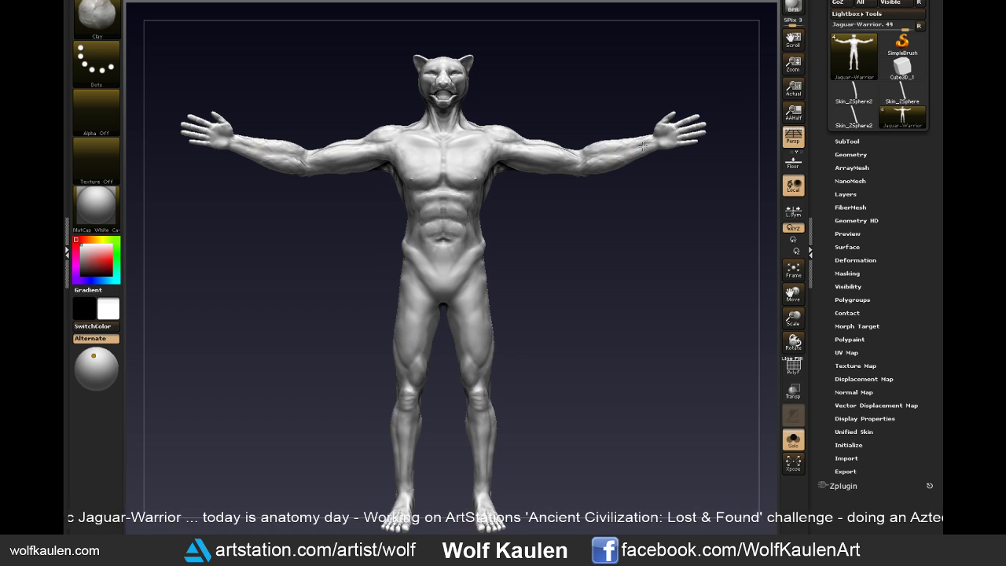
scroll(610, 191, "up", 3)
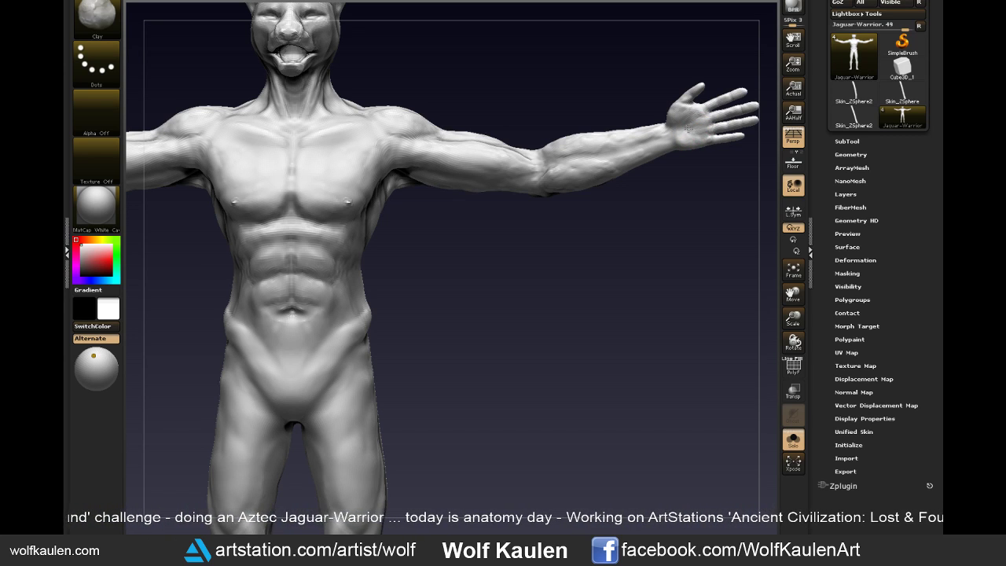
- Pull the wrist and hand into a new shape with the Move brush
left_click_drag(674, 222, 654, 222)
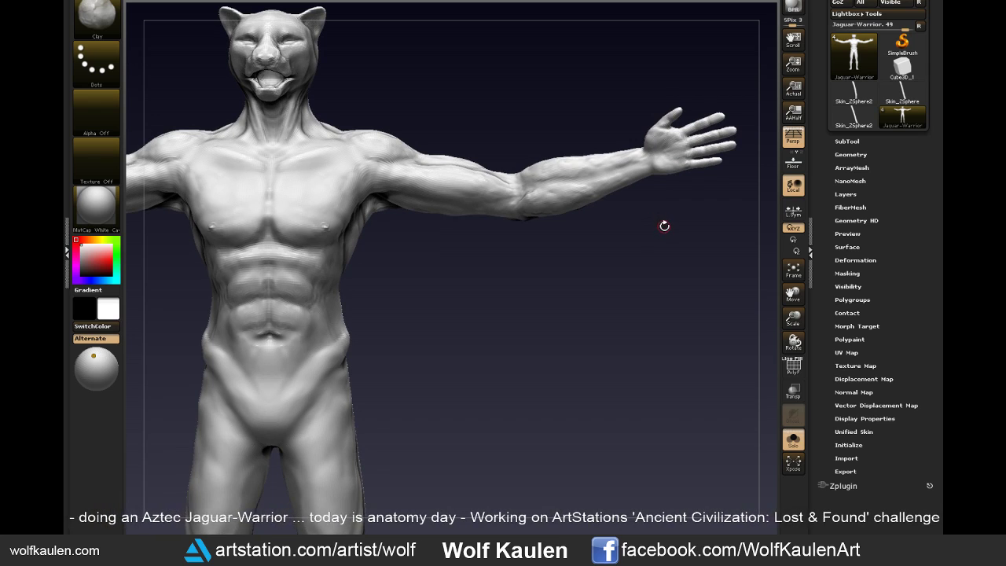
key("b")
key("m")
key("v")
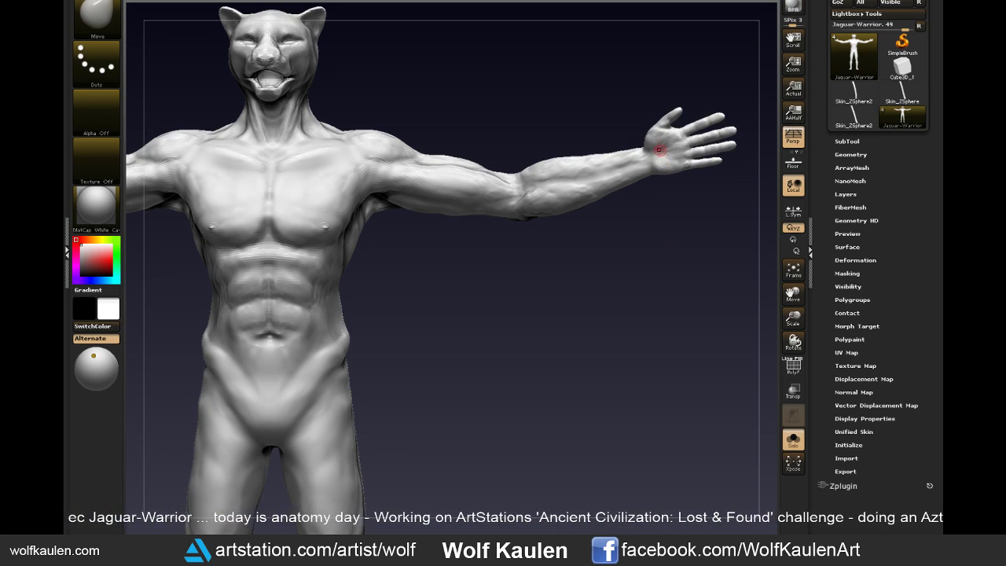
left_click_drag(659, 150, 658, 169)
- Undo the wrist pull and make the brush Draw Size much smaller
key("ctrl+z")
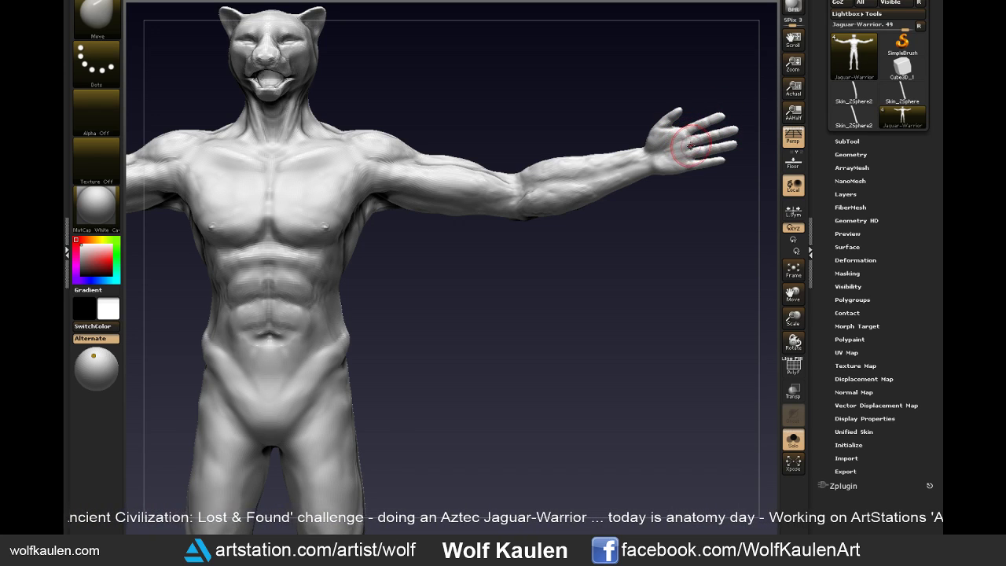
key("s")
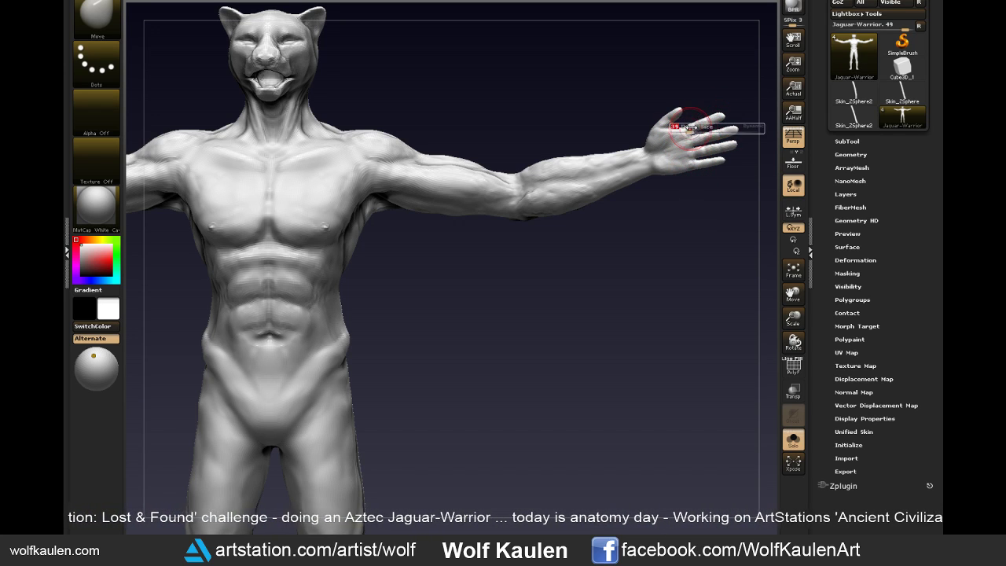
left_click_drag(688, 127, 680, 129)
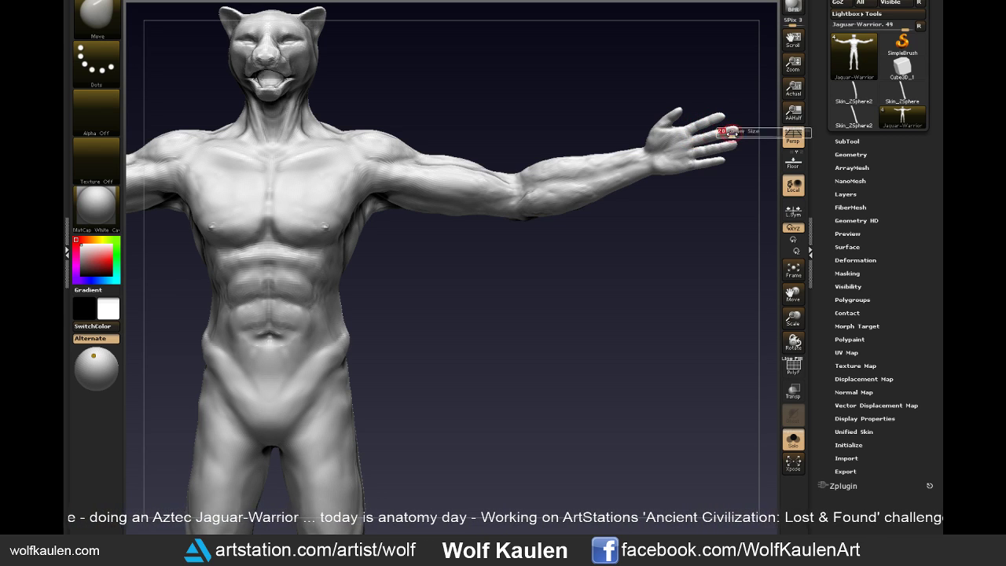
- Inspect the figure from side, back and front, then turn off Solo to show loincloth and armband
key("f")
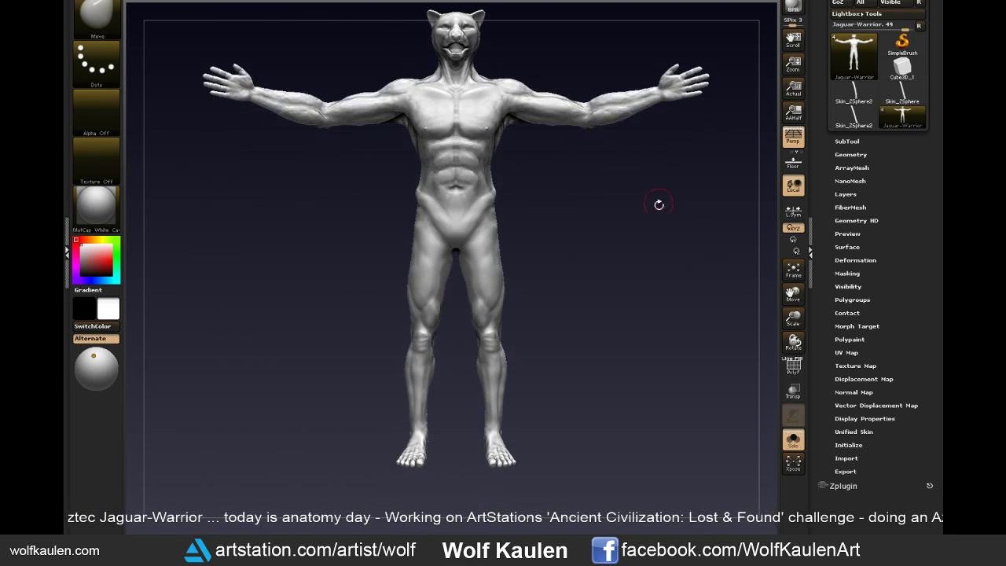
mouse_move(675, 215)
left_mouse_down()
mouse_move(671, 229)
mouse_move(653, 227)
mouse_move(673, 225)
left_mouse_up()
mouse_move(733, 187)
left_mouse_down()
mouse_move(648, 197)
mouse_move(588, 247)
mouse_move(518, 280)
mouse_move(664, 248)
mouse_move(652, 272)
left_mouse_up()
key("shift")
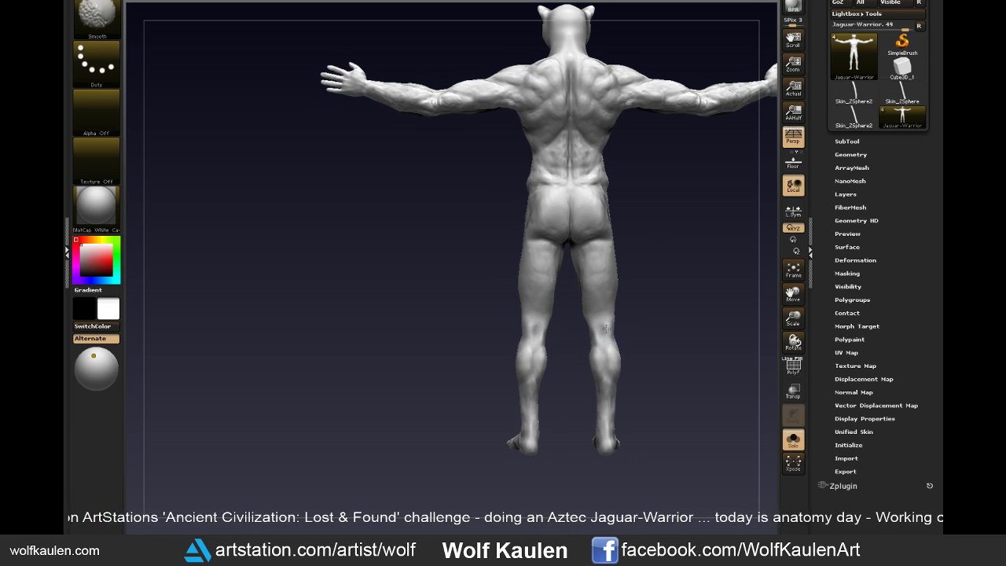
mouse_move(633, 348)
left_mouse_down()
mouse_move(645, 330)
mouse_move(718, 303)
mouse_move(713, 281)
mouse_move(691, 291)
mouse_move(675, 322)
left_mouse_up()
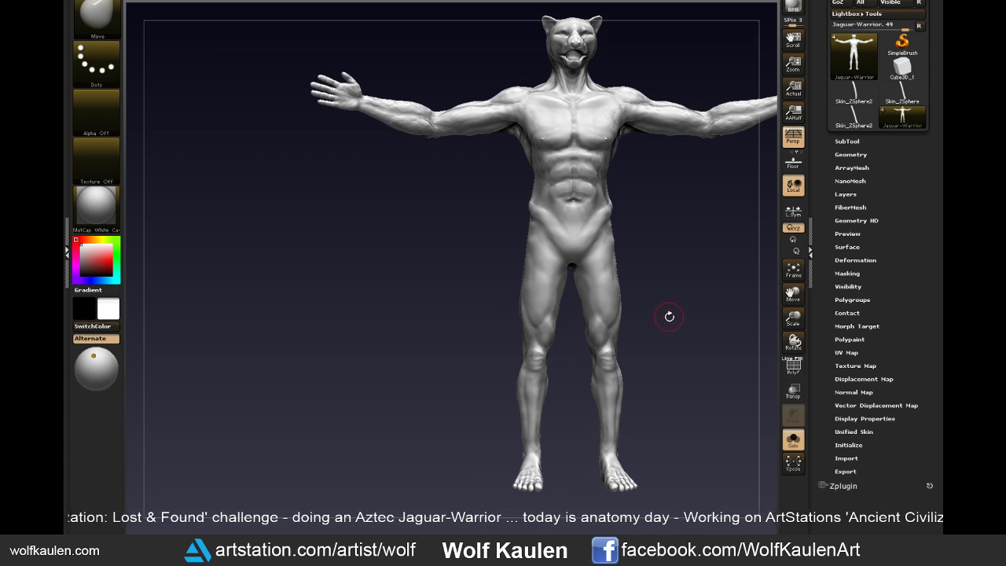
left_click(799, 446)
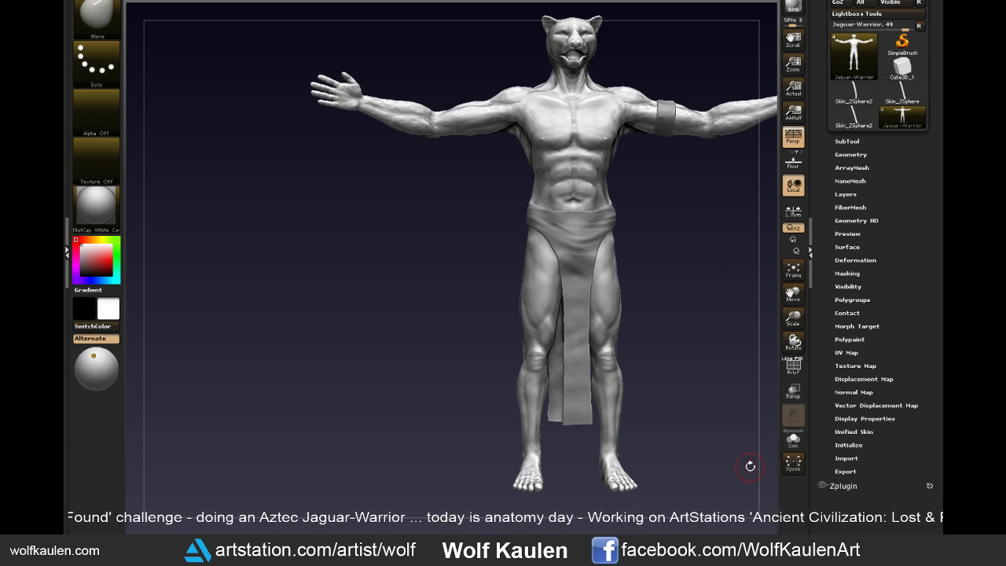
mouse_move(679, 327)
left_mouse_down("alt")
mouse_move(669, 300)
mouse_move(593, 290)
mouse_move(634, 336)
mouse_move(406, 267)
left_mouse_up("alt")
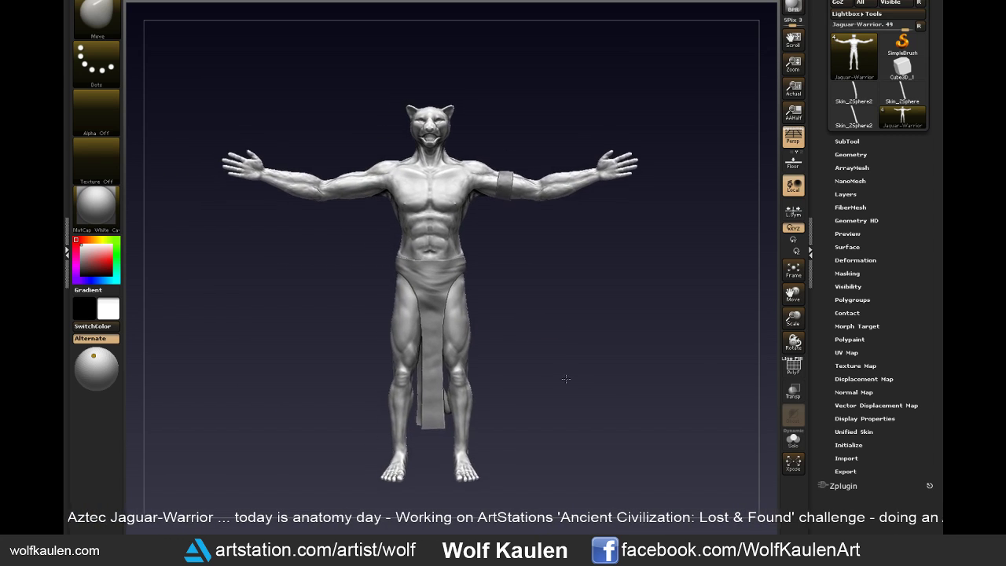
left_click_drag(554, 357, 582, 351, "alt")
- Save the project over the existing Jaguar-Warrior.zpr file
key("ctrl+s")
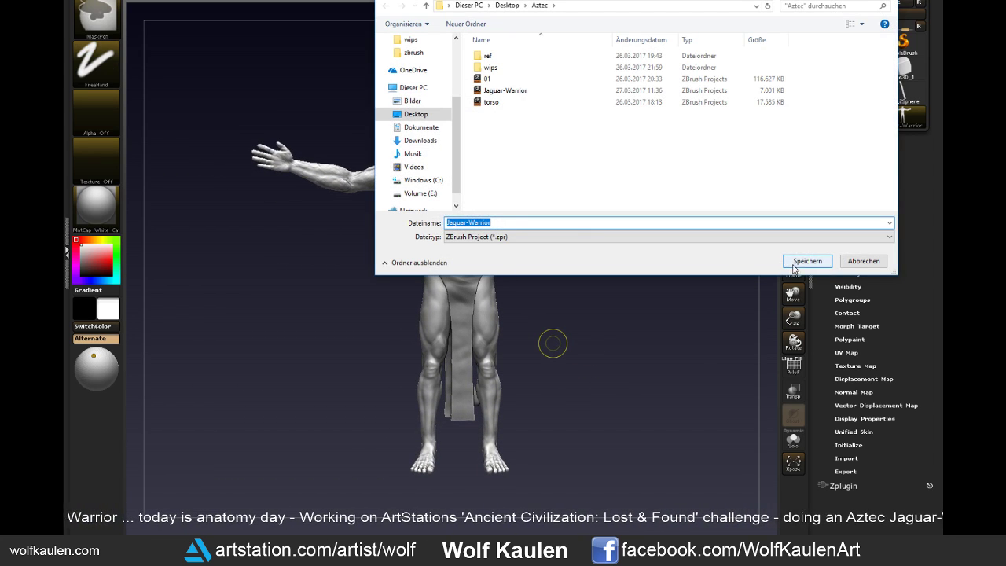
left_click(795, 265)
left_click(525, 258)
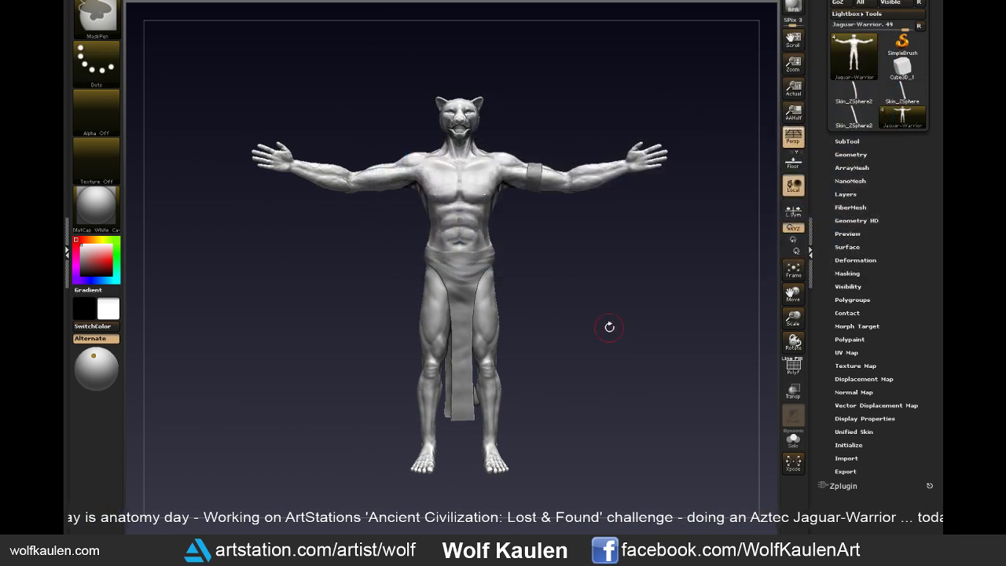
mouse_move(608, 325)
left_mouse_down()
mouse_move(556, 330)
mouse_move(550, 341)
mouse_move(686, 326)
mouse_move(585, 331)
left_mouse_up()
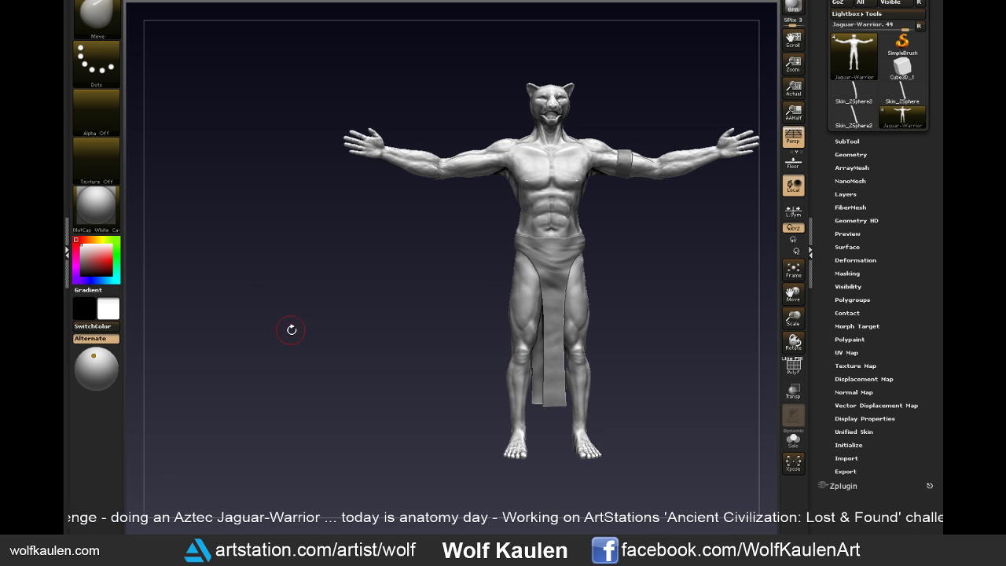
left_click_drag(349, 303, 164, 308, "alt")
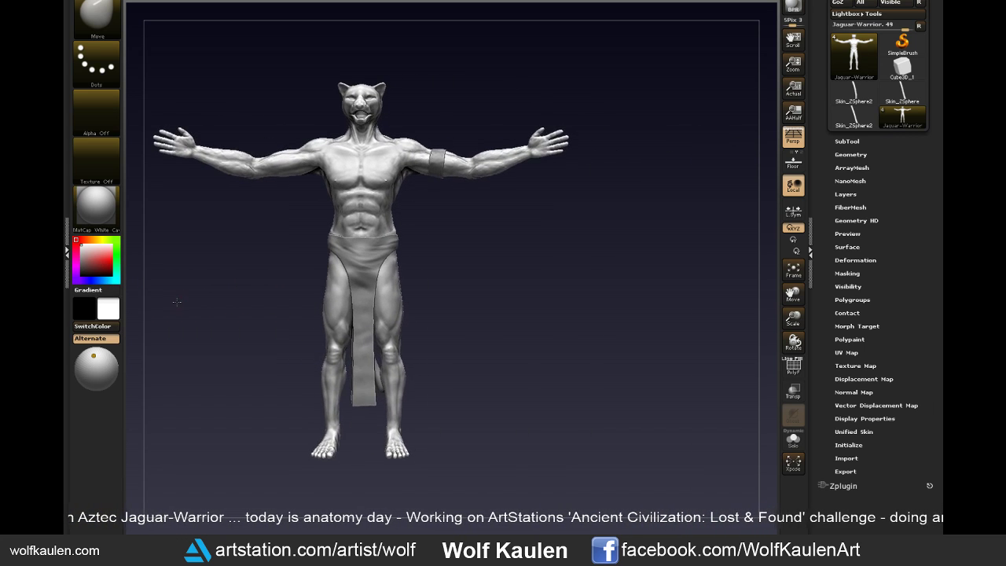
- Hide the tray and interface, then place a side-view copy of the figure on the right
right_click(182, 321)
left_click(810, 270)
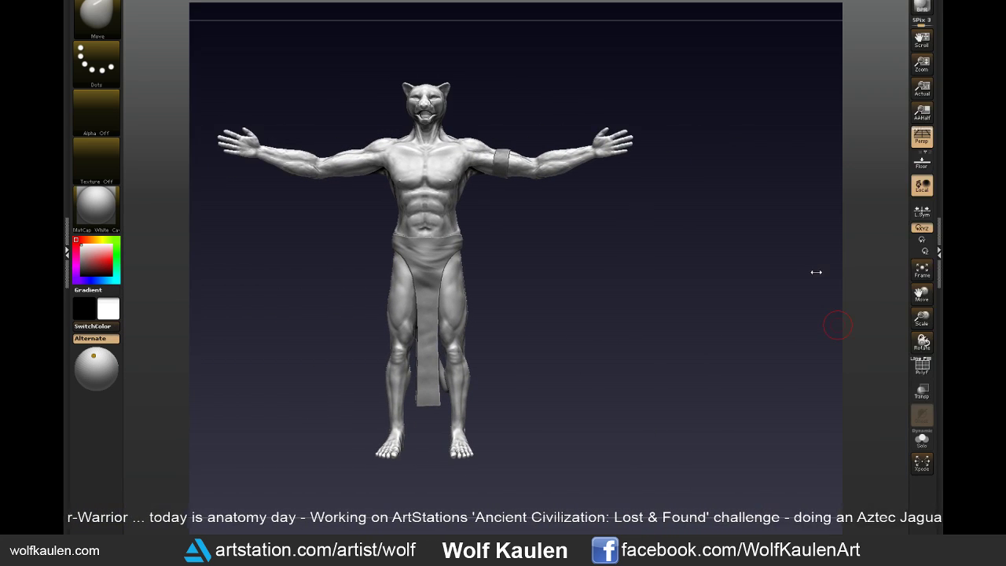
key("Tab")
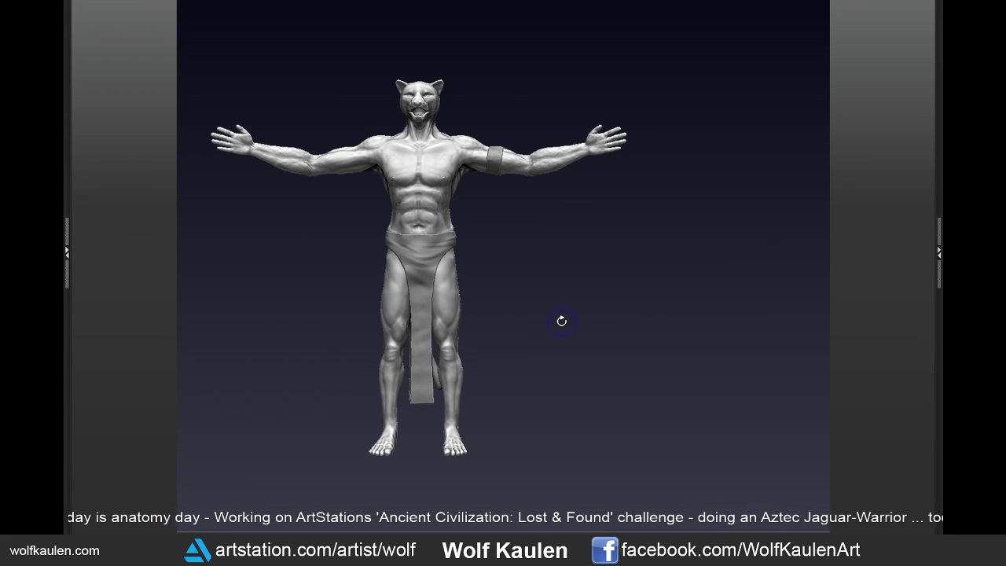
mouse_move(561, 319)
left_mouse_down()
mouse_move(623, 343)
mouse_move(648, 270)
mouse_move(684, 292)
left_mouse_up()
right_click(649, 269)
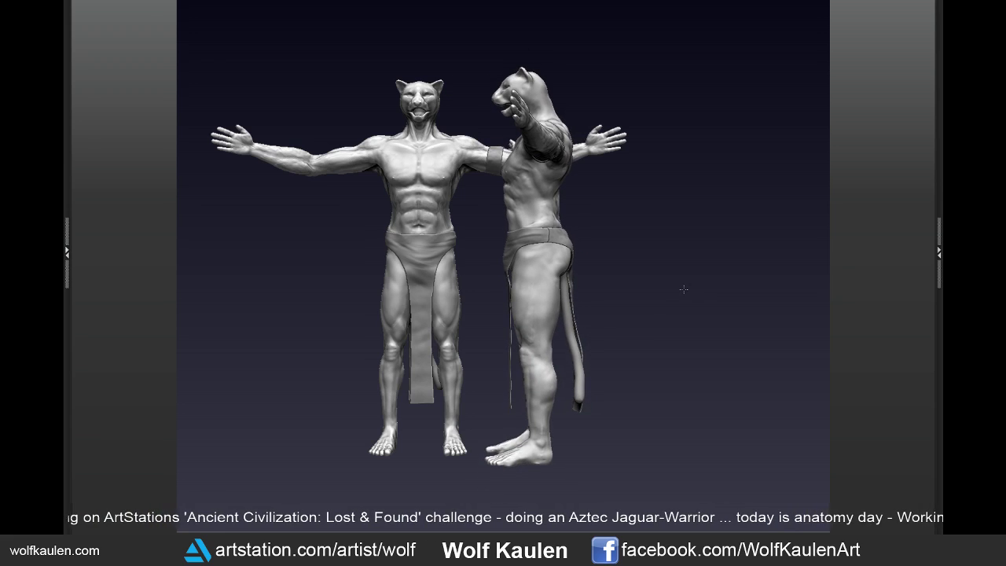
right_click(685, 293)
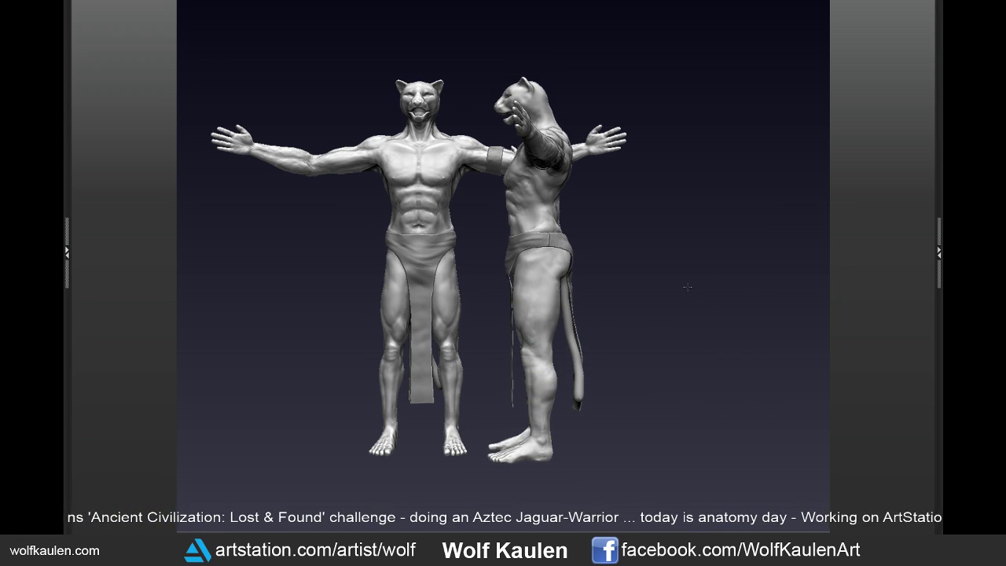
mouse_move(684, 286)
left_mouse_down("alt")
mouse_move(872, 289)
mouse_move(845, 273)
left_mouse_up("alt")
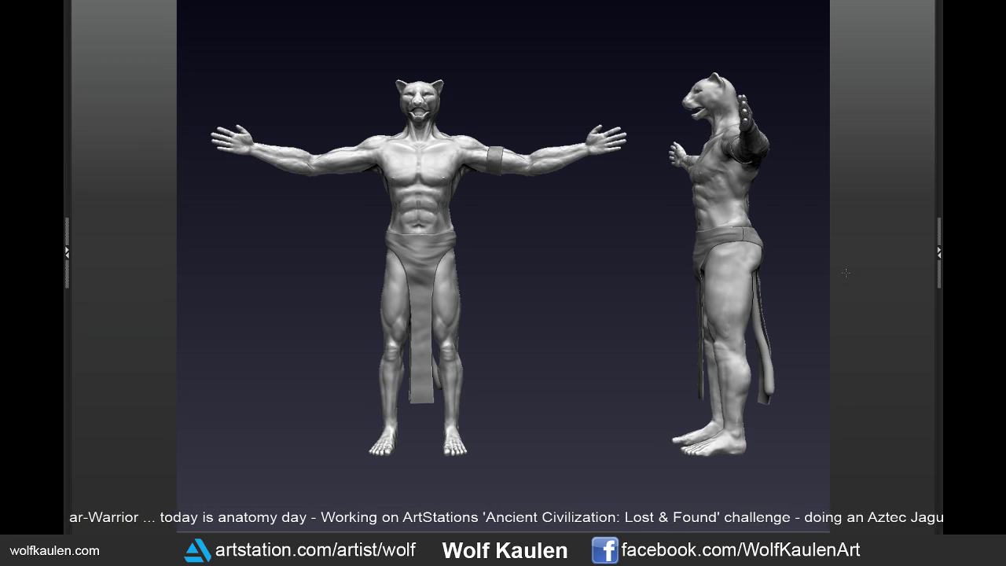
- Start a Document export into the wips folder with PNG as the file type
left_click(169, 1)
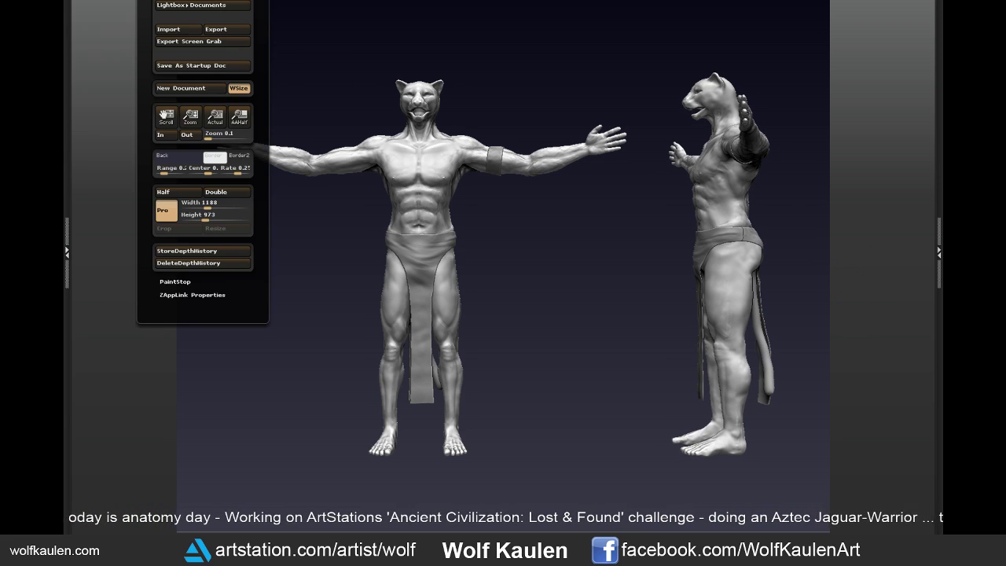
left_click(233, 28)
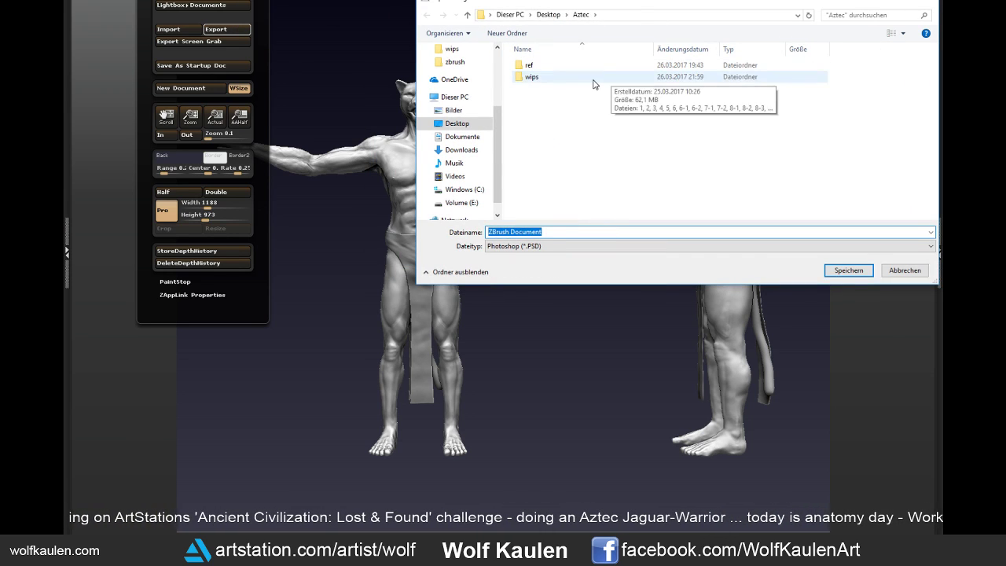
left_click(586, 78)
double_click(554, 77)
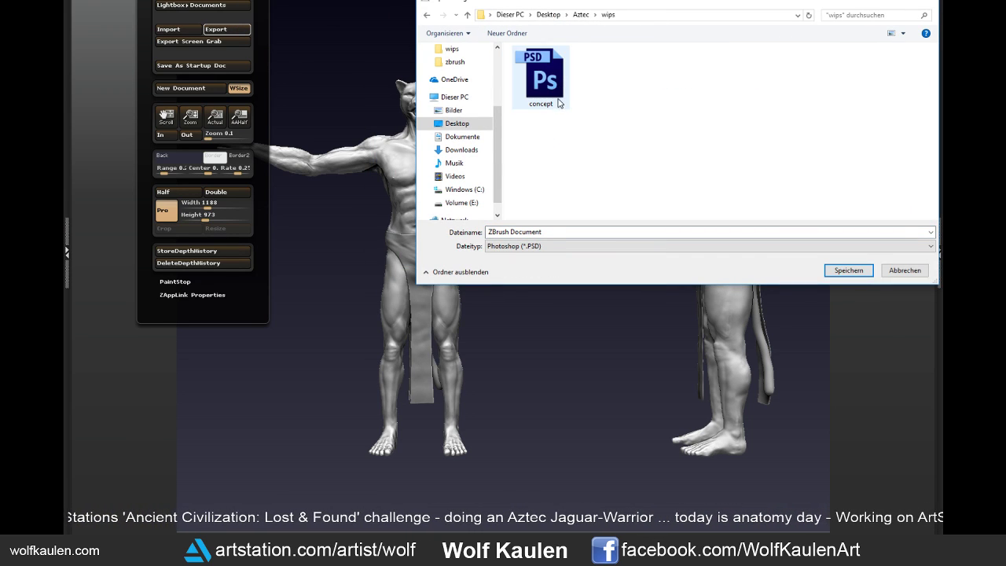
left_click(518, 246)
left_click(502, 282)
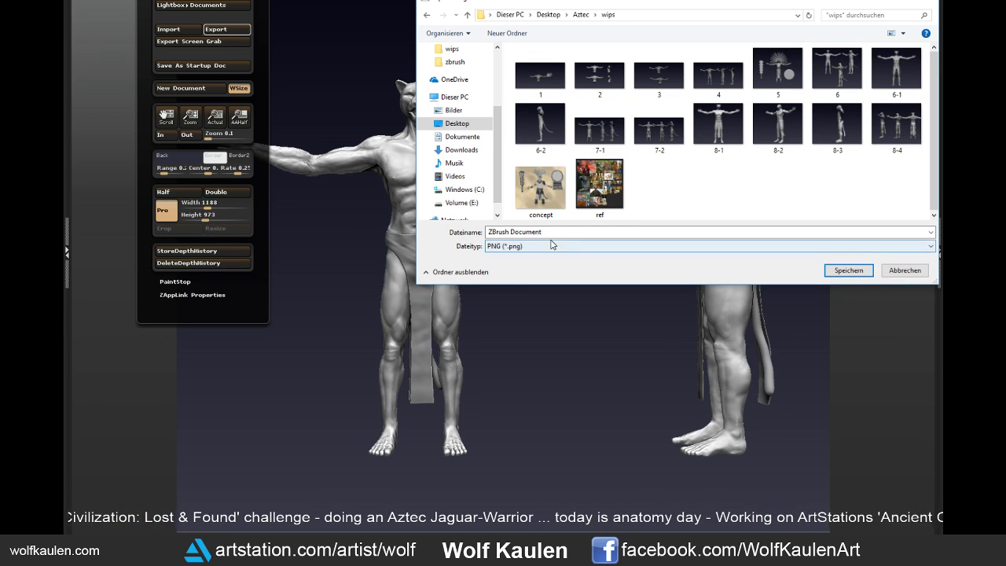
- Save the image as 9-1, then clear the canvas and rotate to a back view
left_click(896, 129)
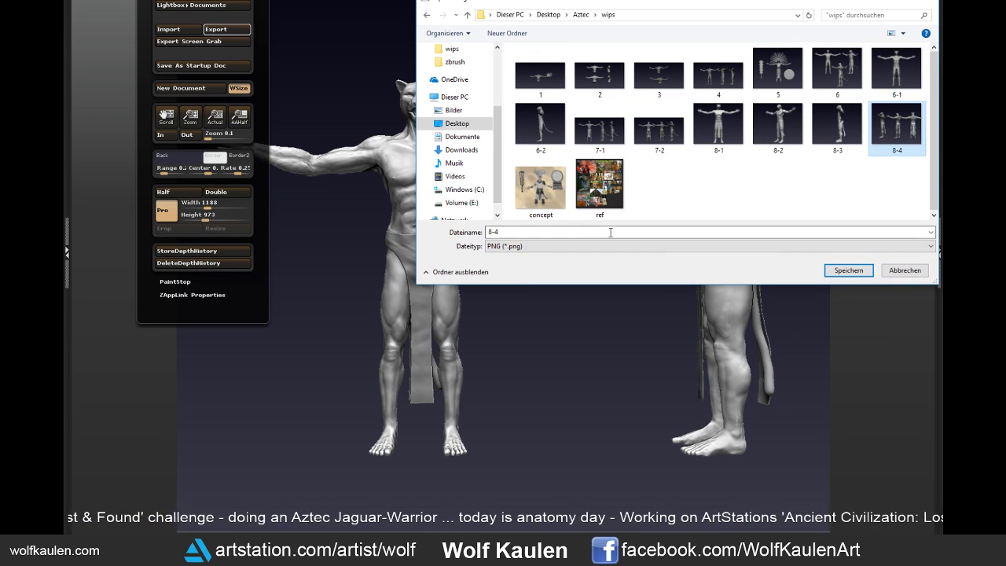
left_click_drag(550, 232, 385, 233)
type("9")
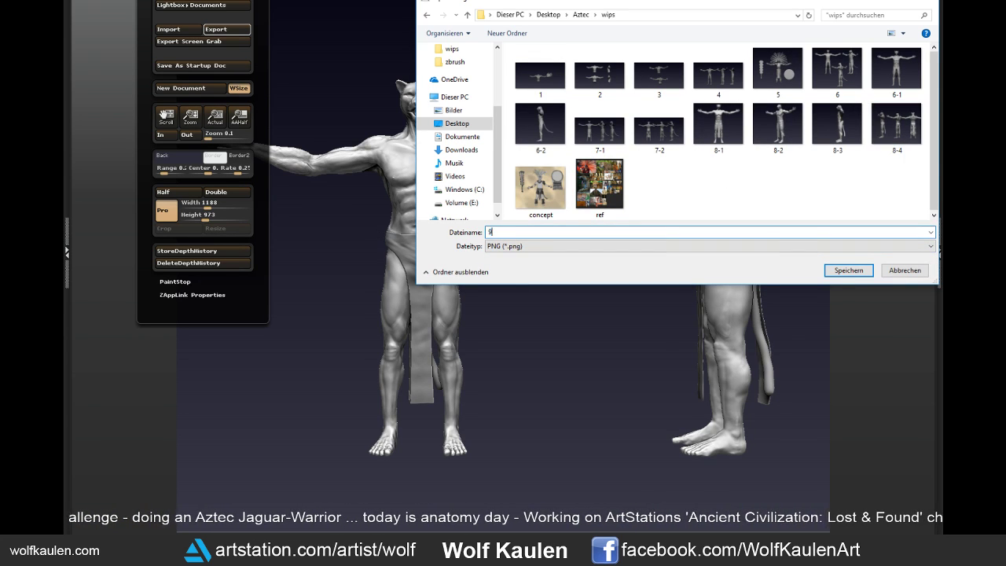
type("-1")
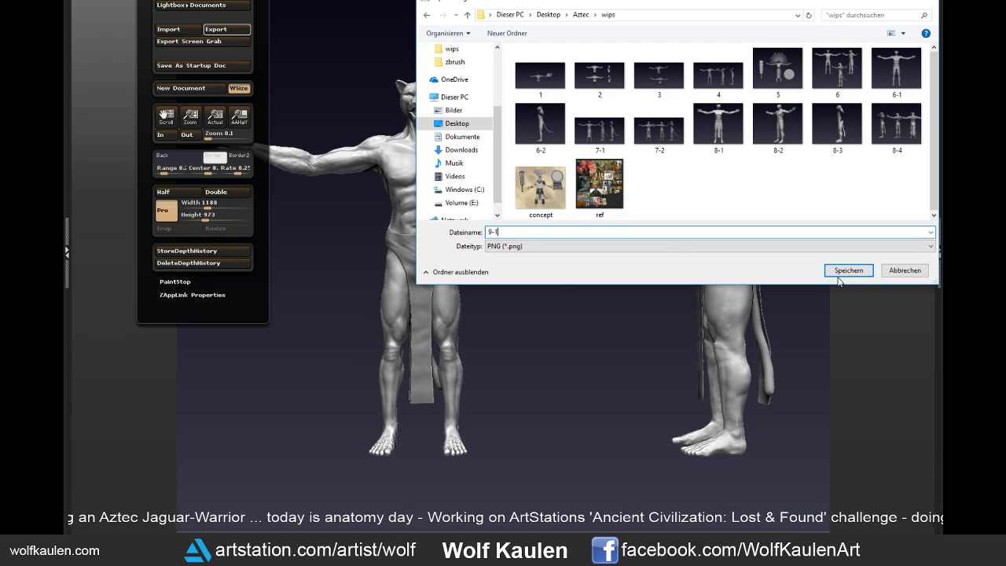
left_click(837, 271)
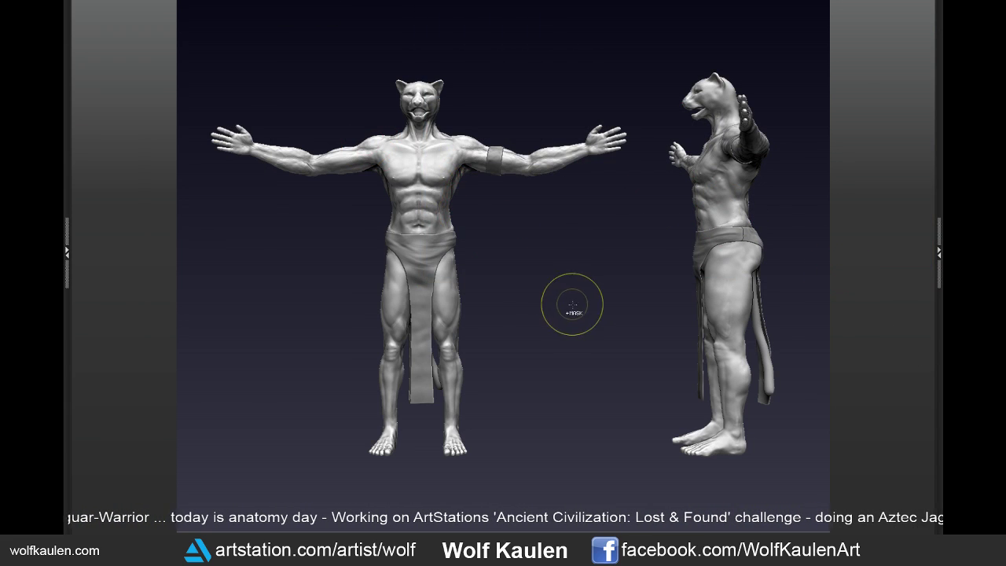
key("alt+s")
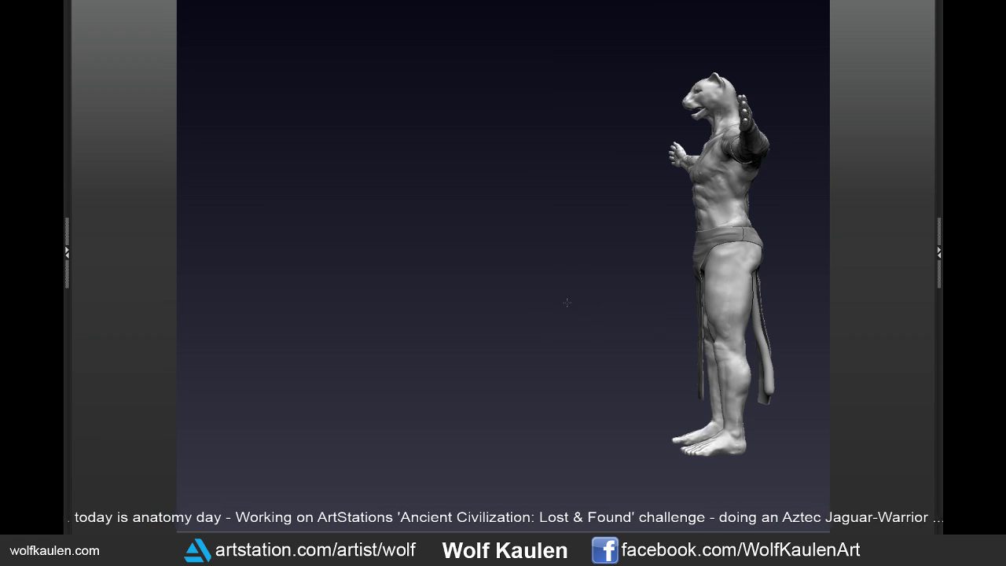
mouse_move(592, 300)
left_mouse_down()
mouse_move(238, 280)
mouse_move(240, 308)
left_mouse_up()
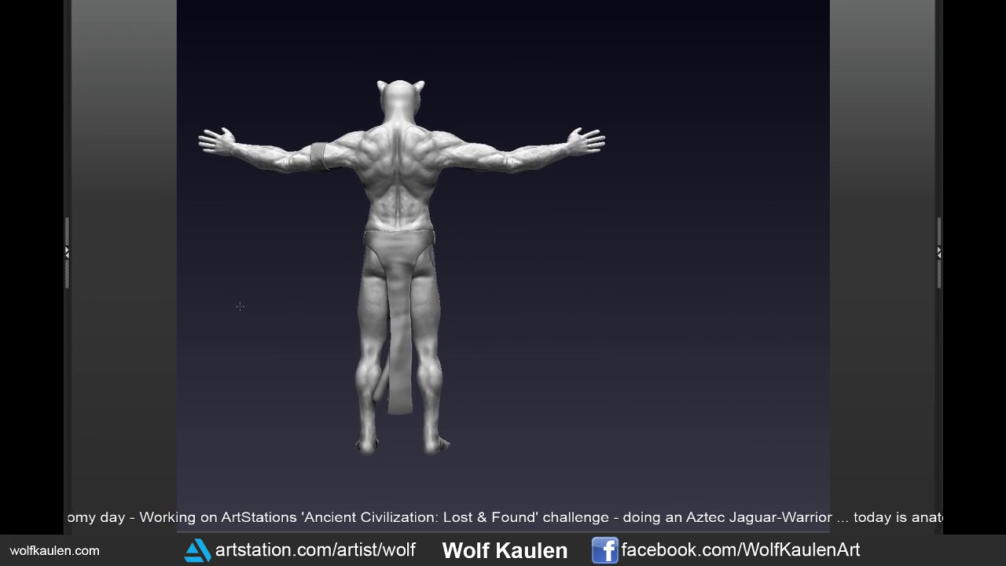
- Snapshot the back view, add a three-quarter view, and export the canvas as 9-2.png
key("alt+s")
left_click_drag(563, 314, 479, 308)
key("s")
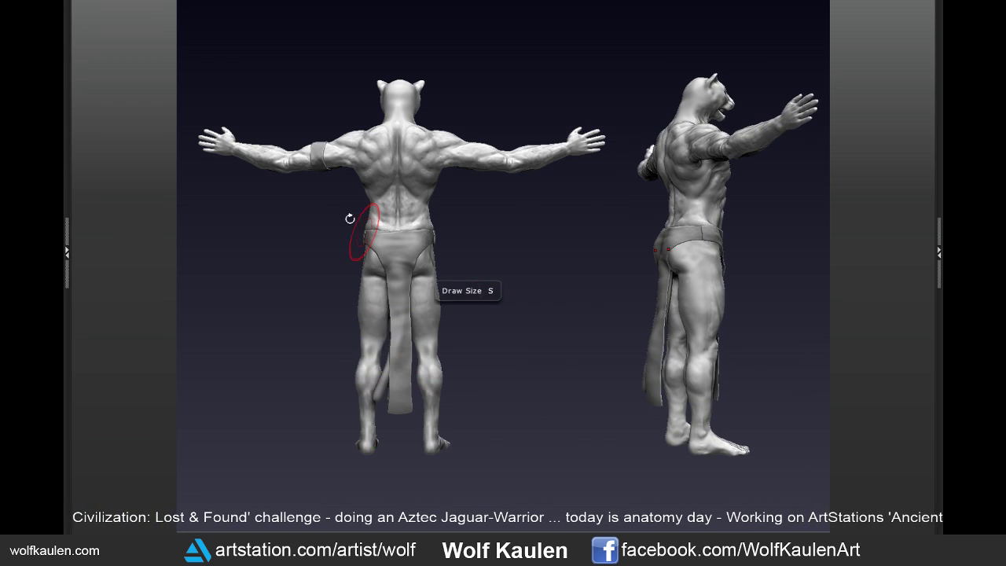
left_click(176, 2)
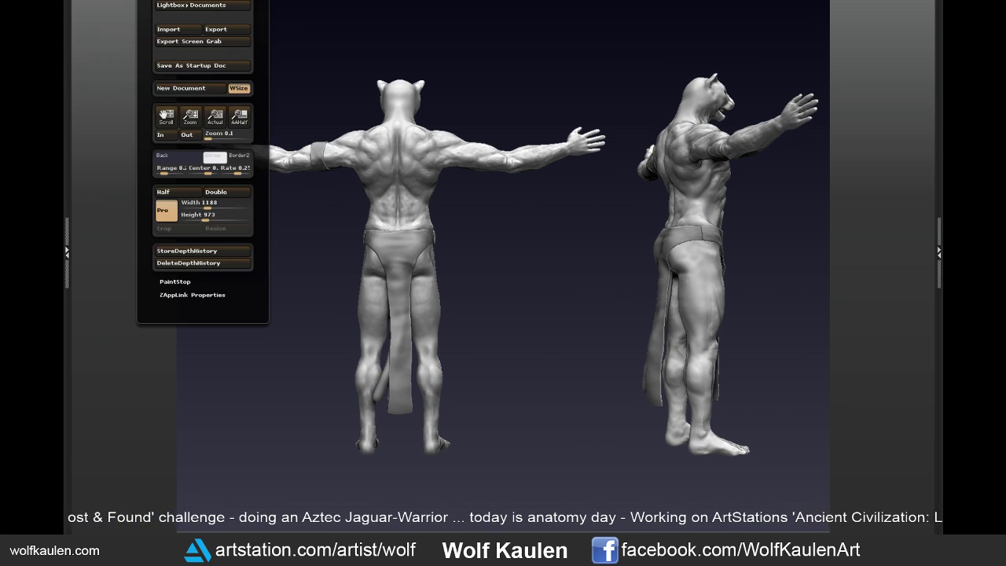
left_click(225, 30)
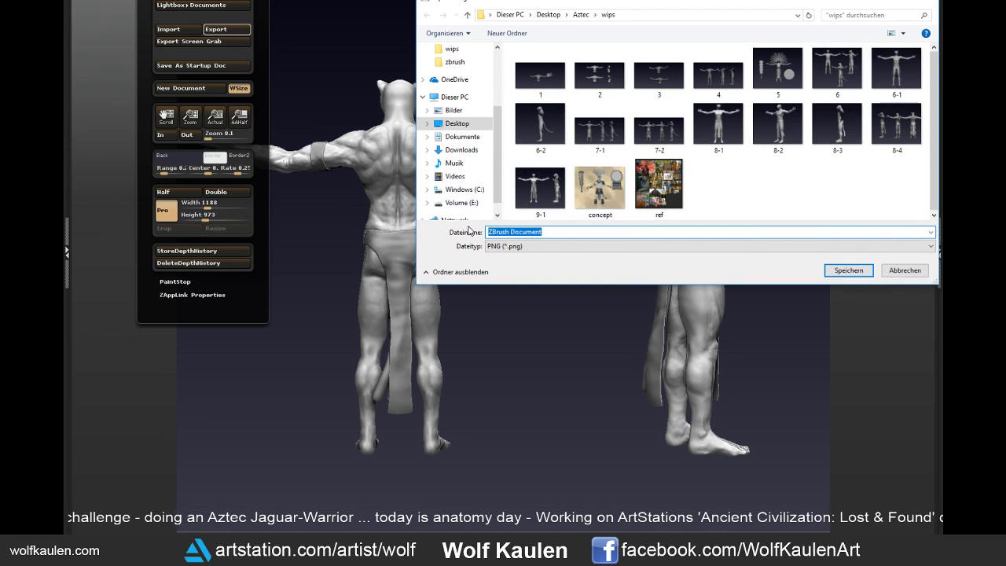
type("9-2")
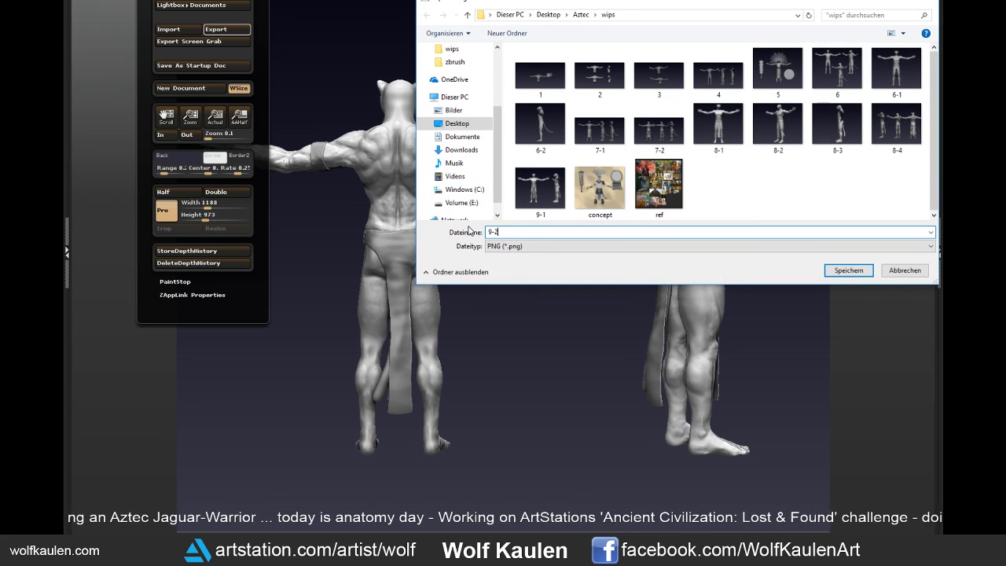
left_click(848, 270)
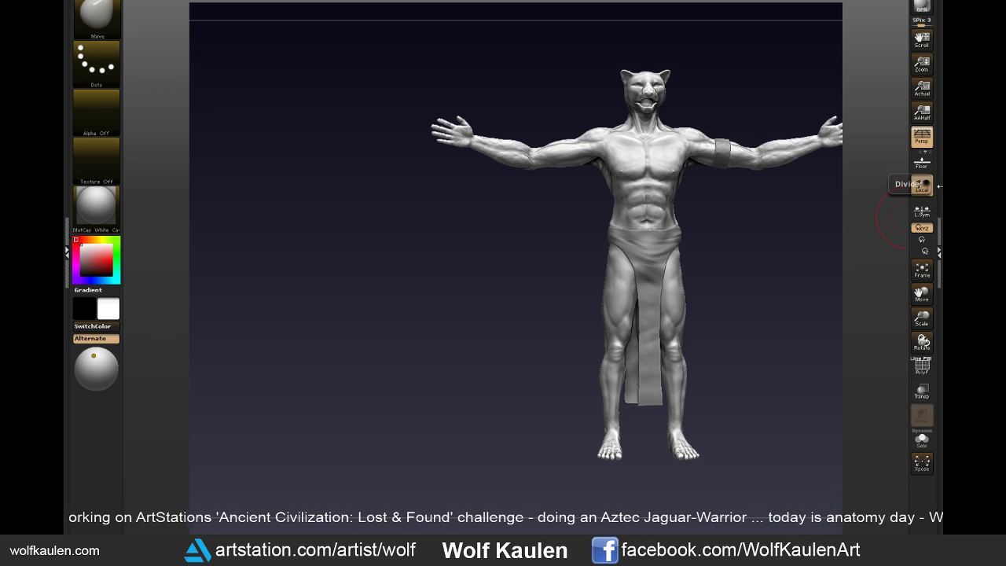
- Restore the full interface and move the figure left on the canvas
left_click(939, 252)
left_click_drag(678, 283, 521, 287, "alt")
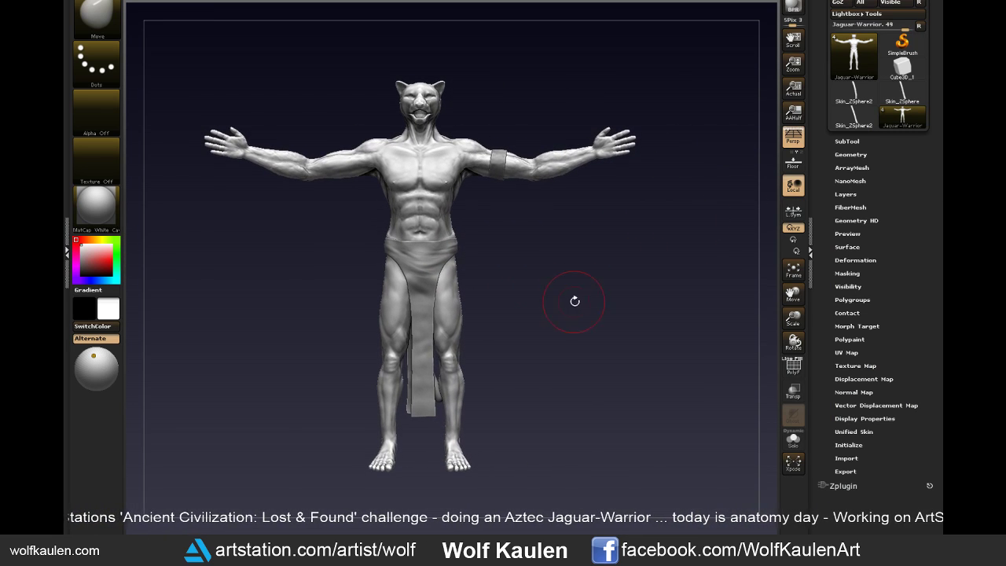
key("ctrl+s")
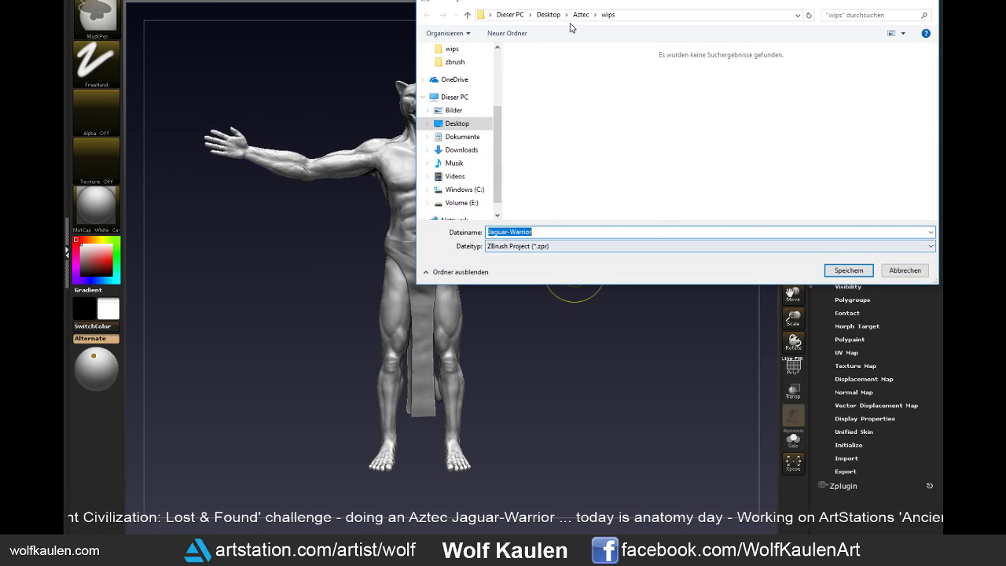
- Save over the existing Jaguar-Warrior.zpr, then turn to a side view of the legs
left_click(848, 270)
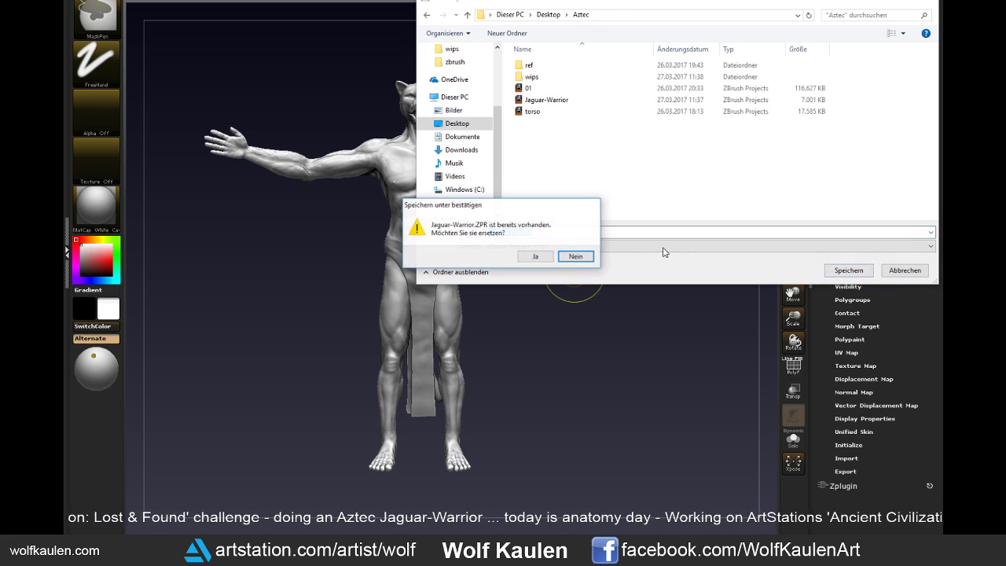
left_click(534, 259)
mouse_move(535, 352)
left_mouse_down()
mouse_move(532, 341)
mouse_move(622, 279)
mouse_move(626, 292)
left_mouse_up()
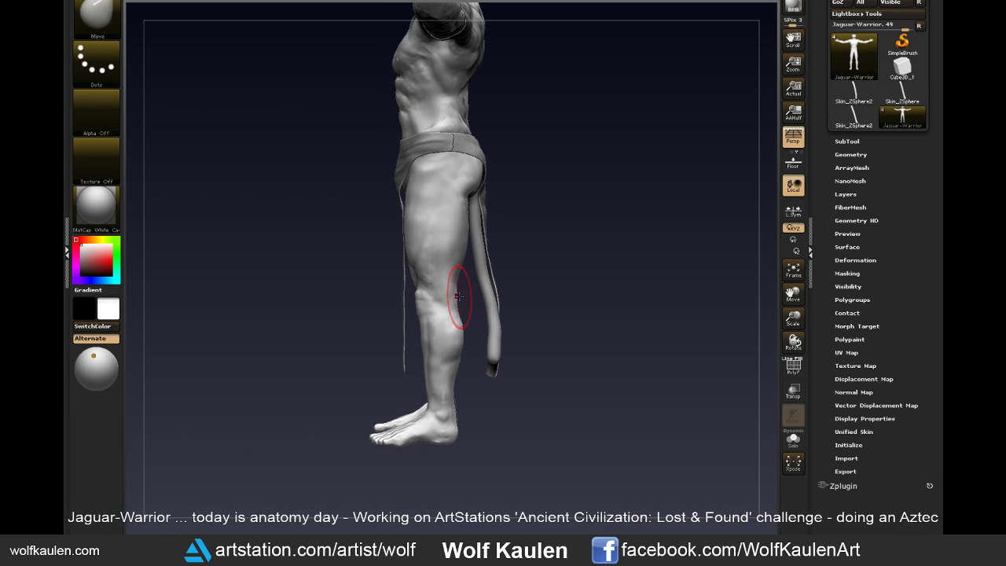
- Sculpt along the calf muscle and rotate to check the legs from front and side
left_click_drag(457, 293, 460, 319)
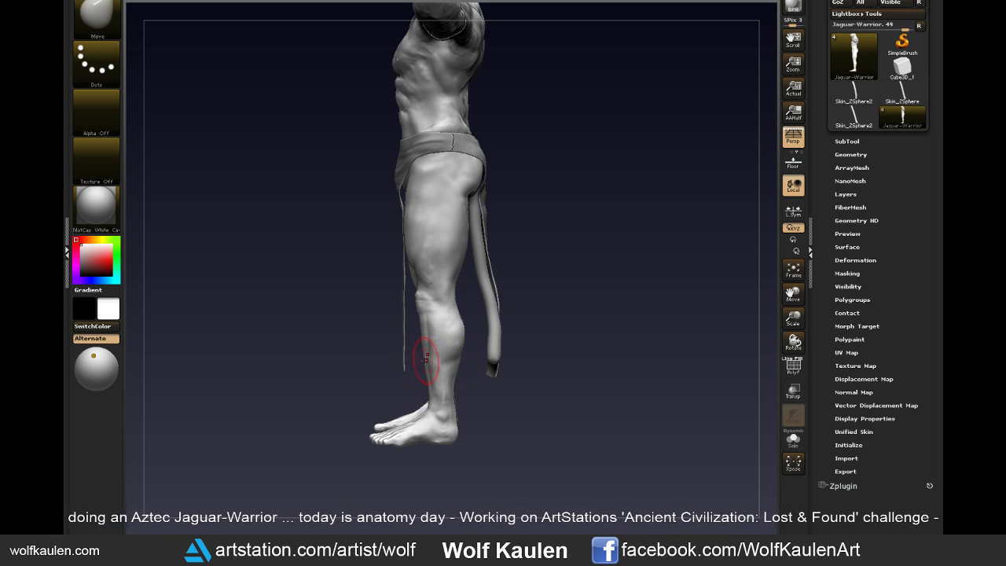
left_click_drag(564, 268, 586, 262, "shift")
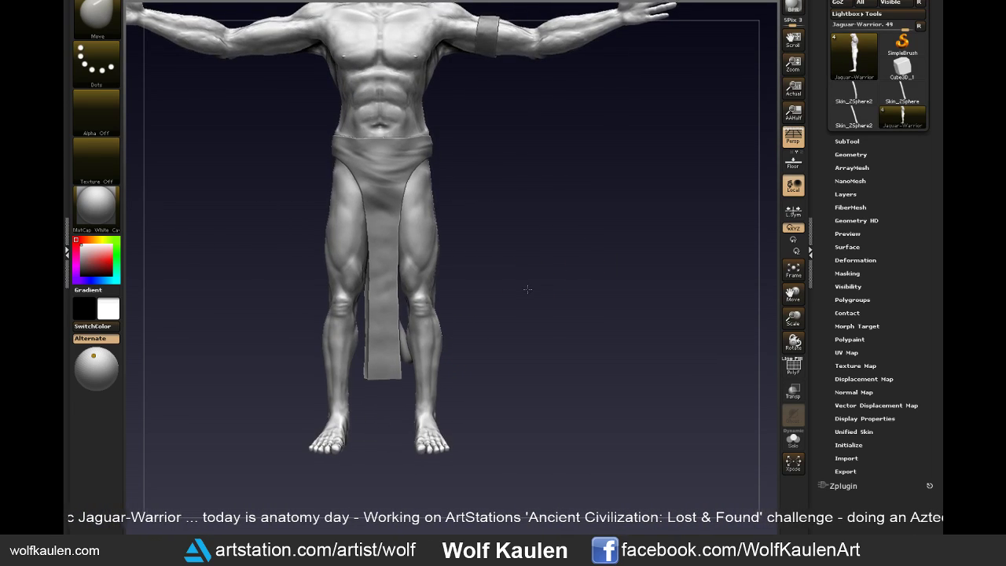
left_click_drag(526, 290, 531, 301, "alt")
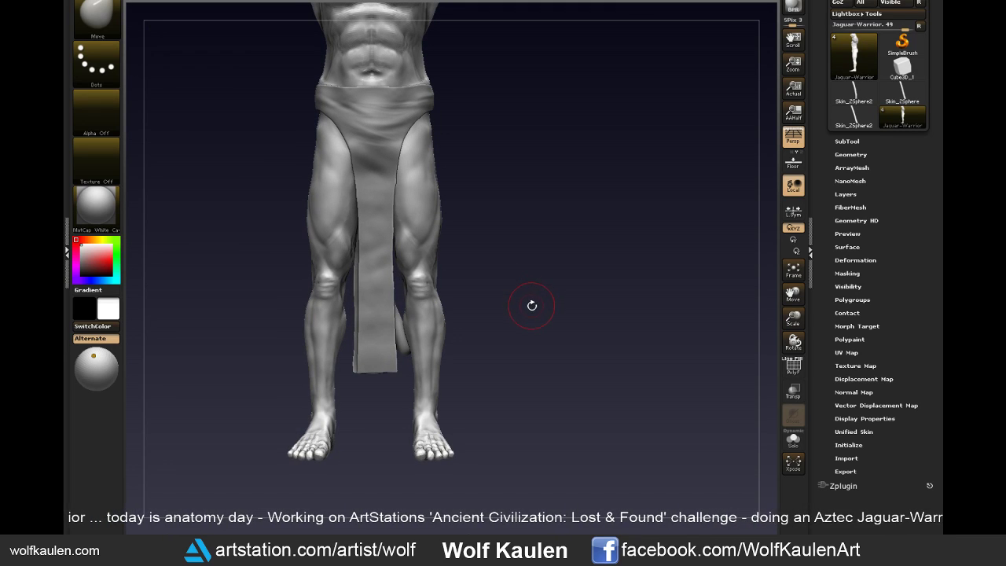
left_click_drag(503, 283, 475, 337)
- With a much smaller Standard brush, smooth the lower-leg muscles from several angles
key("b")
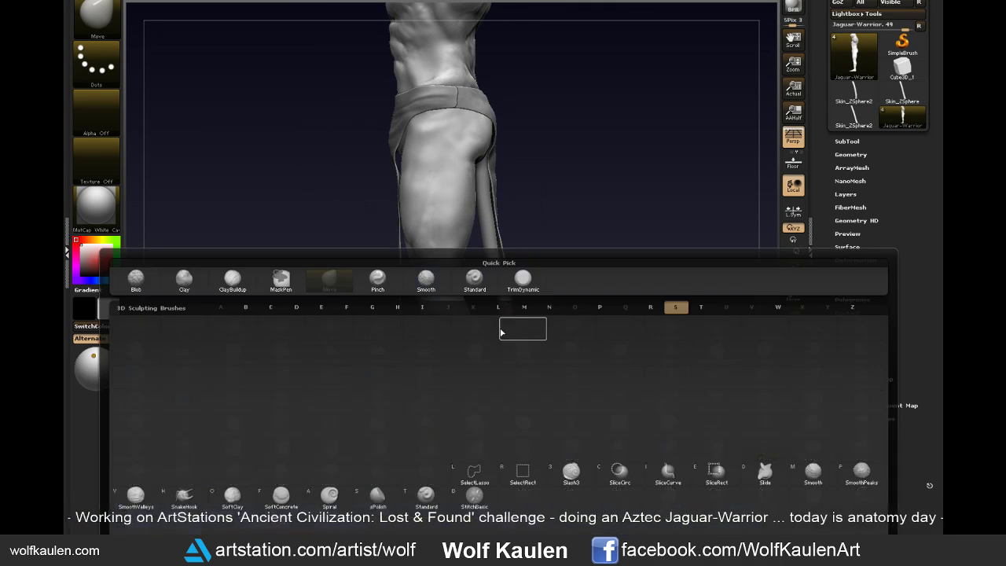
key("s")
key("t")
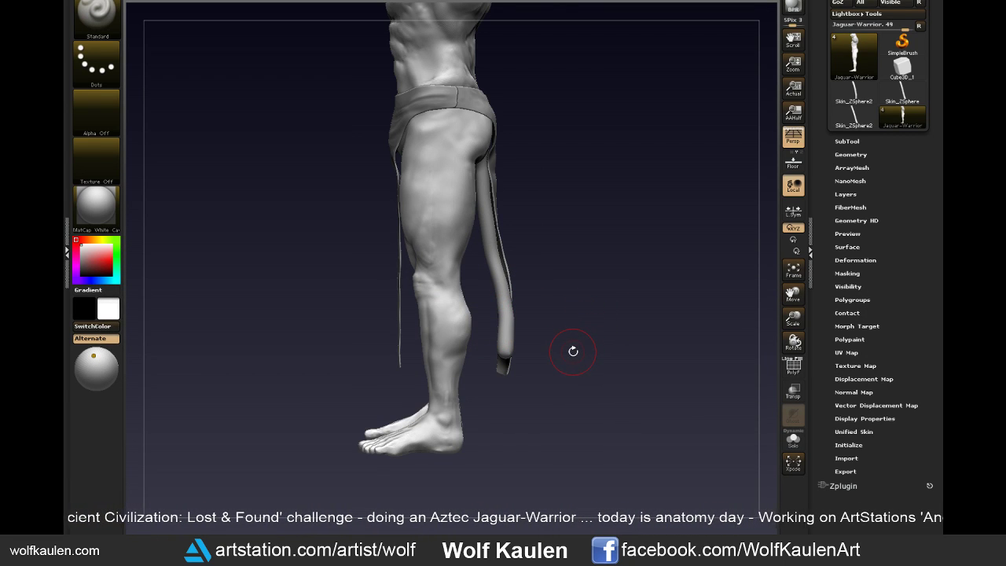
left_click_drag(570, 358, 489, 347)
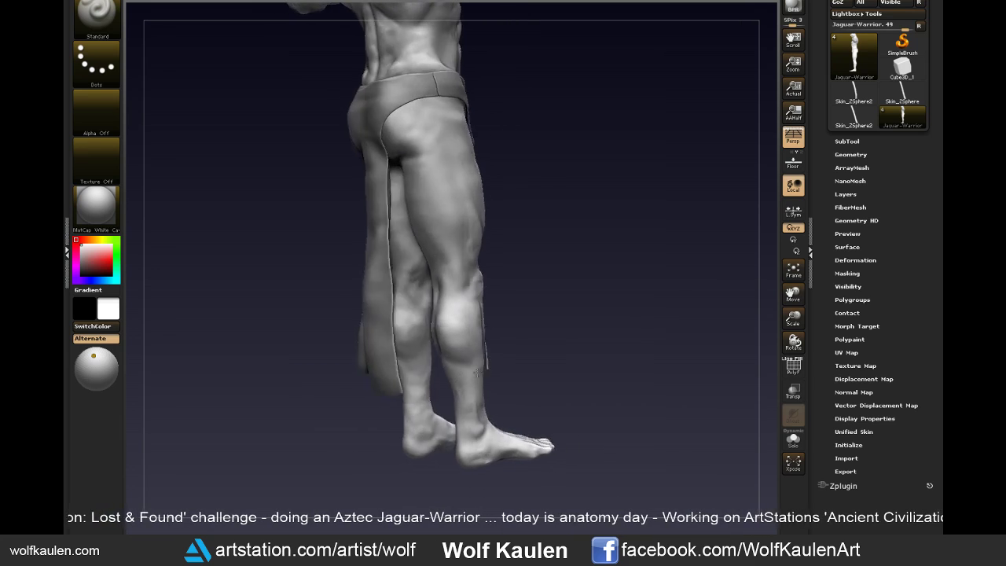
key("s")
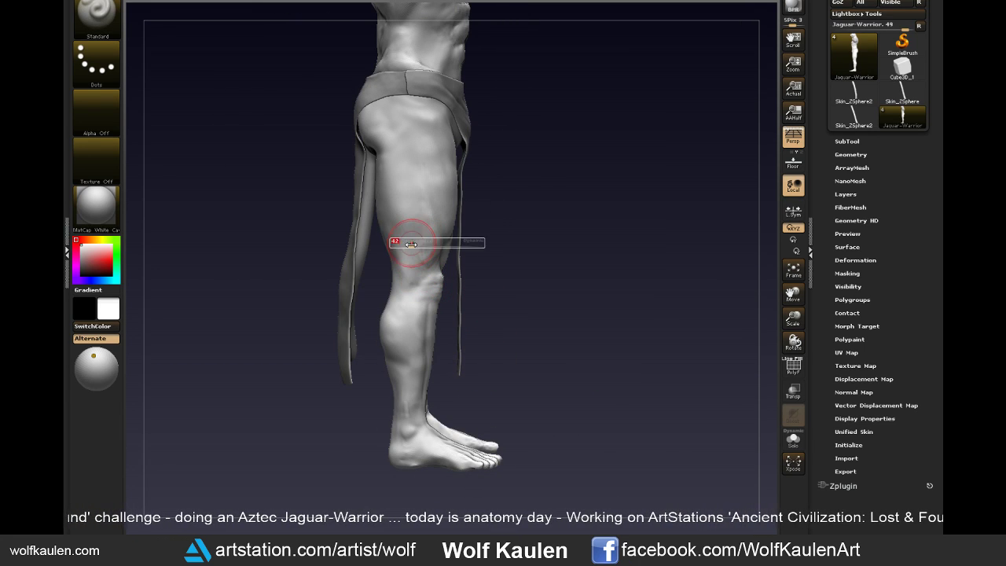
left_click_drag(416, 242, 399, 256)
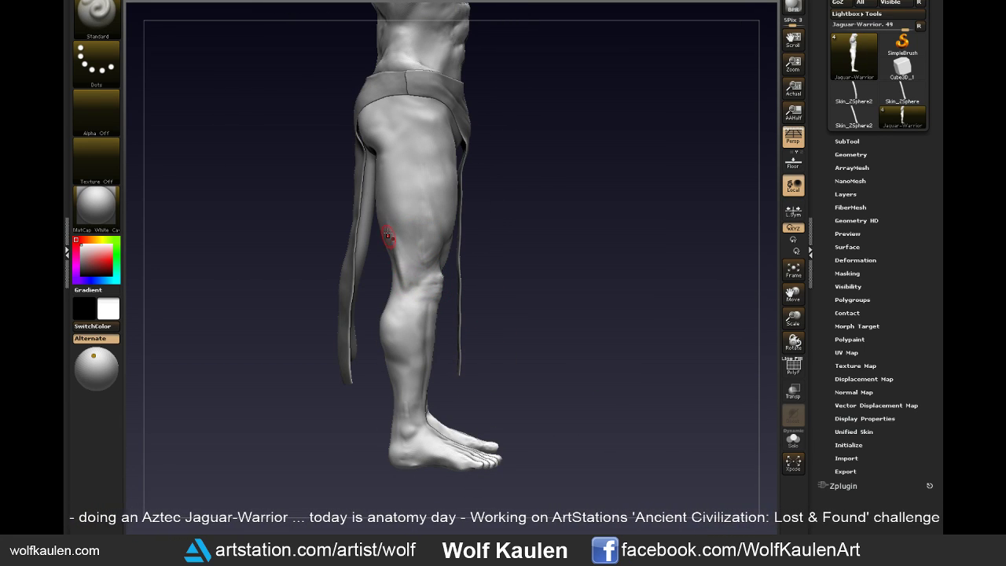
key("shift")
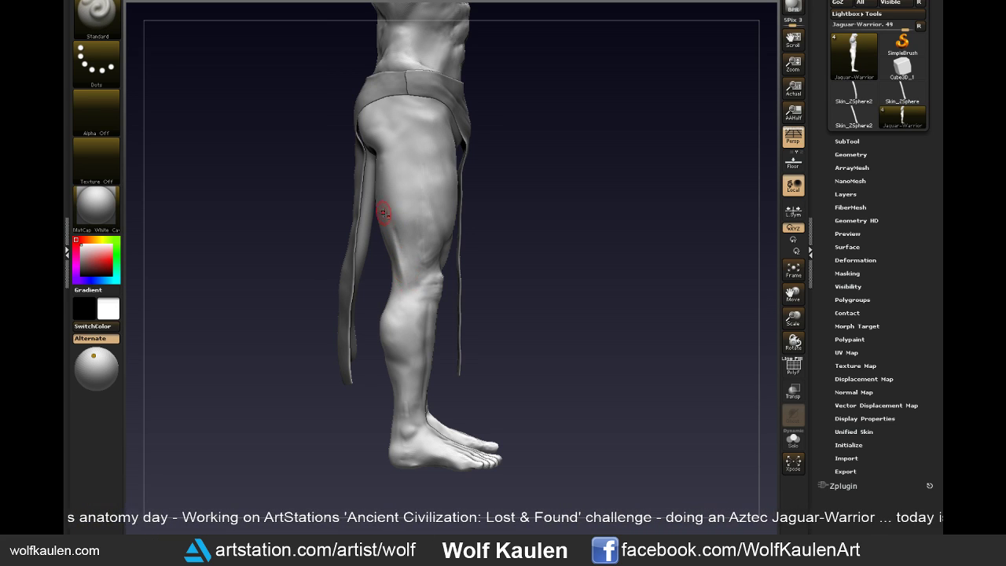
key("shift")
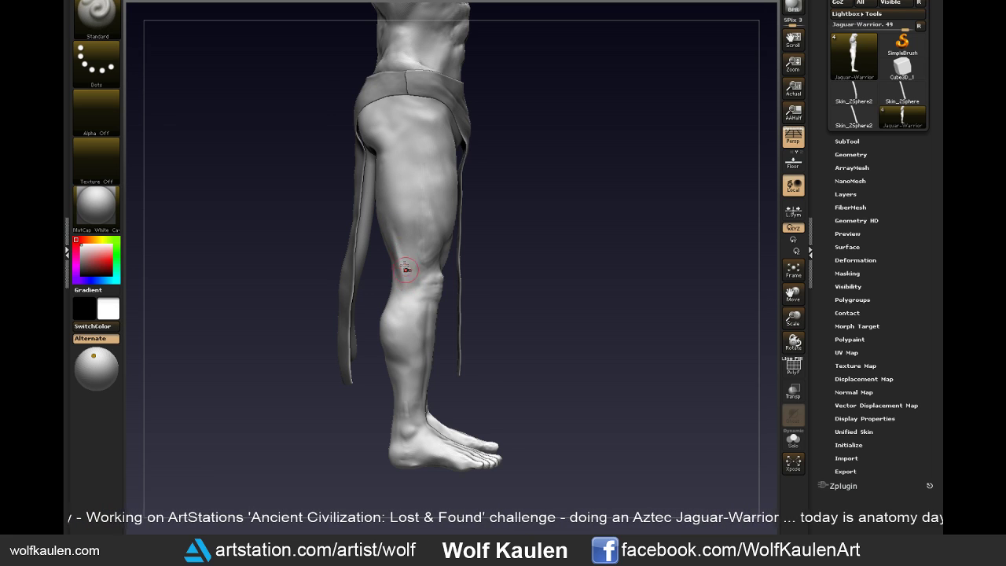
right_click_drag(407, 285, 419, 233)
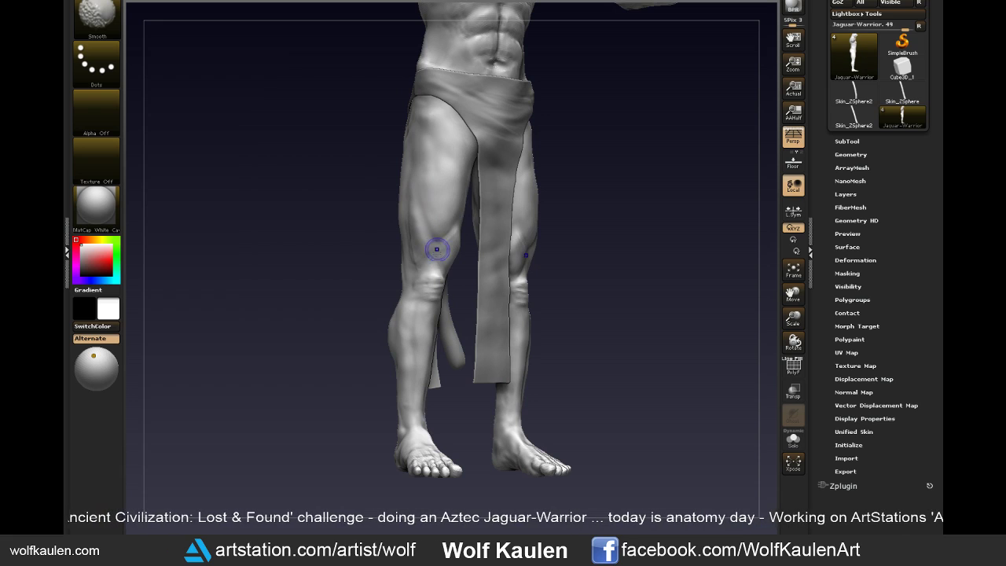
right_click_drag(579, 222, 558, 242, "shift")
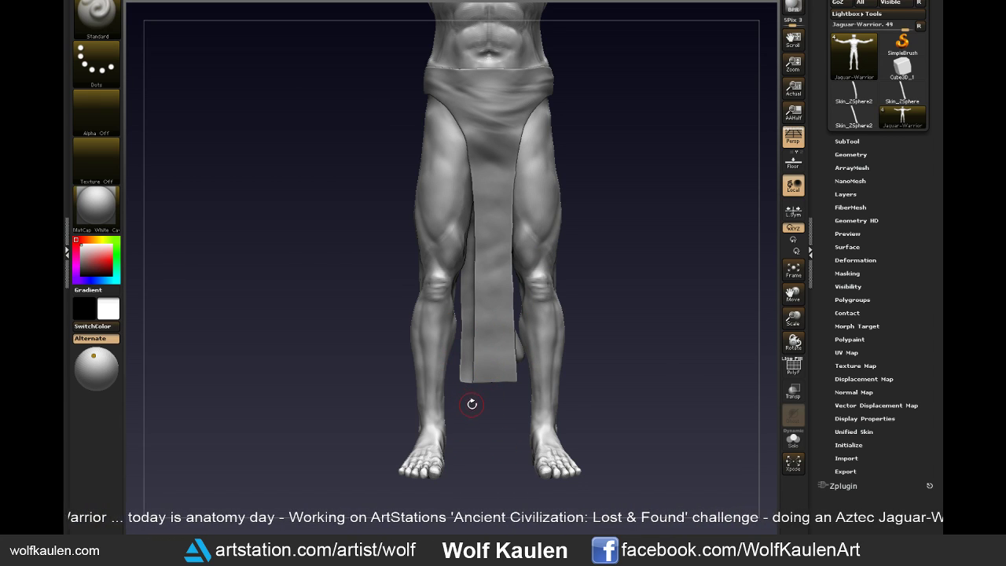
- Select the Move brush and resize it, ending at a noticeably smaller draw size
key("b")
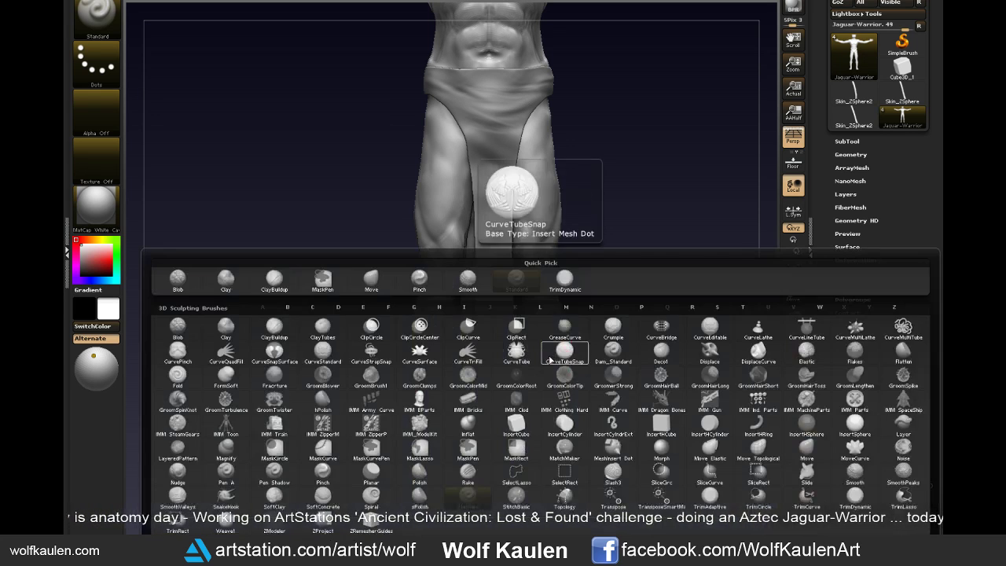
key("m")
key("v")
key("s")
left_click_drag(548, 315, 552, 317)
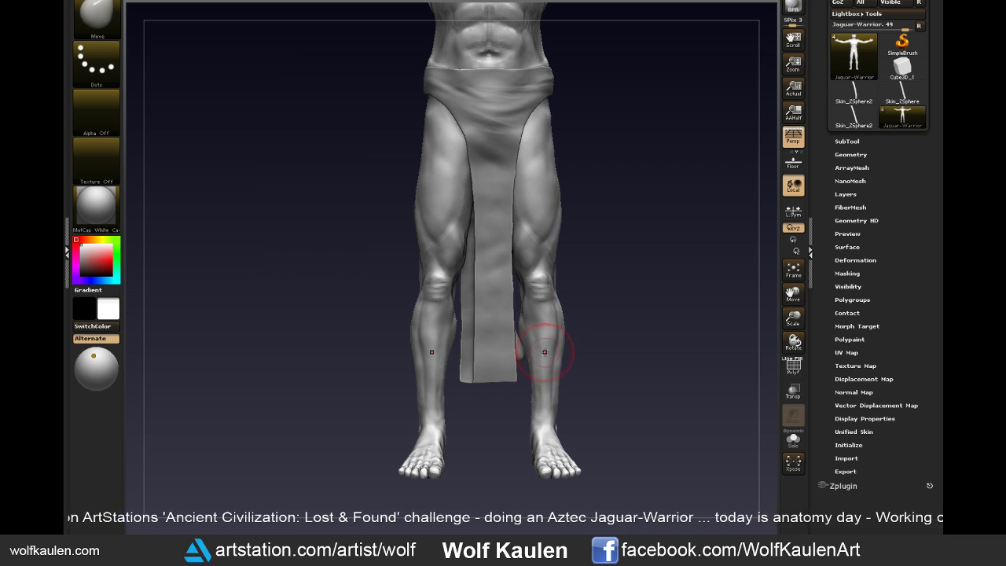
key("s")
left_click(540, 341)
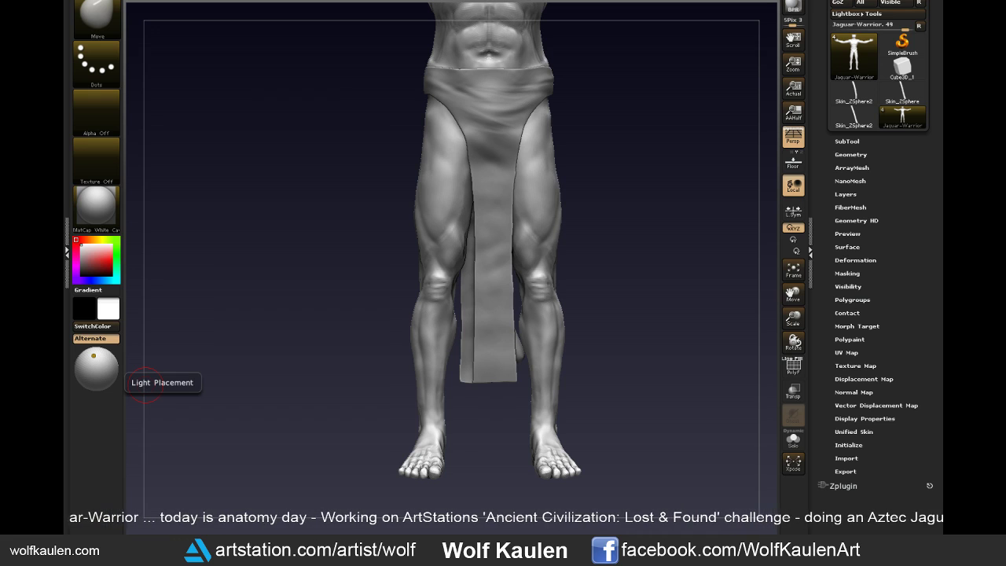
- Tilt toward the lower legs, smooth them, and return to a straight front view
left_click_drag(640, 298, 542, 263)
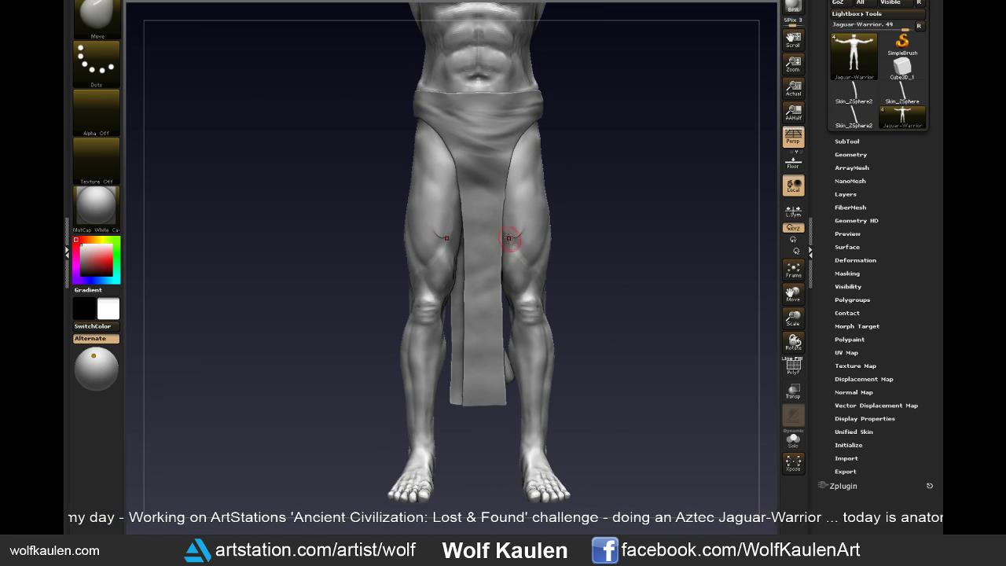
key("ctrl")
key("shift")
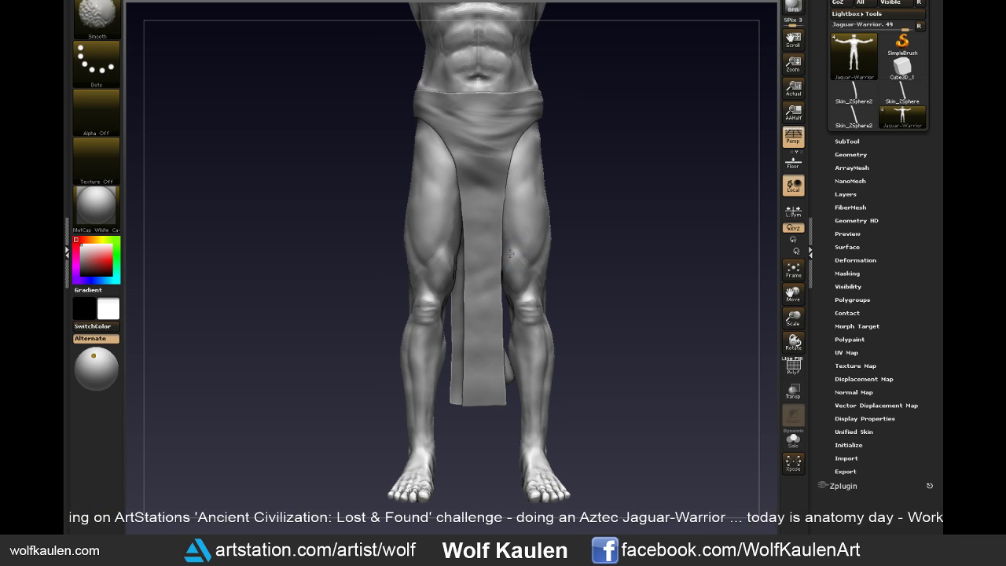
right_click_drag(542, 287, 525, 301, "shift")
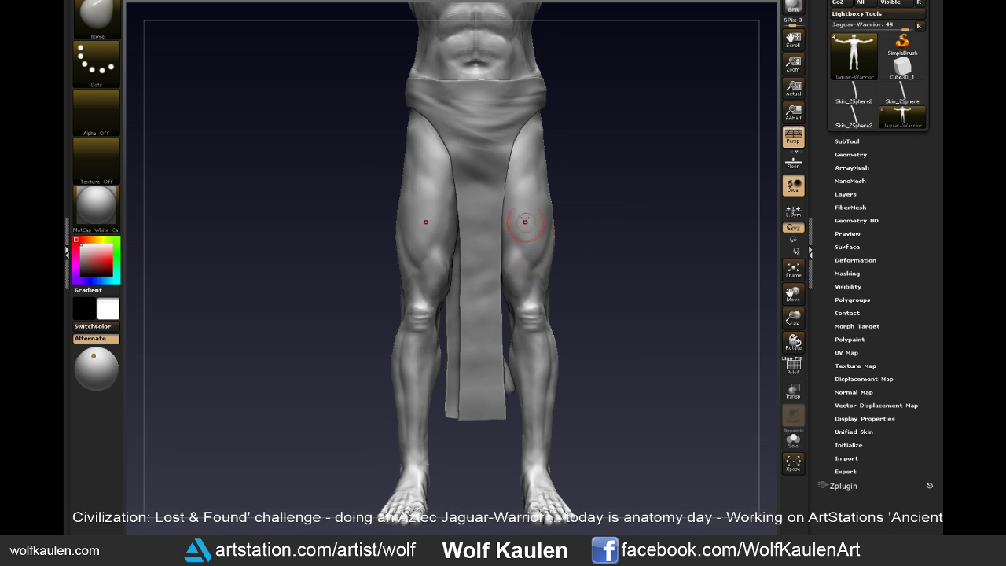
- Build up the inner thigh above the right-hand knee with the Standard brush
key("b")
key("s")
key("t")
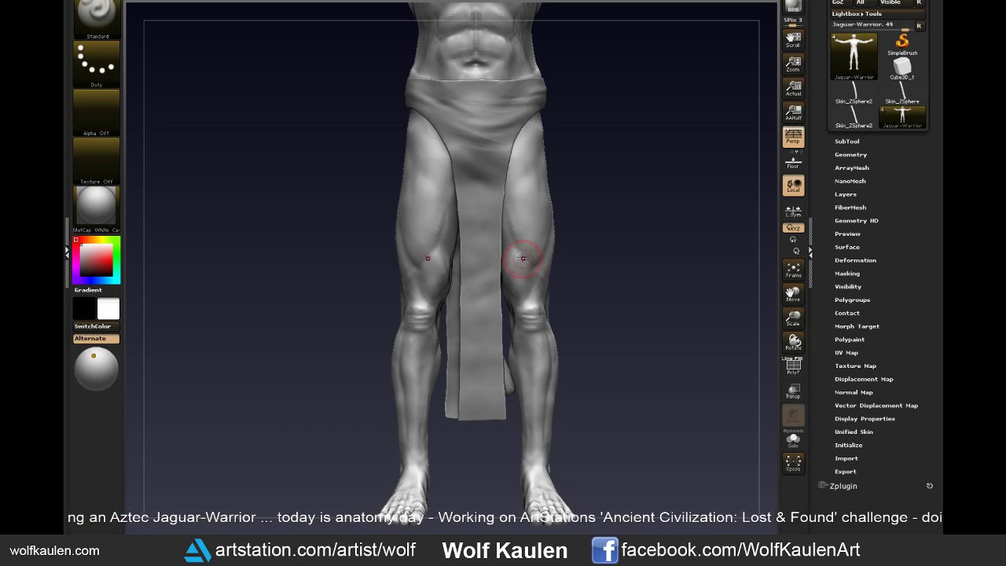
left_click_drag(526, 271, 523, 291)
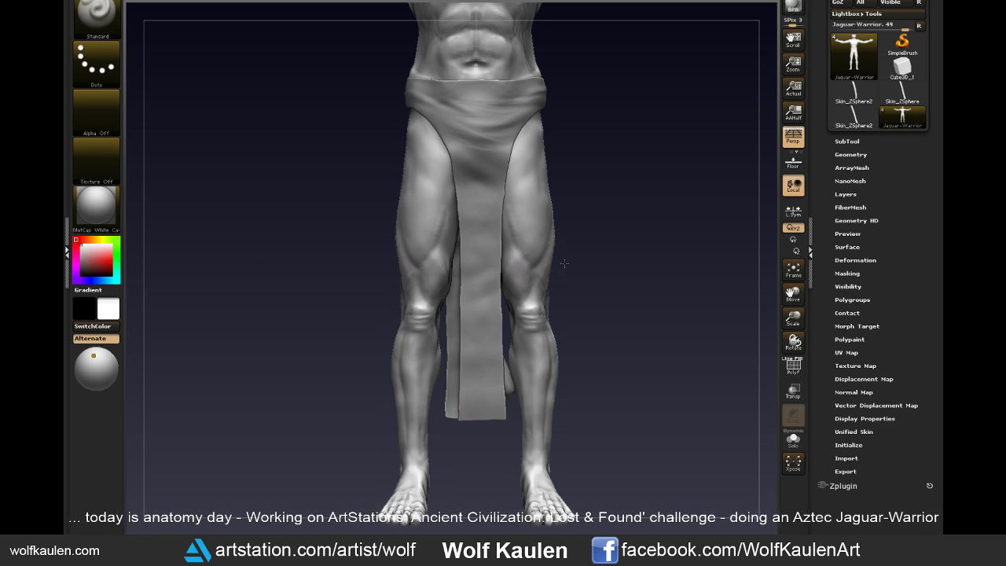
left_click_drag(564, 263, 527, 264)
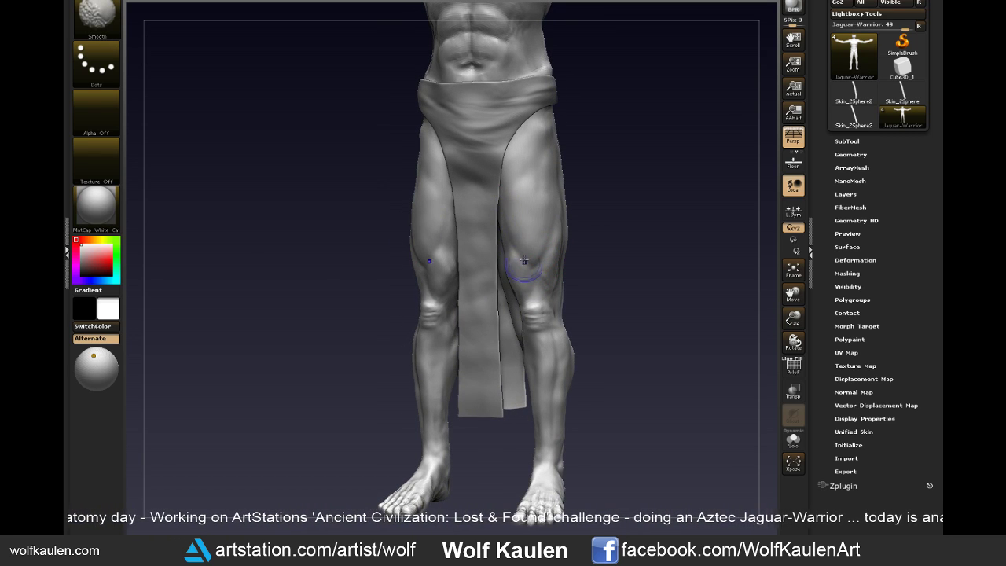
mouse_move(577, 303)
left_mouse_down("shift")
mouse_move(584, 310)
mouse_move(594, 262)
mouse_move(594, 211)
left_mouse_up("shift")
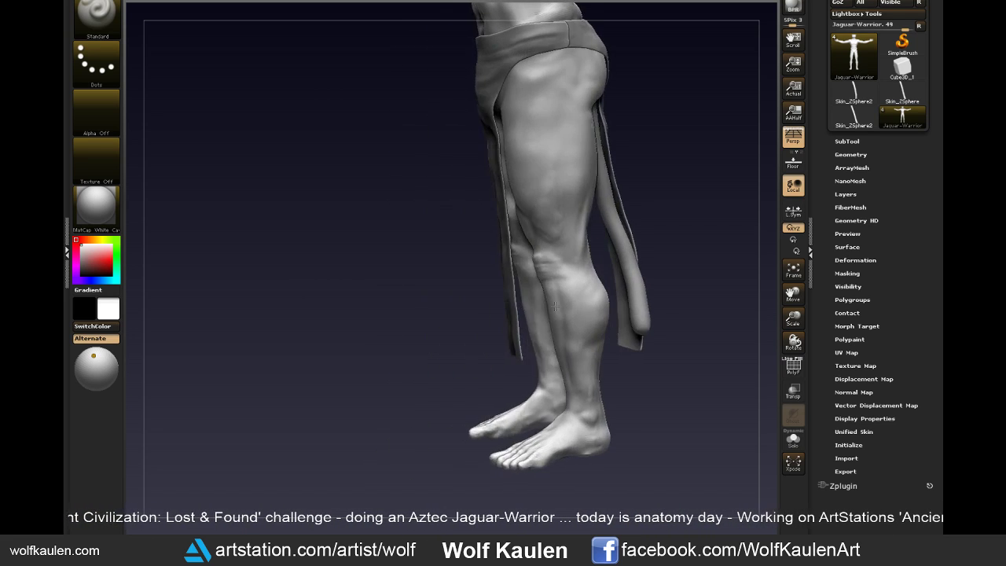
- Orbit to a straight back view of the legs, smoothing the hamstrings and calves
mouse_move(586, 293)
left_mouse_down()
mouse_move(676, 173)
mouse_move(547, 207)
left_mouse_up()
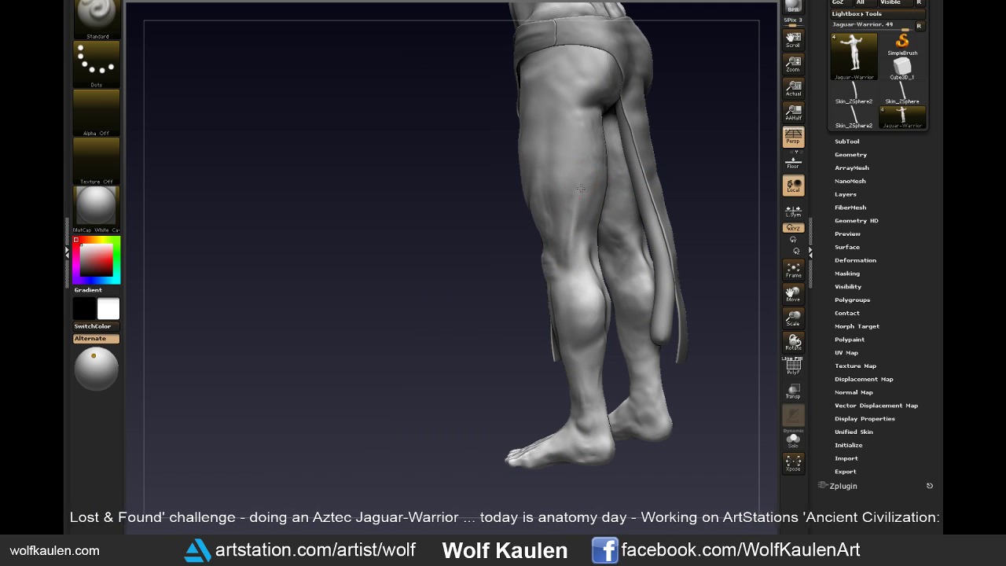
key("shift")
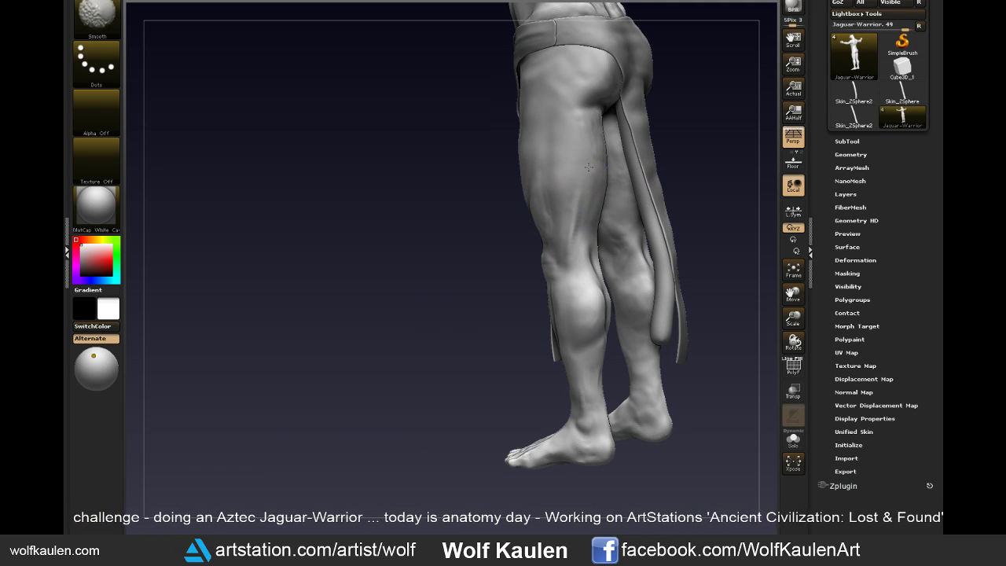
left_click_drag(692, 124, 585, 107)
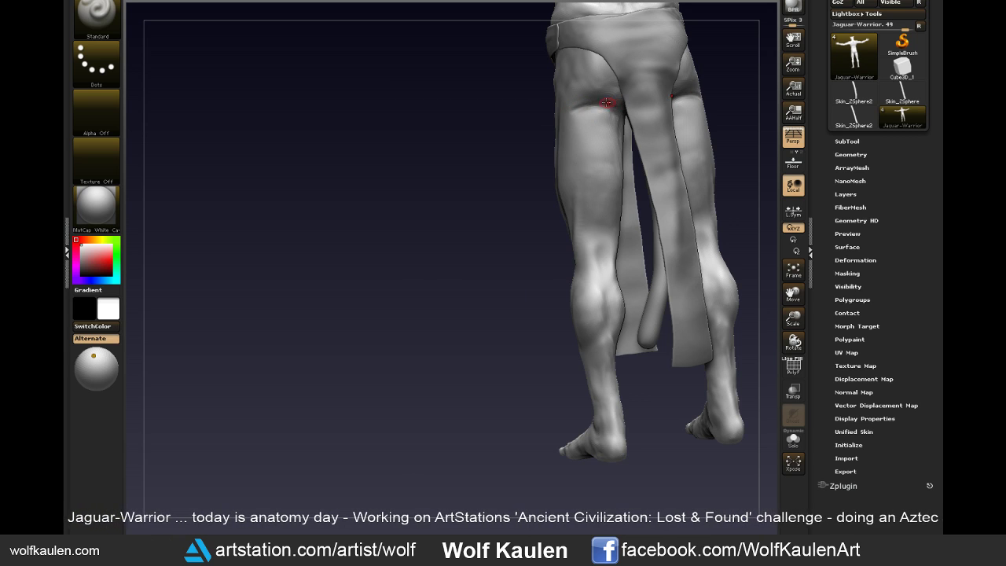
key("shift")
left_click_drag(582, 117, 490, 251)
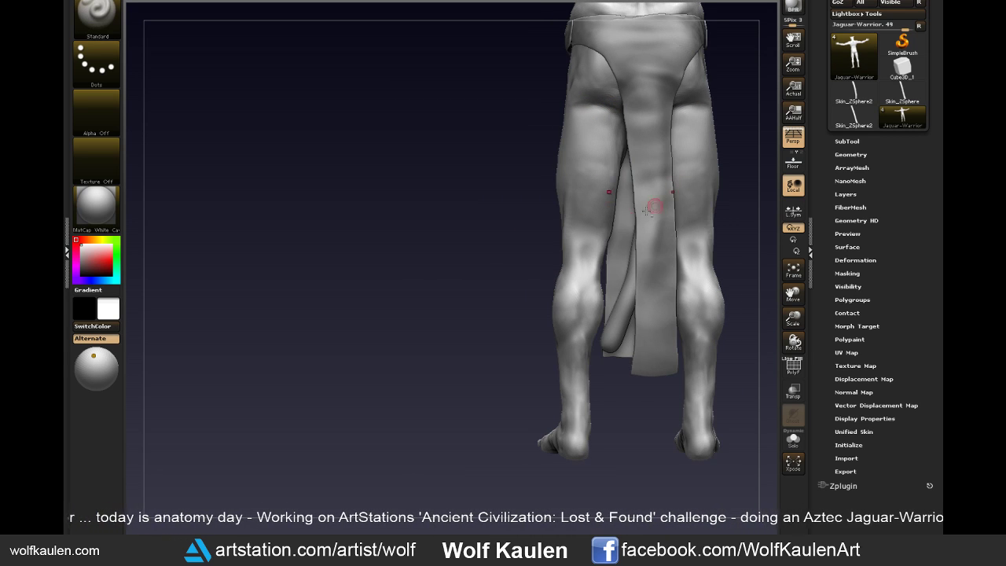
left_click_drag(463, 330, 382, 366, "alt")
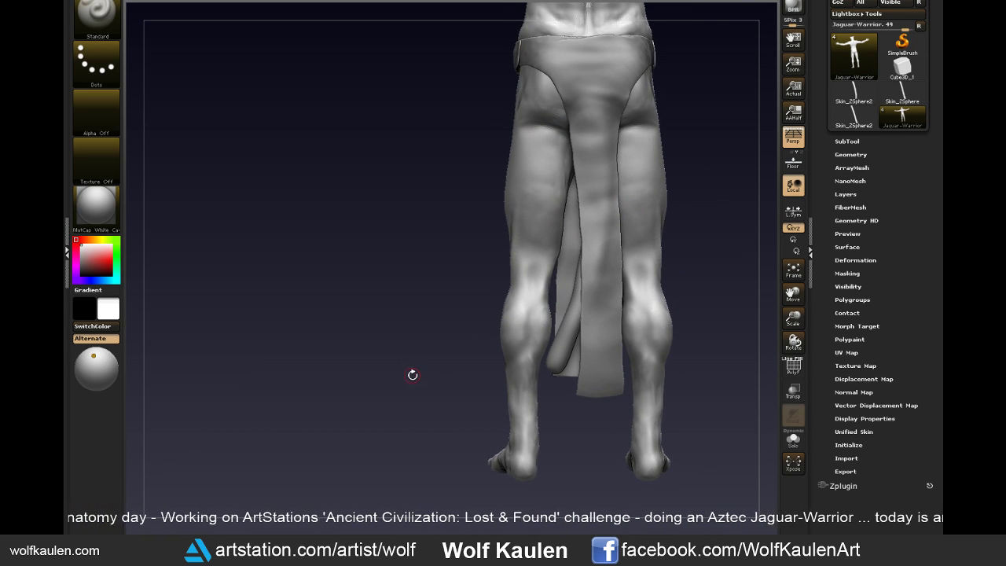
key("s")
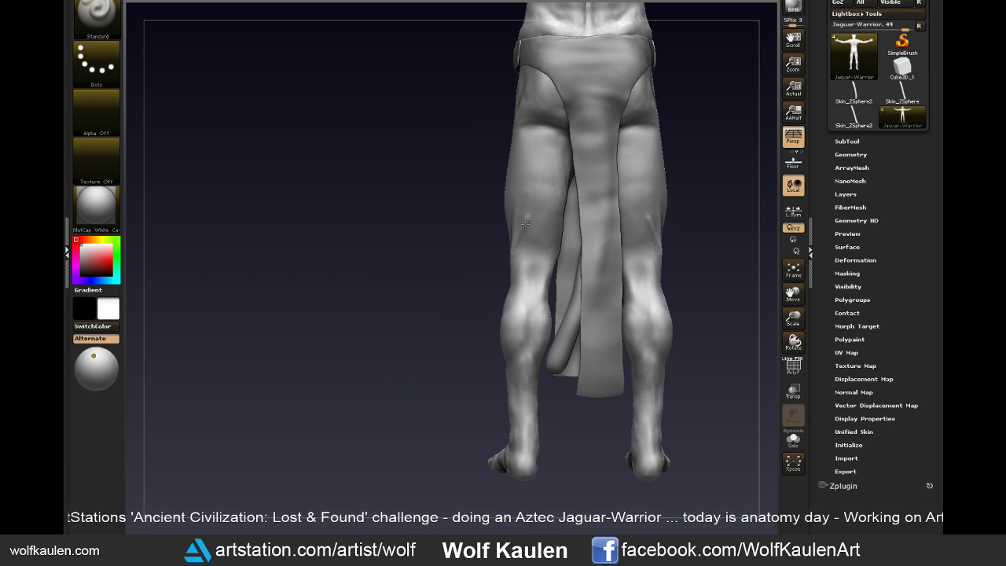
left_click_drag(497, 296, 504, 287)
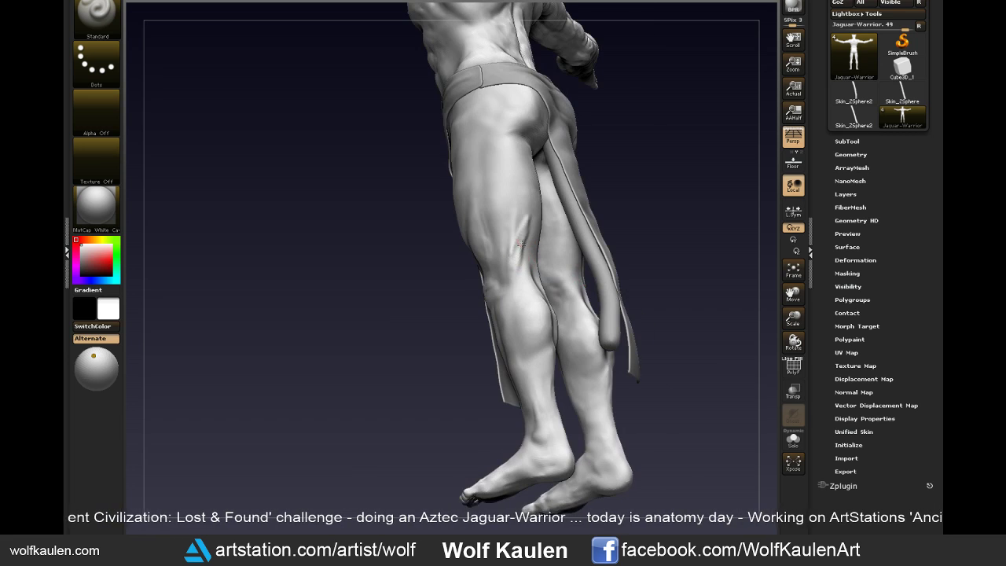
left_click_drag(522, 232, 523, 280)
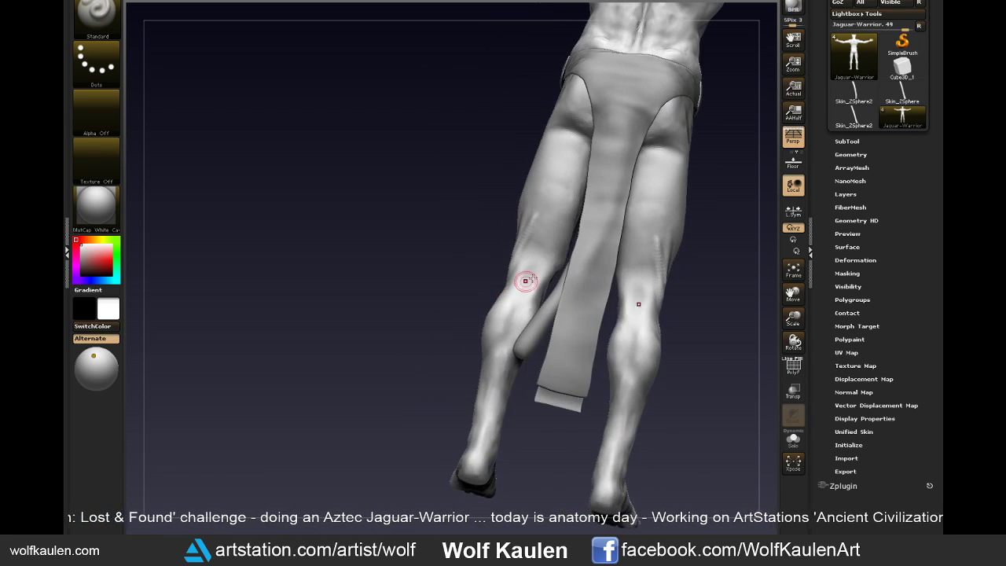
key("shift")
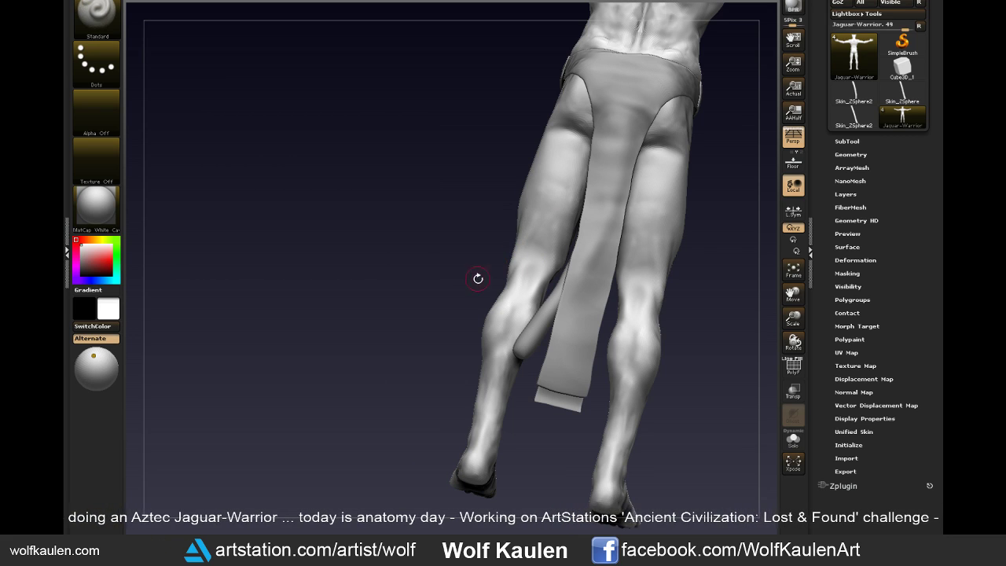
- Make TrimDynamic the active brush and orbit to a straight back view
key("b")
key("t")
left_click(518, 277)
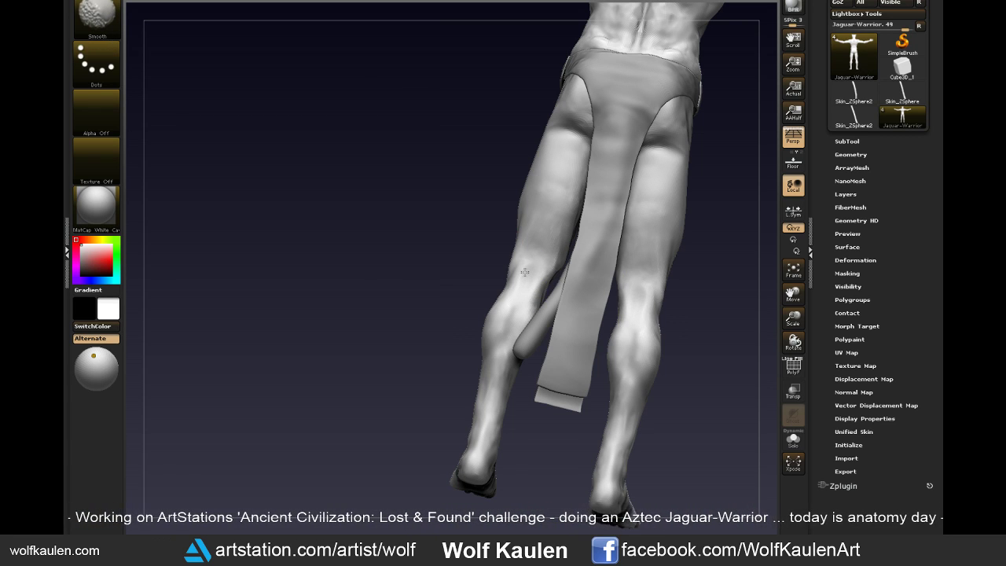
mouse_move(437, 310)
left_mouse_down()
mouse_move(470, 339)
mouse_move(702, 353)
left_mouse_up()
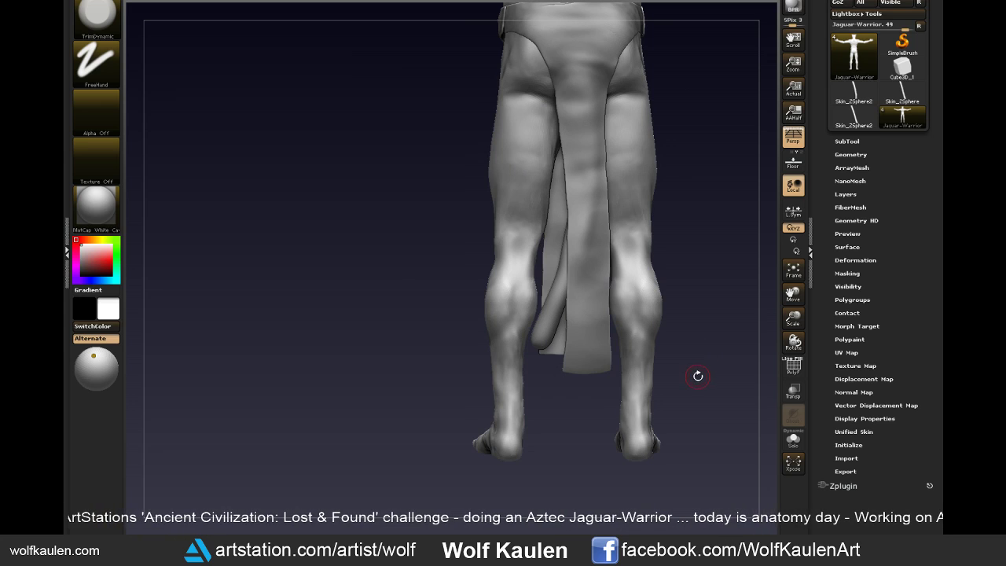
- Switch to the Move brush and smooth the lower calves above the ankles
key("b")
key("m")
key("v")
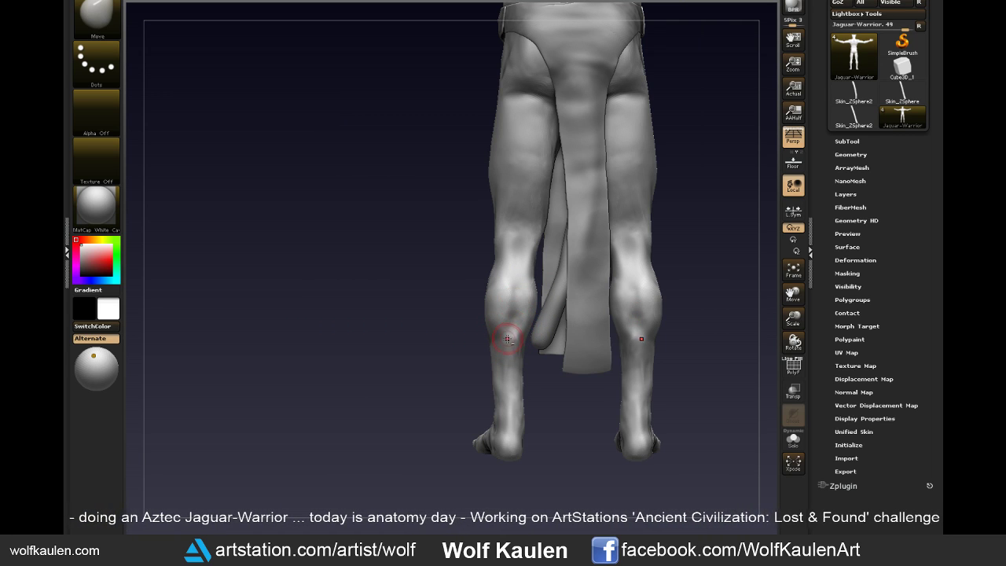
key("shift")
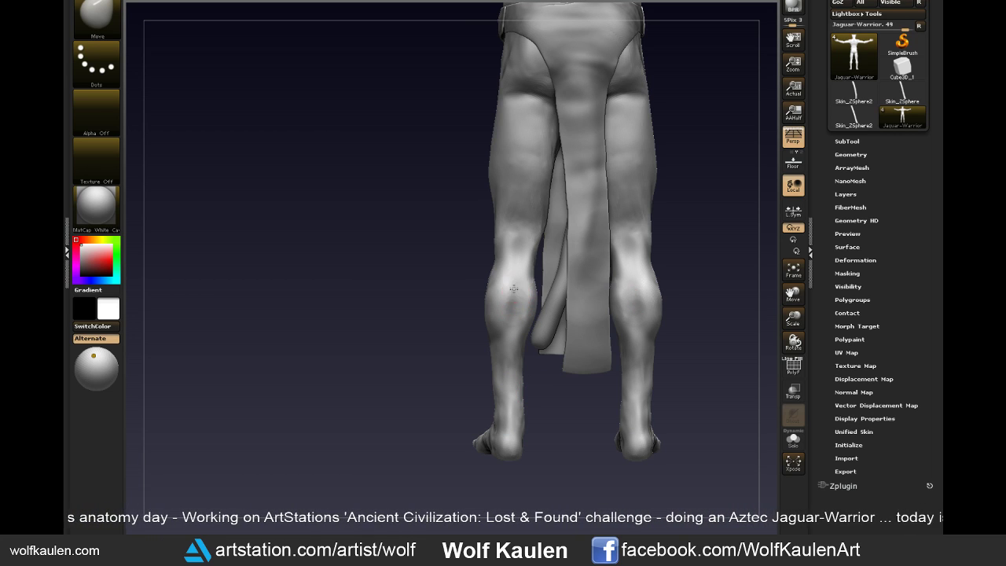
key("shift")
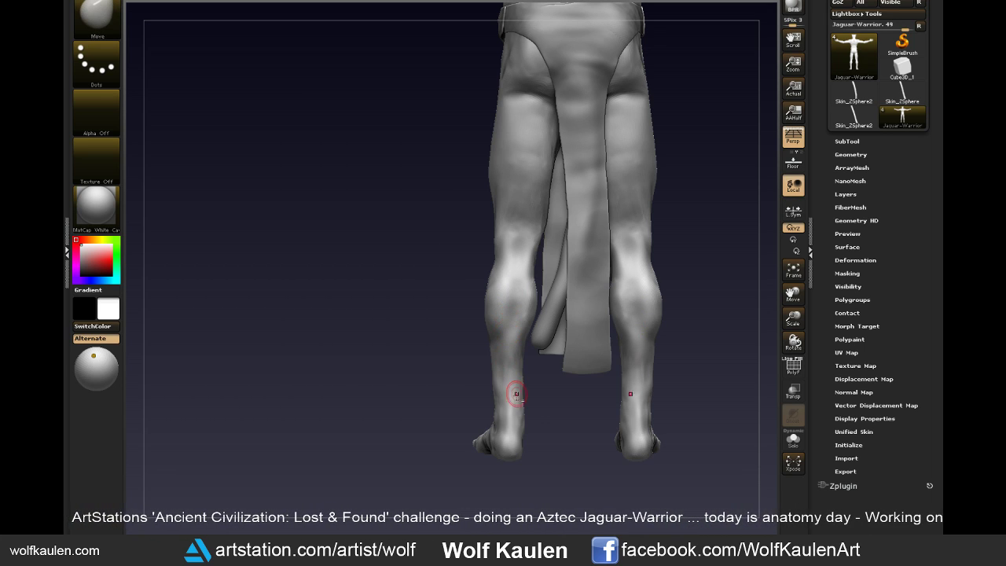
left_click_drag(566, 437, 555, 436, "alt")
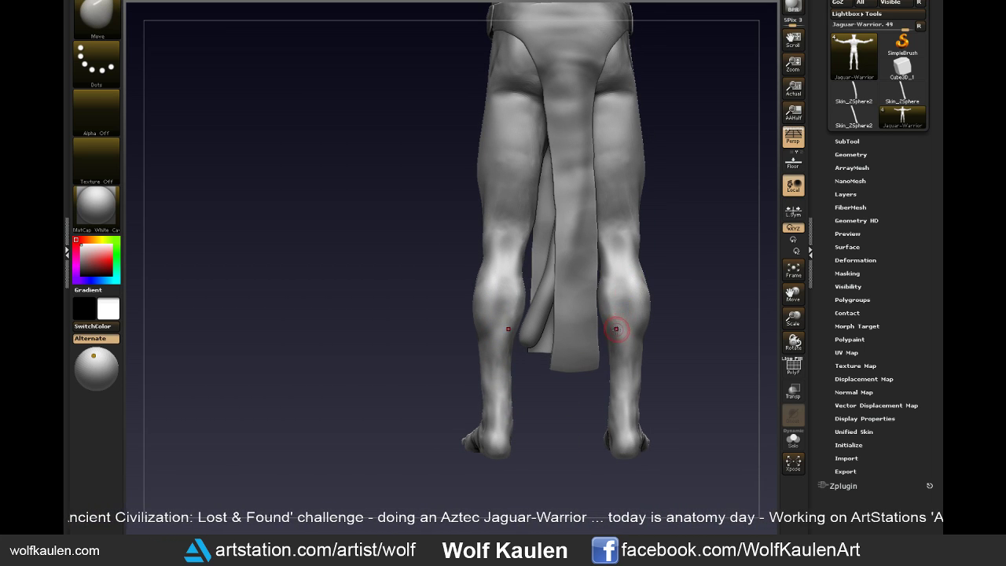
- Switch to the Standard brush, smooth again, and zoom into a side view of the leg
key("b")
key("s")
key("t")
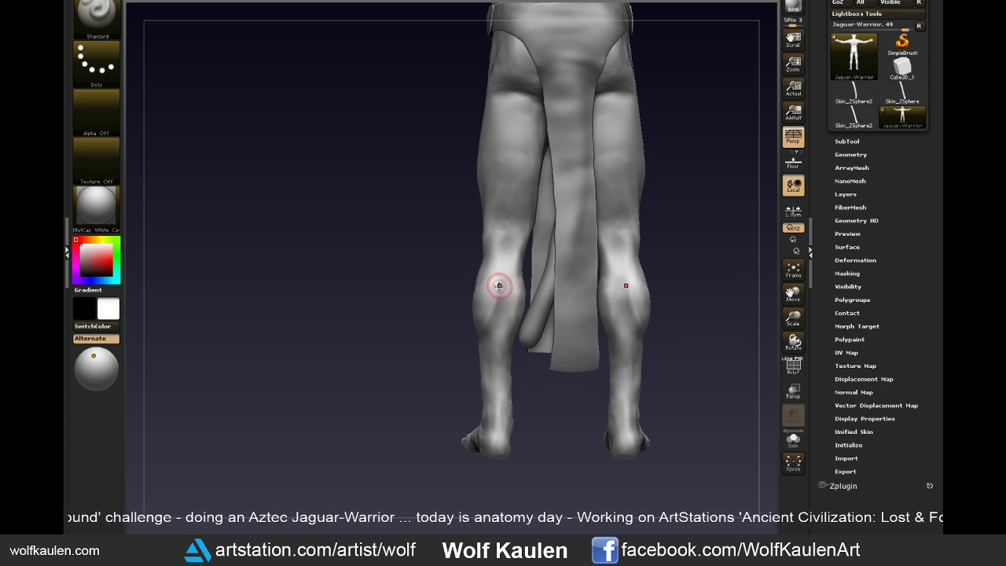
key("shift")
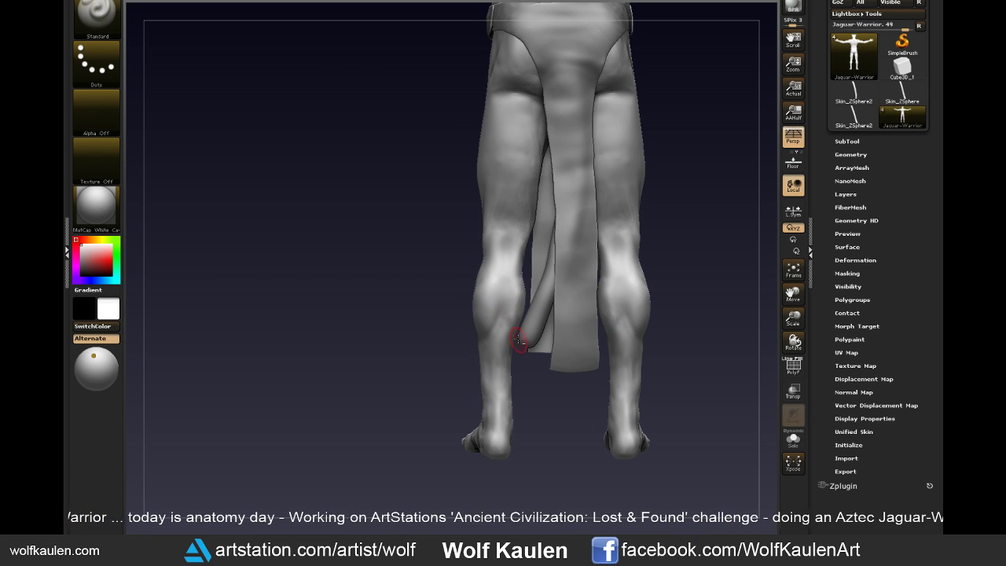
key("shift")
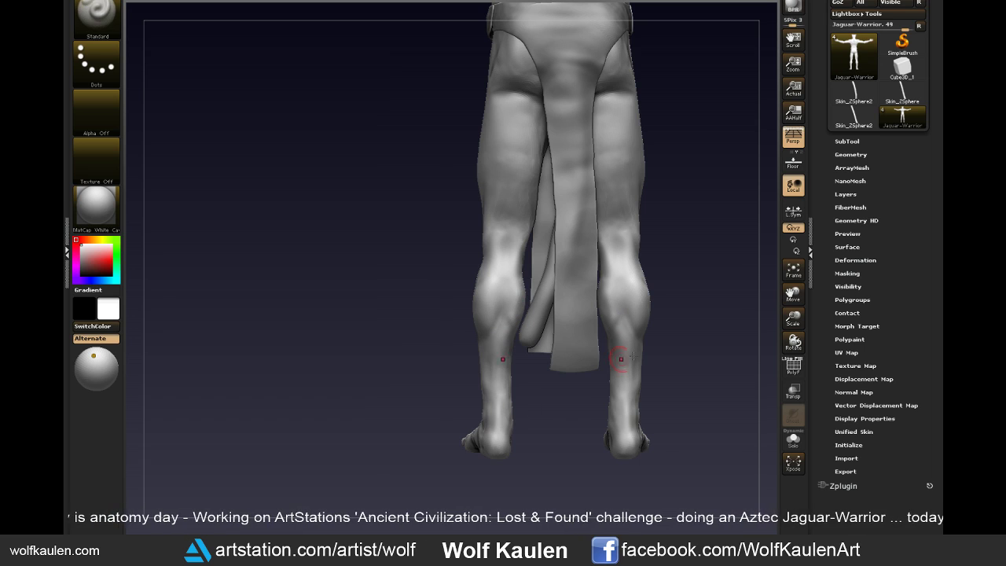
left_click_drag(698, 382, 672, 416, "alt")
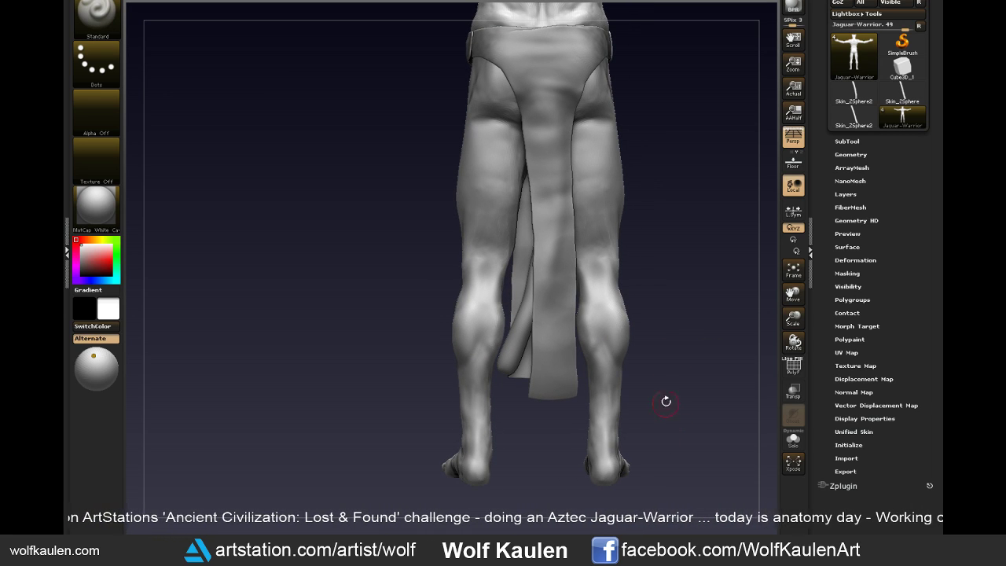
mouse_move(666, 402)
left_mouse_down()
mouse_move(696, 394)
mouse_move(583, 220)
left_mouse_up()
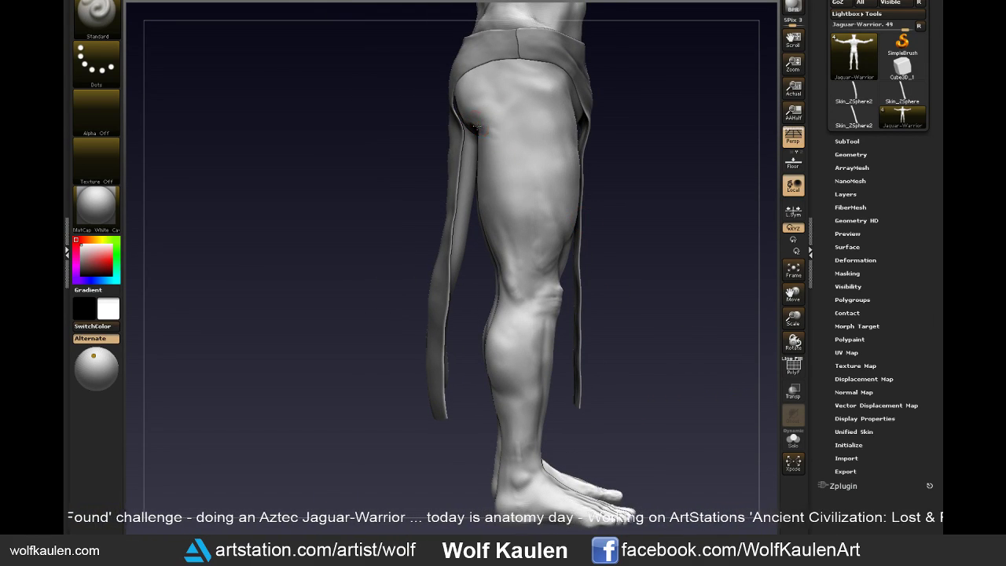
- Sculpt and smooth the hip along the loincloth belt edge
left_click_drag(599, 152, 476, 116)
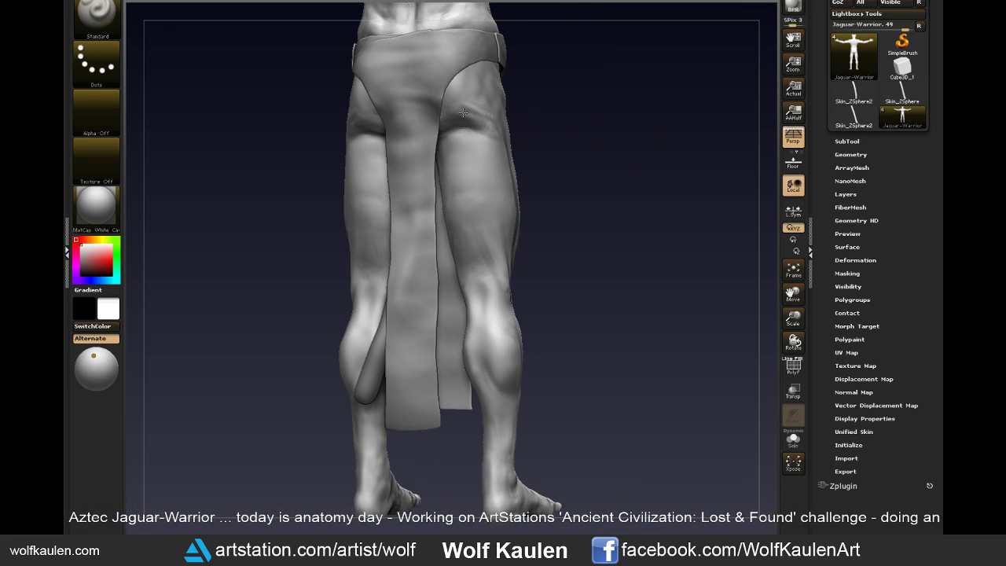
key("shift")
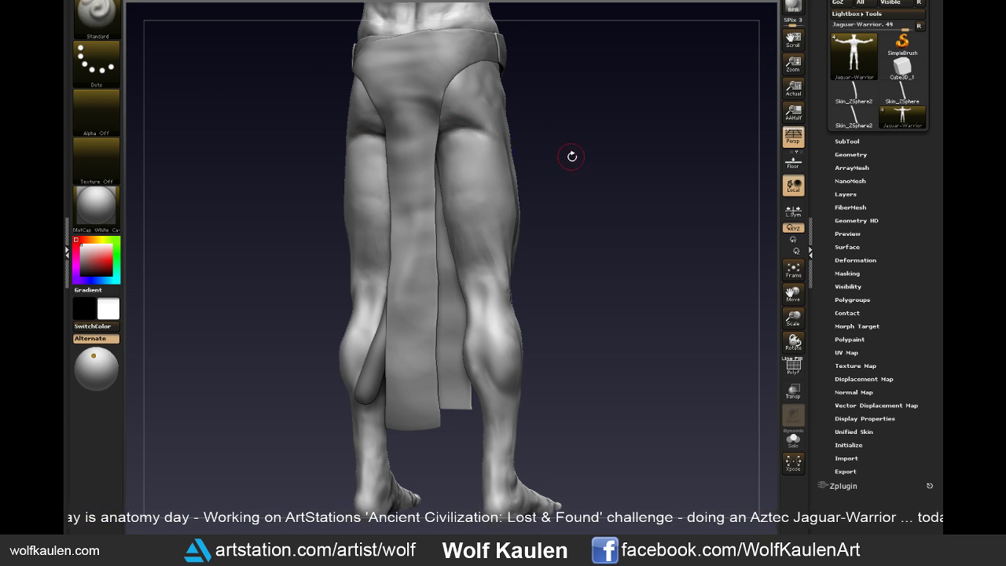
left_click_drag(573, 154, 503, 124, "shift")
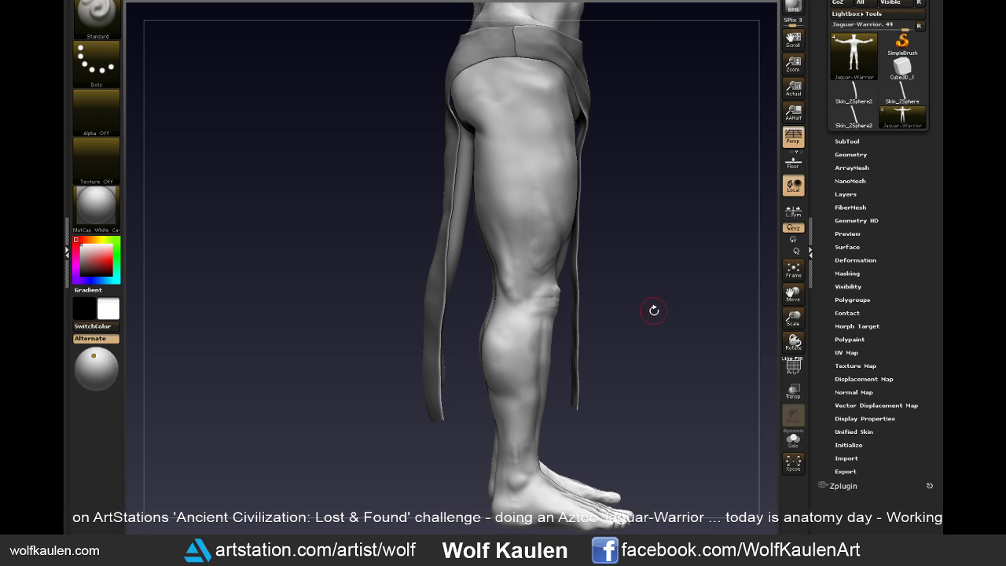
left_click_drag(590, 69, 550, 63)
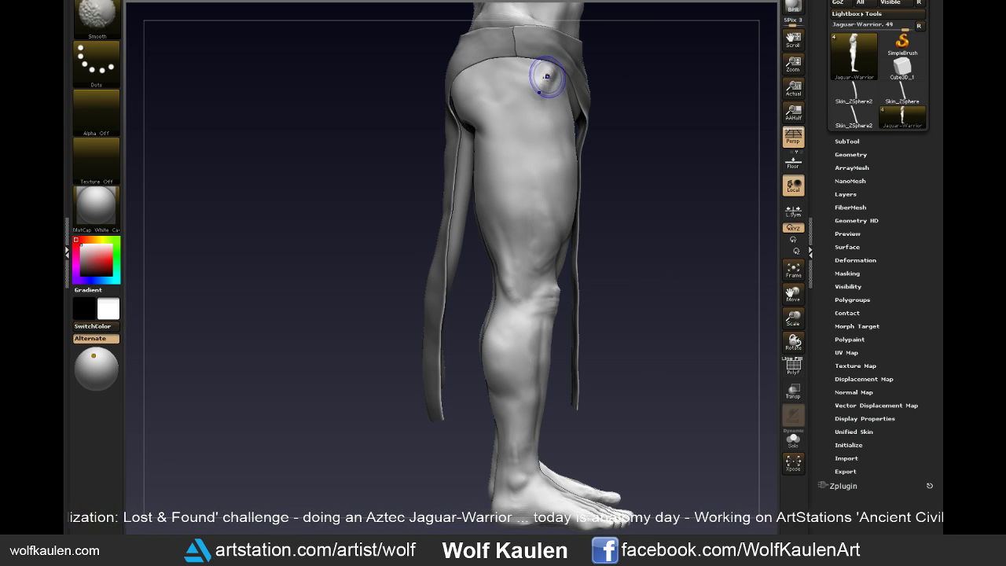
left_click_drag(546, 76, 541, 69, "shift")
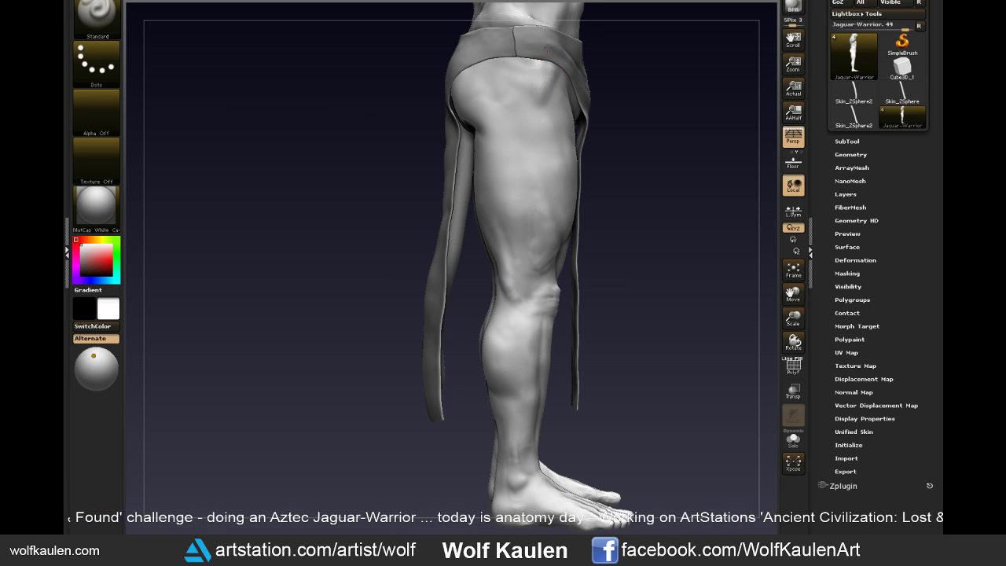
mouse_move(530, 113)
left_mouse_down("shift")
mouse_move(534, 67)
mouse_move(546, 80)
mouse_move(539, 90)
left_mouse_up("shift")
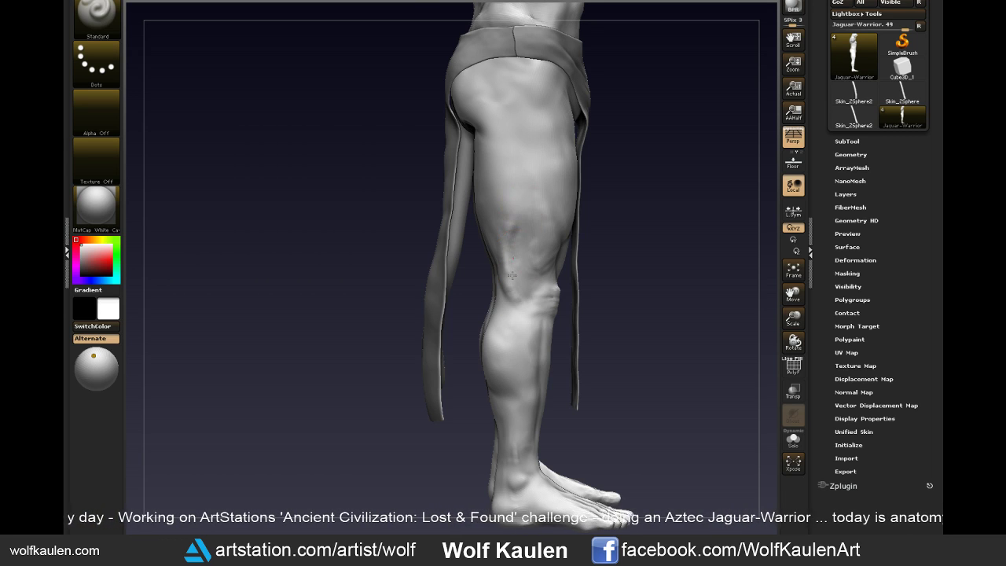
key("shift")
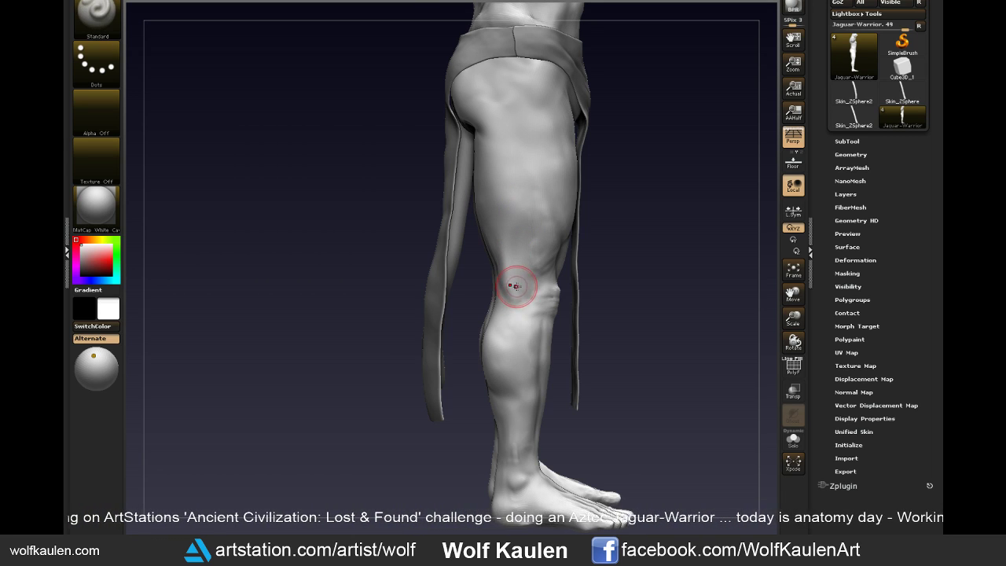
- Reshape the bulge at the back of the knee with a resized Move brush
key("b")
key("m")
key("v")
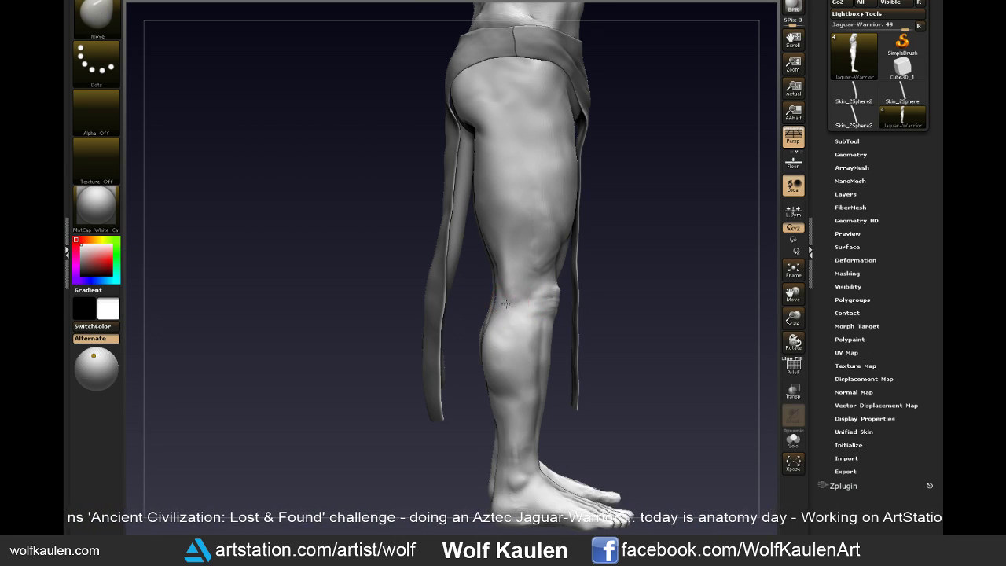
key("shift")
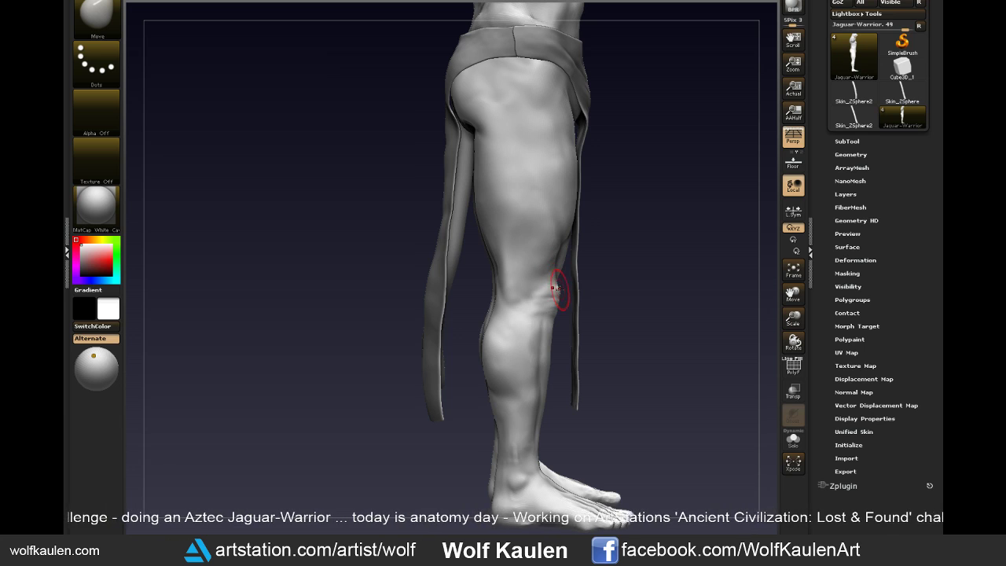
key("s")
mouse_move(581, 322)
left_mouse_down()
mouse_move(605, 322)
mouse_move(535, 310)
left_mouse_up()
key("s")
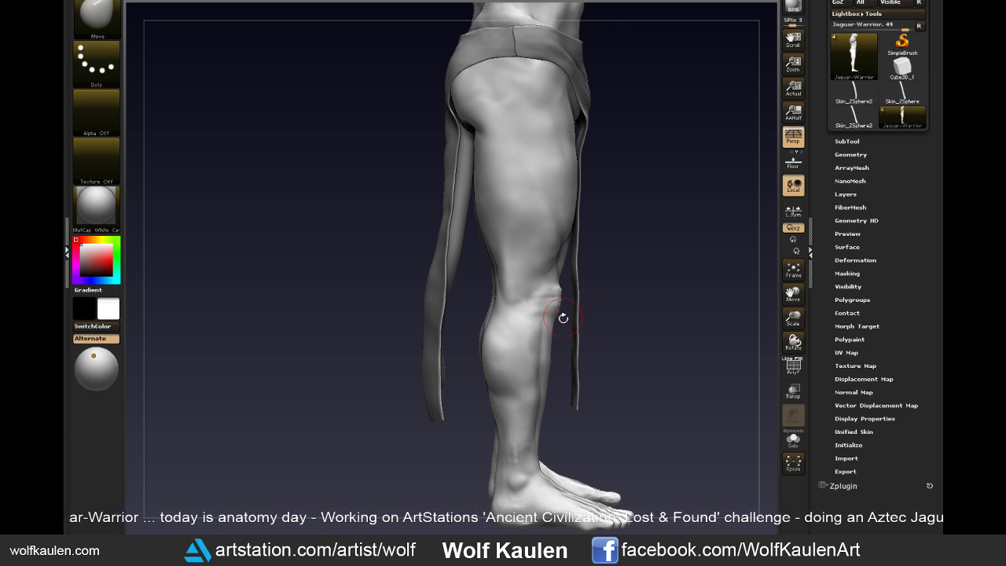
mouse_move(559, 295)
left_mouse_down()
mouse_move(554, 314)
mouse_move(566, 310)
left_mouse_up()
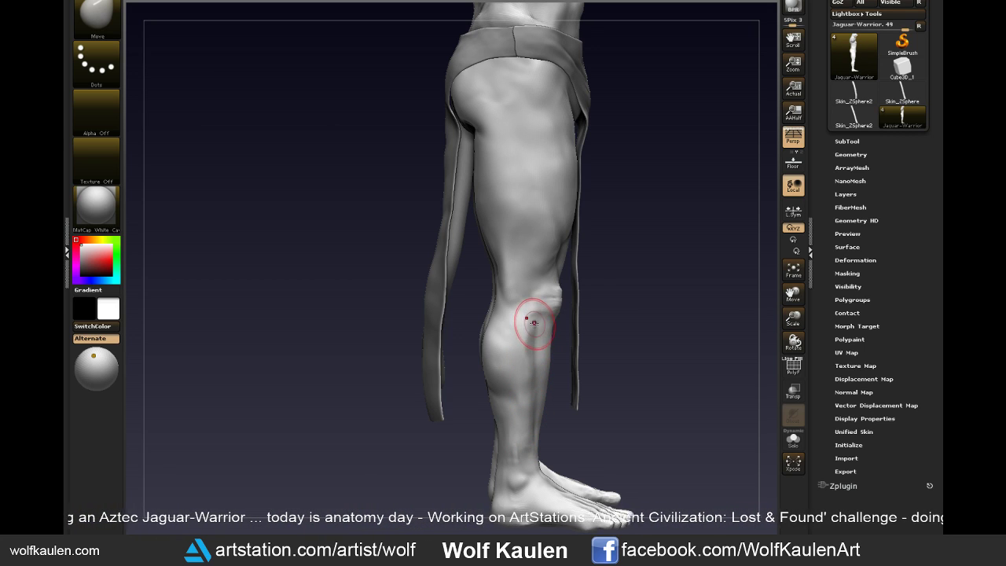
- Build up the kneecap with the Standard brush and smooth it
key("b")
key("s")
key("t")
left_click_drag(543, 292, 528, 265)
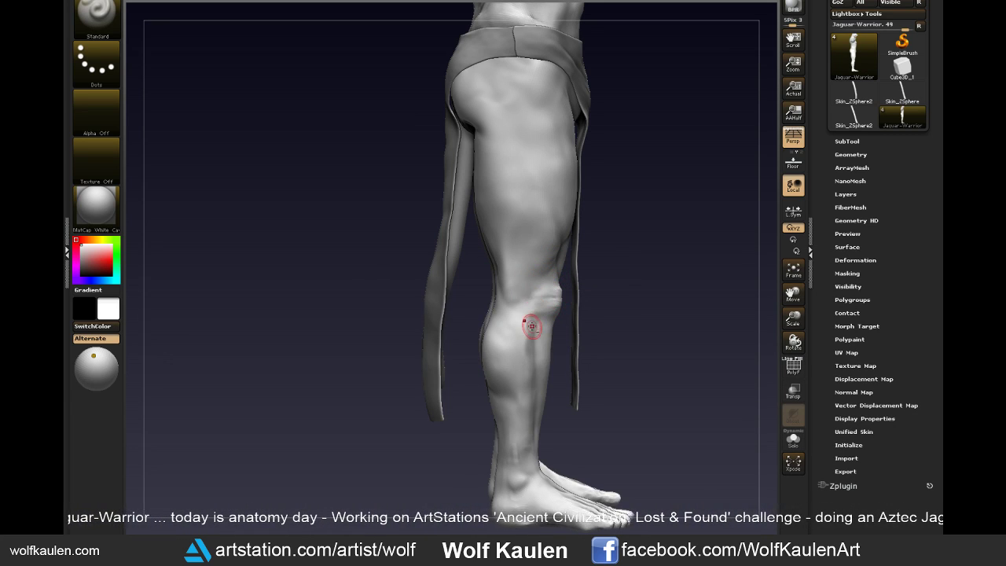
key("shift")
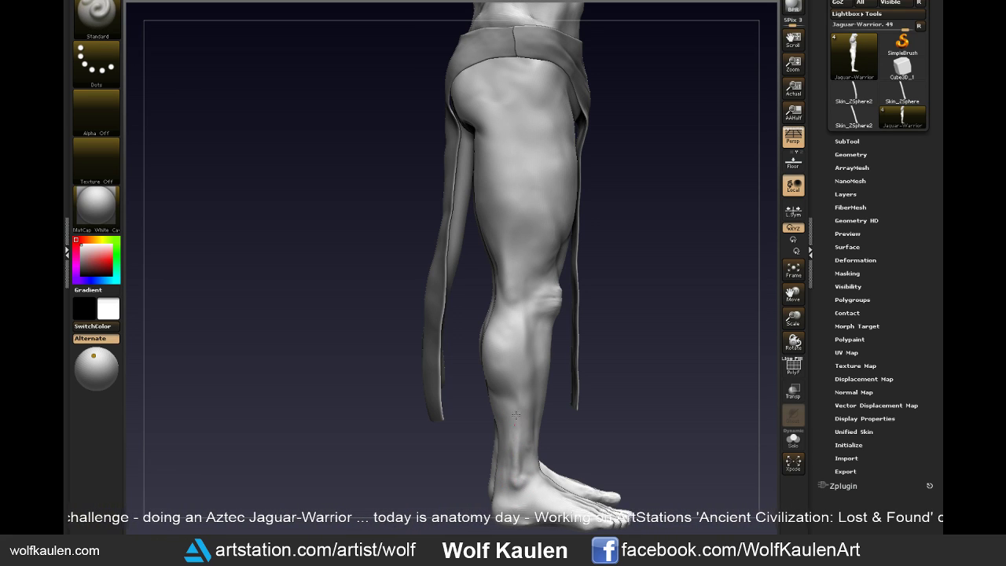
- Smooth down the shin and the heel of the leg
left_click_drag(516, 414, 517, 440, "shift")
right_click_drag(522, 473, 522, 426, "alt")
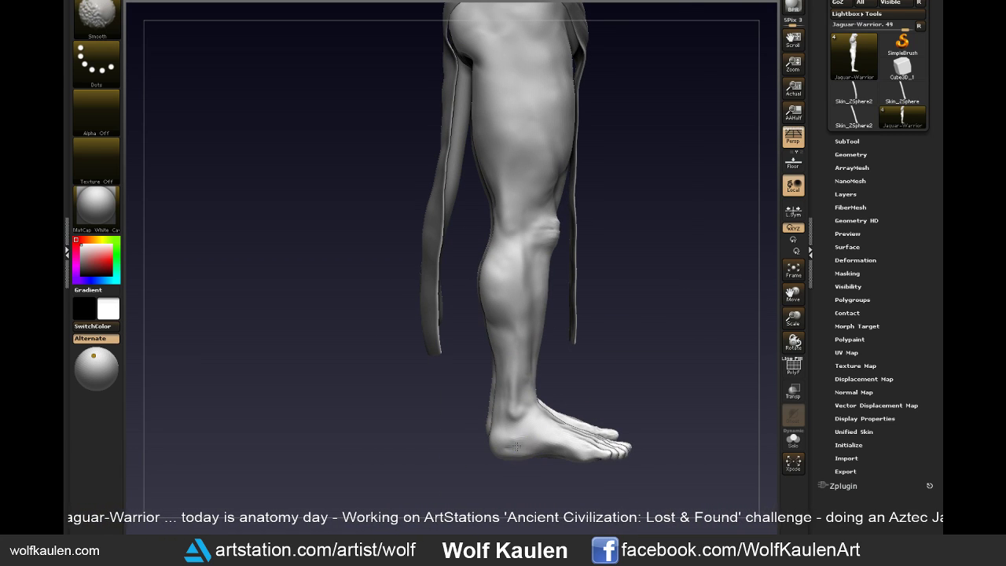
left_click_drag(520, 451, 510, 441, "shift")
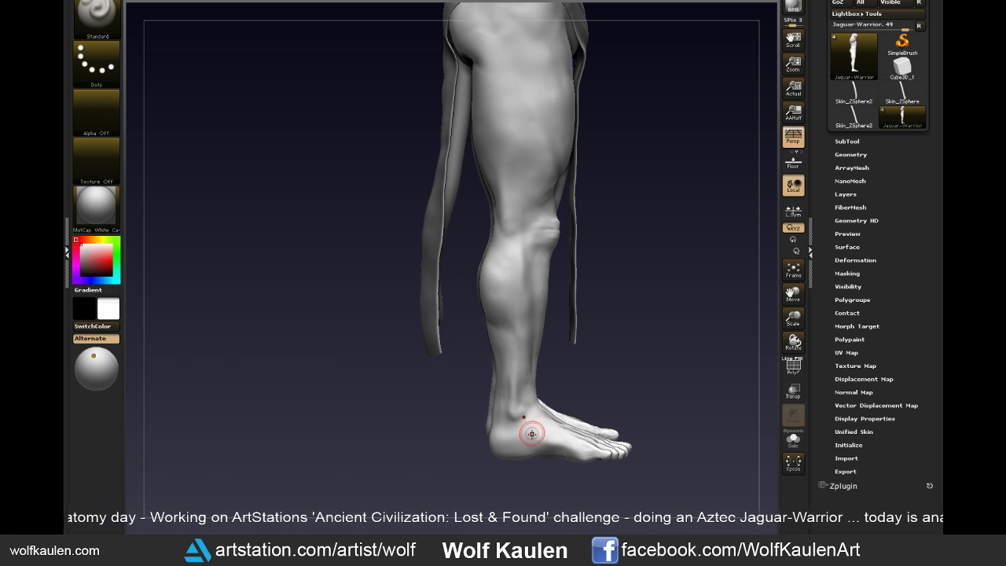
- Adjust the leg with the Move brush while rotating it back toward a rear view
key("b")
key("m")
key("v")
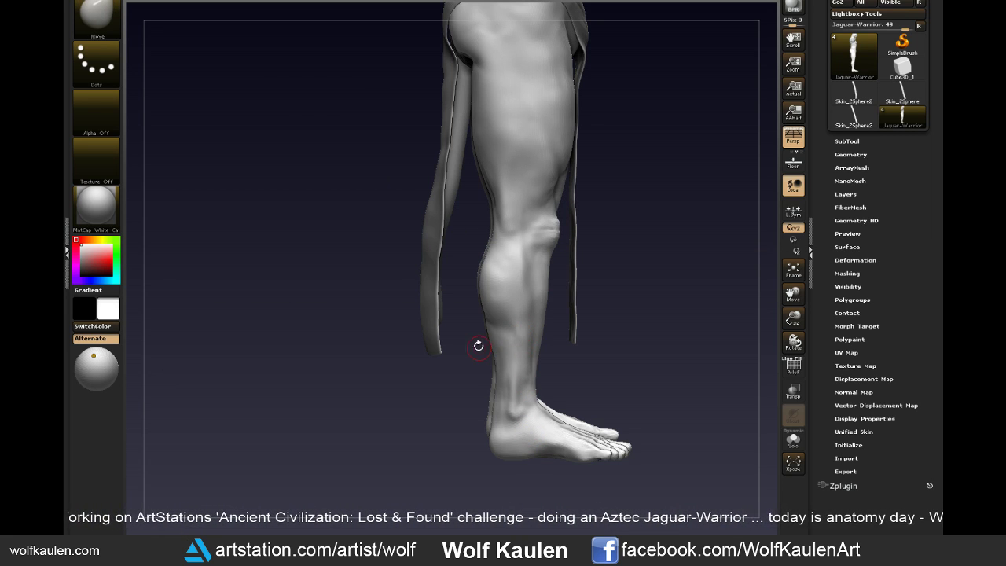
left_click_drag(471, 344, 490, 333, "ctrl")
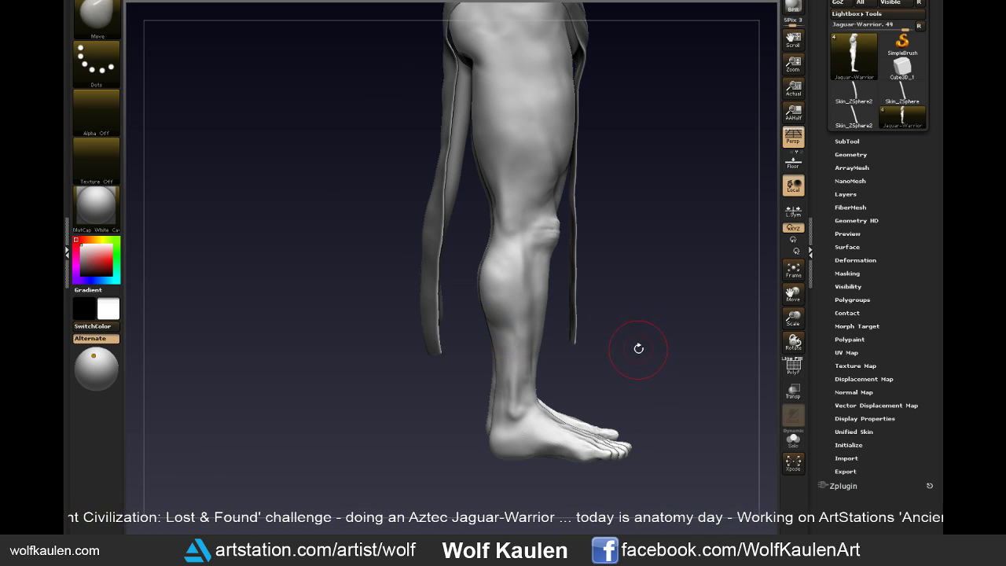
left_click_drag(638, 348, 642, 359)
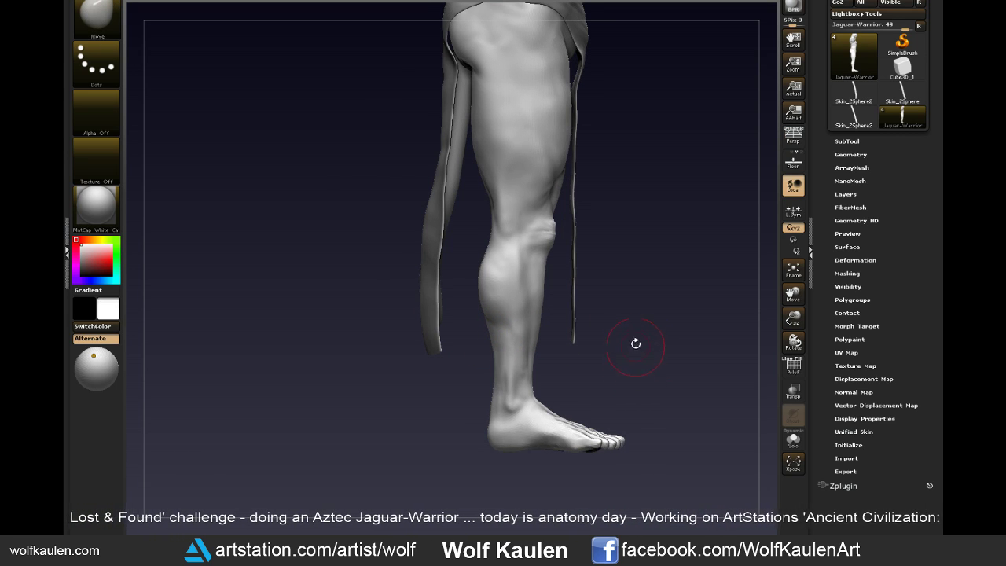
mouse_move(464, 310)
left_mouse_down("ctrl")
mouse_move(683, 313)
mouse_move(564, 314)
left_mouse_up("ctrl")
- Reshape the inner calf, switch to the Clay brush, and view the back-left of the legs
left_click_drag(477, 291, 467, 288)
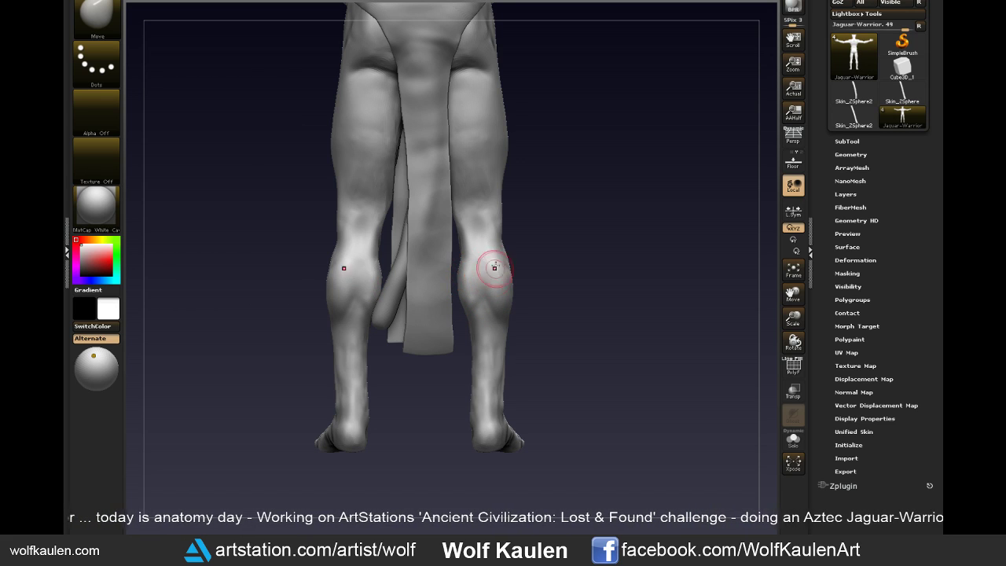
left_click_drag(561, 276, 568, 369)
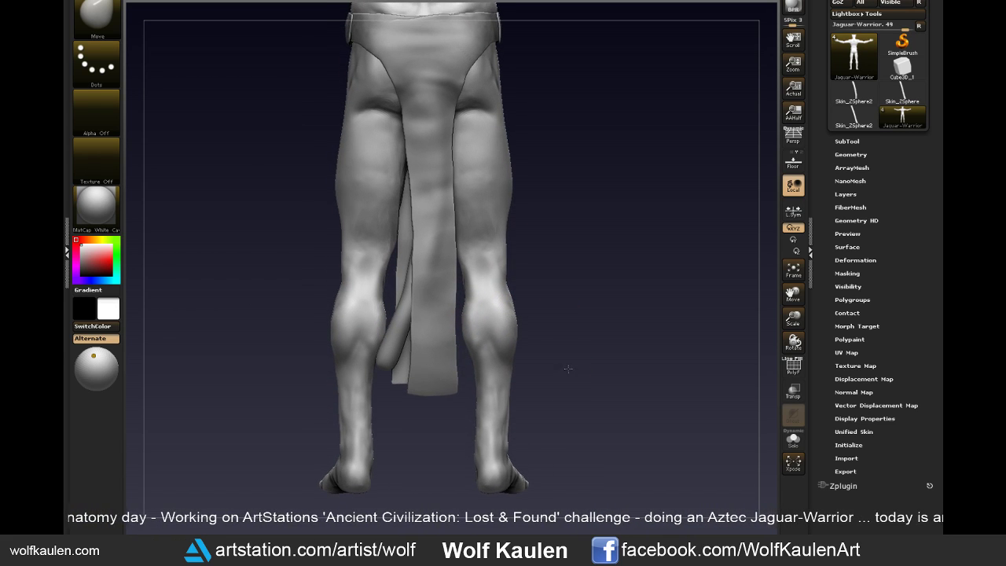
key("b")
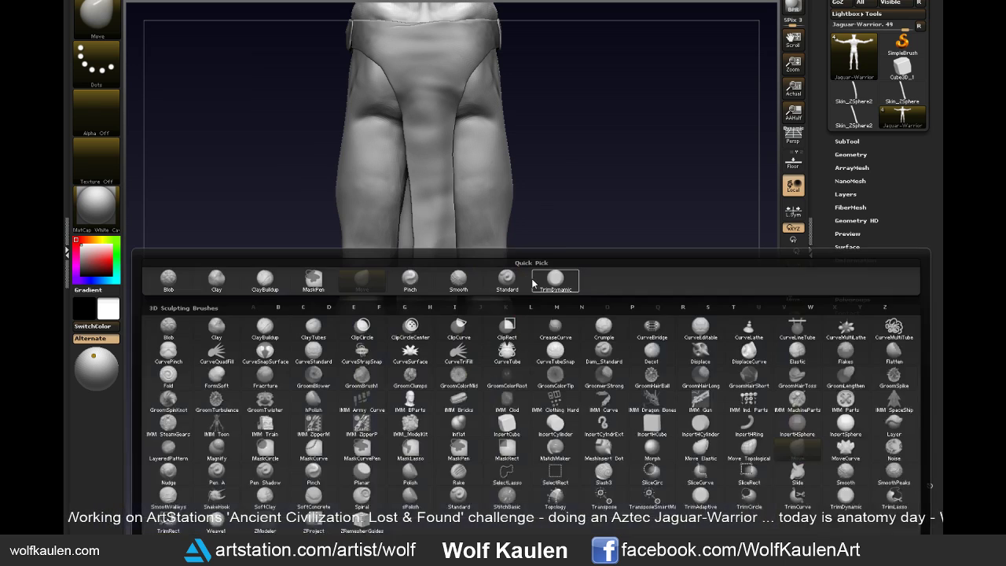
key("c")
key("l")
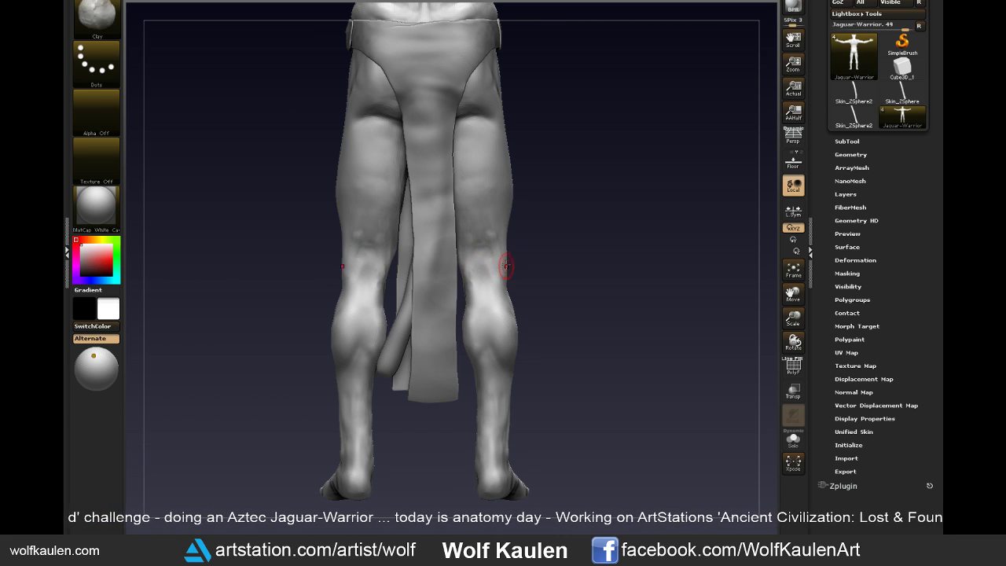
right_click_drag(506, 265, 487, 236)
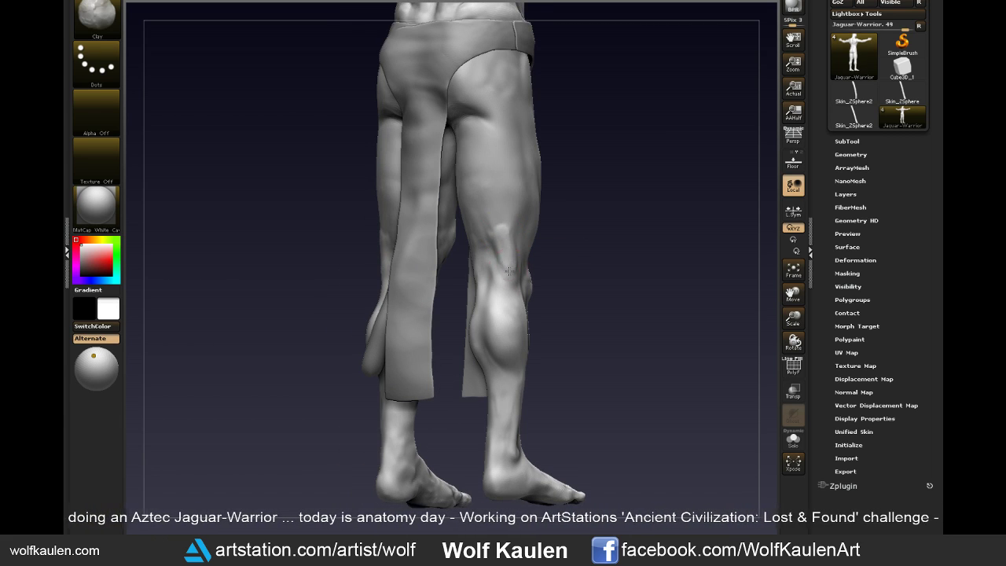
- Select TrimDynamic and check the legs from back, side and front views
key("b")
key("t")
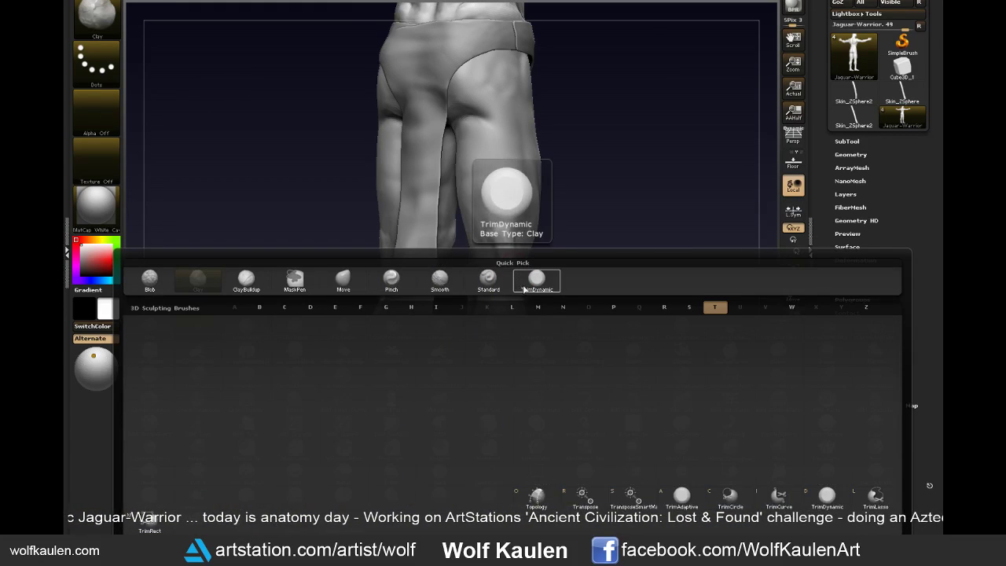
left_click(524, 289)
left_click_drag(579, 299, 515, 267)
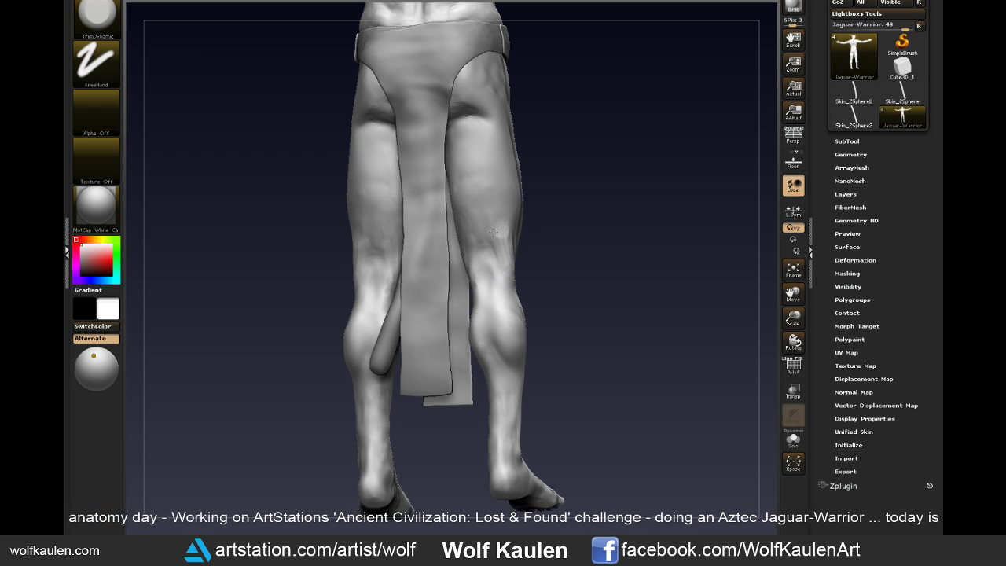
key("shift")
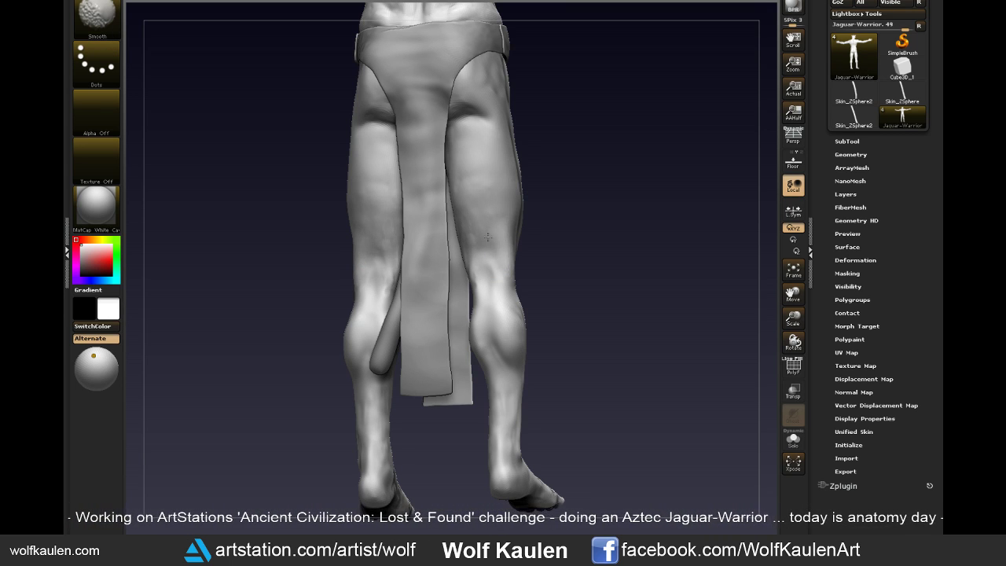
left_click_drag(530, 242, 516, 274, "shift")
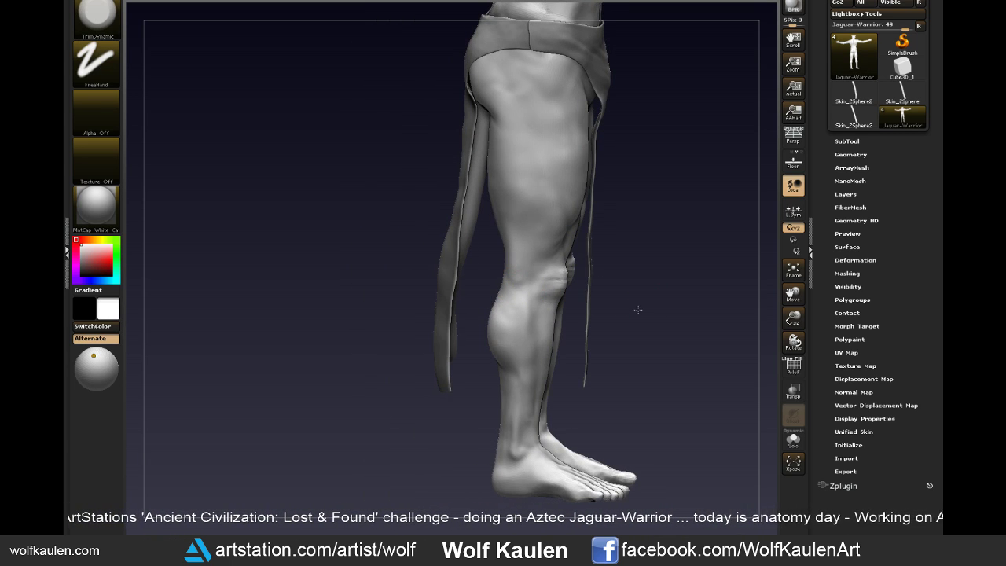
left_click_drag(637, 310, 595, 322, "shift")
- Turn the legs to a front view and pick the MatchMaker brush from the brush picker
left_click_drag(541, 427, 568, 437)
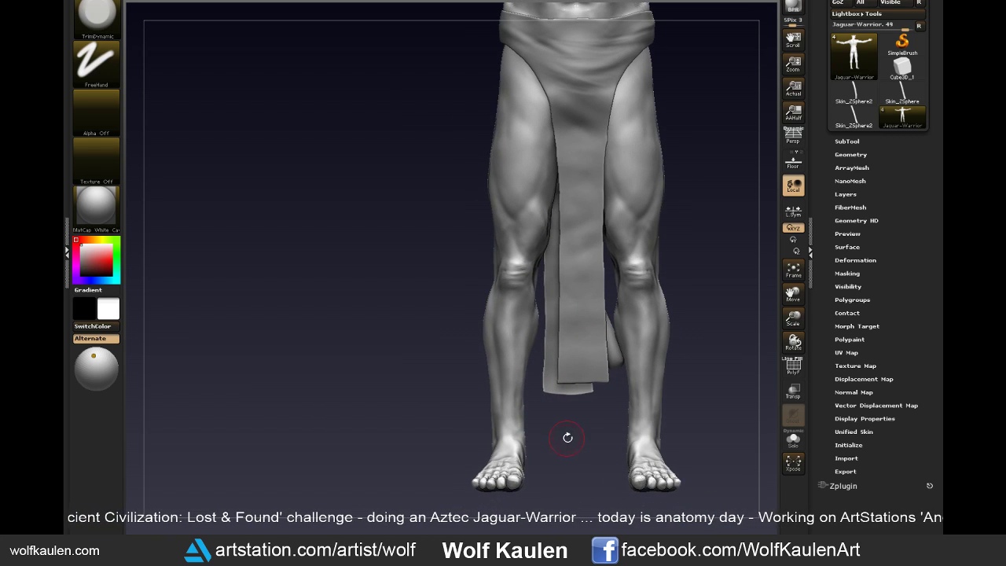
key("b")
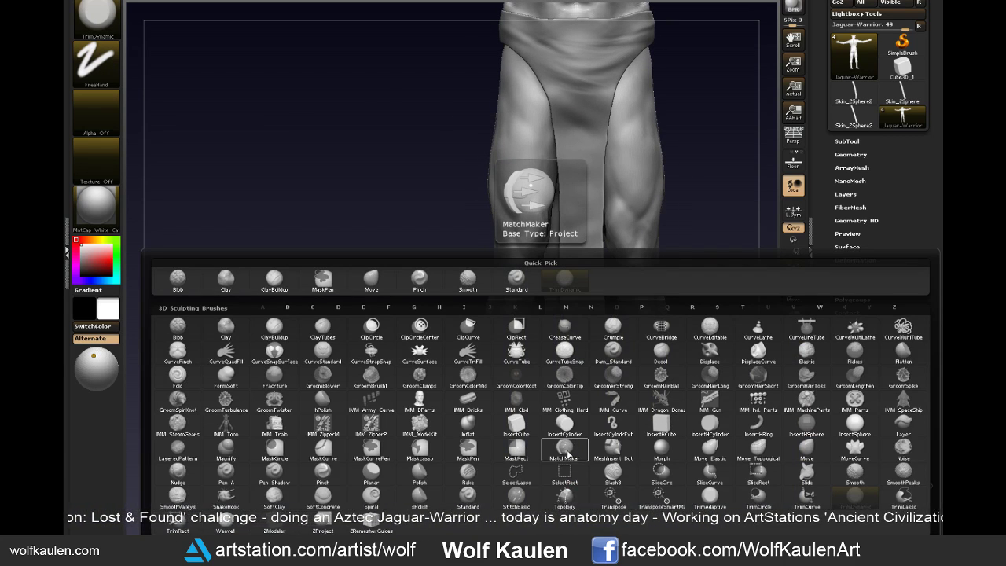
left_click(566, 459)
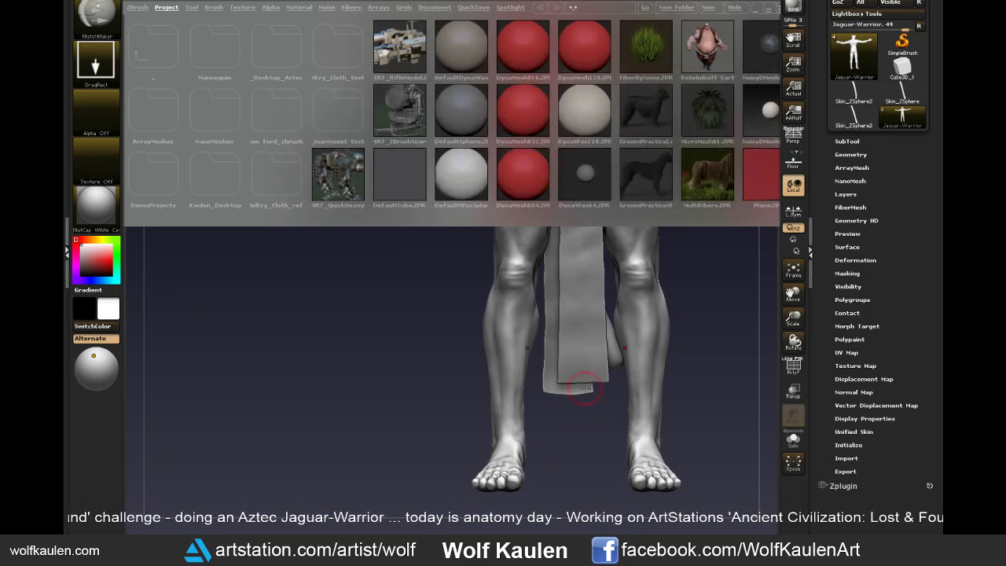
key("comma")
- Select the Move brush with B, M, V and zoom out to the full figure
key("b")
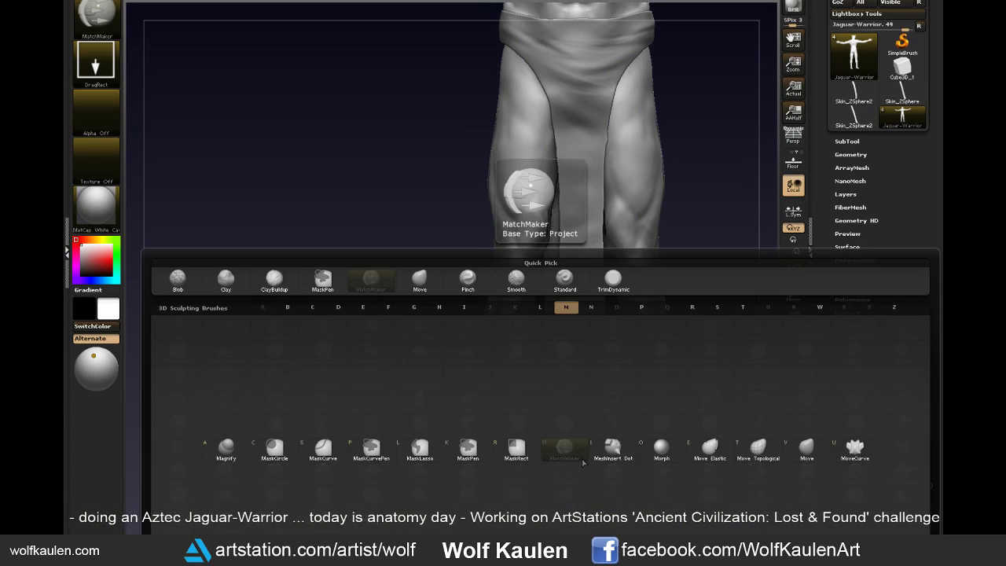
key("m")
key("v")
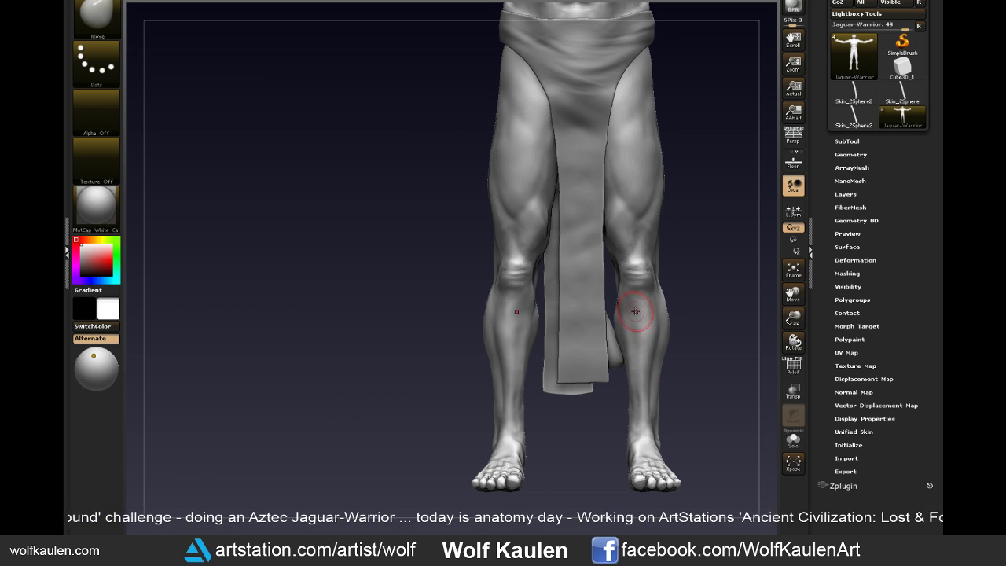
mouse_move(678, 362)
left_mouse_down("alt")
mouse_move(691, 315)
mouse_move(666, 390)
left_mouse_up("alt")
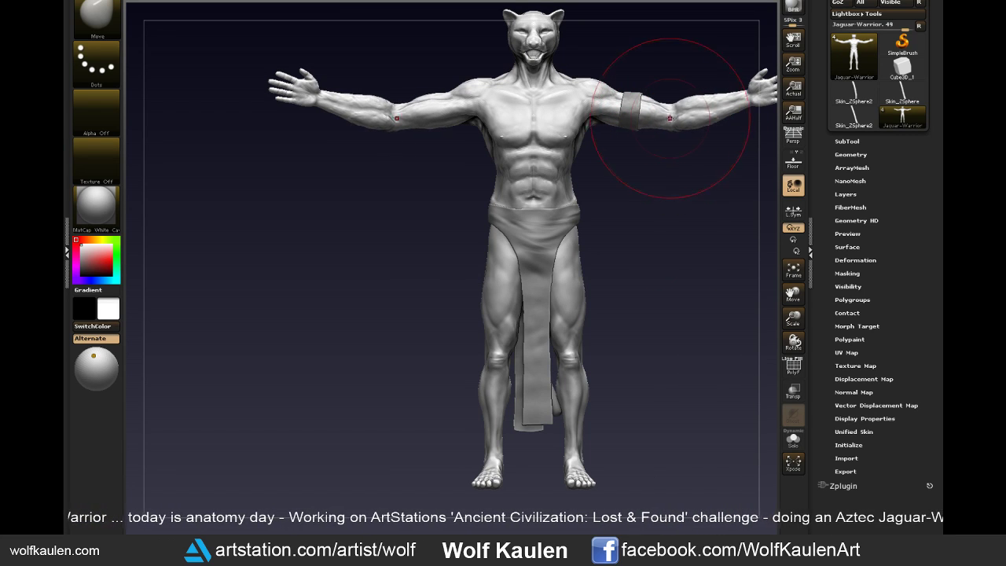
- Zoom in on the upper body and head and select the Standard brush
mouse_move(668, 160)
left_mouse_down("alt")
mouse_move(642, 202)
mouse_move(653, 222)
left_mouse_up("alt")
key("s")
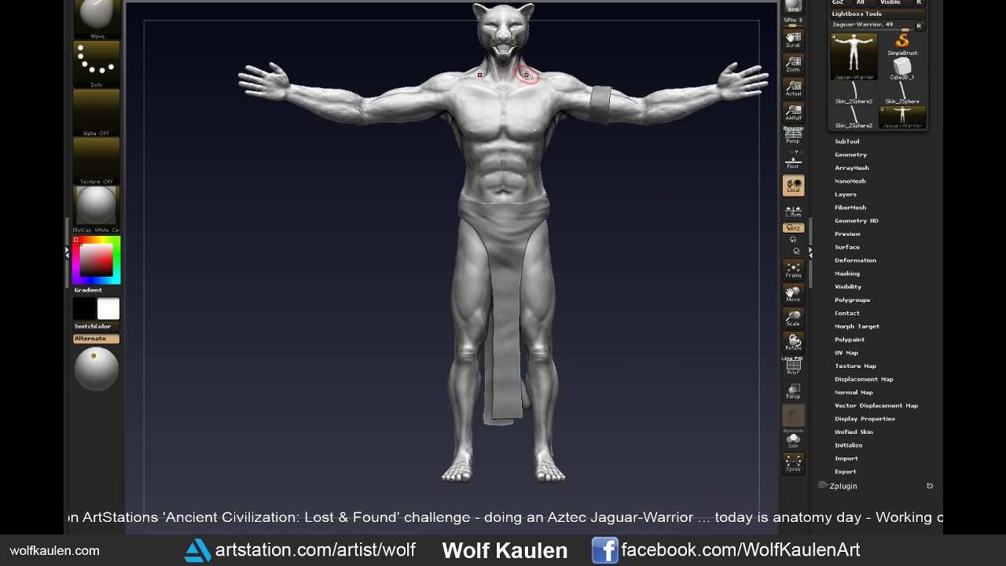
left_click_drag(527, 75, 545, 173, "alt")
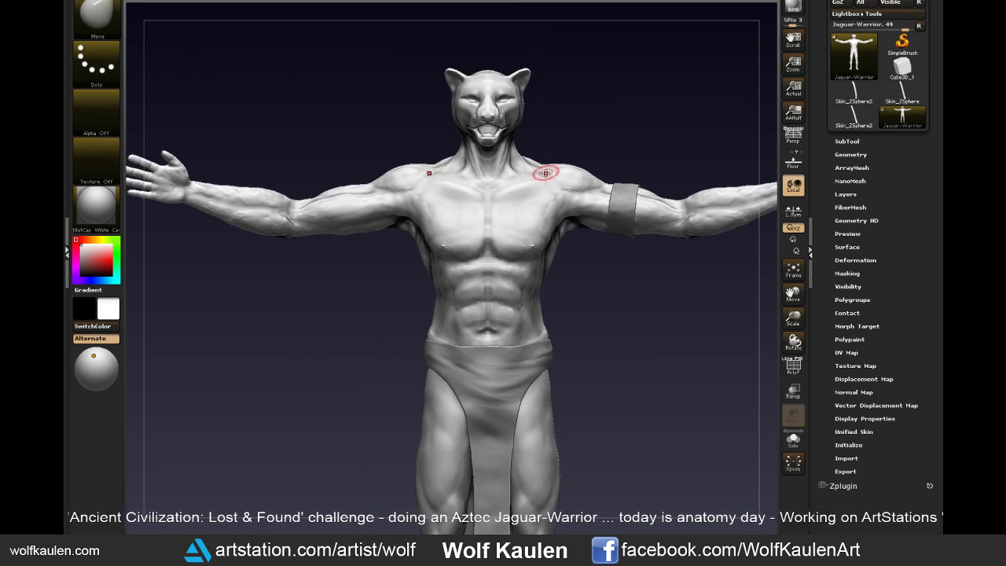
key("b")
left_click(539, 197)
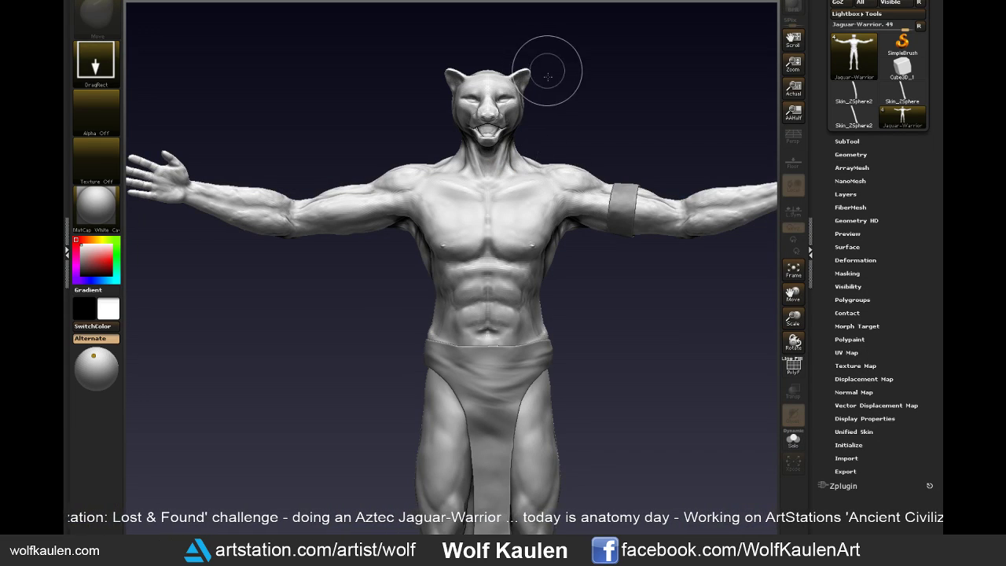
key("b")
key("Escape")
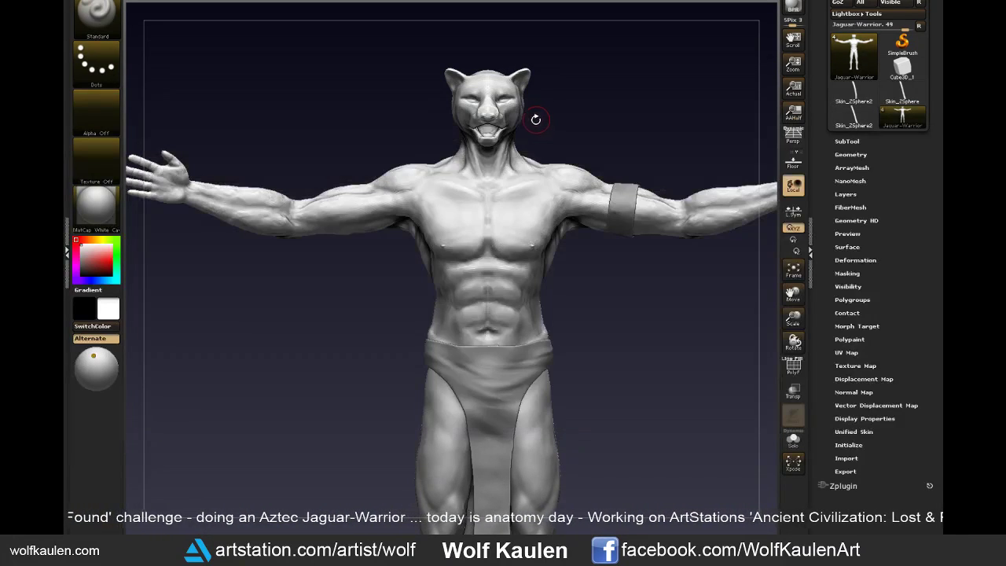
- Build up the collarbone and side of the neck, then smooth the neck surface
mouse_move(578, 173)
left_mouse_down()
mouse_move(506, 169)
mouse_move(518, 182)
left_mouse_up()
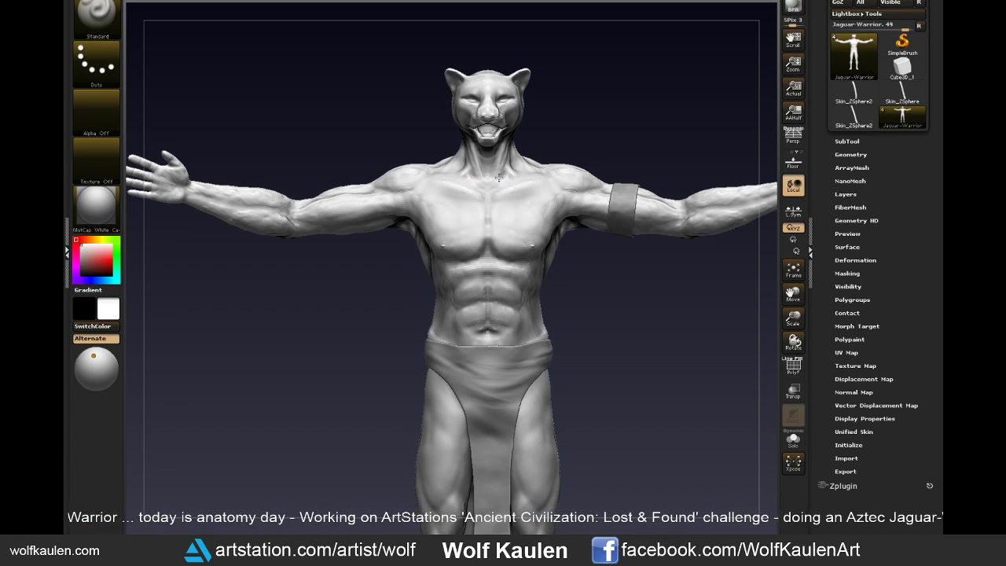
mouse_move(498, 177)
left_mouse_down()
mouse_move(483, 168)
mouse_move(500, 164)
left_mouse_up()
key("shift")
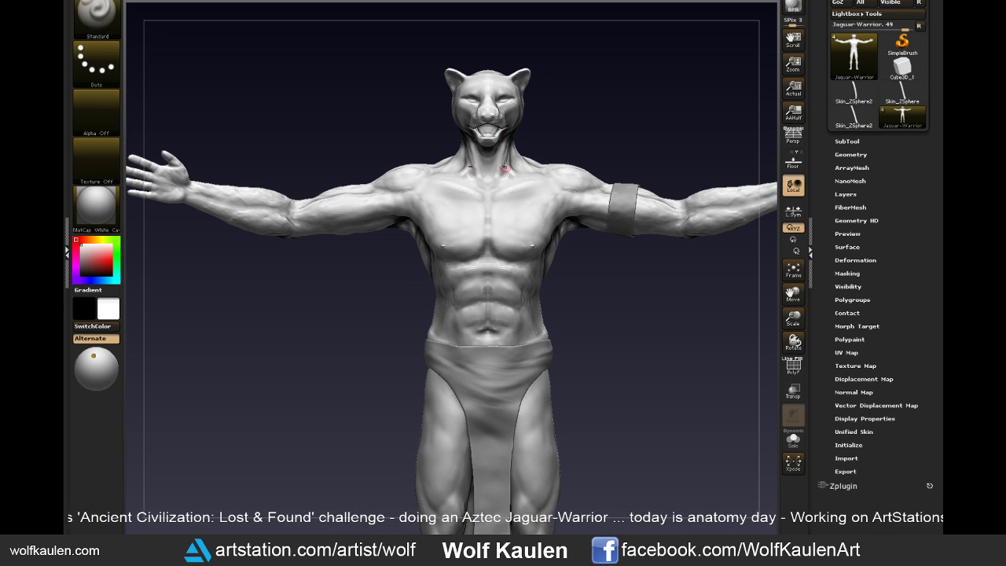
left_click_drag(462, 173, 508, 171)
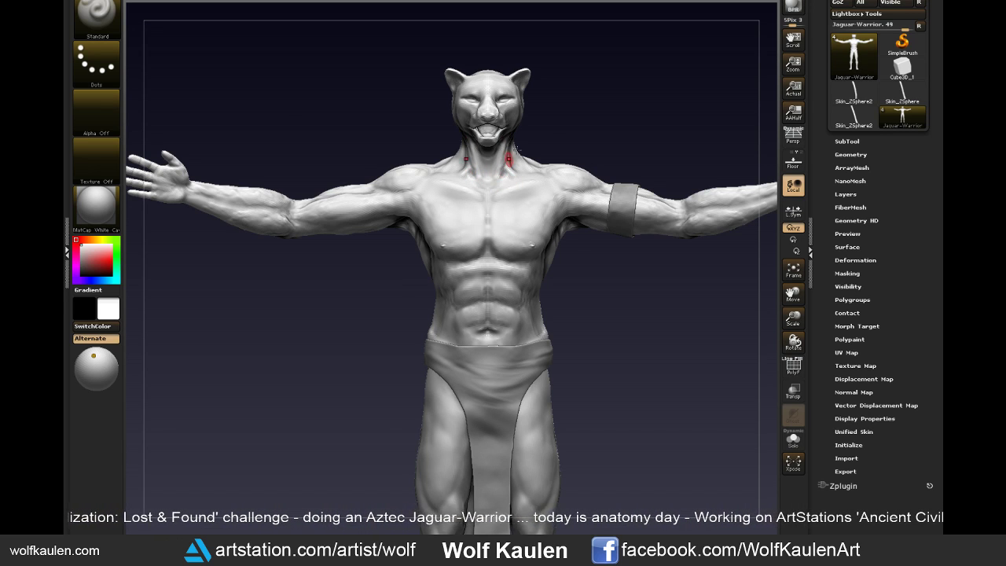
- Orbit to check the neck from the side, then return to a front upper-body view
right_click_drag(511, 168, 517, 149)
left_click_drag(554, 88, 532, 147)
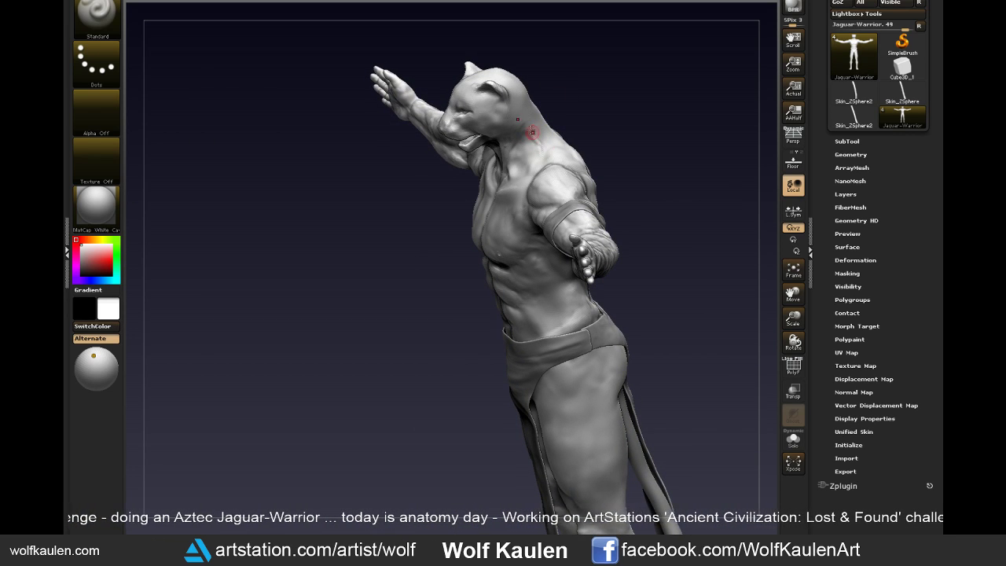
key("shift")
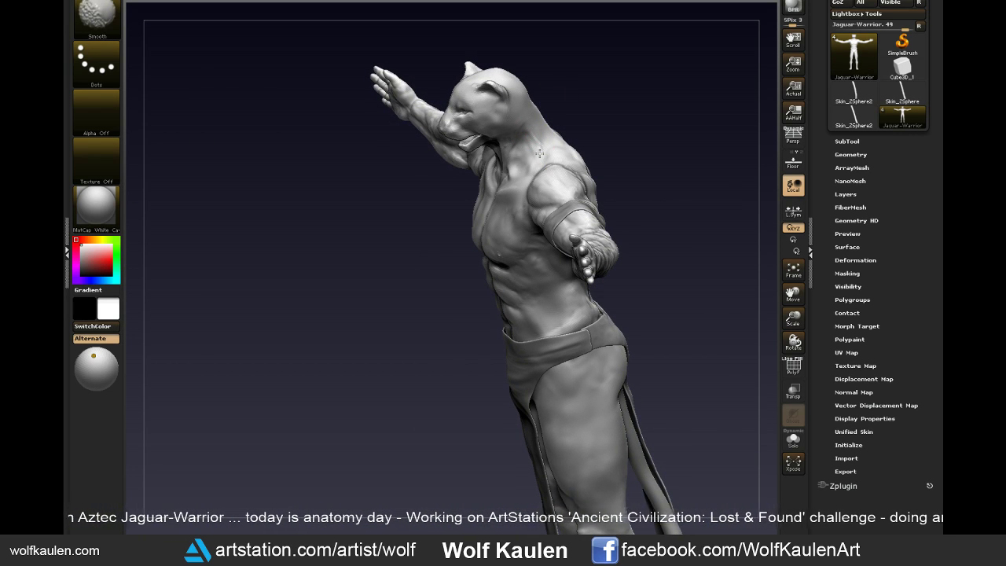
right_click_drag(512, 139, 528, 155, "shift")
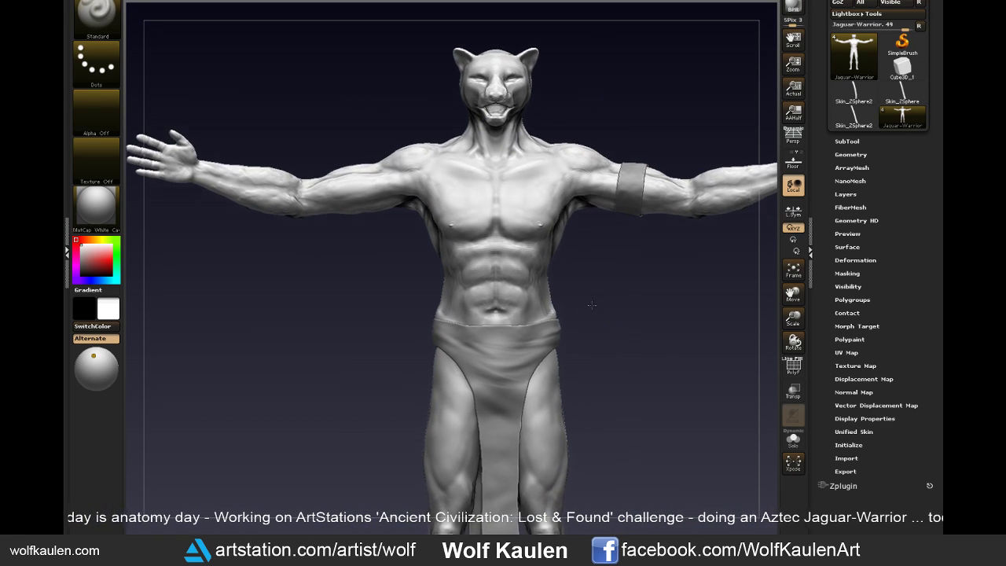
left_click_drag(608, 330, 507, 211)
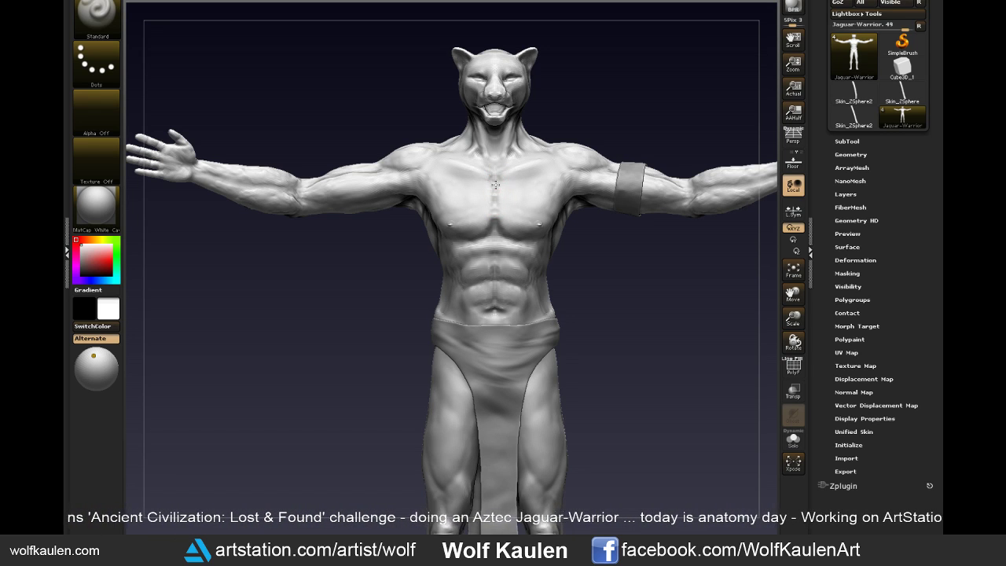
key("shift")
- Frame the whole figure and drag a Transpose line from the head top to between the feet
key("f")
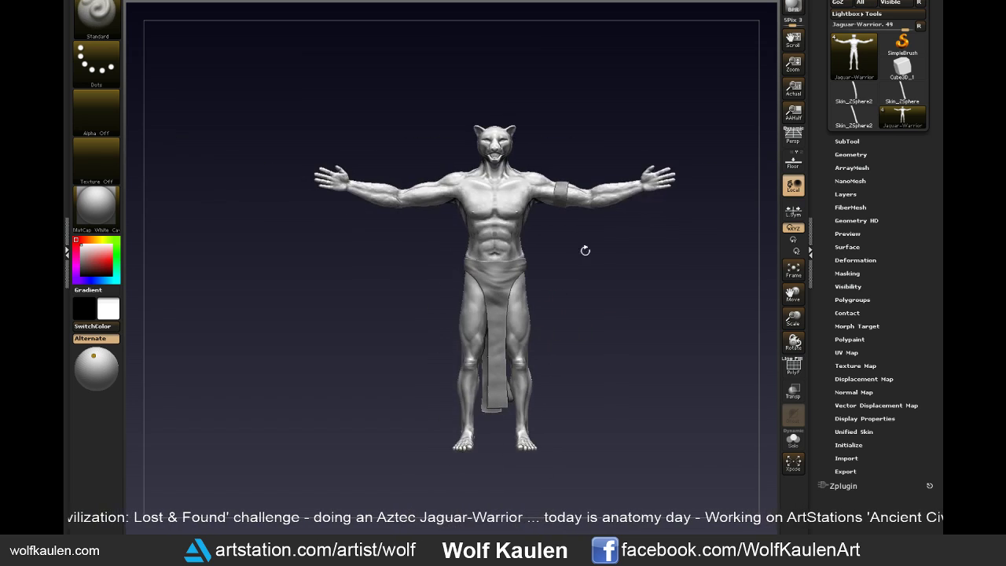
mouse_move(615, 358)
left_mouse_down()
mouse_move(606, 344)
mouse_move(561, 343)
mouse_move(595, 330)
mouse_move(607, 307)
mouse_move(637, 309)
mouse_move(606, 303)
left_mouse_up()
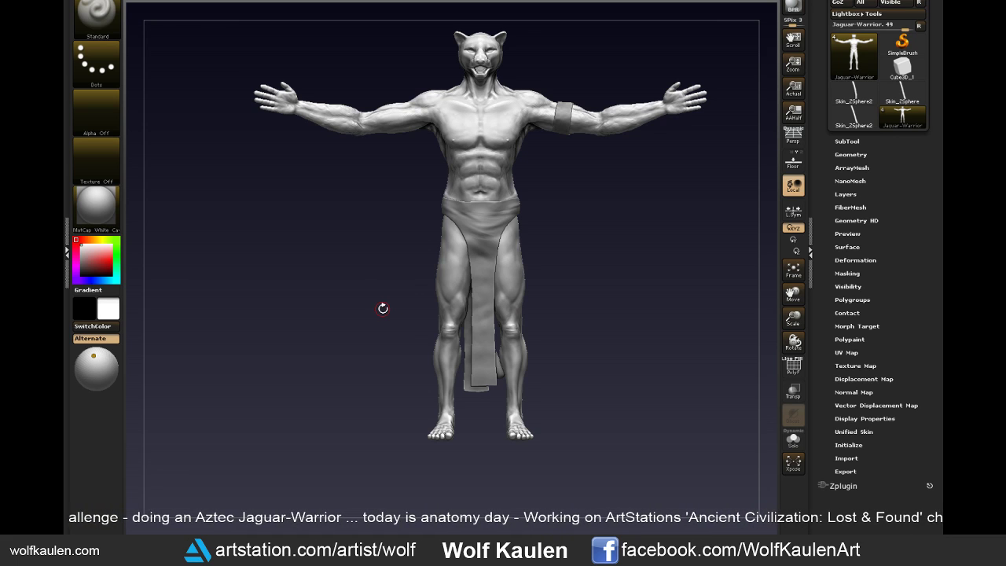
key("w")
left_click_drag(482, 35, 478, 428)
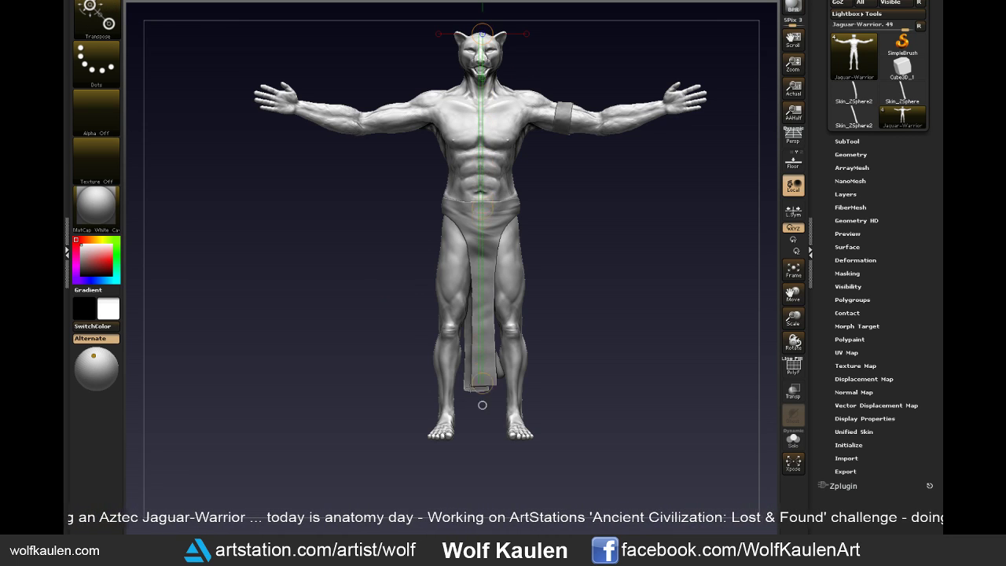
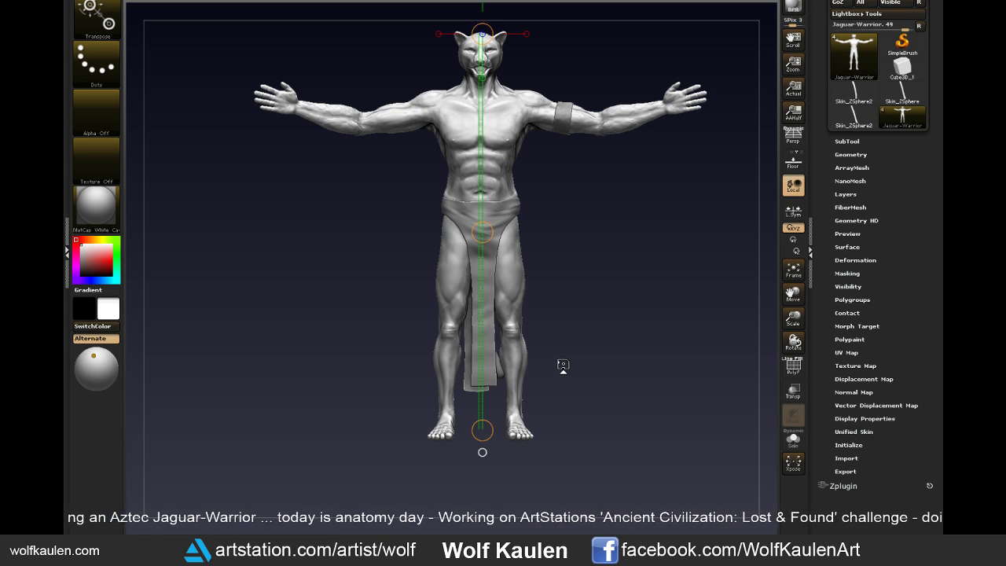
- Exit Transpose and select the Move brush (B-M-V)
key("q")
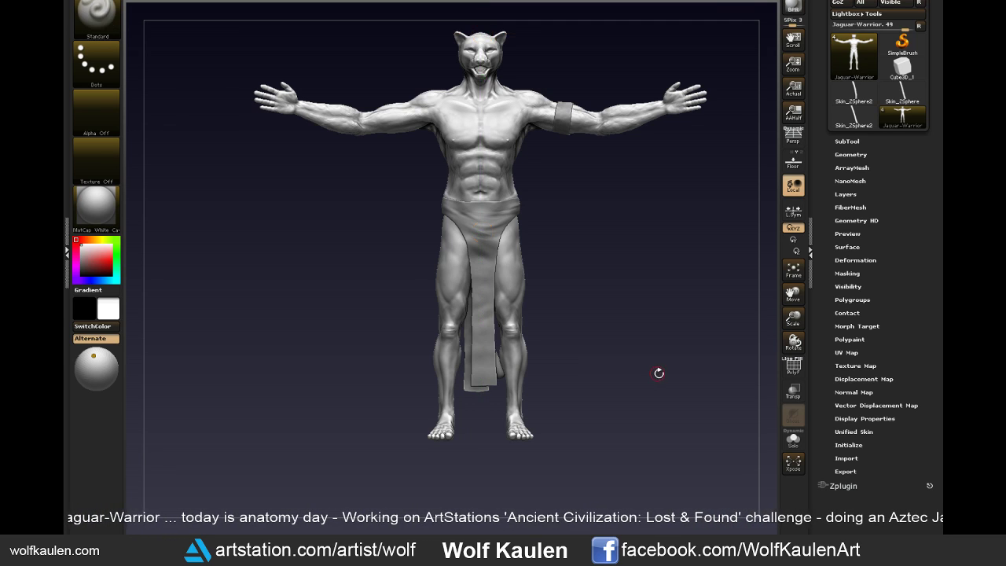
left_click_drag(655, 380, 653, 393)
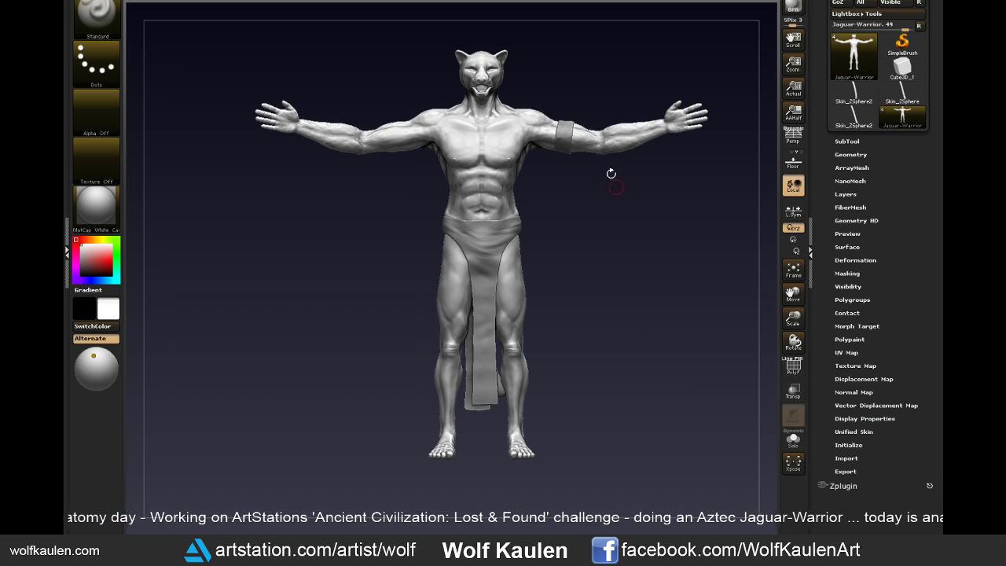
key("b")
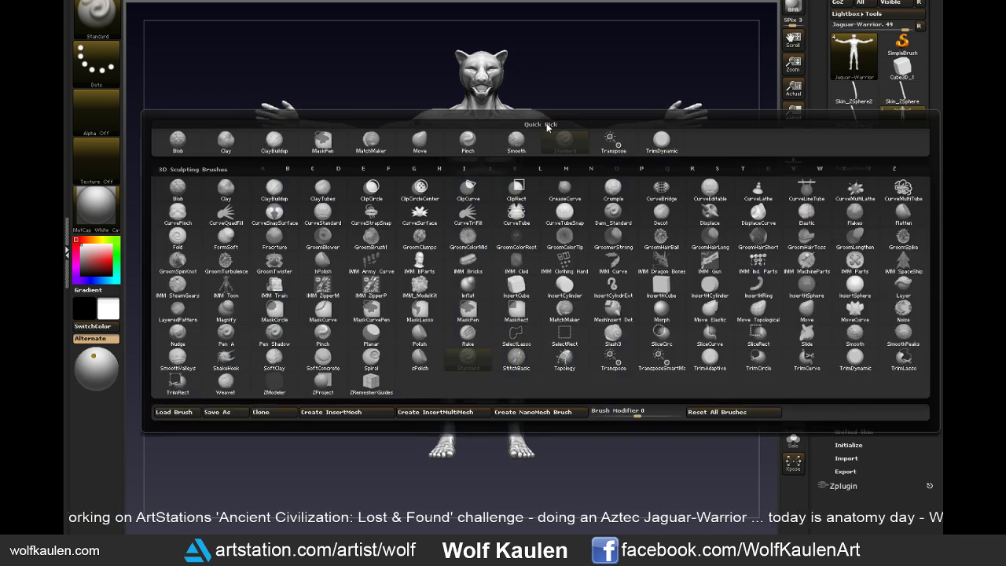
key("m")
key("v")
- Check brush size and view the torso from above, the front and the side
key("s")
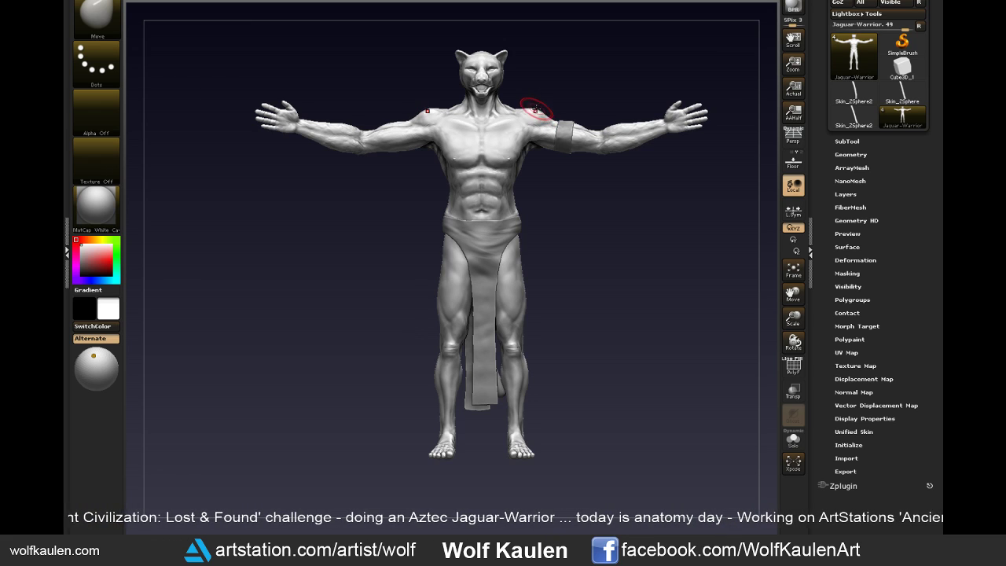
right_click_drag(539, 109, 561, 189)
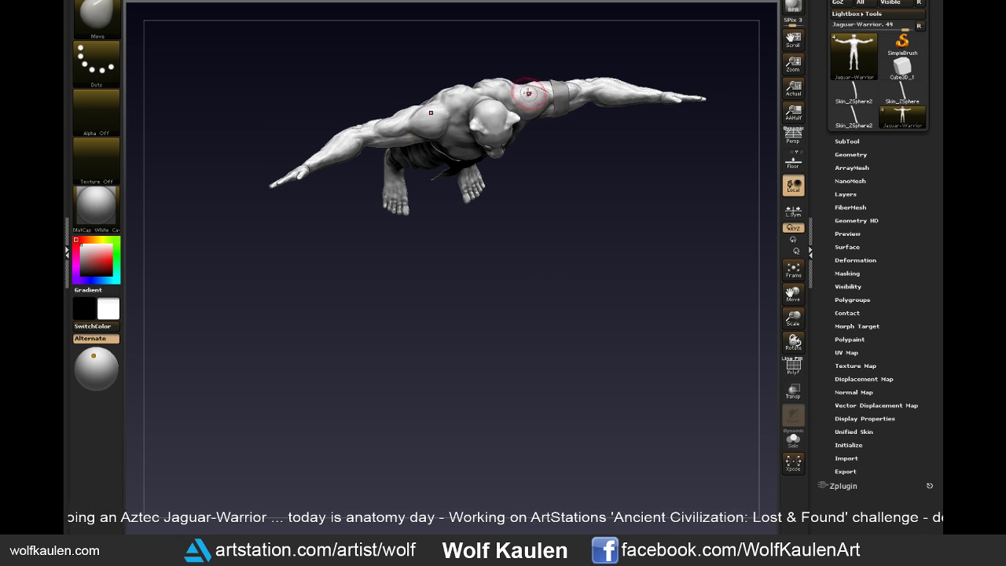
left_click_drag(544, 164, 528, 151, "shift")
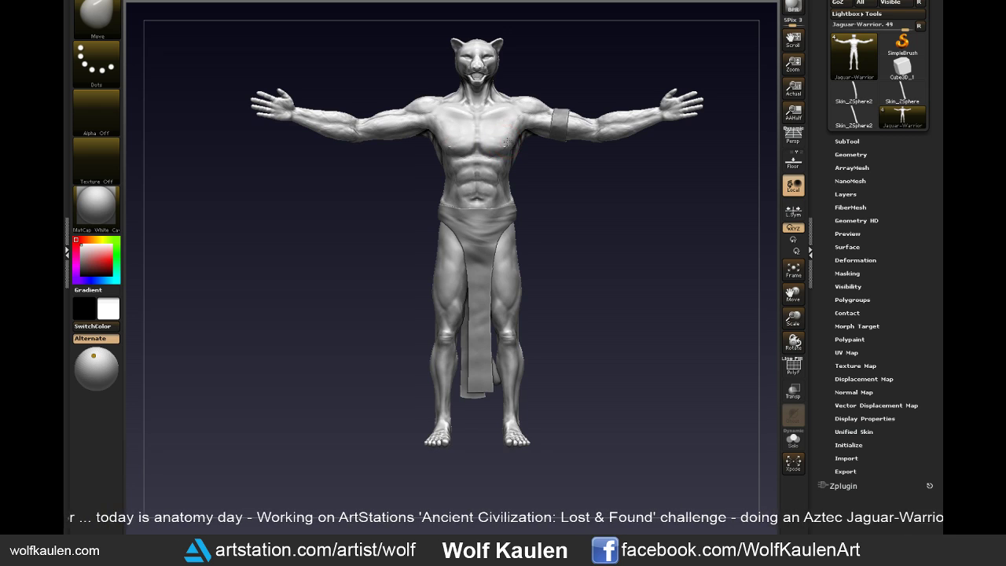
mouse_move(507, 142)
left_mouse_down()
mouse_move(534, 248)
mouse_move(471, 188)
left_mouse_up()
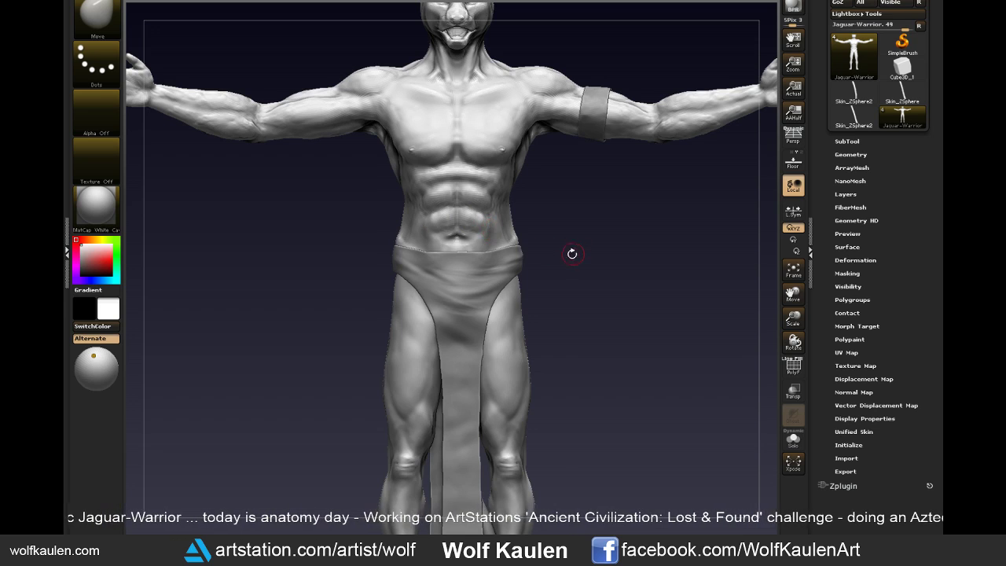
- Turn the figure to its back and sculpt along the spine
left_click_drag(572, 253, 523, 246)
mouse_move(604, 225)
left_mouse_down()
mouse_move(606, 204)
mouse_move(521, 138)
left_mouse_up()
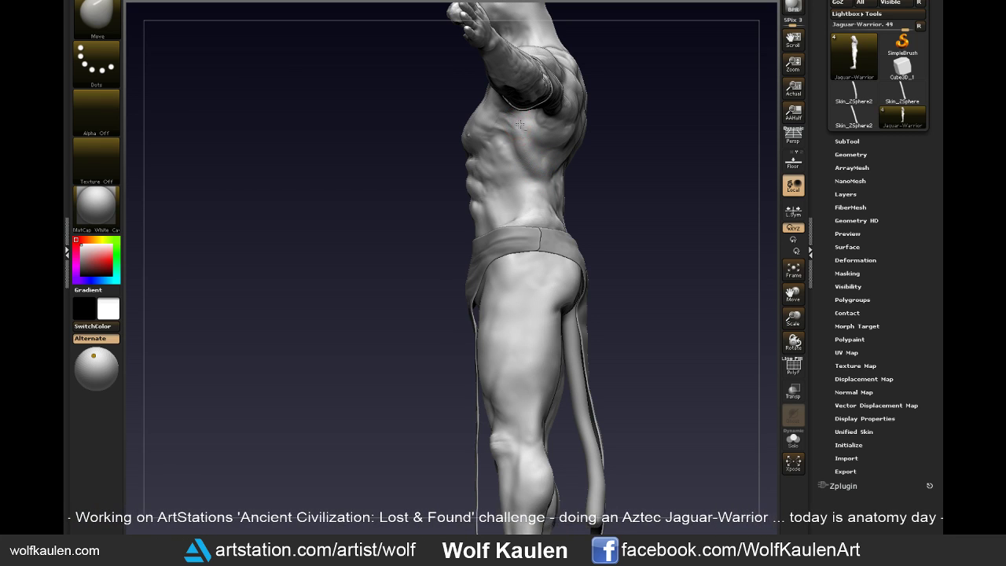
mouse_move(602, 187)
left_mouse_down()
mouse_move(542, 142)
mouse_move(479, 180)
left_mouse_up()
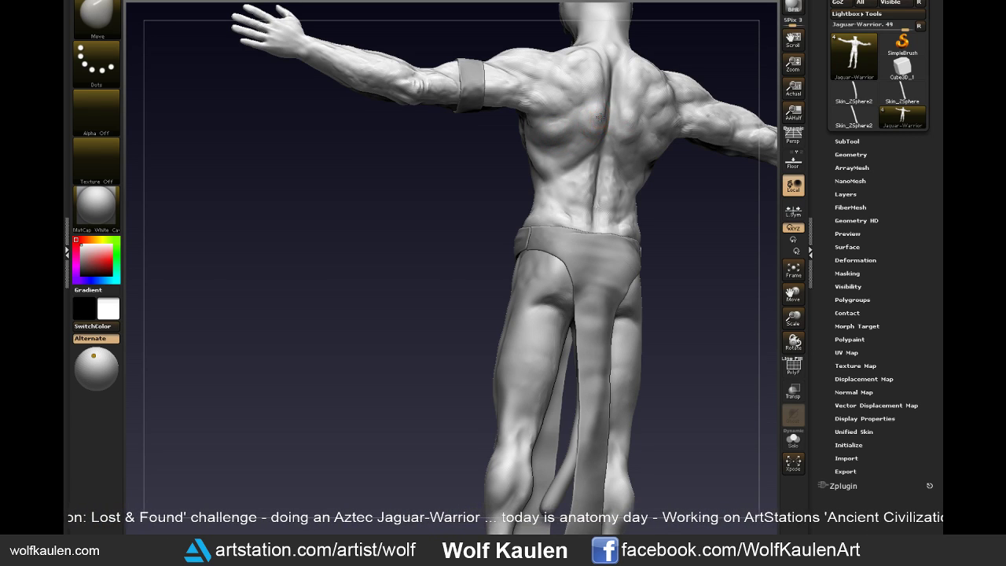
left_click_drag(589, 169, 588, 191)
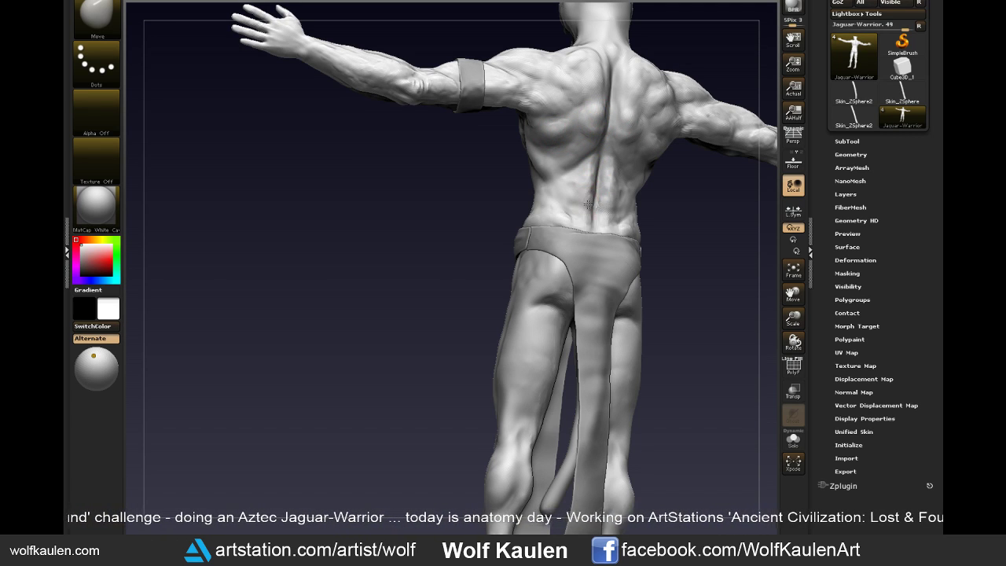
mouse_move(662, 242)
right_mouse_down()
mouse_move(680, 220)
mouse_move(676, 307)
right_mouse_up()
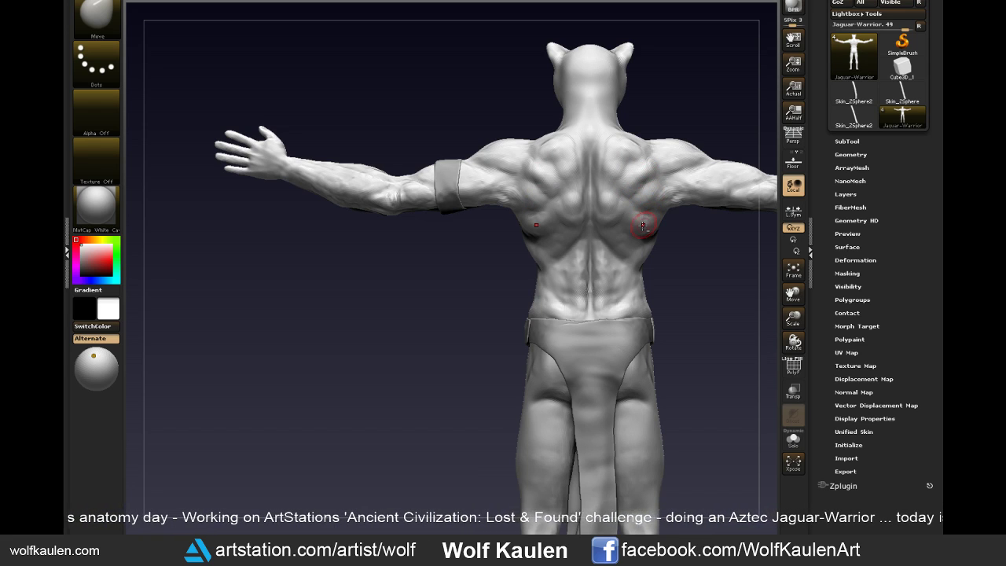
- Study the upper back square-on, then zoom out to the whole figure
left_click_drag(657, 263, 644, 232)
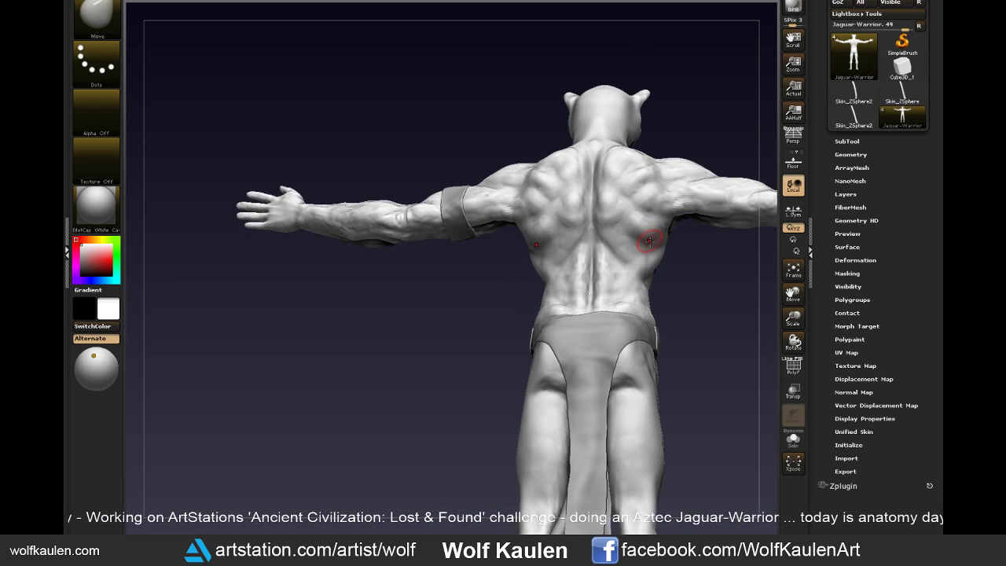
left_click_drag(673, 280, 630, 249)
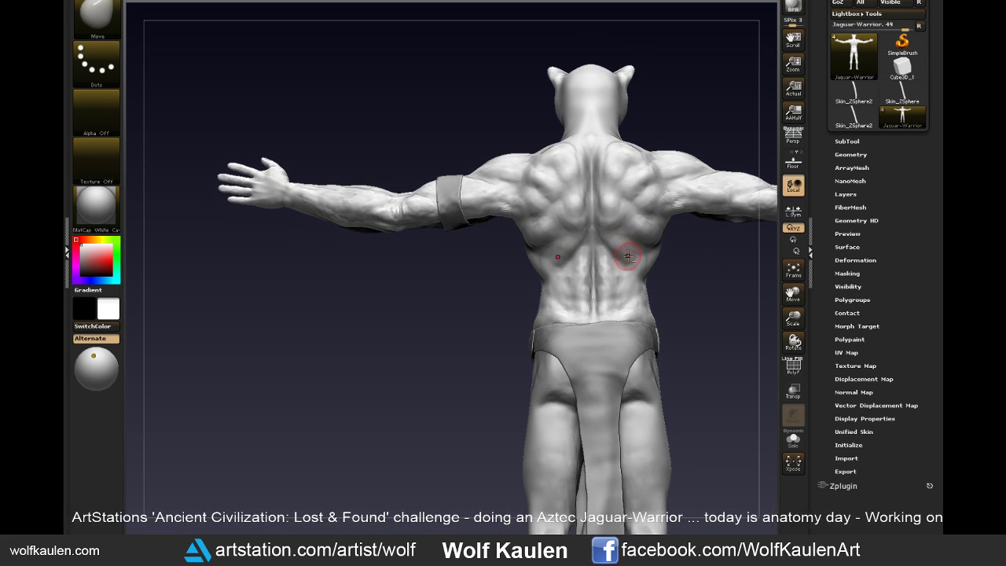
left_click_drag(658, 282, 640, 158)
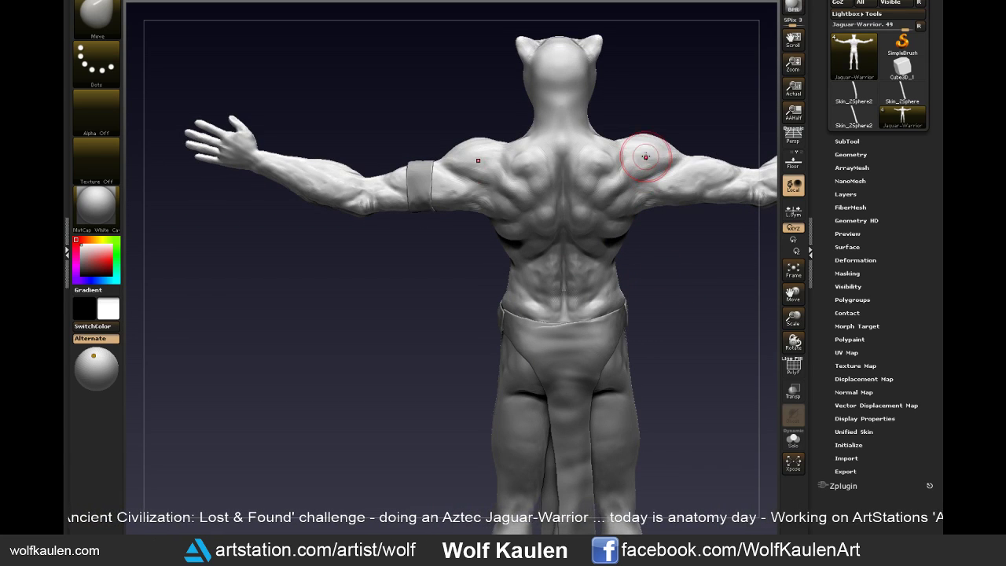
mouse_move(671, 126)
left_mouse_down()
mouse_move(667, 301)
mouse_move(594, 211)
left_mouse_up()
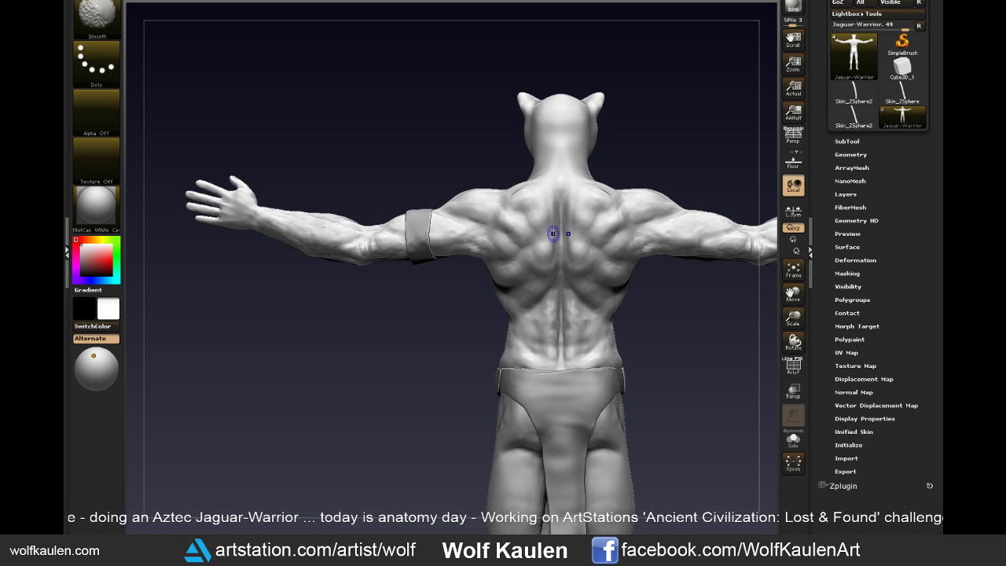
mouse_move(545, 330)
left_mouse_down()
mouse_move(639, 404)
mouse_move(613, 414)
left_mouse_up()
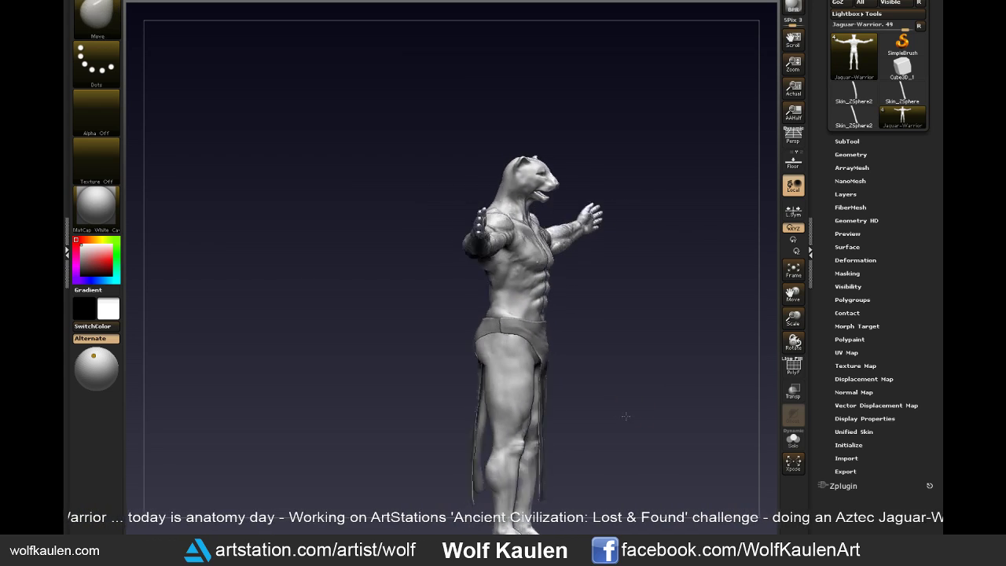
- Save the Jaguar-Warrior project over the existing file
key("ctrl+s")
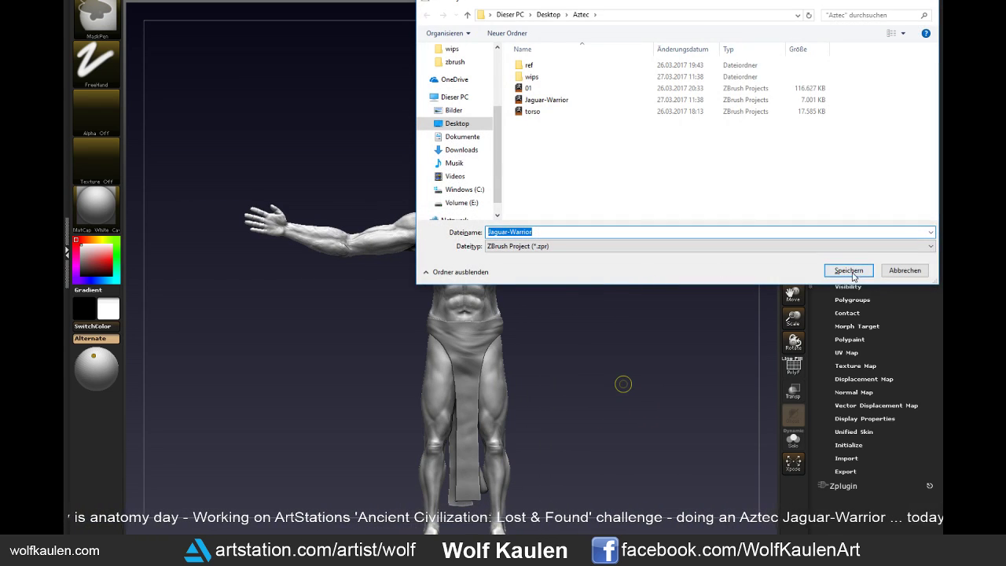
left_click(847, 270)
left_click(536, 256)
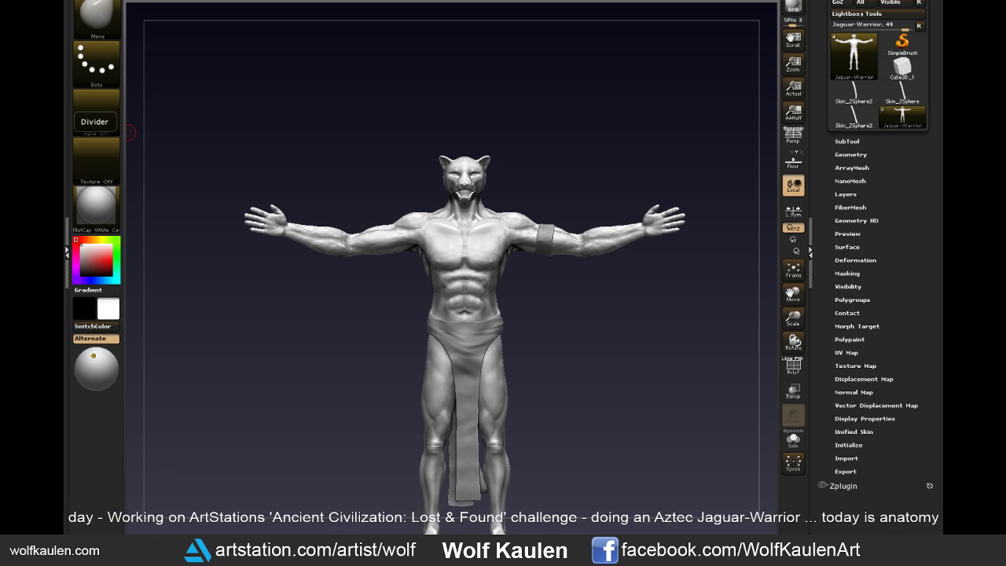
- Frame the legs and loincloth in close front view with perspective toggled
left_click_drag(599, 377, 569, 278)
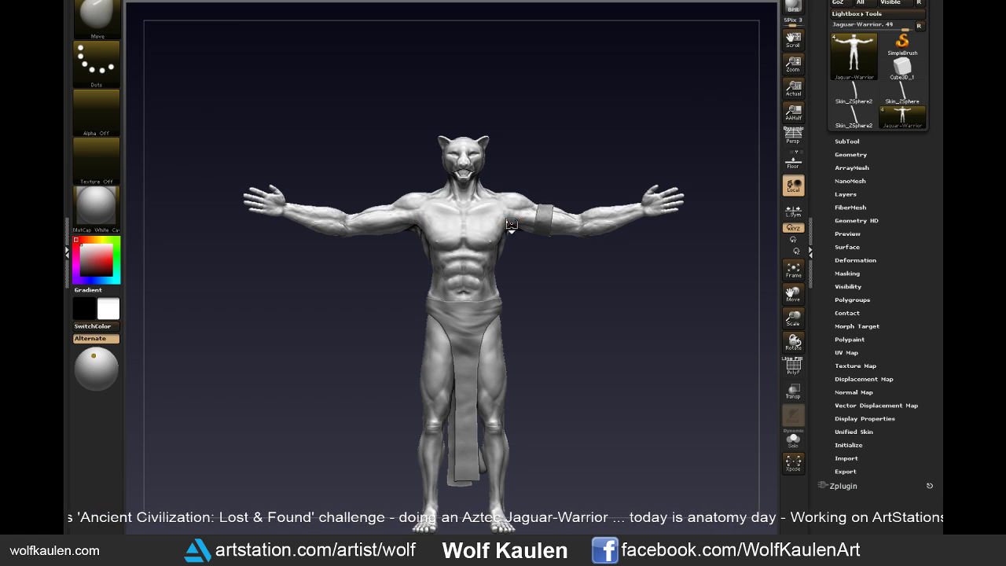
key("p")
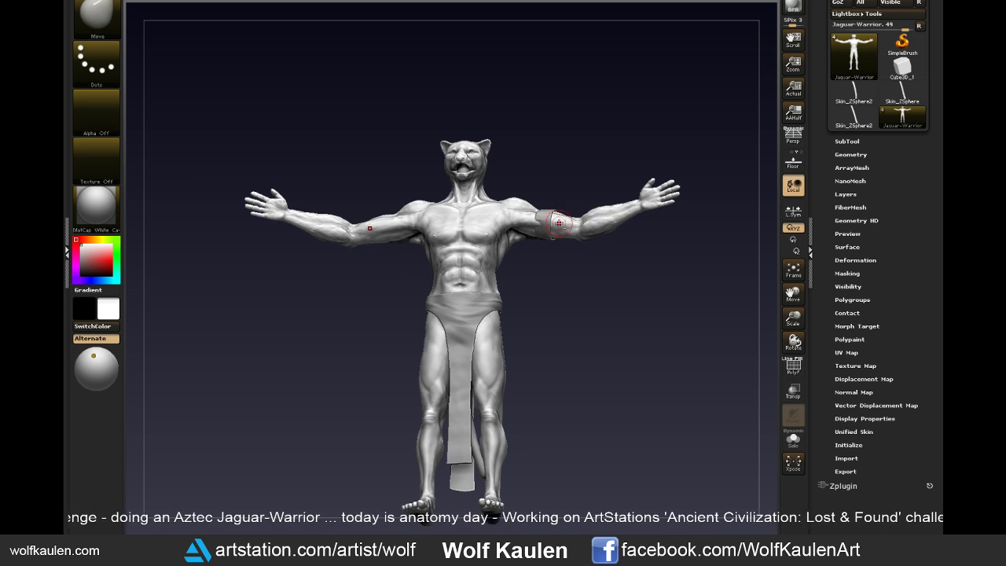
mouse_move(565, 261)
left_mouse_down()
mouse_move(604, 236)
mouse_move(599, 209)
left_mouse_up()
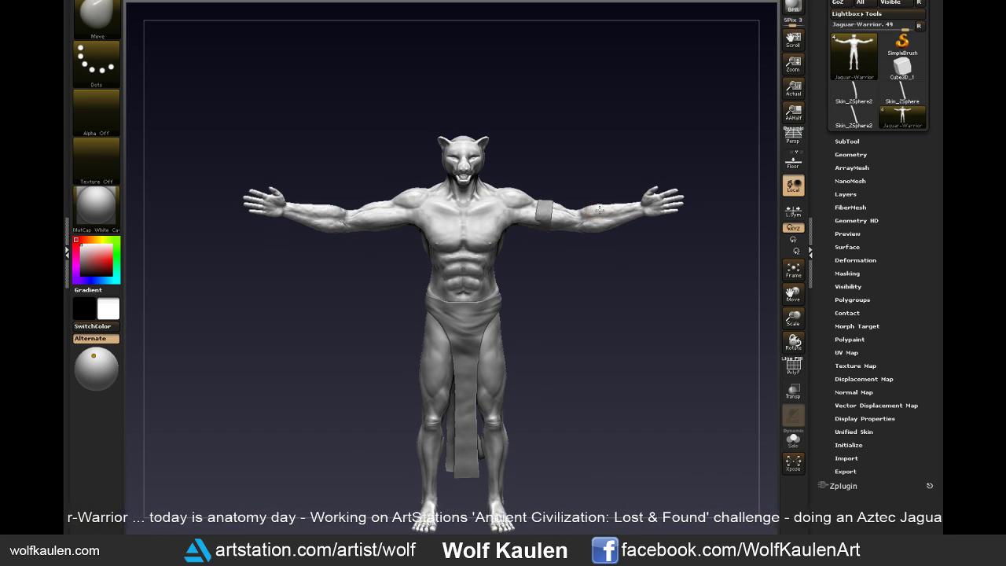
mouse_move(622, 310)
left_mouse_down()
mouse_move(571, 334)
mouse_move(578, 398)
mouse_move(585, 299)
left_mouse_up()
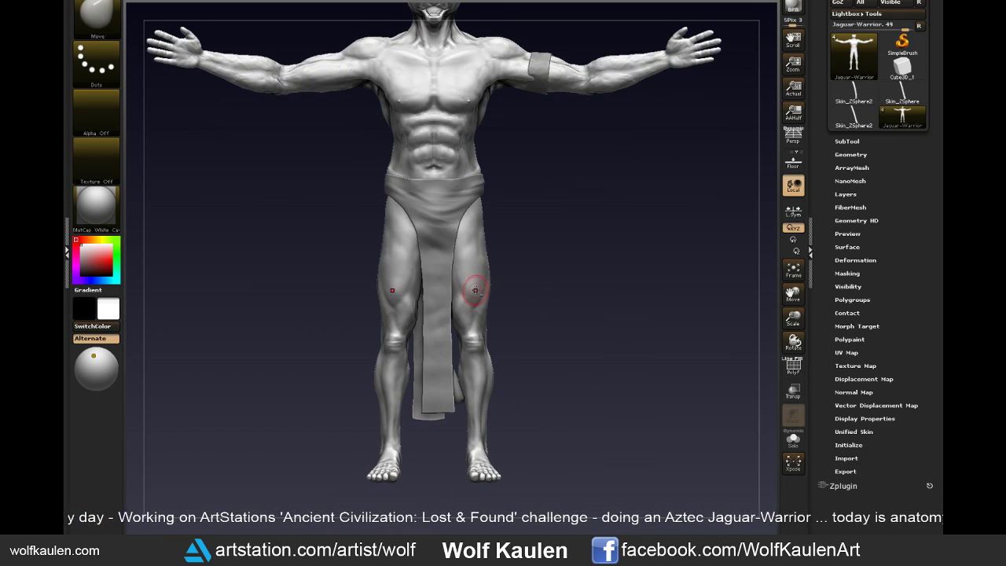
key("s")
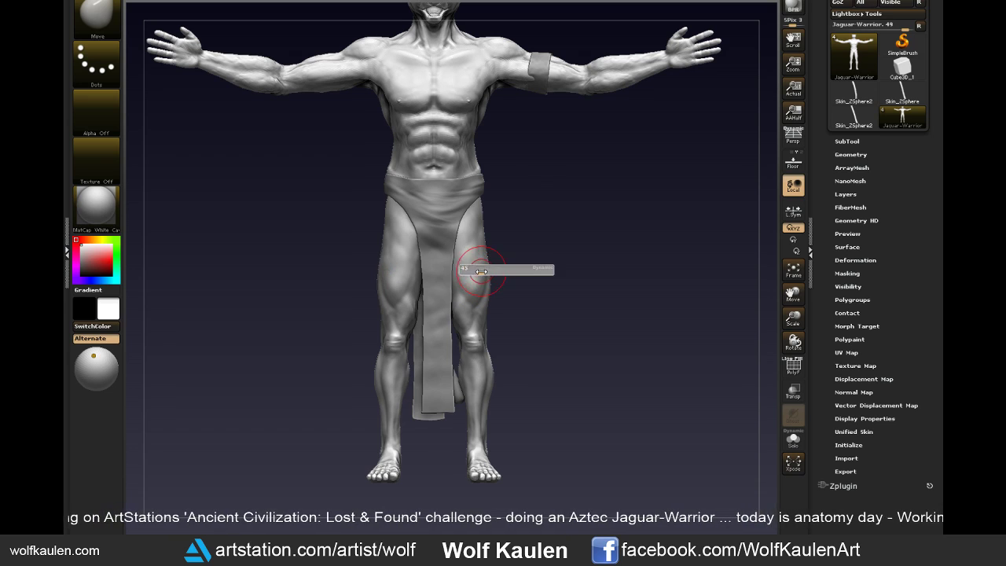
key("s")
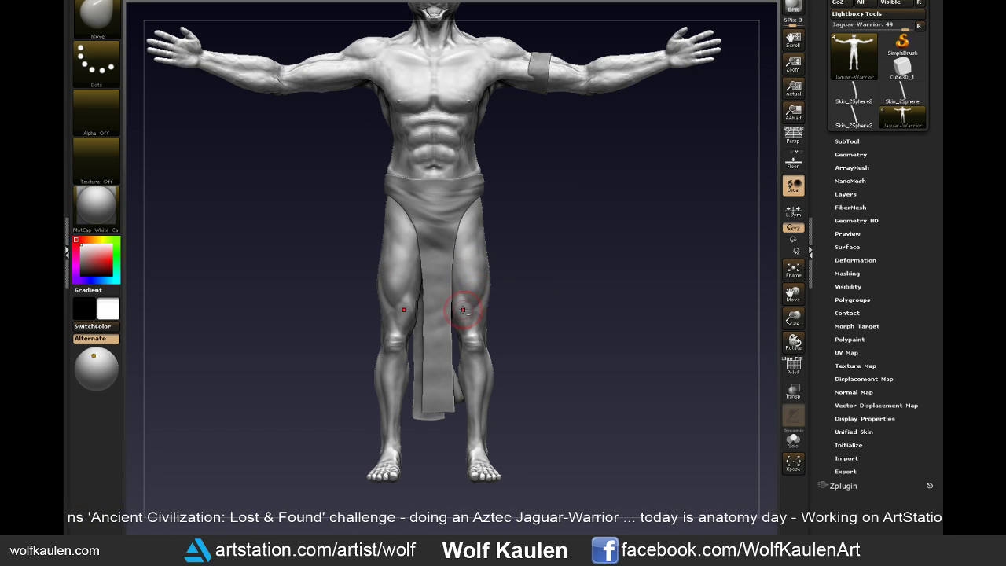
left_click_drag(503, 334, 487, 322)
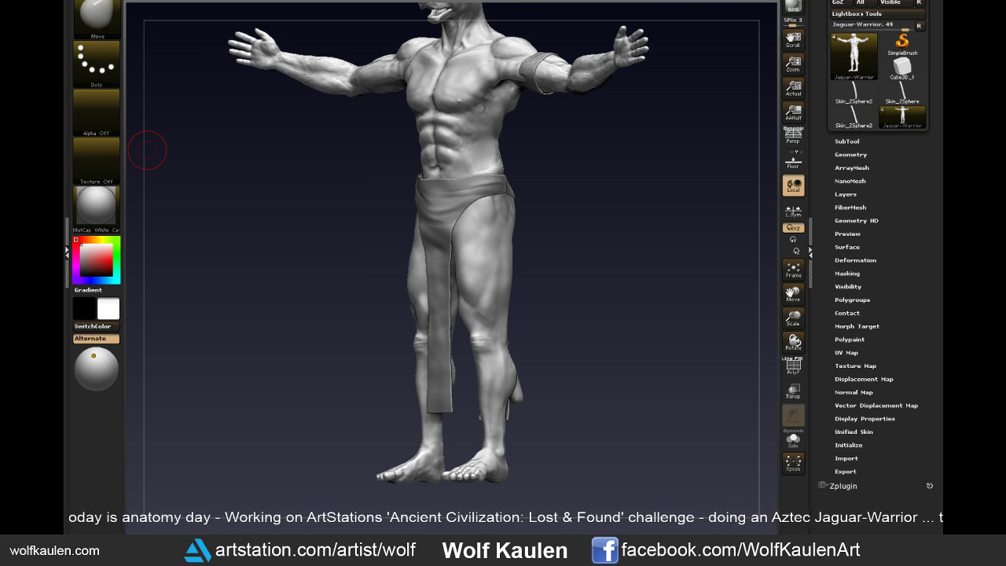
- Frame the legs from the front, then turn to a side profile
left_click_drag(147, 150, 595, 370)
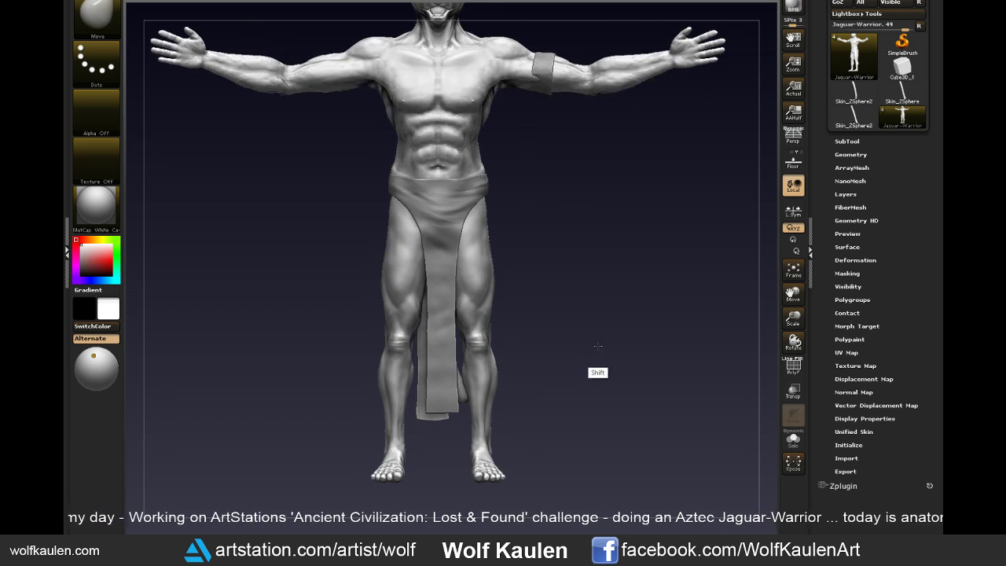
mouse_move(537, 236)
left_mouse_down()
mouse_move(496, 326)
mouse_move(472, 339)
left_mouse_up()
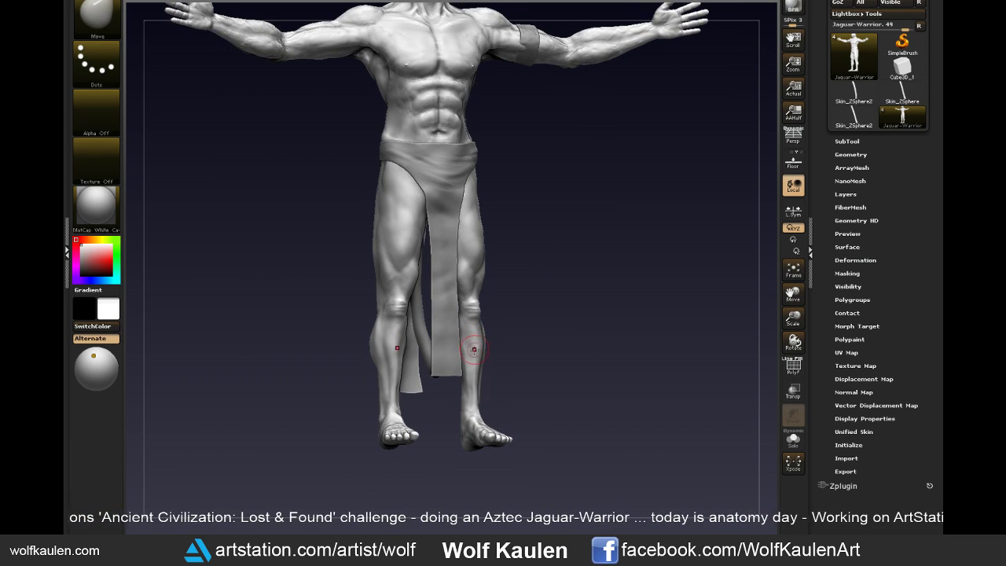
left_click_drag(475, 357, 538, 422, "alt")
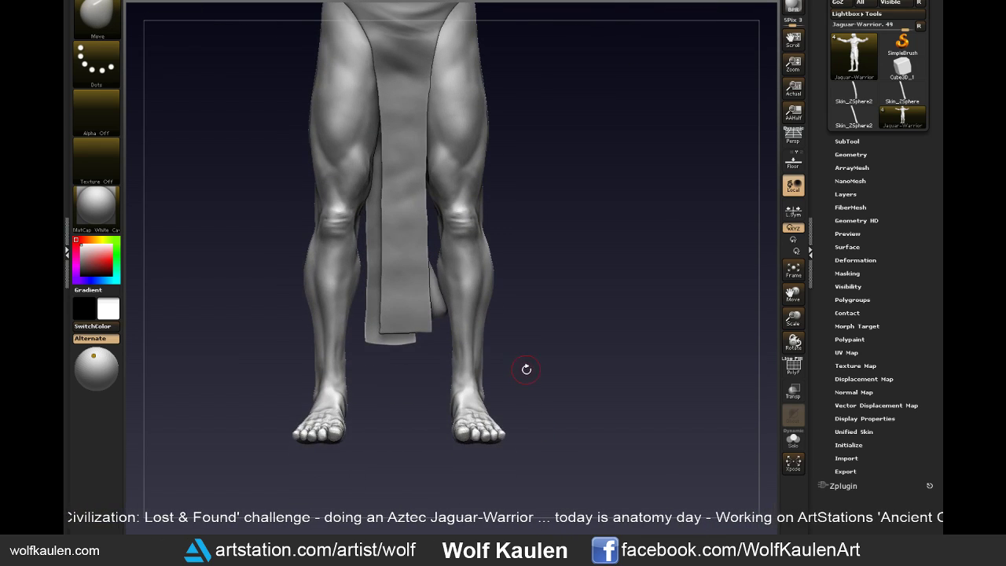
mouse_move(523, 366)
left_mouse_down("alt")
mouse_move(525, 389)
mouse_move(483, 399)
left_mouse_up("alt")
left_click_drag(595, 379, 588, 428)
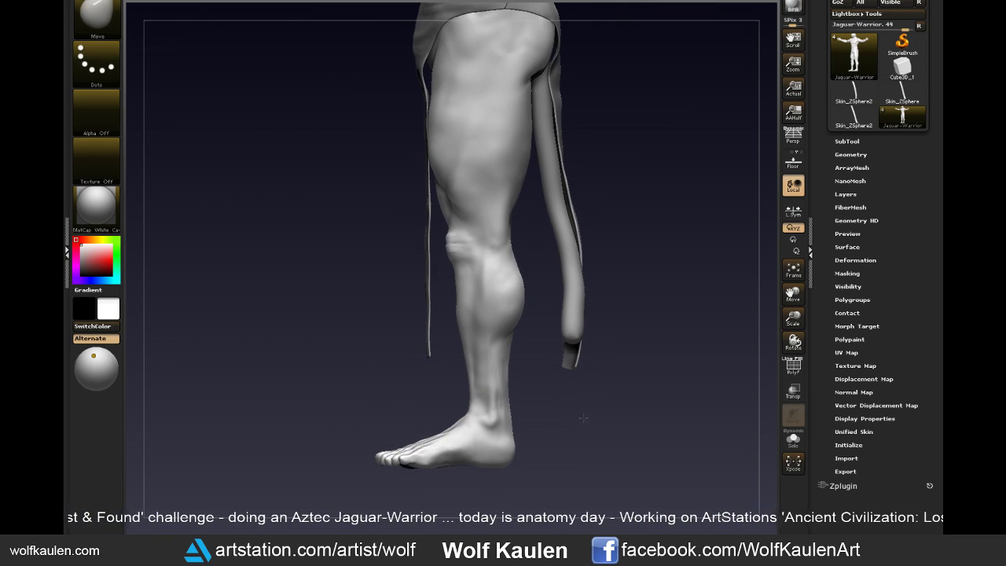
- Select the Standard brush (B-S-T) and turn to a back view of both calves
key("b")
key("s")
key("t")
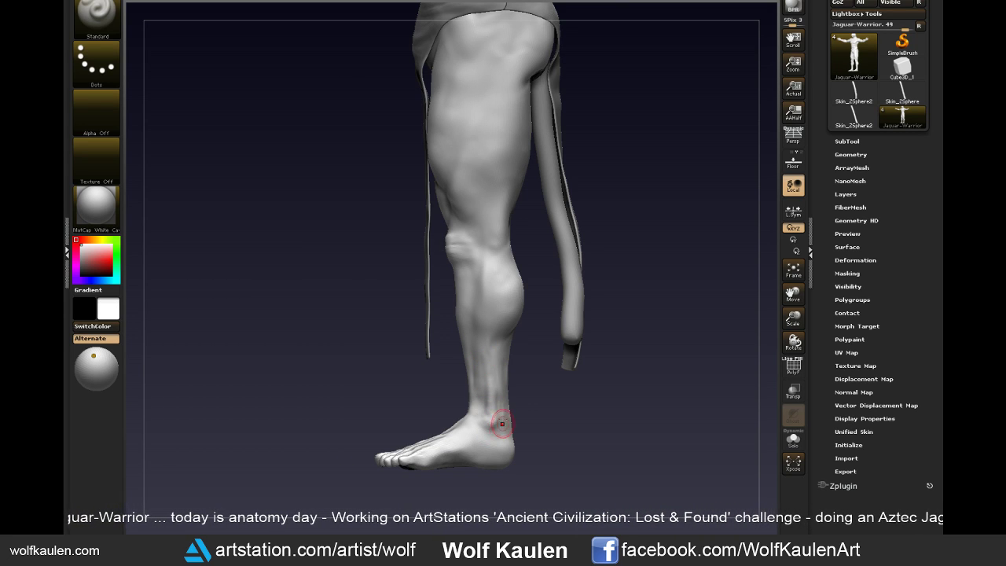
mouse_move(548, 392)
left_mouse_down()
mouse_move(531, 345)
mouse_move(509, 324)
left_mouse_up()
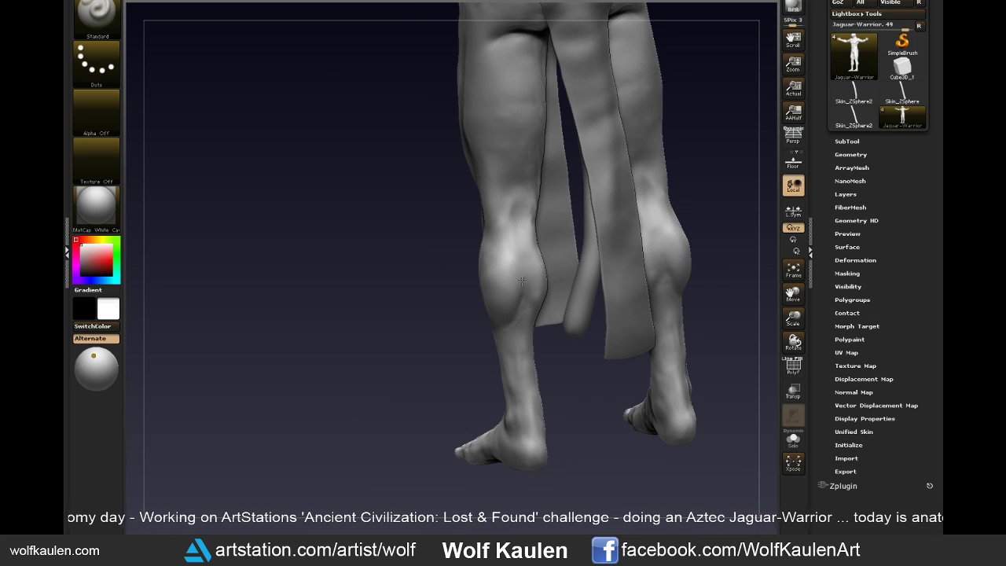
left_click_drag(522, 280, 527, 345)
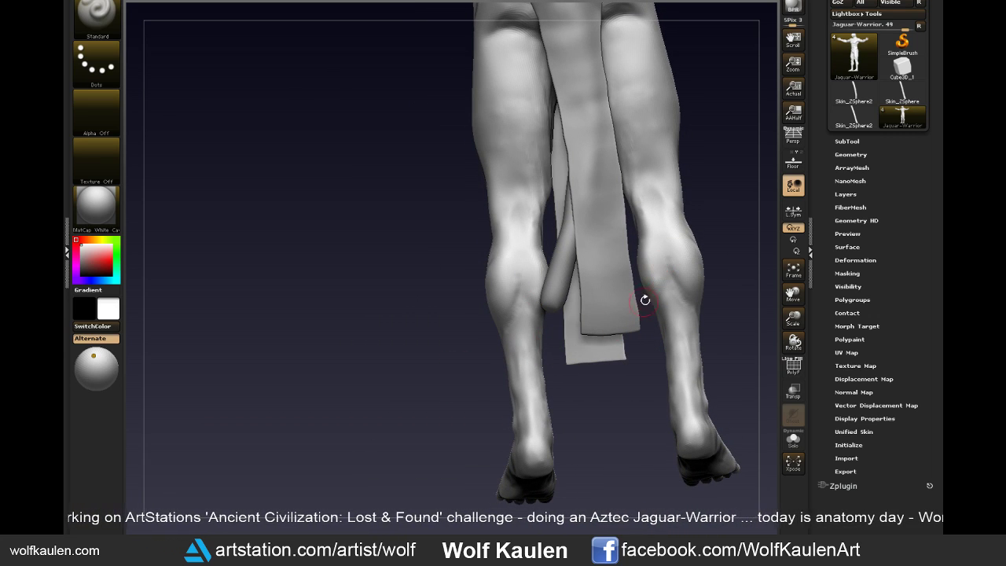
- Smooth the right calf and knee from the straight back view
key("shift")
left_click_drag(708, 235, 669, 239, "shift")
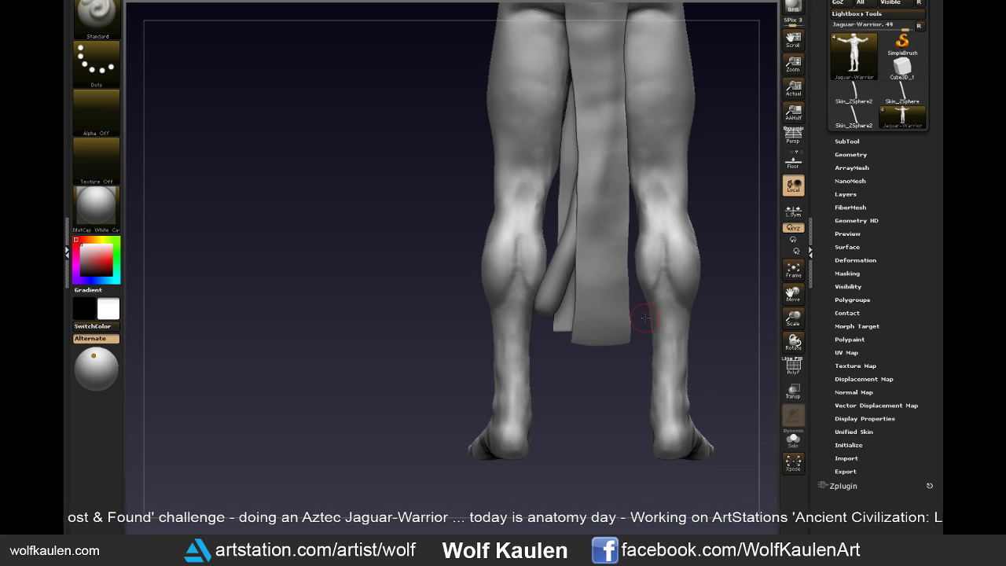
mouse_move(669, 247)
left_mouse_down("shift")
mouse_move(669, 283)
mouse_move(658, 249)
left_mouse_up("shift")
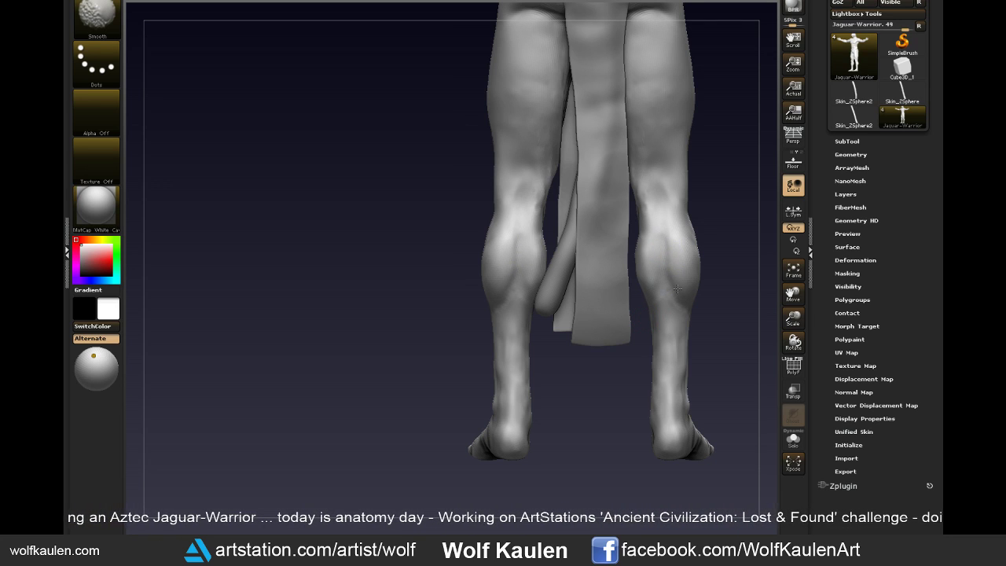
left_click_drag(665, 227, 671, 261, "shift")
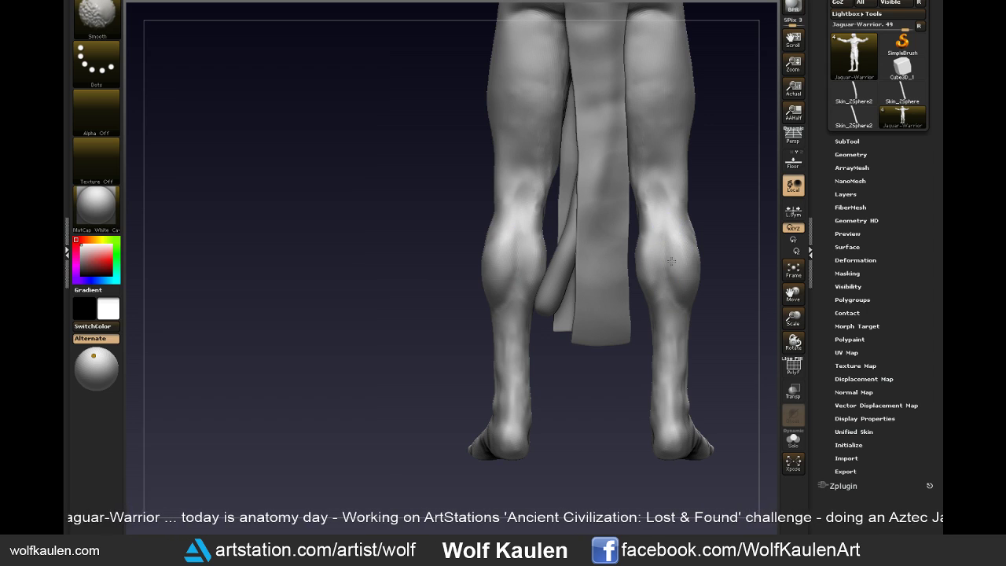
mouse_move(667, 195)
left_mouse_down("shift")
mouse_move(664, 227)
mouse_move(662, 209)
left_mouse_up("shift")
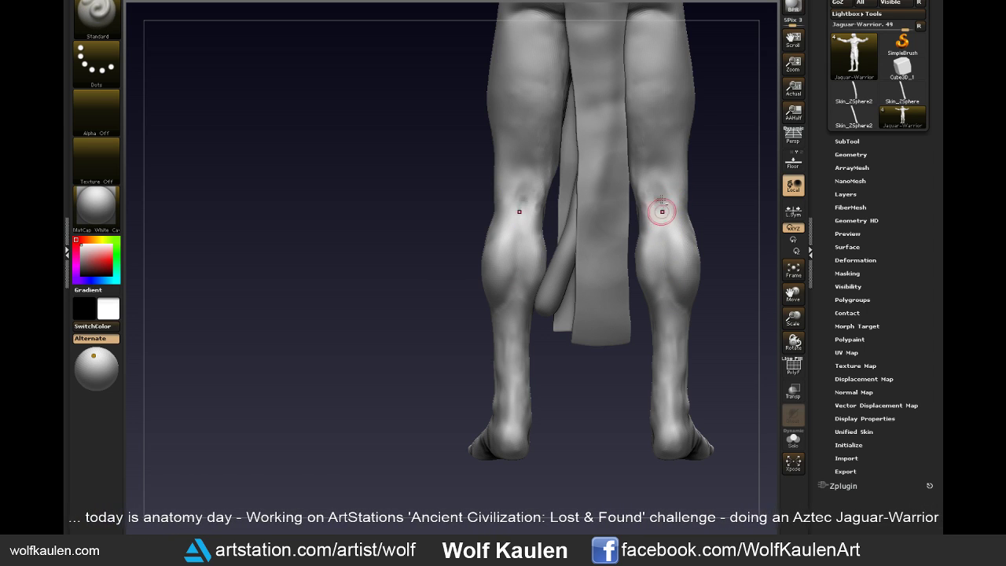
right_click_drag(660, 202, 669, 225, "alt")
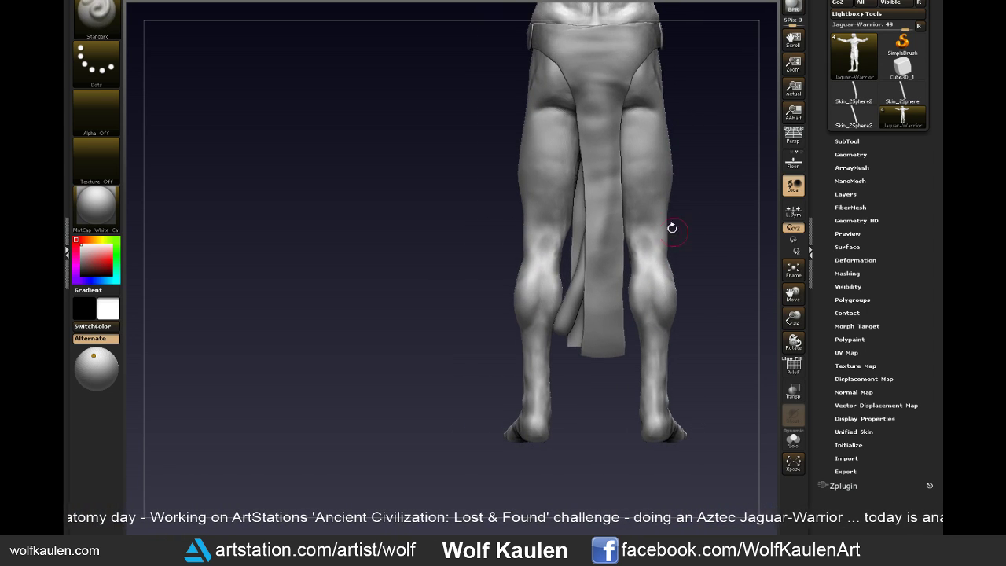
- Sculpt and smooth the hip from the right side, then return to front view
right_click_drag(687, 111, 651, 106)
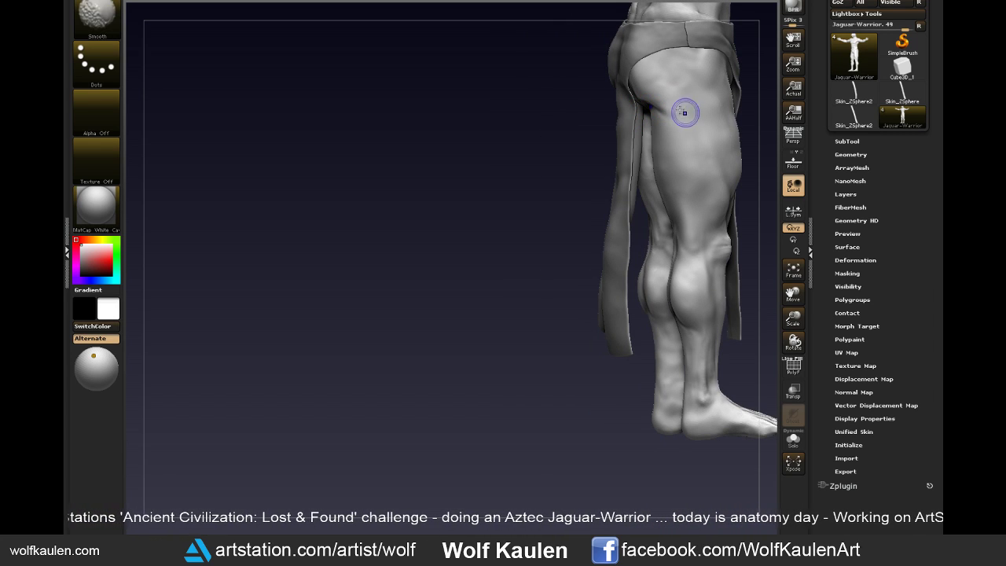
left_click_drag(667, 60, 644, 75)
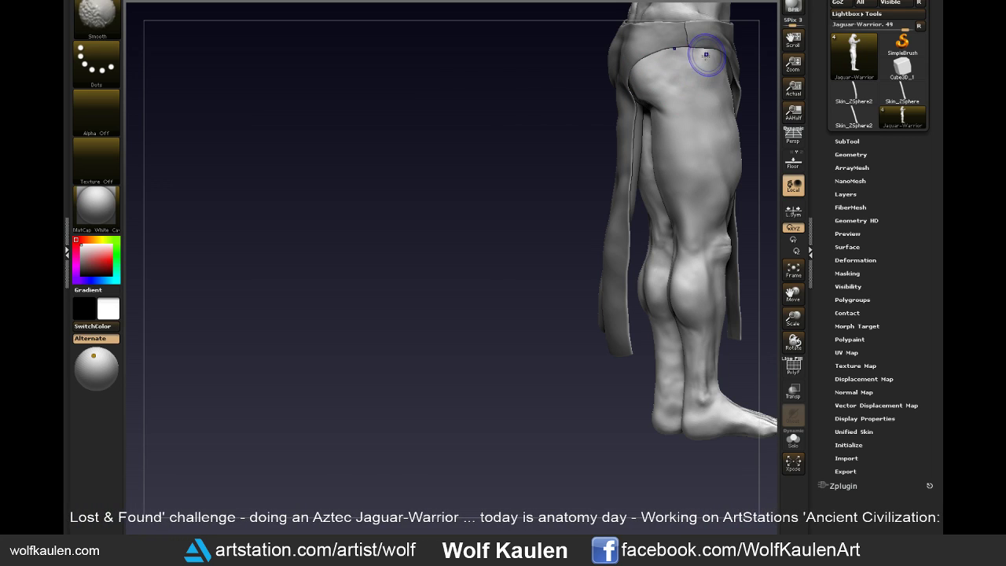
left_click_drag(704, 85, 706, 61, "shift")
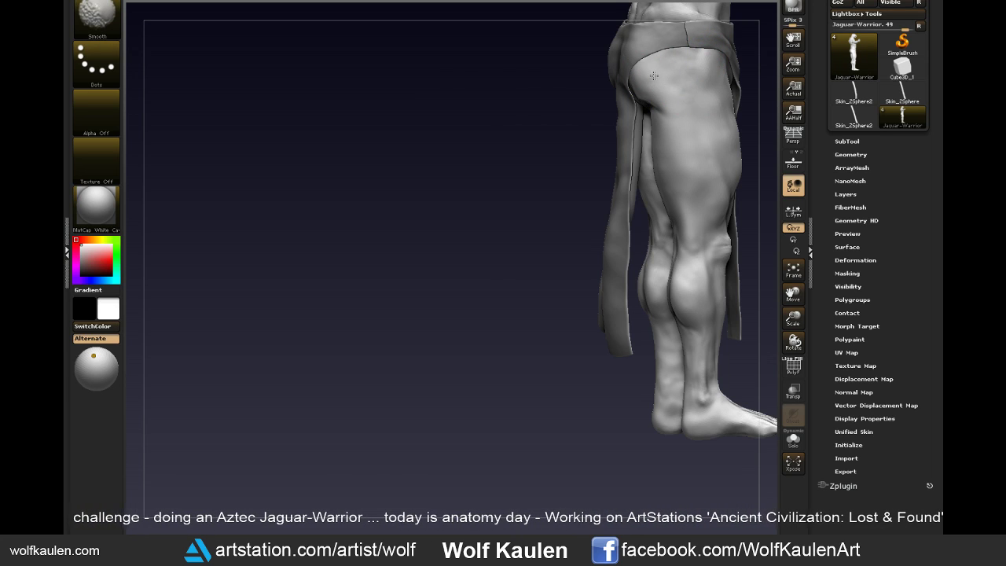
left_click_drag(467, 299, 243, 417)
left_click_drag(641, 348, 630, 342)
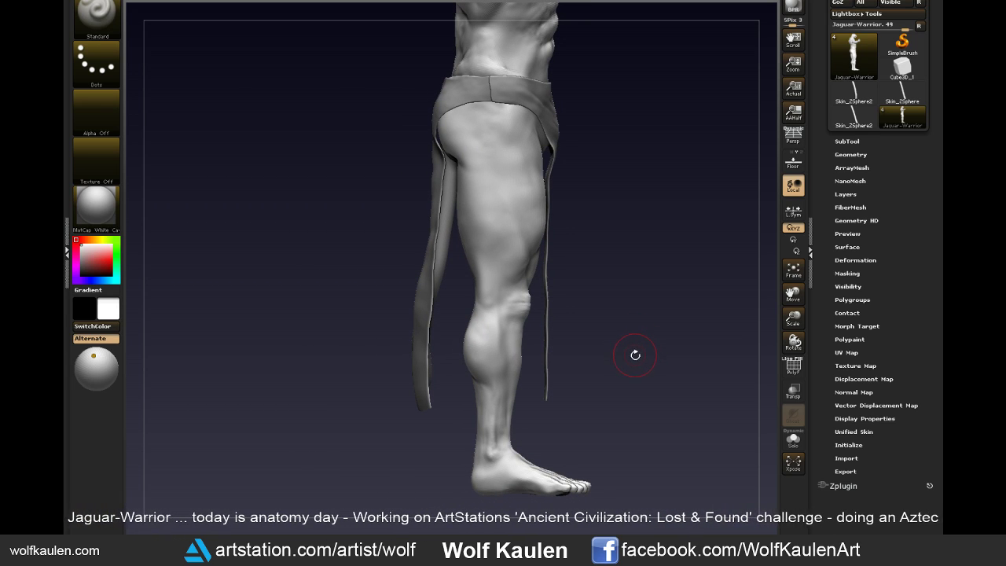
left_click_drag(636, 358, 599, 355, "shift")
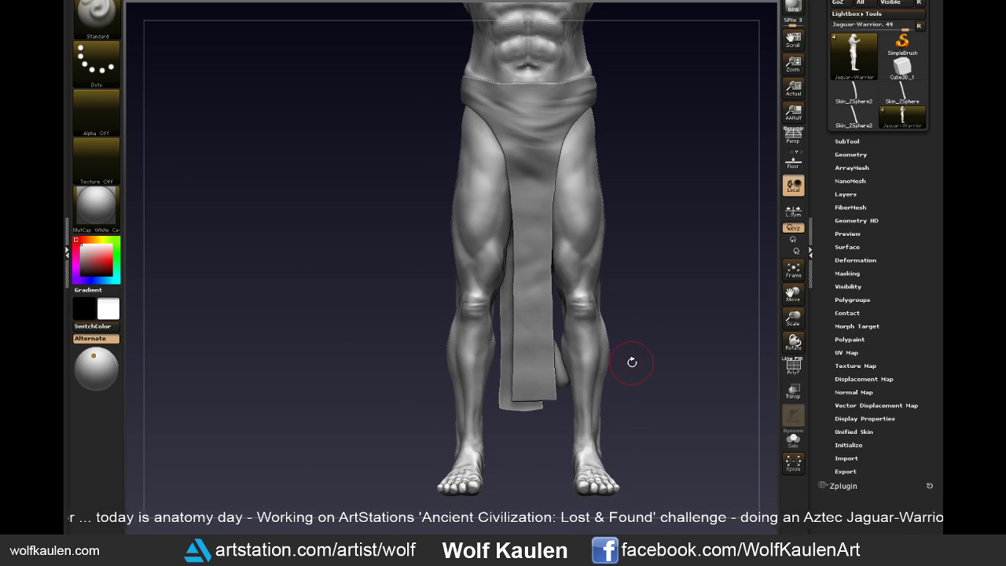
- Switch to the Move brush, resize it, and square up the front view of the legs
key("b")
key("m")
key("v")
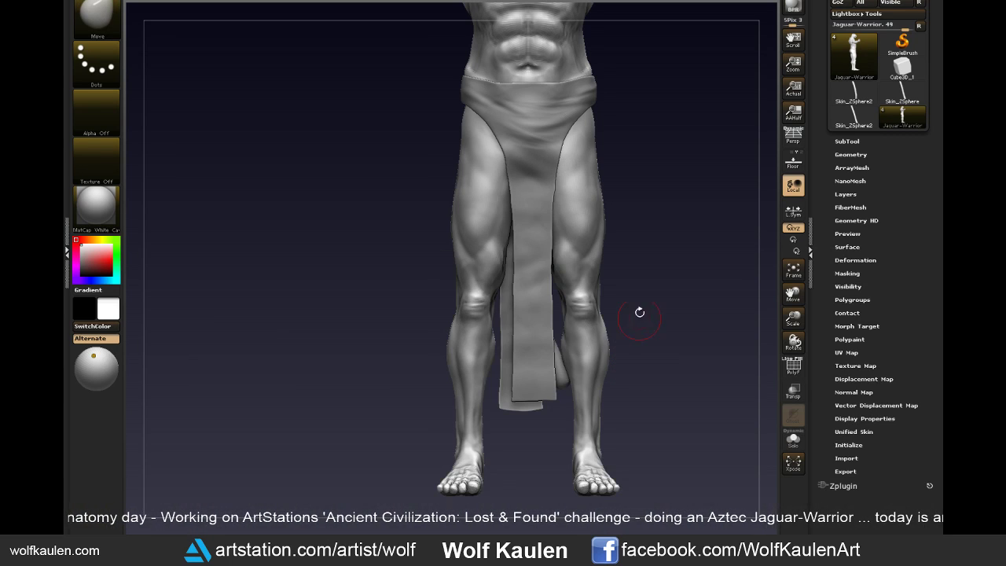
key("s")
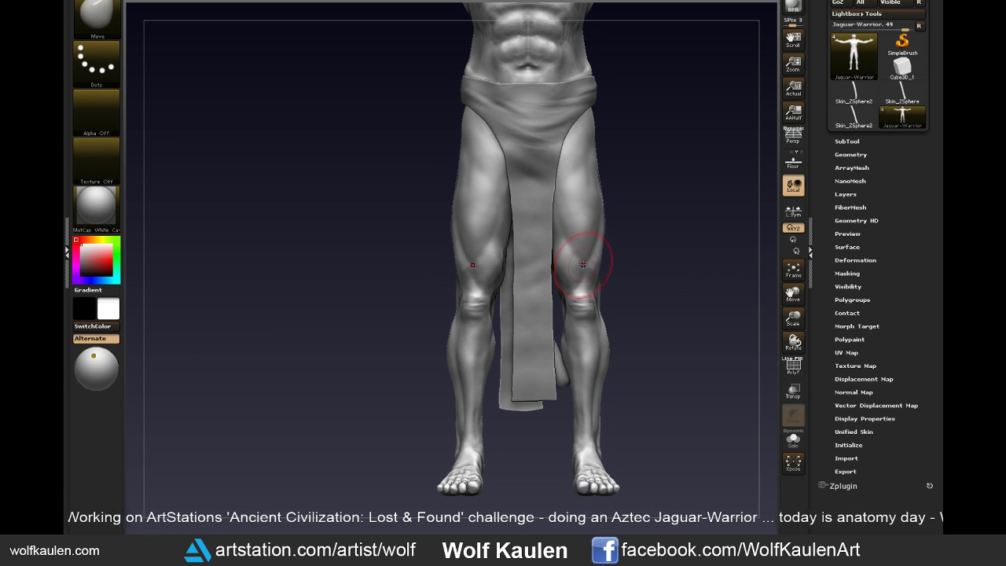
mouse_move(582, 267)
left_mouse_down()
mouse_move(657, 265)
mouse_move(582, 267)
mouse_move(597, 259)
mouse_move(582, 312)
mouse_move(578, 284)
mouse_move(572, 295)
left_mouse_up()
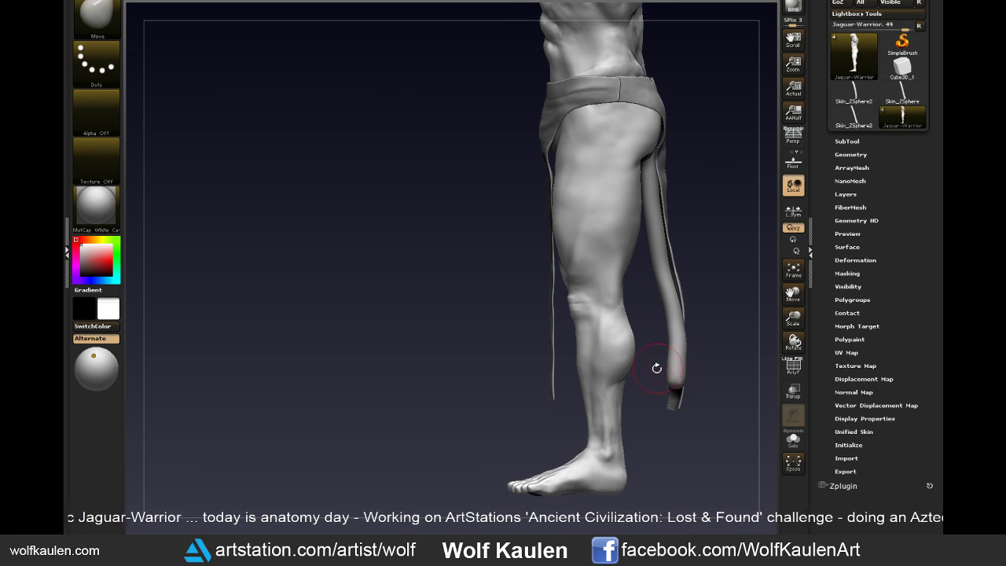
mouse_move(642, 305)
left_mouse_down()
mouse_move(733, 238)
mouse_move(729, 260)
mouse_move(674, 317)
mouse_move(658, 312)
left_mouse_up()
left_click_drag(579, 284, 582, 281)
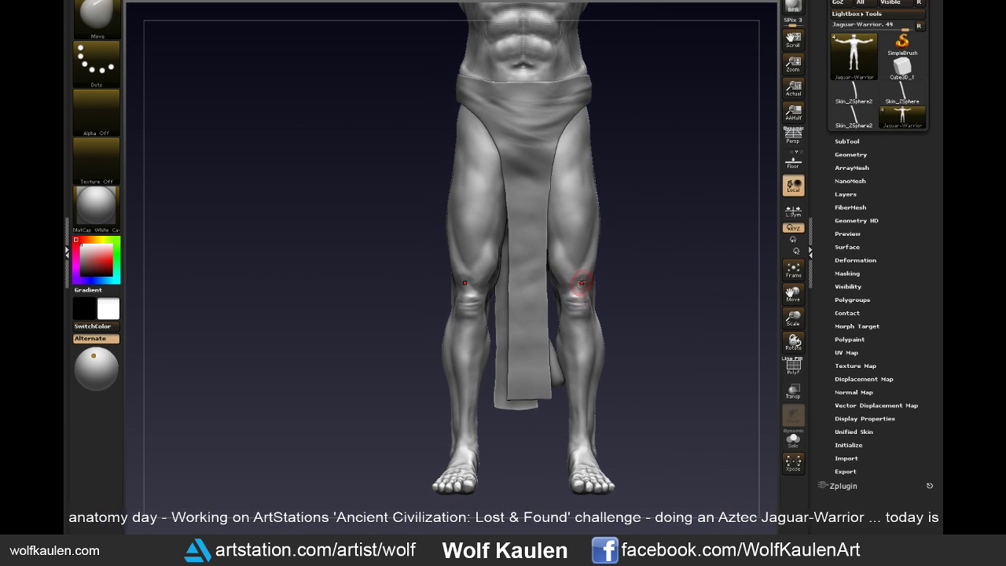
- Pick the Standard brush and smooth the leg while turning to its right side
key("b")
left_click(581, 282)
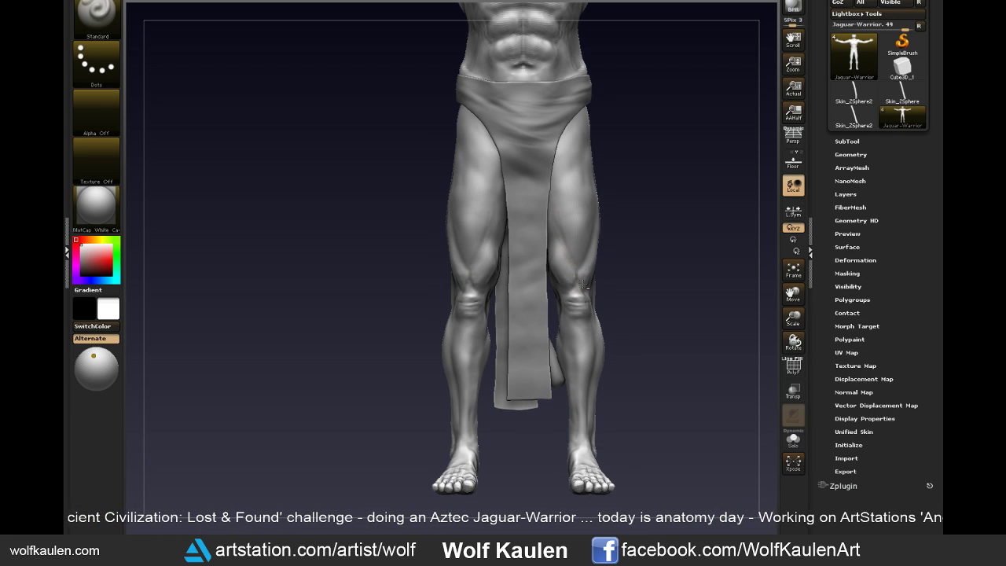
key("shift")
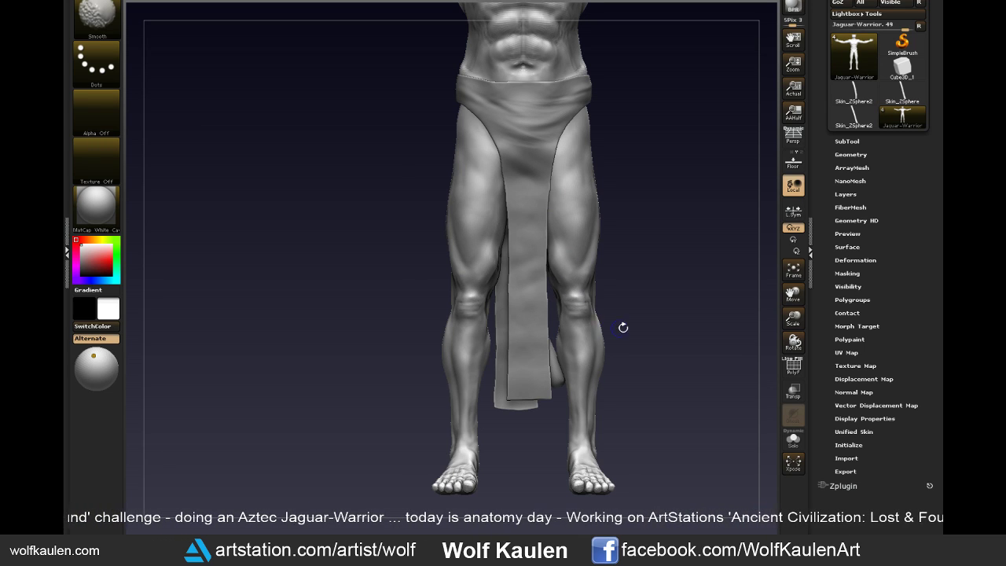
left_click_drag(623, 327, 655, 382)
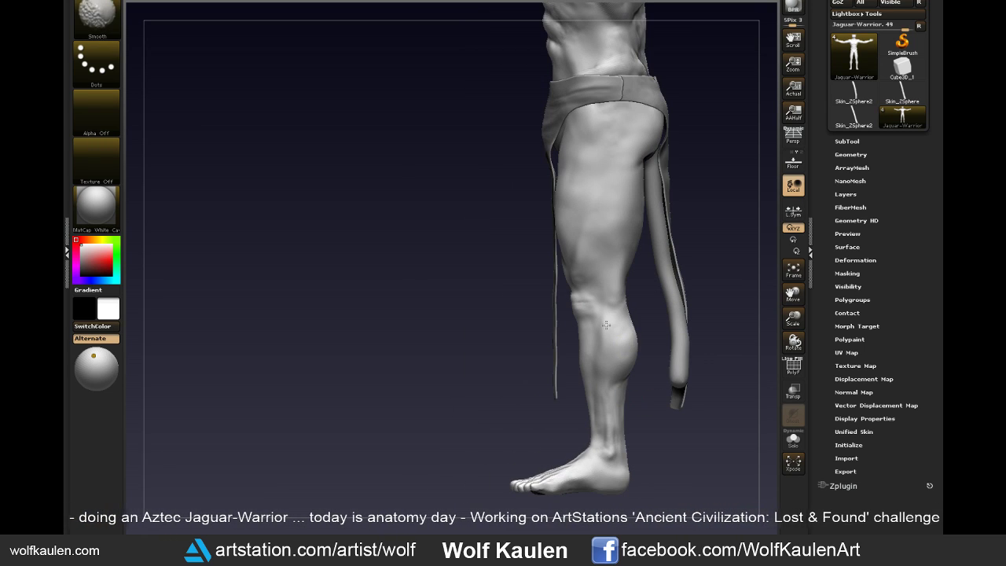
left_click_drag(606, 325, 645, 419)
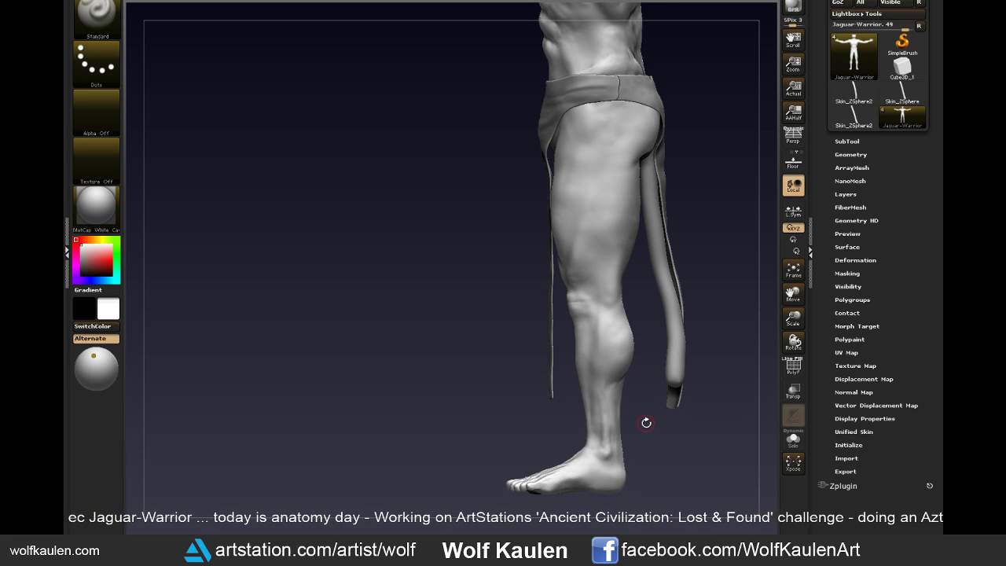
mouse_move(649, 428)
left_mouse_down()
mouse_move(585, 438)
mouse_move(696, 474)
left_mouse_up()
- Switch back to a smaller Move brush and view both legs from behind
key("b")
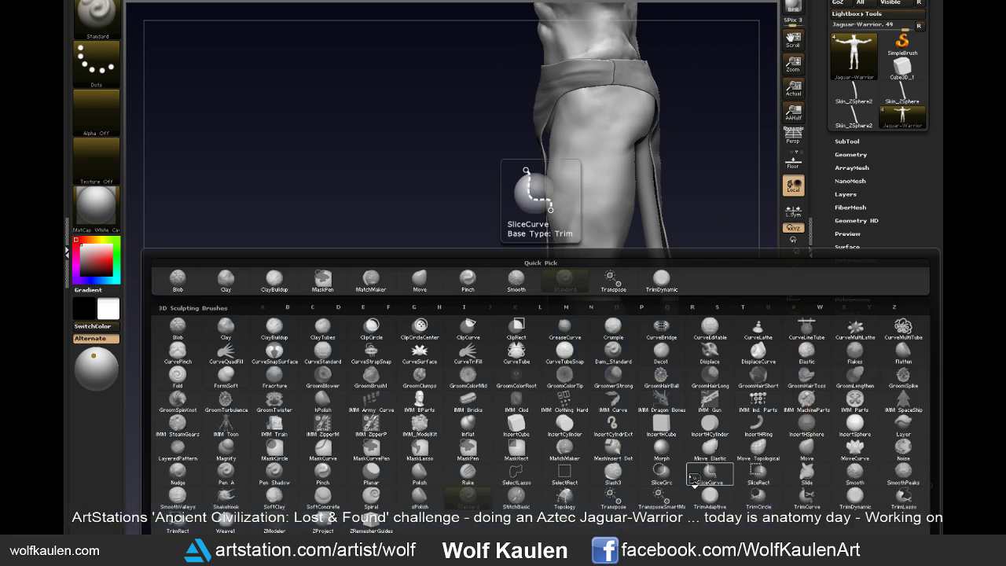
key("m")
key("v")
key("s")
left_click_drag(643, 373, 629, 372)
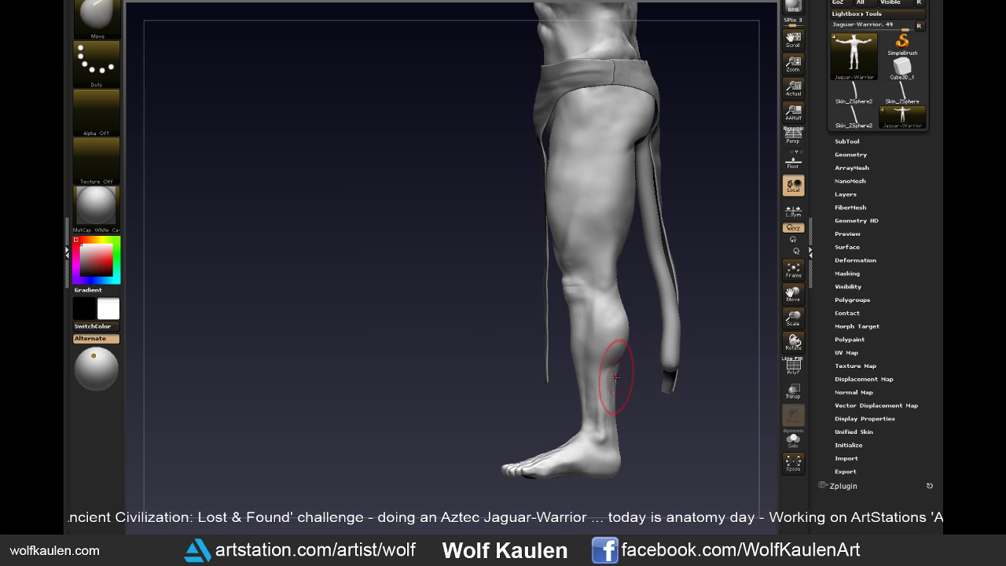
key("s")
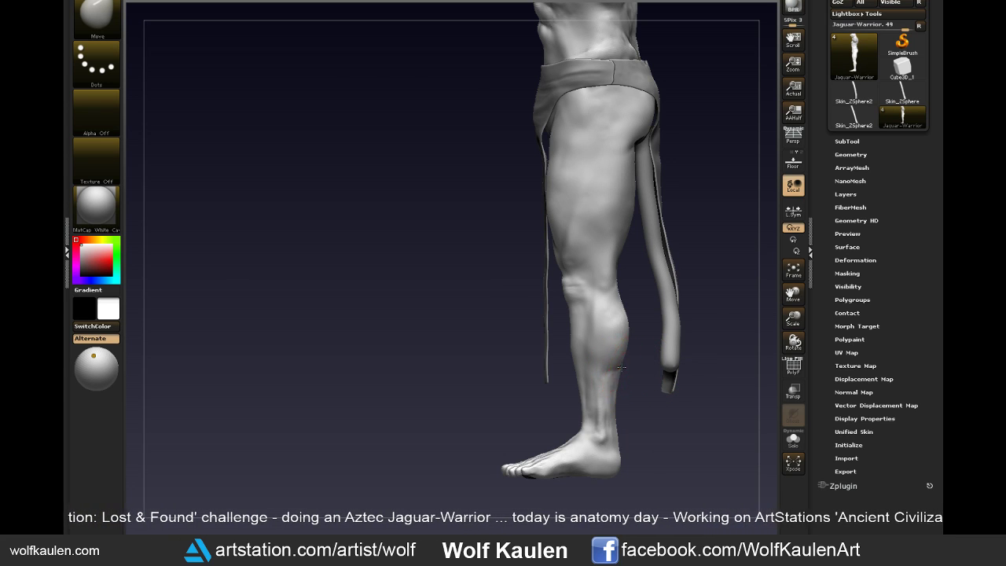
left_click_drag(618, 365, 628, 395, "shift")
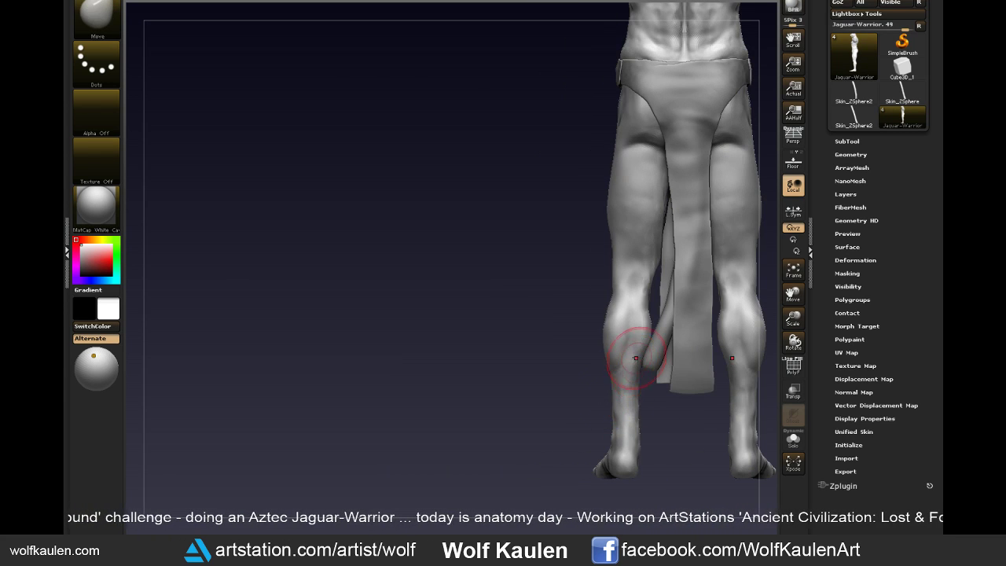
left_click(793, 442)
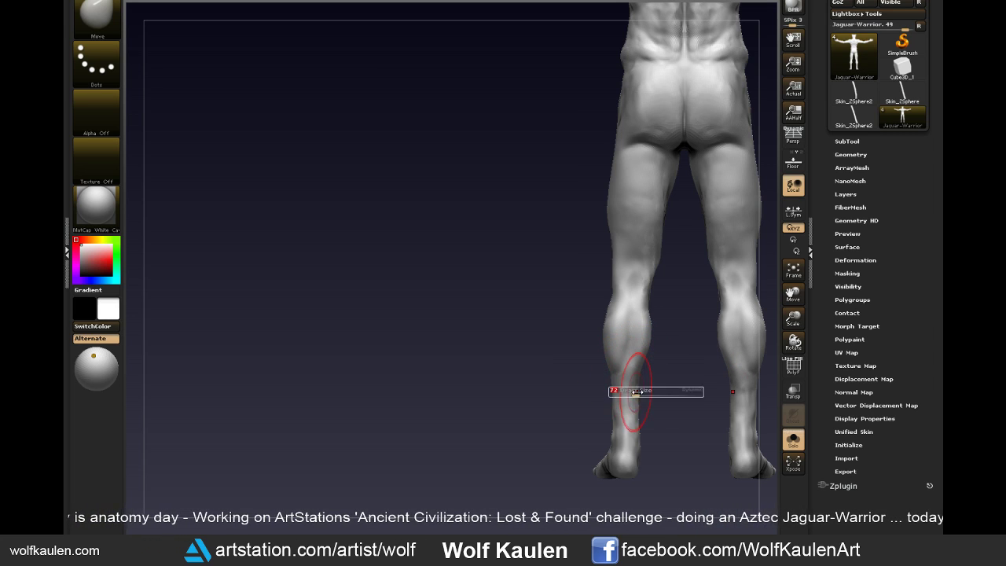
mouse_move(649, 429)
left_mouse_down("alt")
mouse_move(621, 450)
mouse_move(619, 469)
mouse_move(617, 458)
left_mouse_up("alt")
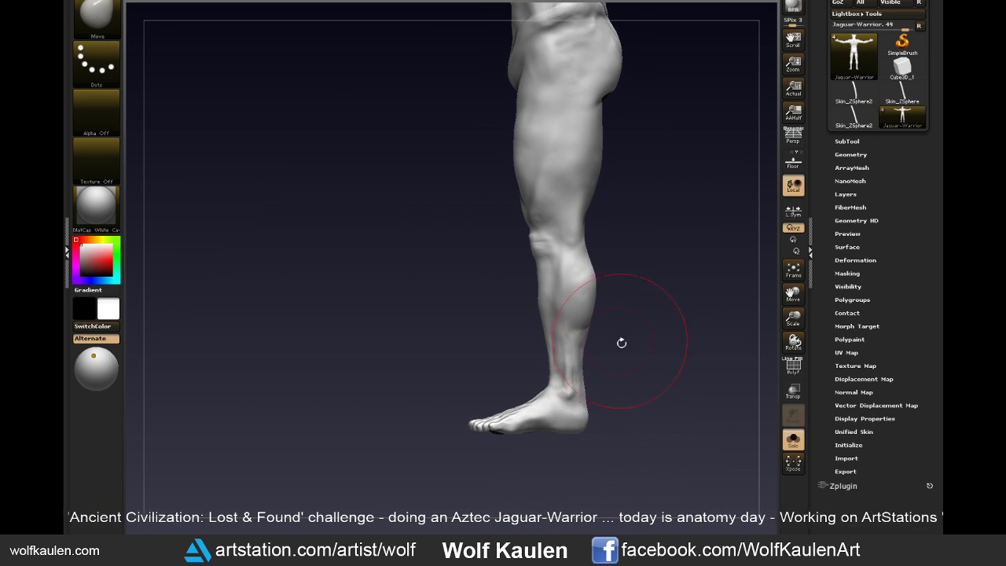
left_click_drag(622, 342, 588, 337, "shift")
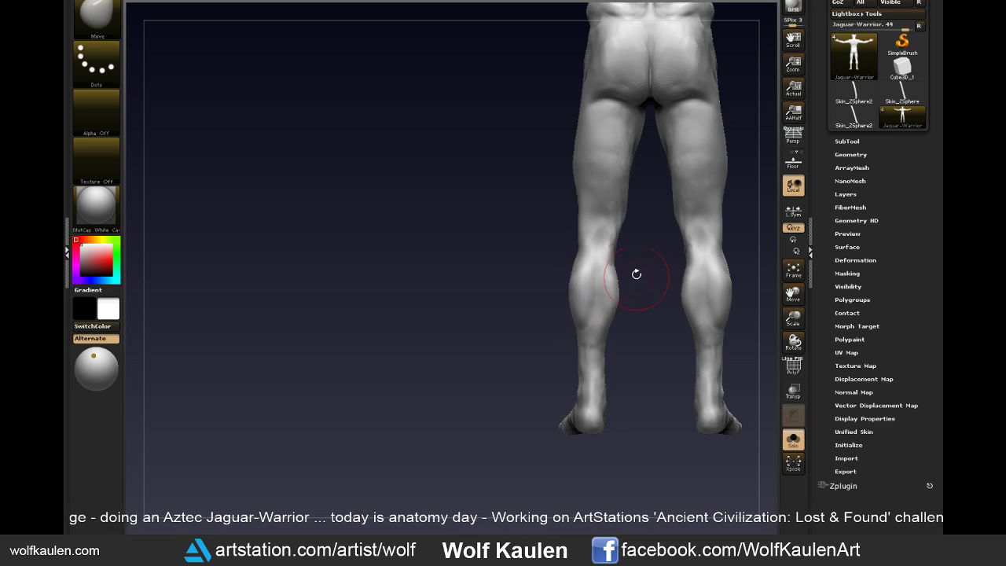
mouse_move(628, 243)
left_mouse_down()
mouse_move(695, 251)
mouse_move(704, 276)
left_mouse_up()
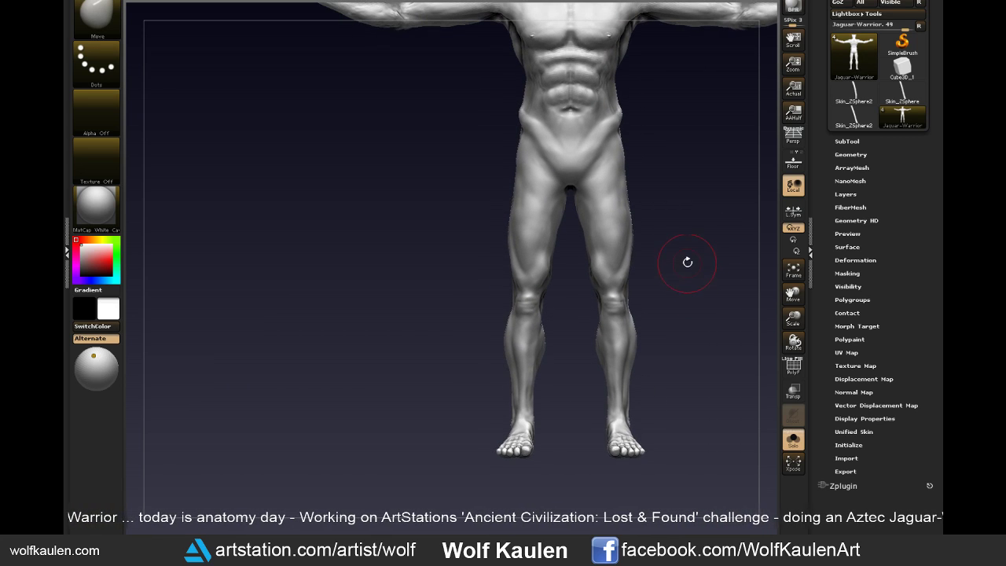
- Zoom in on the knees and reduce the brush Draw Size
scroll(654, 290, "up", 2)
scroll(659, 290, "up", 2)
scroll(664, 292, "up", 2)
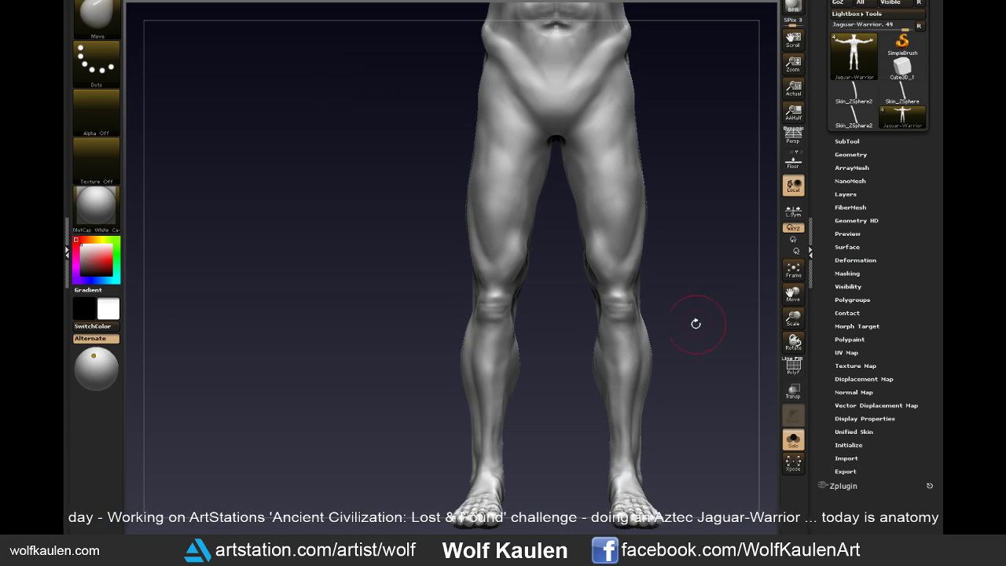
scroll(695, 323, "up", 2)
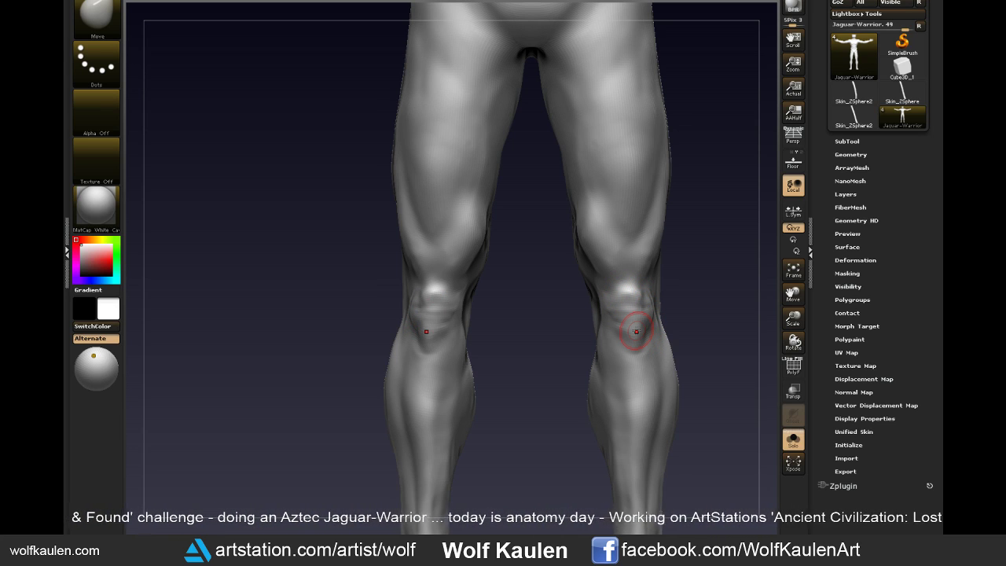
key("s")
left_click(619, 292)
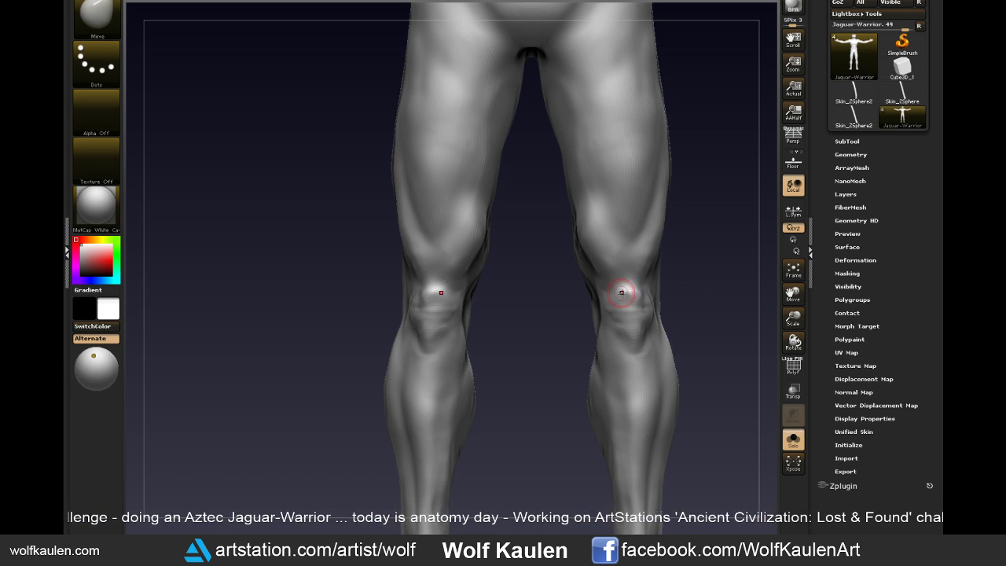
- Reshape both knees symmetrically, smooth them, and frame the full figure
left_click_drag(633, 297, 646, 296)
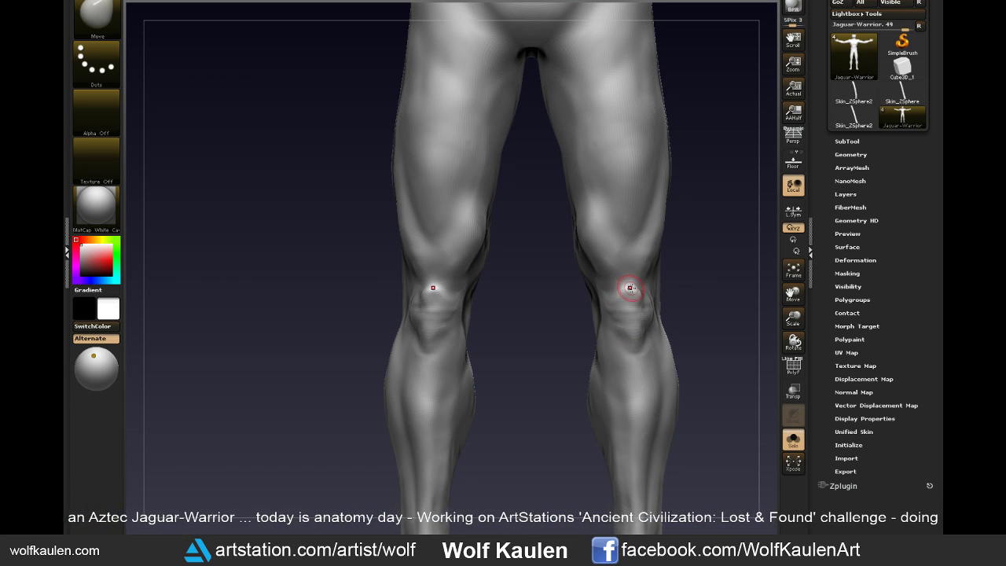
key("shift")
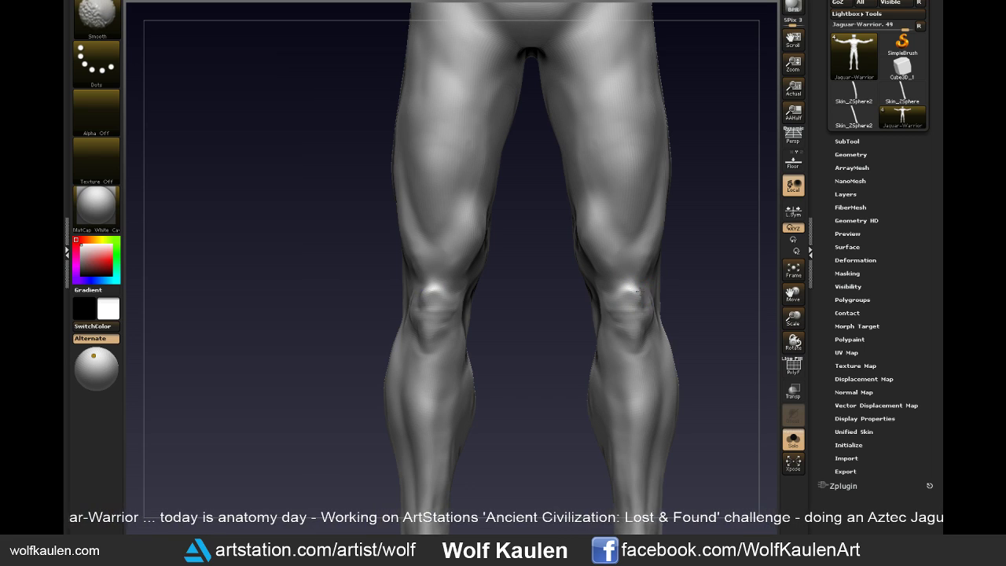
key("f")
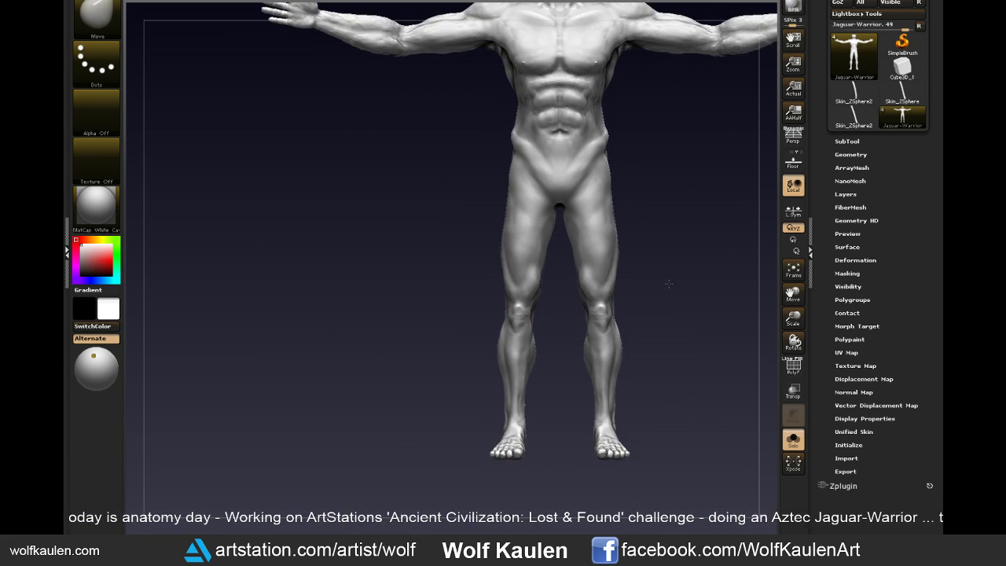
mouse_move(709, 247)
left_mouse_down("alt")
mouse_move(673, 309)
mouse_move(622, 321)
mouse_move(609, 343)
left_mouse_up("alt")
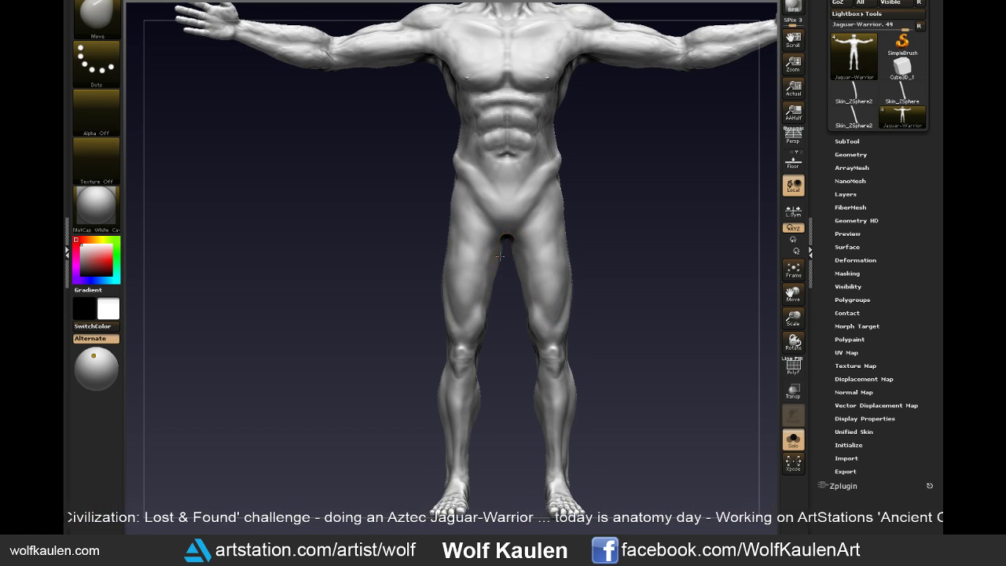
- Turn off Solo to show loincloth, armband and jaguar head, orbiting from side to back
key("f")
left_click(792, 437)
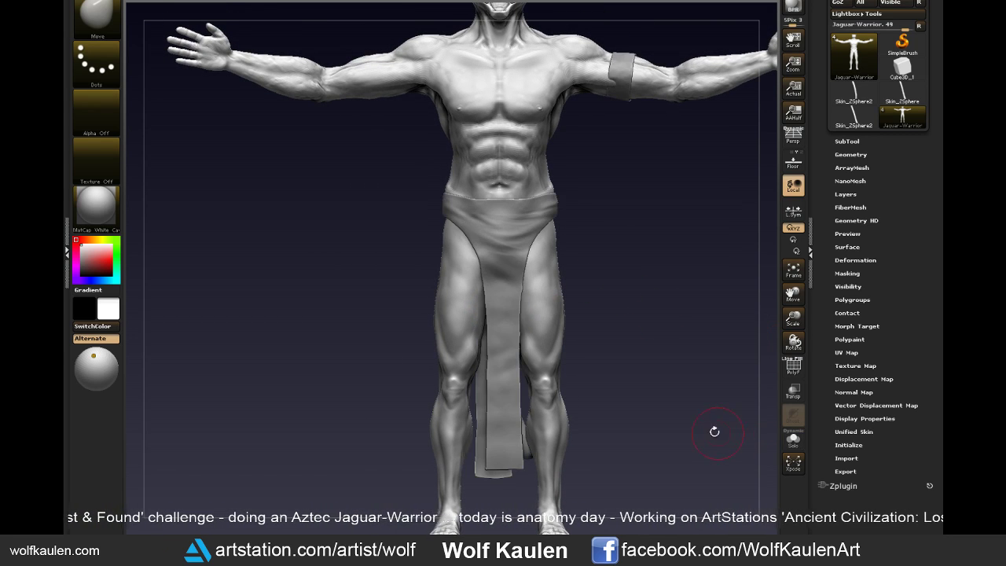
key("f")
left_click_drag(695, 420, 680, 424)
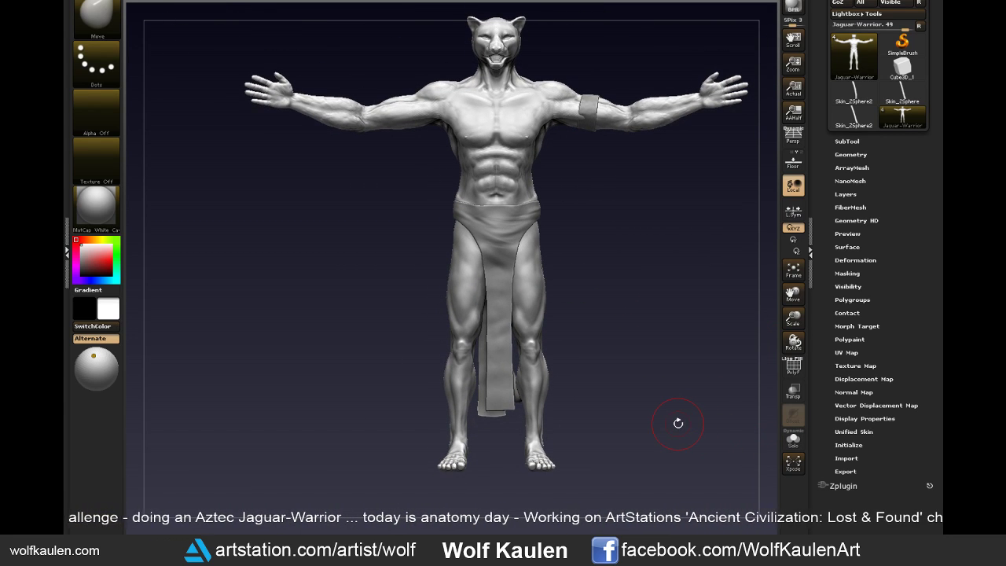
left_click_drag(636, 315, 646, 262)
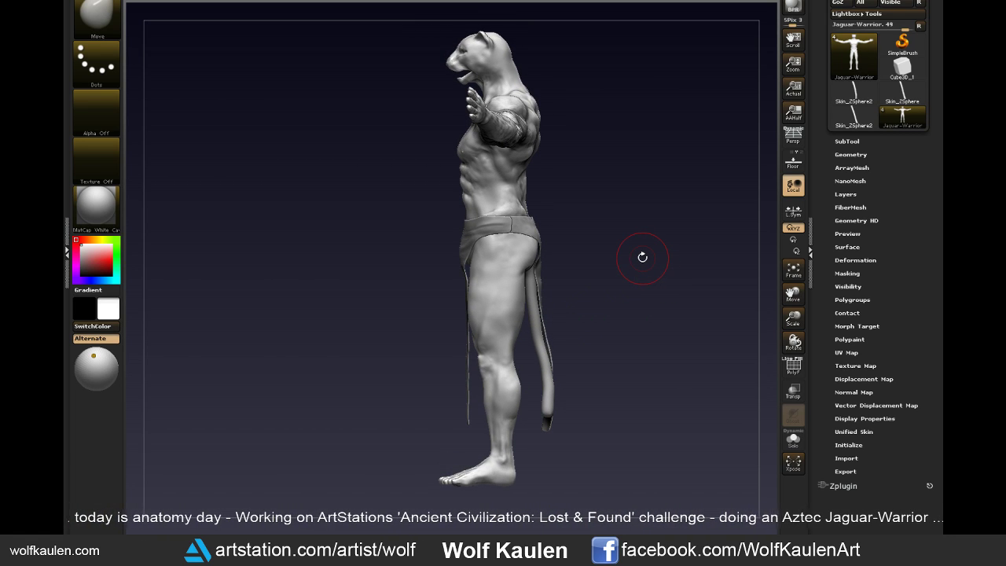
left_click_drag(539, 186, 528, 188)
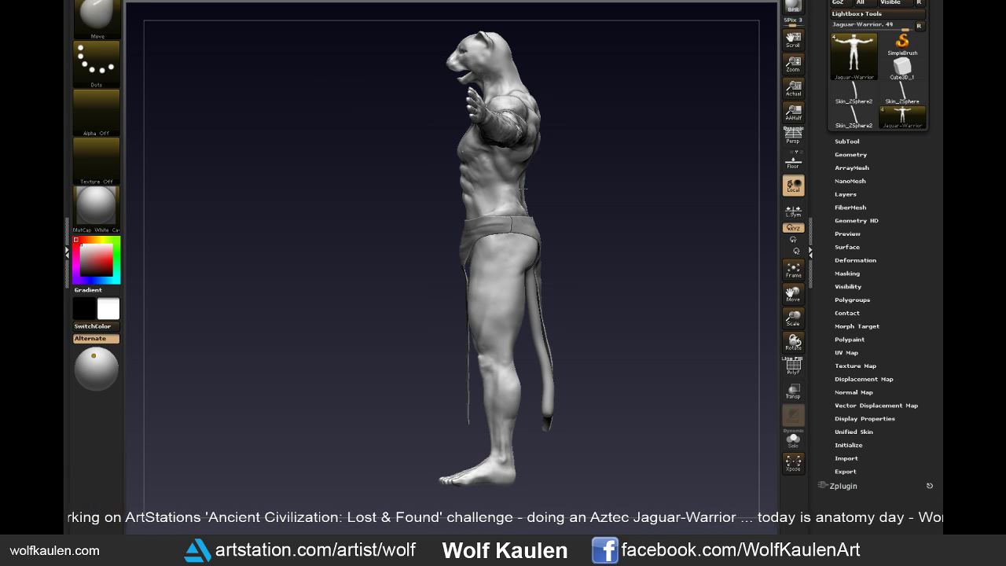
left_click_drag(563, 211, 563, 225)
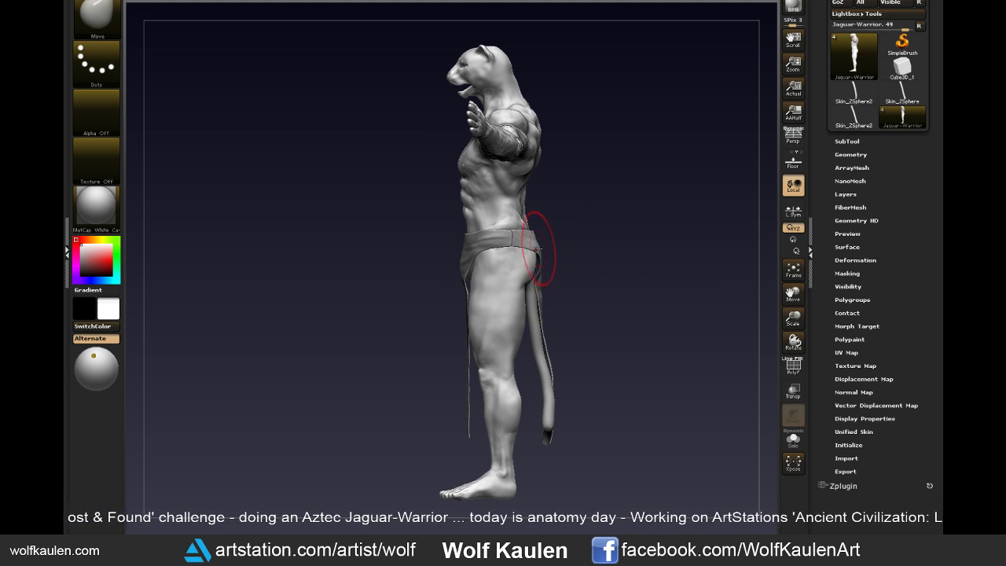
right_click_drag(542, 253, 557, 256)
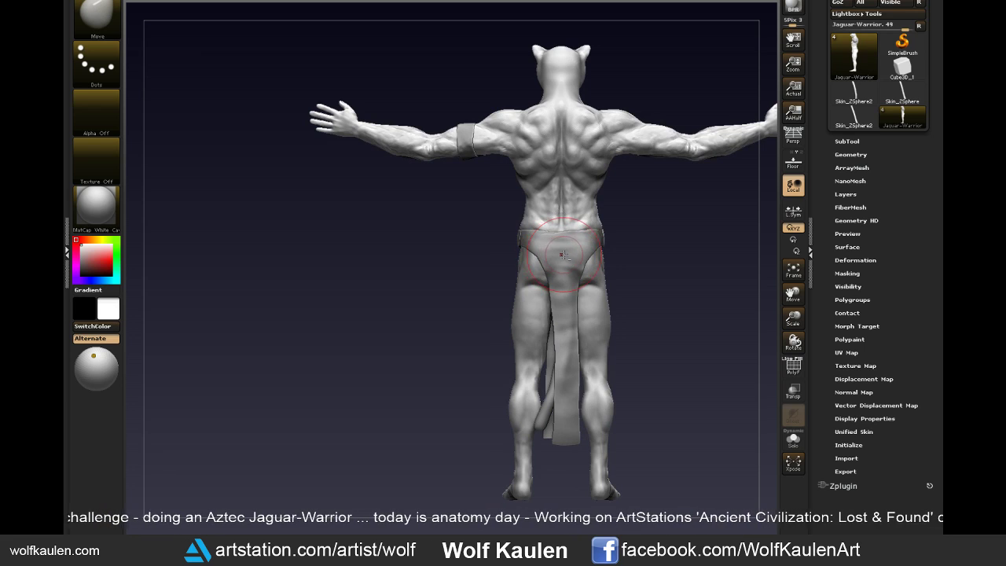
- Inspect the waistcloth and bizepsband subtools, then reselect the body
left_click(563, 258, "alt")
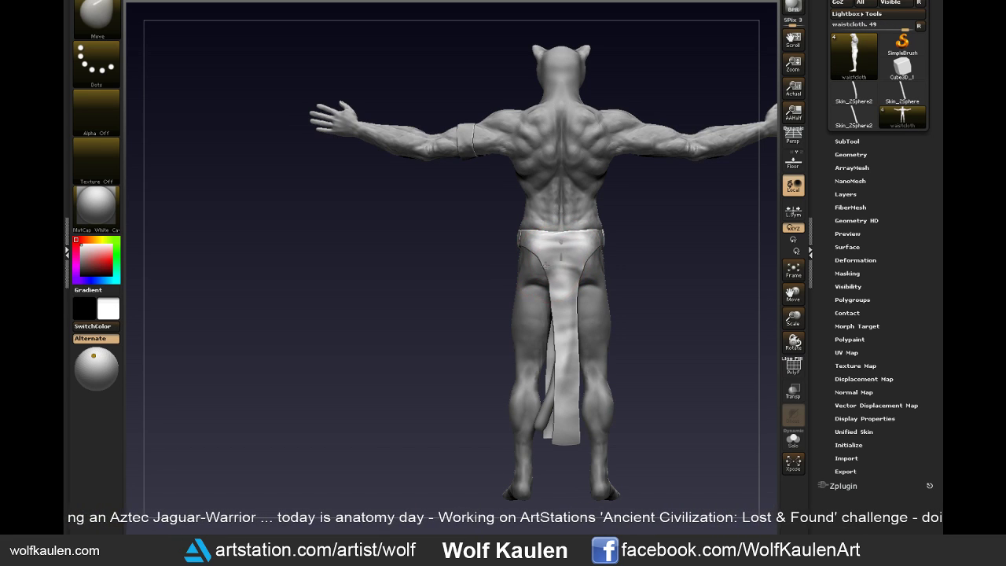
mouse_move(563, 260)
right_mouse_down()
mouse_move(693, 208)
mouse_move(655, 225)
mouse_move(667, 191)
right_mouse_up()
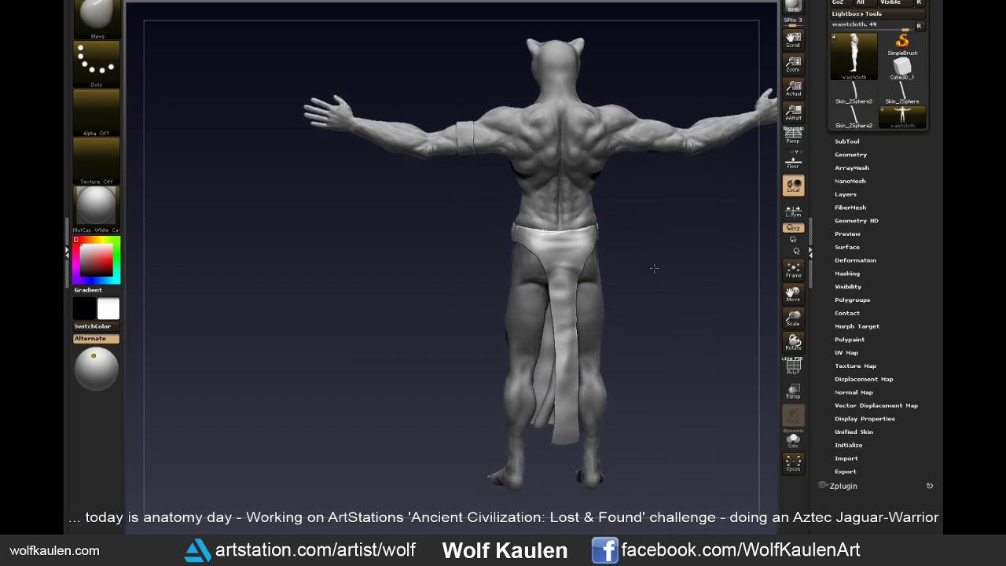
left_click(629, 151, "alt")
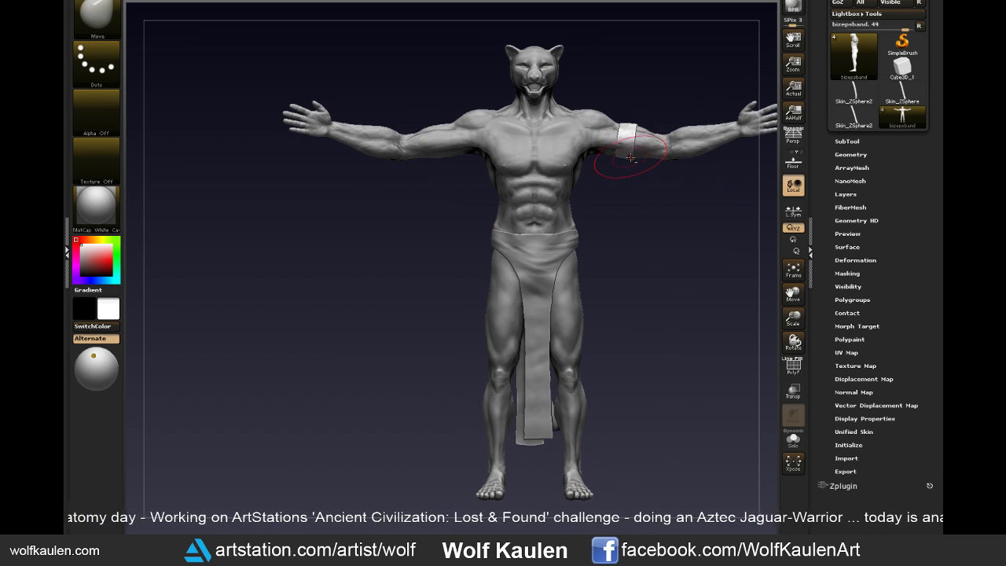
mouse_move(623, 149)
right_mouse_down()
mouse_move(590, 253)
mouse_move(608, 229)
mouse_move(683, 262)
right_mouse_up()
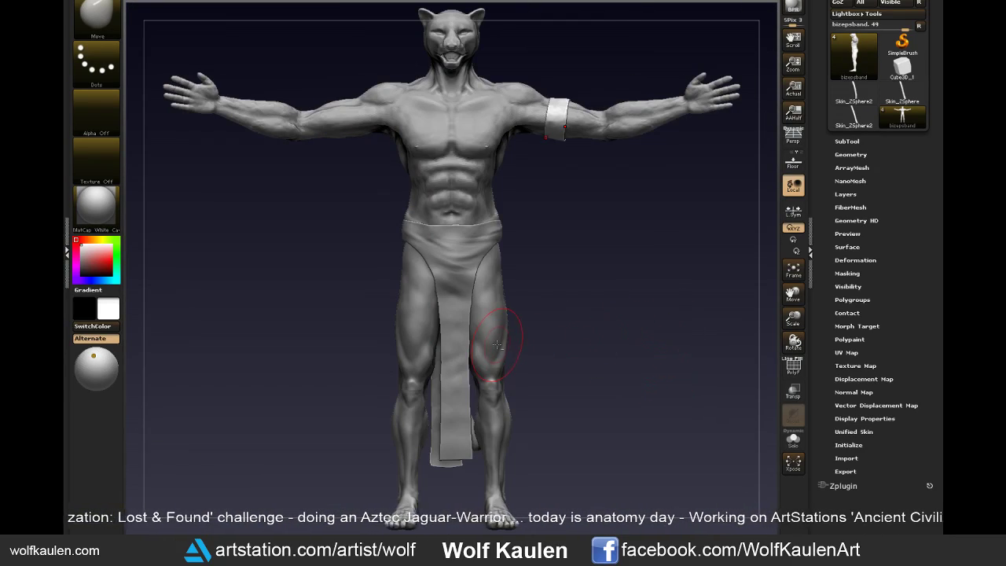
left_click(497, 343, "alt")
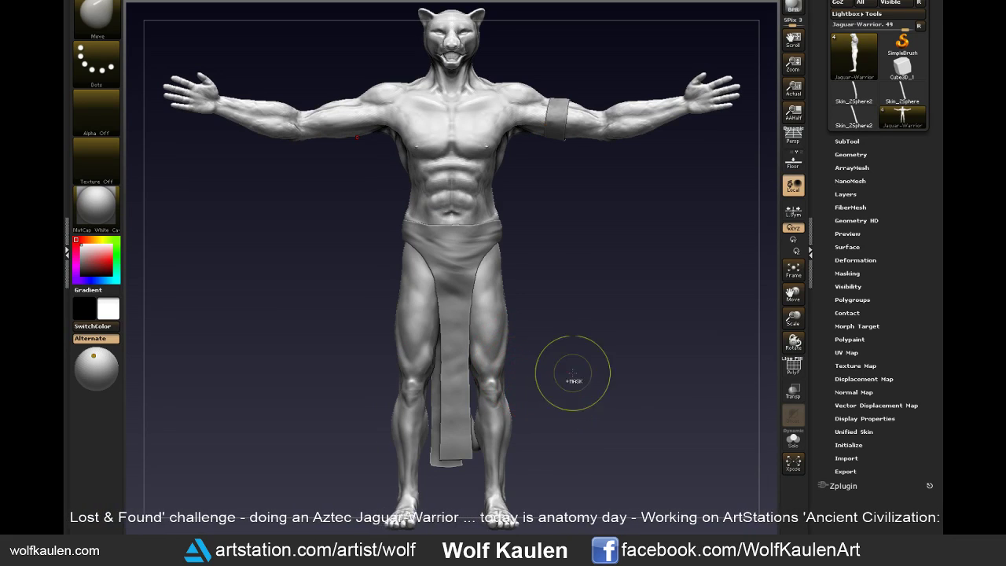
key("ctrl")
- Save over Jaguar-Warrior.zpr in the Aztec folder
key("ctrl+s")
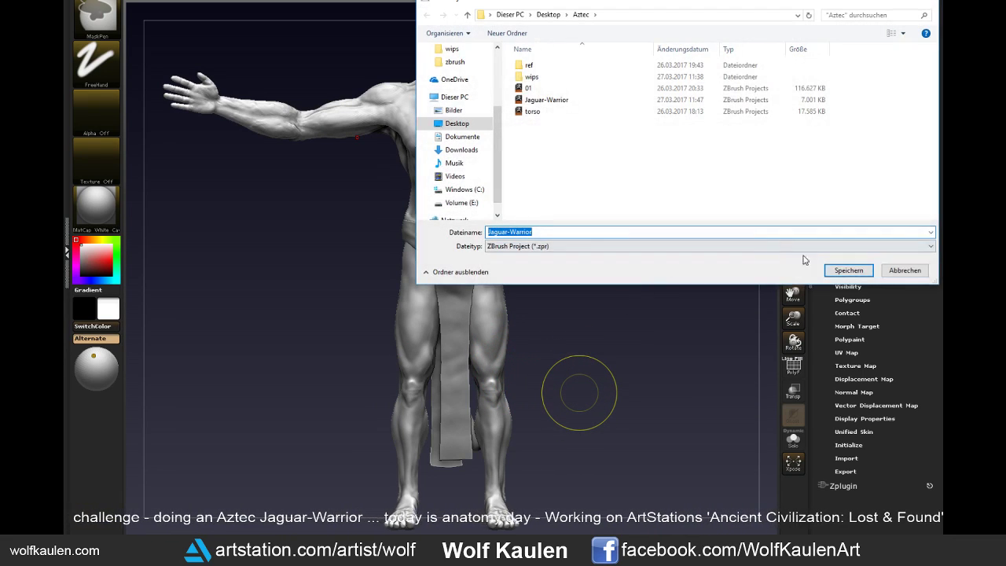
left_click(844, 269)
left_click(548, 261)
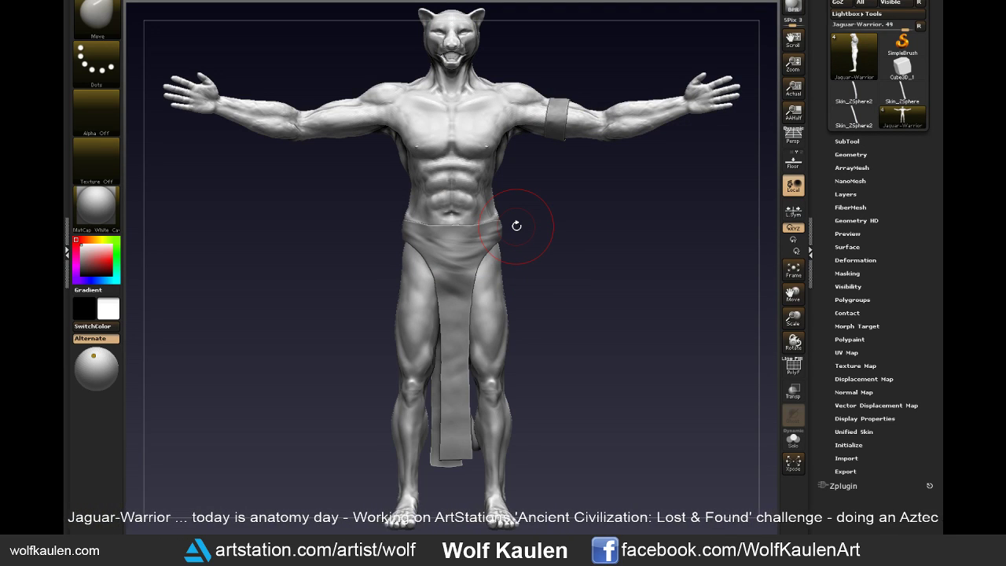
- Close in on the back of the lower legs and shrink the brush for heel detail
mouse_move(610, 416)
left_mouse_down()
mouse_move(534, 407)
mouse_move(387, 147)
mouse_move(405, 128)
left_mouse_up()
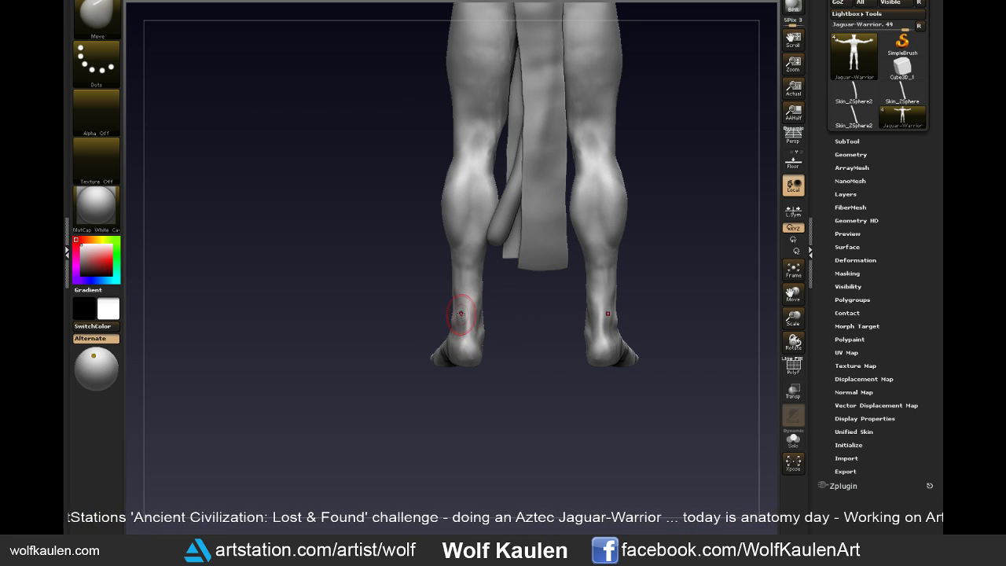
key("s")
left_click_drag(475, 340, 474, 323)
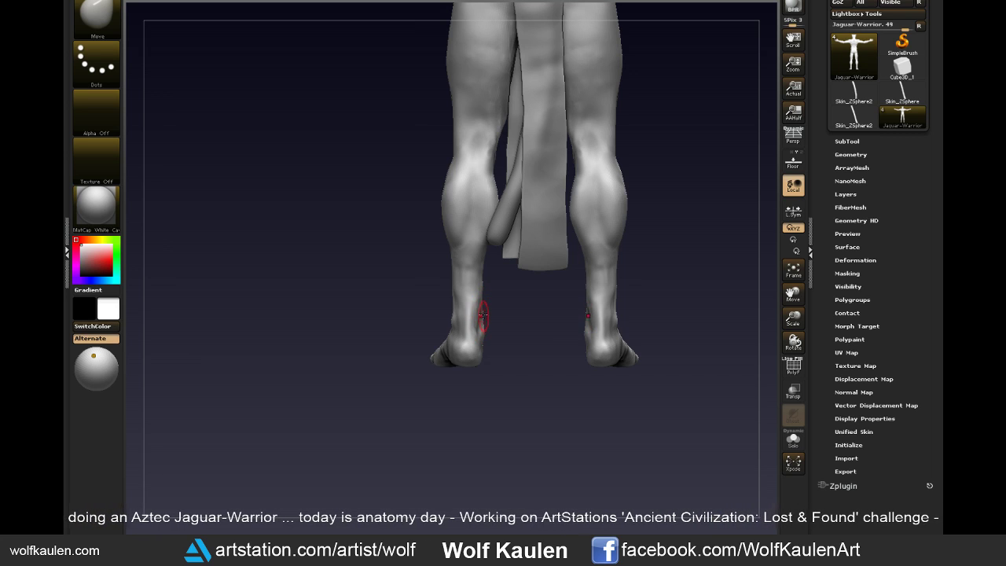
mouse_move(482, 314)
right_mouse_down()
mouse_move(503, 312)
mouse_move(462, 309)
right_mouse_up()
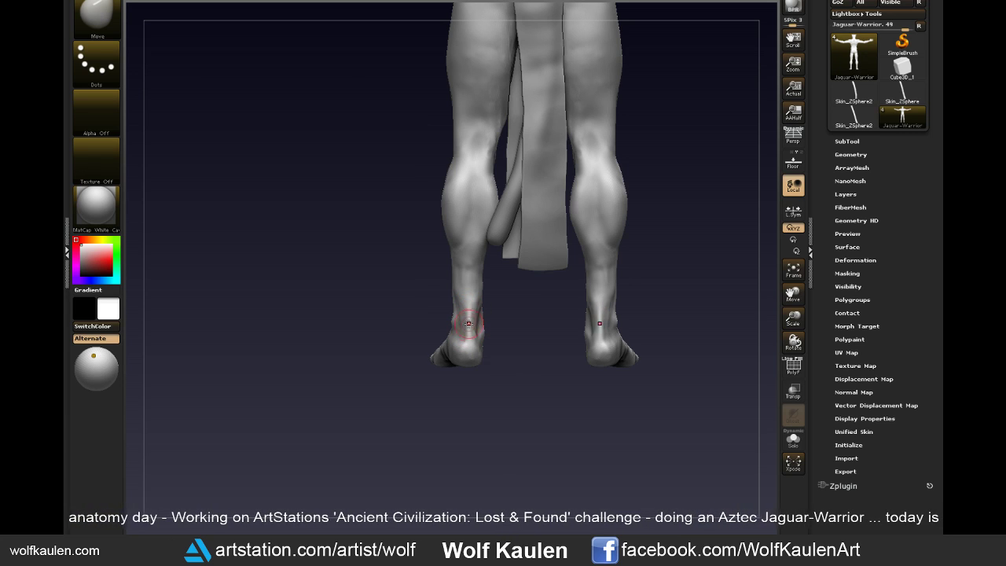
- Try the trim brush (B-T-D) on the leg, then return to the Move brush
key("b")
key("t")
key("d")
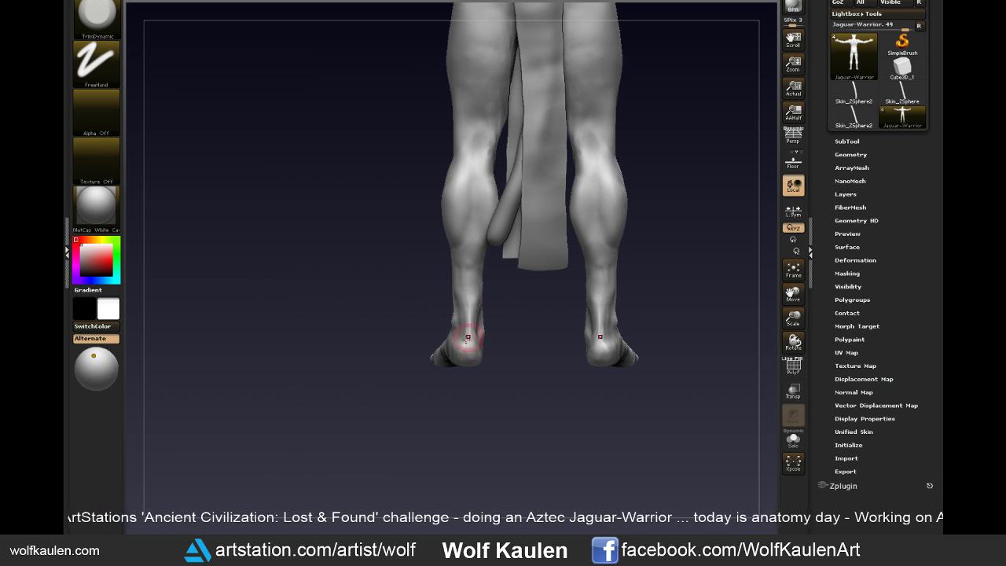
right_click_drag(463, 355, 554, 313)
key("b")
key("m")
key("v")
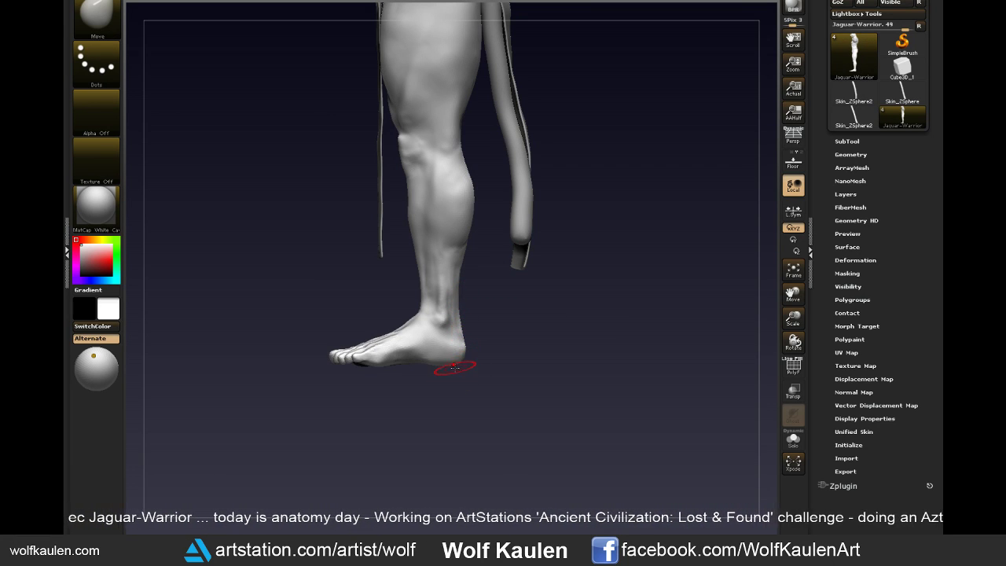
- Select the Standard brush and view both calves from a rear three-quarter angle
key("b")
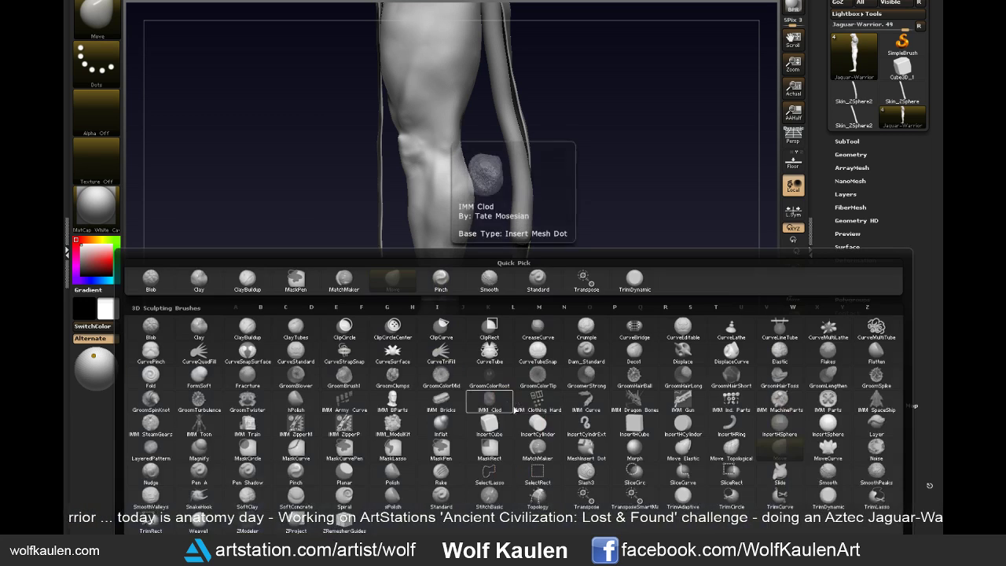
key("b")
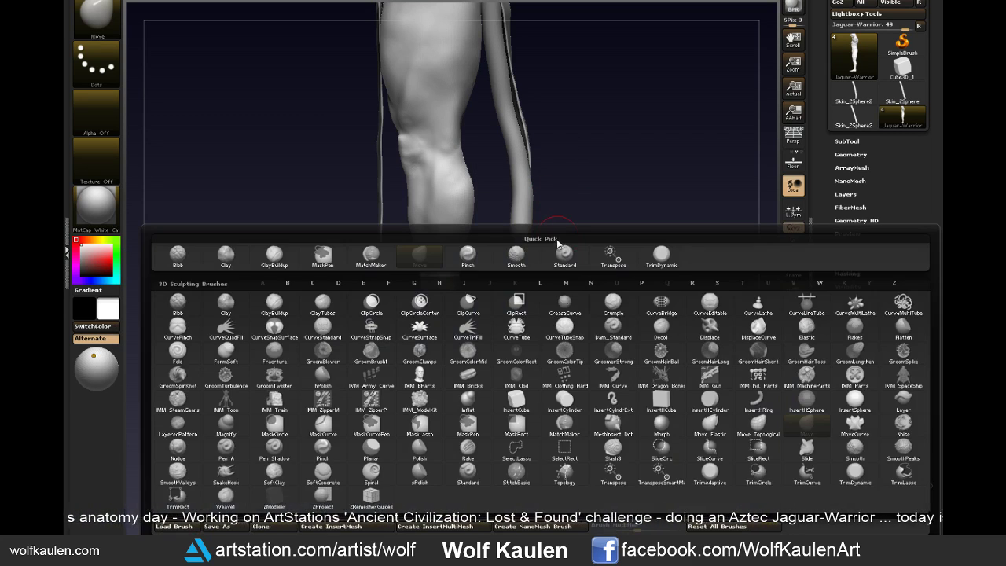
key("s")
key("t")
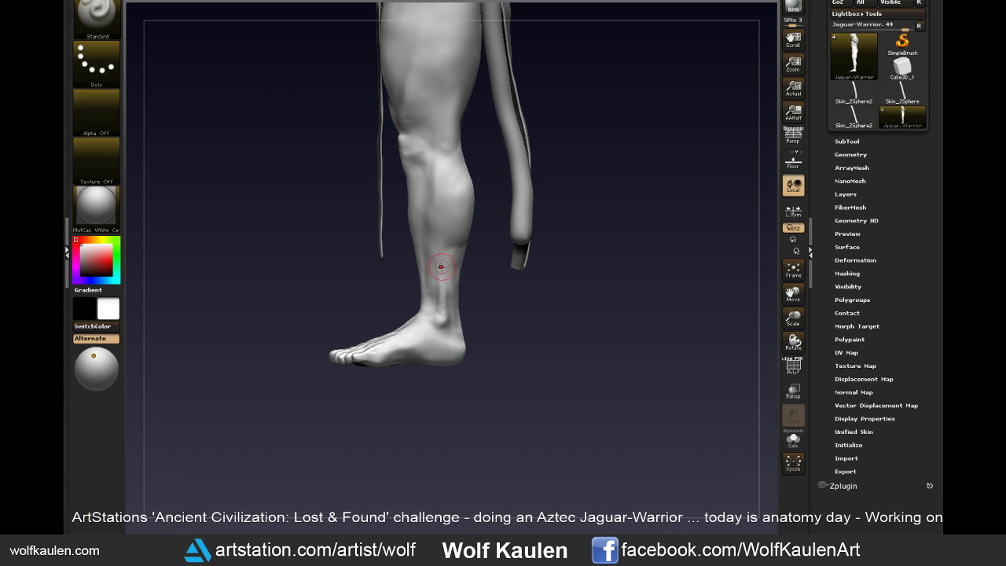
left_click_drag(448, 303, 475, 260)
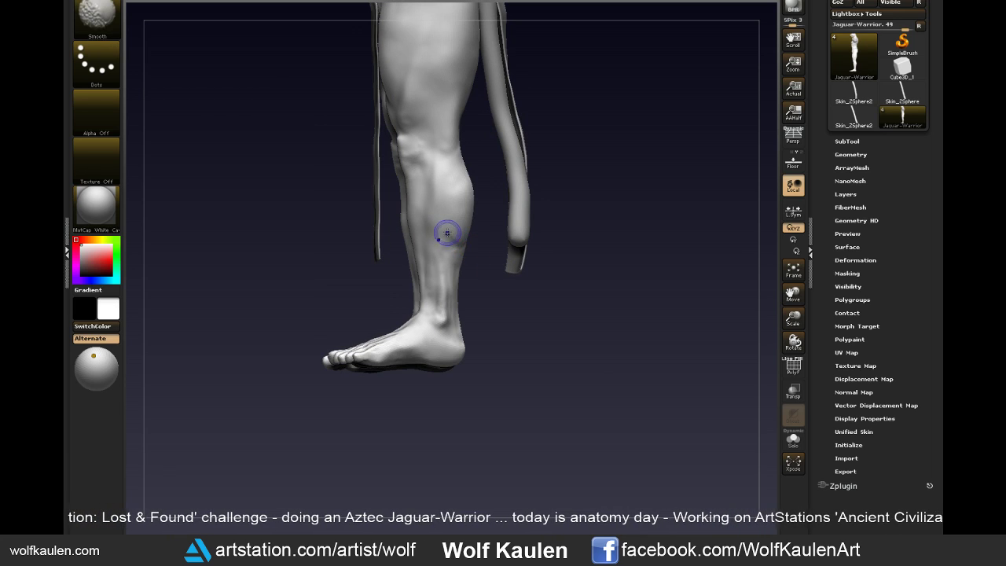
mouse_move(496, 281)
left_mouse_down()
mouse_move(486, 314)
mouse_move(469, 253)
left_mouse_up()
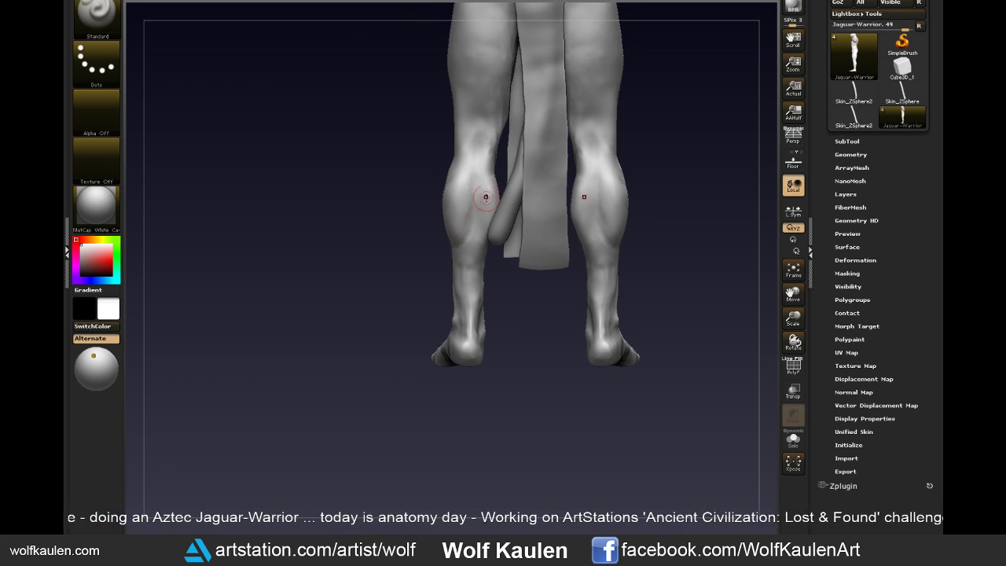
- With Solo on, sculpt and smooth both calves, then restore the loincloth
left_click(792, 440)
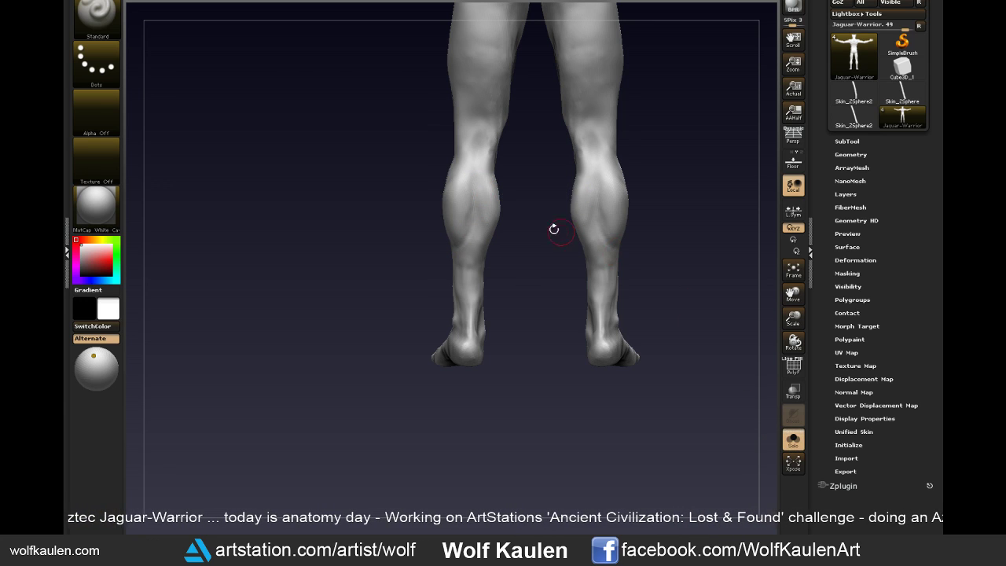
left_click_drag(507, 246, 490, 190)
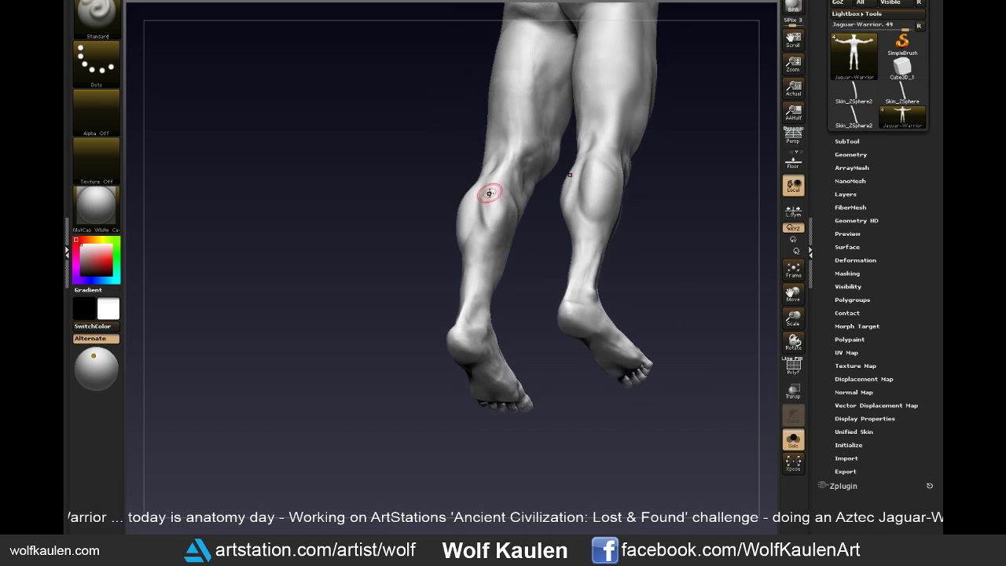
key("shift")
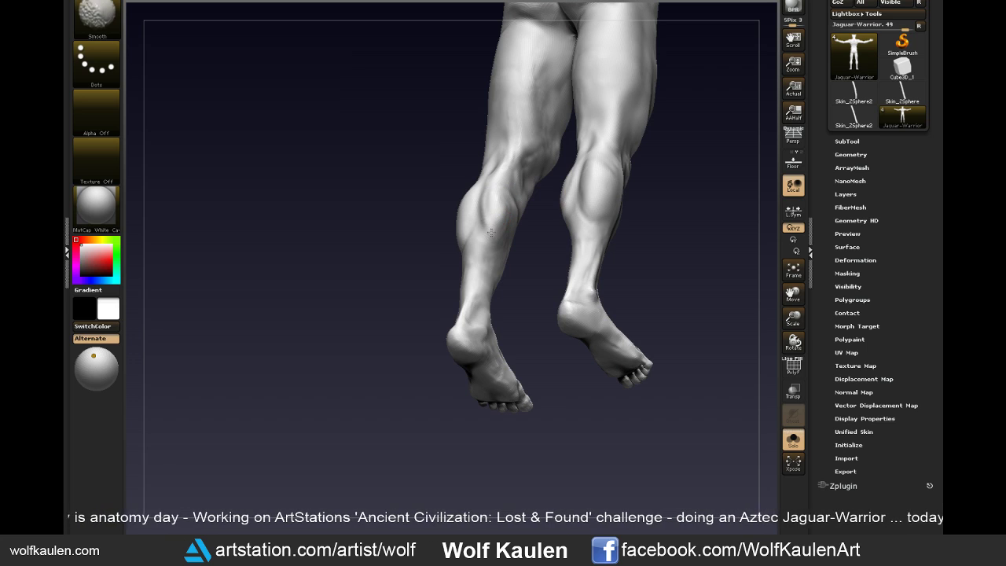
left_click_drag(684, 338, 642, 333)
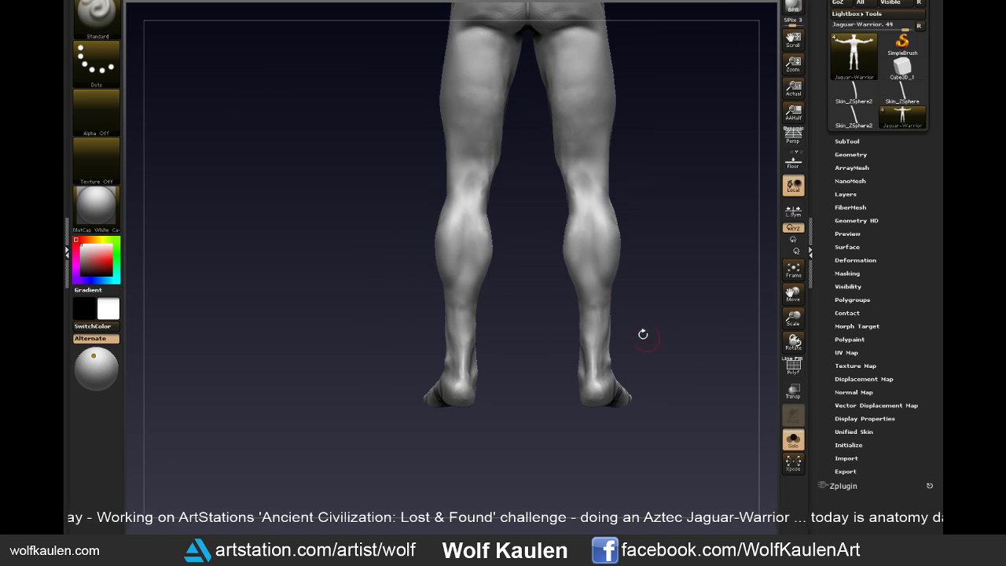
left_click_drag(472, 223, 460, 283)
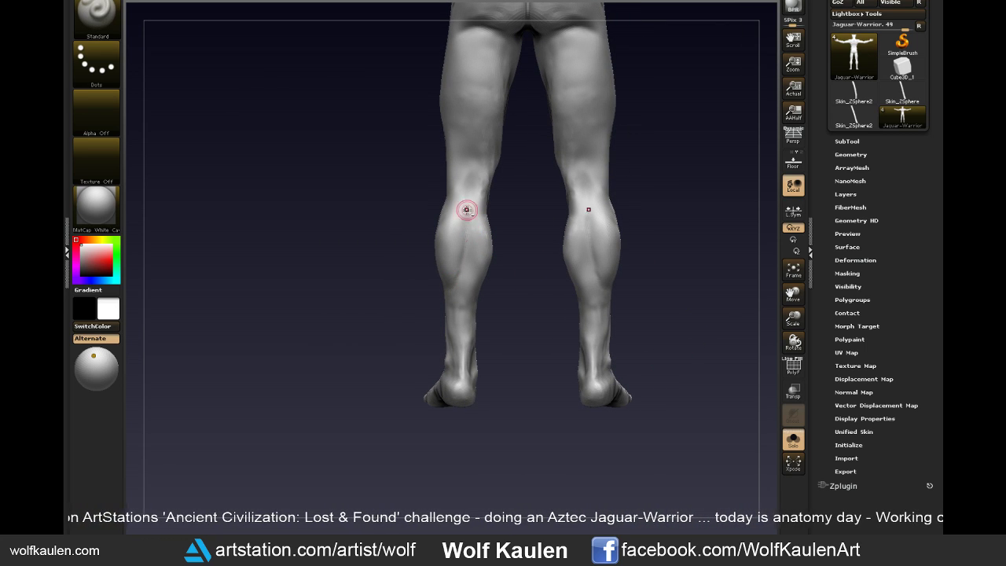
key("shift")
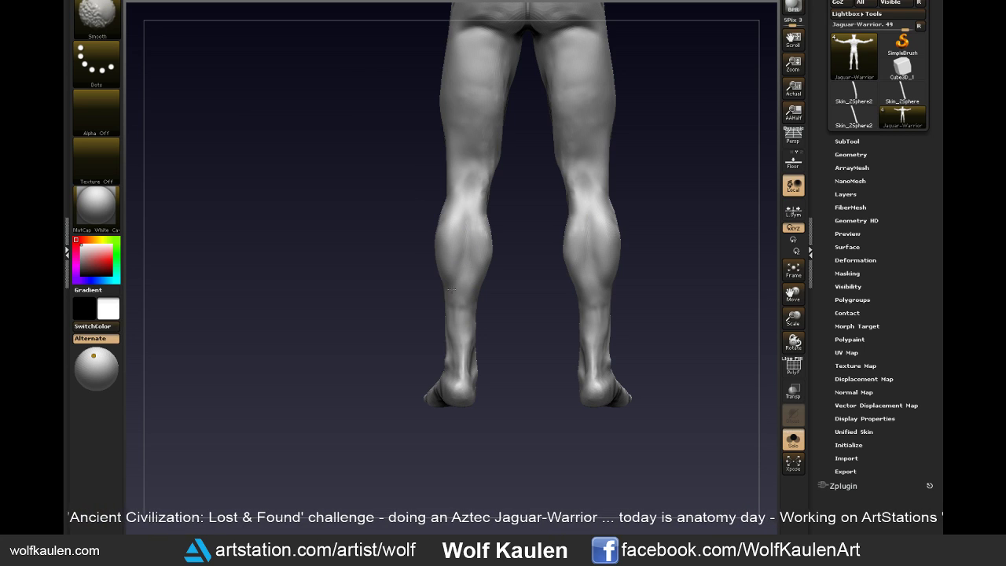
key("shift")
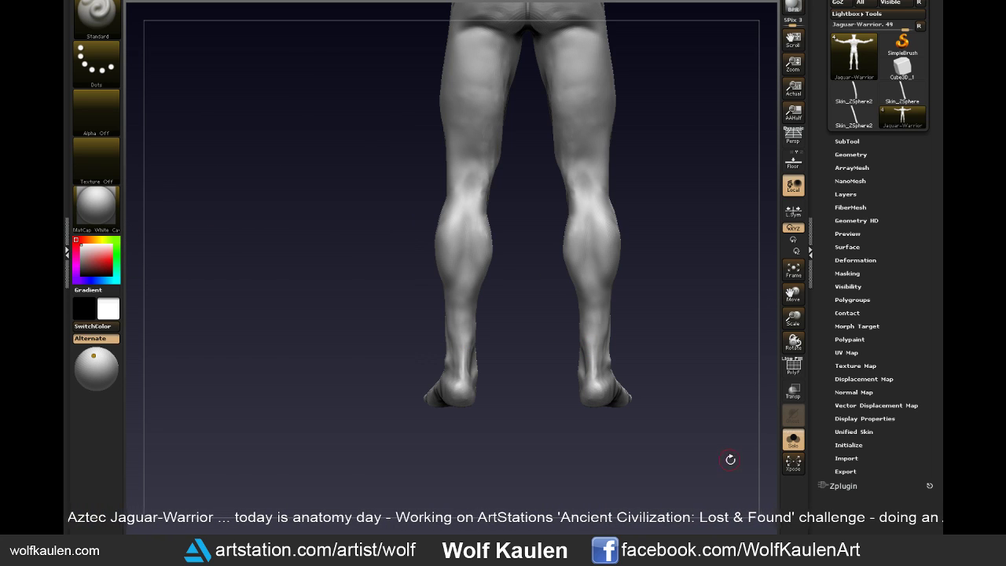
left_click(792, 439)
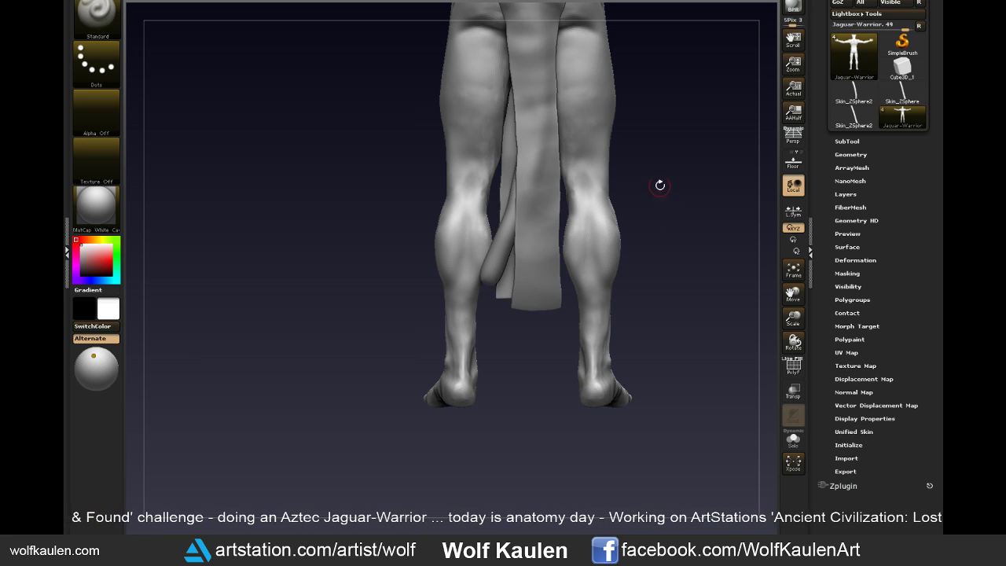
- Smooth around the knee from a side view, then check both legs from the front
left_click_drag(652, 192, 695, 231)
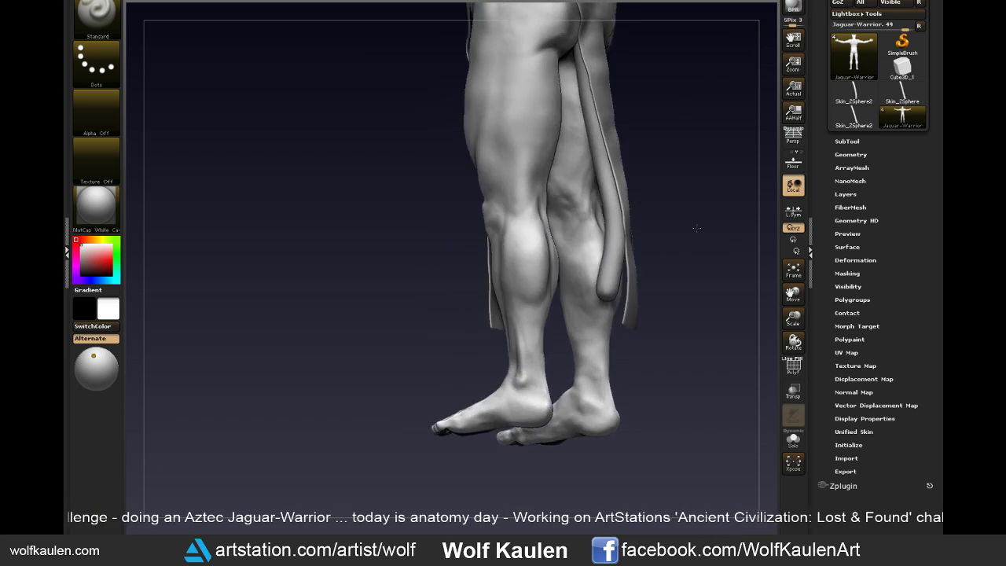
left_click_drag(696, 144, 671, 194)
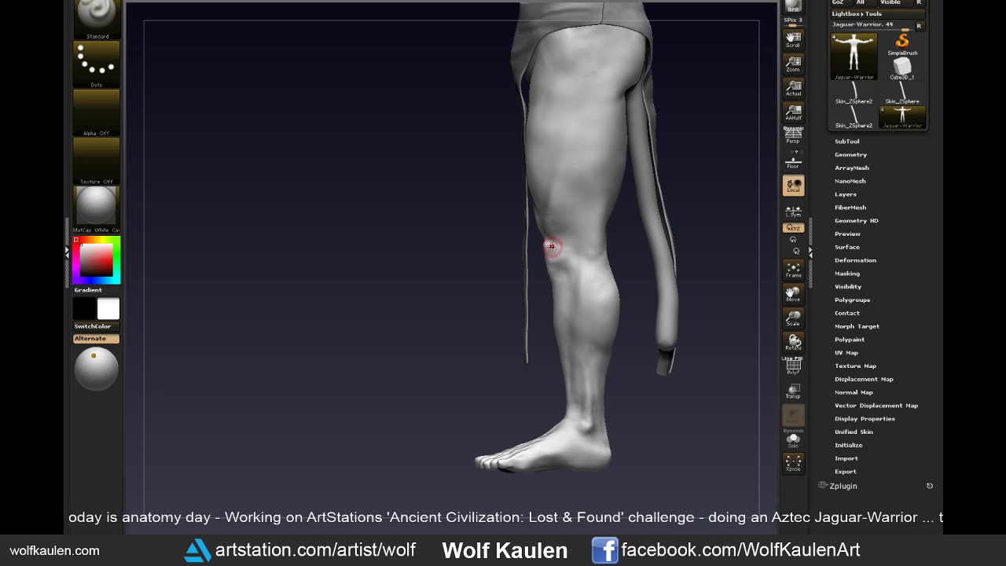
key("shift")
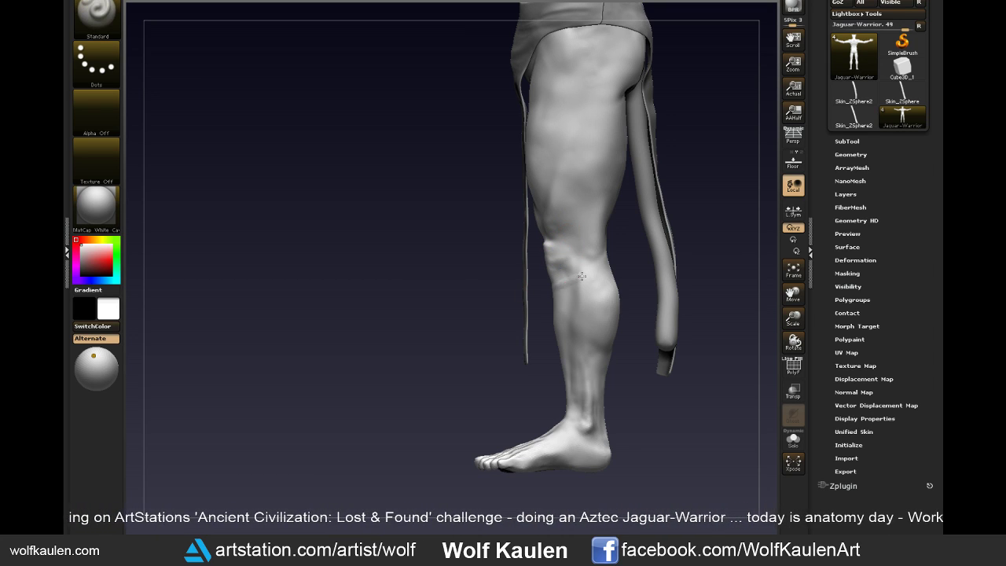
left_click_drag(644, 269, 660, 225, "shift")
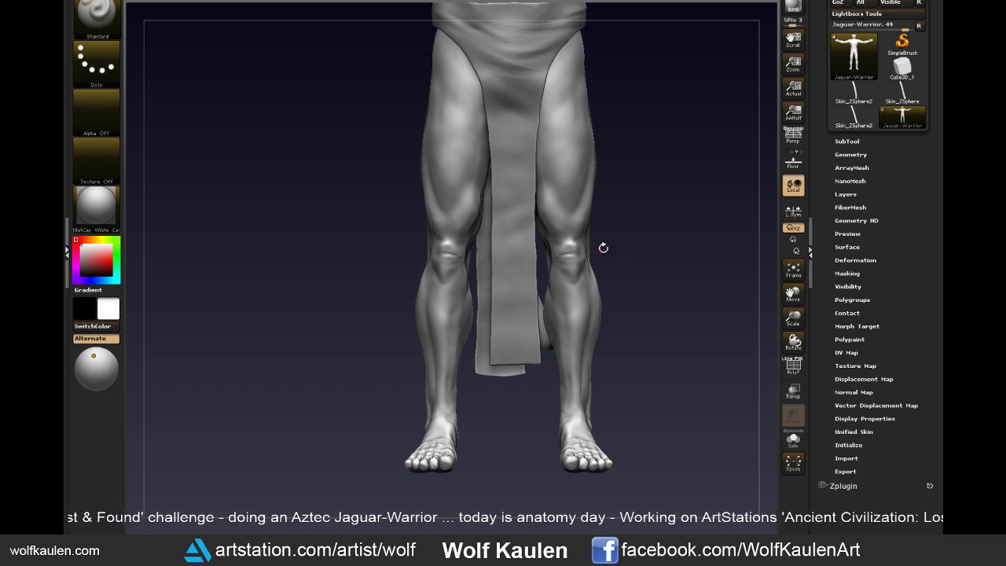
- Smooth knees and lower thighs from side and three-quarter angles, ending front-on
left_click_drag(602, 248, 573, 255)
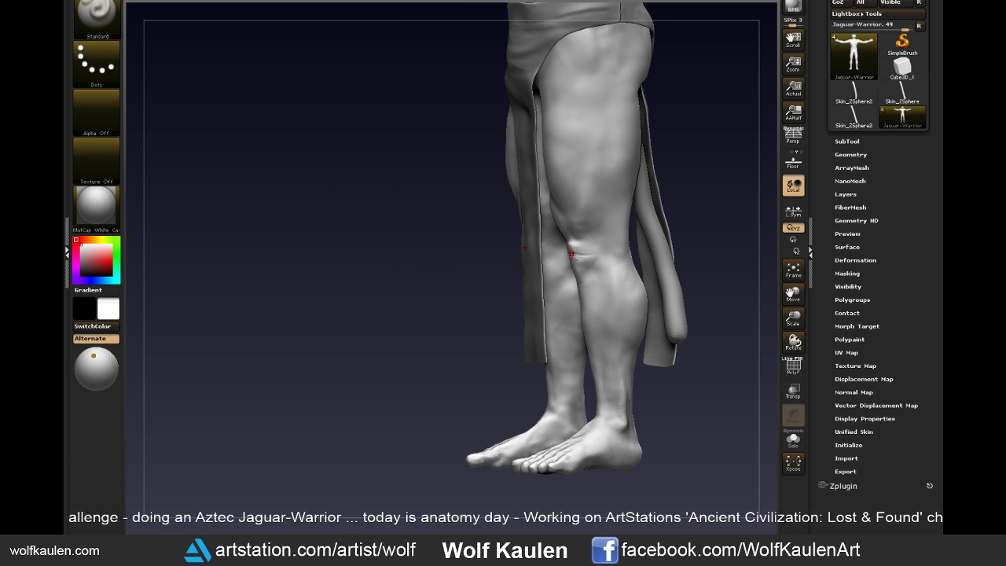
key("shift")
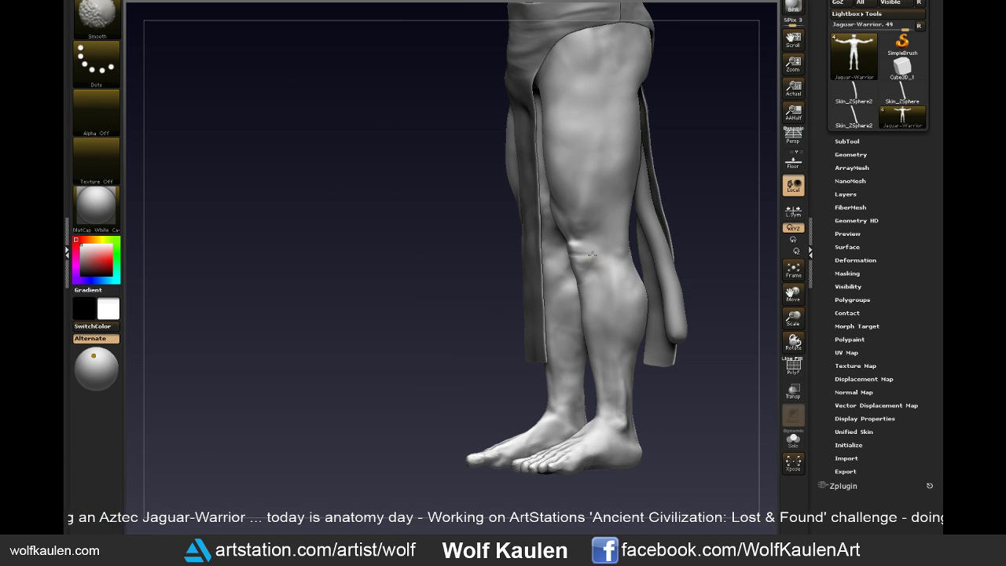
left_click_drag(707, 193, 734, 184, "shift")
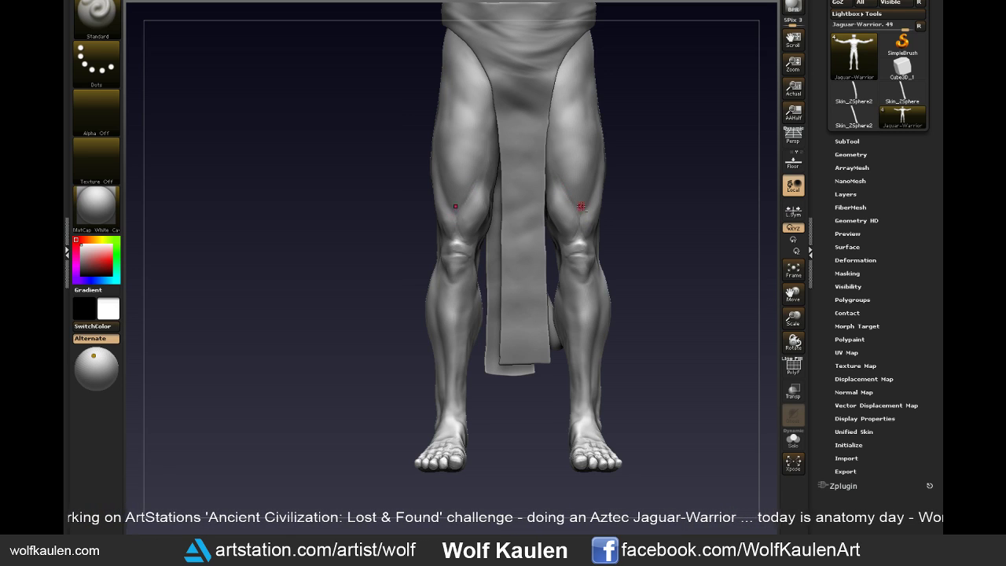
left_click_drag(642, 184, 588, 208)
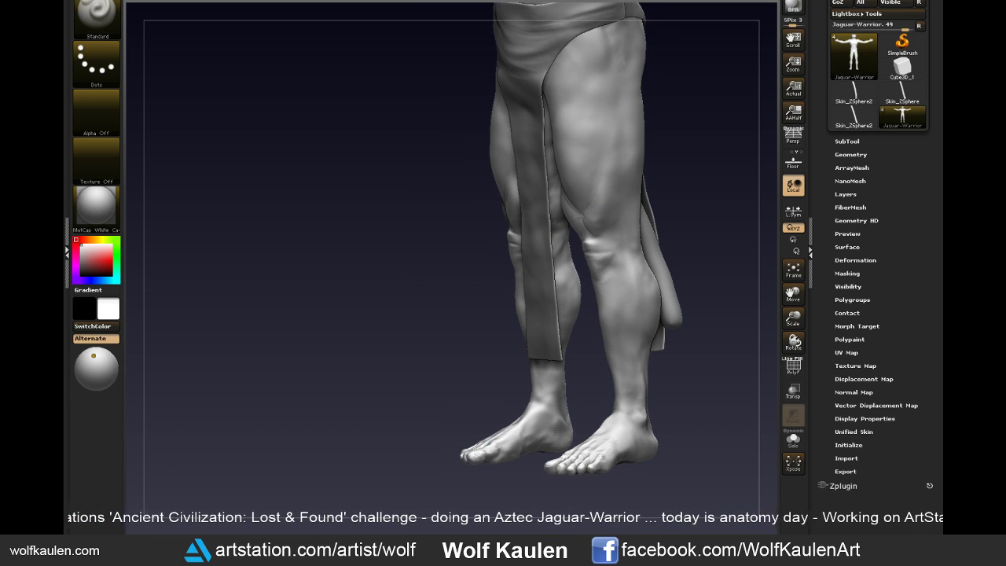
key("shift")
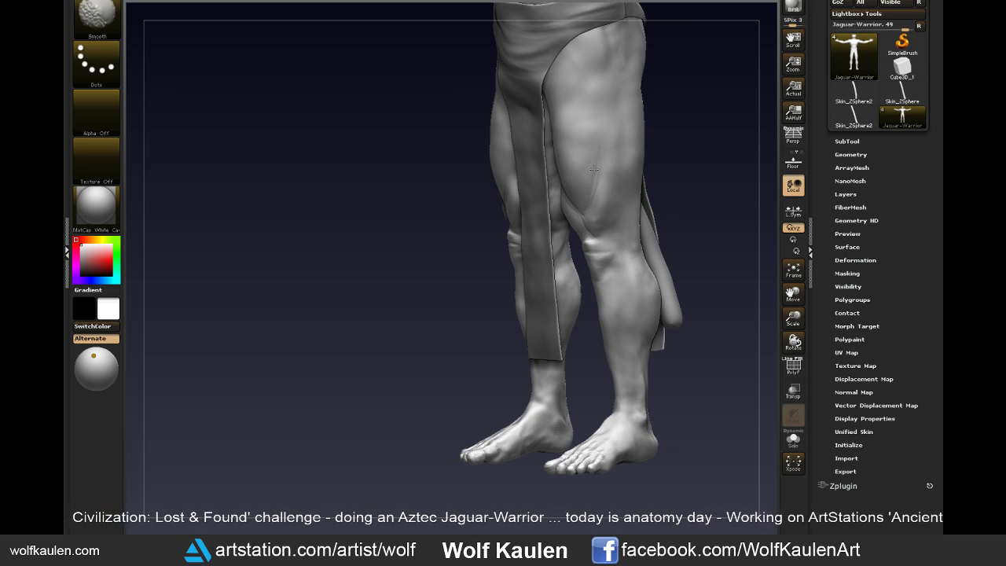
left_click_drag(593, 169, 570, 170, "shift")
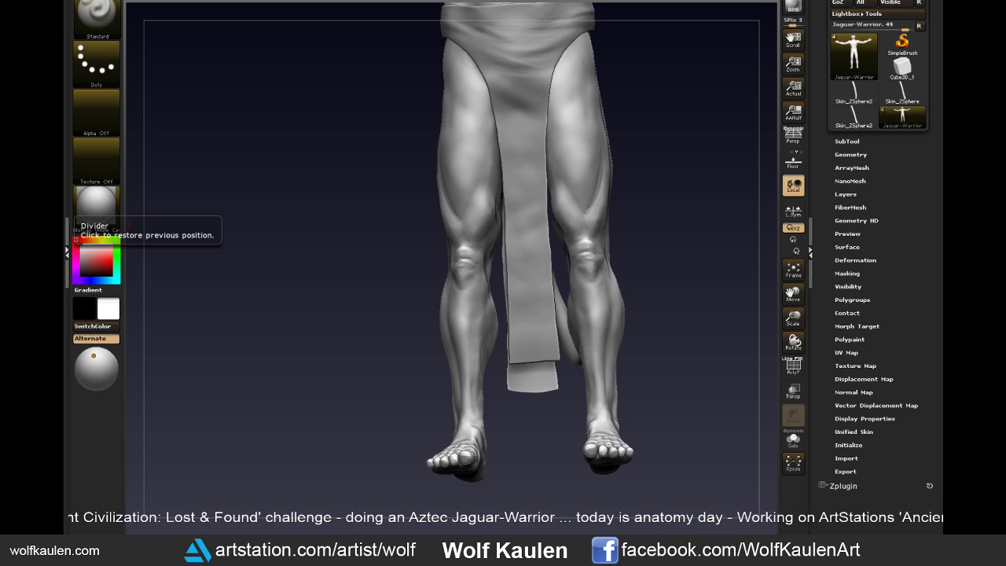
- Smooth the right thigh just above the knee, checking it from side and front views
mouse_move(66, 250)
left_mouse_down("alt")
mouse_move(653, 220)
mouse_move(602, 225)
left_mouse_up("alt")
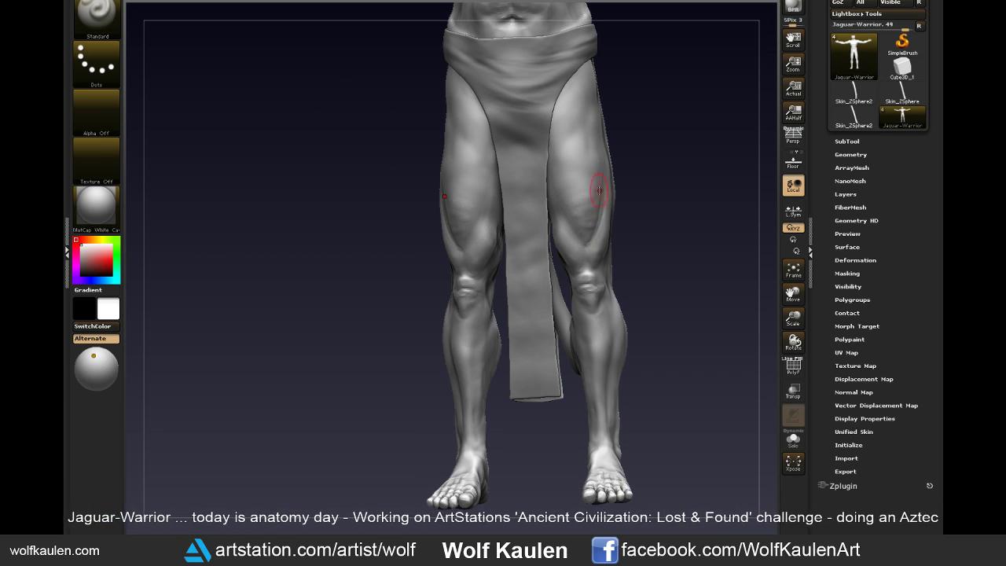
key("shift")
mouse_move(588, 198)
left_mouse_down("shift")
mouse_move(584, 213)
mouse_move(578, 193)
mouse_move(591, 234)
left_mouse_up("shift")
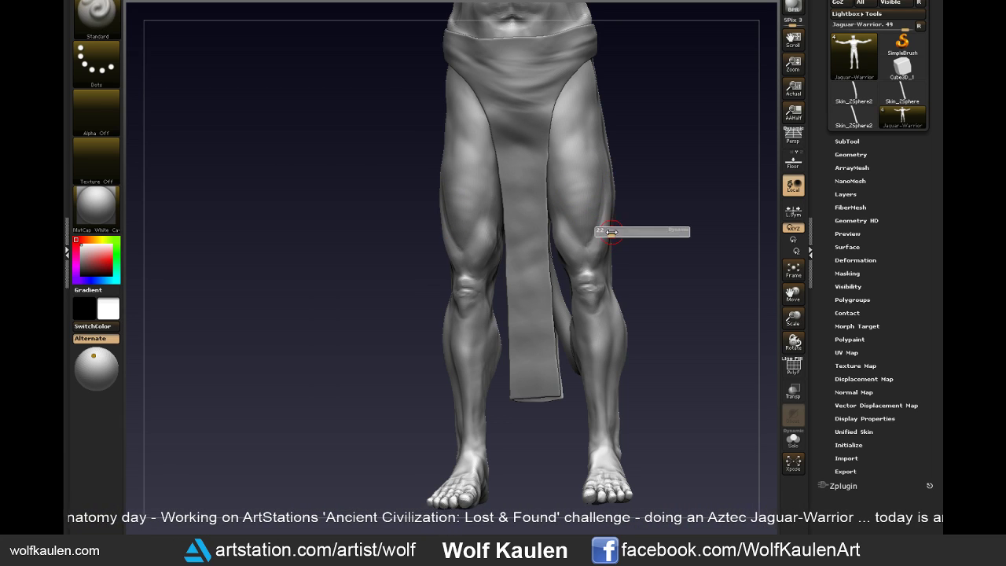
left_click_drag(691, 228, 590, 218)
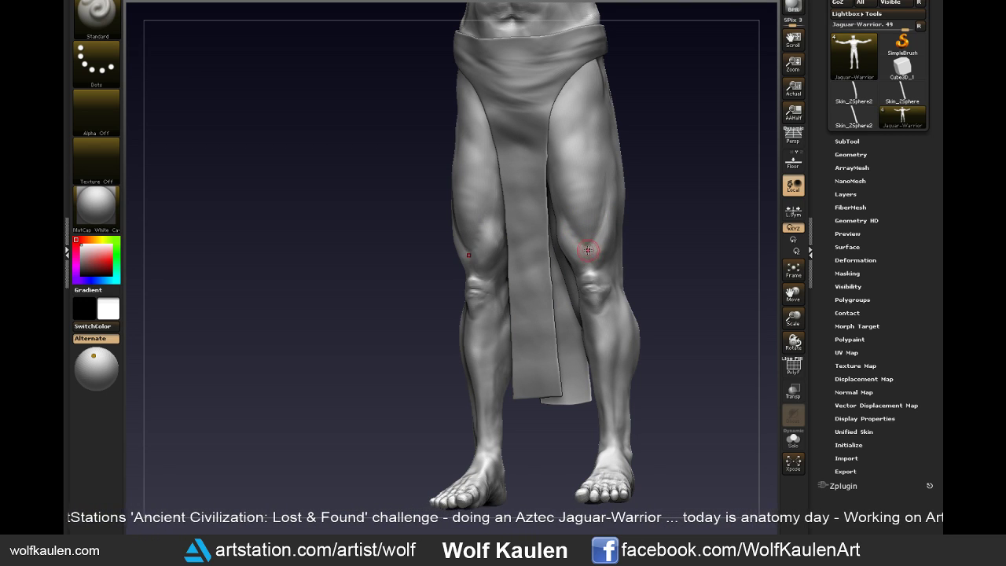
left_click_drag(649, 285, 611, 303)
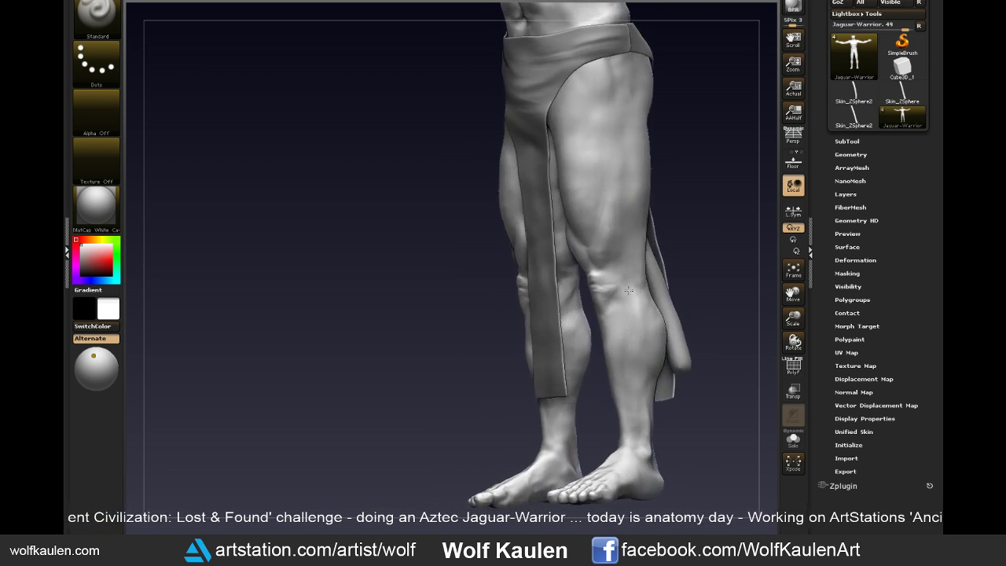
left_click_drag(712, 209, 612, 307, "shift")
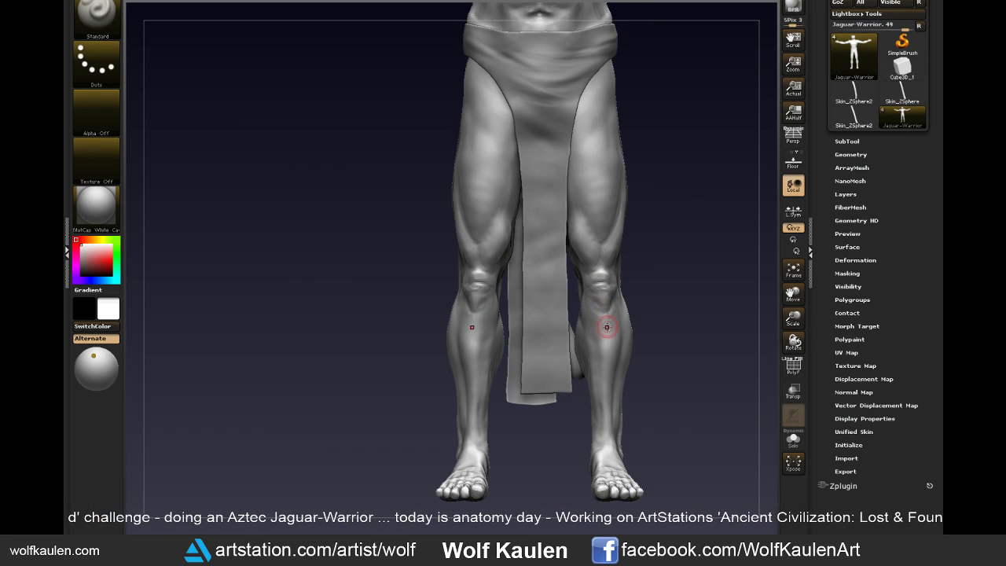
- Smooth around the knee, then make the waistcloth SubTool the active piece
left_click_drag(607, 317, 637, 252, "shift")
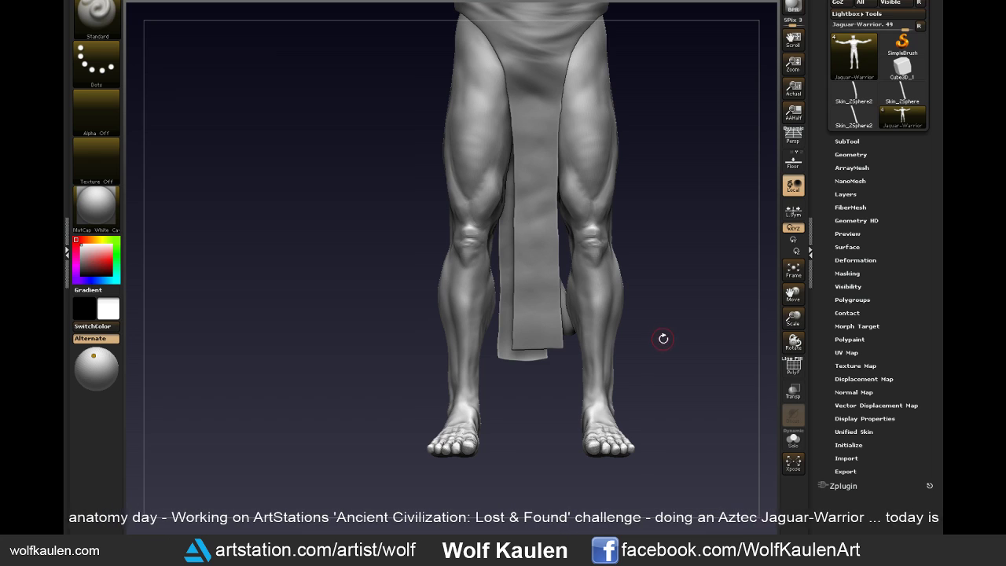
left_click_drag(667, 267, 634, 241, "alt")
left_click(538, 93, "alt")
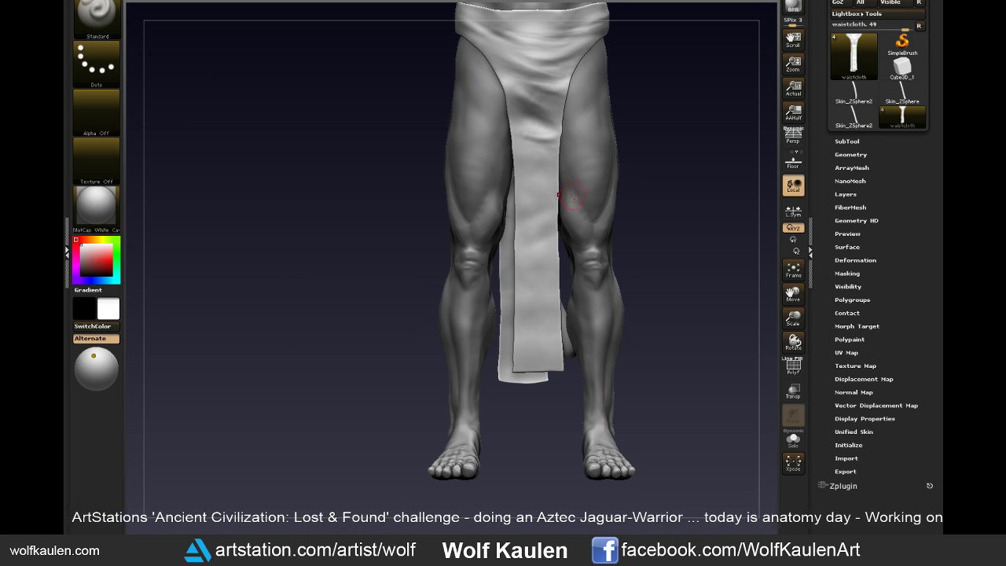
- Smooth the loincloth from the back and front, ending on a straight front view
key("shift")
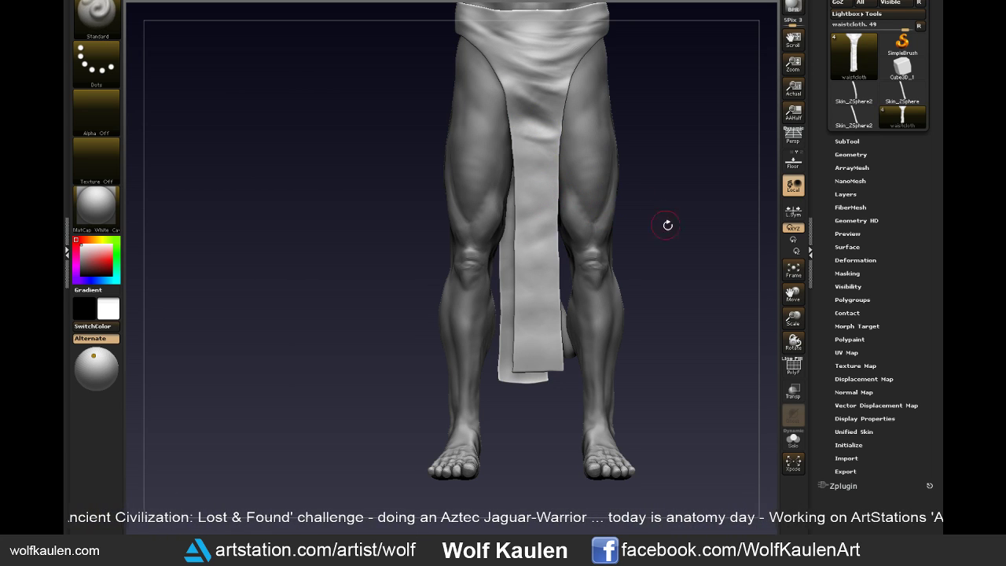
mouse_move(666, 225)
left_mouse_down("alt")
mouse_move(689, 300)
mouse_move(673, 359)
mouse_move(617, 357)
left_mouse_up("alt")
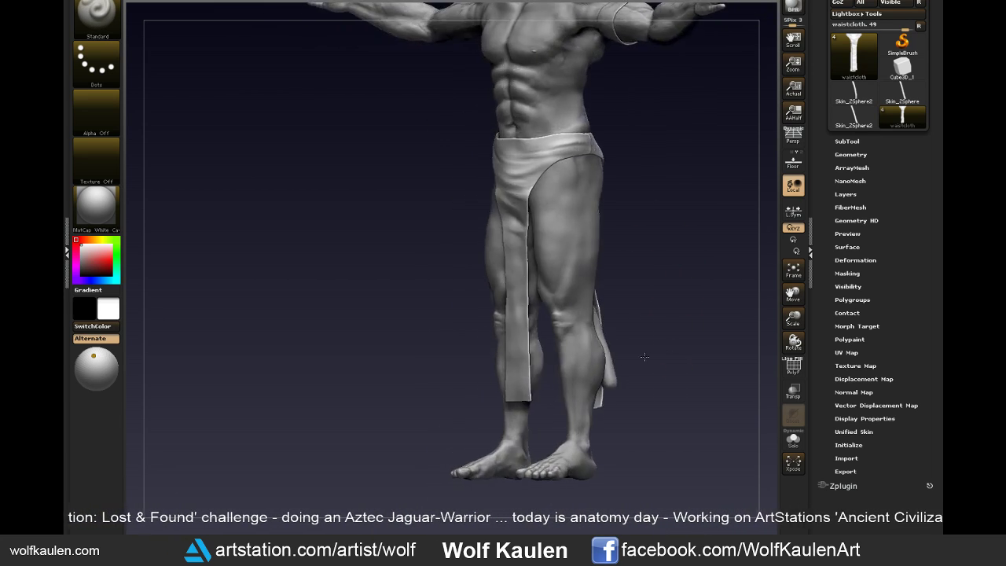
left_click_drag(651, 128, 556, 209)
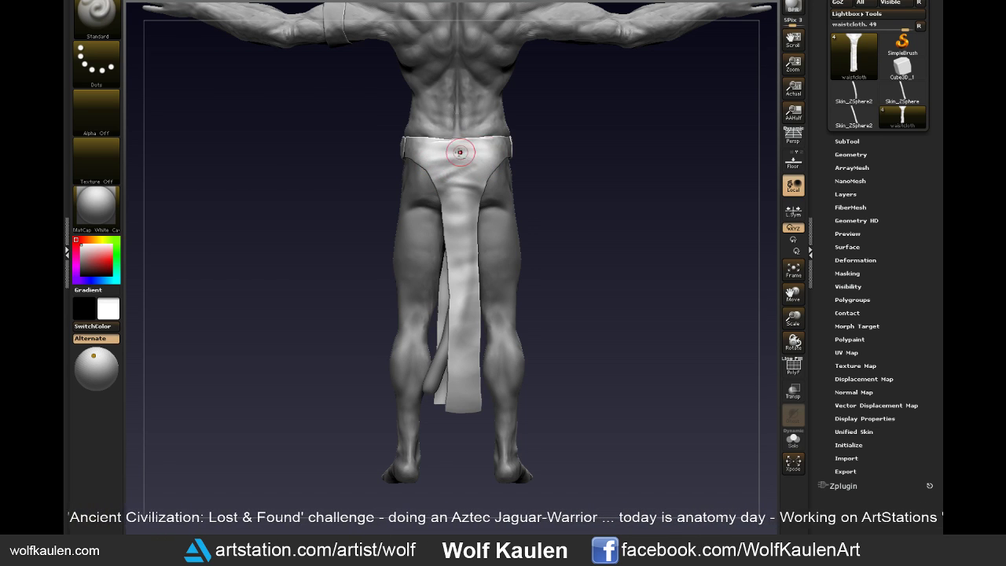
key("shift")
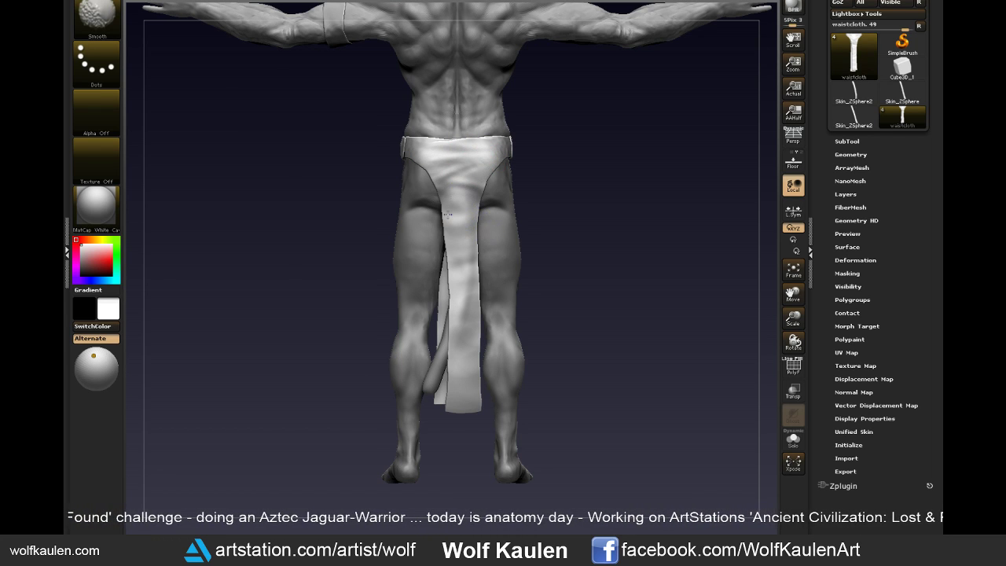
left_click_drag(563, 240, 619, 371)
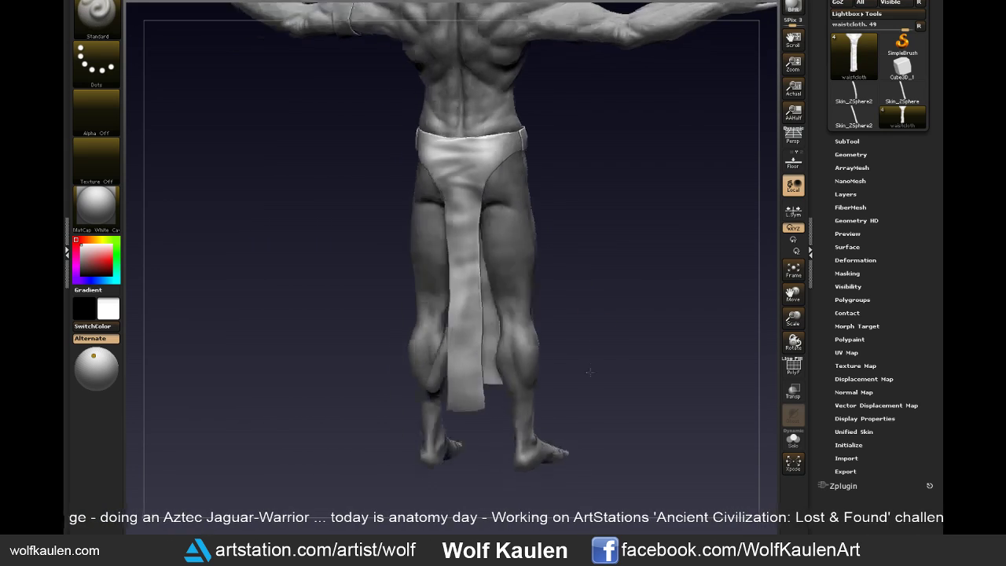
mouse_move(619, 370)
left_mouse_down("shift")
mouse_move(633, 343)
mouse_move(606, 354)
mouse_move(621, 404)
mouse_move(631, 386)
mouse_move(630, 409)
mouse_move(609, 388)
left_mouse_up("shift")
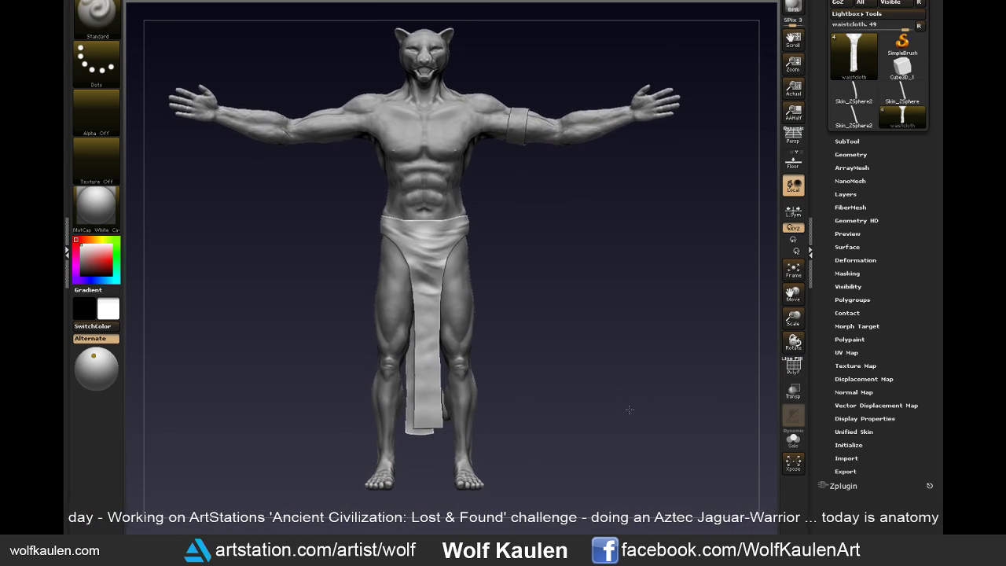
- Save the Jaguar-Warrior project, overwriting the existing file
key("ctrl+s")
left_click(851, 273)
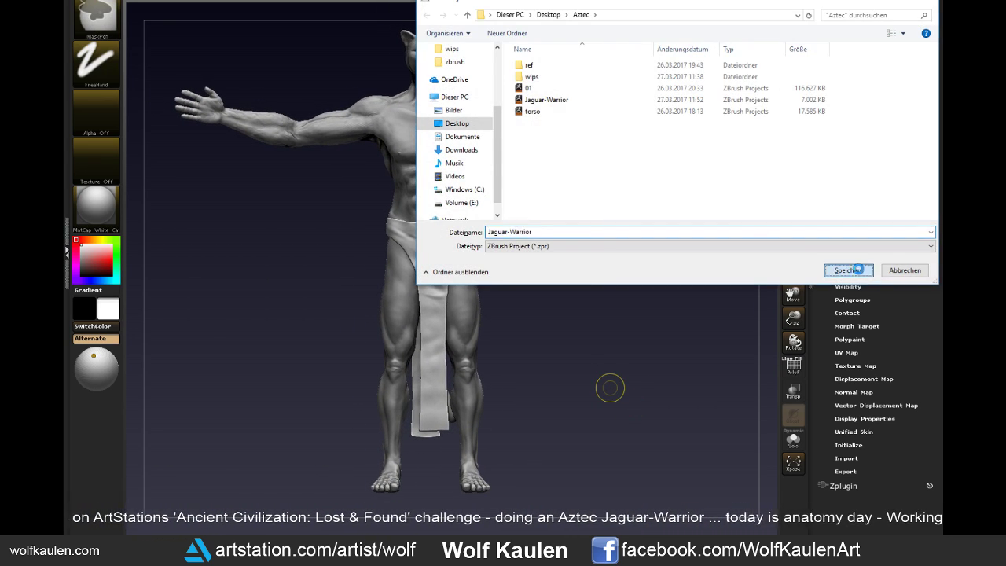
left_click(536, 261)
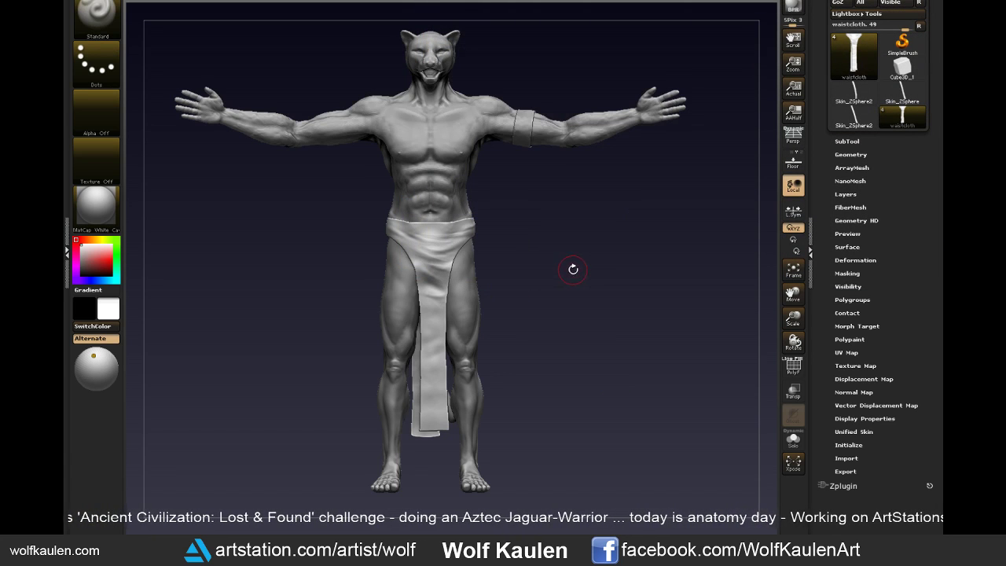
- Shrink the figure and Shift+S-snapshot front, three-quarter, side and back poses in two rows
mouse_move(573, 283)
right_mouse_down("alt")
mouse_move(565, 262)
mouse_move(467, 231)
mouse_move(460, 218)
right_mouse_up("alt")
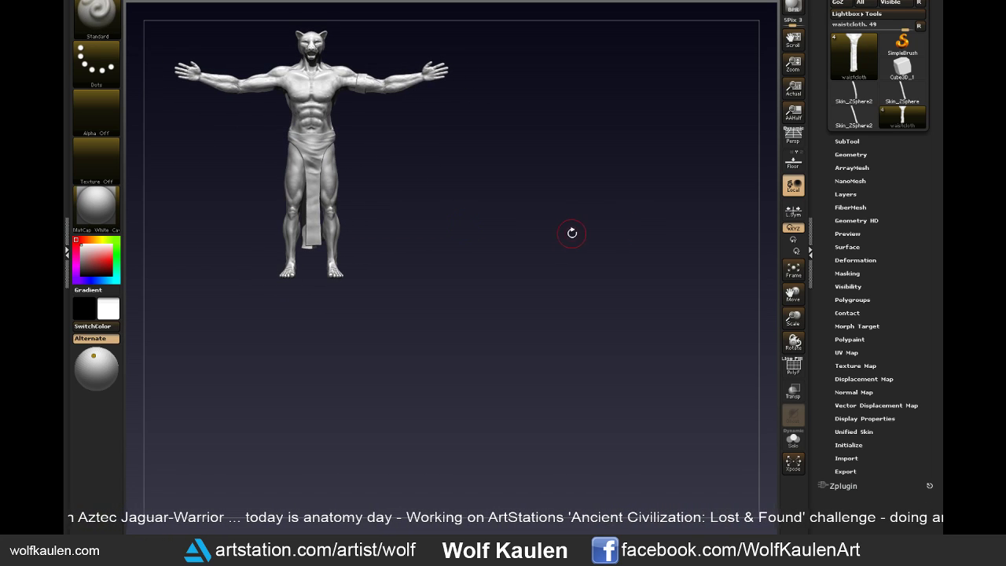
mouse_move(477, 234)
left_mouse_down()
mouse_move(559, 230)
mouse_move(497, 162)
mouse_move(701, 174)
mouse_move(694, 182)
left_mouse_up()
right_click(694, 182)
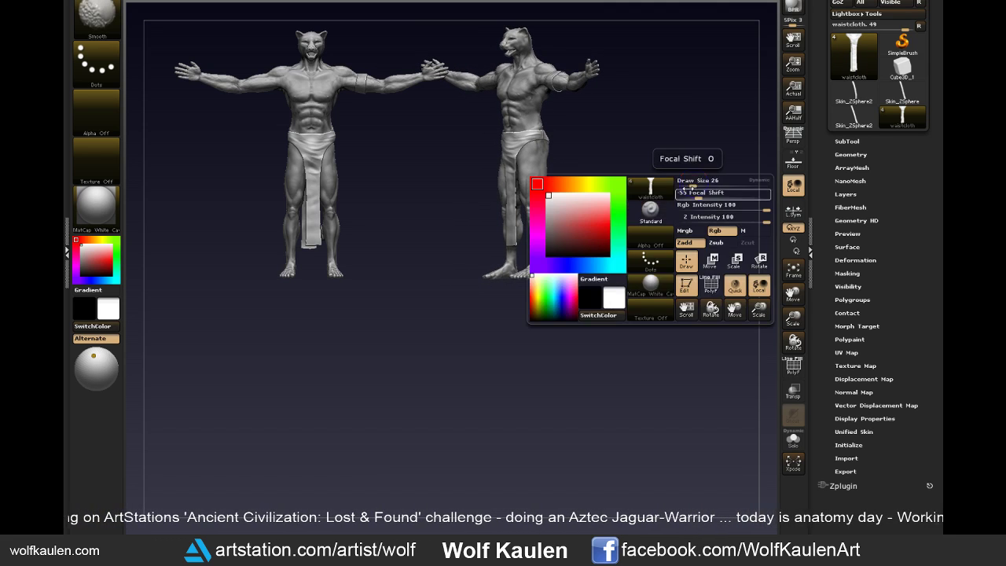
mouse_move(620, 175)
left_mouse_down()
mouse_move(647, 179)
mouse_move(636, 178)
left_mouse_up()
mouse_move(640, 177)
left_mouse_down()
mouse_move(769, 180)
mouse_move(744, 377)
mouse_move(618, 399)
left_mouse_up()
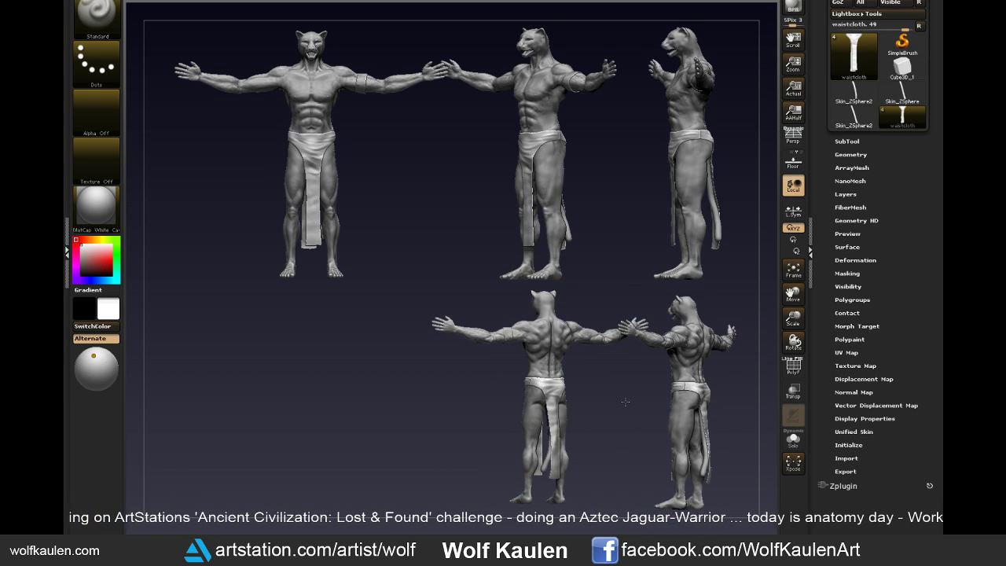
key("space")
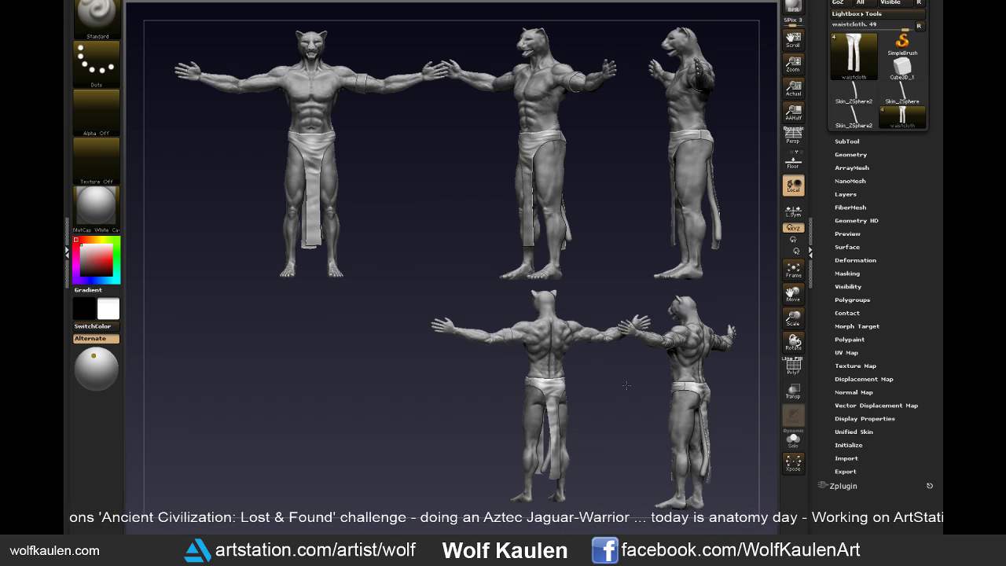
mouse_move(626, 386)
left_mouse_down()
mouse_move(415, 404)
mouse_move(426, 406)
left_mouse_up()
key("shift+s")
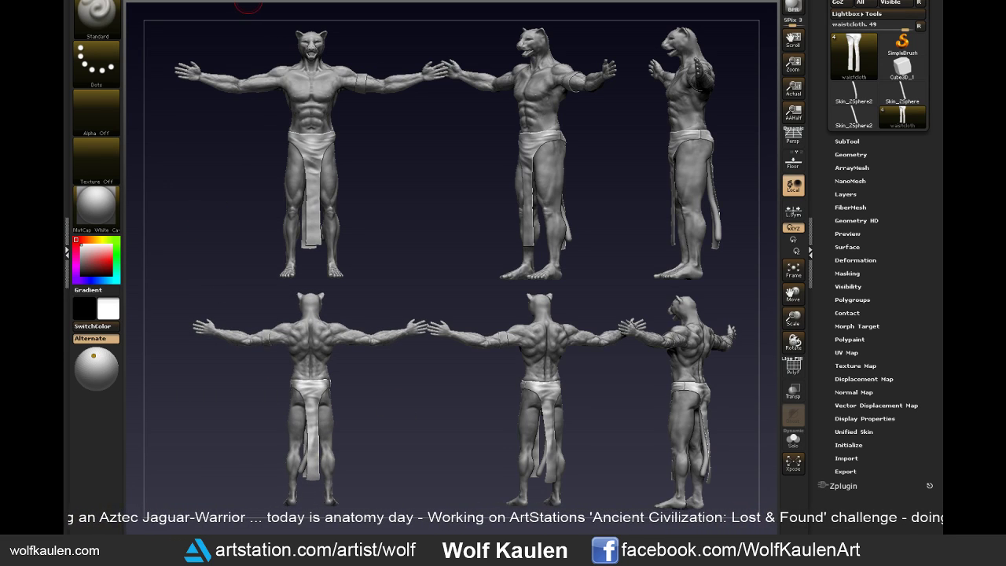
- Export the canvas as PNG image '10' into the wips folder
left_click(203, 0)
left_click(234, 32)
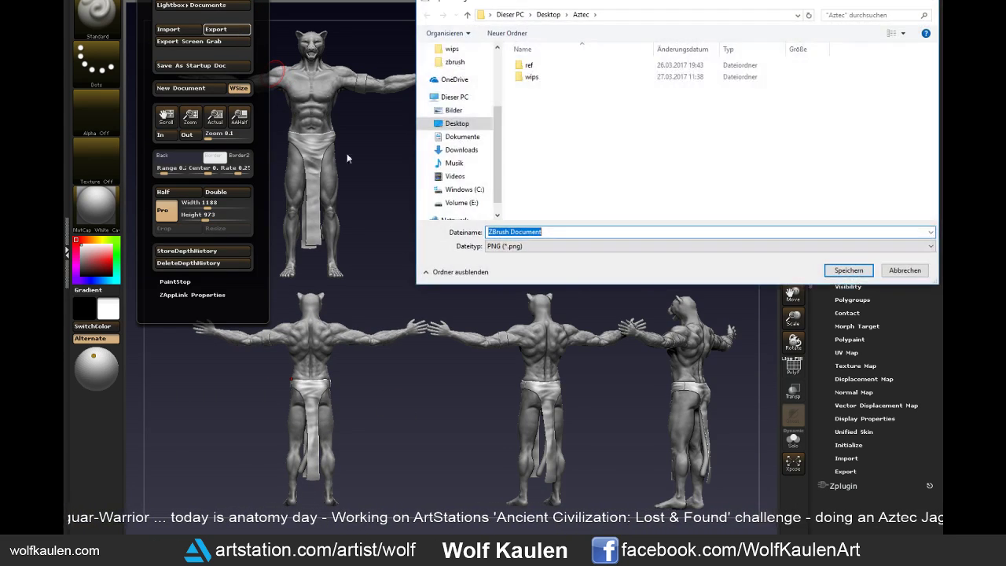
double_click(568, 74)
left_click(542, 245)
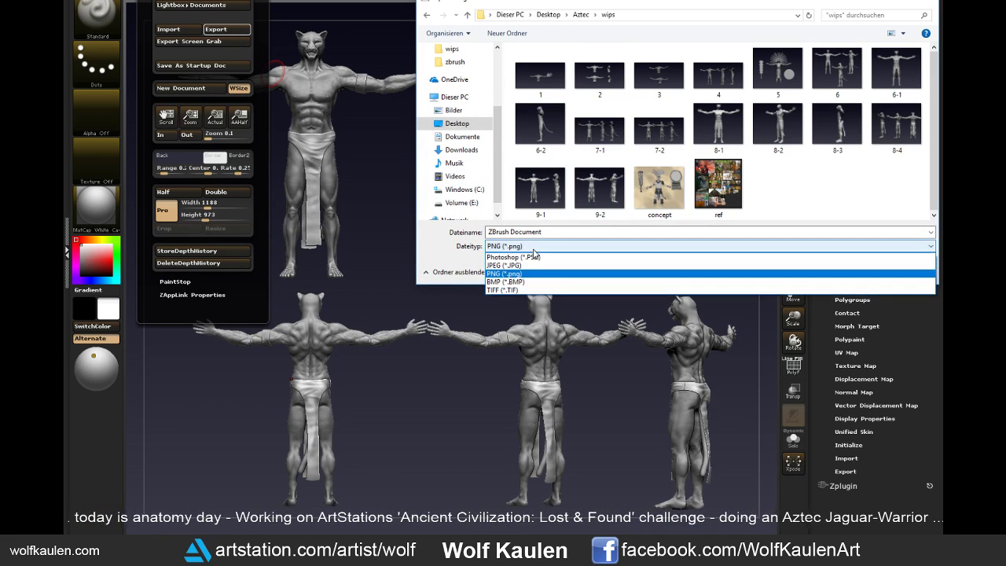
left_click(542, 246)
type("10")
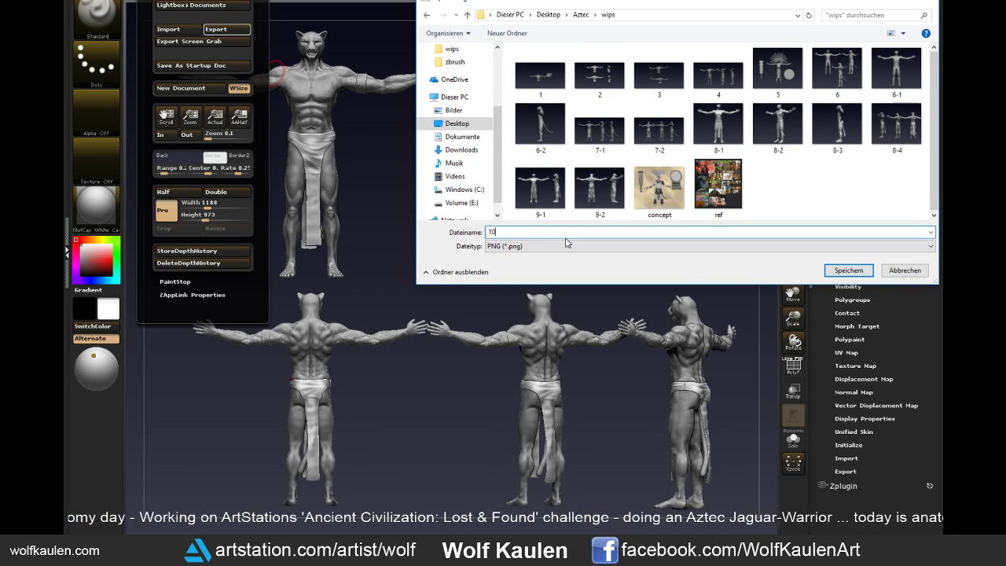
left_click(829, 267)
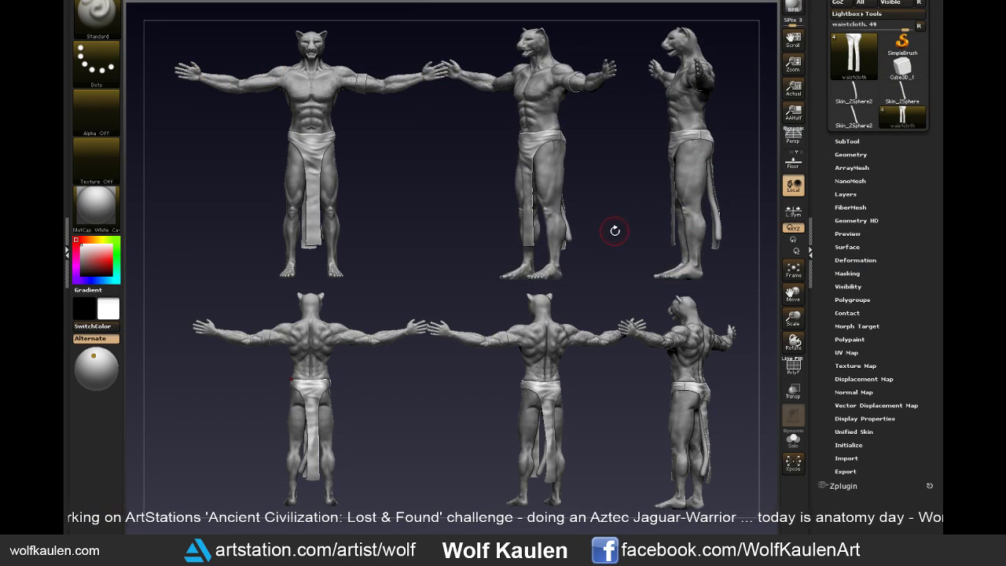
- Clear the snapshot copies and frame the figure in a straight front view
key("ctrl+n")
left_click_drag(533, 251, 663, 246)
key("f")
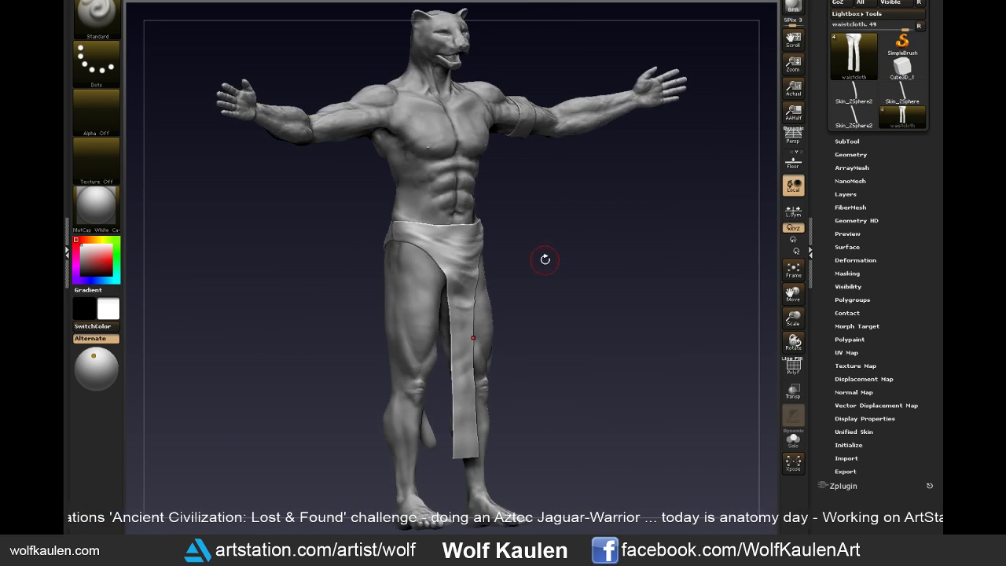
left_click_drag(565, 268, 588, 283, "shift")
- Resave the Jaguar-Warrior project over its file in the Aztec folder
key("ctrl+s")
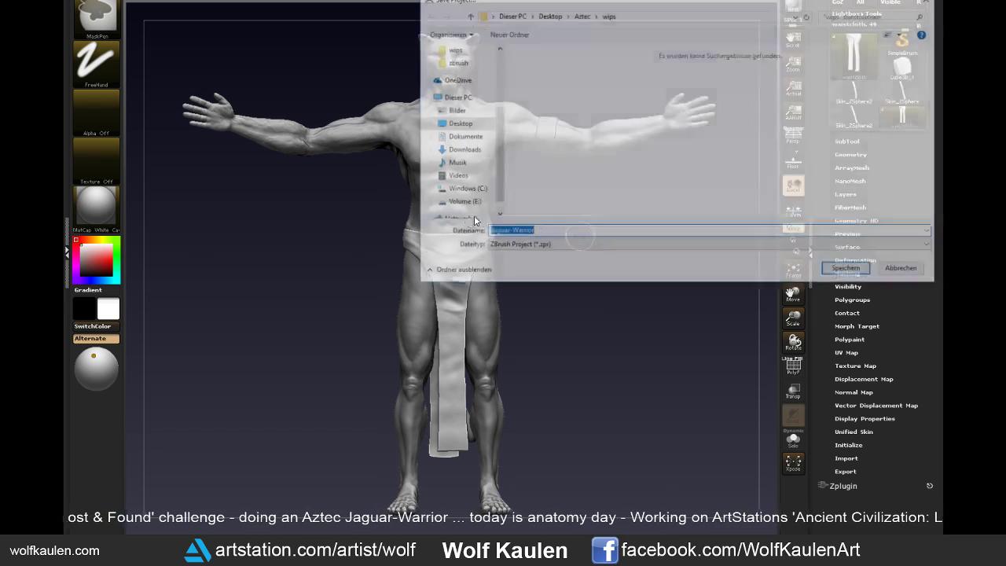
left_click(580, 15)
left_click(848, 270)
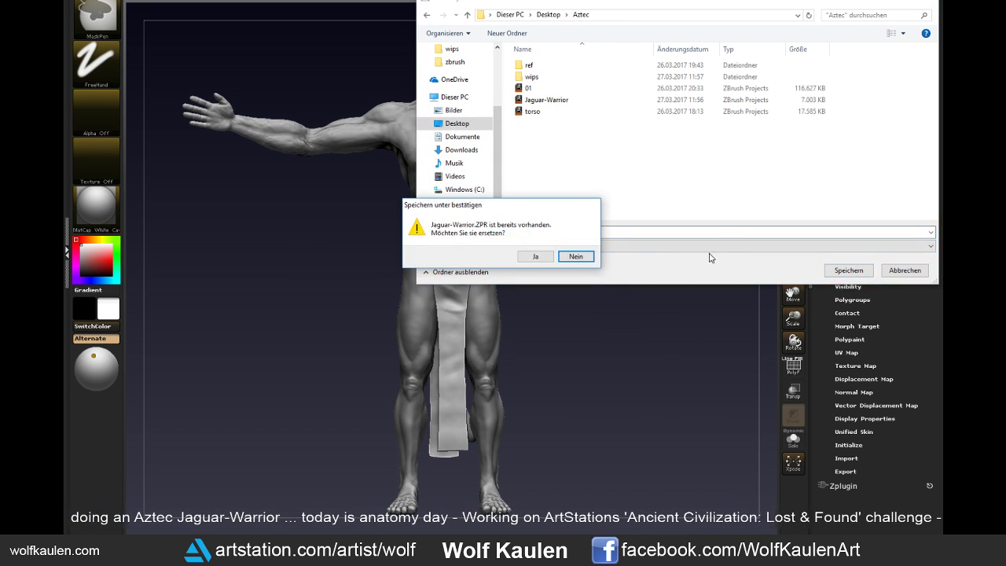
left_click(549, 257)
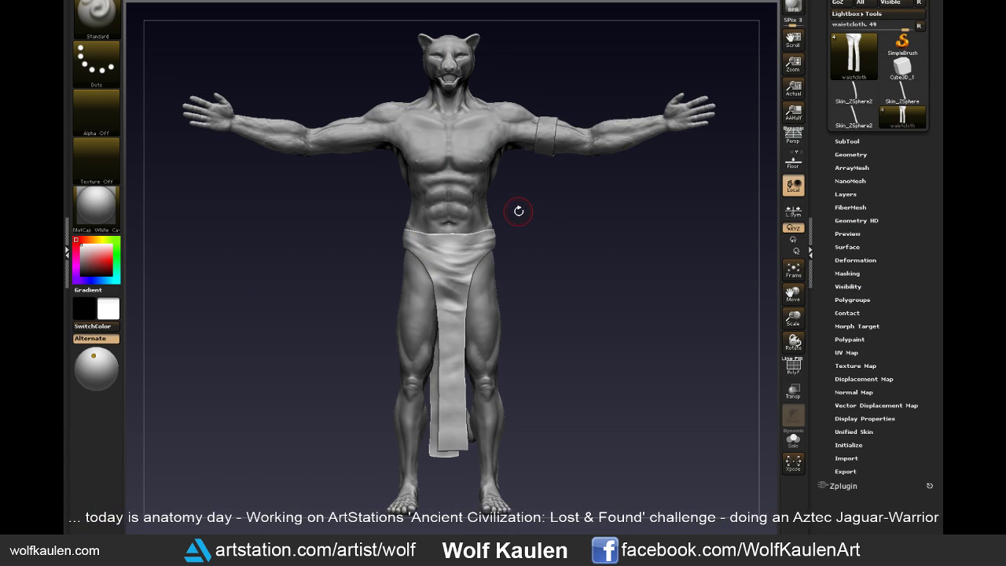
mouse_move(567, 245)
left_mouse_down()
mouse_move(595, 292)
mouse_move(558, 293)
left_mouse_up()
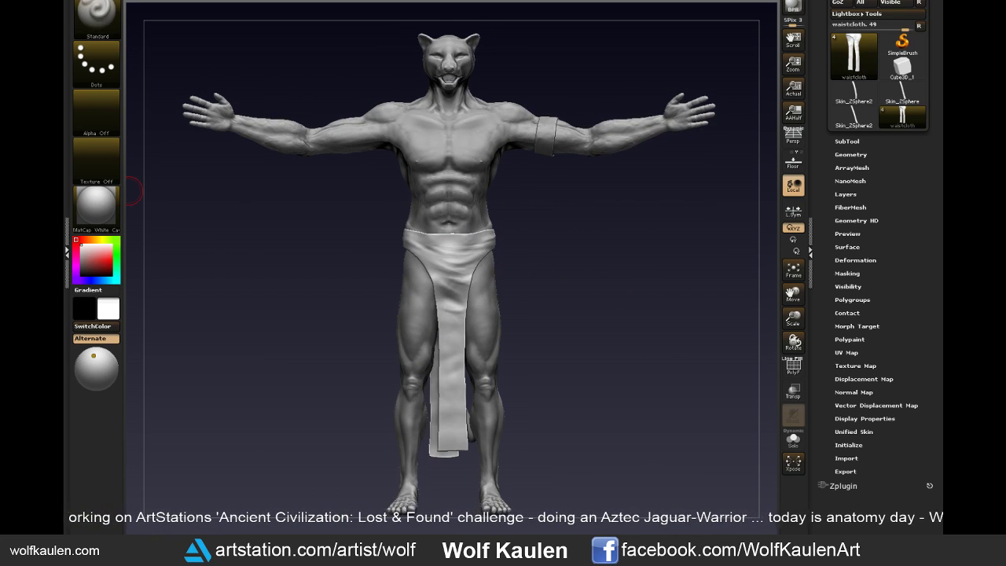